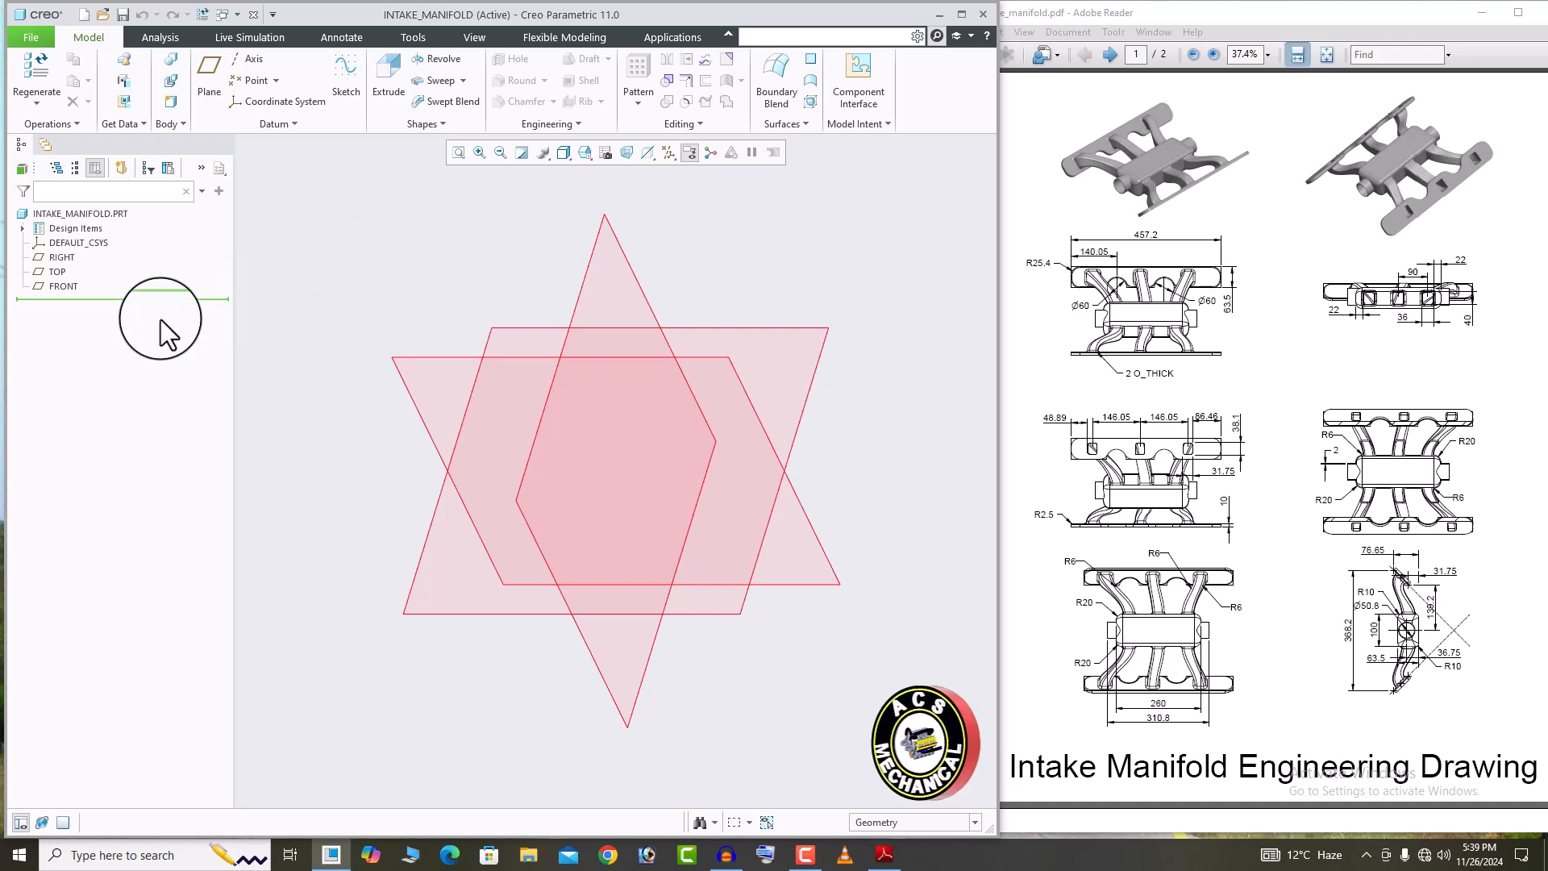
Start a sketch on the FRONT plane and draw horizontal and vertical centerlines through the origin.
{"action": "left_click", "coordinate": [60, 286]}
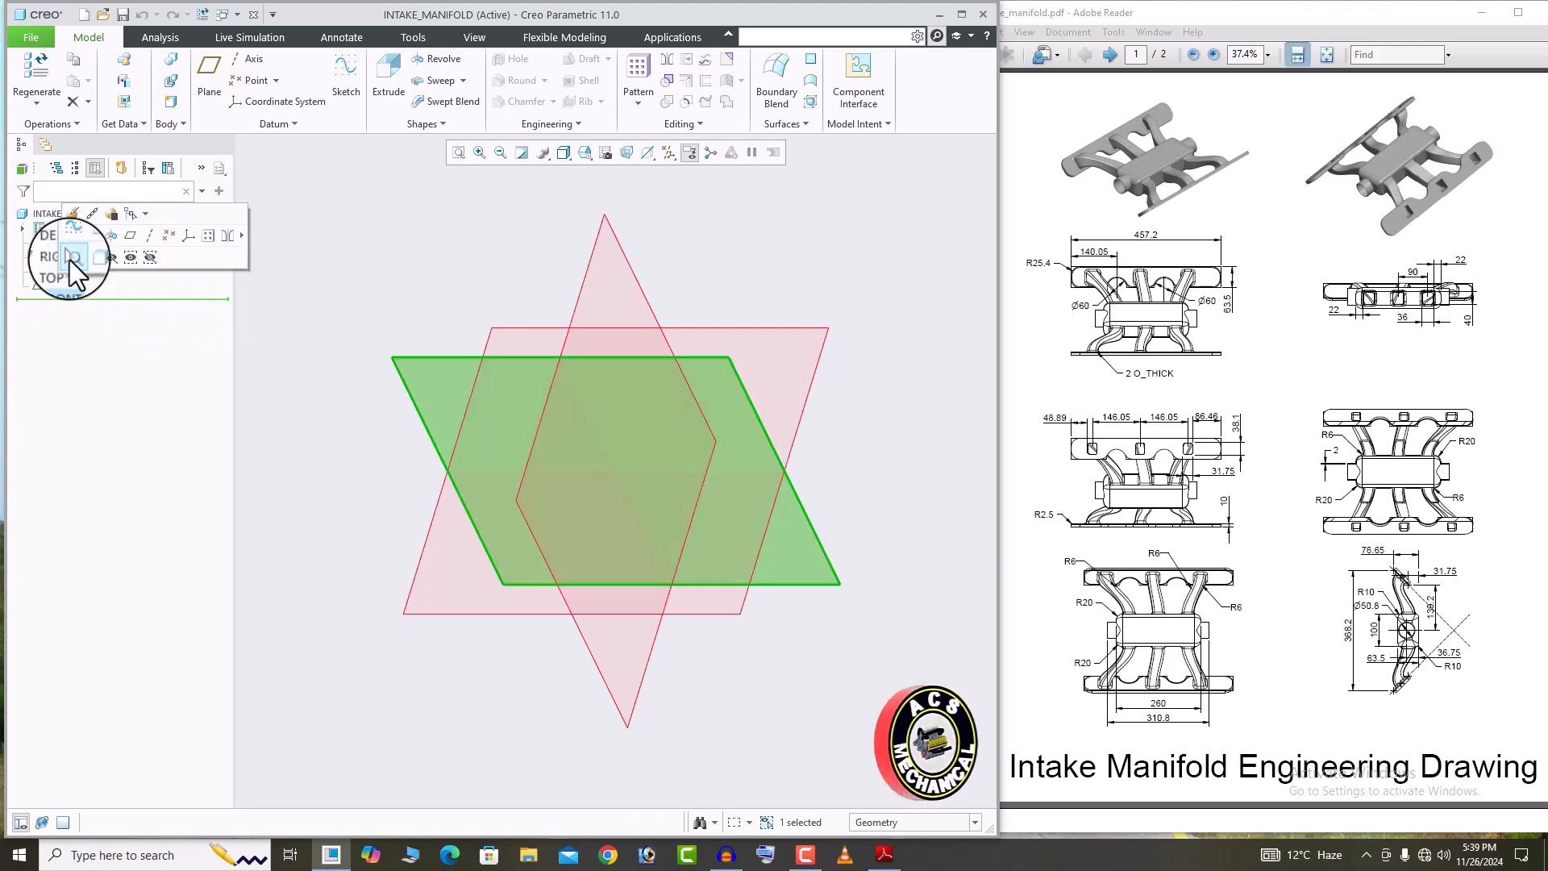
{"action": "left_click", "coordinate": [71, 242]}
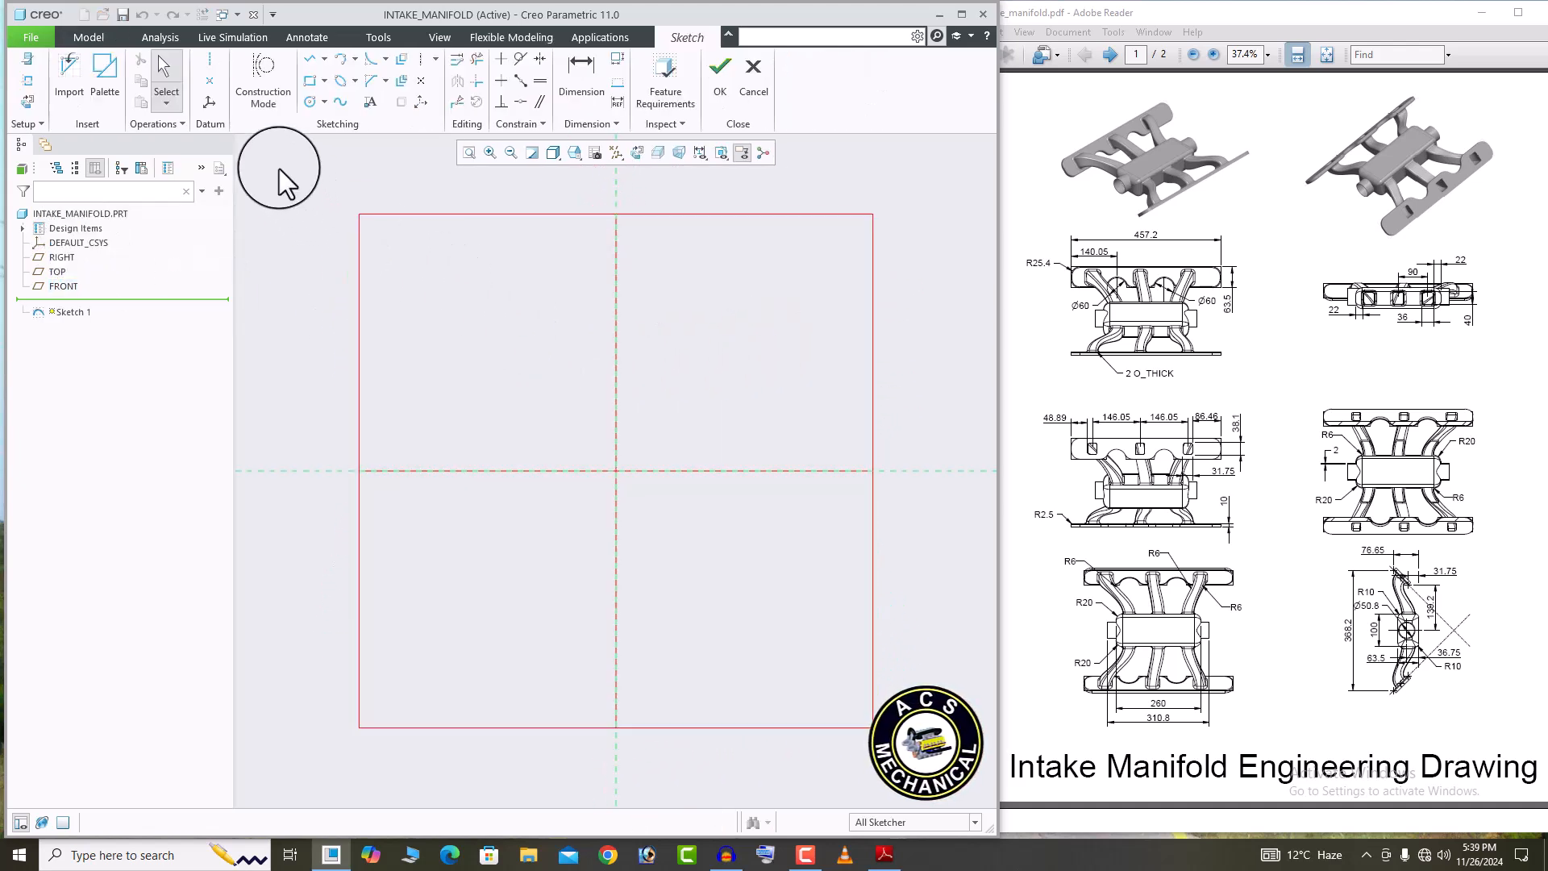
{"action": "left_click", "coordinate": [208, 65]}
{"action": "left_click", "coordinate": [456, 471]}
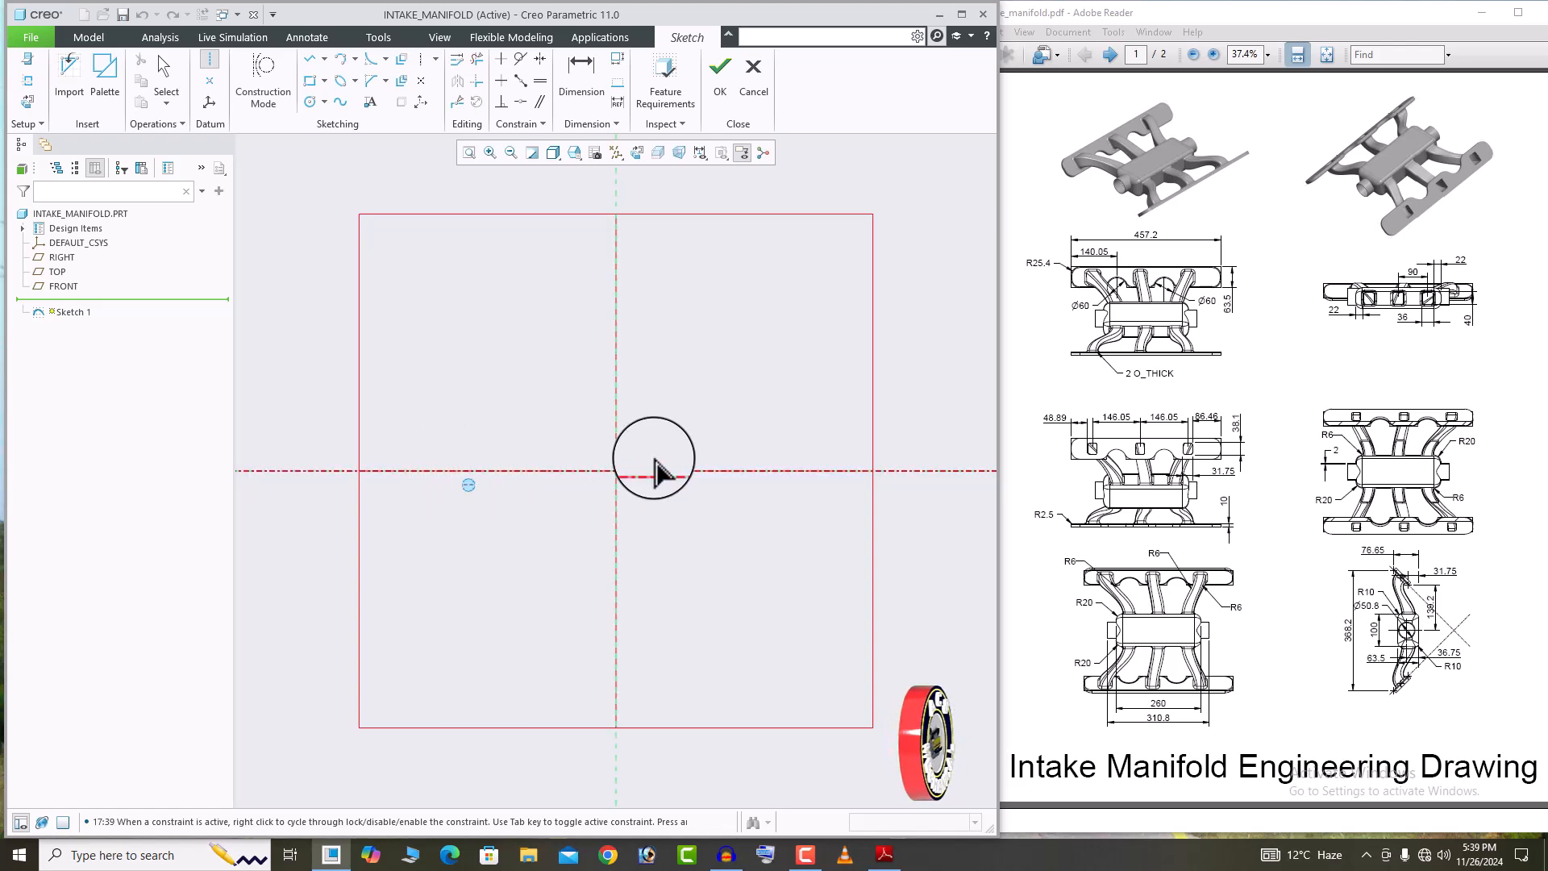
{"action": "left_click", "coordinate": [724, 464]}
{"action": "left_click", "coordinate": [608, 445]}
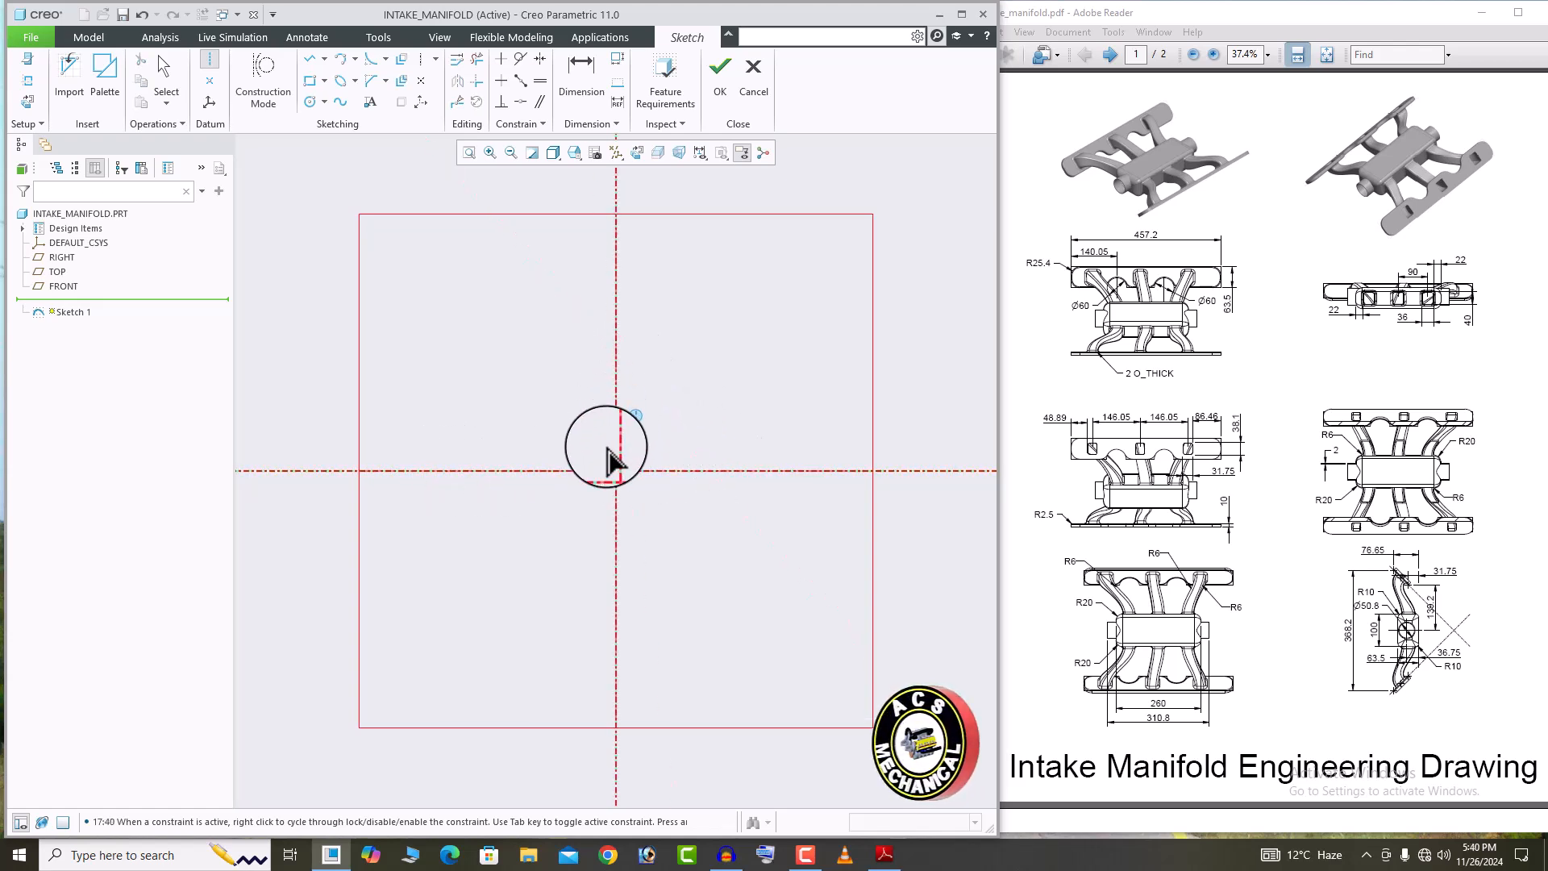
{"action": "middle_click", "coordinate": [752, 404]}
{"action": "left_click", "coordinate": [751, 403]}
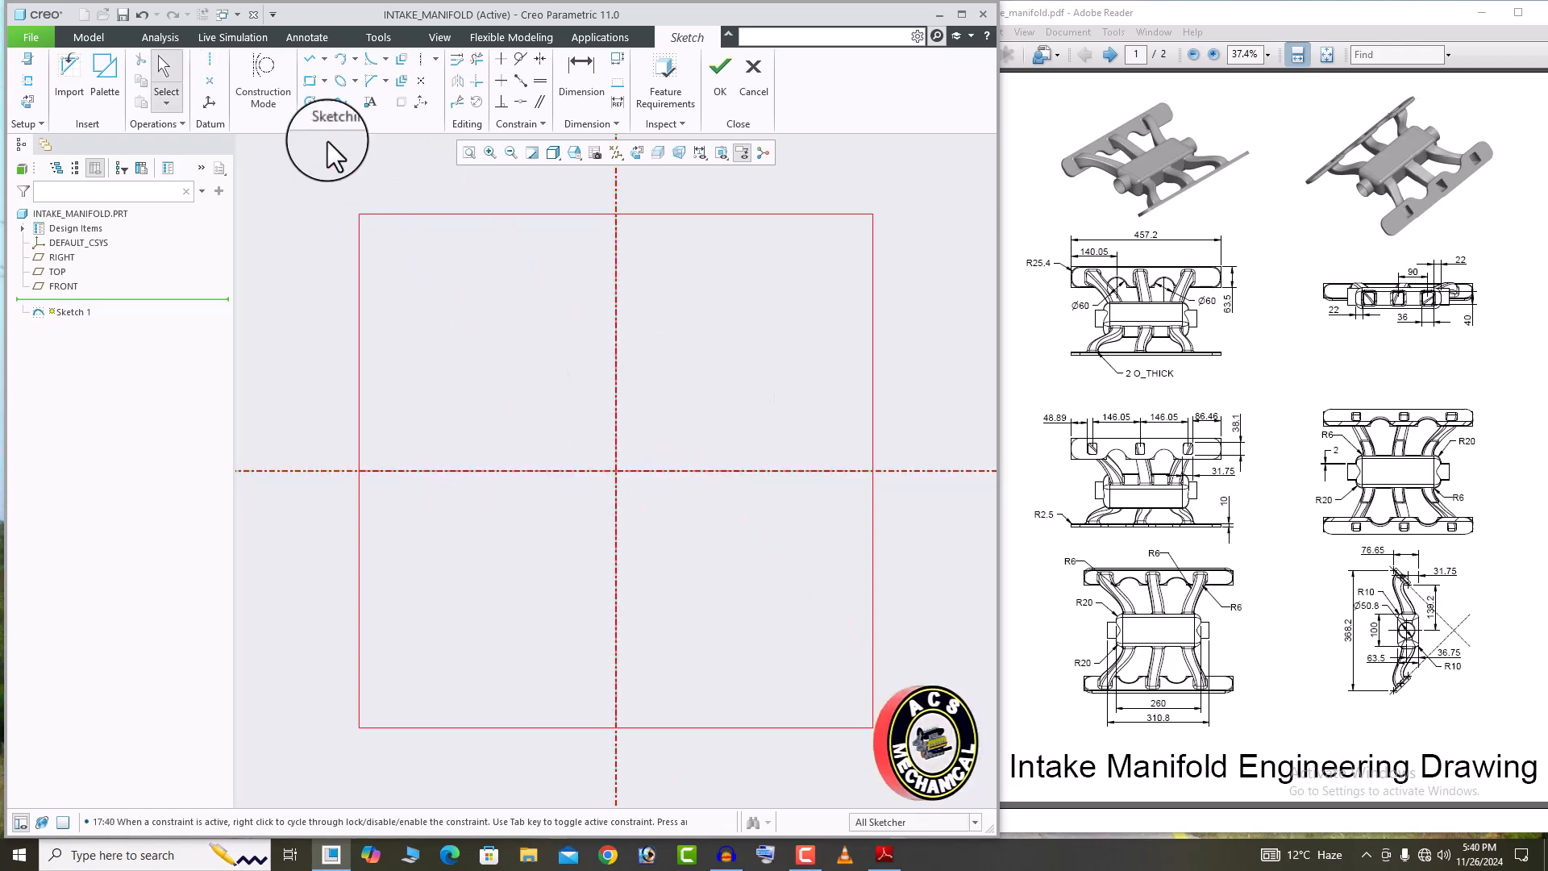
Sketch a construction rectangle about 412 wide and 97 high, resting on the horizontal centerline and symmetric about the vertical centerline.
{"action": "left_click", "coordinate": [308, 84]}
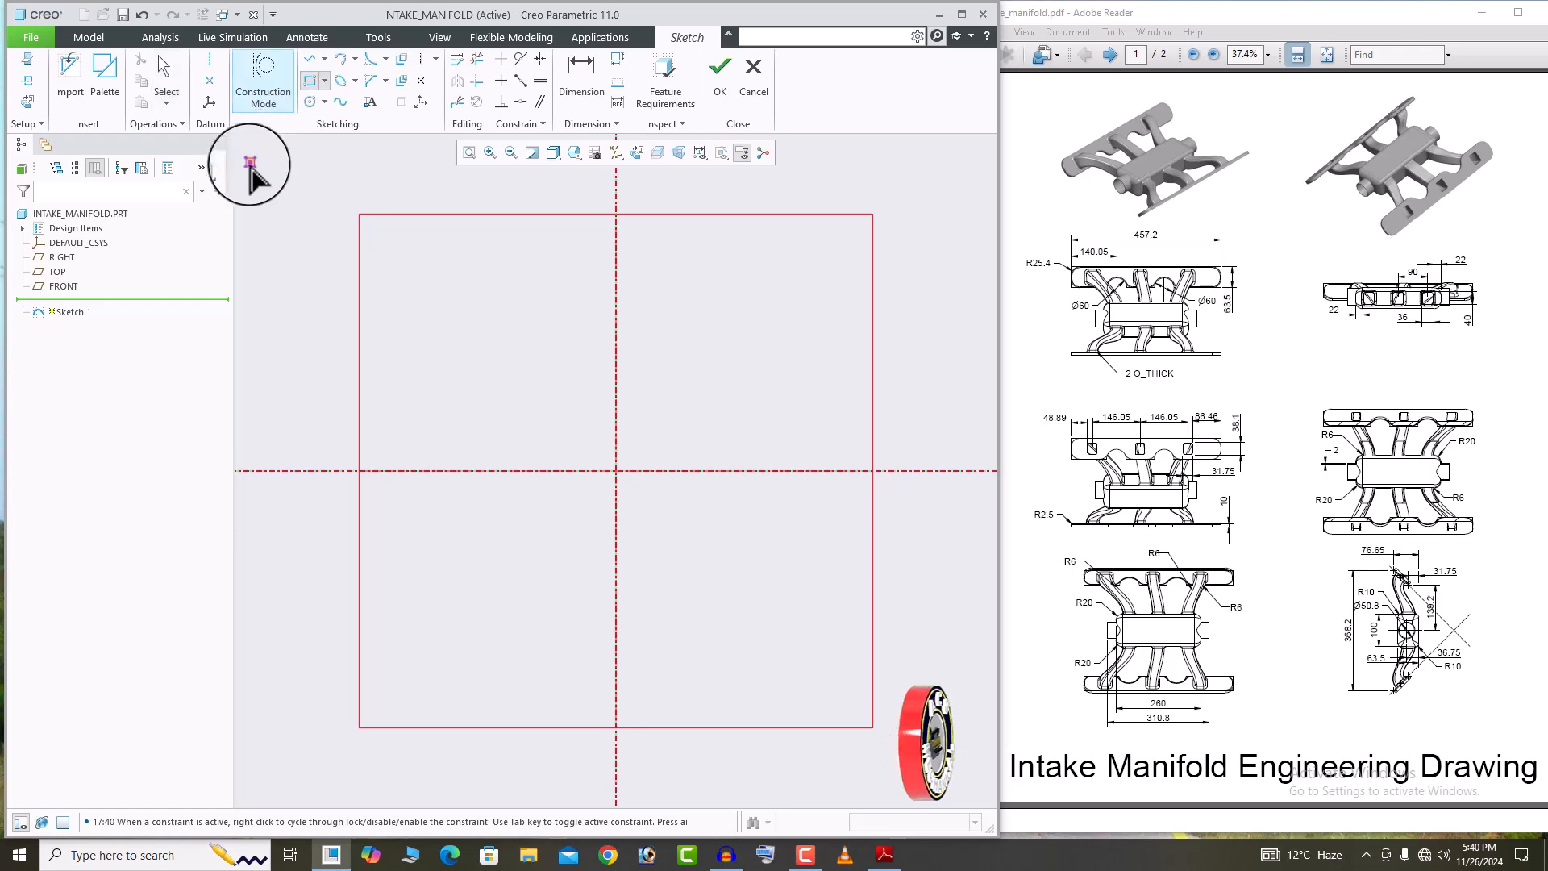
{"action": "left_click", "coordinate": [263, 88]}
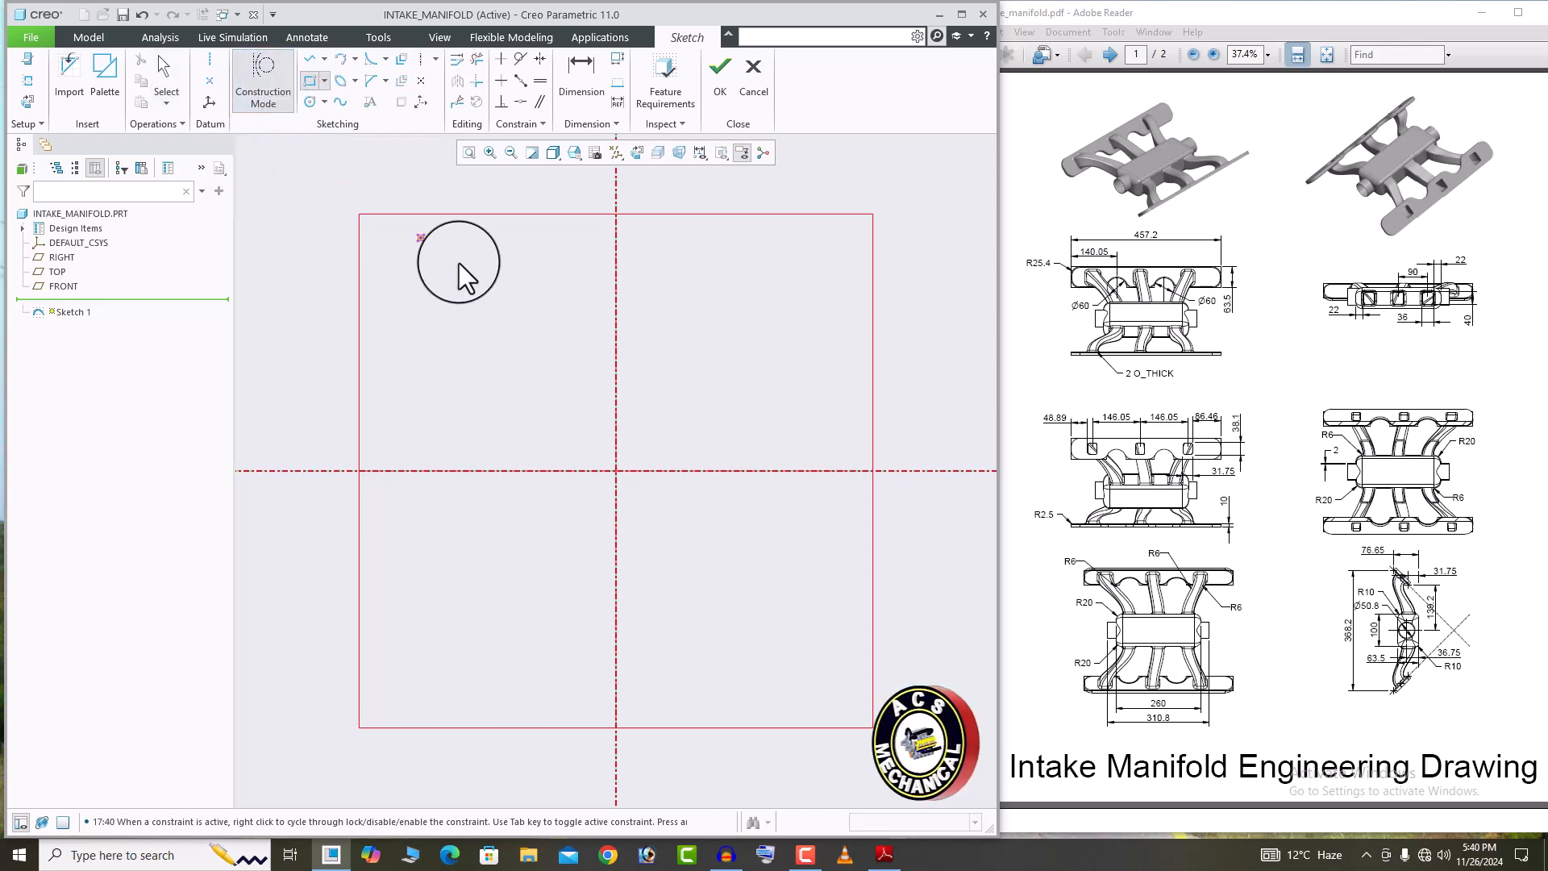
{"action": "left_click", "coordinate": [824, 468]}
{"action": "left_click", "coordinate": [408, 373]}
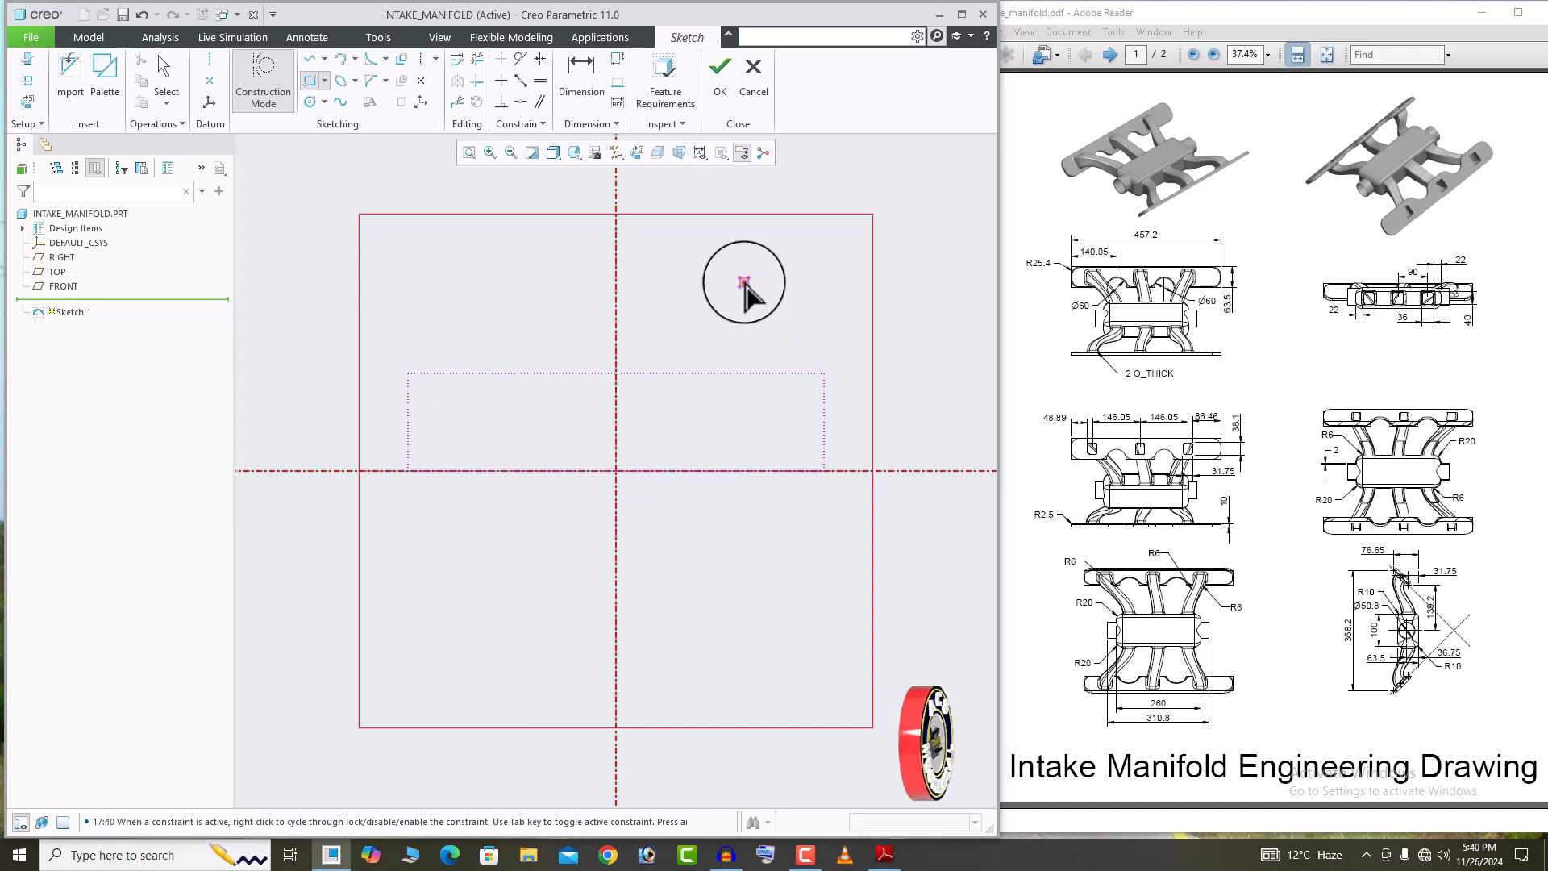
{"action": "middle_click", "coordinate": [741, 291]}
Set the construction rectangle's width to 368.2 and its height to 76.65.
{"action": "double_click", "coordinate": [669, 503]}
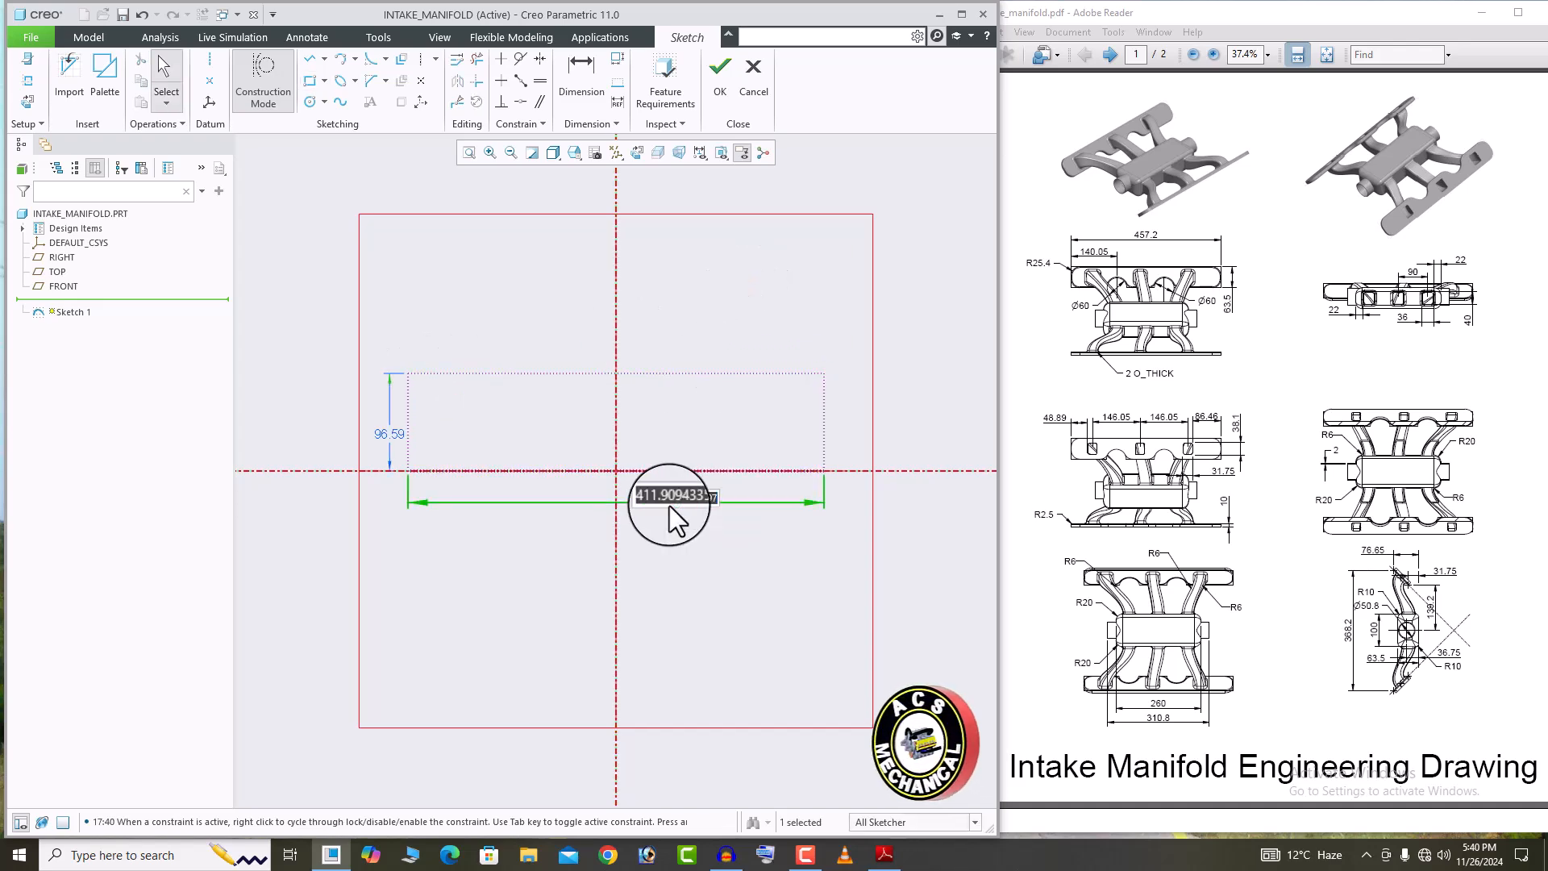
{"action": "type", "text": "368.2"}
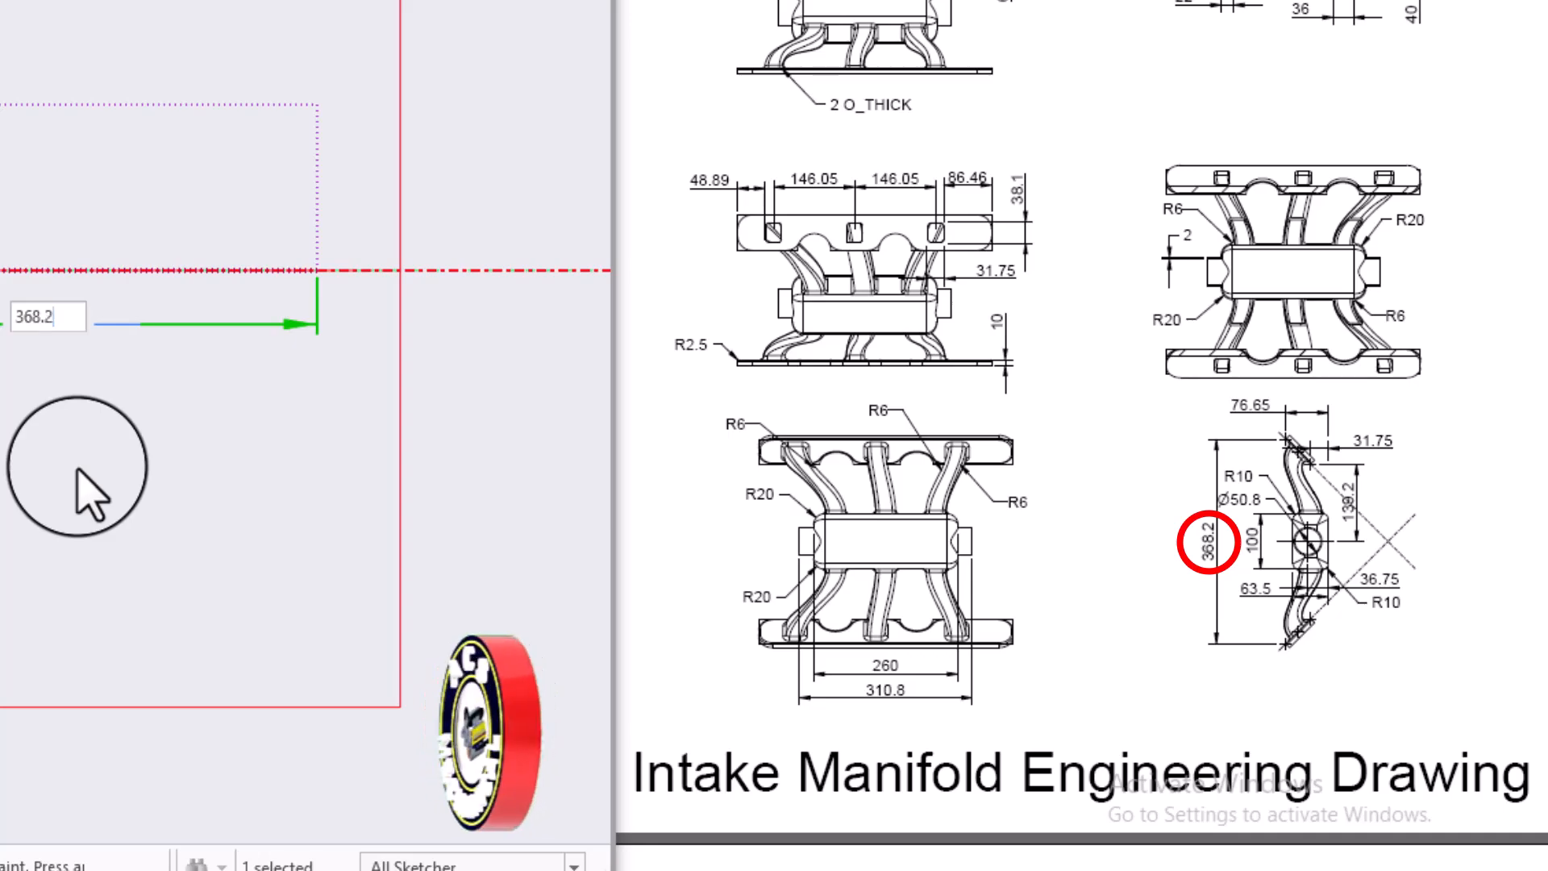
{"action": "key", "text": "Return"}
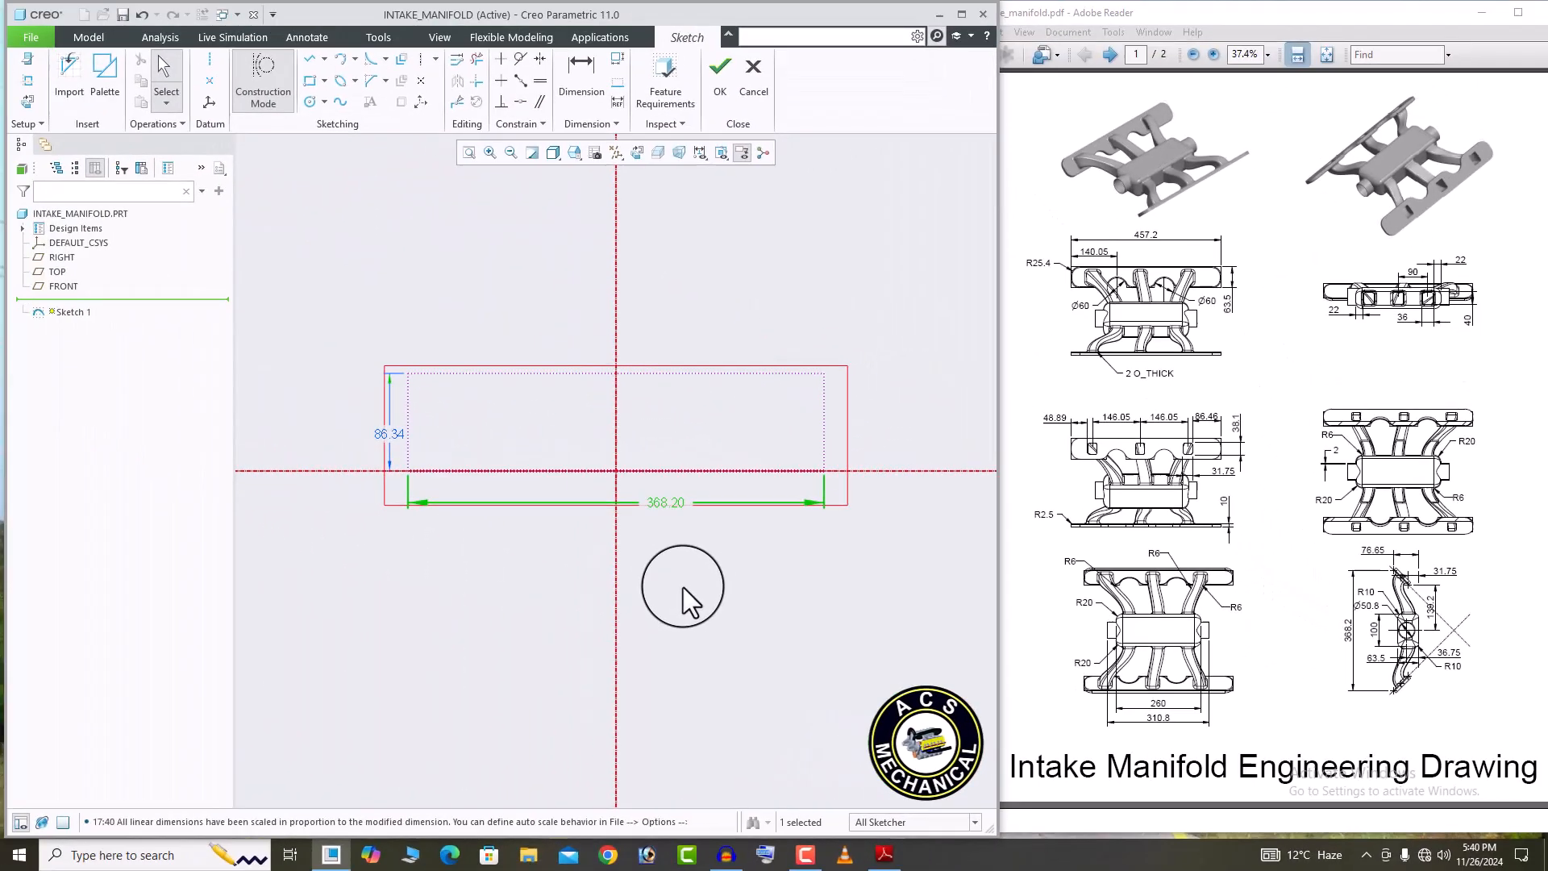
{"action": "left_click", "coordinate": [391, 528]}
{"action": "double_click", "coordinate": [399, 433]}
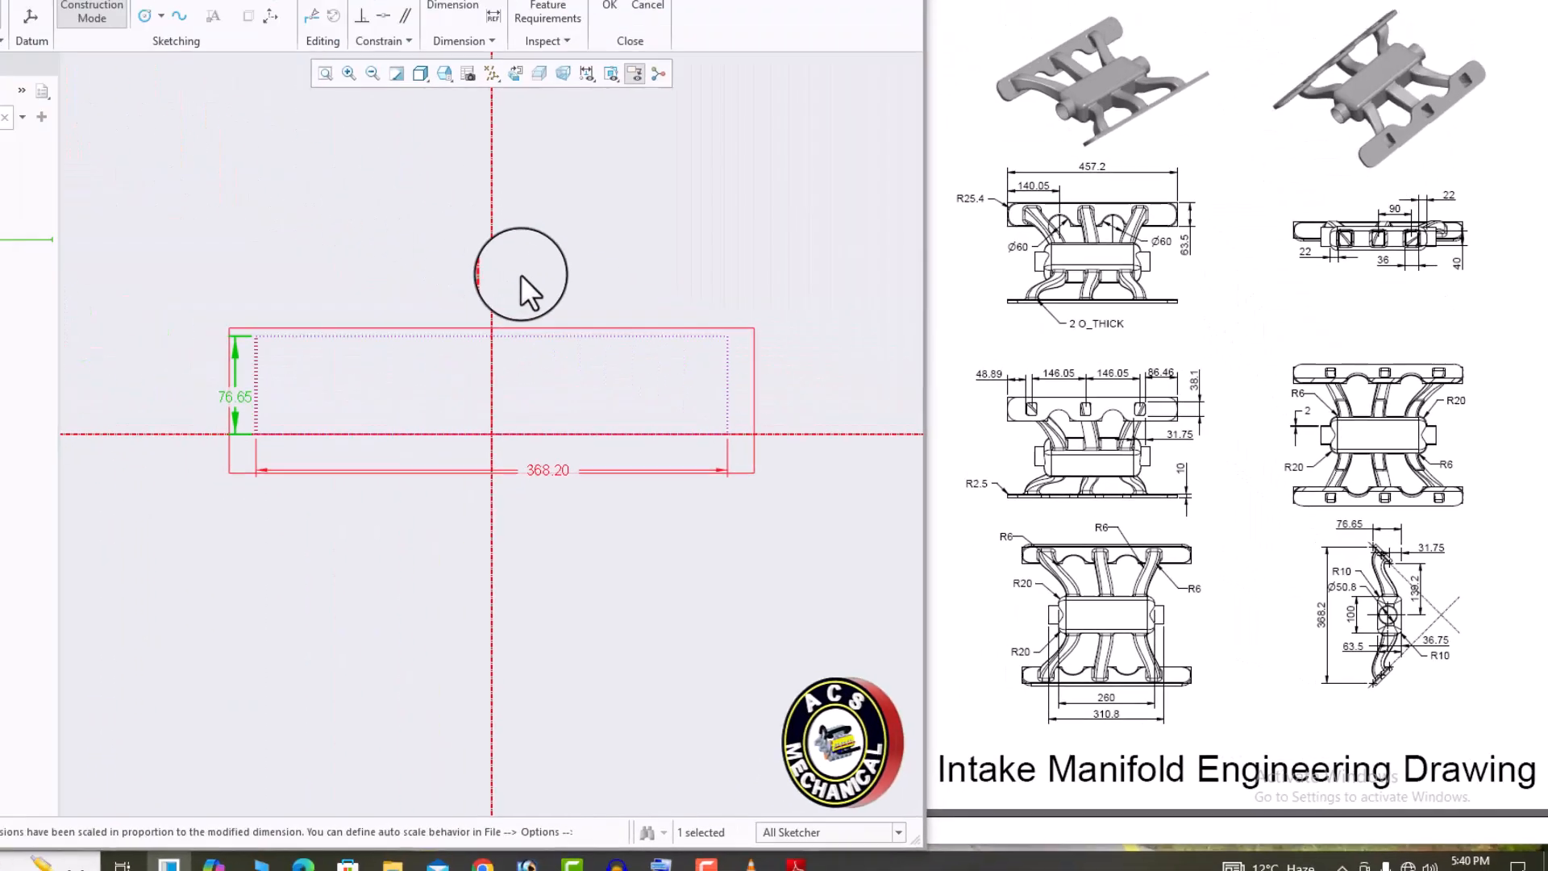
{"action": "left_click", "coordinate": [521, 275]}
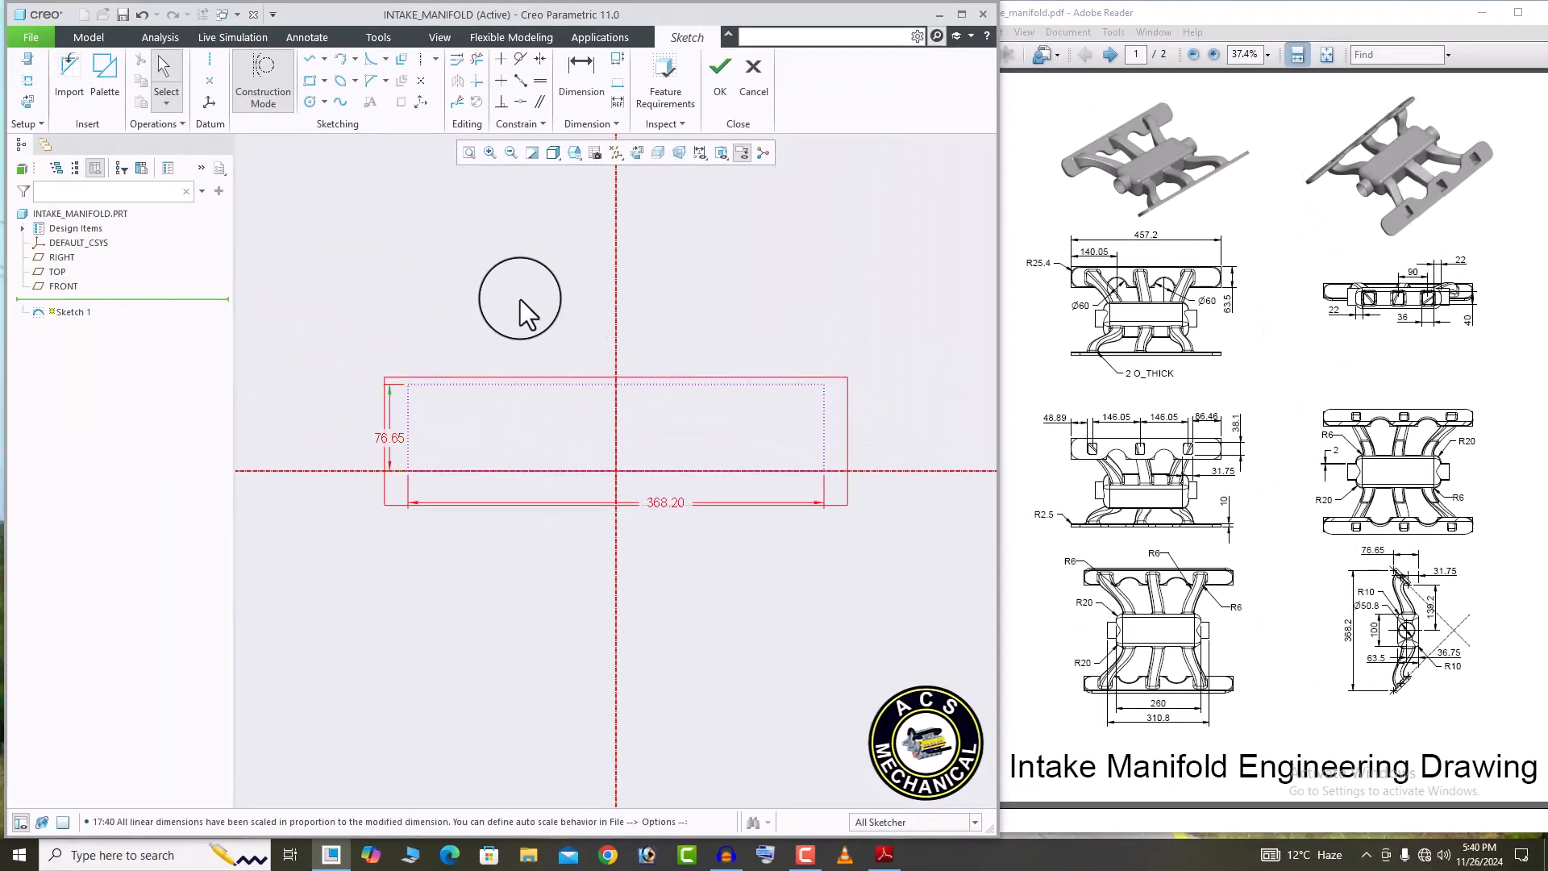
Draw two construction lines sloping inward from the rectangle's upper corners, ending level with each other about 35 below its upper edge.
{"action": "left_click", "coordinate": [310, 59]}
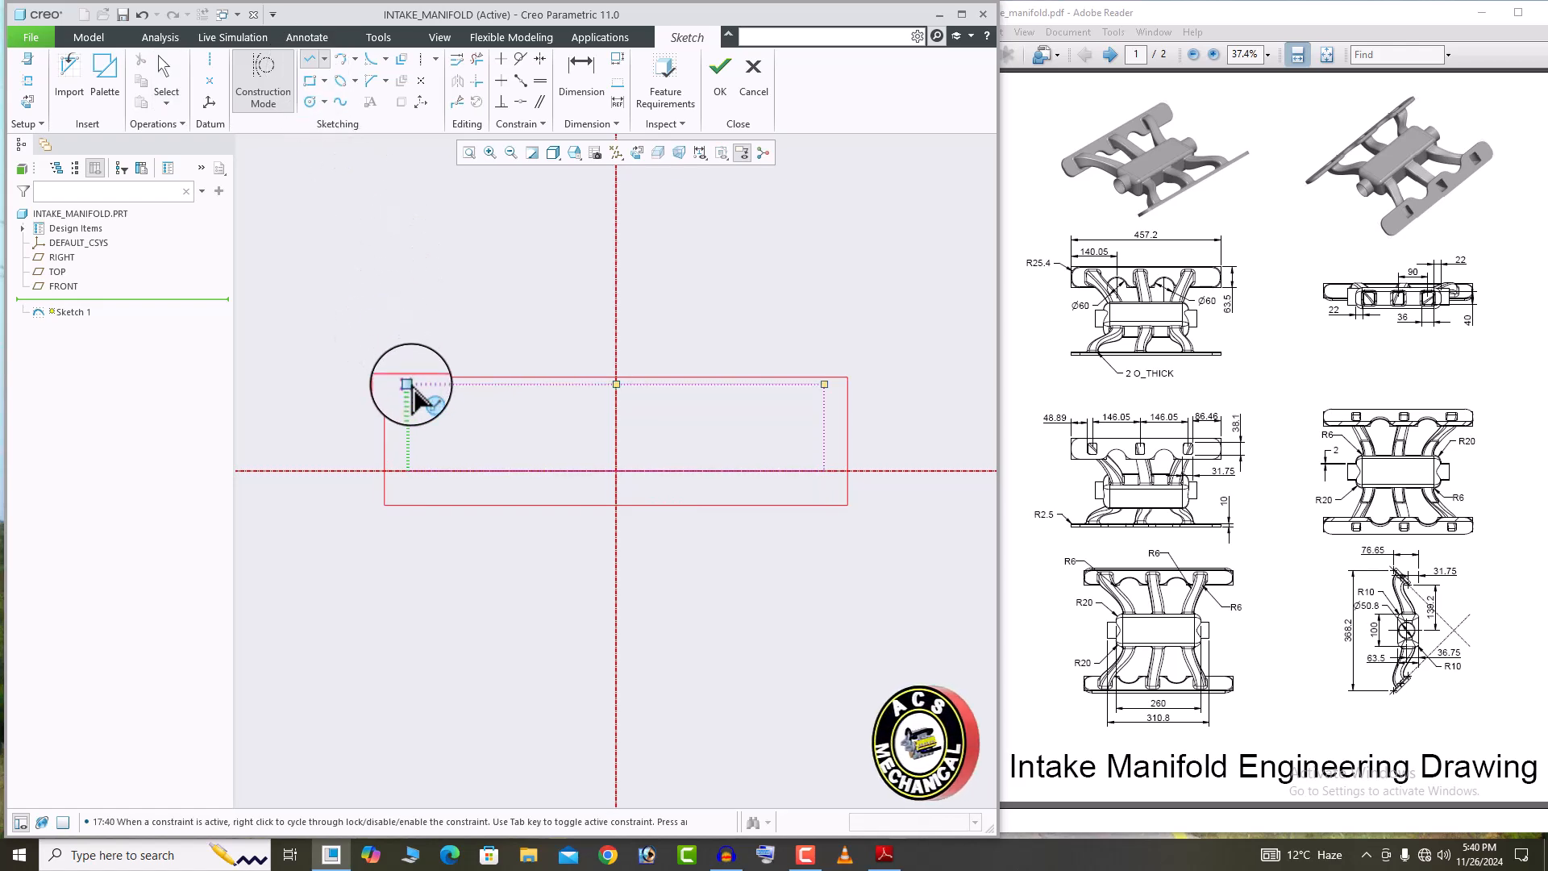
{"action": "left_click", "coordinate": [407, 385]}
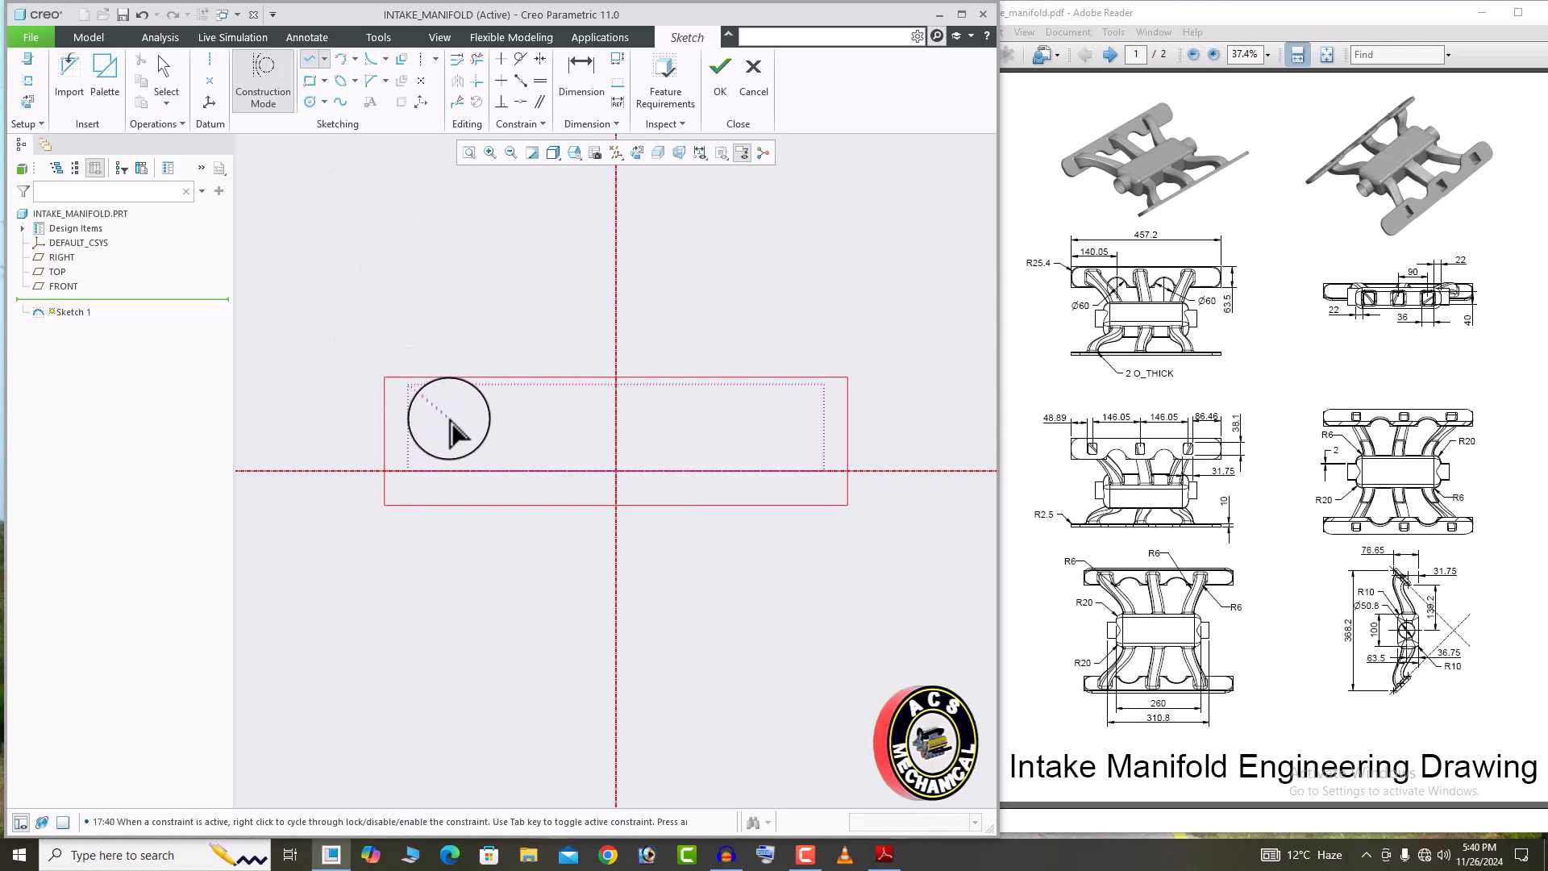
{"action": "left_click", "coordinate": [453, 422]}
{"action": "middle_click", "coordinate": [482, 323]}
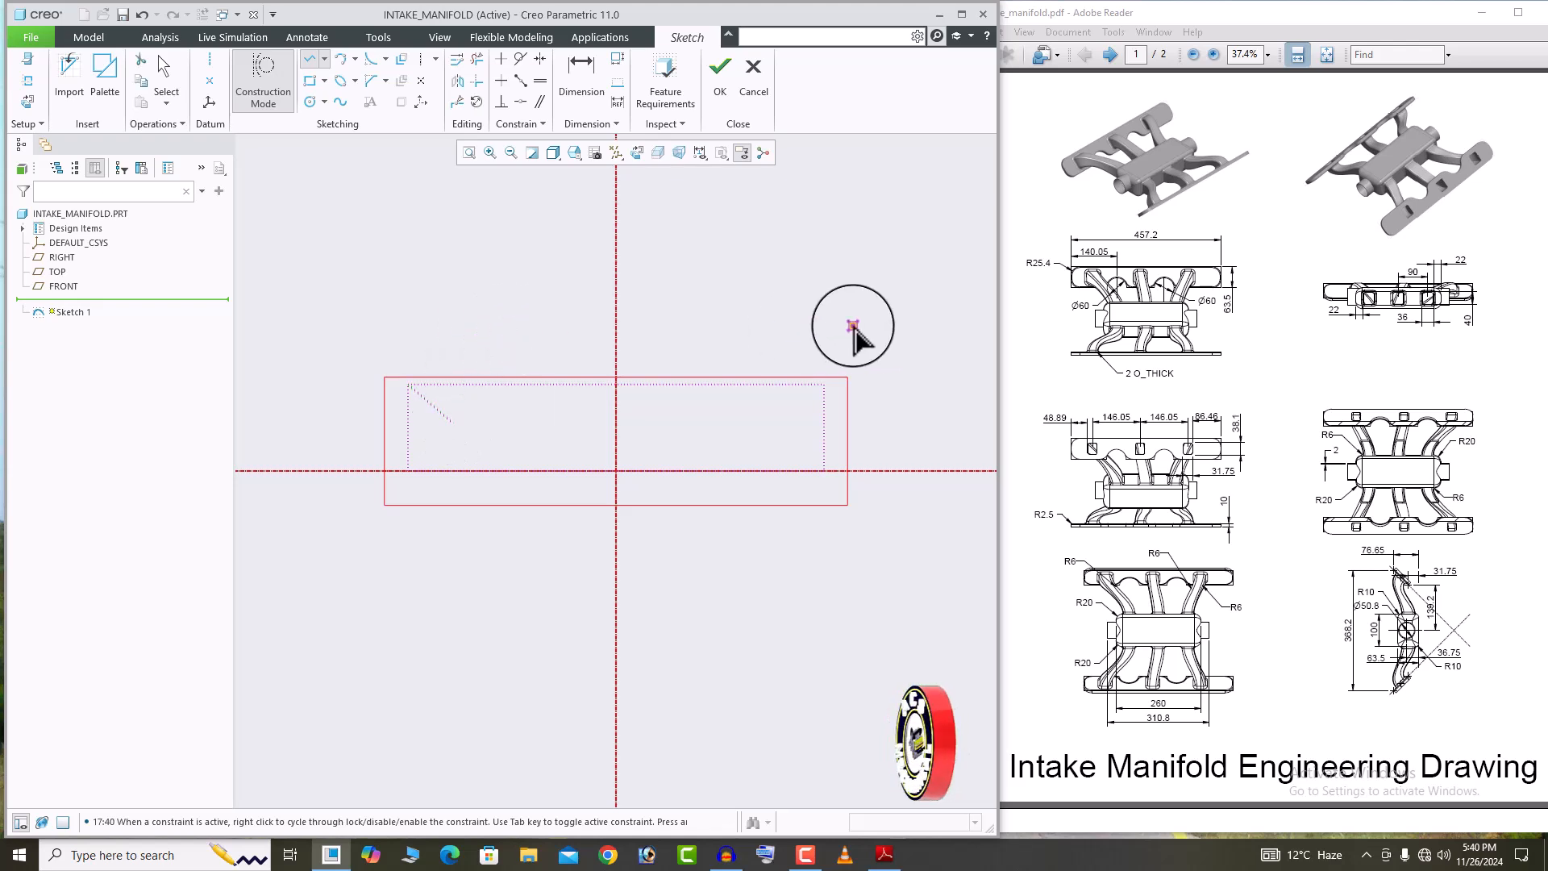
{"action": "left_click", "coordinate": [823, 384]}
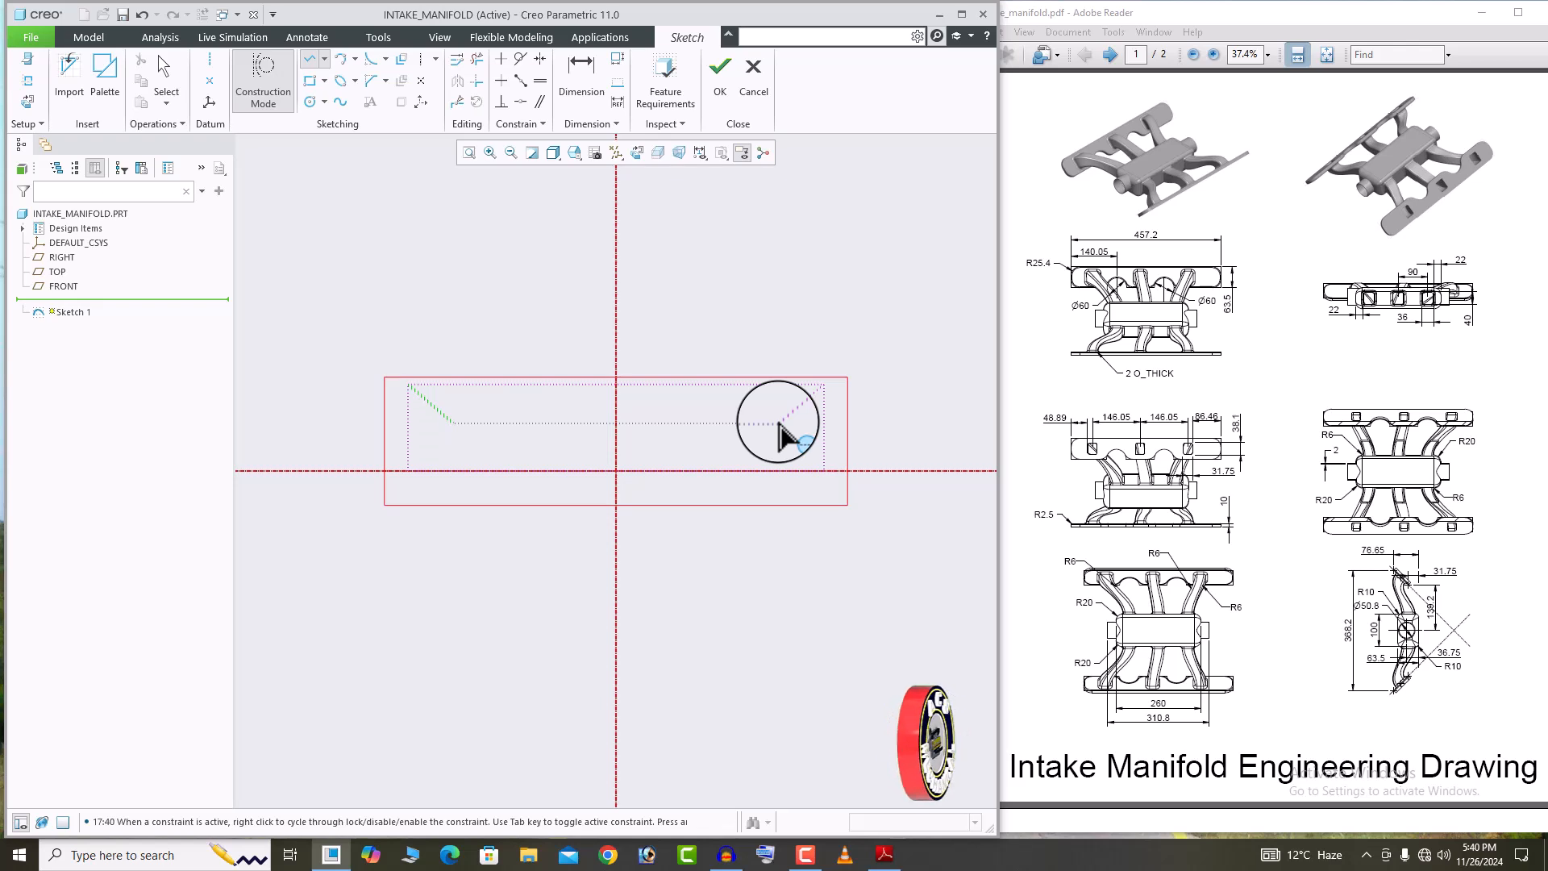
{"action": "left_click", "coordinate": [779, 423]}
{"action": "middle_click", "coordinate": [807, 335]}
{"action": "middle_click", "coordinate": [808, 336]}
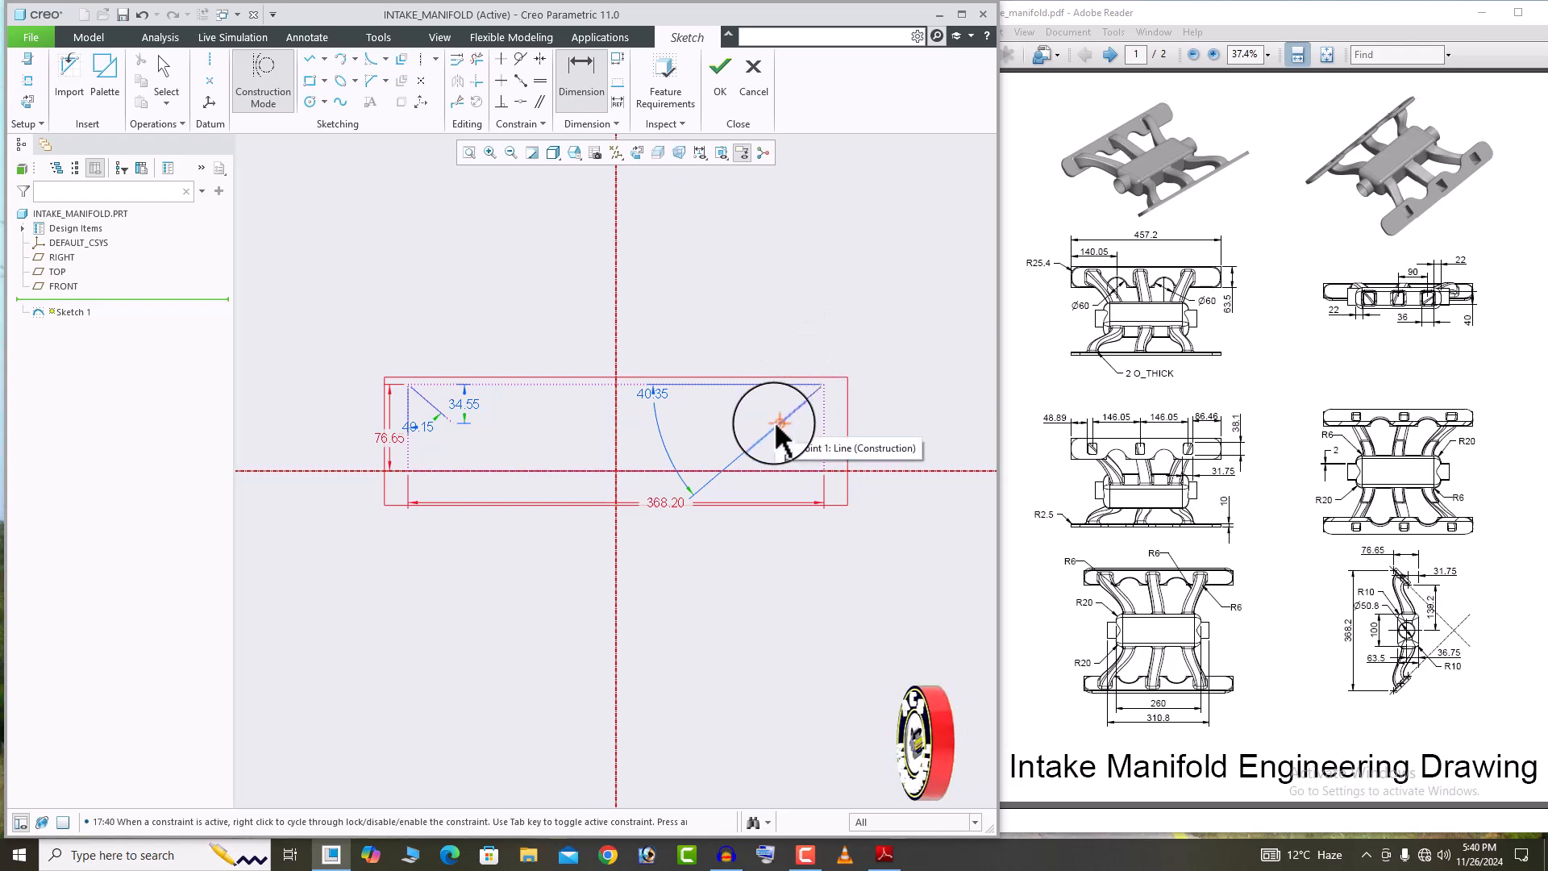
Dimension the right diagonal's lower endpoint at 31.75 above the horizontal centerline.
{"action": "left_click", "coordinate": [871, 464]}
{"action": "middle_click", "coordinate": [895, 428]}
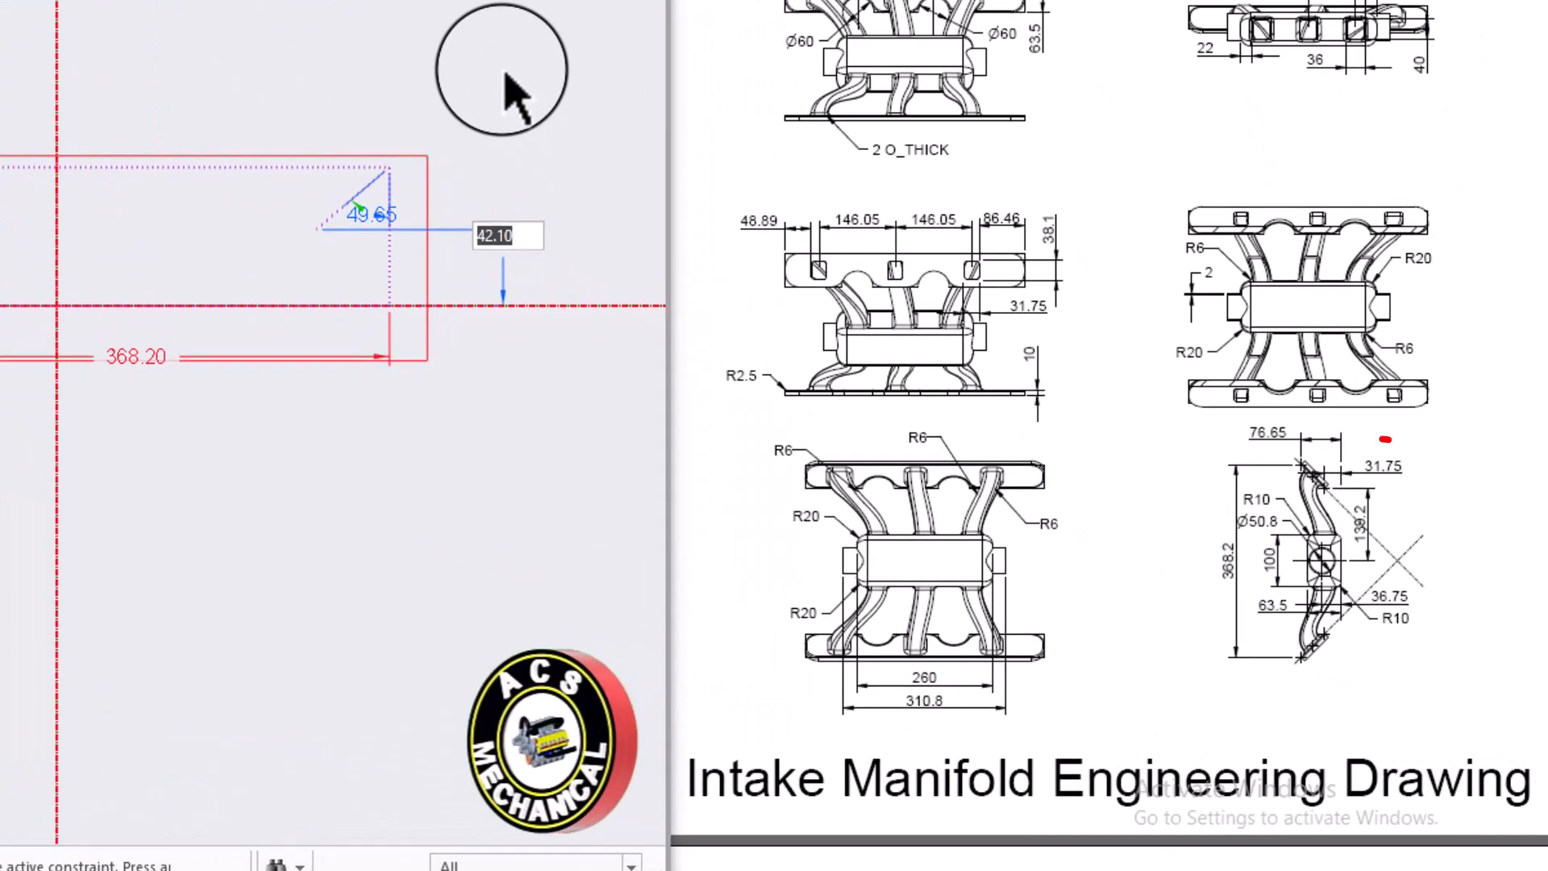
{"action": "type", "text": "31.75"}
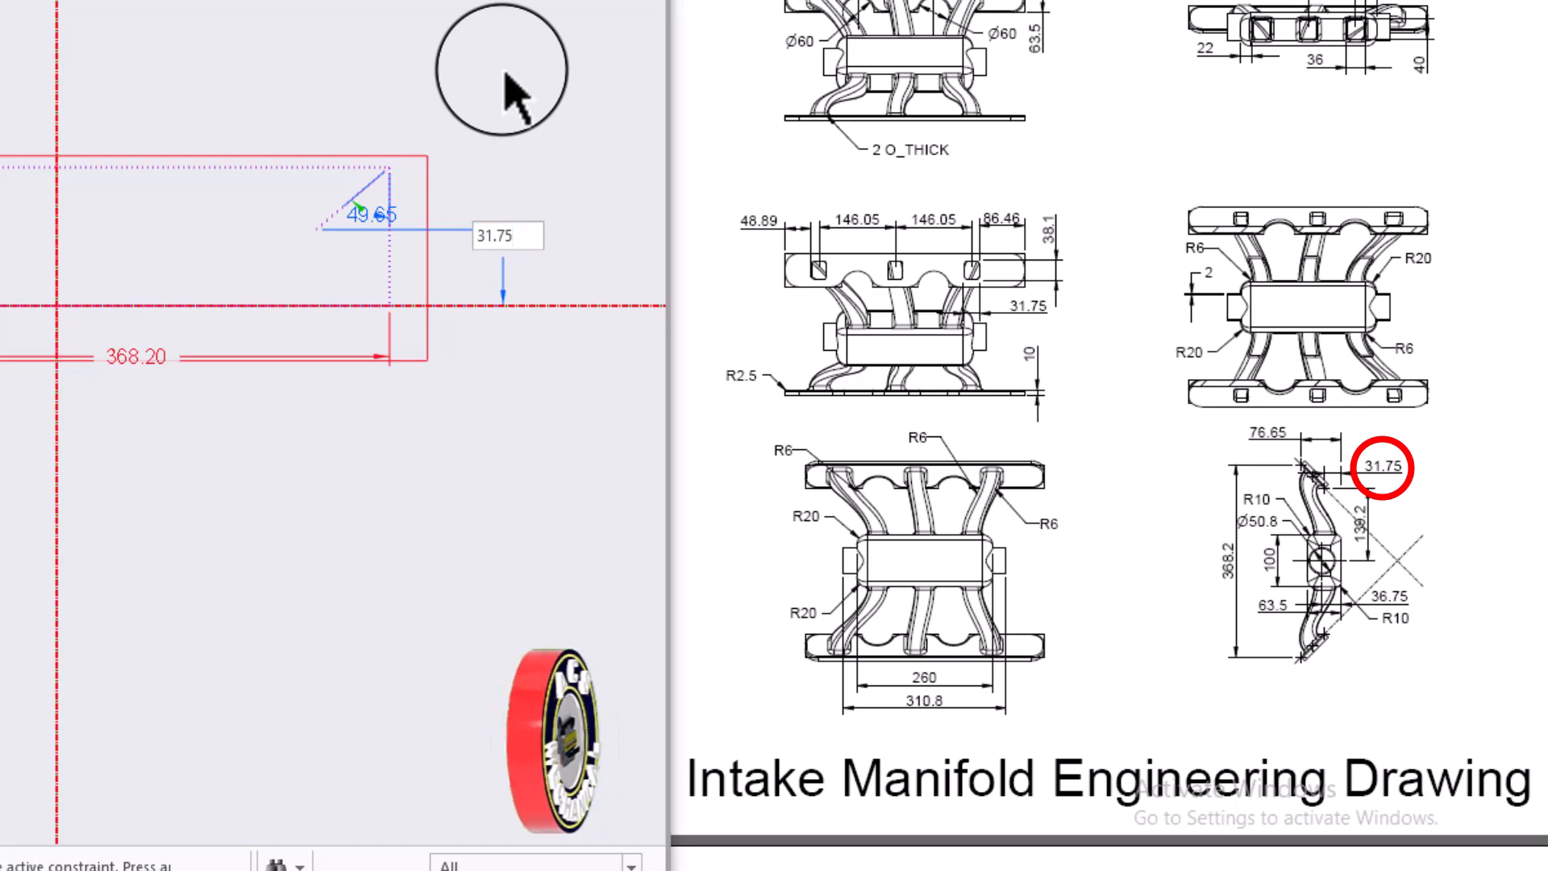
{"action": "key", "text": "Return"}
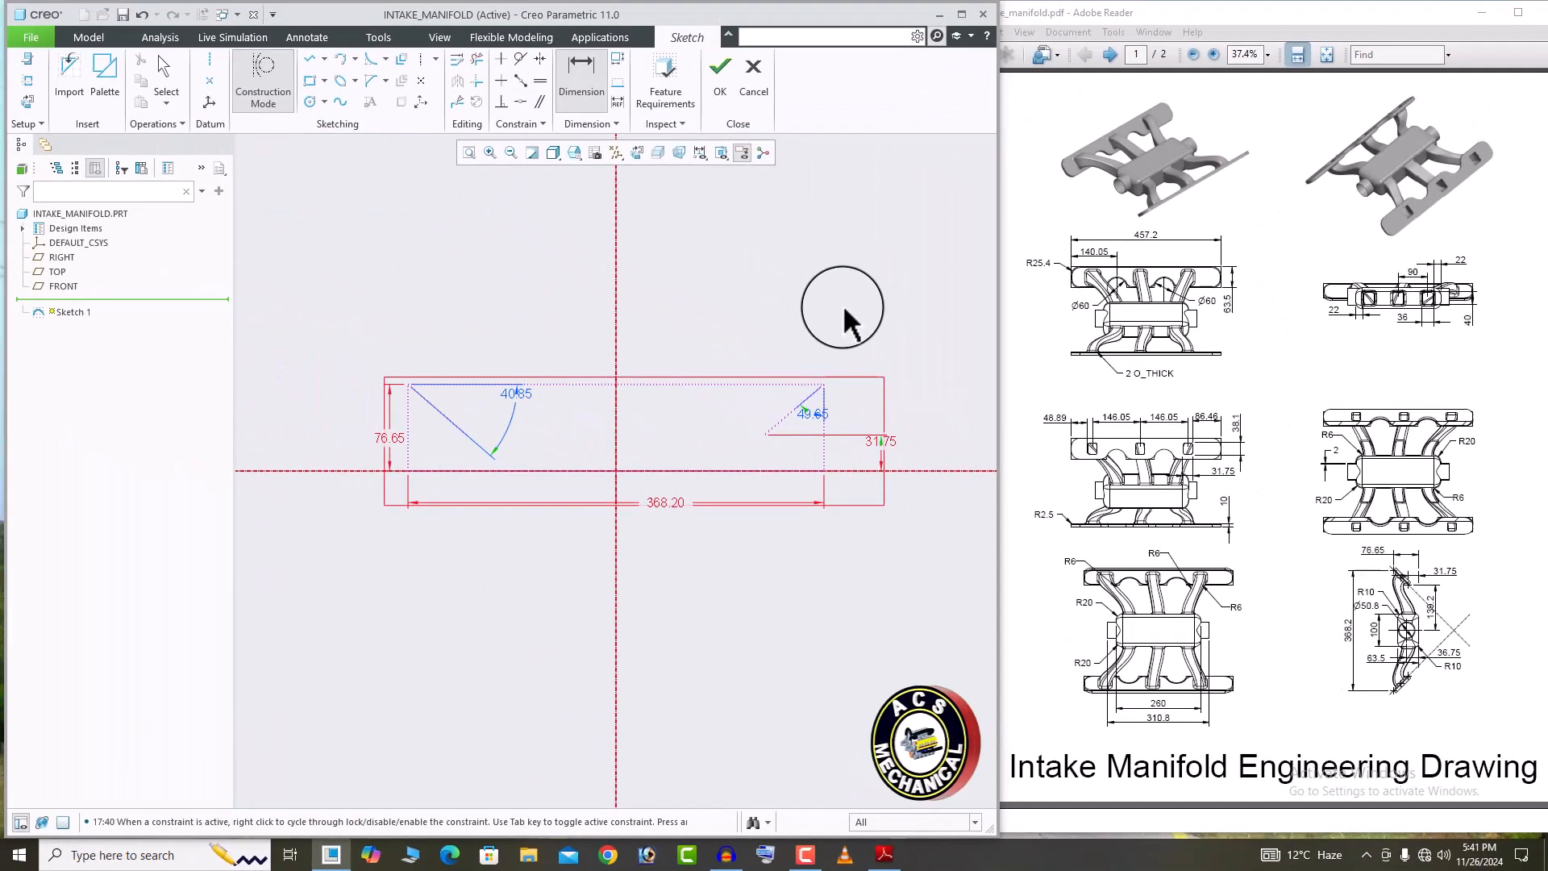
Dimension the lower endpoints of both diagonals at 139.2 from the vertical centerline.
{"action": "middle_click", "coordinate": [540, 601]}
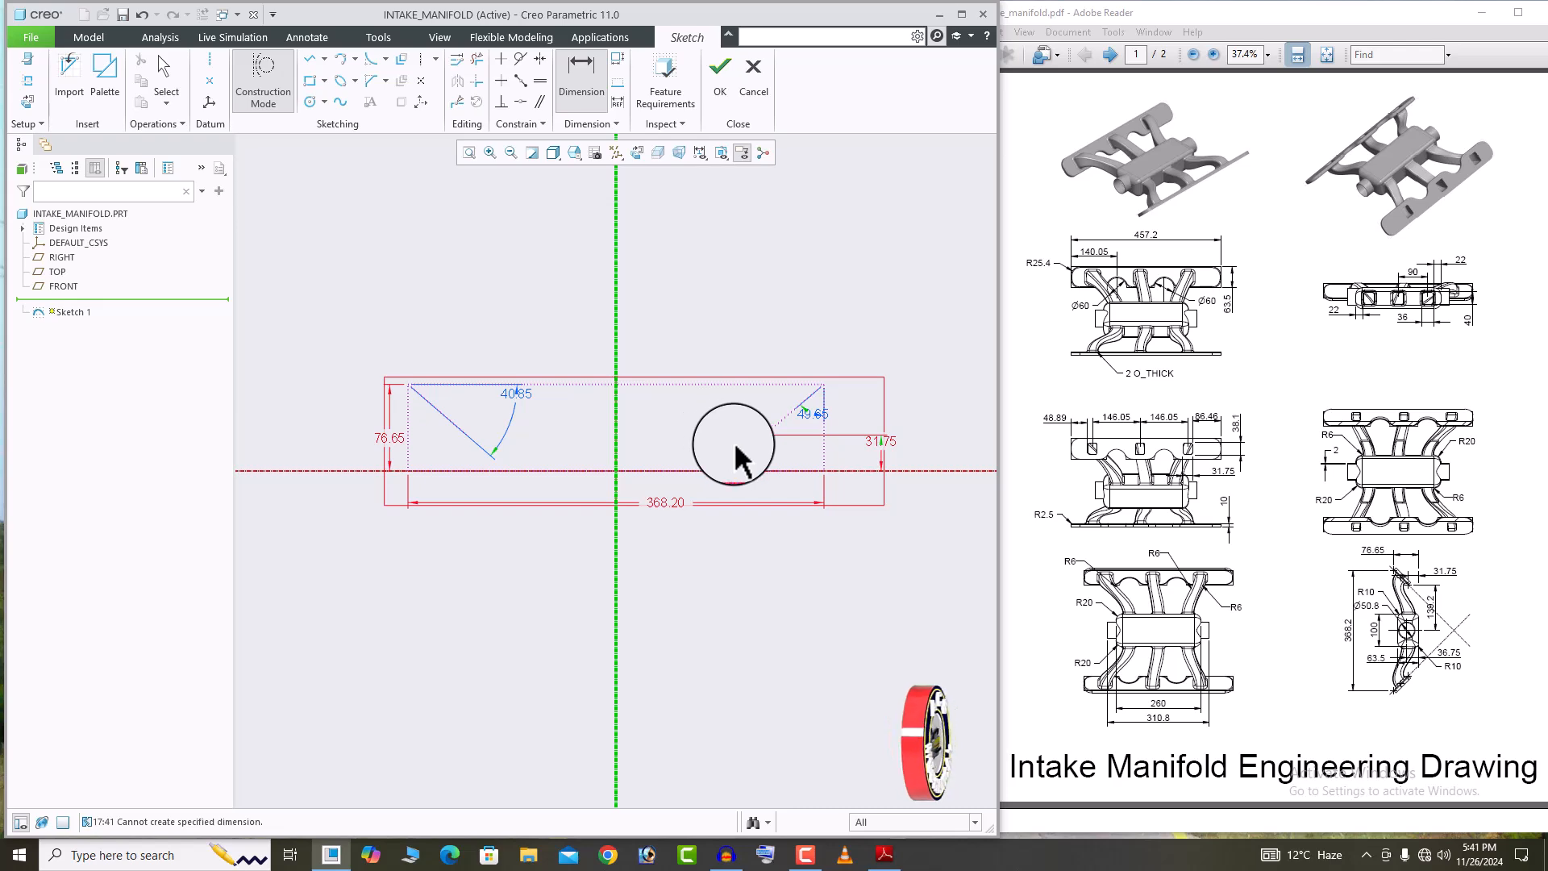
{"action": "left_click", "coordinate": [761, 440]}
{"action": "middle_click", "coordinate": [723, 560]}
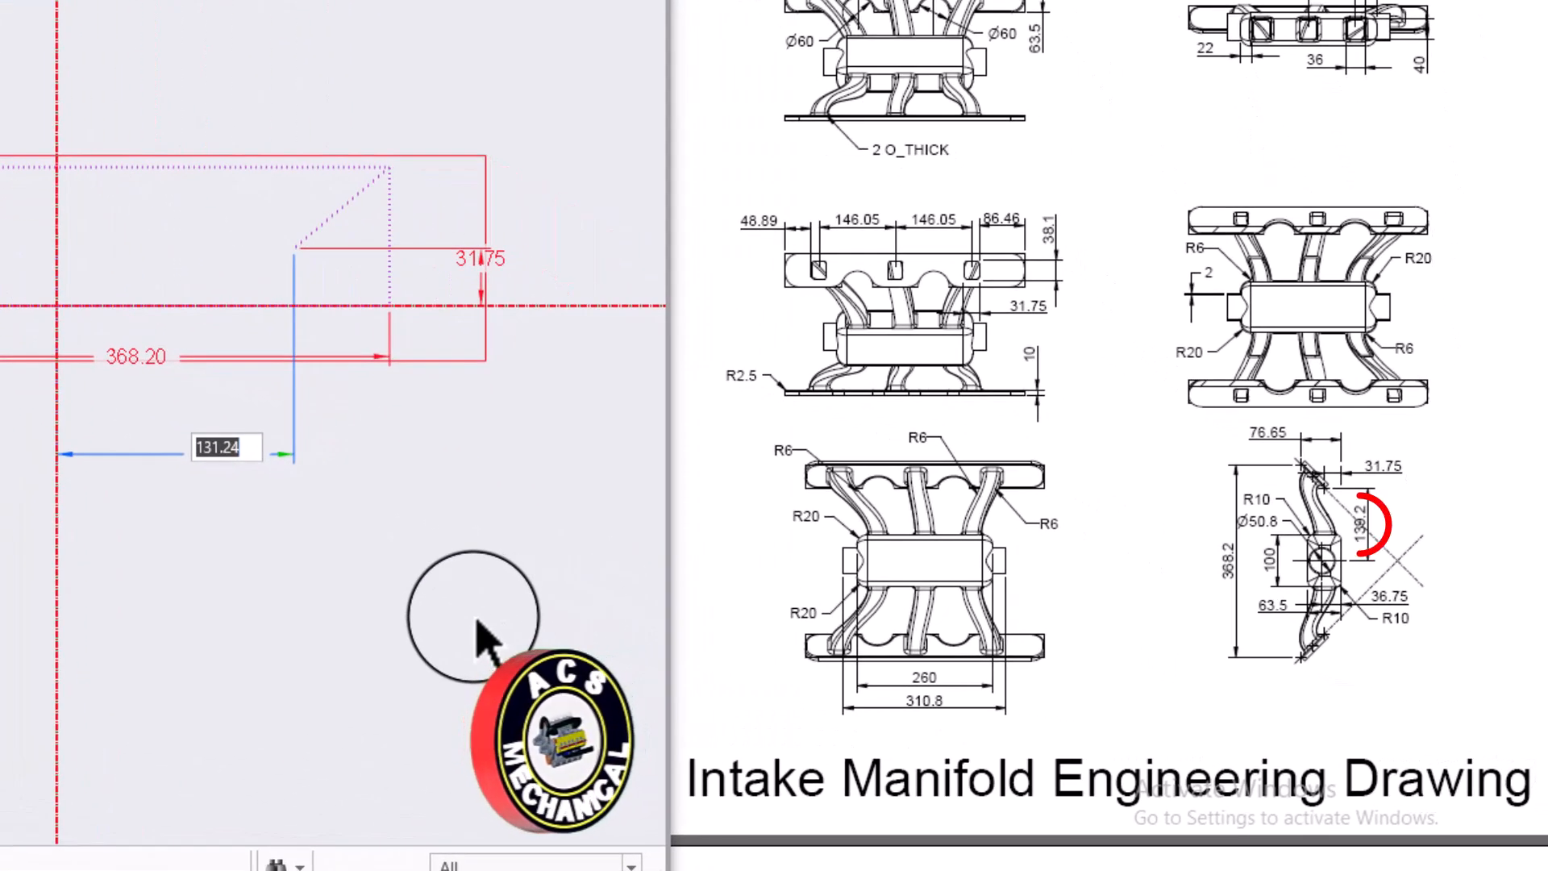
{"action": "type", "text": "139.2"}
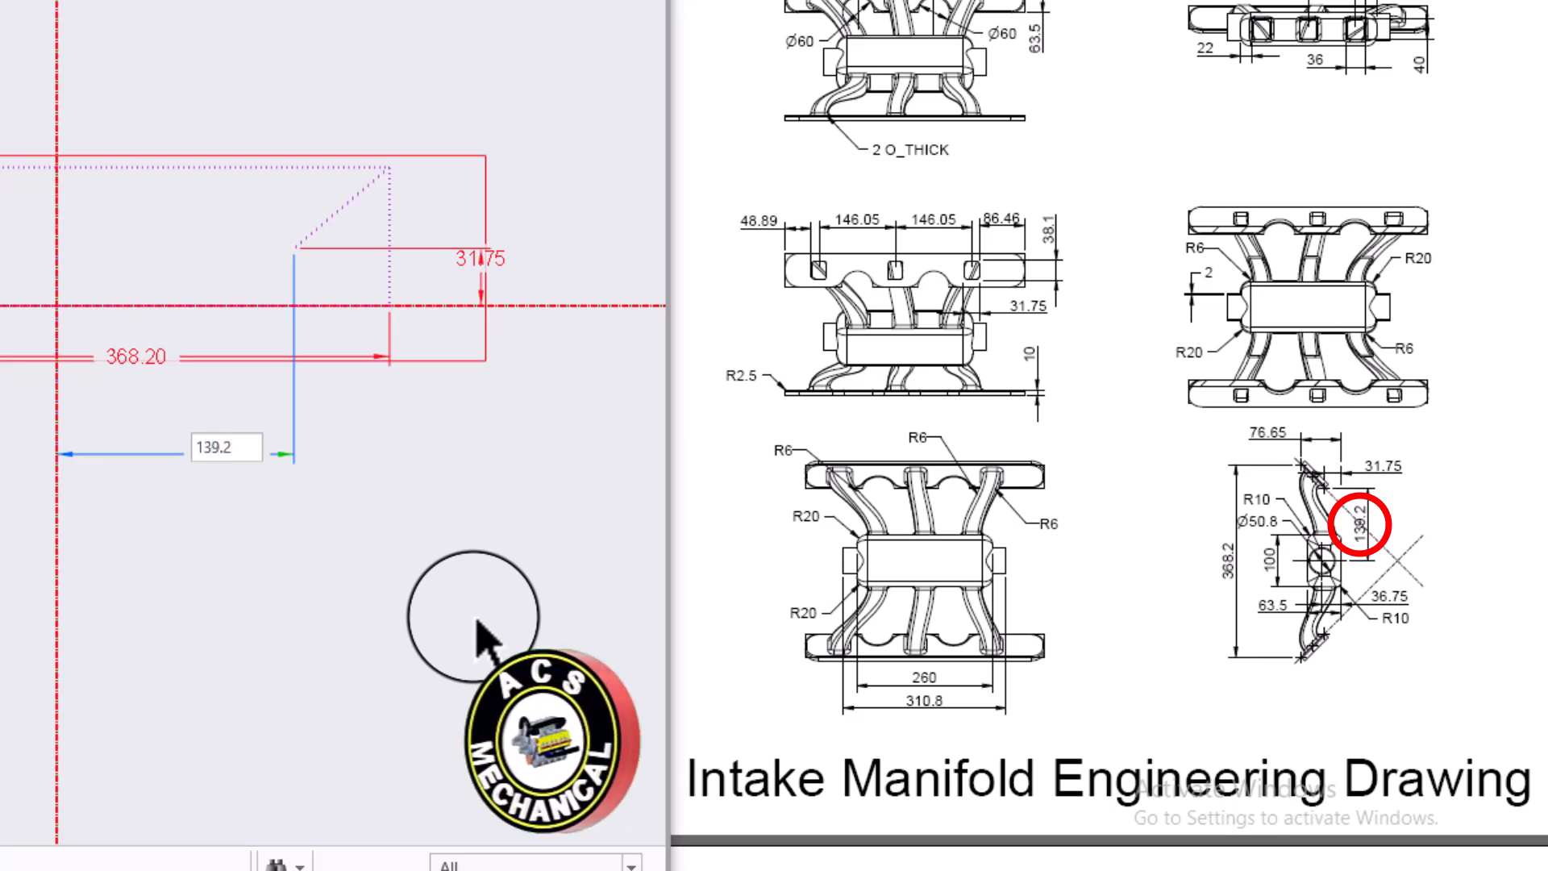
{"action": "key", "text": "Return"}
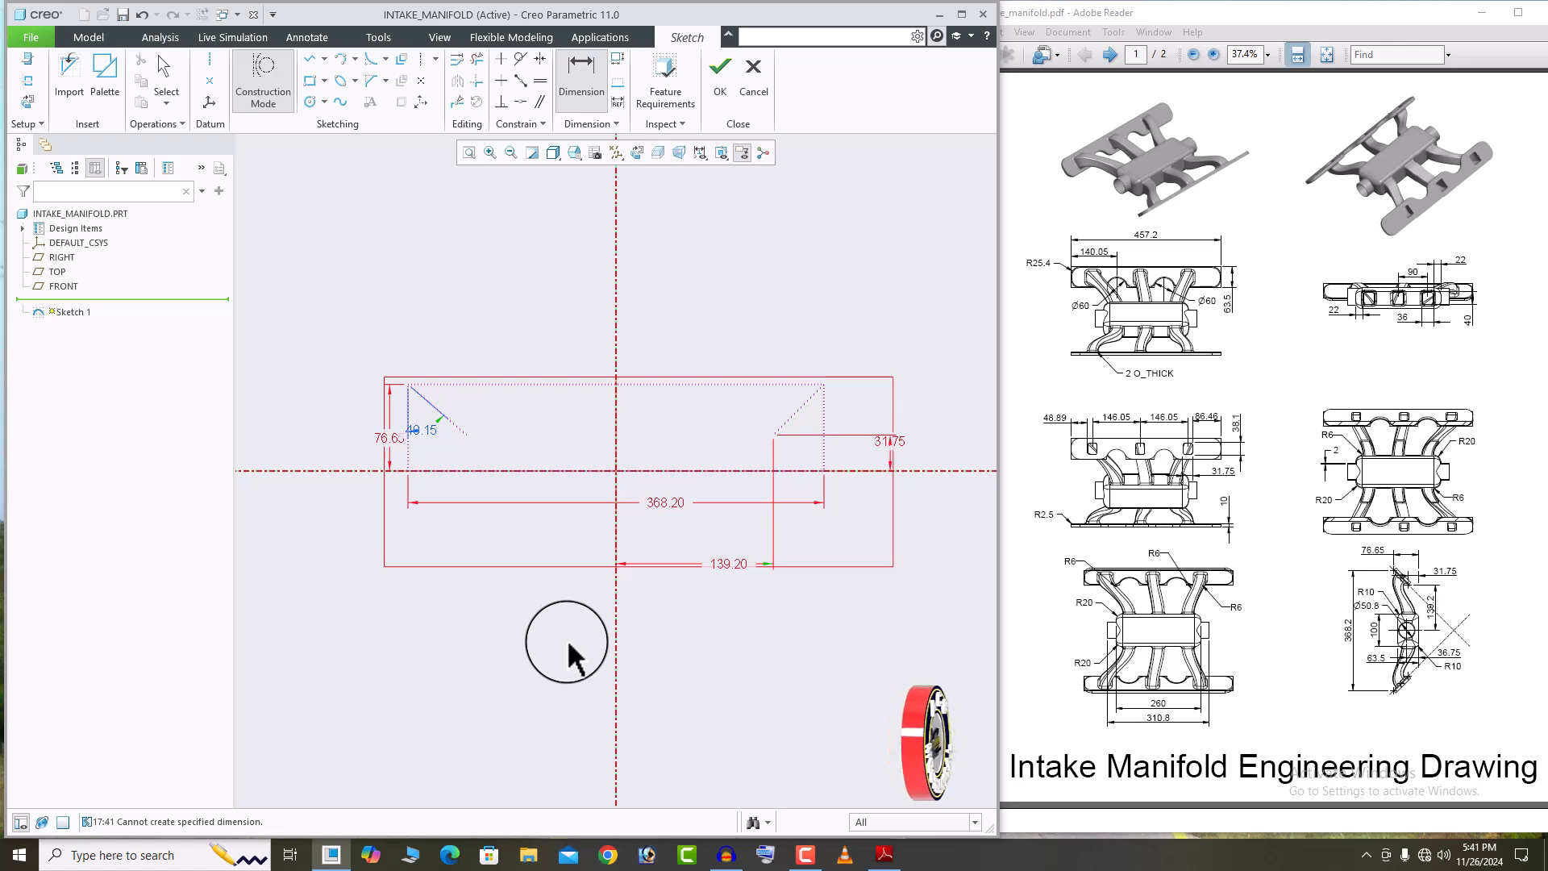
{"action": "left_click", "coordinate": [617, 646]}
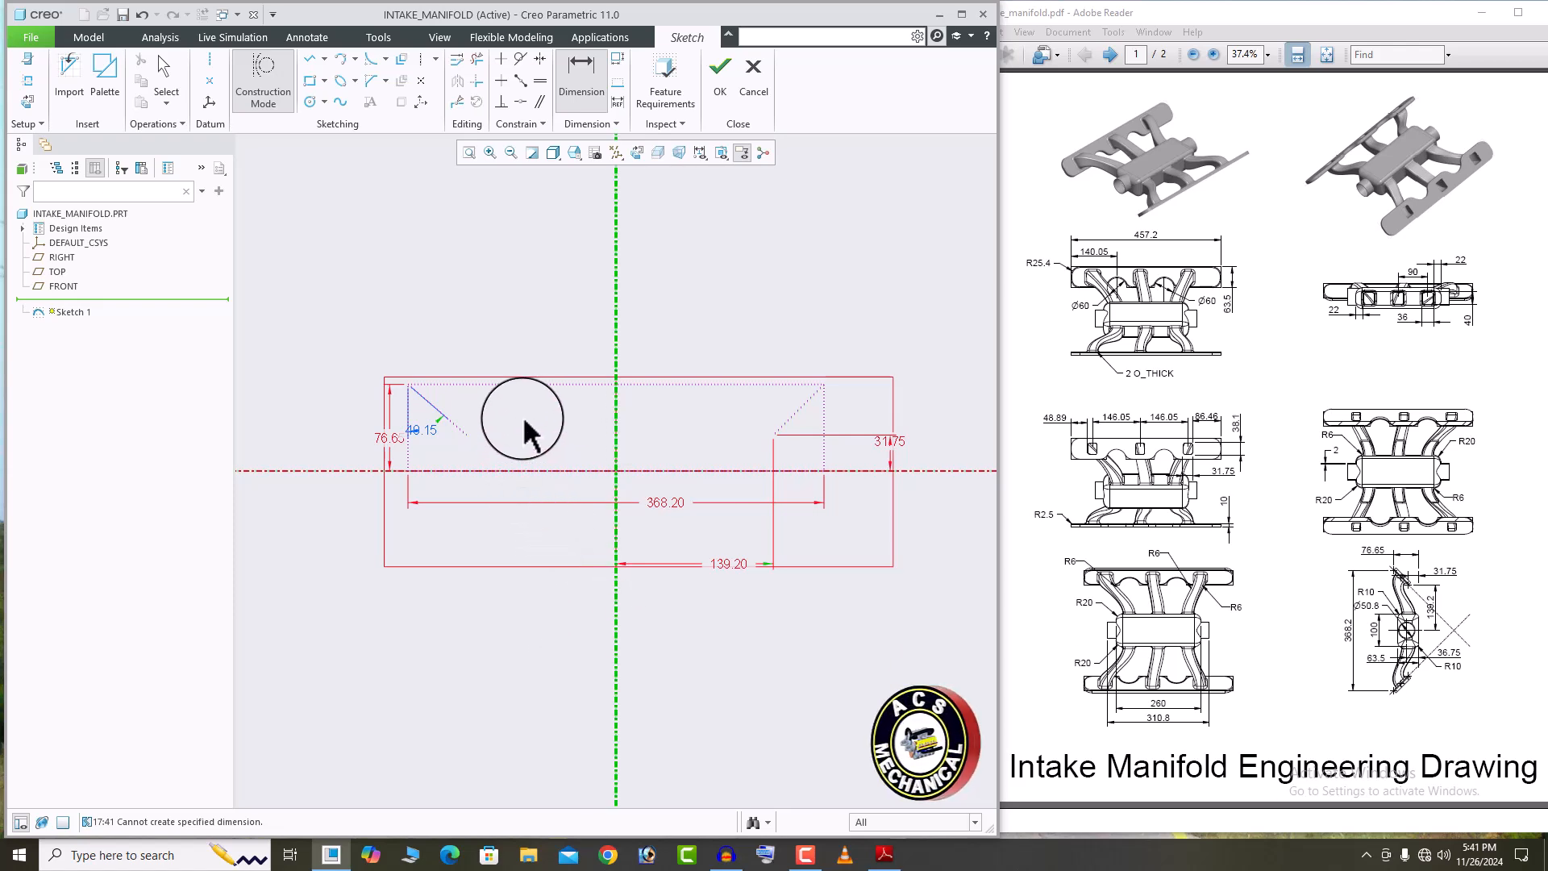
{"action": "middle_click", "coordinate": [514, 627]}
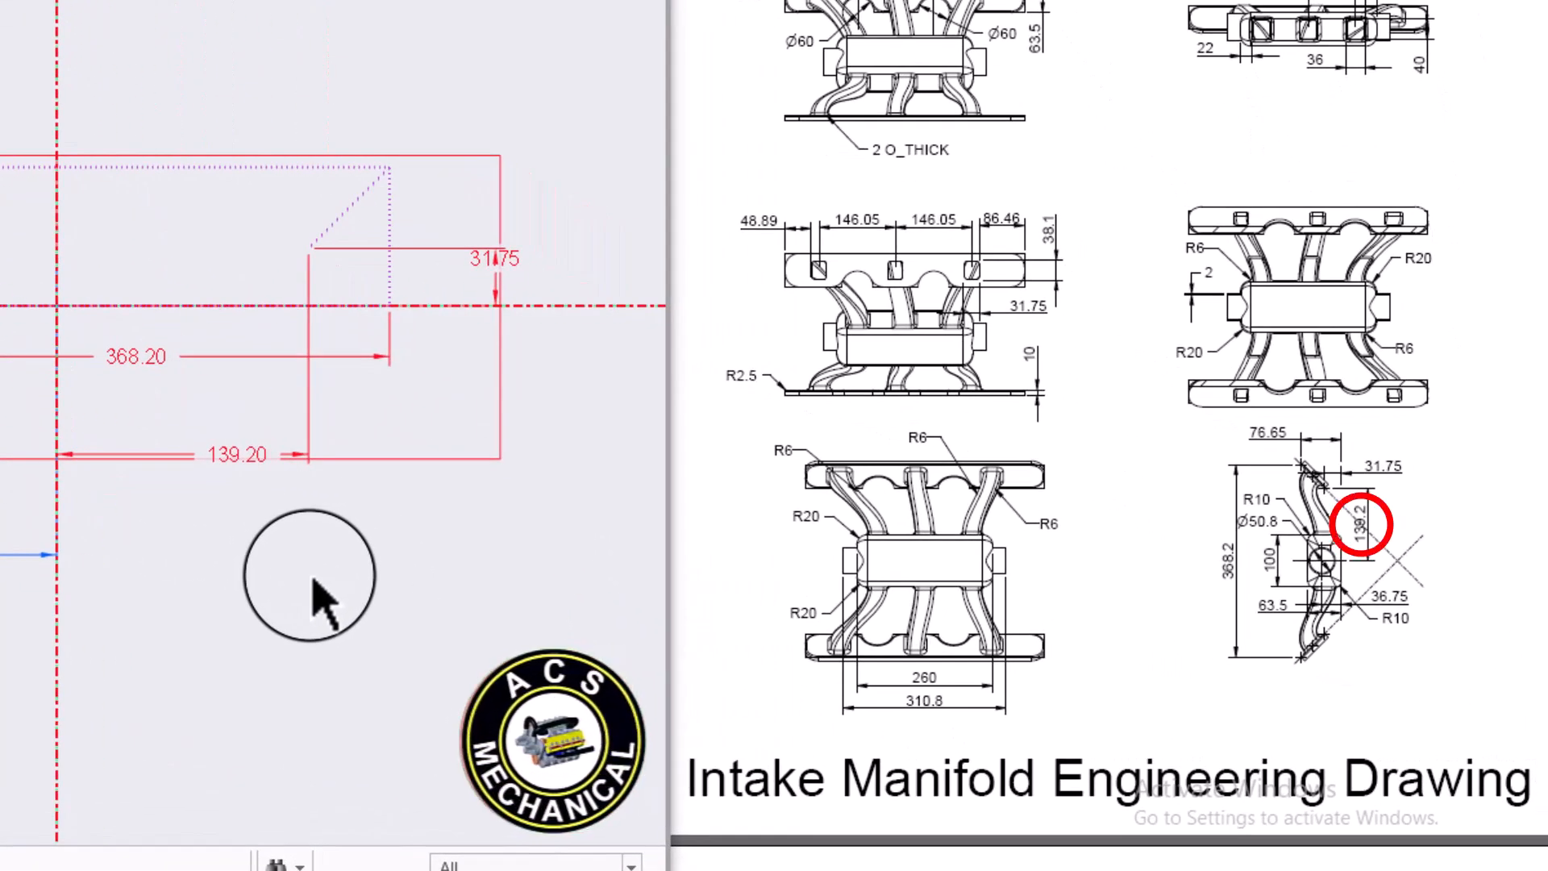
{"action": "key", "text": "Return"}
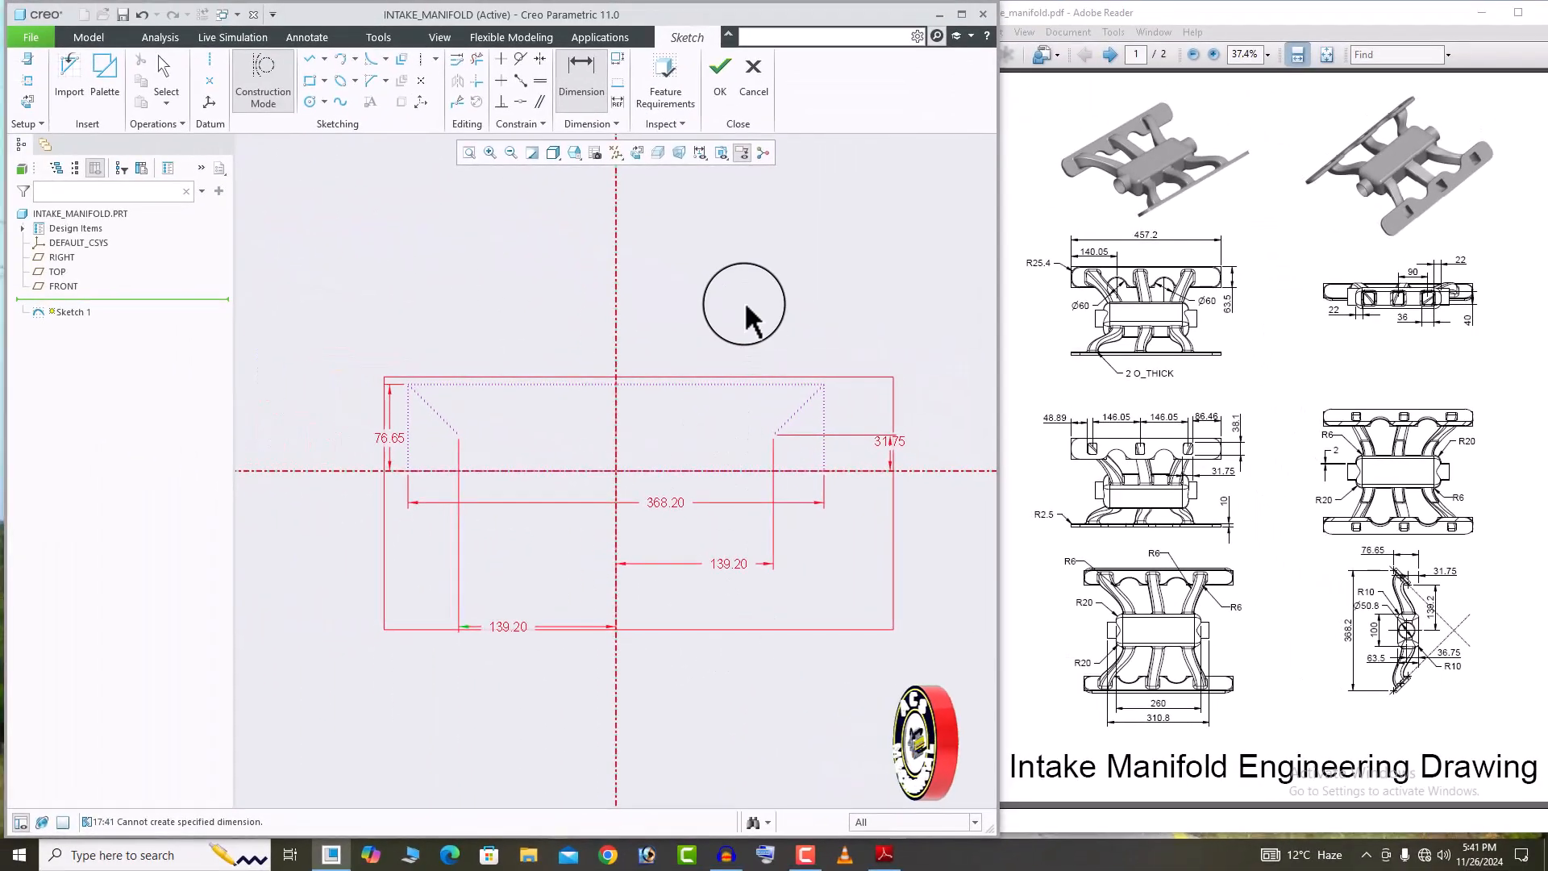
Place datum points at the upper end, midpoint and lower end of both diagonal construction lines.
{"action": "left_click", "coordinate": [208, 83]}
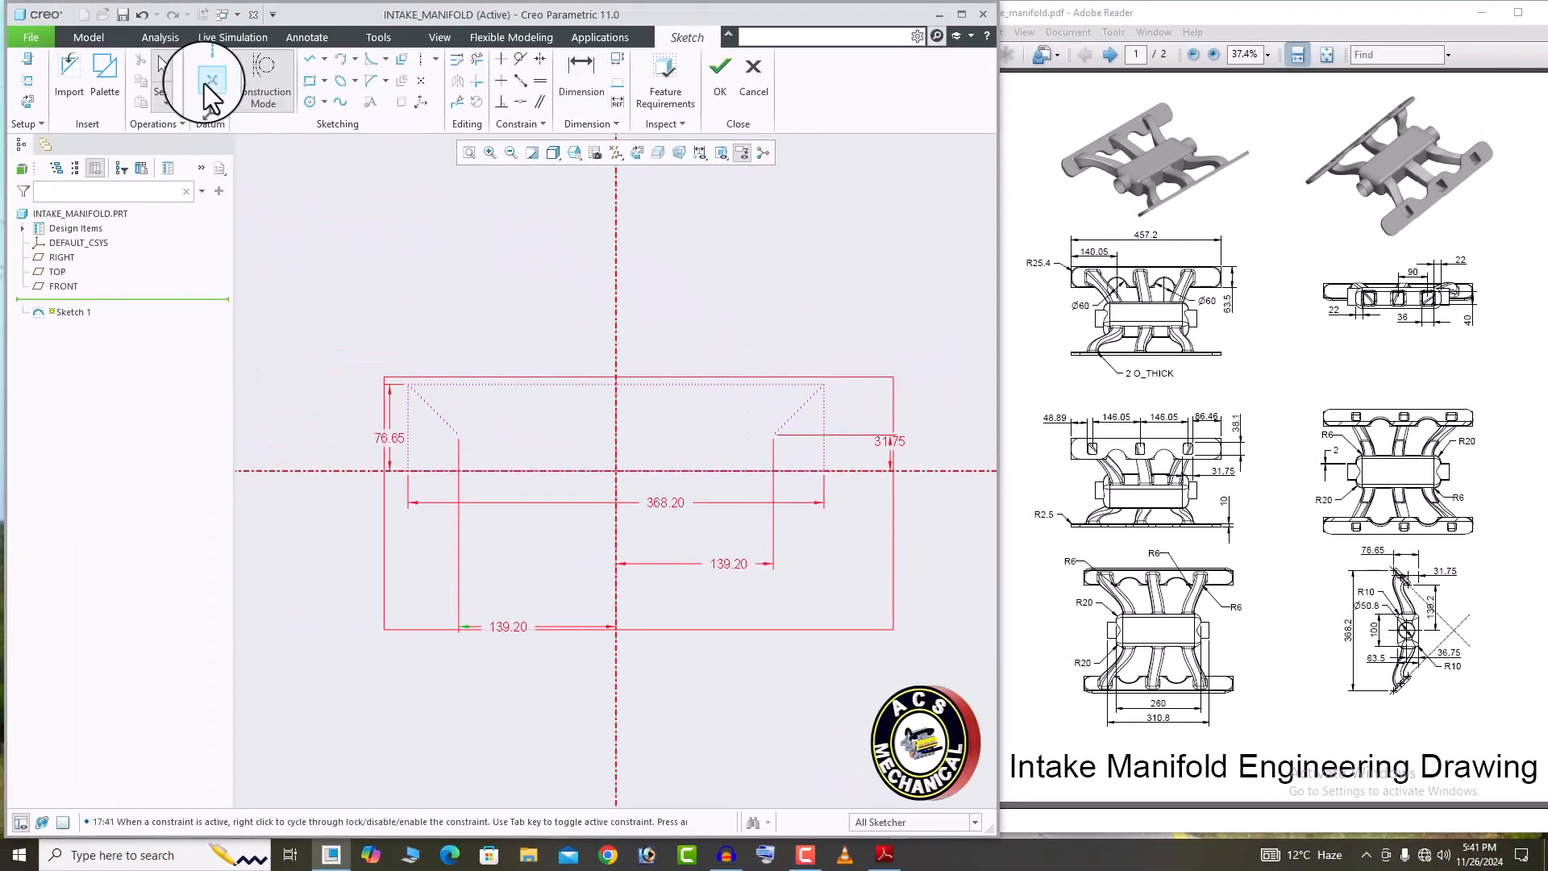
{"action": "left_click", "coordinate": [408, 385]}
{"action": "scroll", "coordinate": [446, 326], "scroll_direction": "up", "scroll_amount": 1}
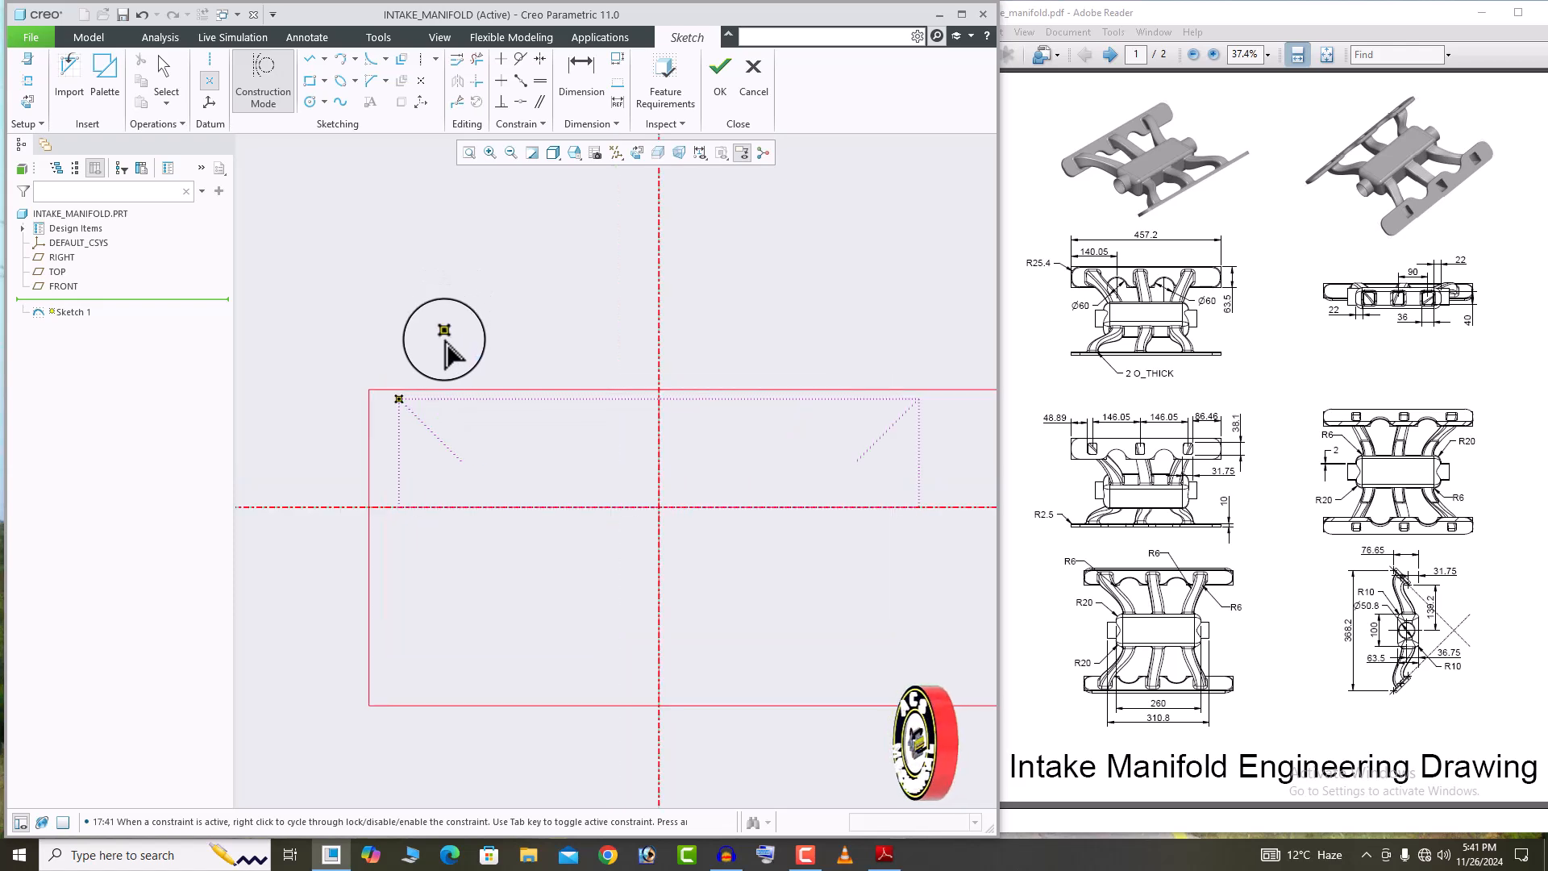
{"action": "left_click", "coordinate": [432, 432]}
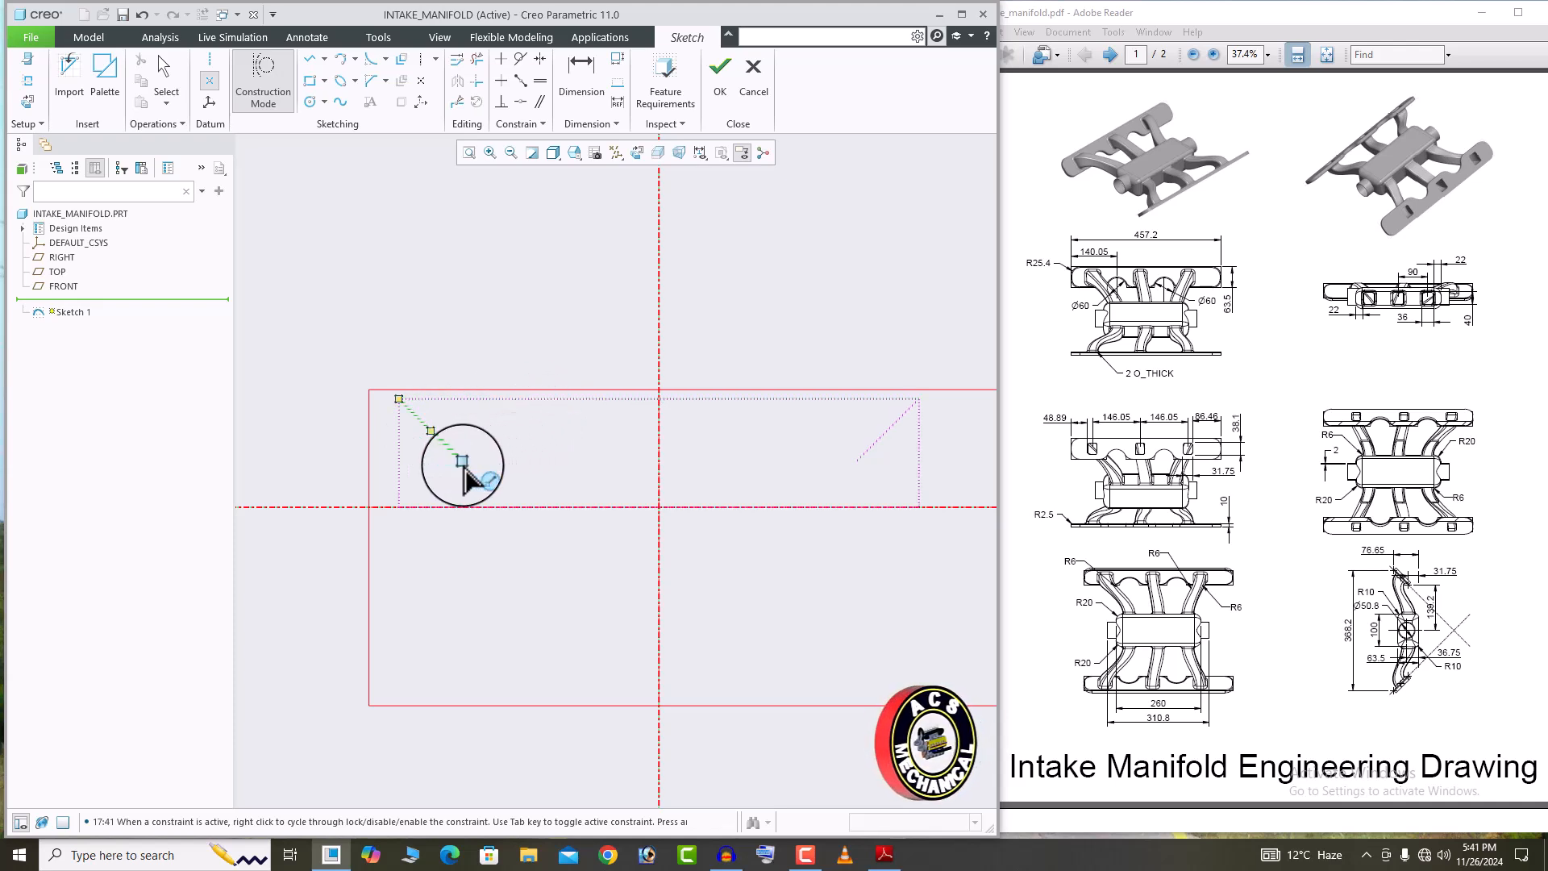
{"action": "left_click", "coordinate": [463, 463]}
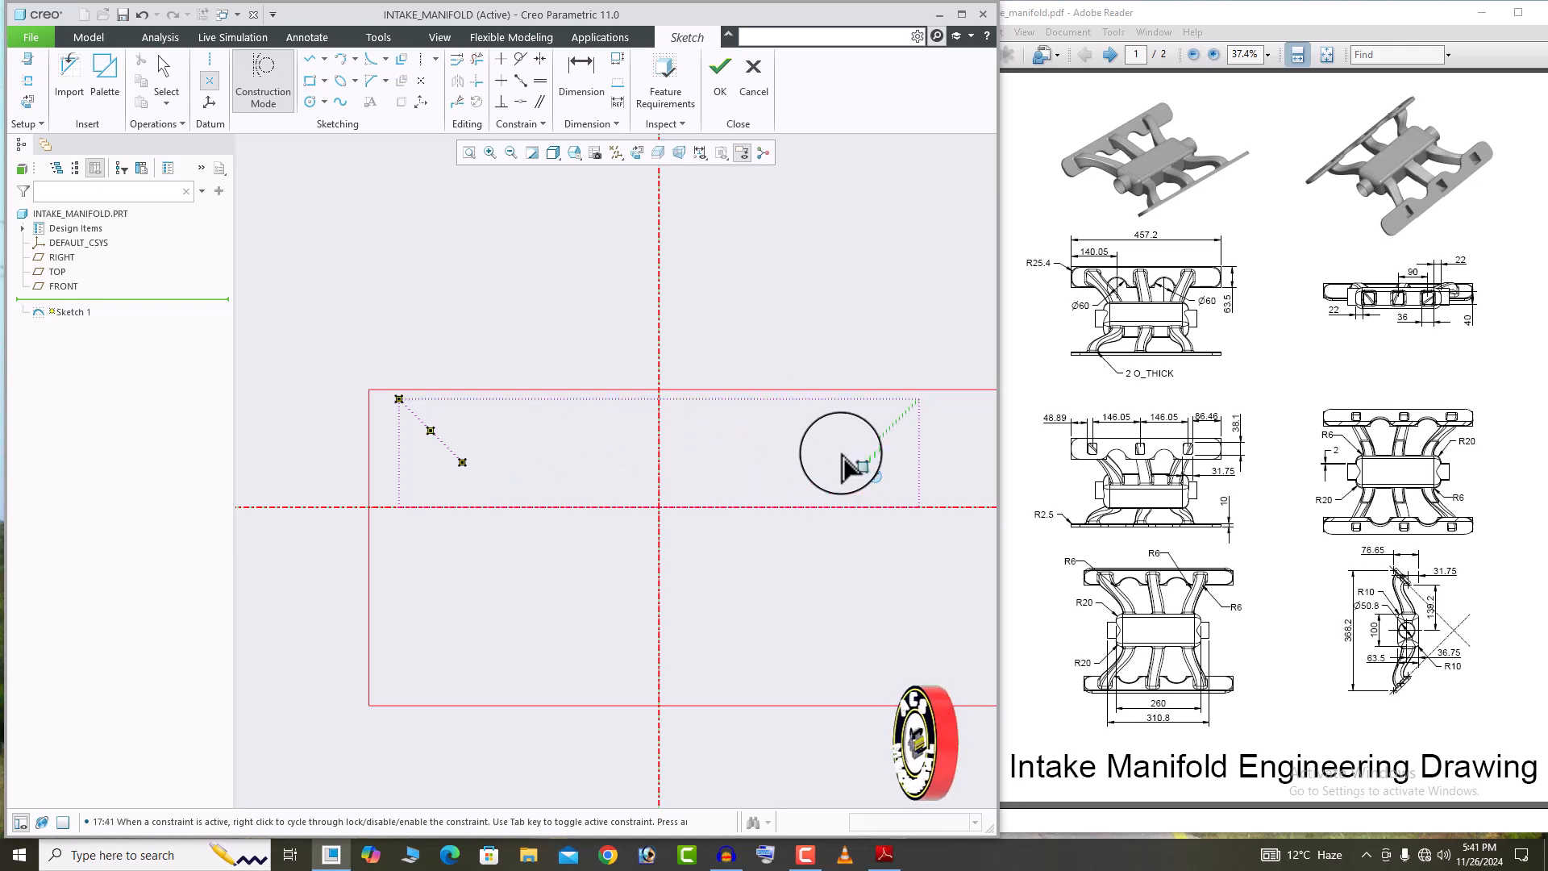
{"action": "scroll", "coordinate": [802, 443], "scroll_direction": "down", "scroll_amount": 1}
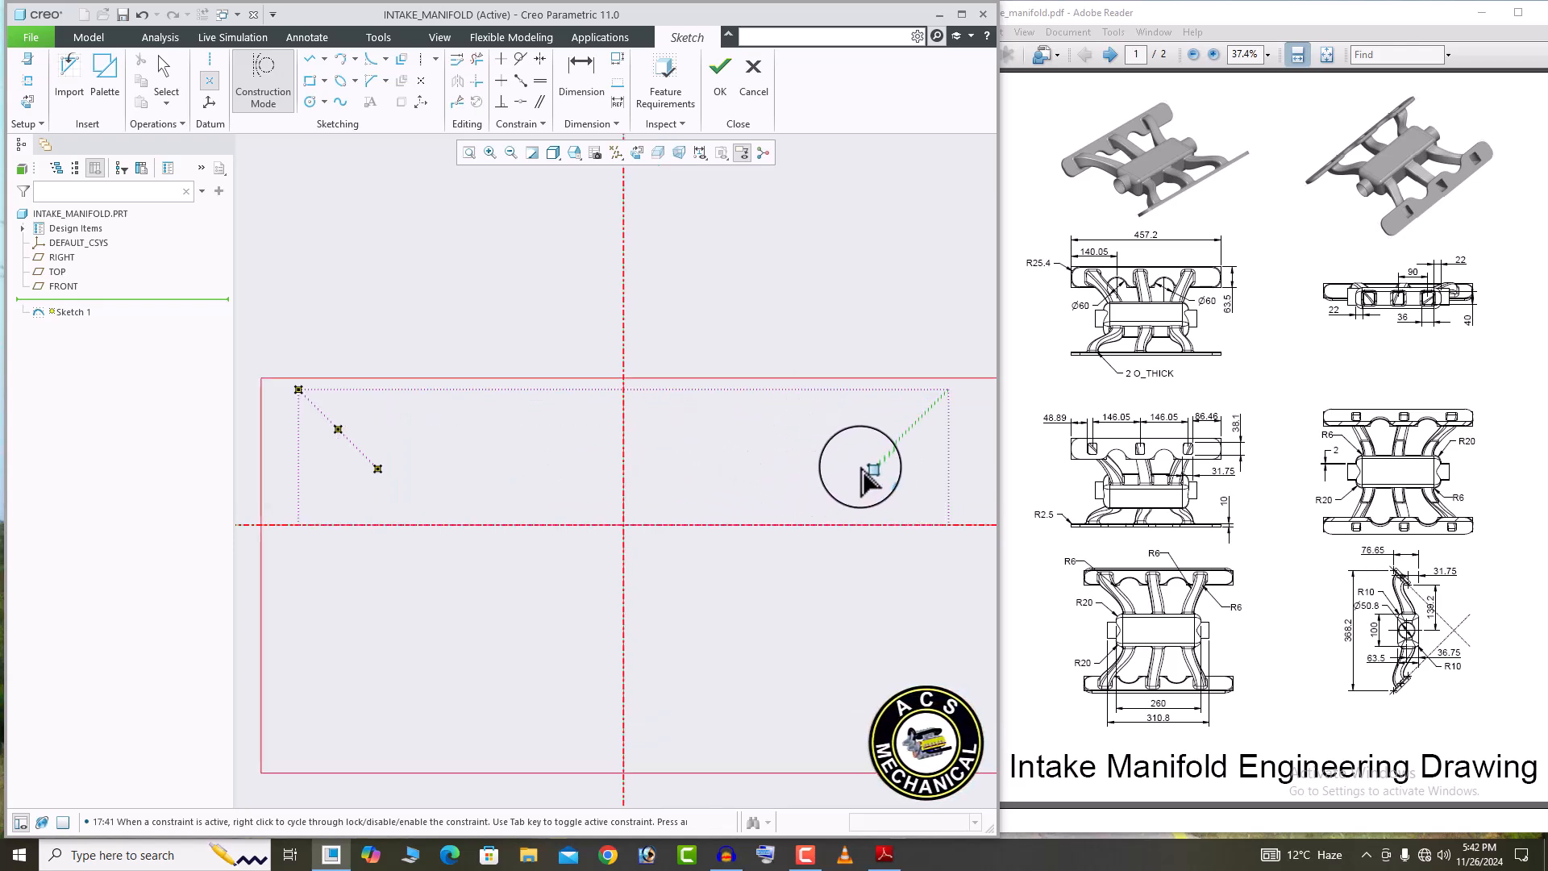
{"action": "left_click", "coordinate": [950, 390]}
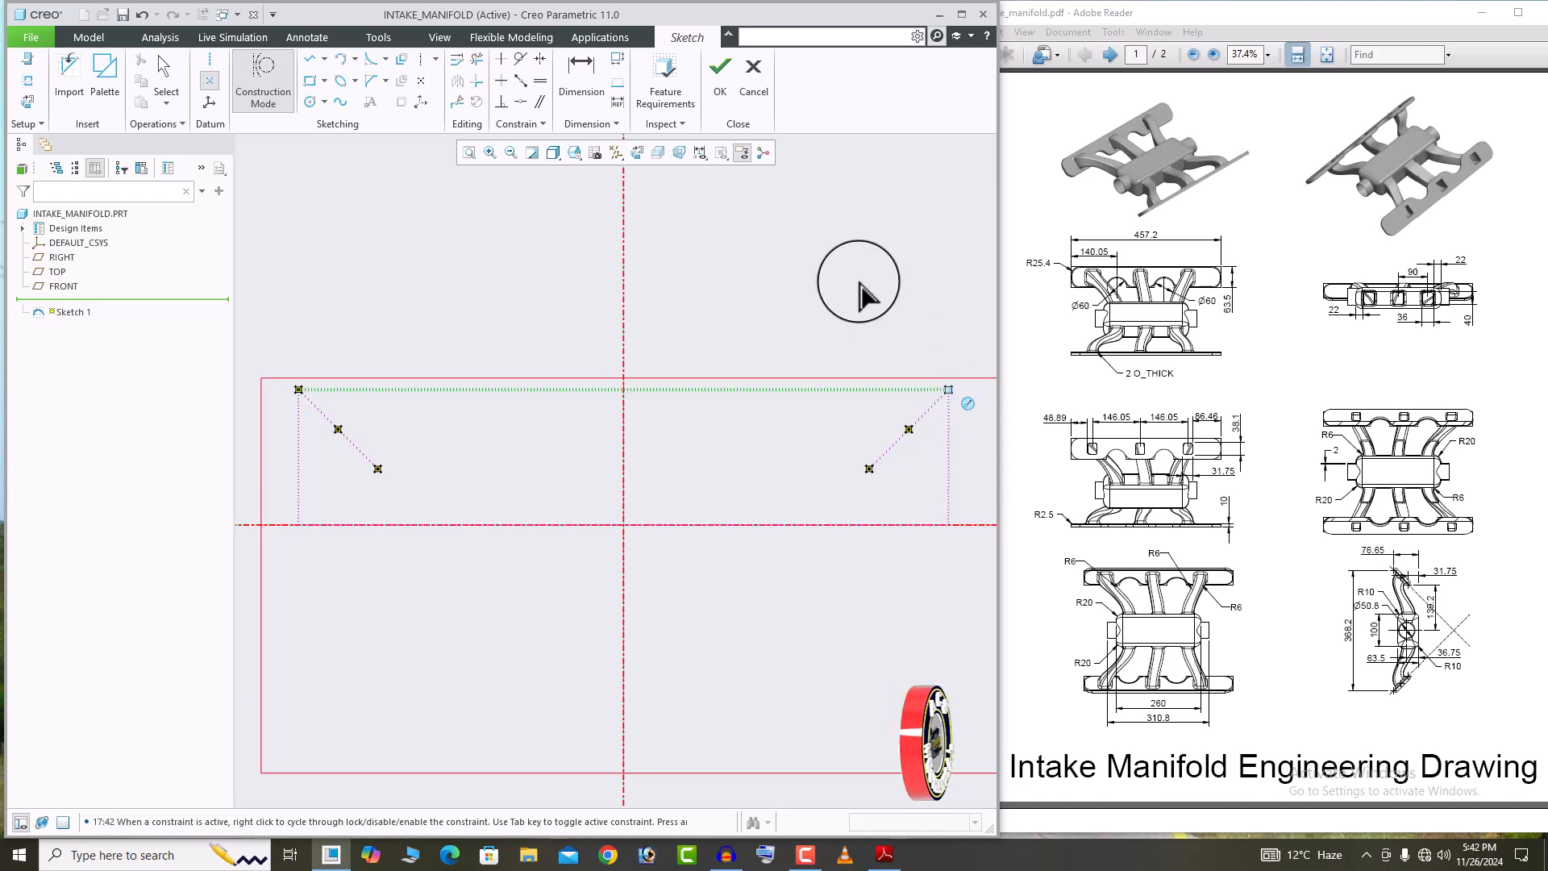
{"action": "middle_click", "coordinate": [839, 239]}
{"action": "scroll", "coordinate": [774, 237], "scroll_direction": "up", "scroll_amount": 1}
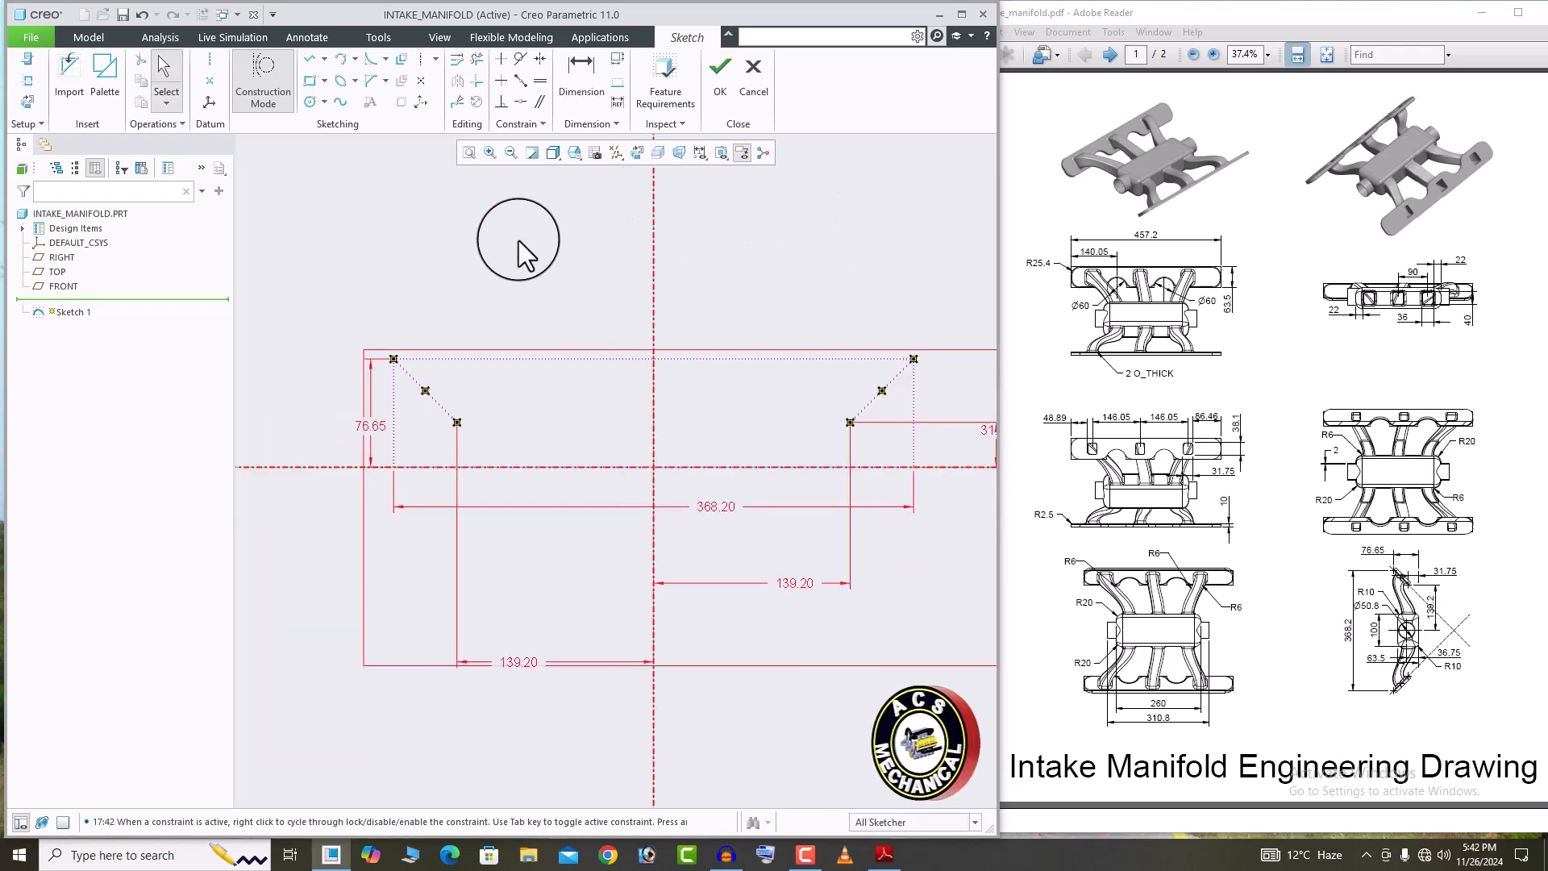
Add datum centerlines along both diagonal construction lines through their upper and lower points, and finish the sketch.
{"action": "left_click", "coordinate": [207, 64]}
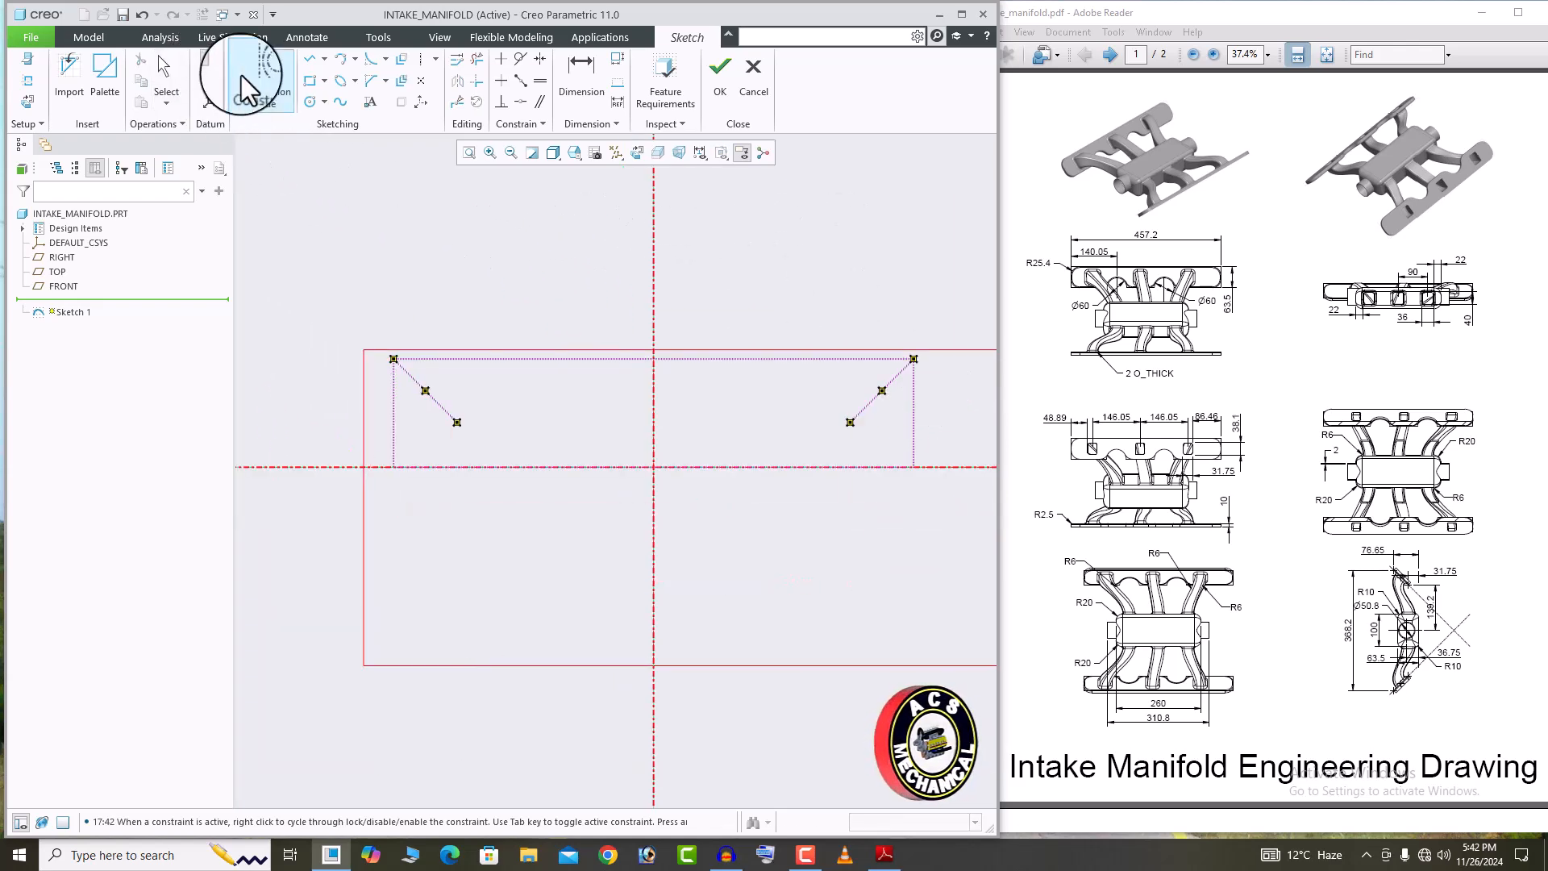
{"action": "left_click", "coordinate": [394, 359]}
{"action": "left_click", "coordinate": [458, 424]}
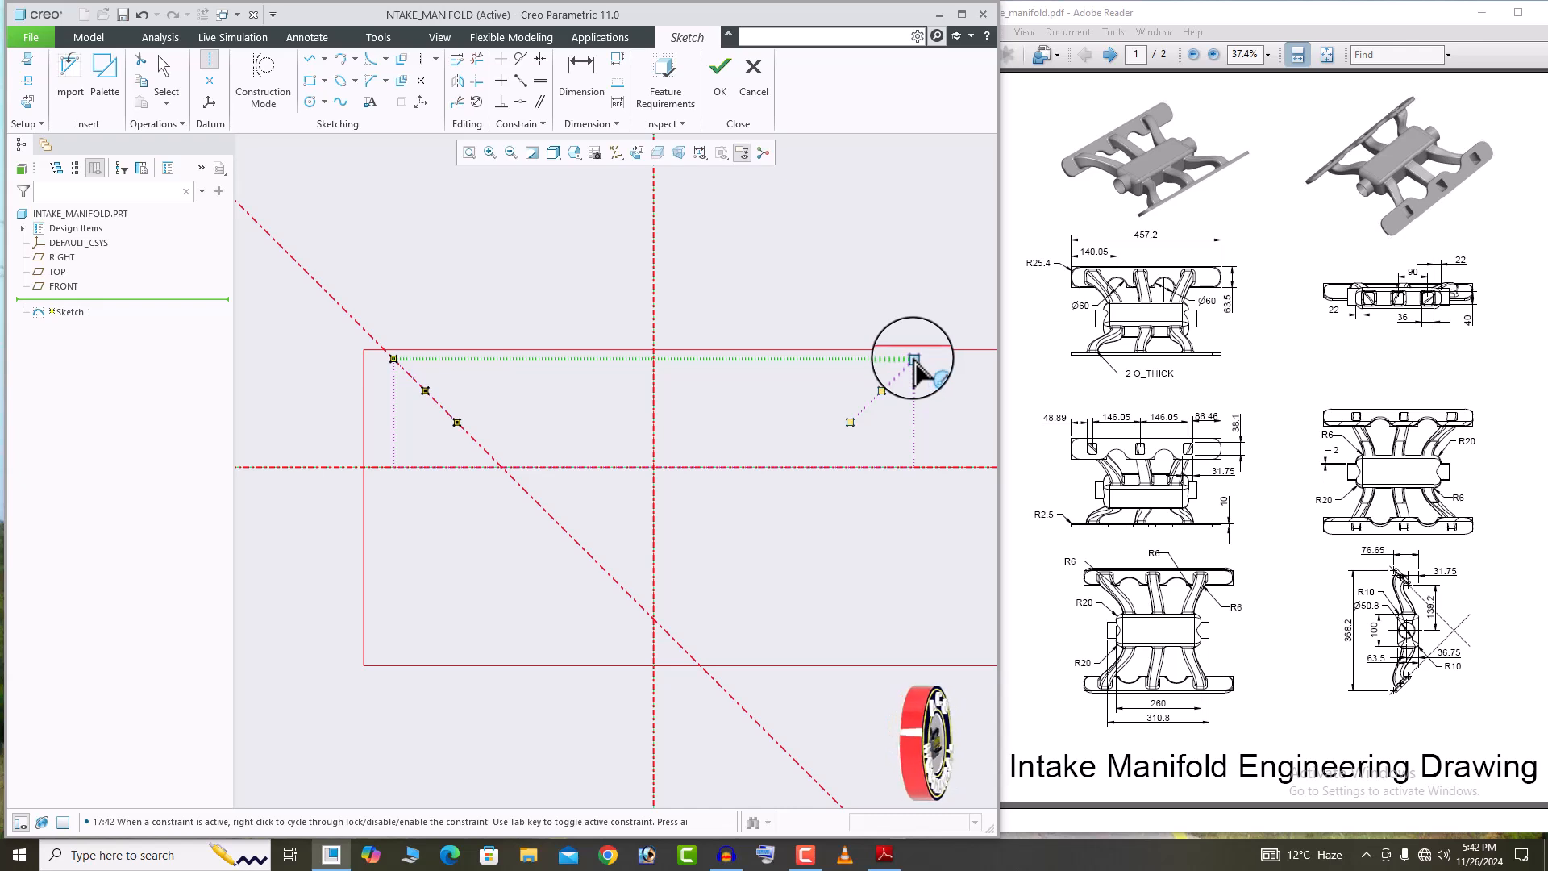
{"action": "left_click", "coordinate": [913, 359]}
{"action": "left_click", "coordinate": [850, 422]}
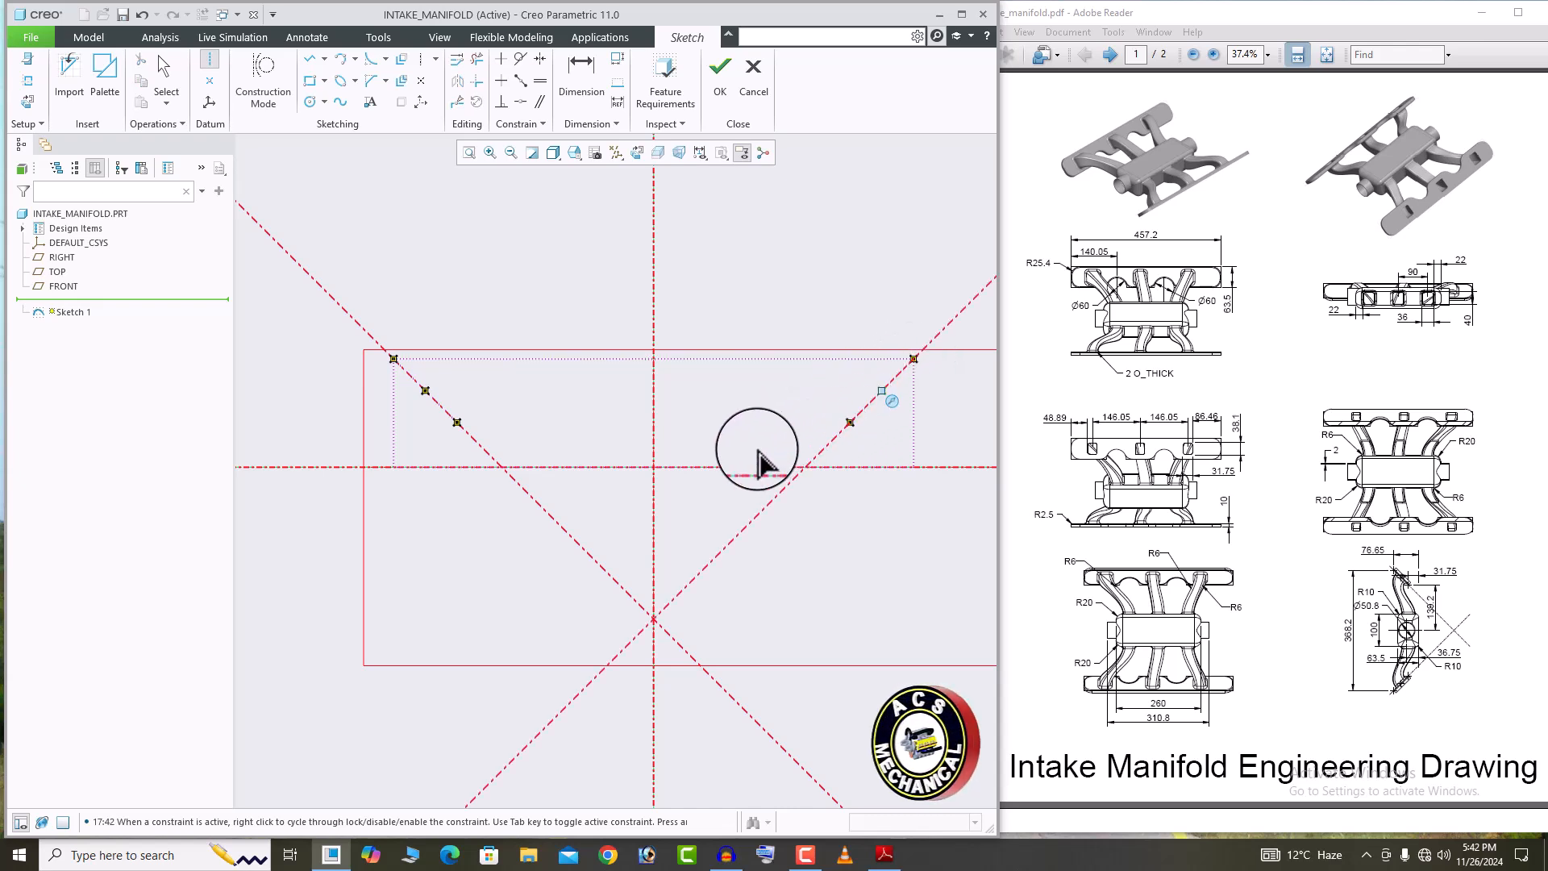
{"action": "middle_click", "coordinate": [745, 419]}
{"action": "scroll", "coordinate": [745, 420], "scroll_direction": "up", "scroll_amount": 2}
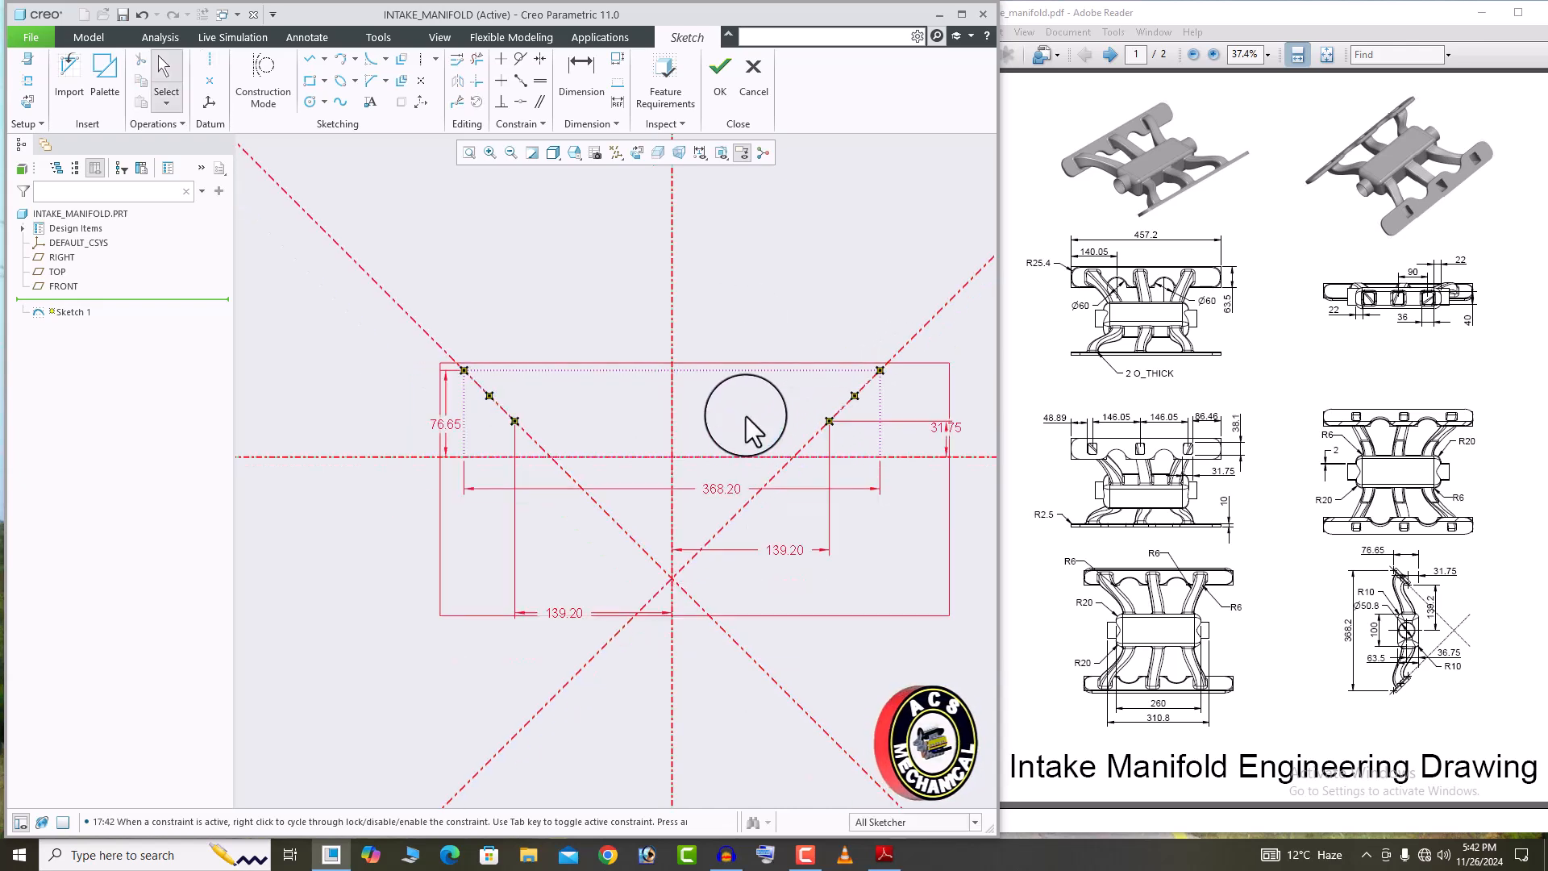
{"action": "left_click", "coordinate": [726, 86]}
Create a datum plane through the left diagonal axis, rotated 90 degrees from the FRONT plane.
{"action": "mouse_move", "coordinate": [570, 331]}
{"action": "middle_mouse_down"}
{"action": "mouse_move", "coordinate": [543, 418]}
{"action": "mouse_move", "coordinate": [513, 449]}
{"action": "mouse_move", "coordinate": [532, 447]}
{"action": "middle_mouse_up"}
{"action": "scroll", "coordinate": [533, 284], "scroll_direction": "down", "scroll_amount": 3}
{"action": "middle_click_drag", "start_coordinate": [637, 253], "coordinate": [676, 253]}
{"action": "left_click", "coordinate": [645, 253]}
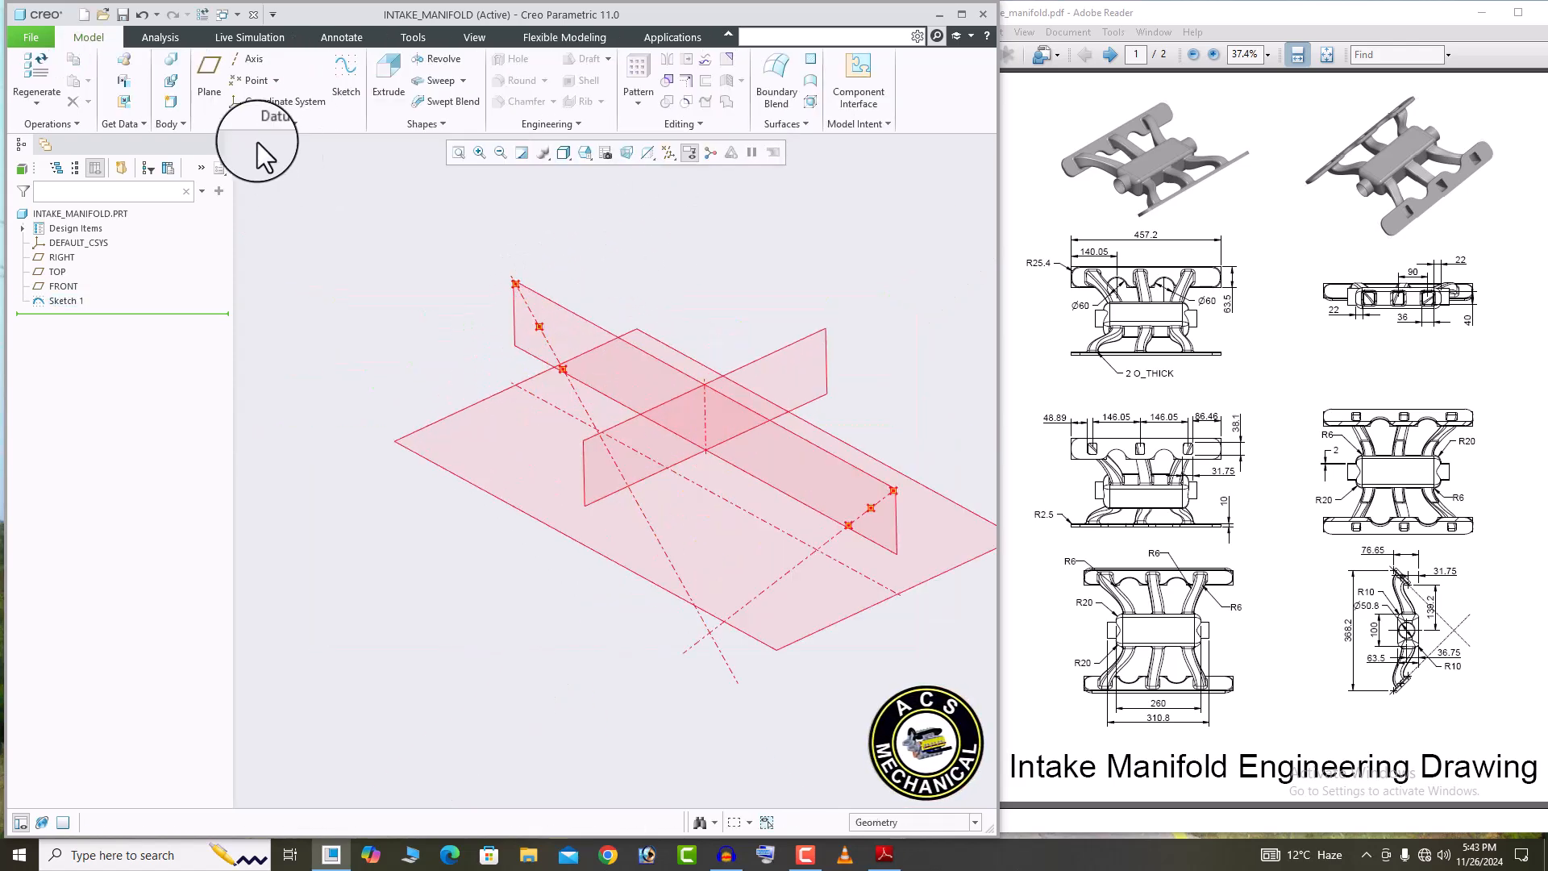
{"action": "left_click", "coordinate": [214, 85]}
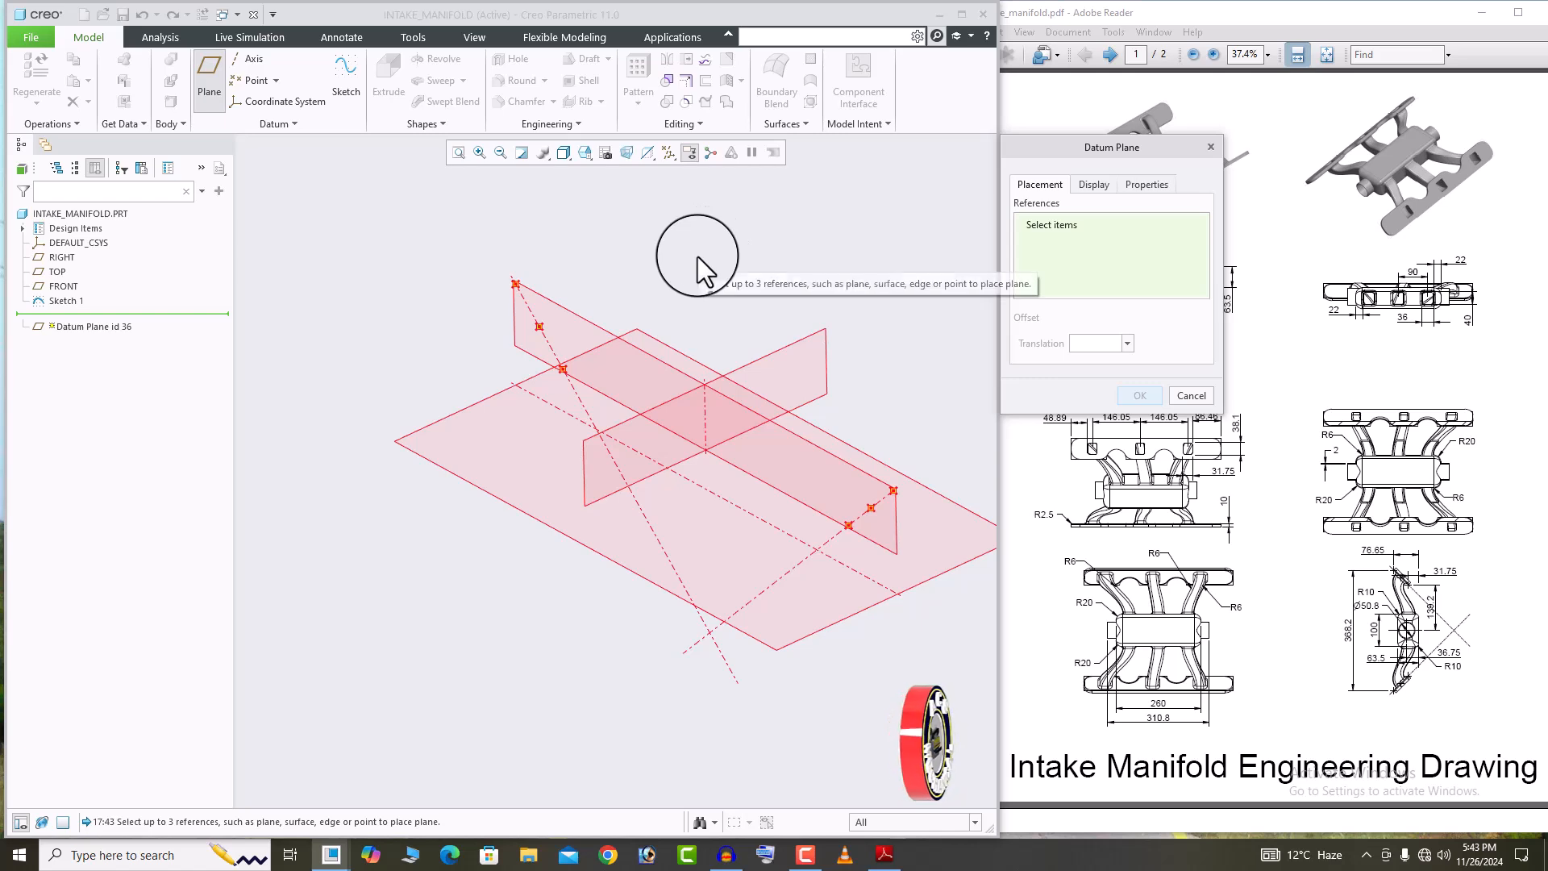
{"action": "left_click", "coordinate": [584, 319]}
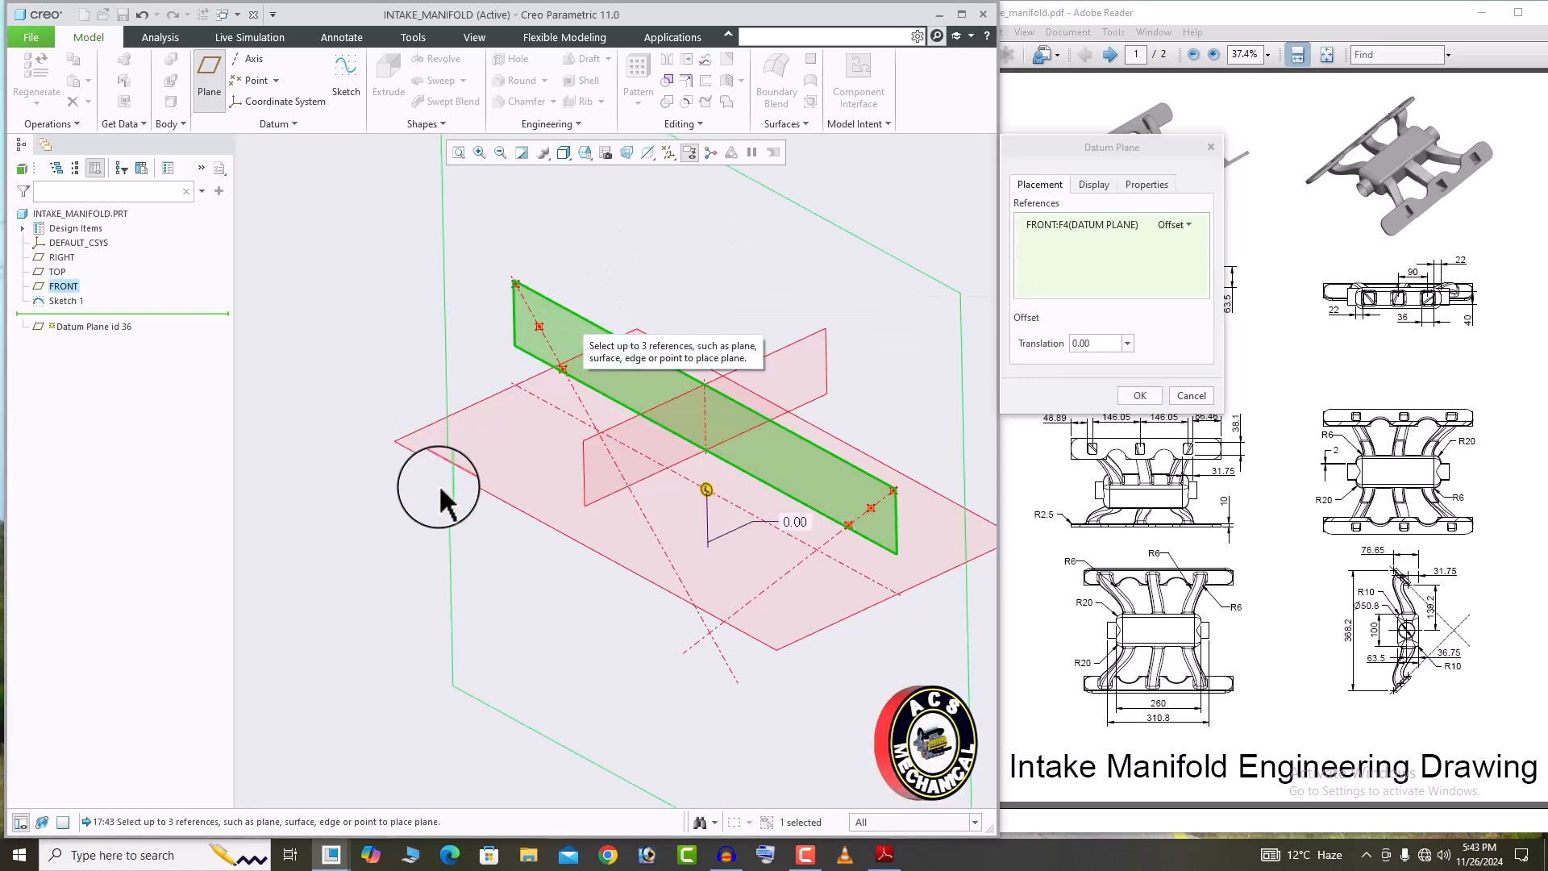
{"action": "left_click", "coordinate": [635, 516], "text": "ctrl"}
{"action": "left_click_drag", "start_coordinate": [1067, 147], "coordinate": [670, 200]}
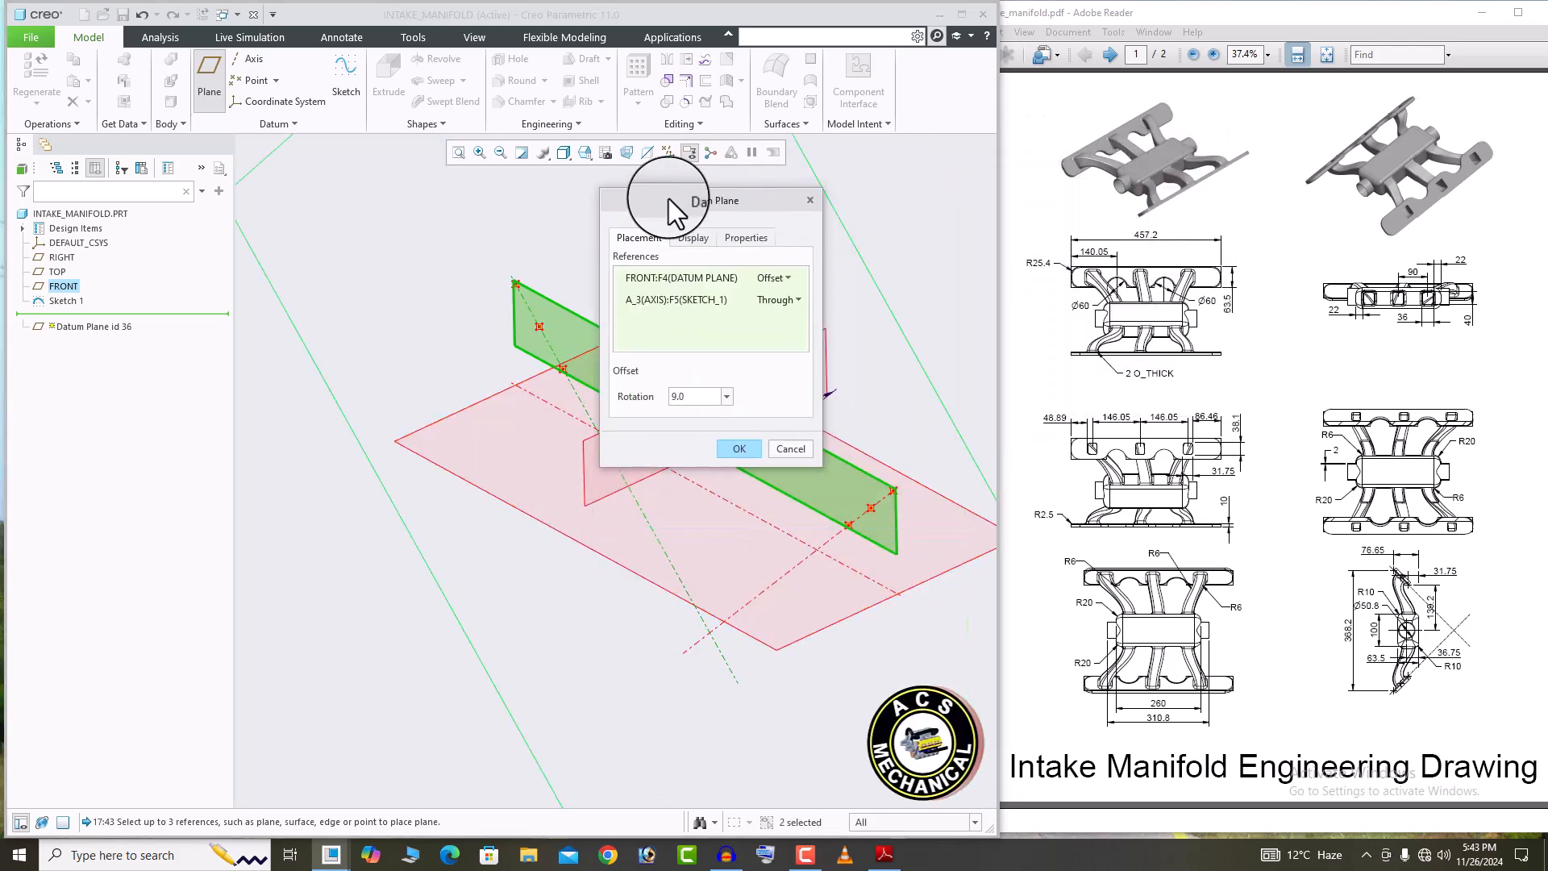
{"action": "double_click", "coordinate": [687, 396]}
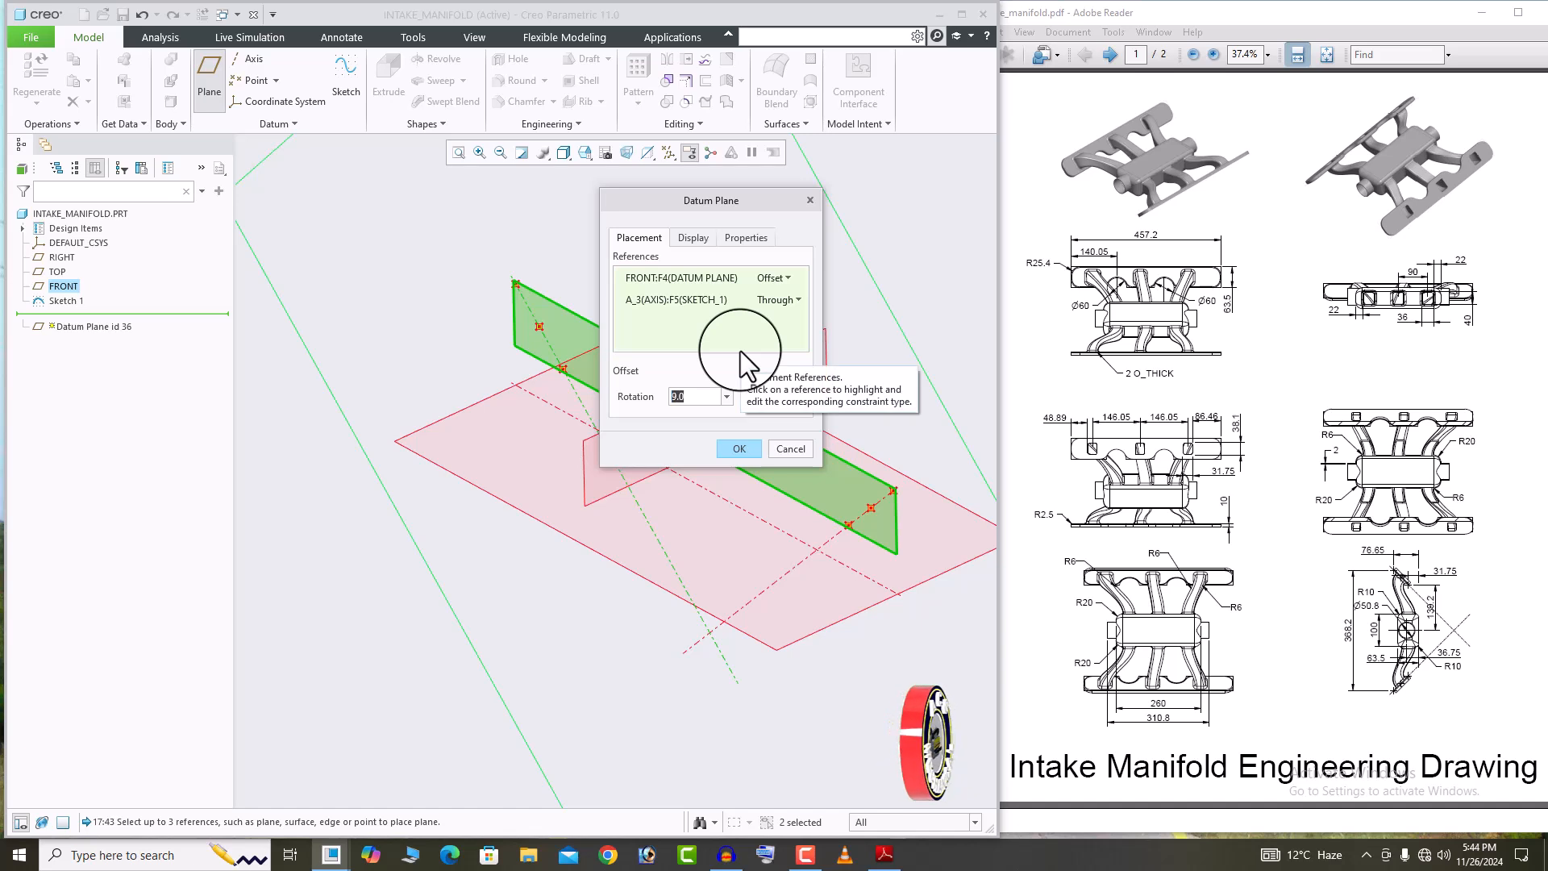
{"action": "type", "text": "90"}
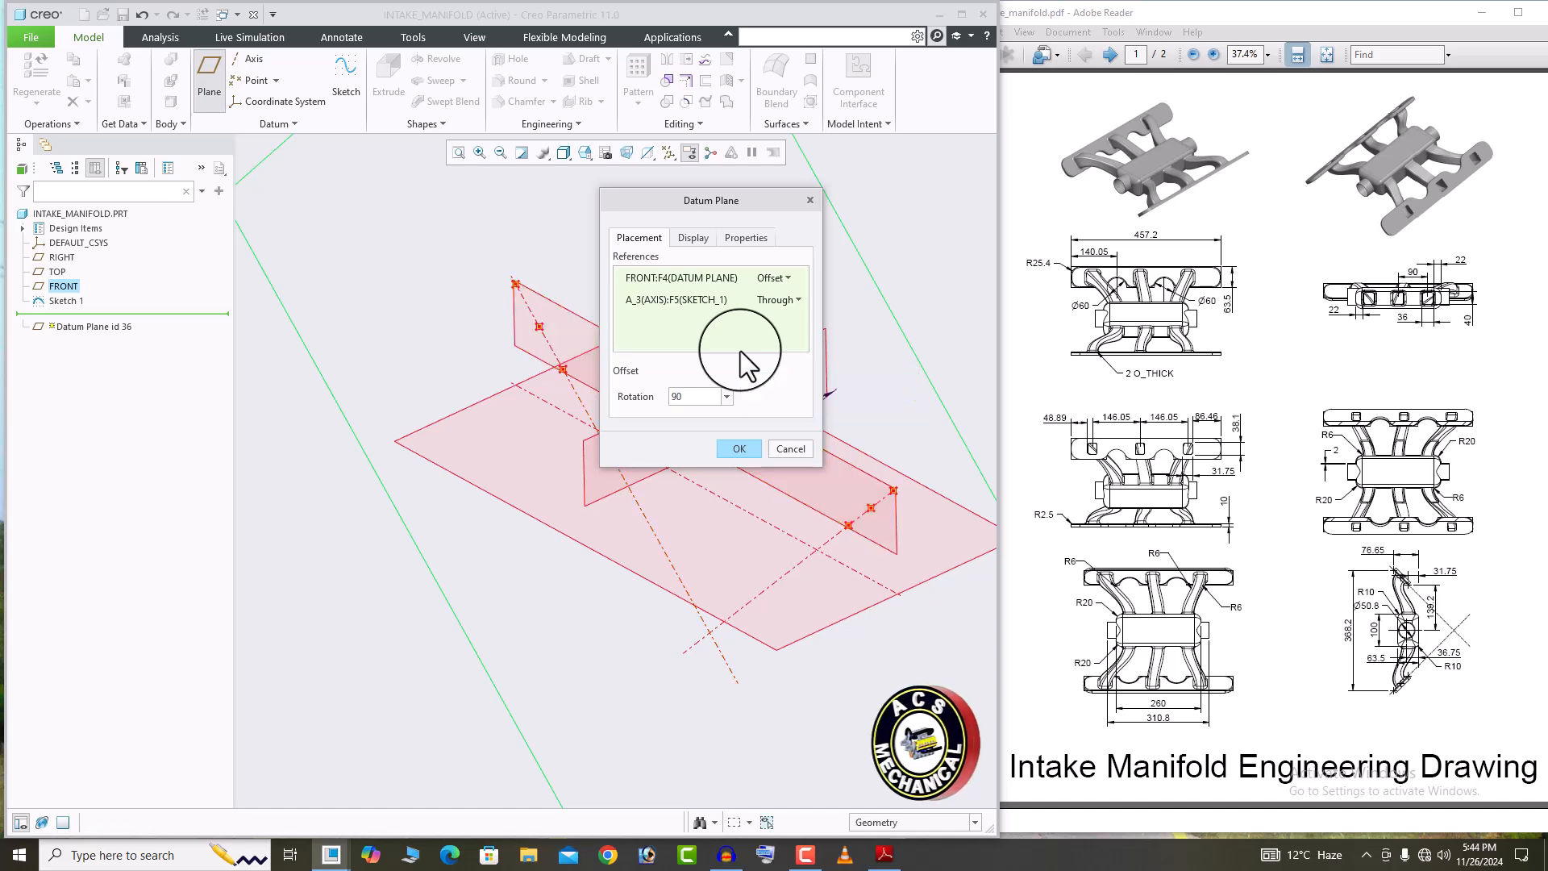
{"action": "key", "text": "Return"}
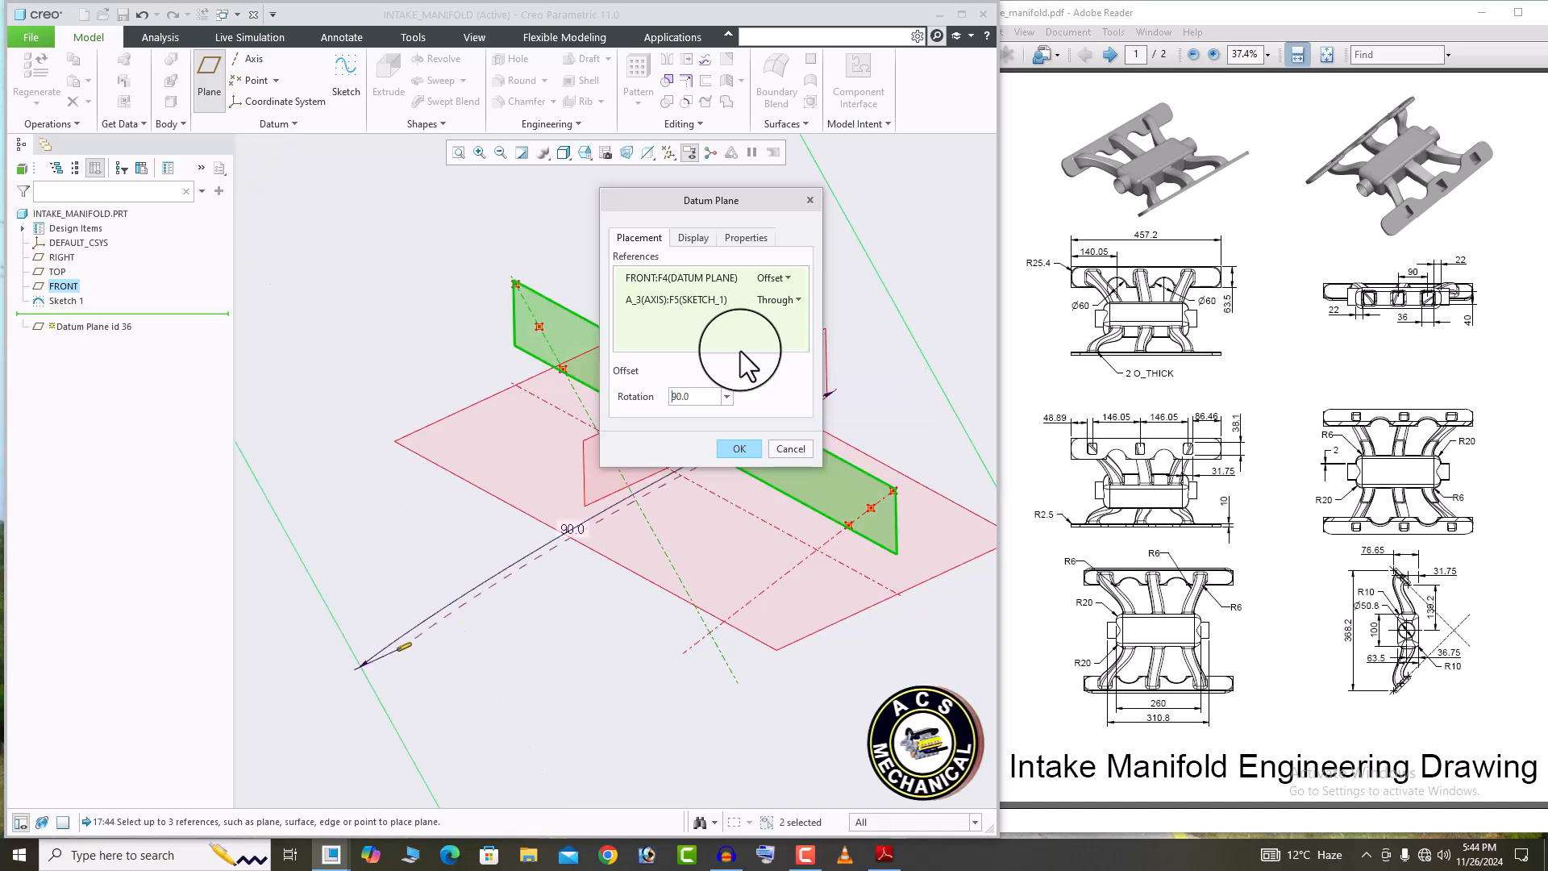
{"action": "left_click", "coordinate": [736, 448]}
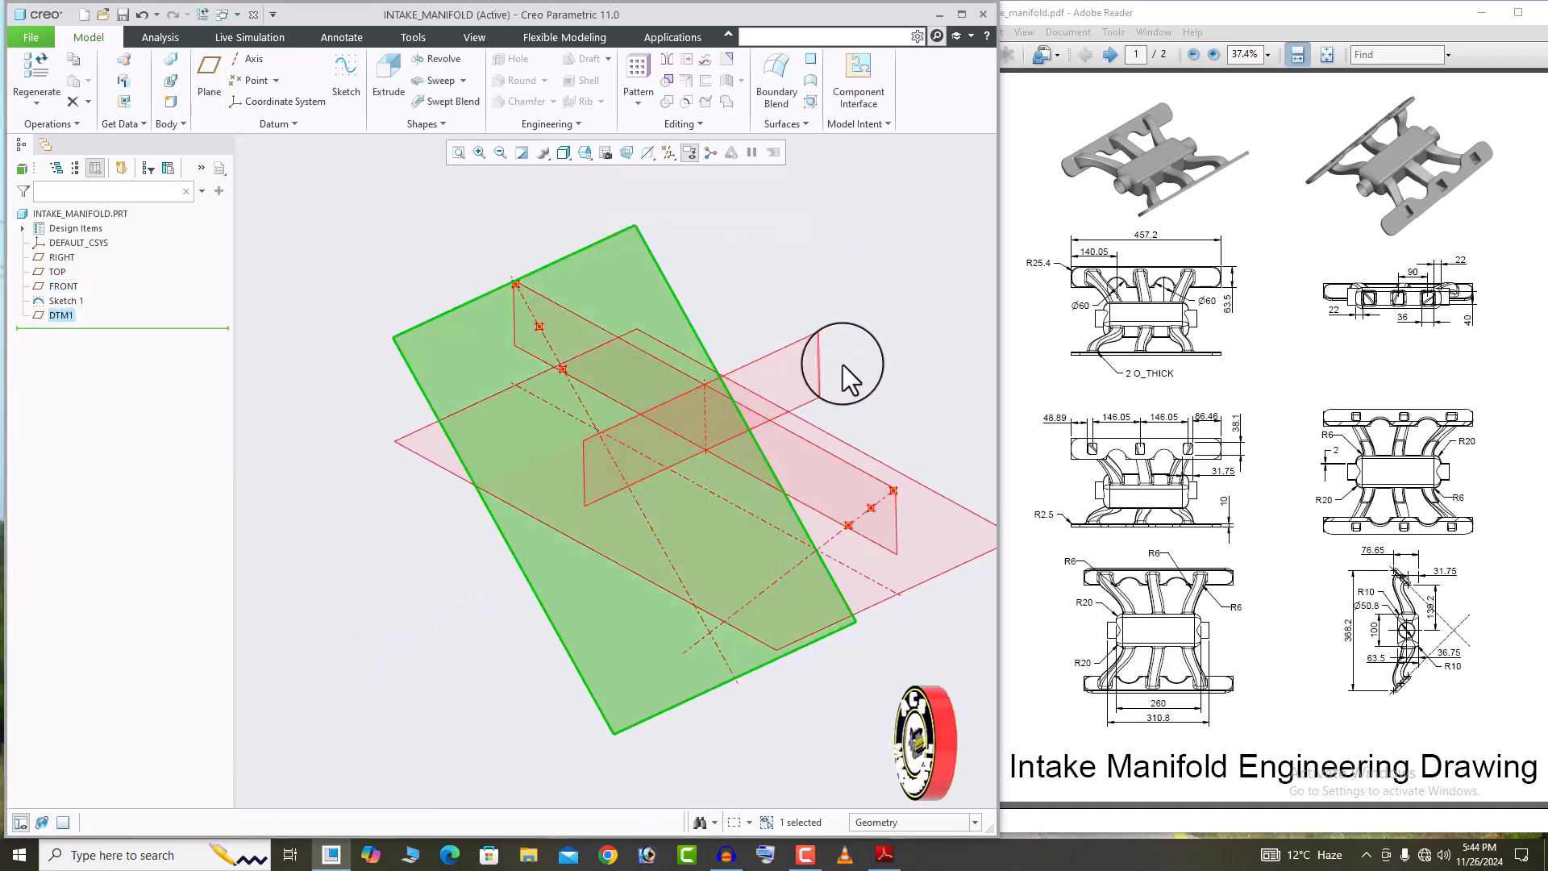
Create a second datum plane through the right diagonal axis, rotated 90 degrees from the FRONT plane.
{"action": "left_click", "coordinate": [208, 80]}
{"action": "middle_click_drag", "start_coordinate": [701, 252], "coordinate": [738, 398]}
{"action": "left_click", "coordinate": [733, 462]}
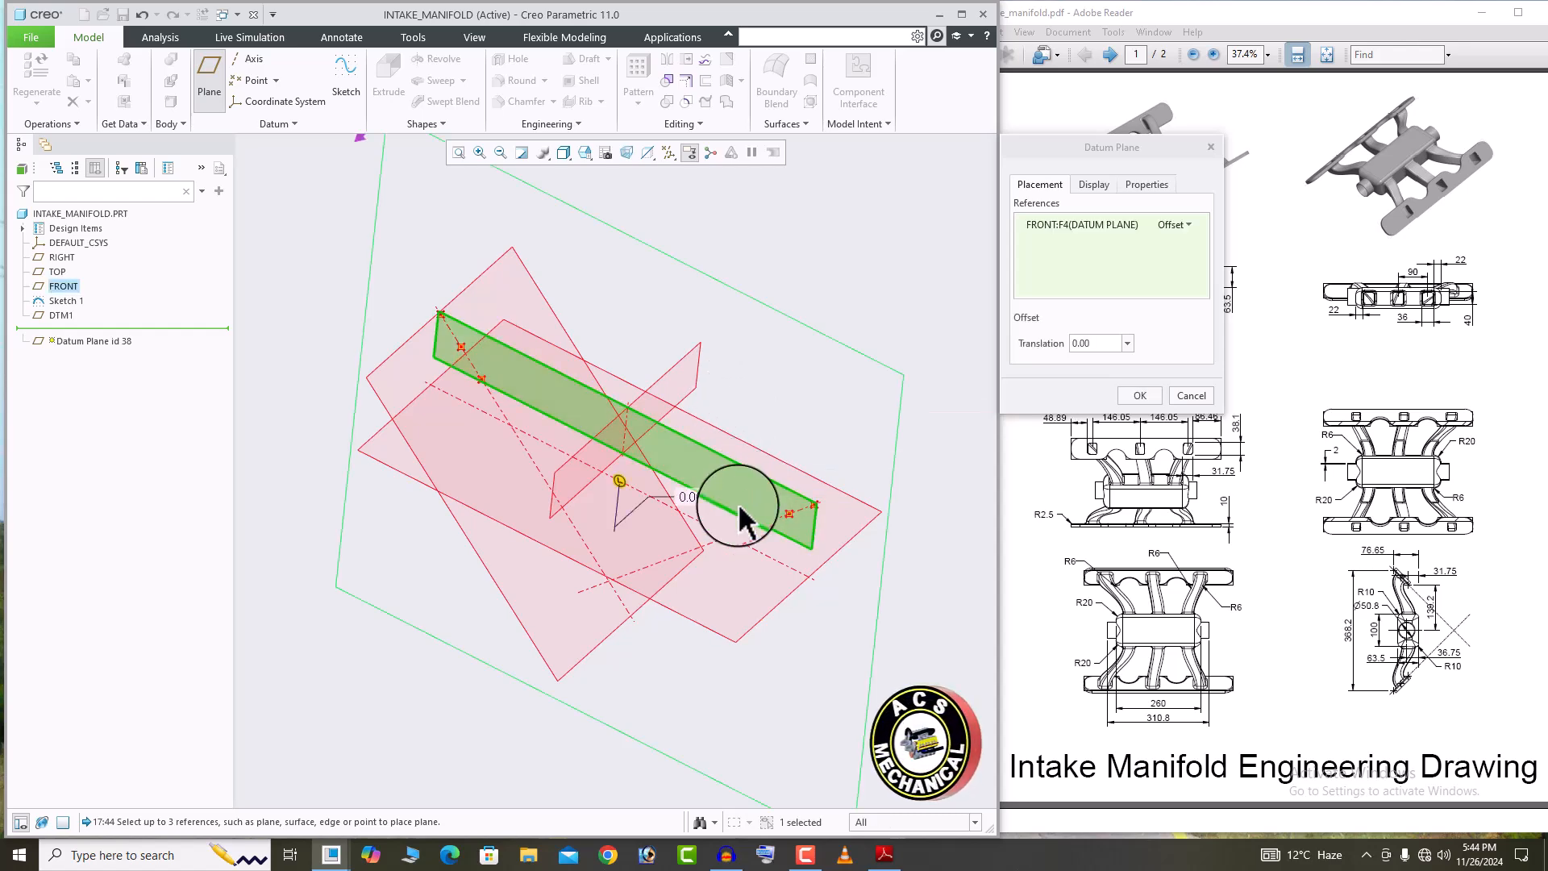
{"action": "left_click", "coordinate": [719, 544], "text": "ctrl"}
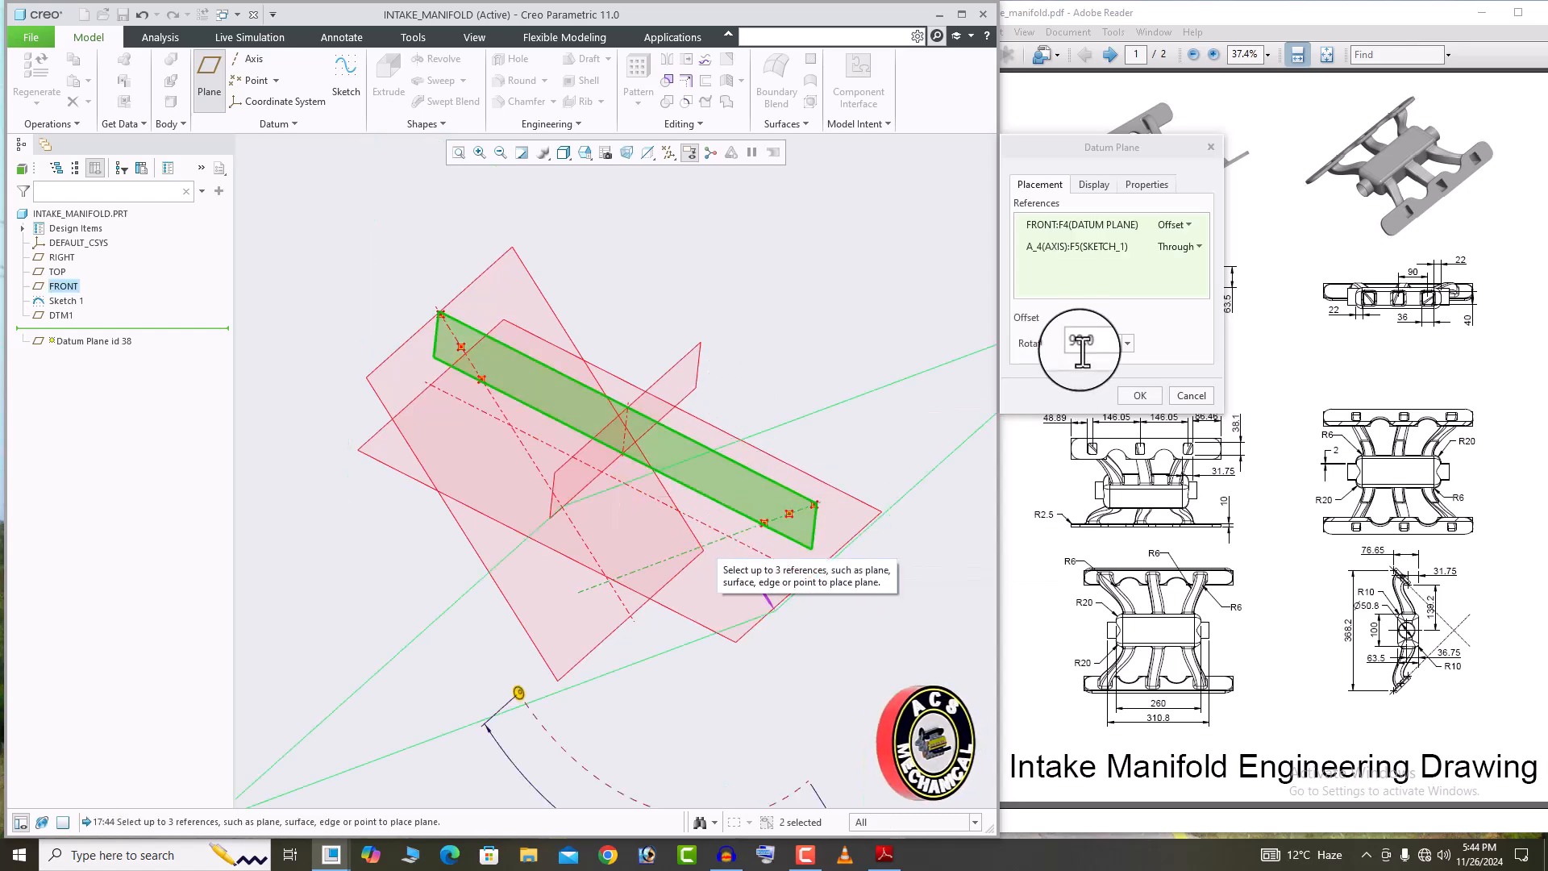
{"action": "left_click_drag", "start_coordinate": [1083, 153], "coordinate": [800, 202]}
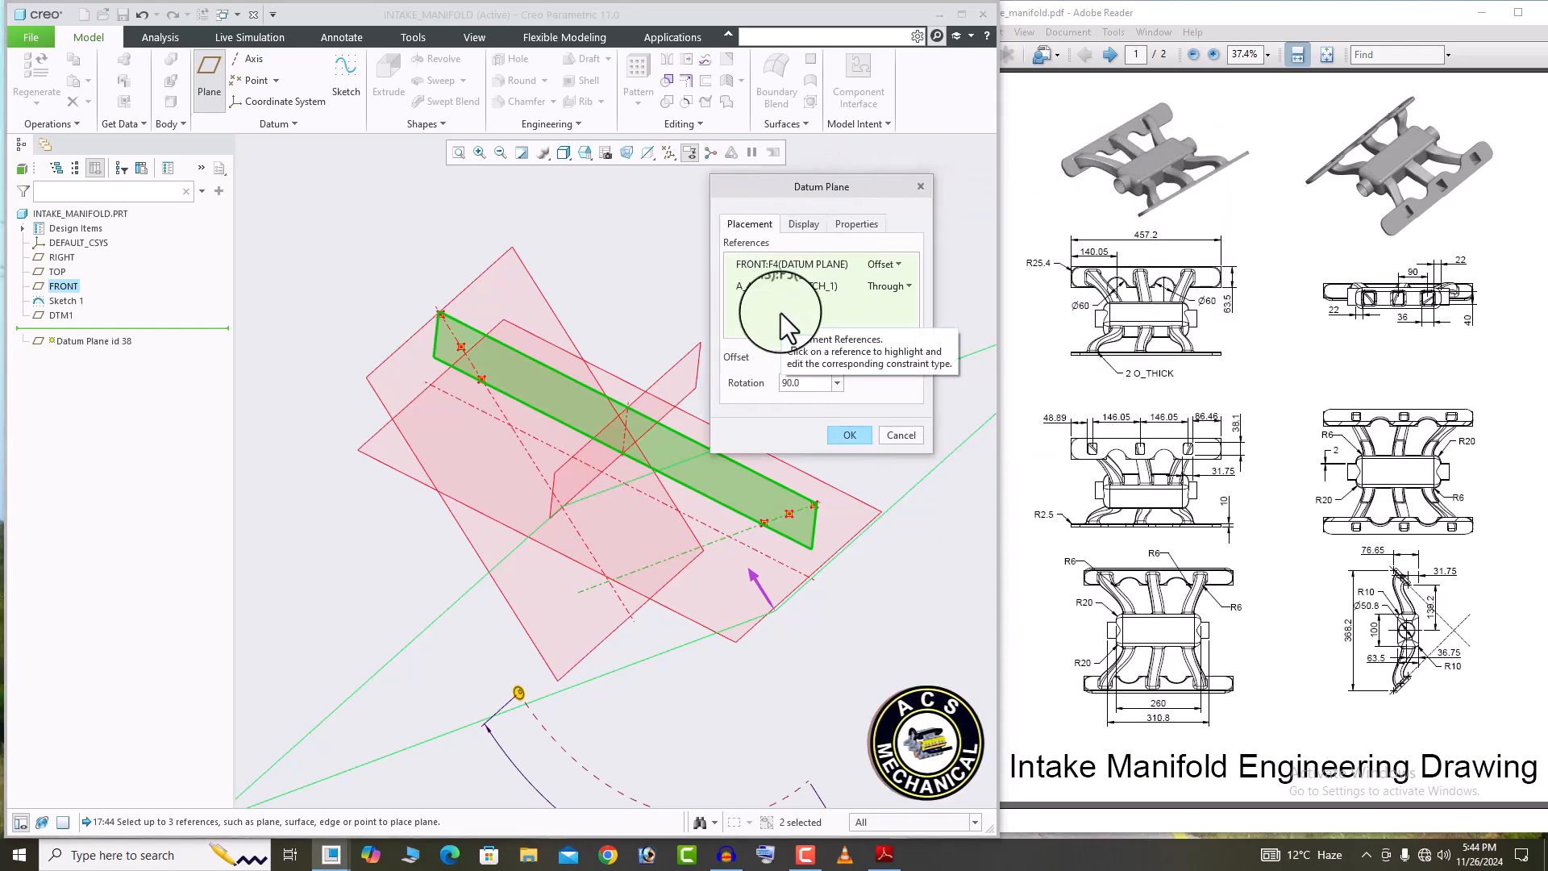
{"action": "left_click", "coordinate": [851, 436]}
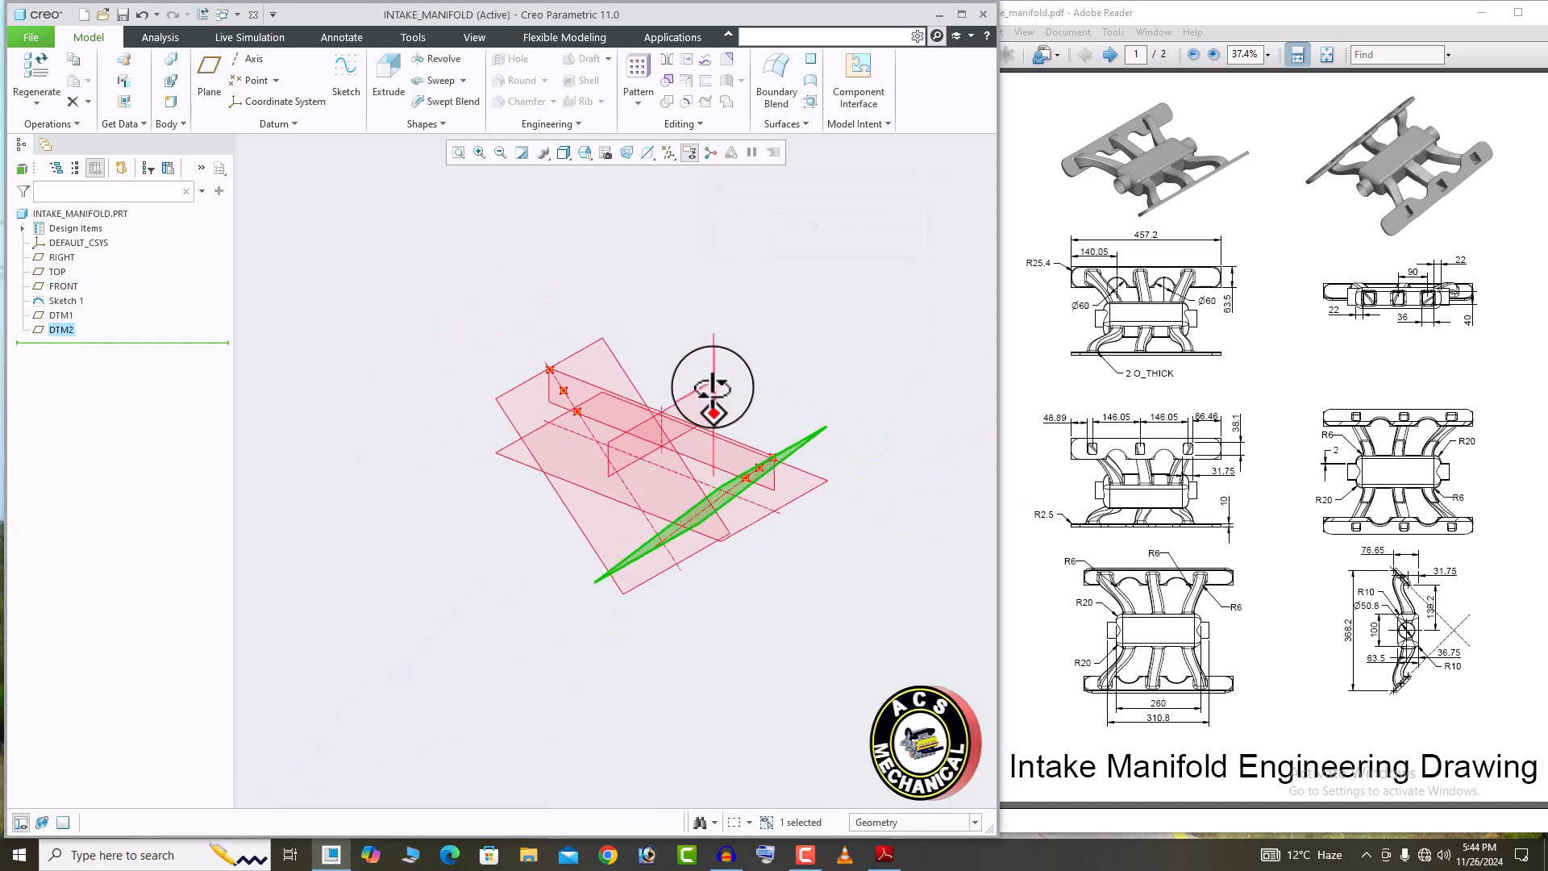
Start a sketch on the datum plane through the left diagonal axis and orient the view normal to it.
{"action": "left_click", "coordinate": [548, 289]}
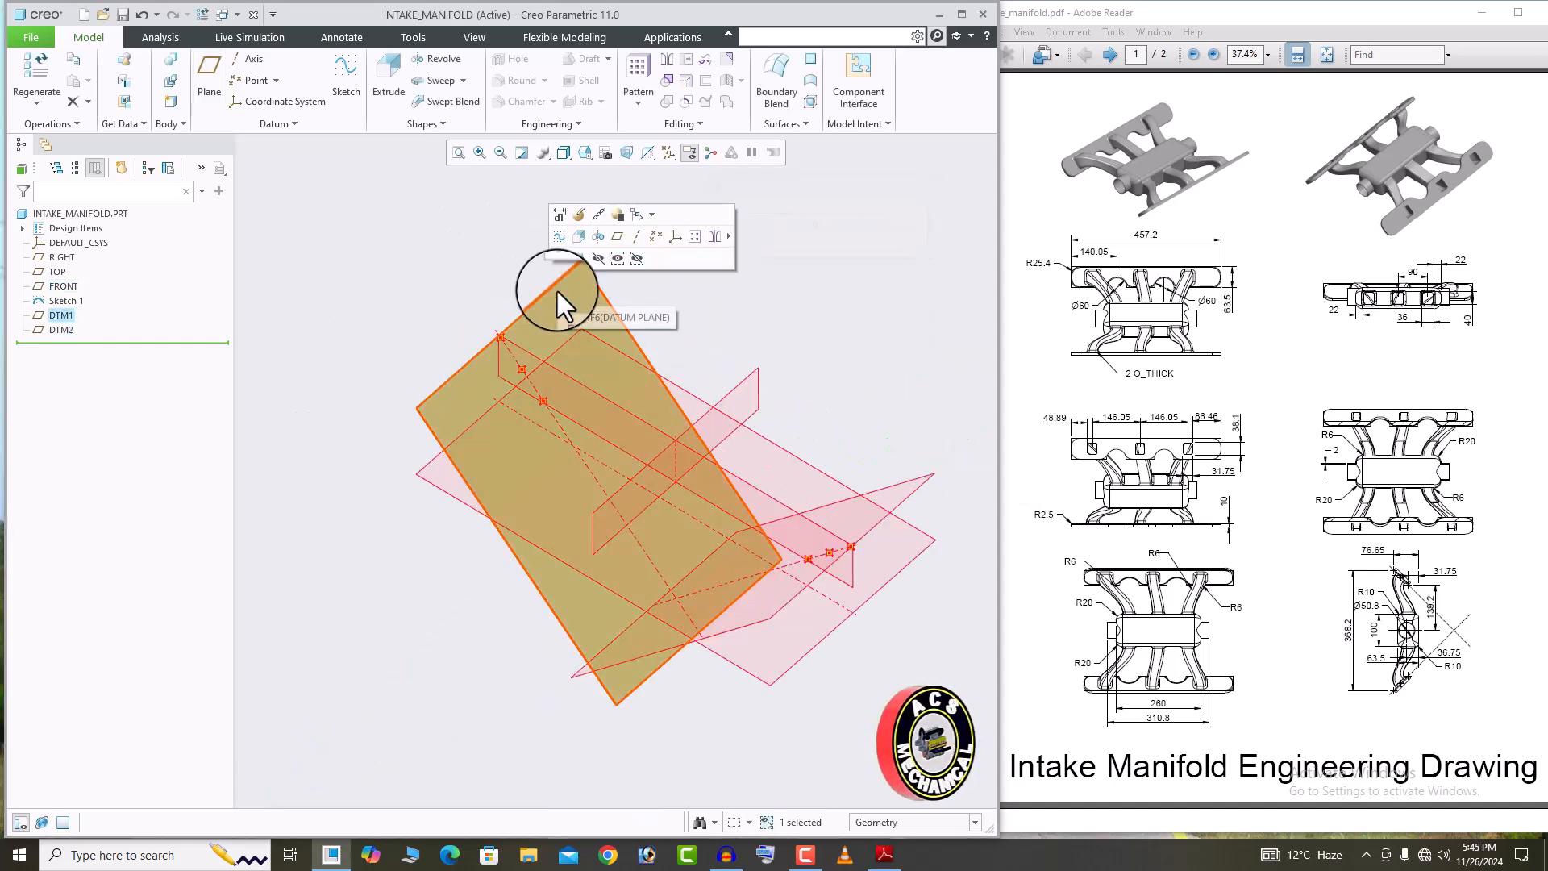
{"action": "left_click", "coordinate": [561, 235]}
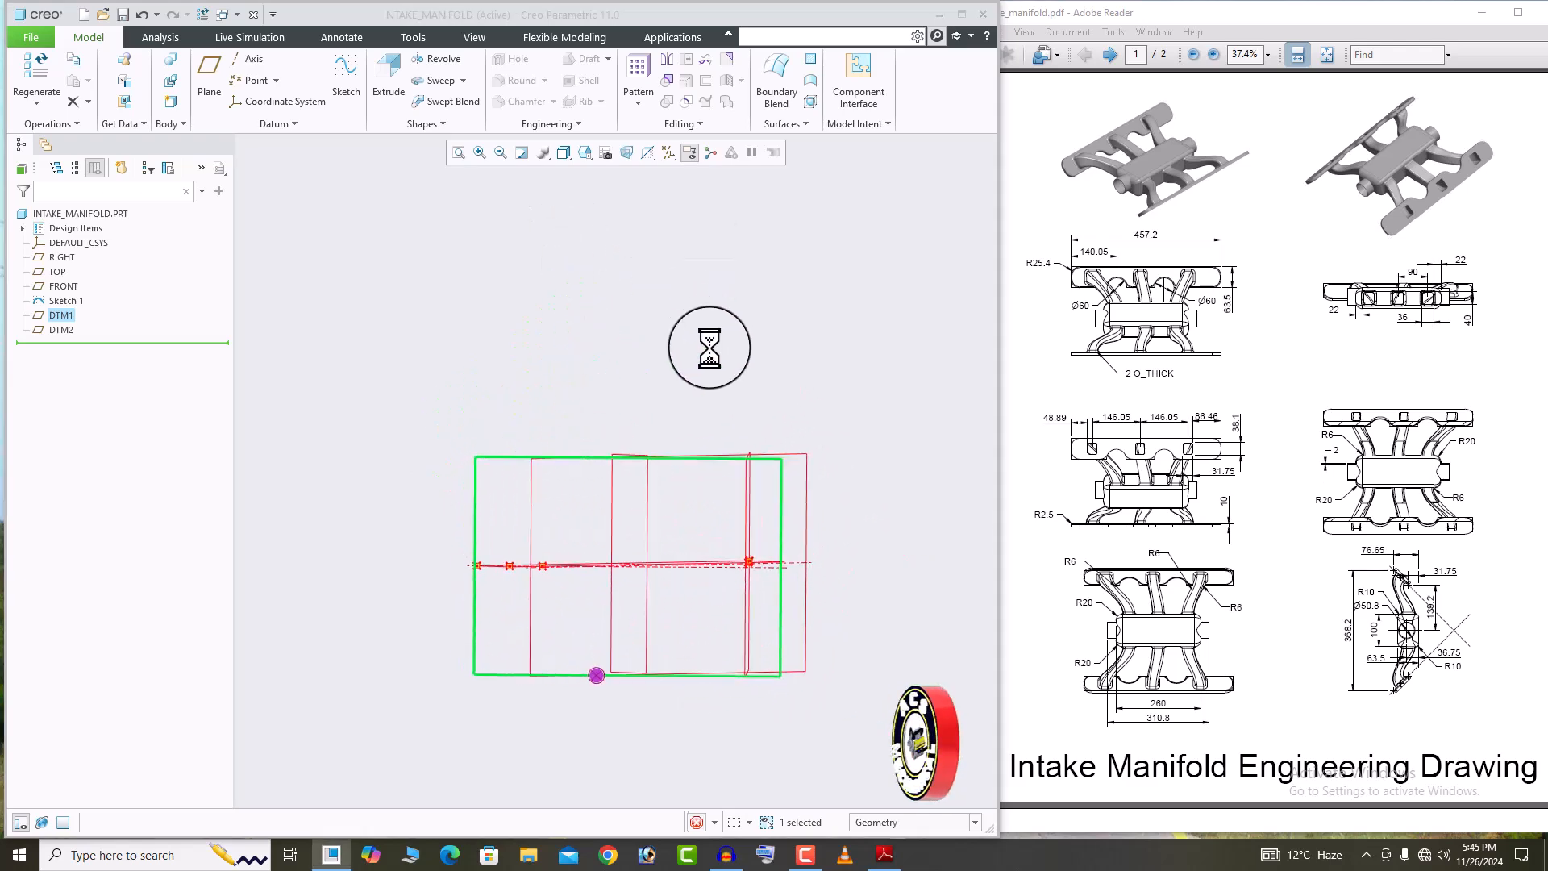
{"action": "mouse_move", "coordinate": [677, 353]}
{"action": "middle_mouse_down"}
{"action": "mouse_move", "coordinate": [567, 440]}
{"action": "mouse_move", "coordinate": [585, 495]}
{"action": "mouse_move", "coordinate": [573, 542]}
{"action": "mouse_move", "coordinate": [569, 487]}
{"action": "mouse_move", "coordinate": [682, 295]}
{"action": "middle_mouse_up"}
{"action": "left_click", "coordinate": [578, 150]}
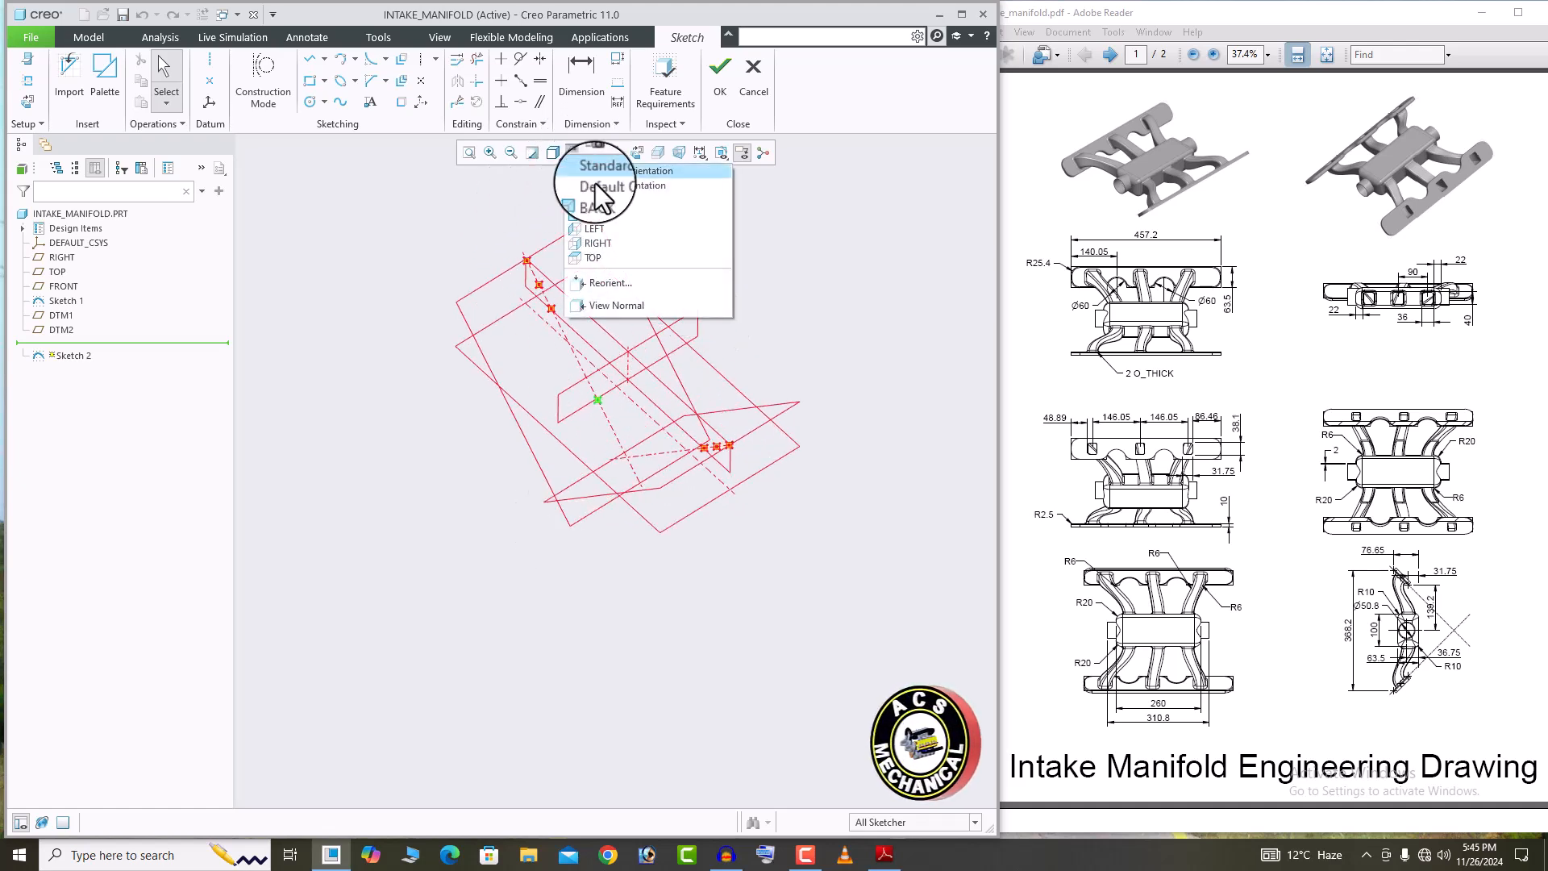
{"action": "left_click", "coordinate": [636, 292]}
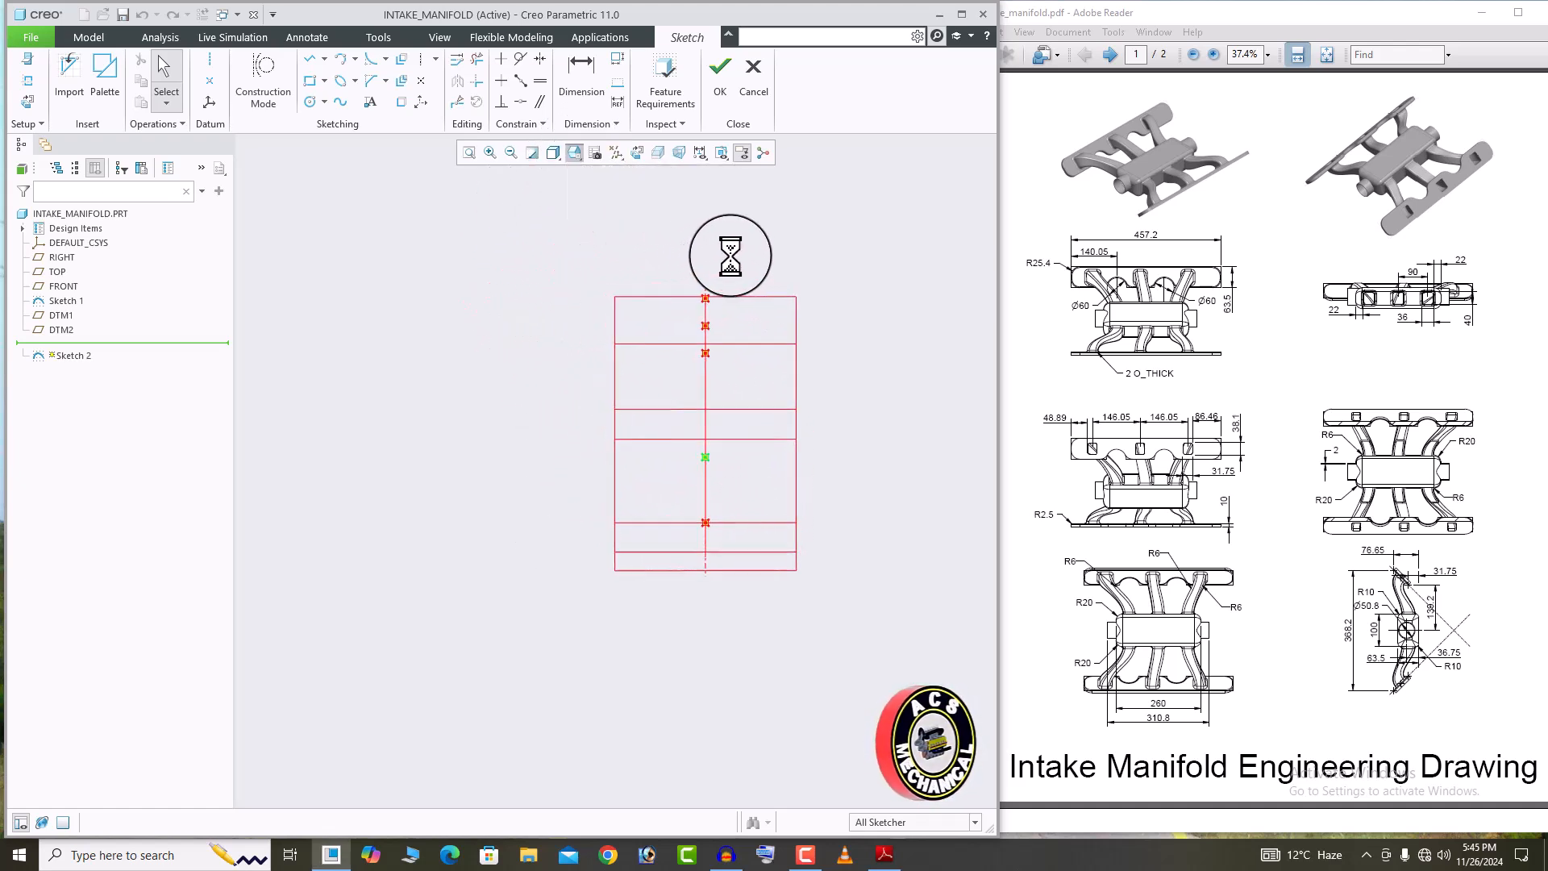
Draw three horizontal datum centerlines, one through each of the left diagonal's upper, middle and lower points.
{"action": "left_click", "coordinate": [210, 61]}
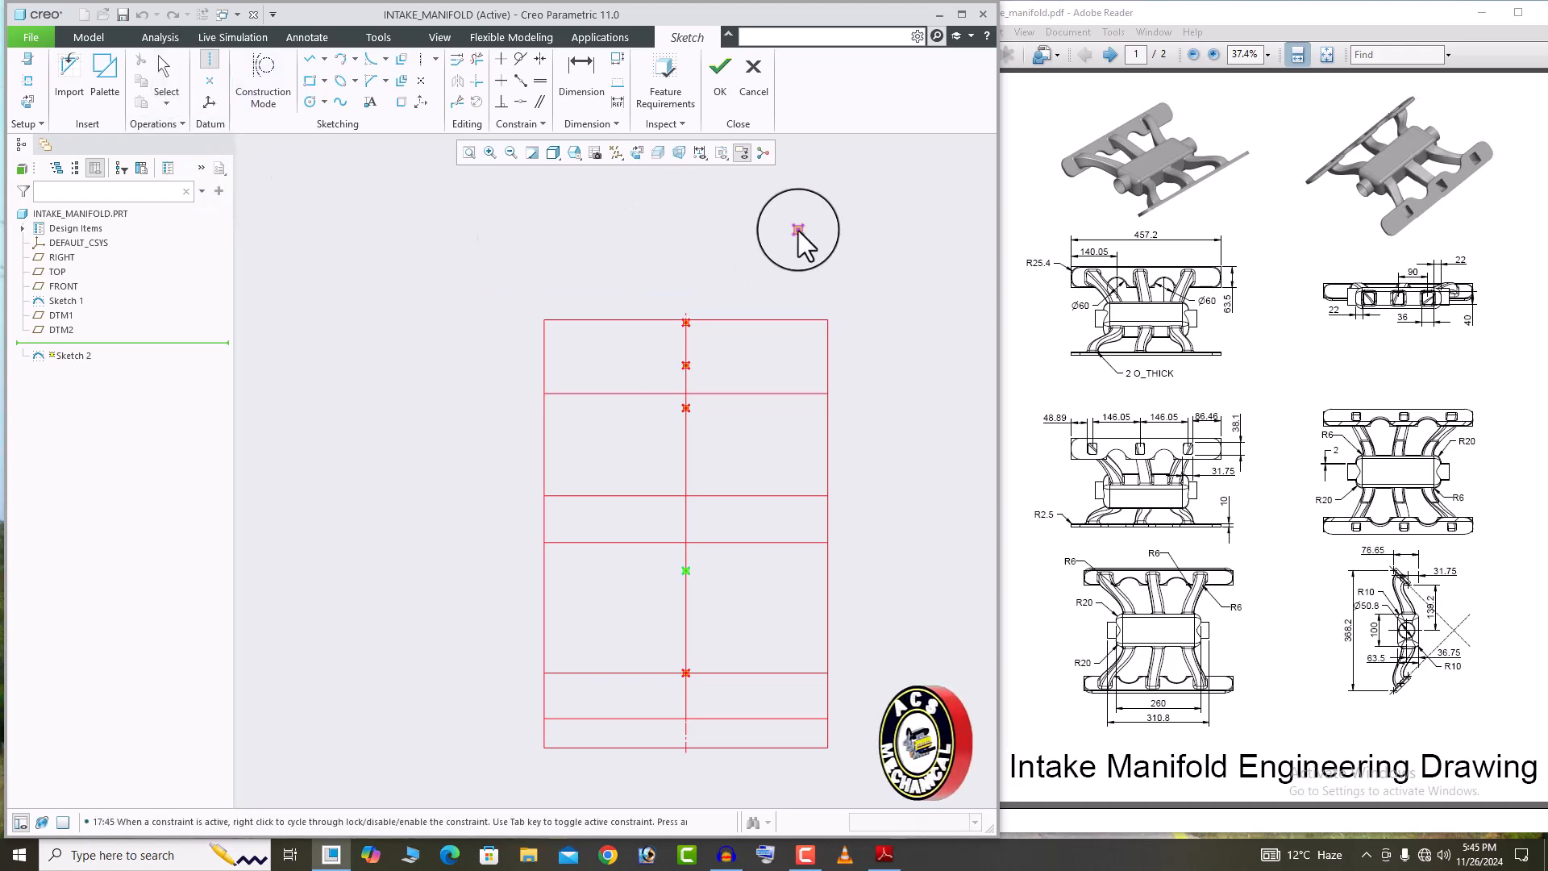
{"action": "left_click", "coordinate": [686, 323]}
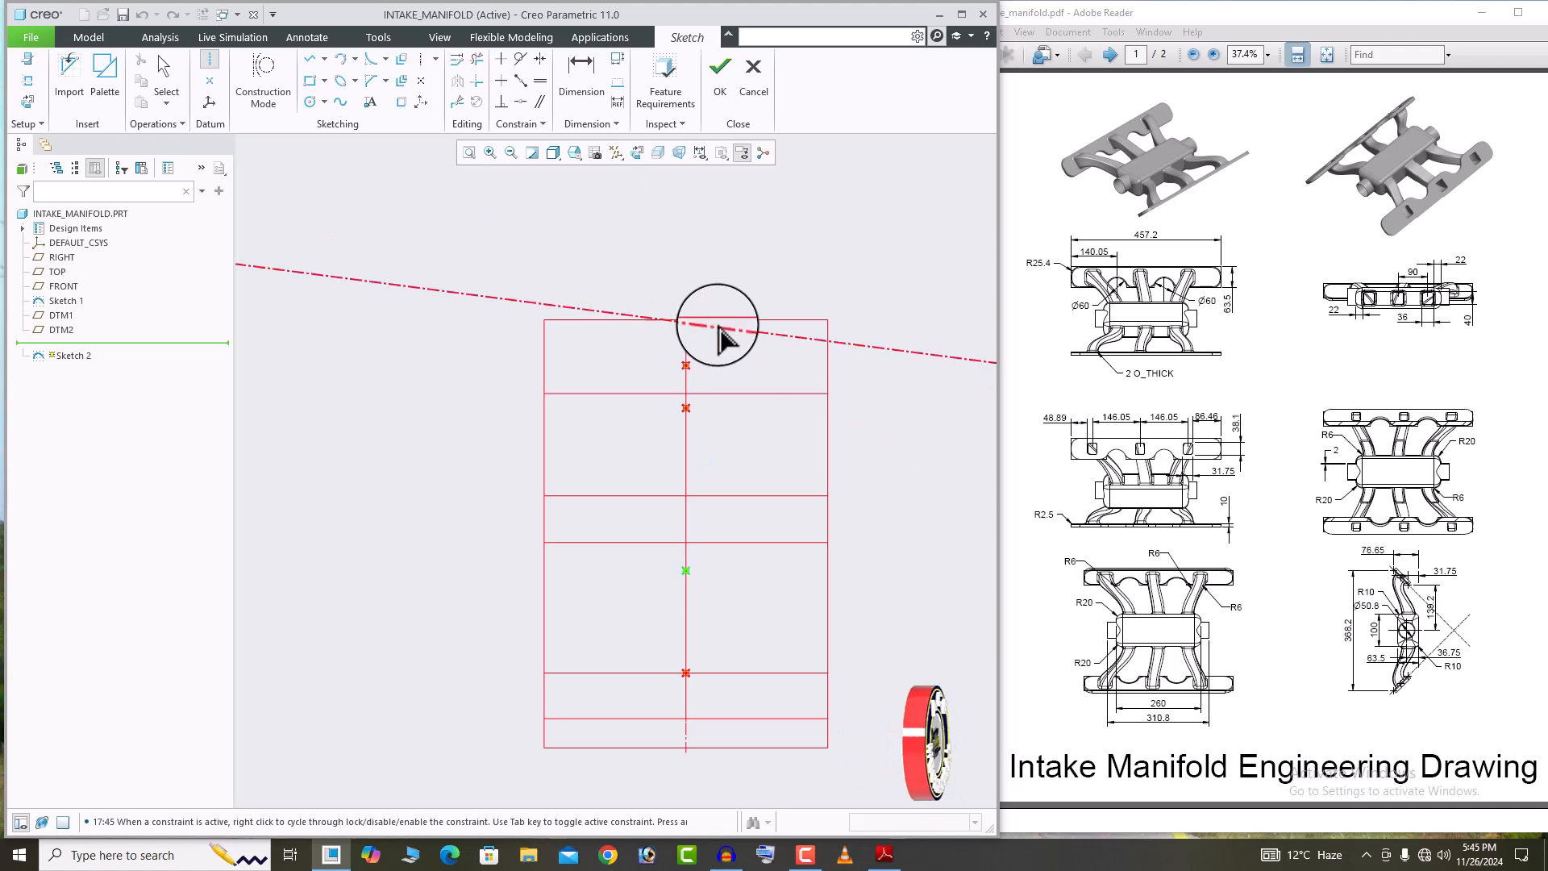
{"action": "scroll", "coordinate": [754, 283], "scroll_direction": "up", "scroll_amount": 2}
{"action": "left_click", "coordinate": [743, 286]}
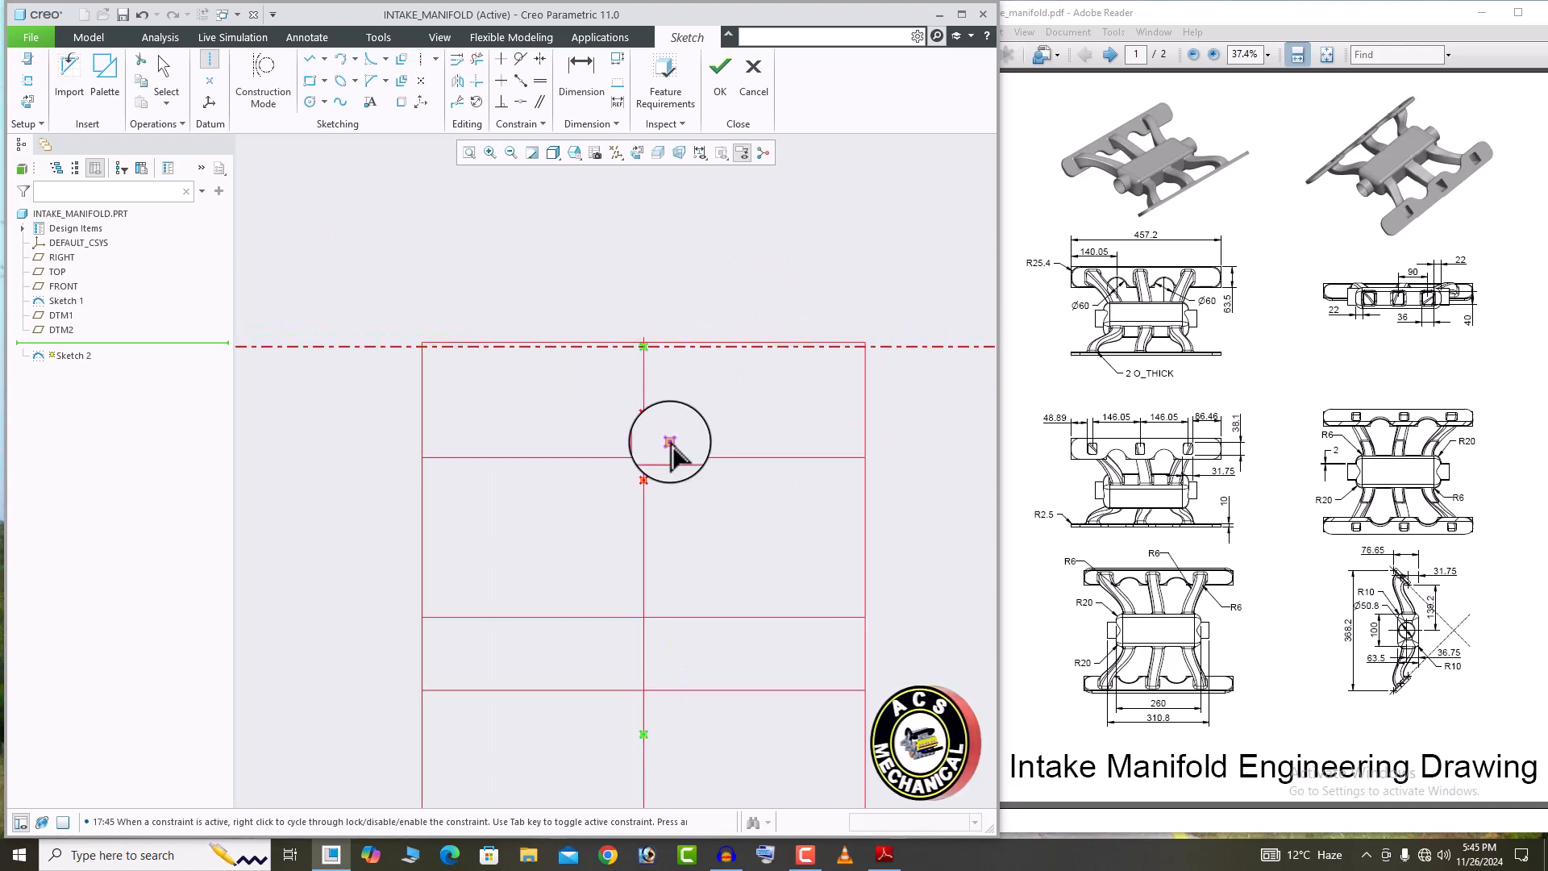
{"action": "left_click", "coordinate": [643, 414]}
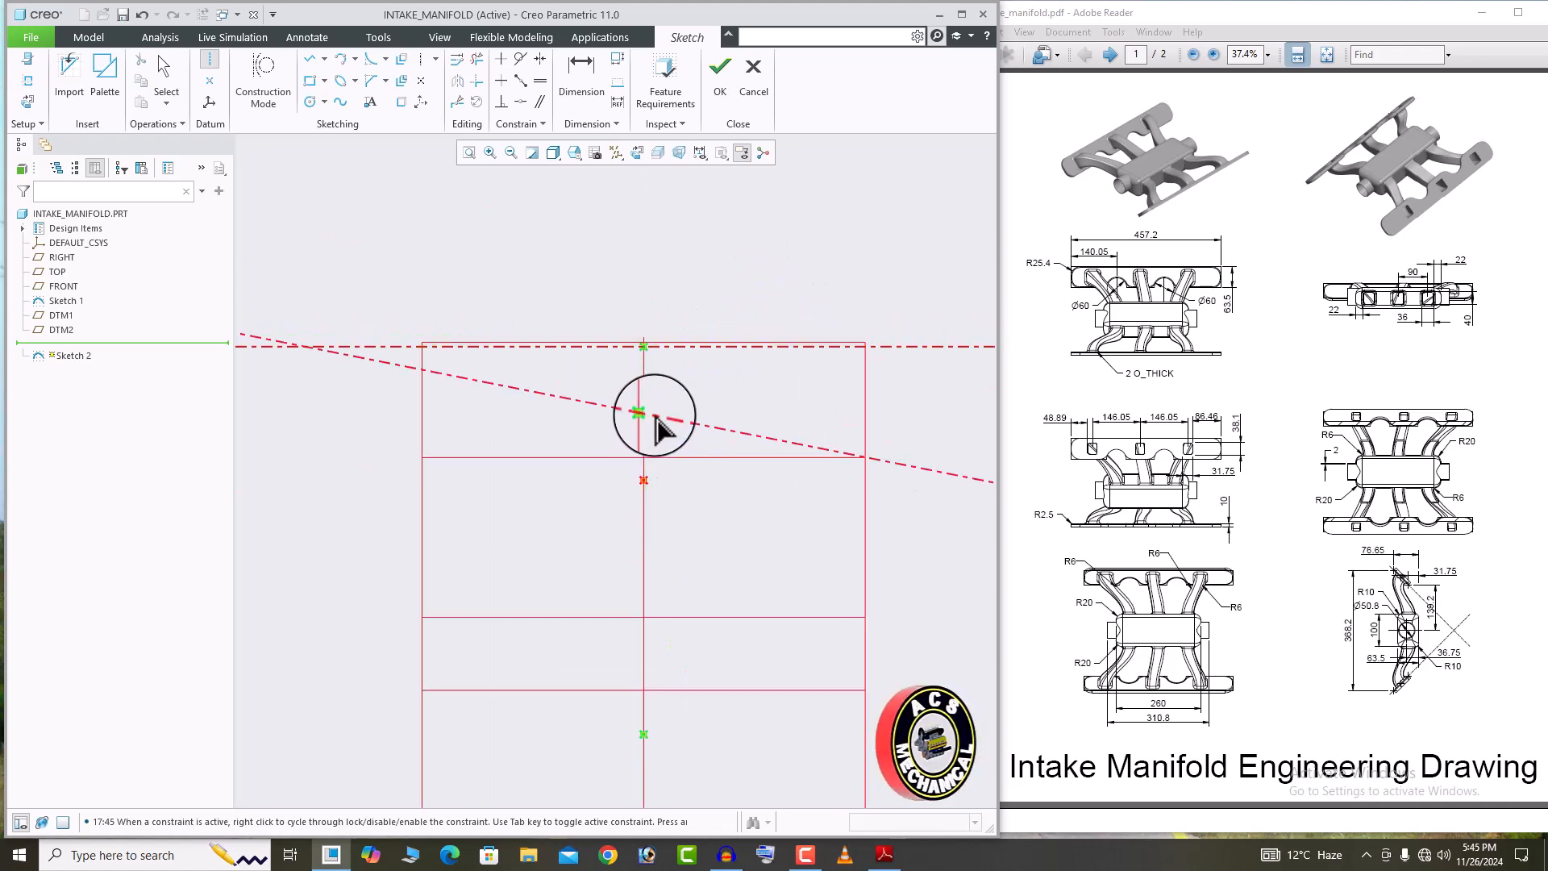
{"action": "left_click", "coordinate": [815, 415]}
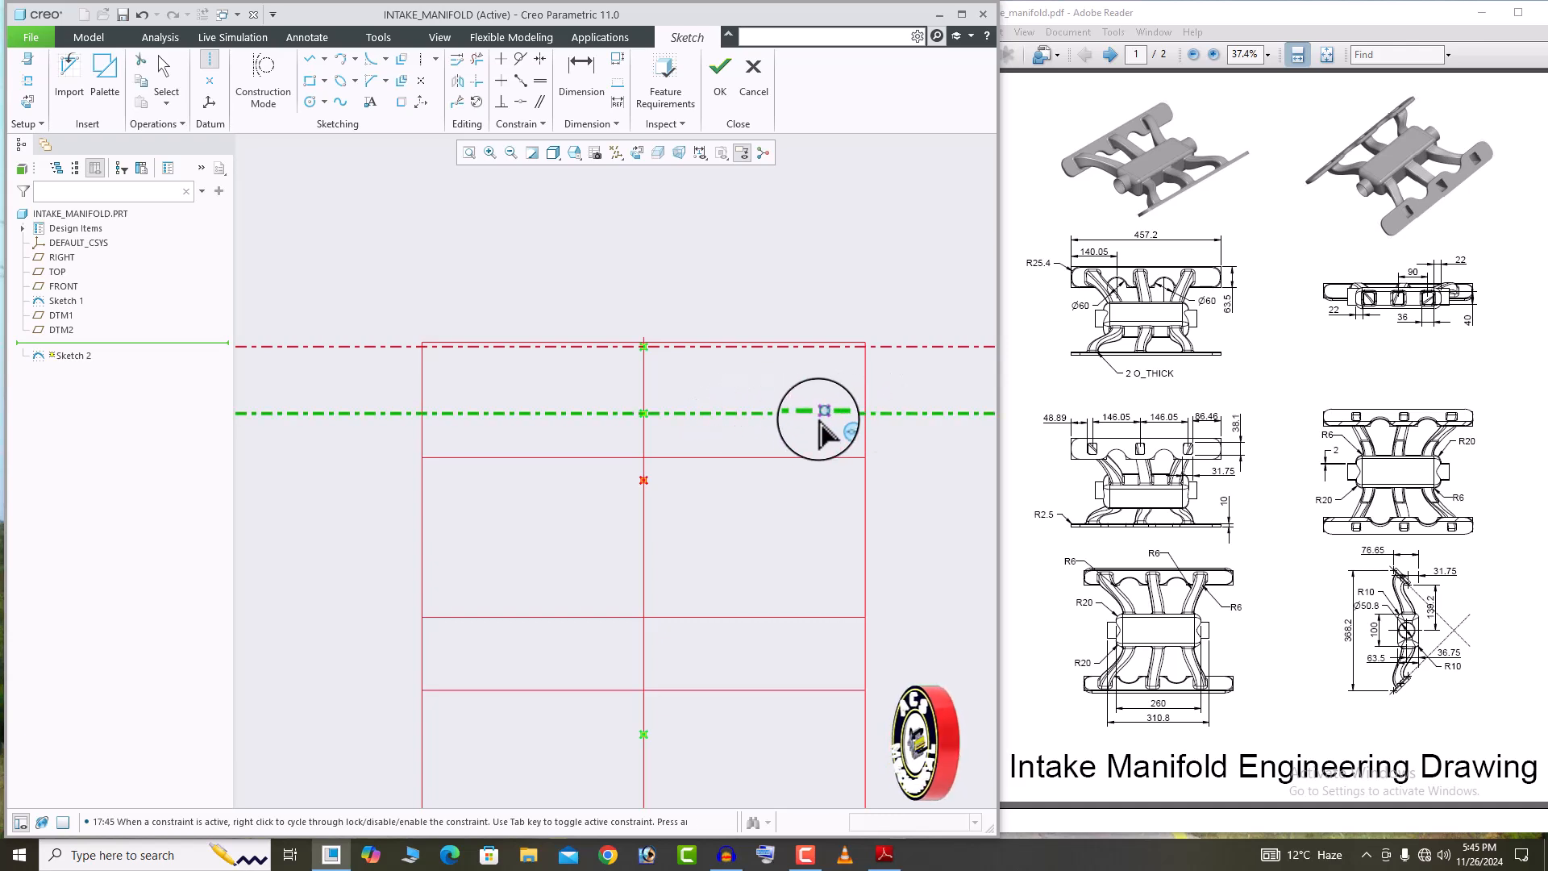
{"action": "left_click", "coordinate": [644, 480]}
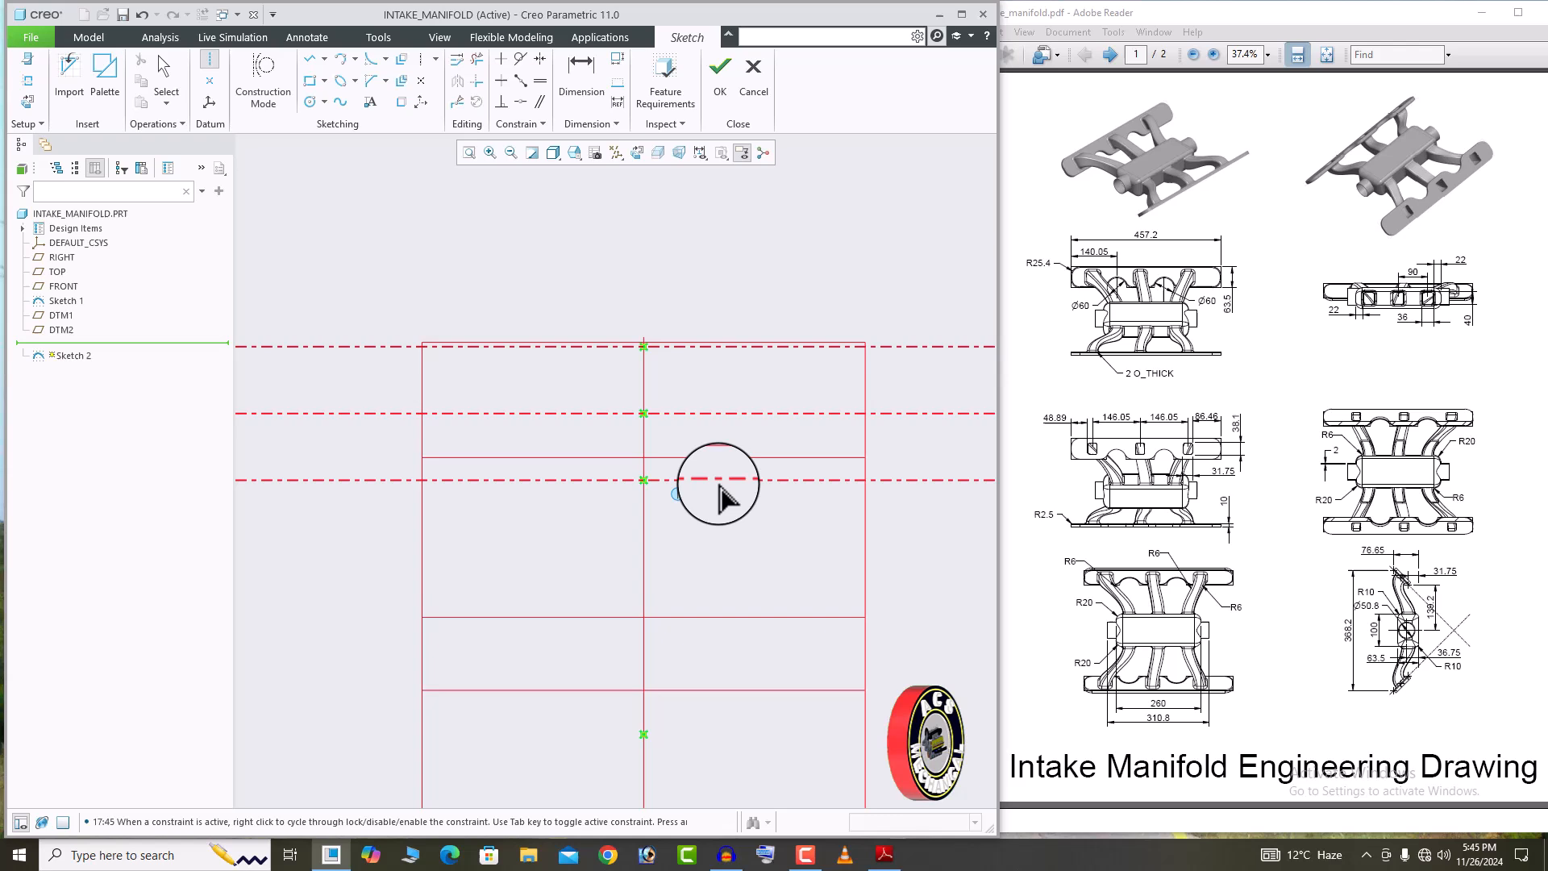
{"action": "left_click", "coordinate": [932, 480]}
{"action": "scroll", "coordinate": [628, 454], "scroll_direction": "up", "scroll_amount": 2}
{"action": "middle_click", "coordinate": [717, 355]}
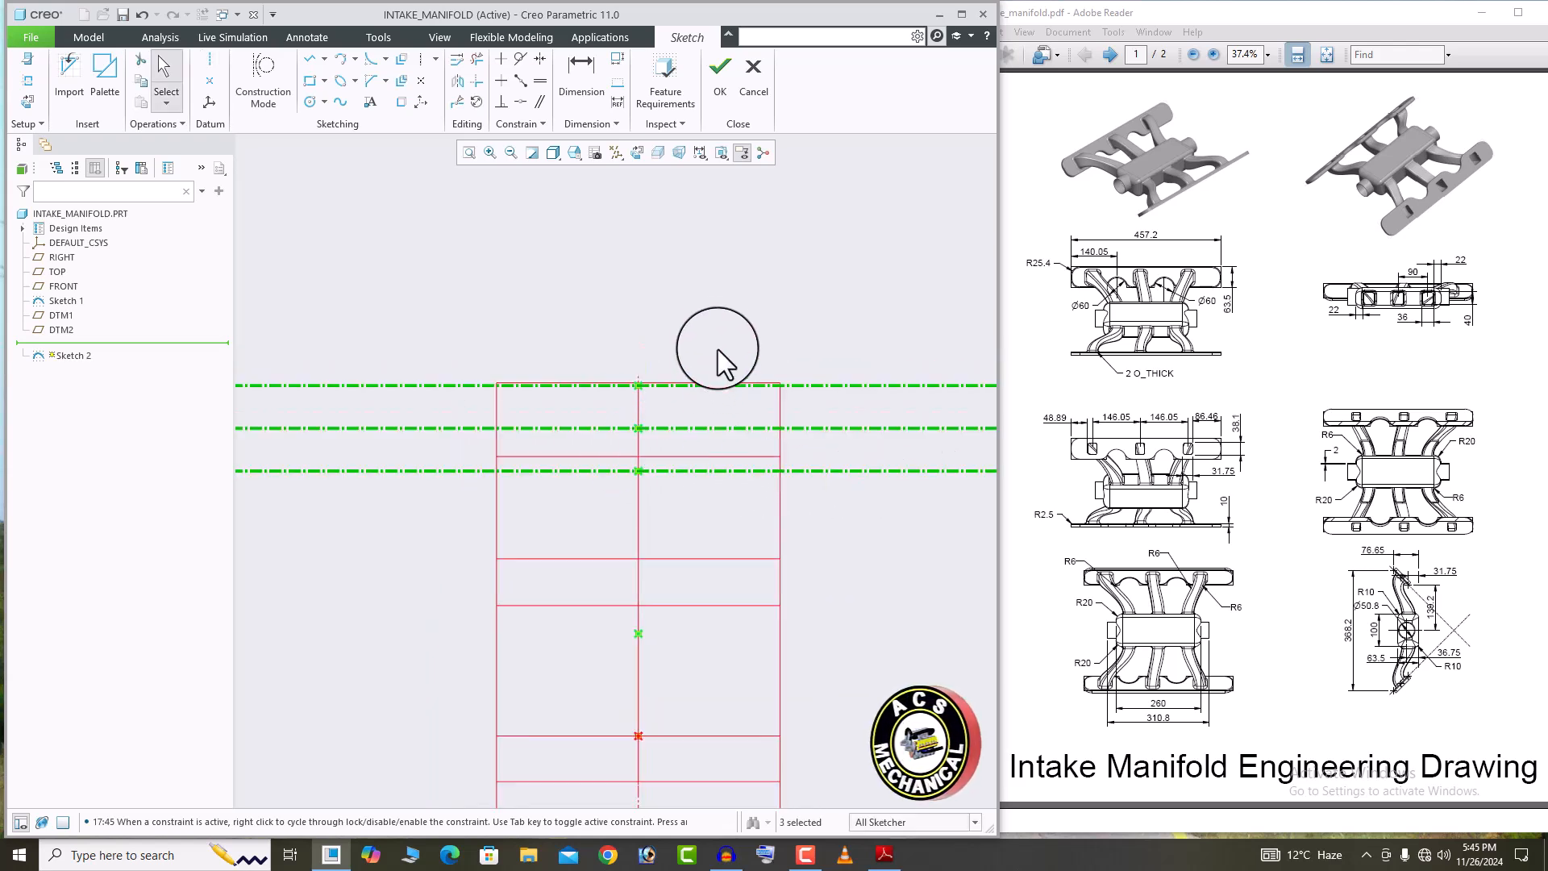
{"action": "left_click", "coordinate": [717, 349]}
Draw a center rectangle about 378 wide on the middle point, with its long edges on the outer two centerlines.
{"action": "left_click", "coordinate": [325, 83]}
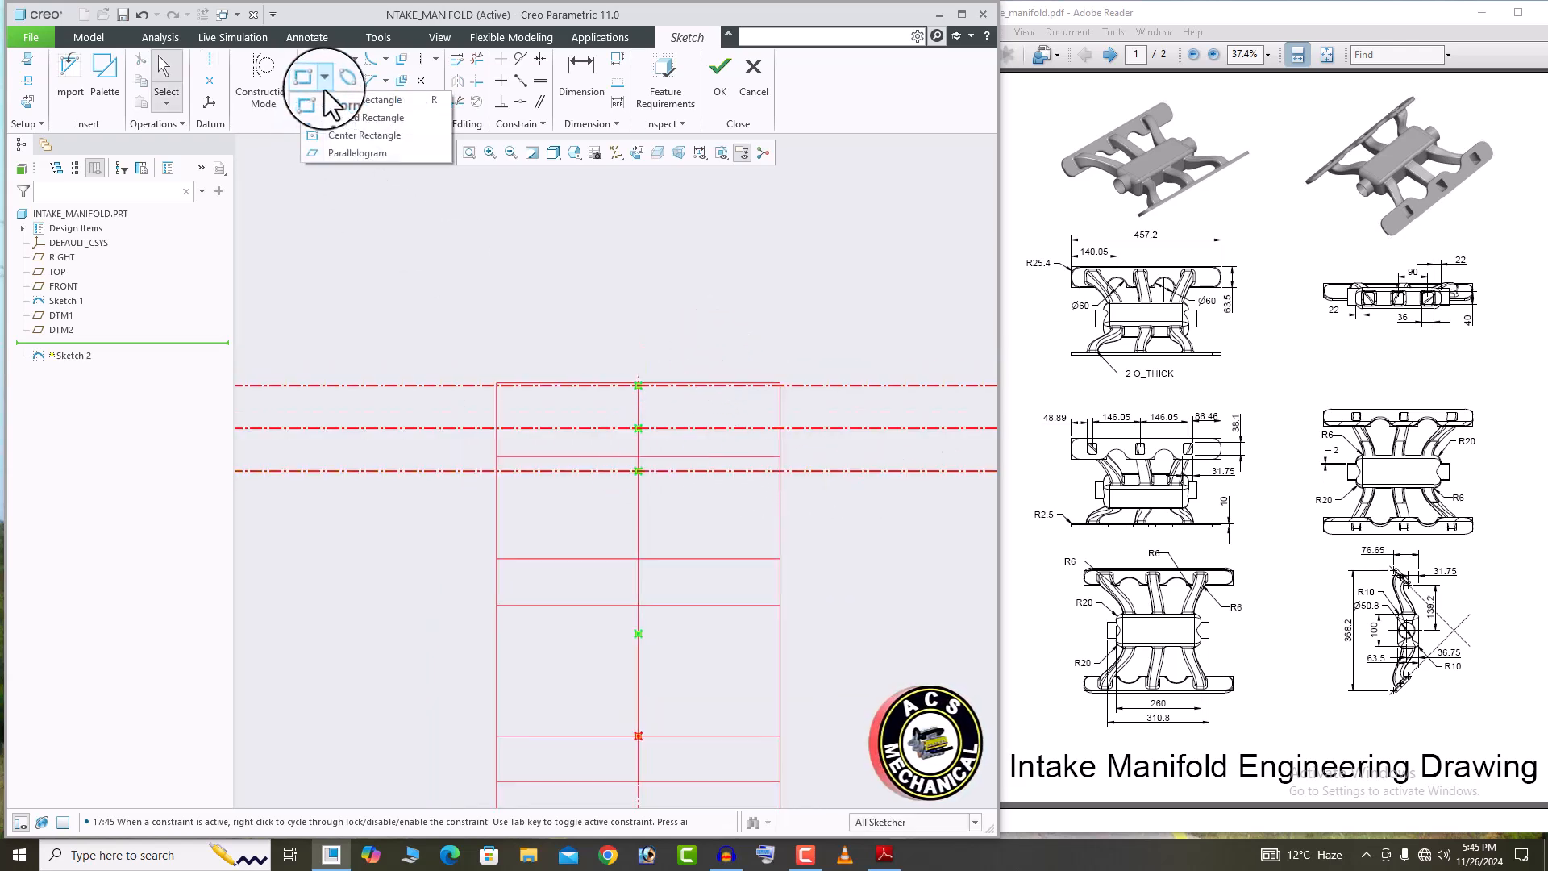
{"action": "left_click", "coordinate": [343, 135]}
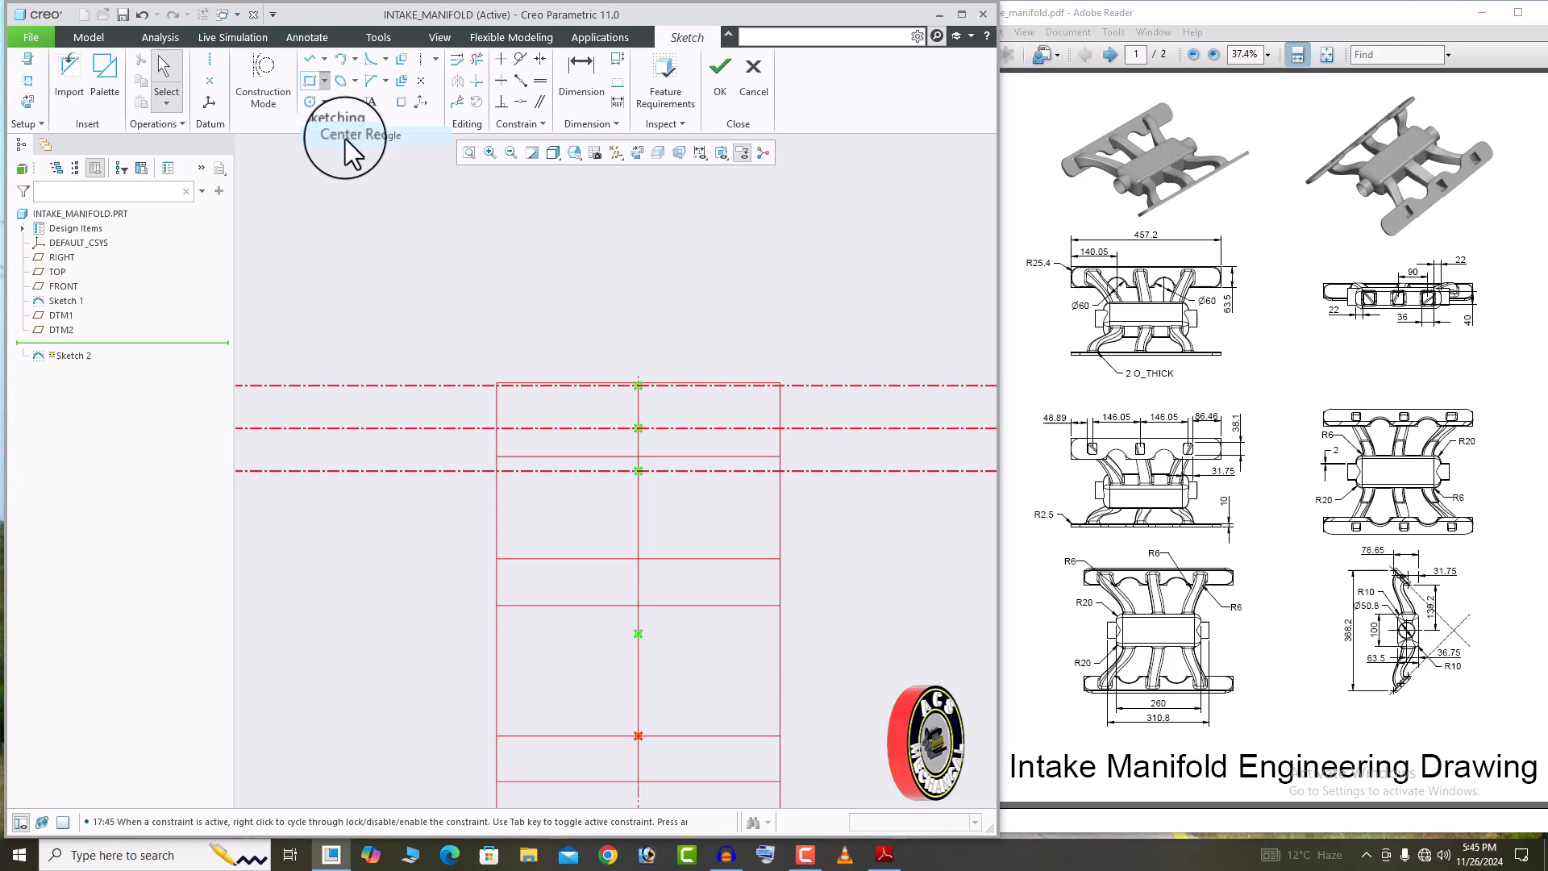
{"action": "left_click", "coordinate": [637, 430]}
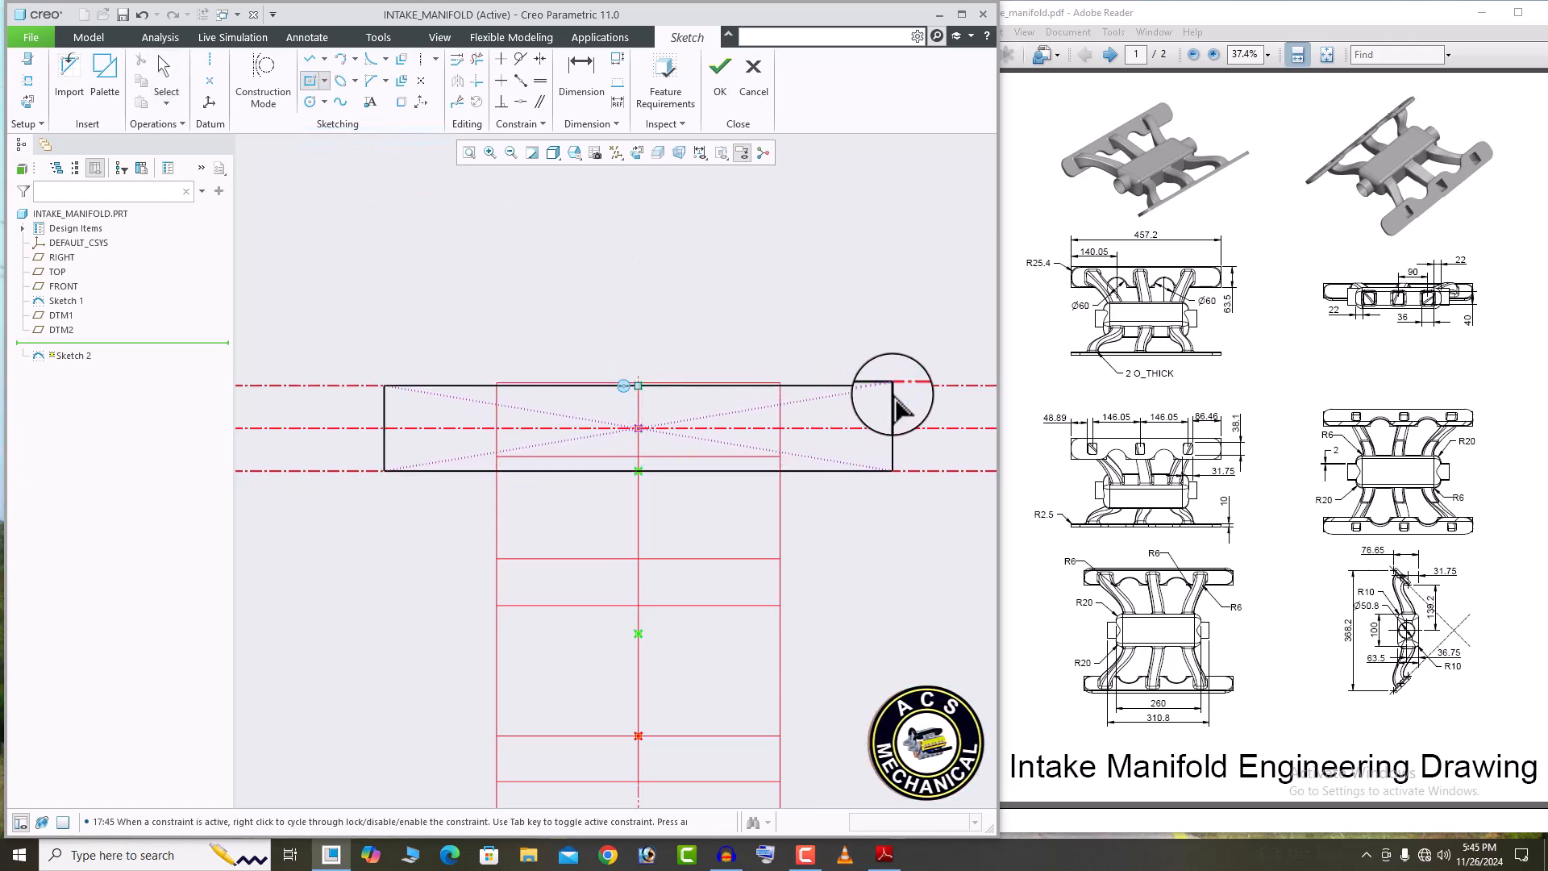
{"action": "left_click", "coordinate": [893, 386]}
{"action": "left_click", "coordinate": [752, 328]}
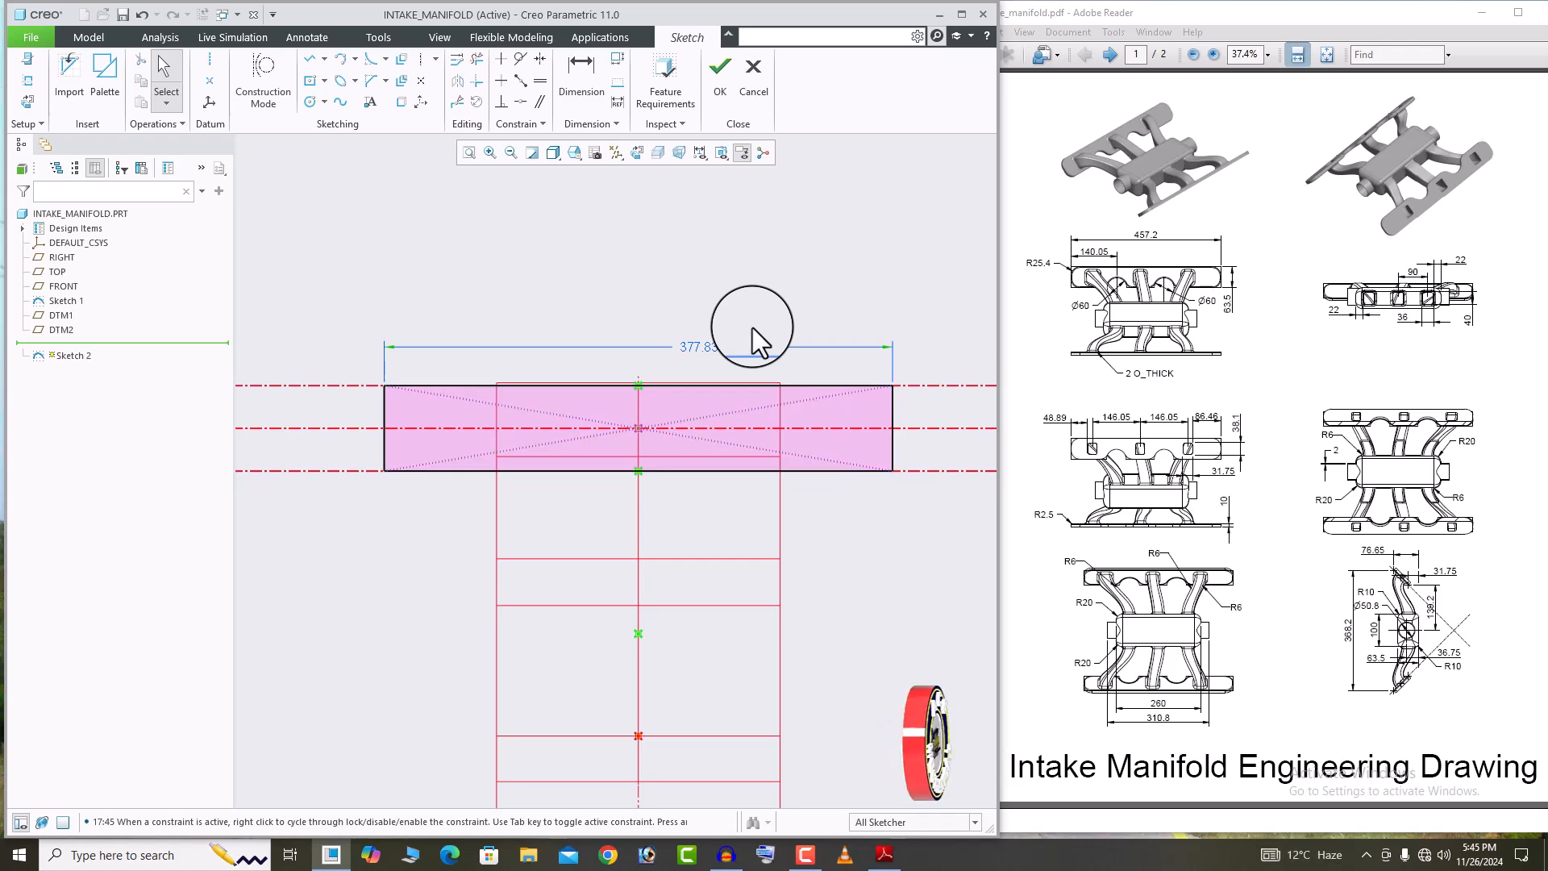
Set the rectangle's width to 457.2.
{"action": "middle_click", "coordinate": [685, 344]}
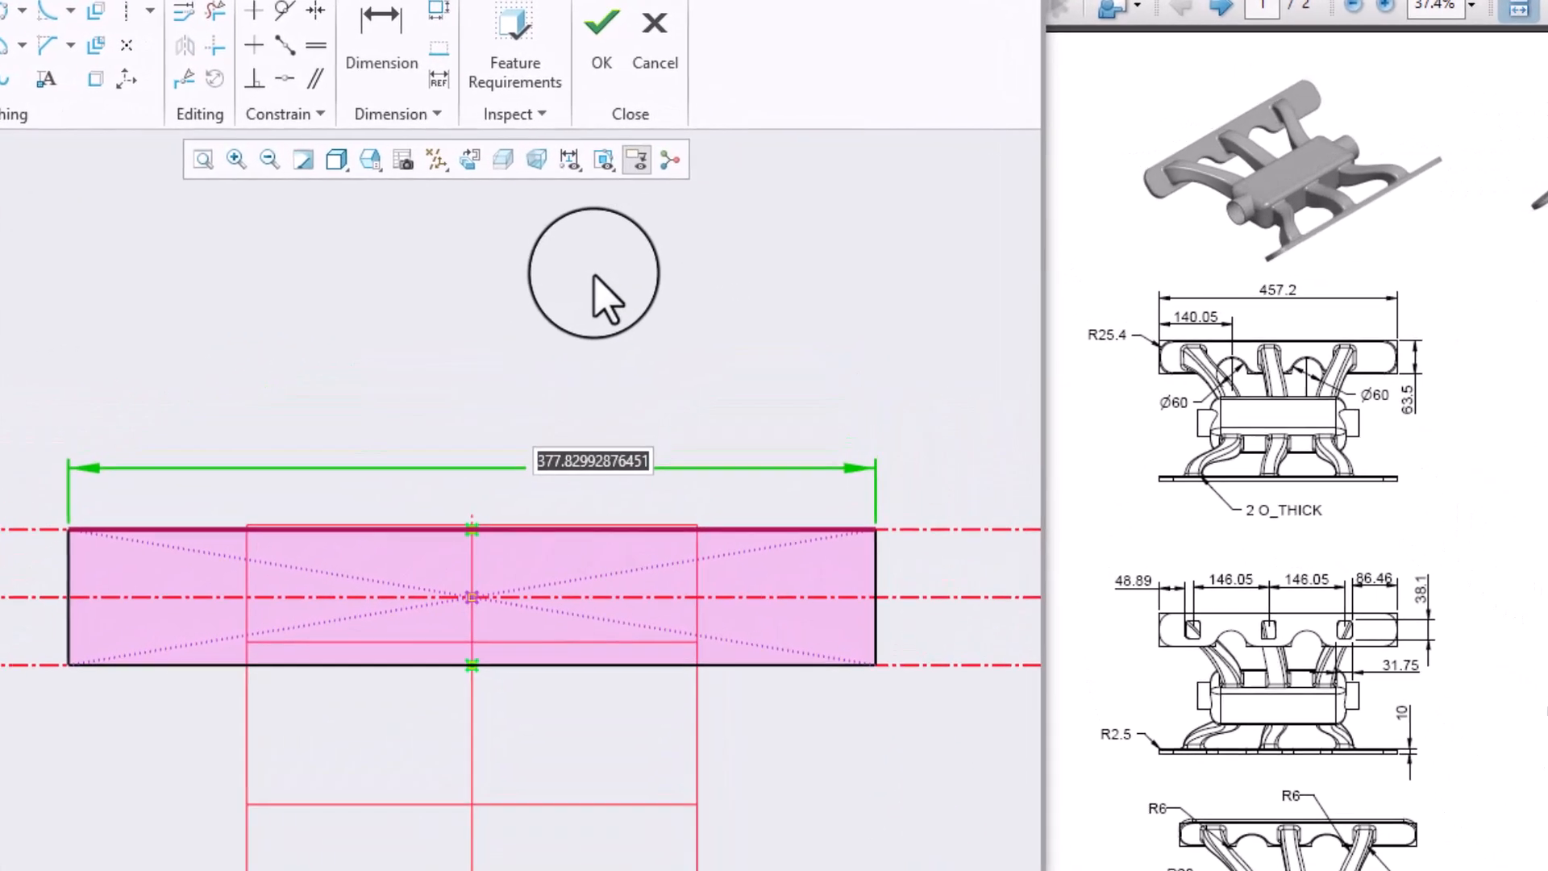
{"action": "type", "text": "457."}
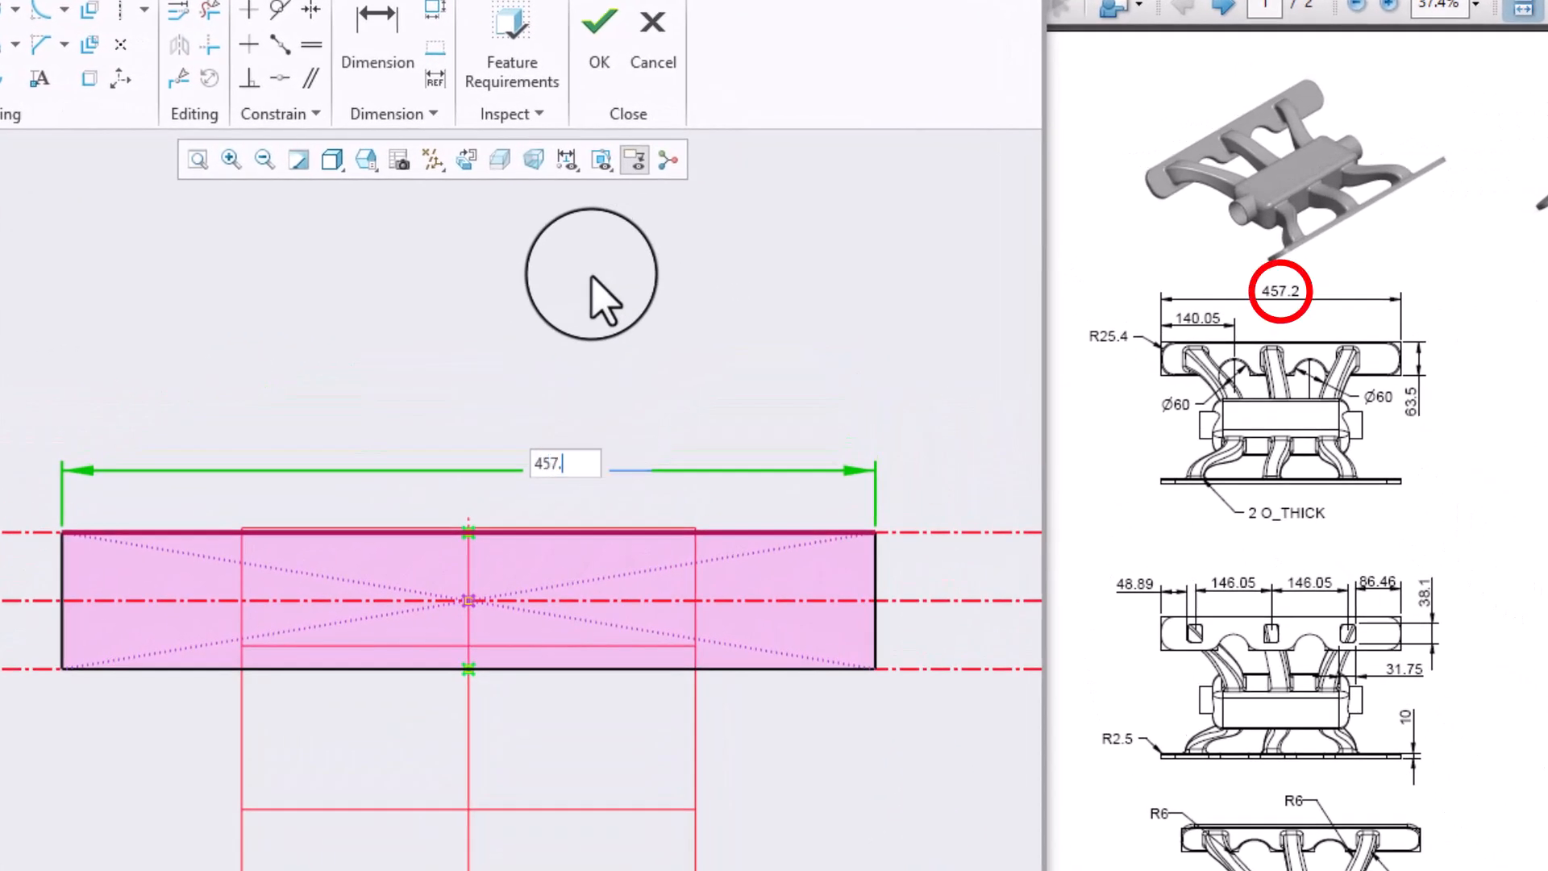
{"action": "type", "text": "2"}
{"action": "key", "text": "Return"}
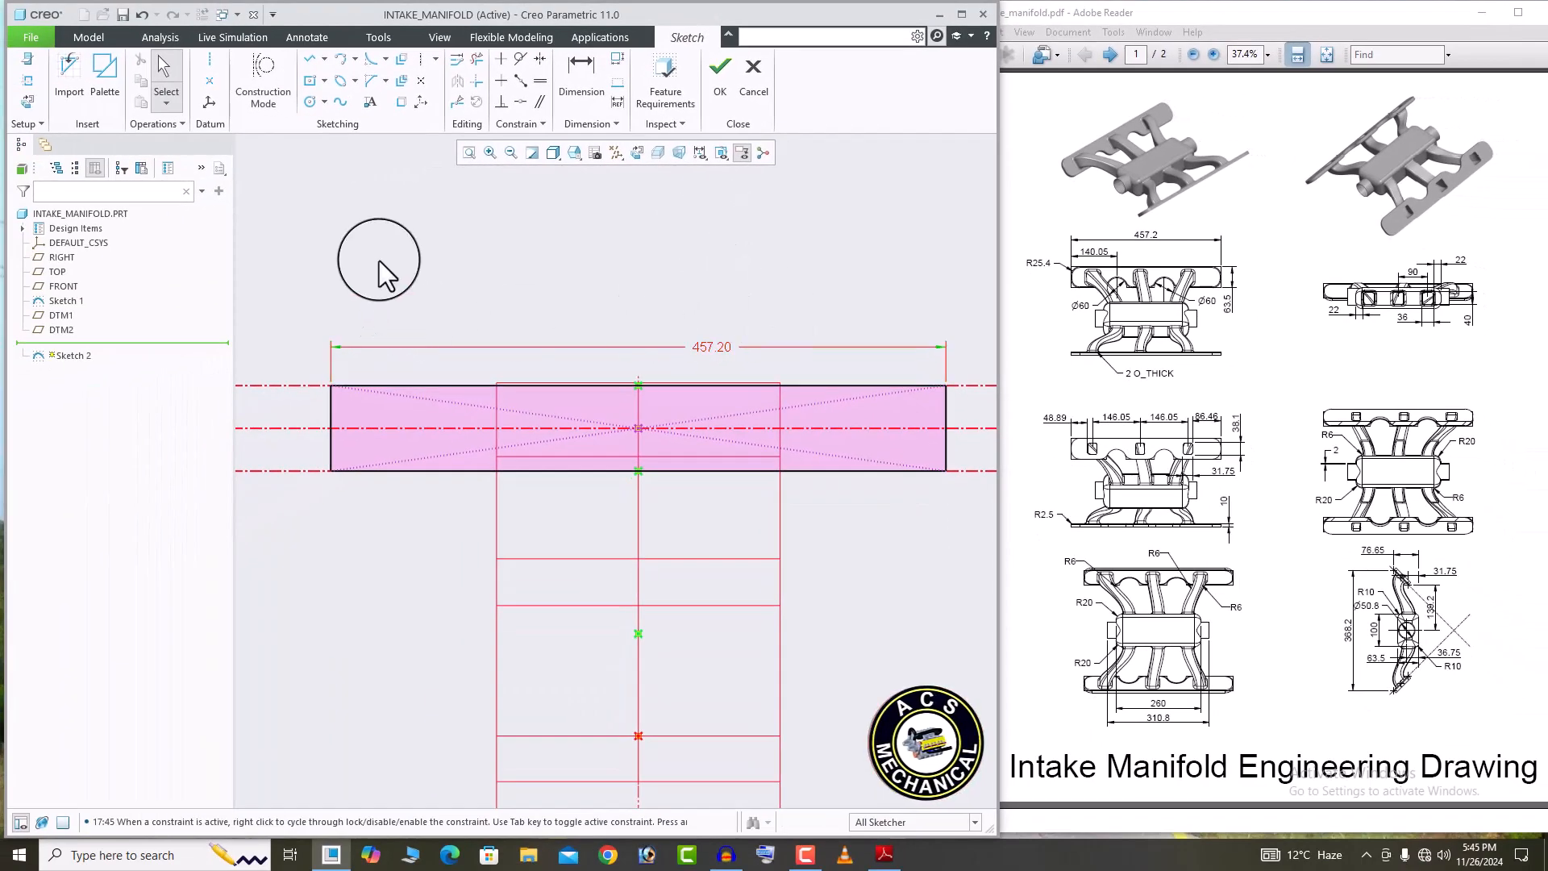
Draw three equal center rectangles about 35 wide and 32 high, spaced along the flange's middle centerline.
{"action": "left_click", "coordinate": [308, 80]}
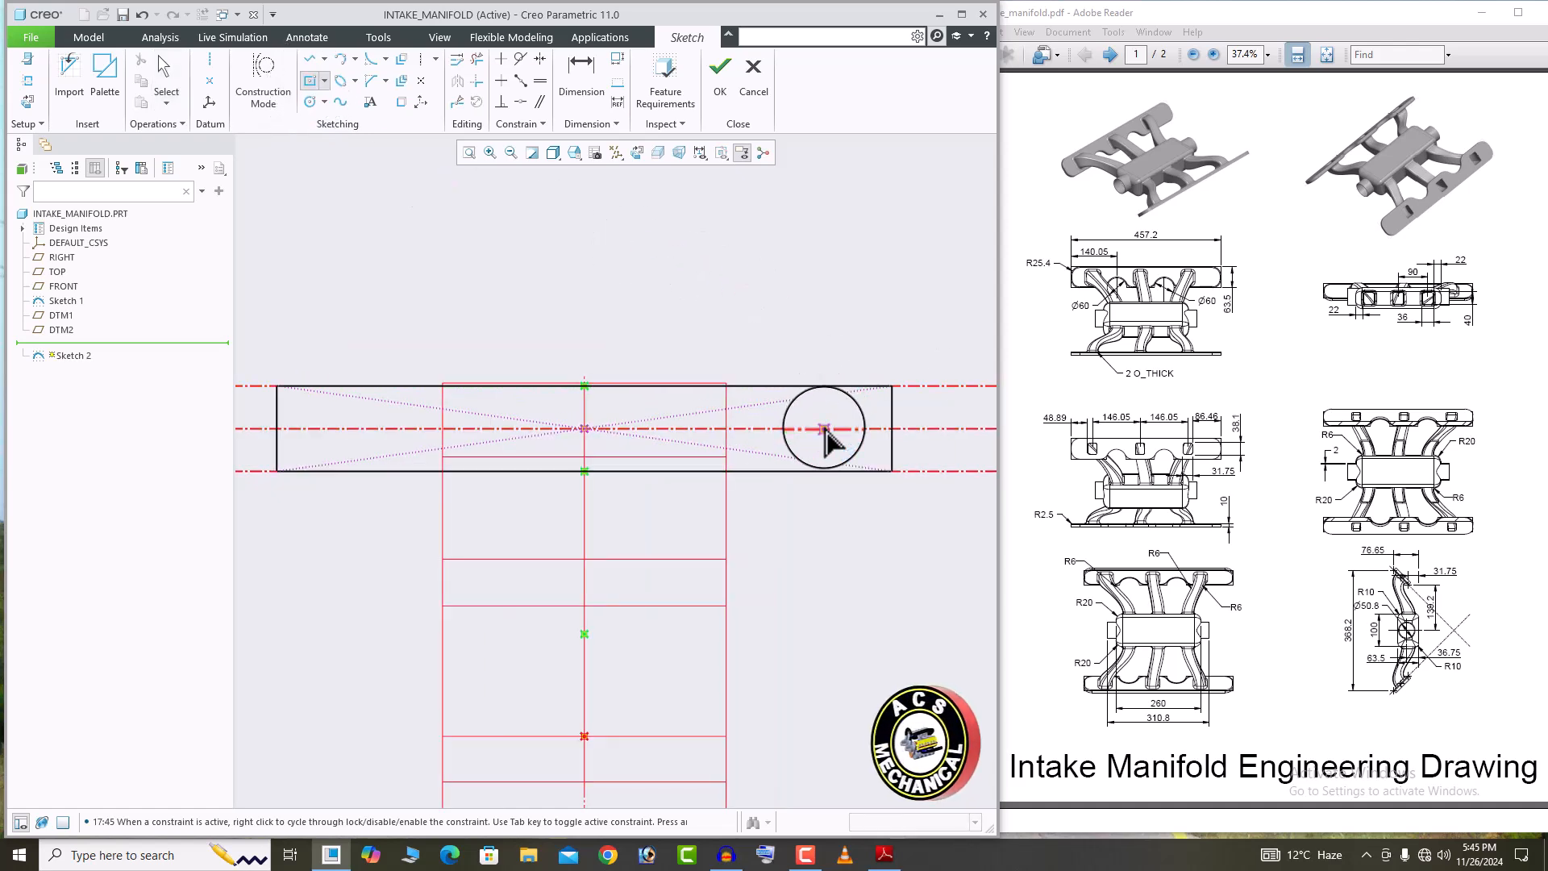
{"action": "scroll", "coordinate": [824, 428], "scroll_direction": "up", "scroll_amount": 1}
{"action": "left_click", "coordinate": [824, 428]}
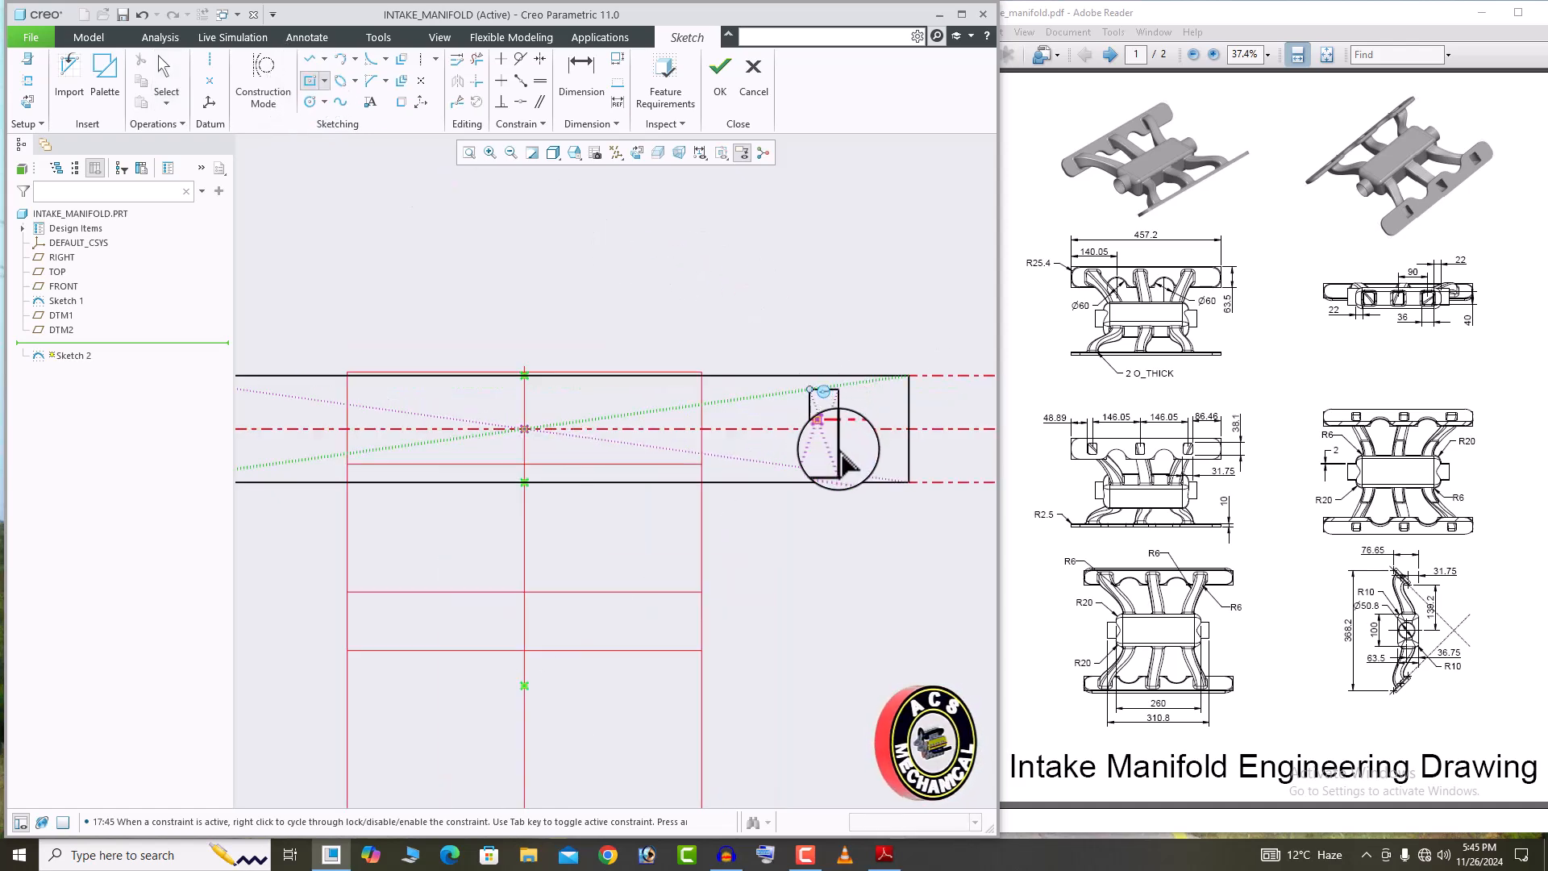
{"action": "left_click", "coordinate": [851, 454]}
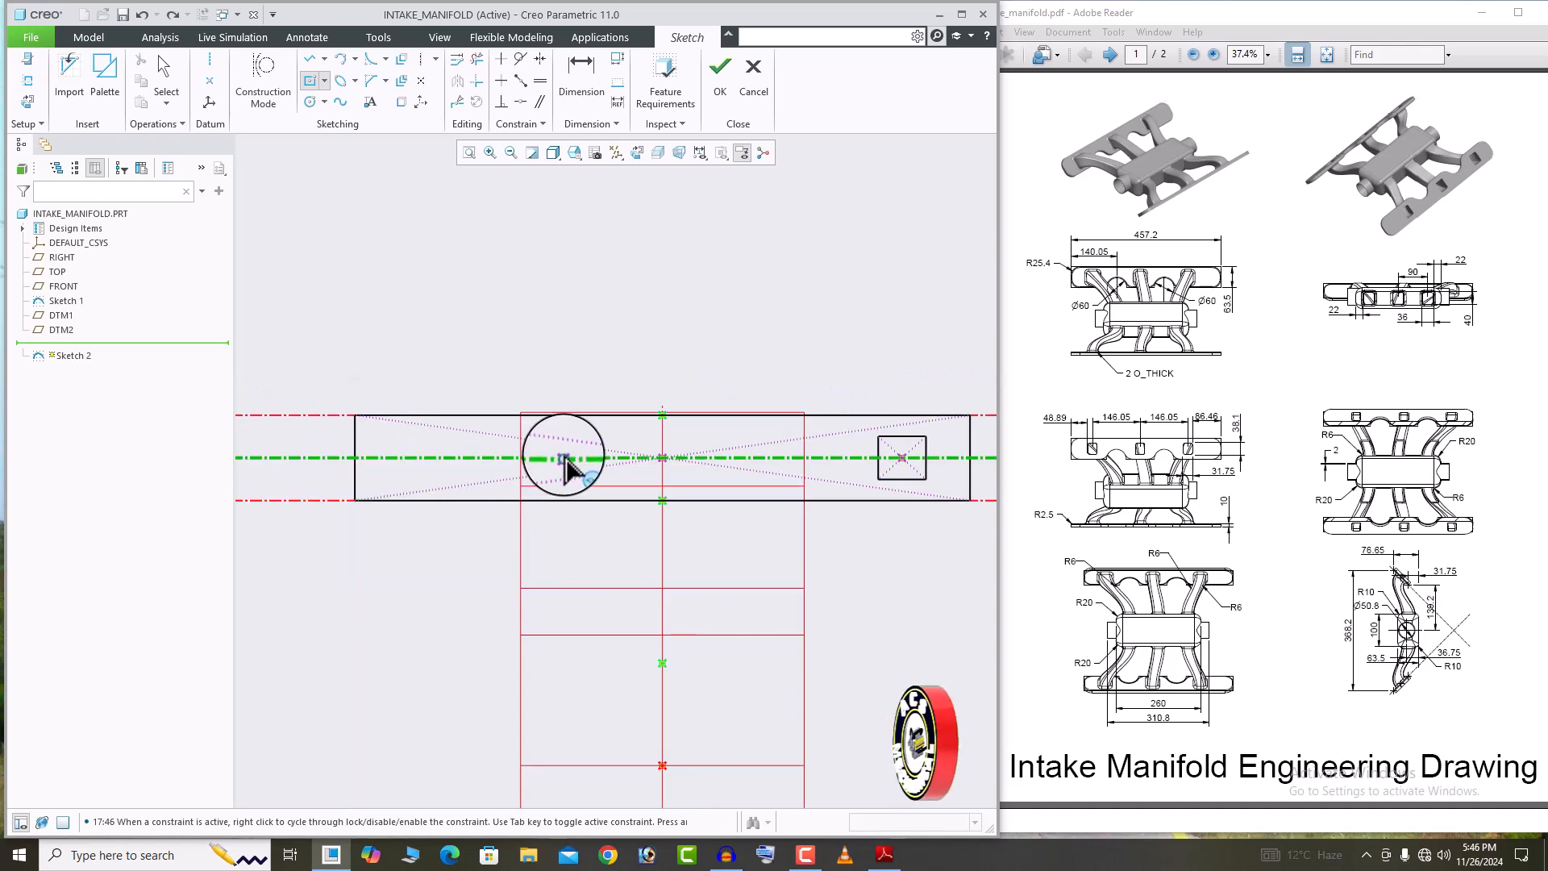
{"action": "left_click", "coordinate": [564, 456]}
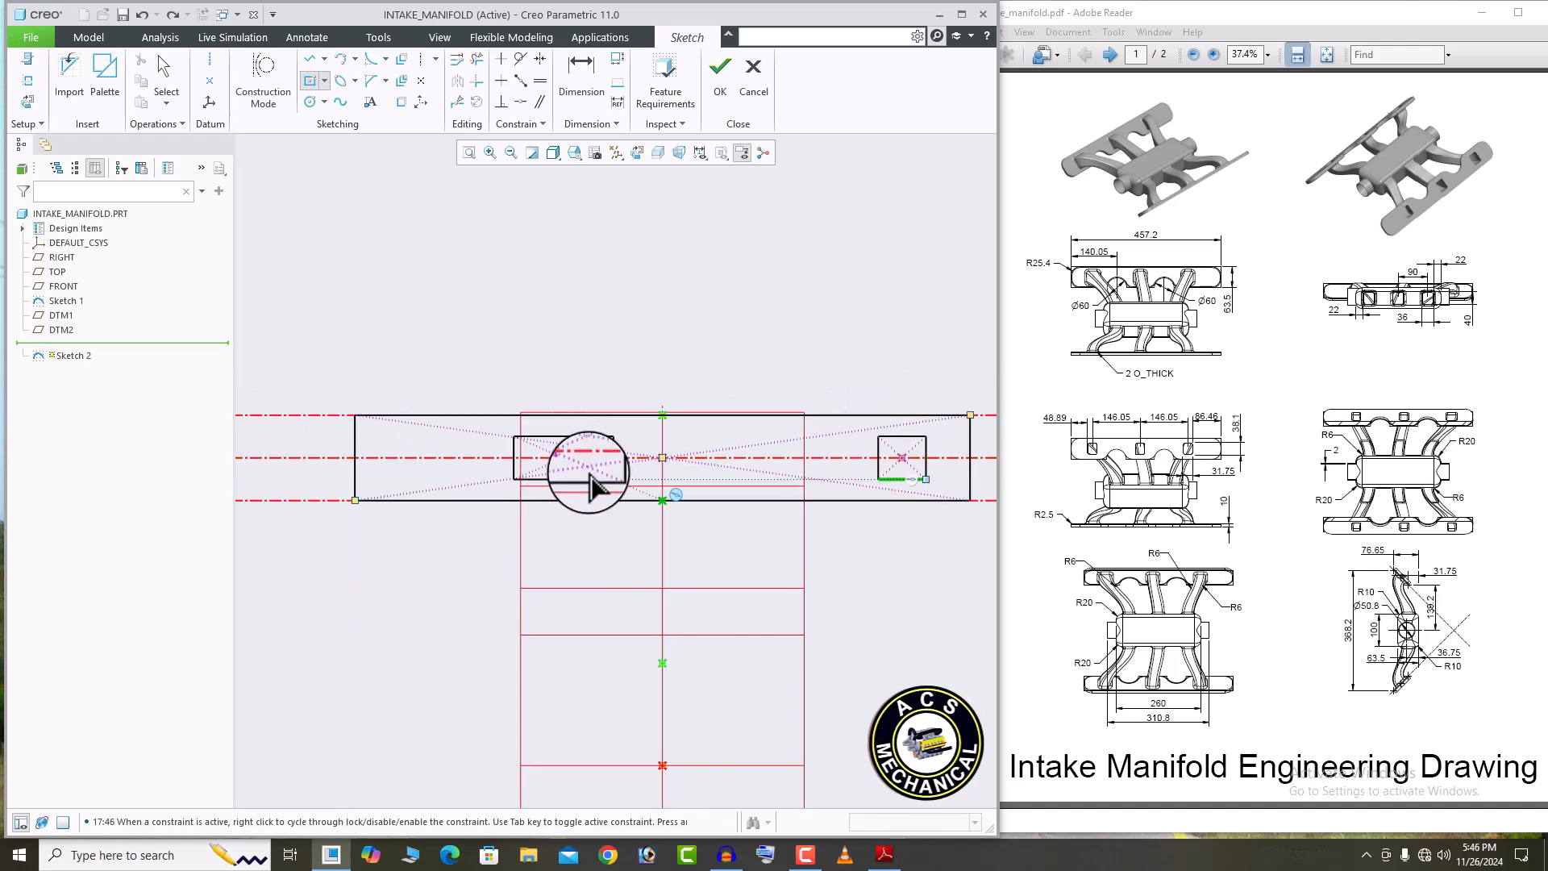
{"action": "left_click", "coordinate": [586, 480]}
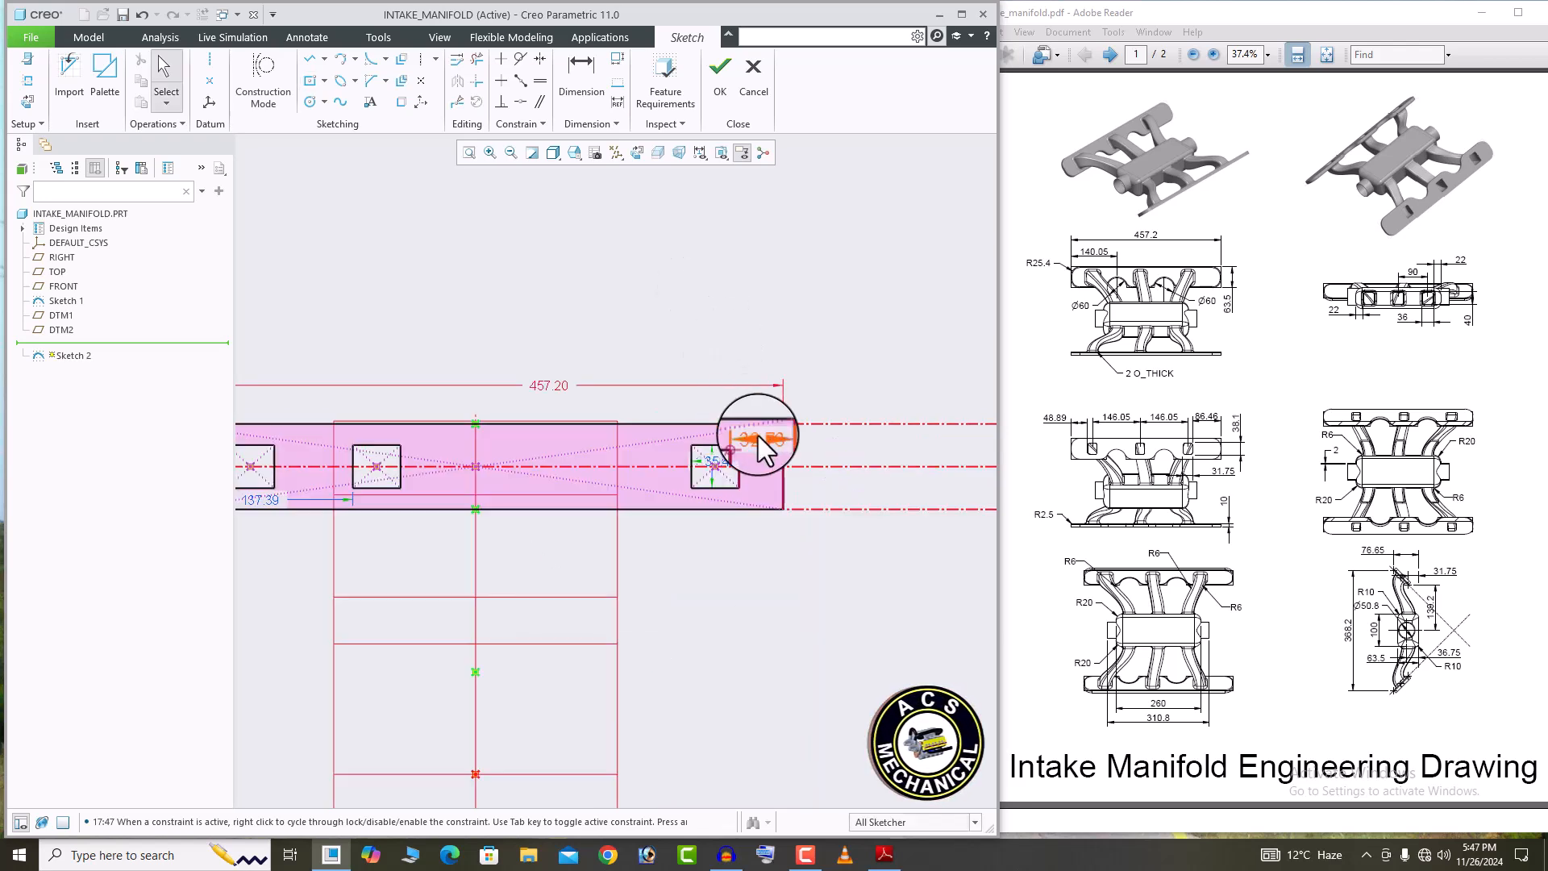
Set the distance from the rightmost port rectangle's outer edge to the flange's right end to 86.46.
{"action": "double_click", "coordinate": [758, 435]}
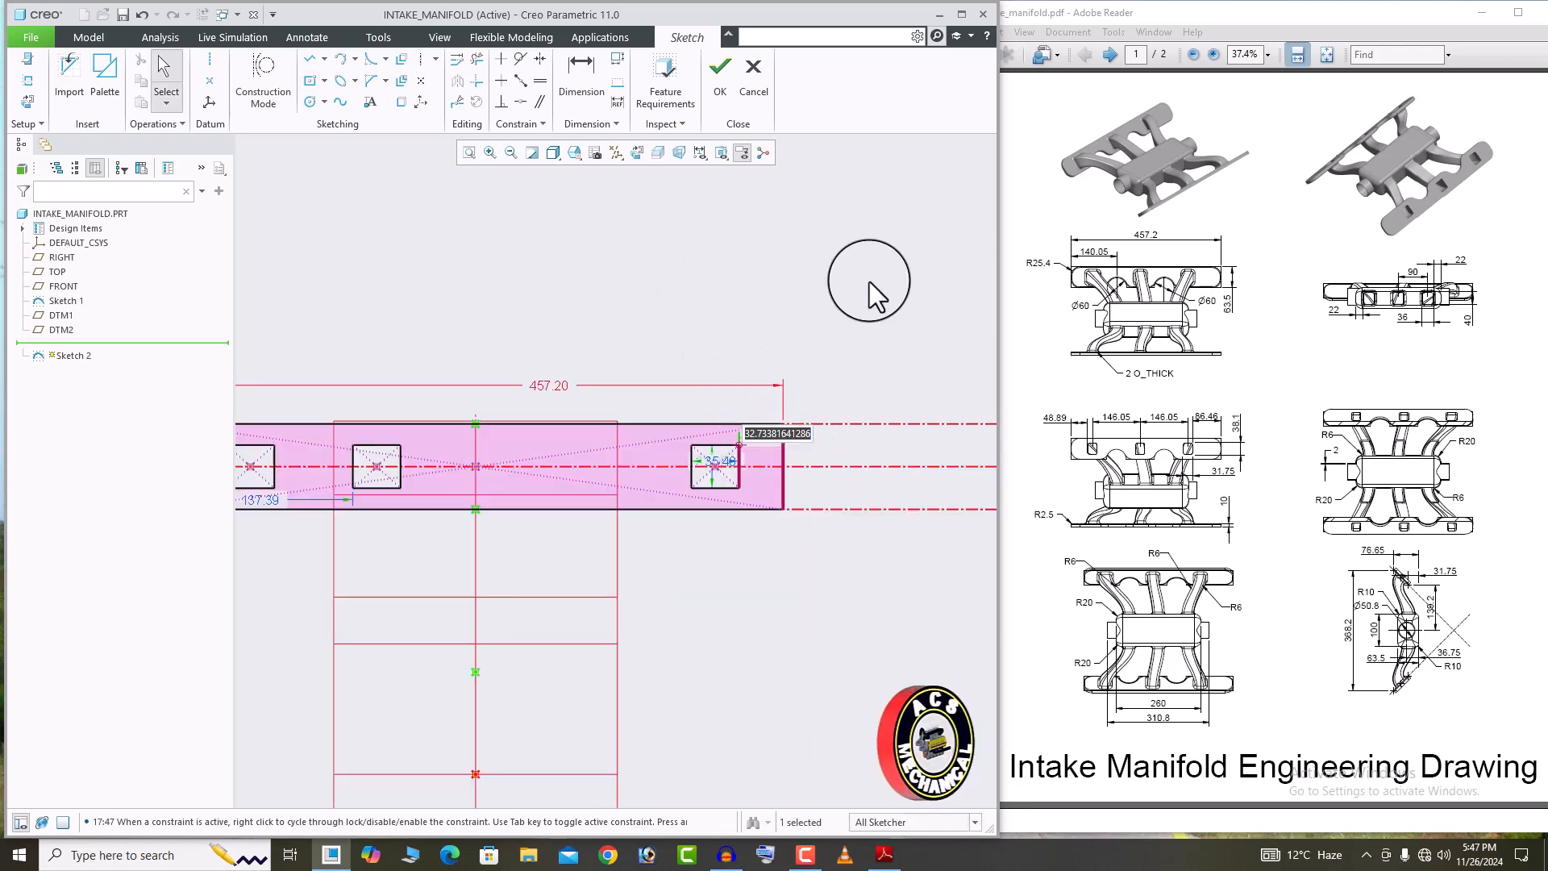
{"action": "type", "text": "86.46"}
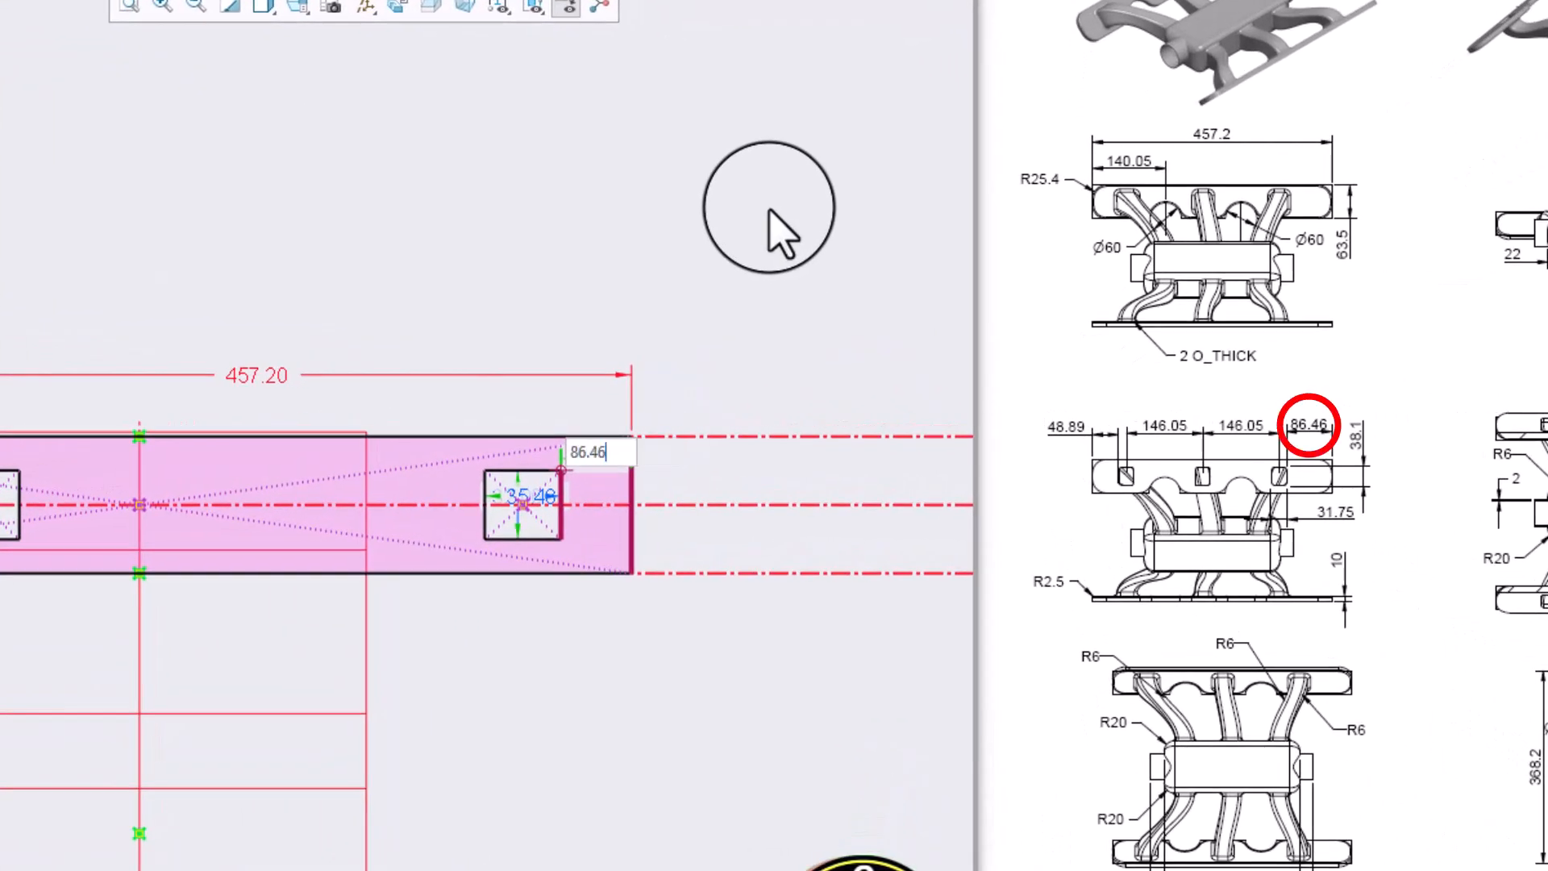
{"action": "key", "text": "Return"}
Set the rightmost port rectangle's width to 38.1 and its height to 31.75.
{"action": "scroll", "coordinate": [311, 339], "scroll_direction": "up", "scroll_amount": 2}
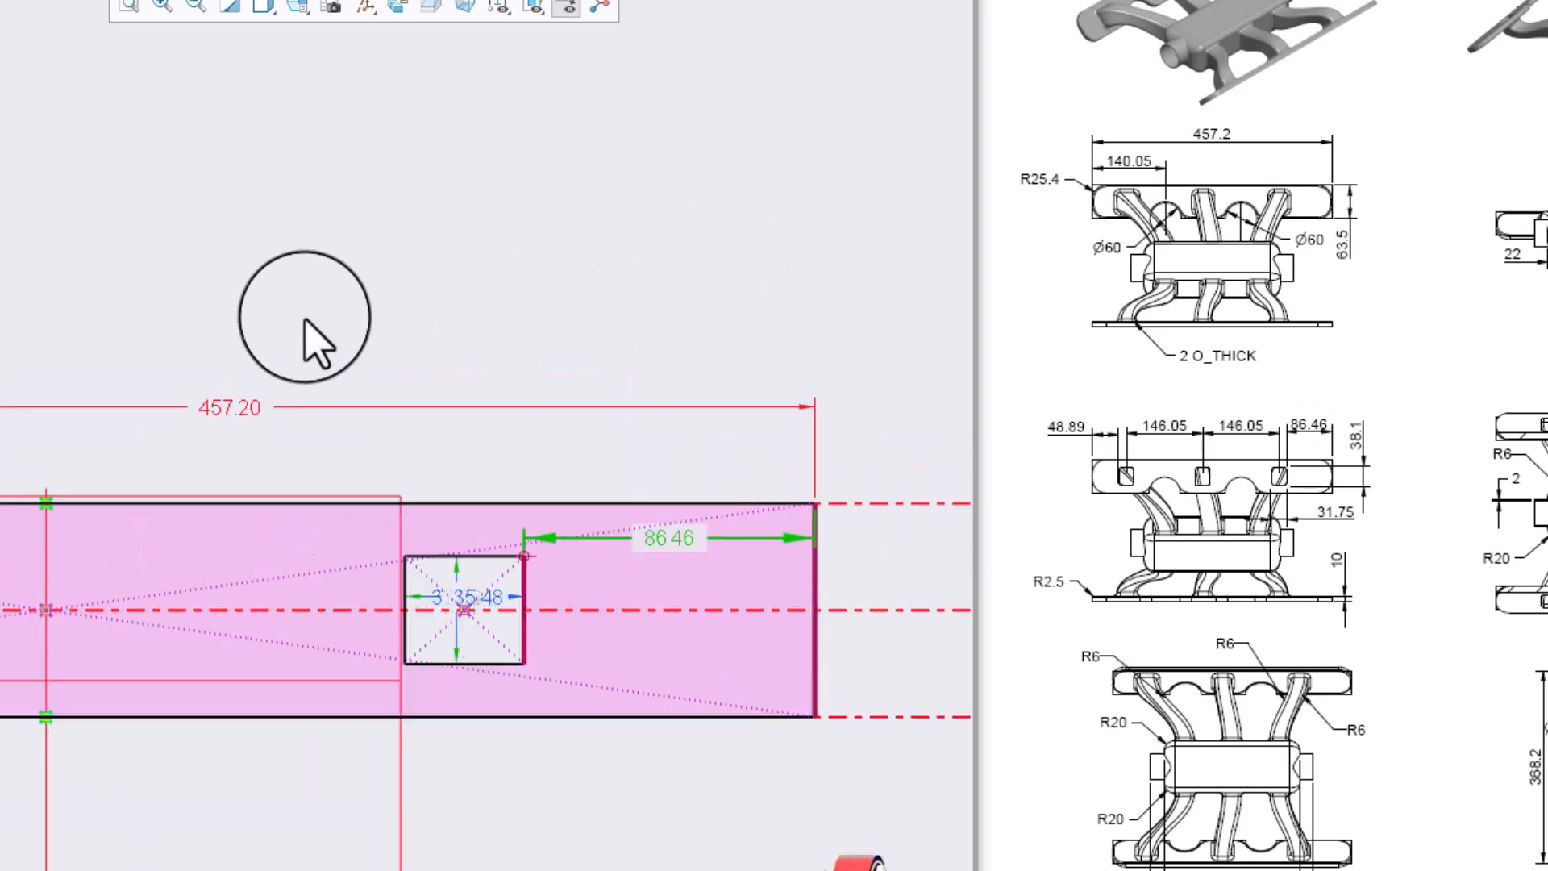
{"action": "left_click", "coordinate": [484, 609]}
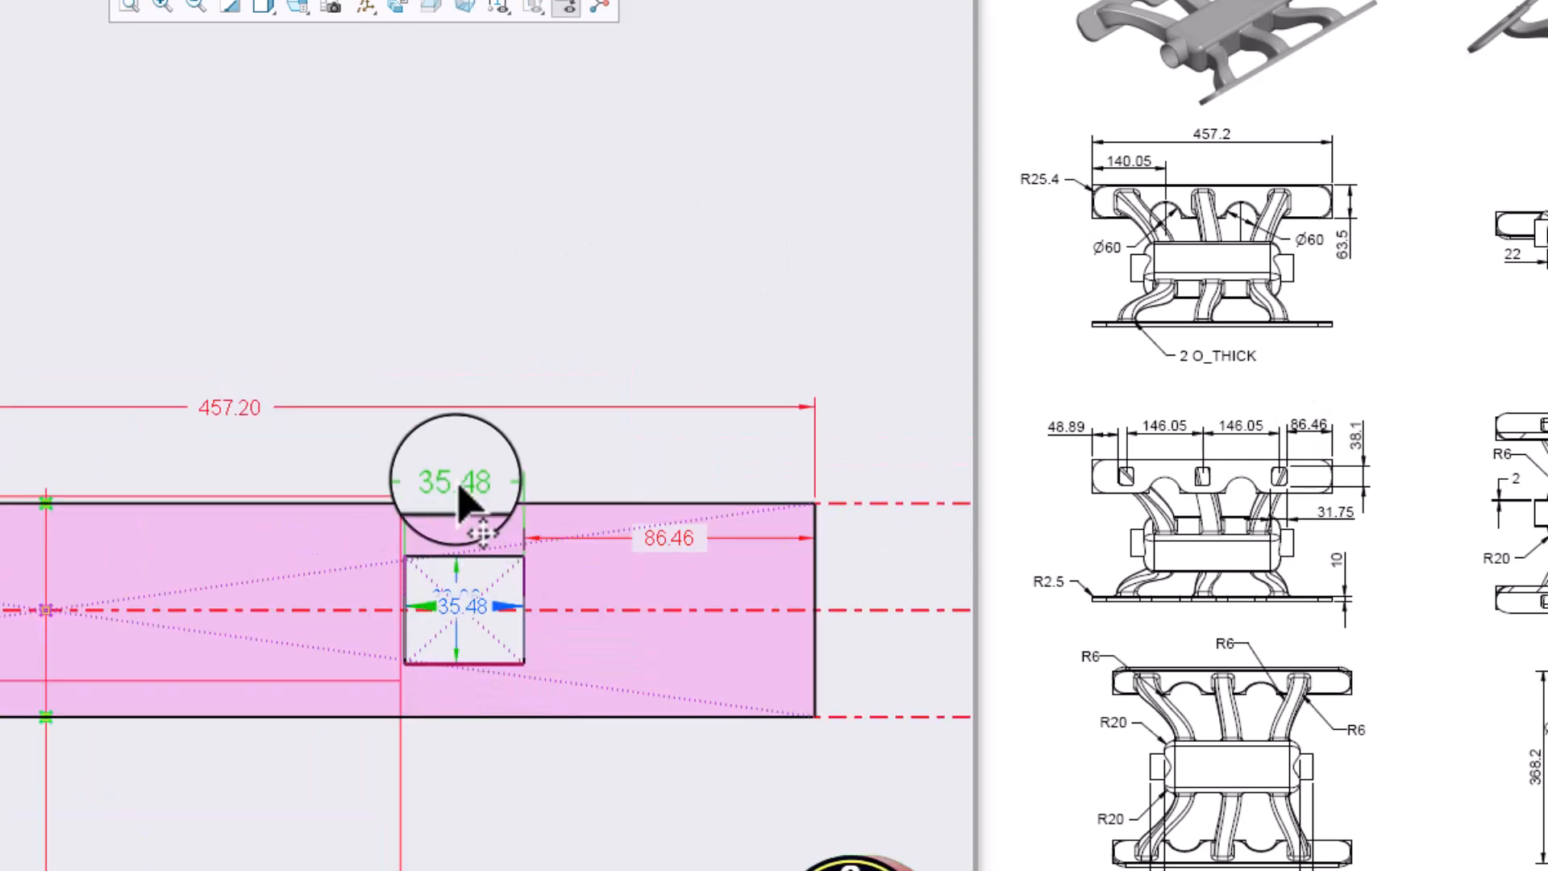
{"action": "left_click", "coordinate": [457, 455]}
{"action": "type", "text": "3"}
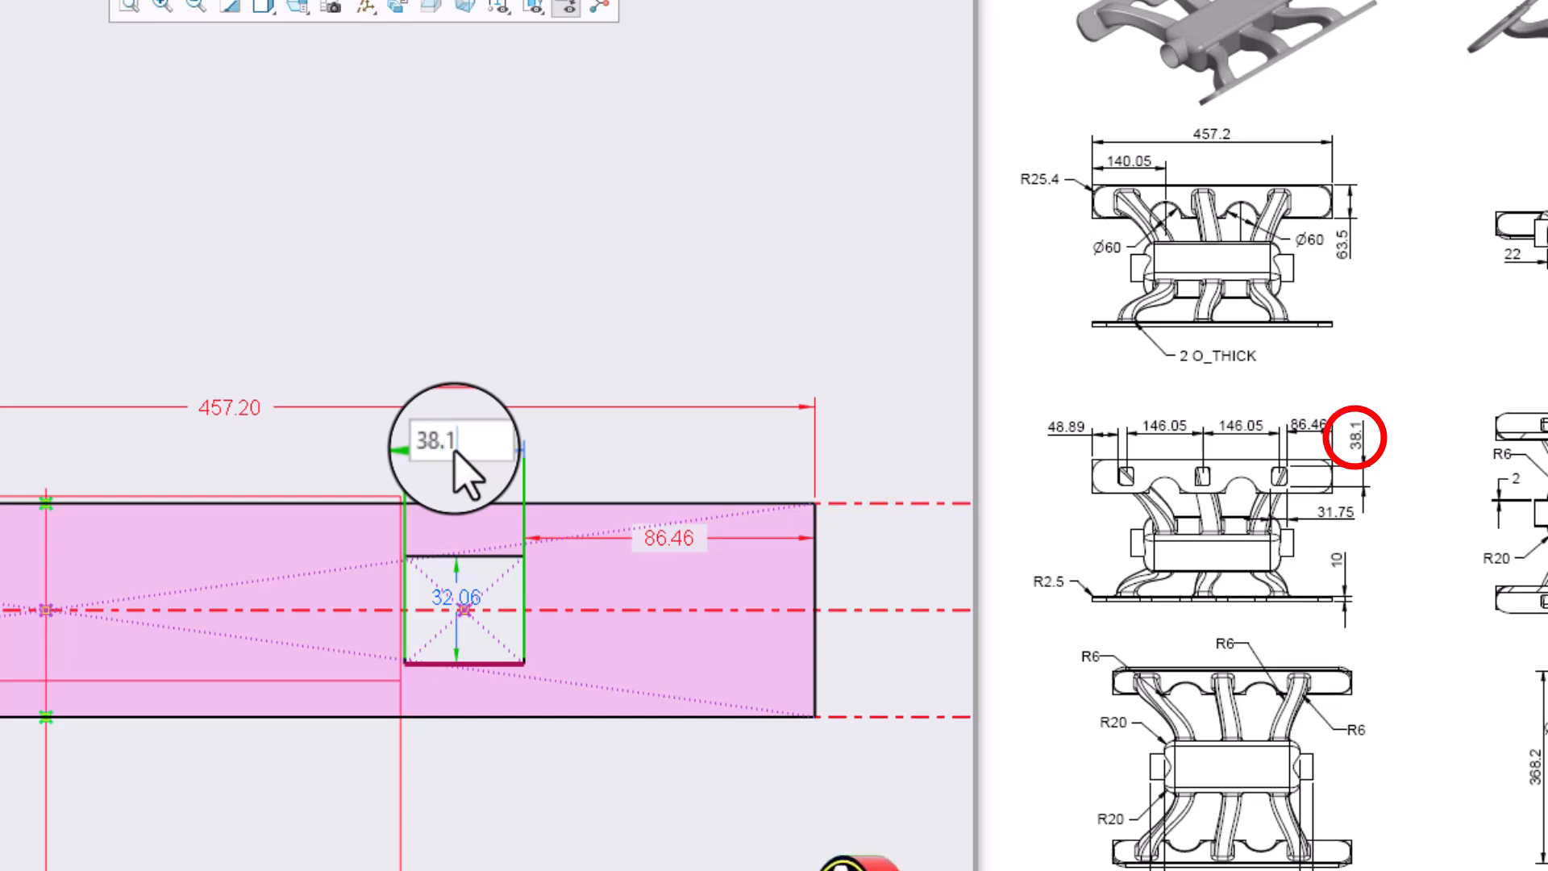
{"action": "type", "text": "8.1"}
{"action": "key", "text": "Return"}
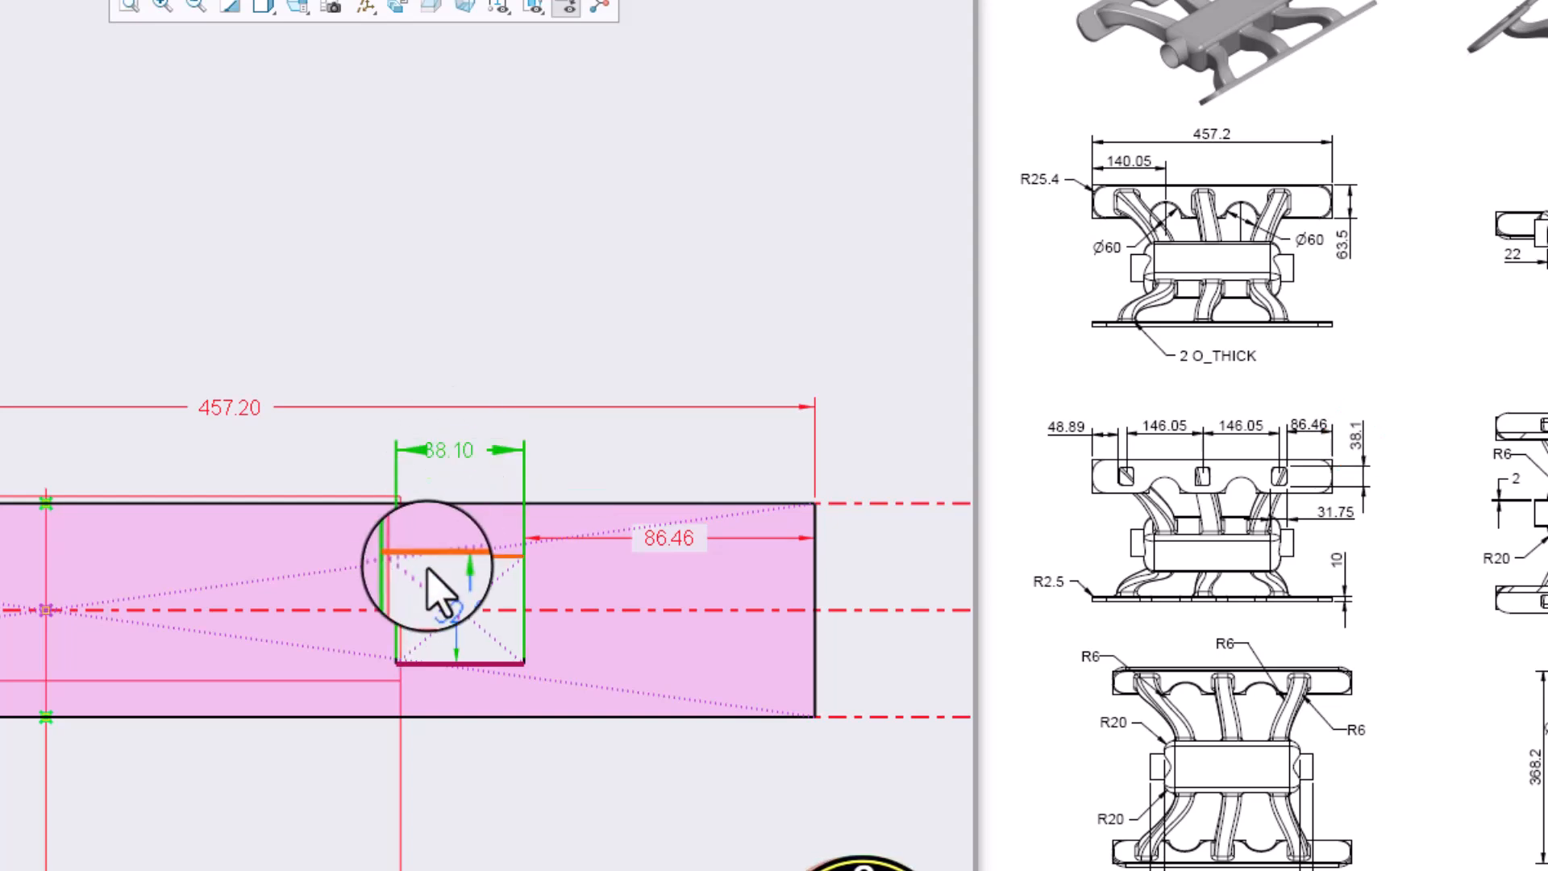
{"action": "left_click", "coordinate": [468, 625]}
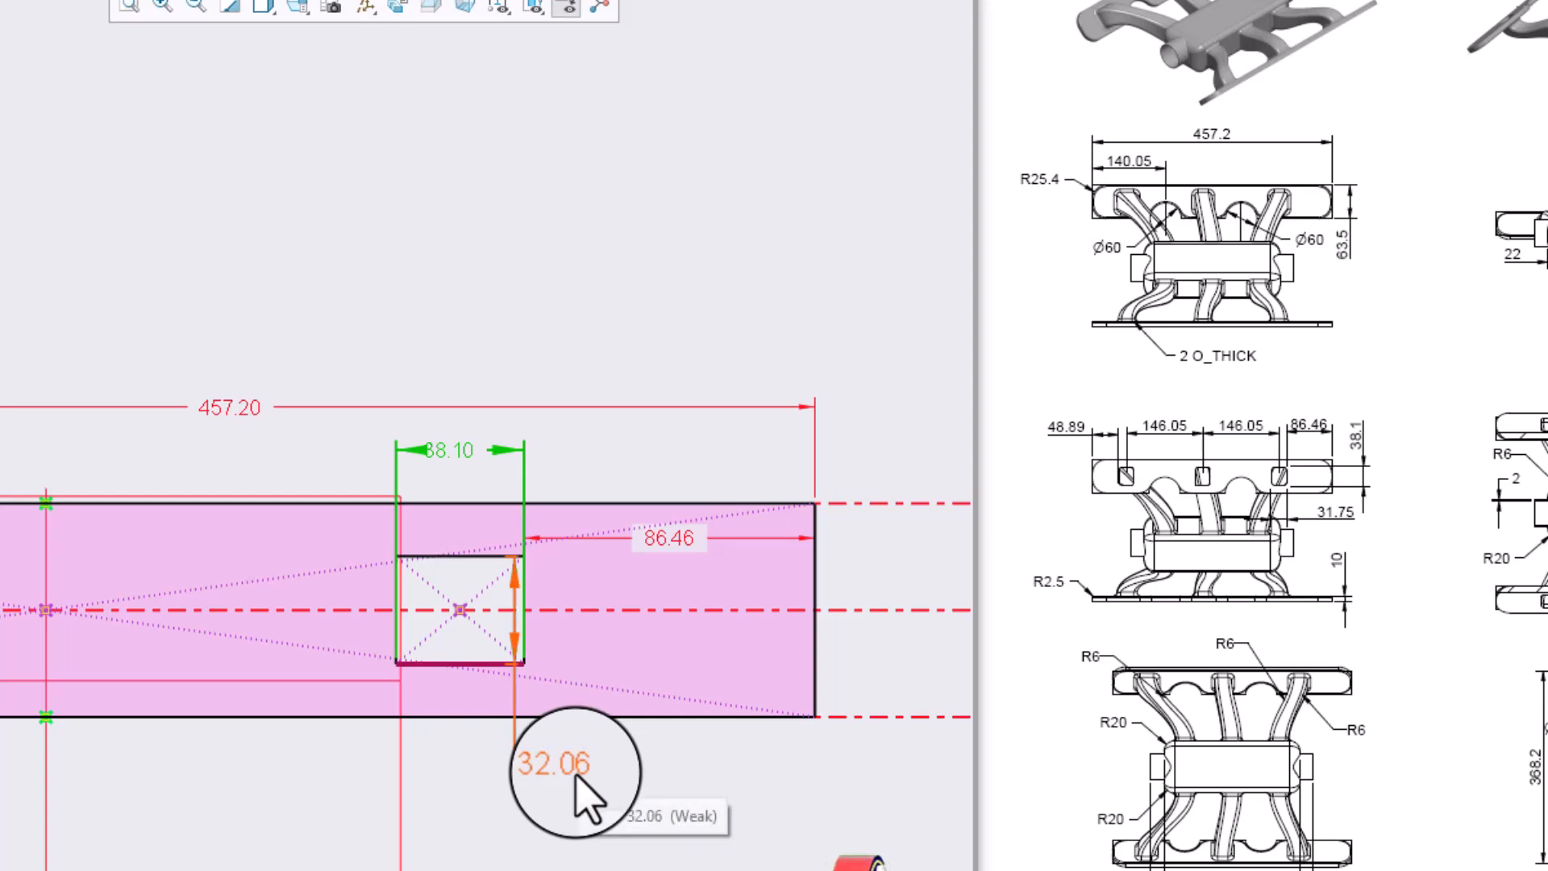
{"action": "left_click", "coordinate": [585, 794]}
{"action": "type", "text": "31.75"}
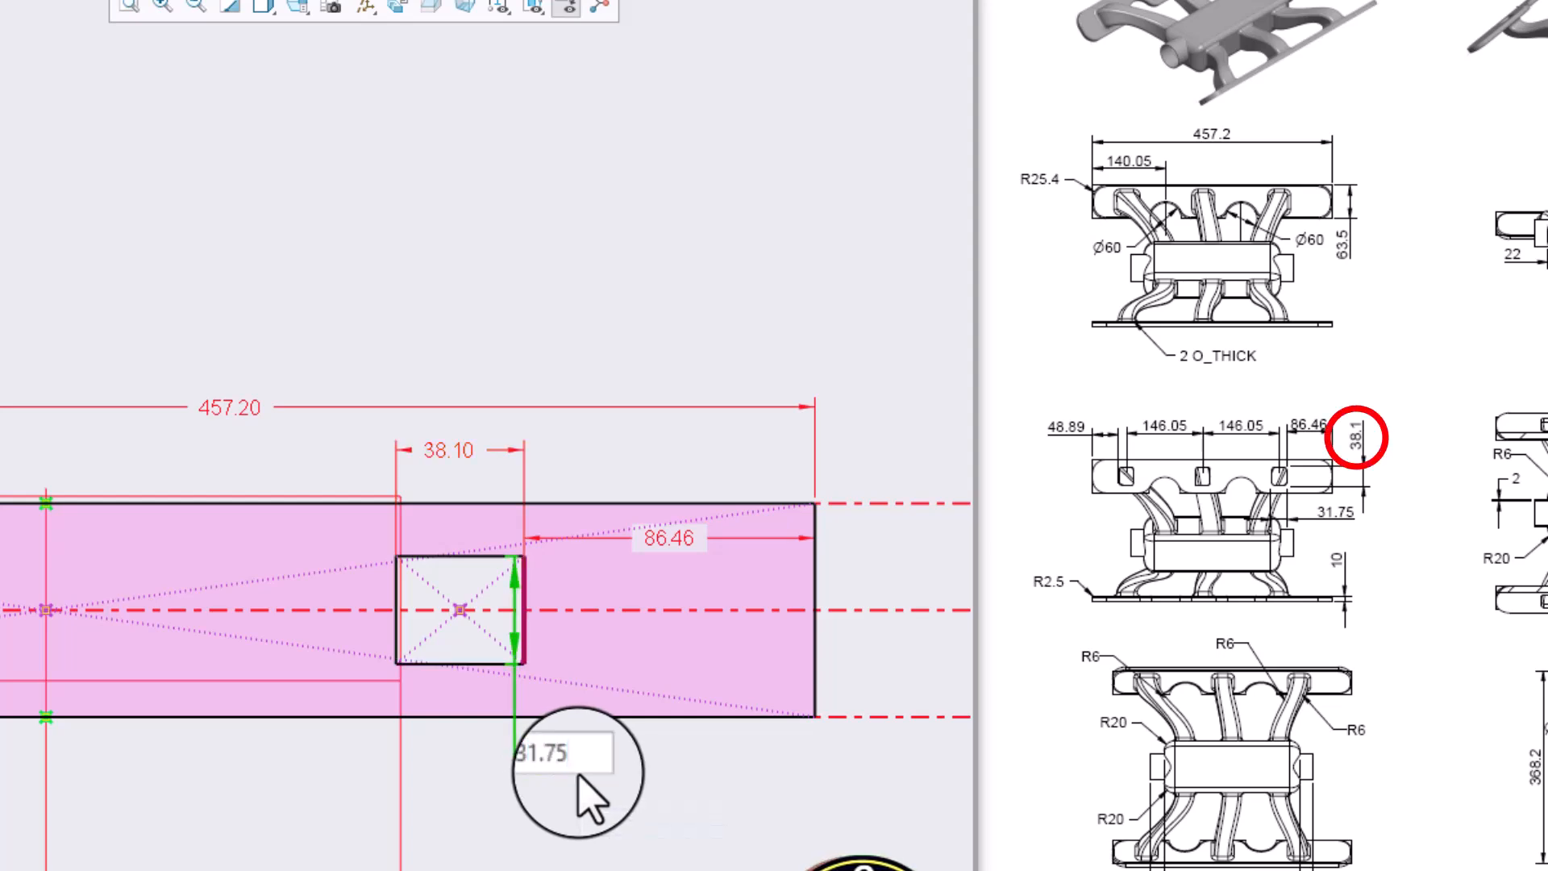
{"action": "key", "text": "Return"}
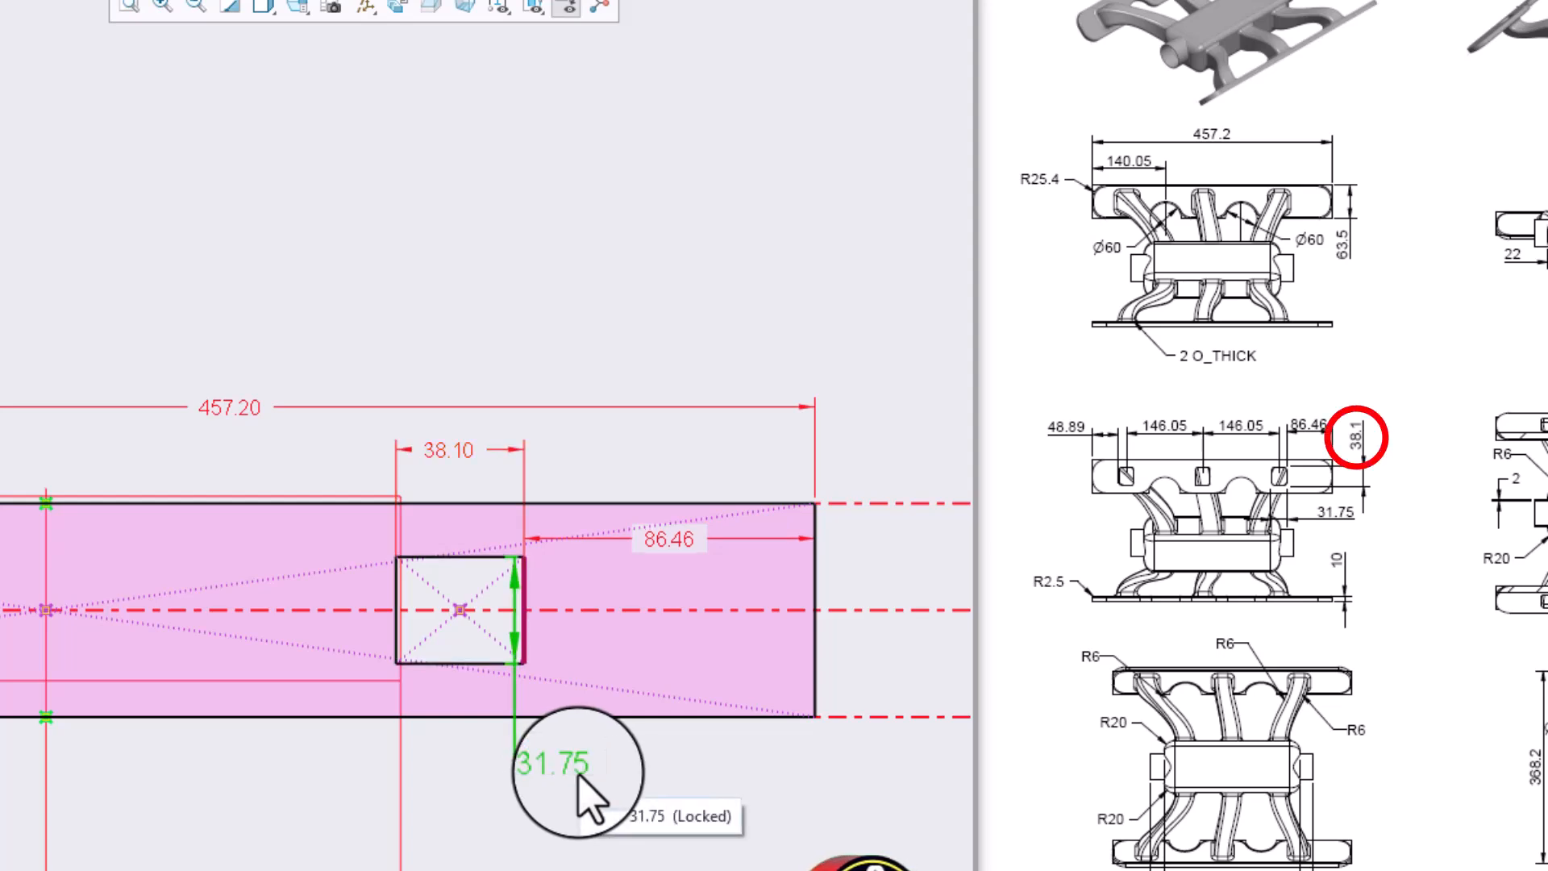
Dimension the center spacing between each pair of neighbouring port rectangles as 146.05.
{"action": "scroll", "coordinate": [578, 774], "scroll_direction": "up", "scroll_amount": 3}
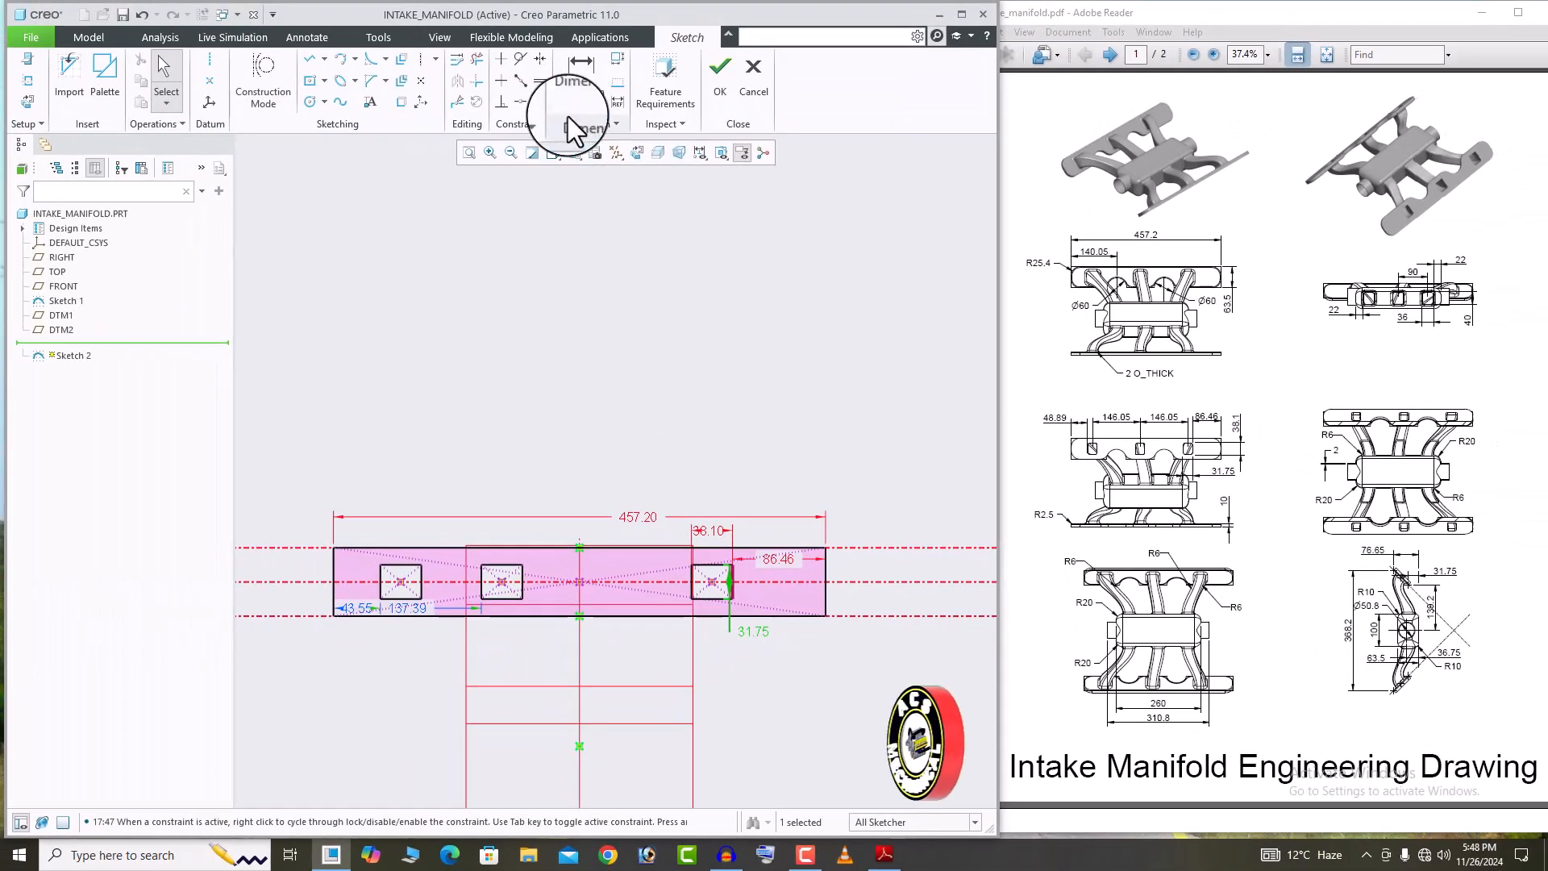
{"action": "left_click", "coordinate": [579, 90]}
{"action": "scroll", "coordinate": [625, 415], "scroll_direction": "down", "scroll_amount": 2}
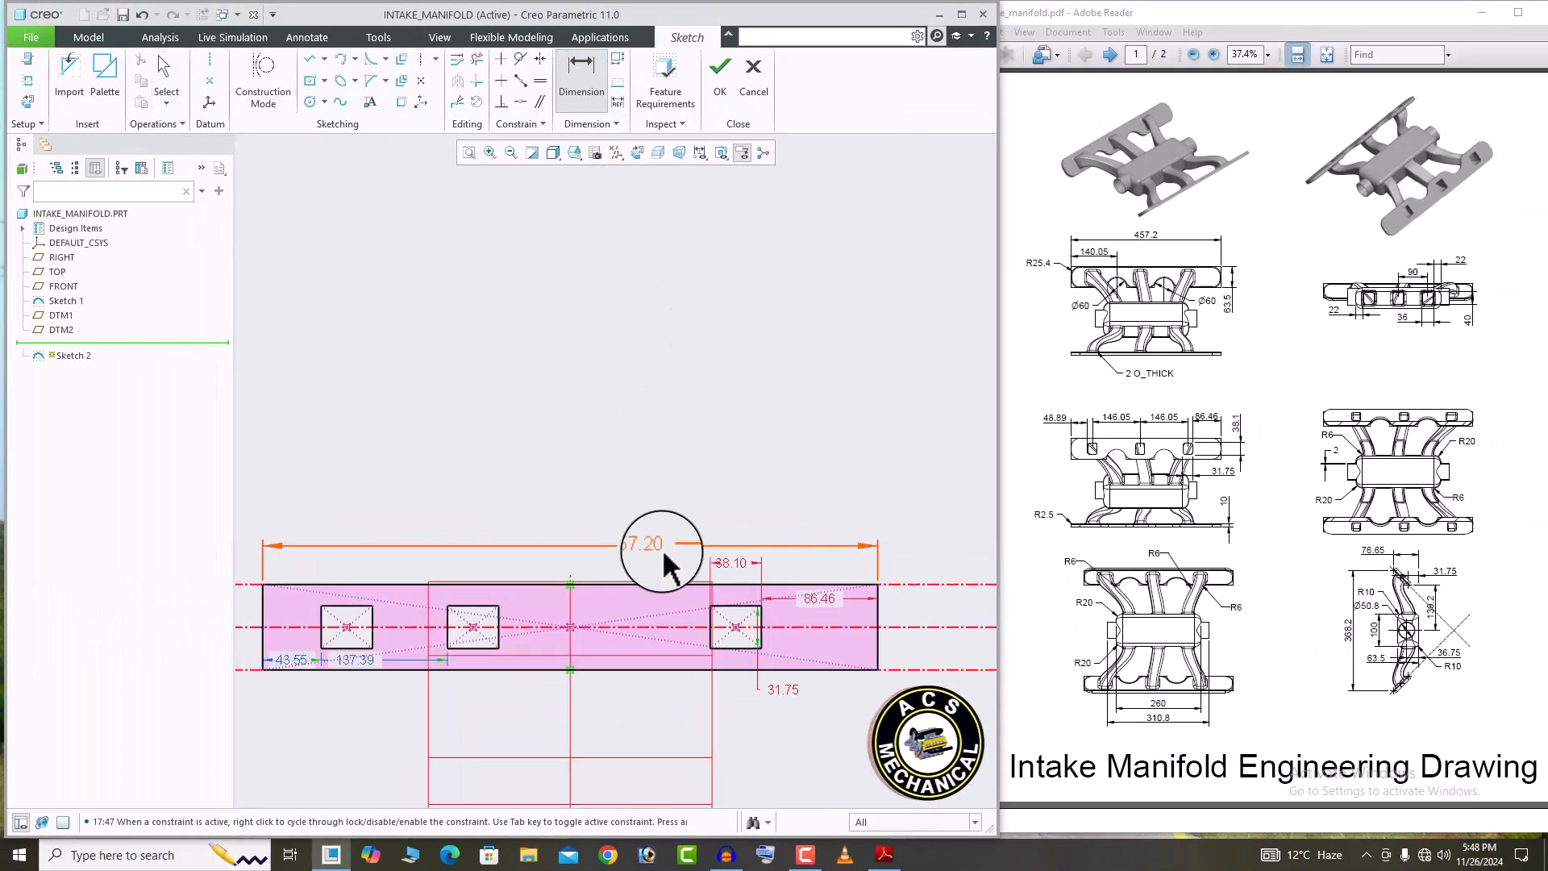
{"action": "left_click", "coordinate": [736, 628]}
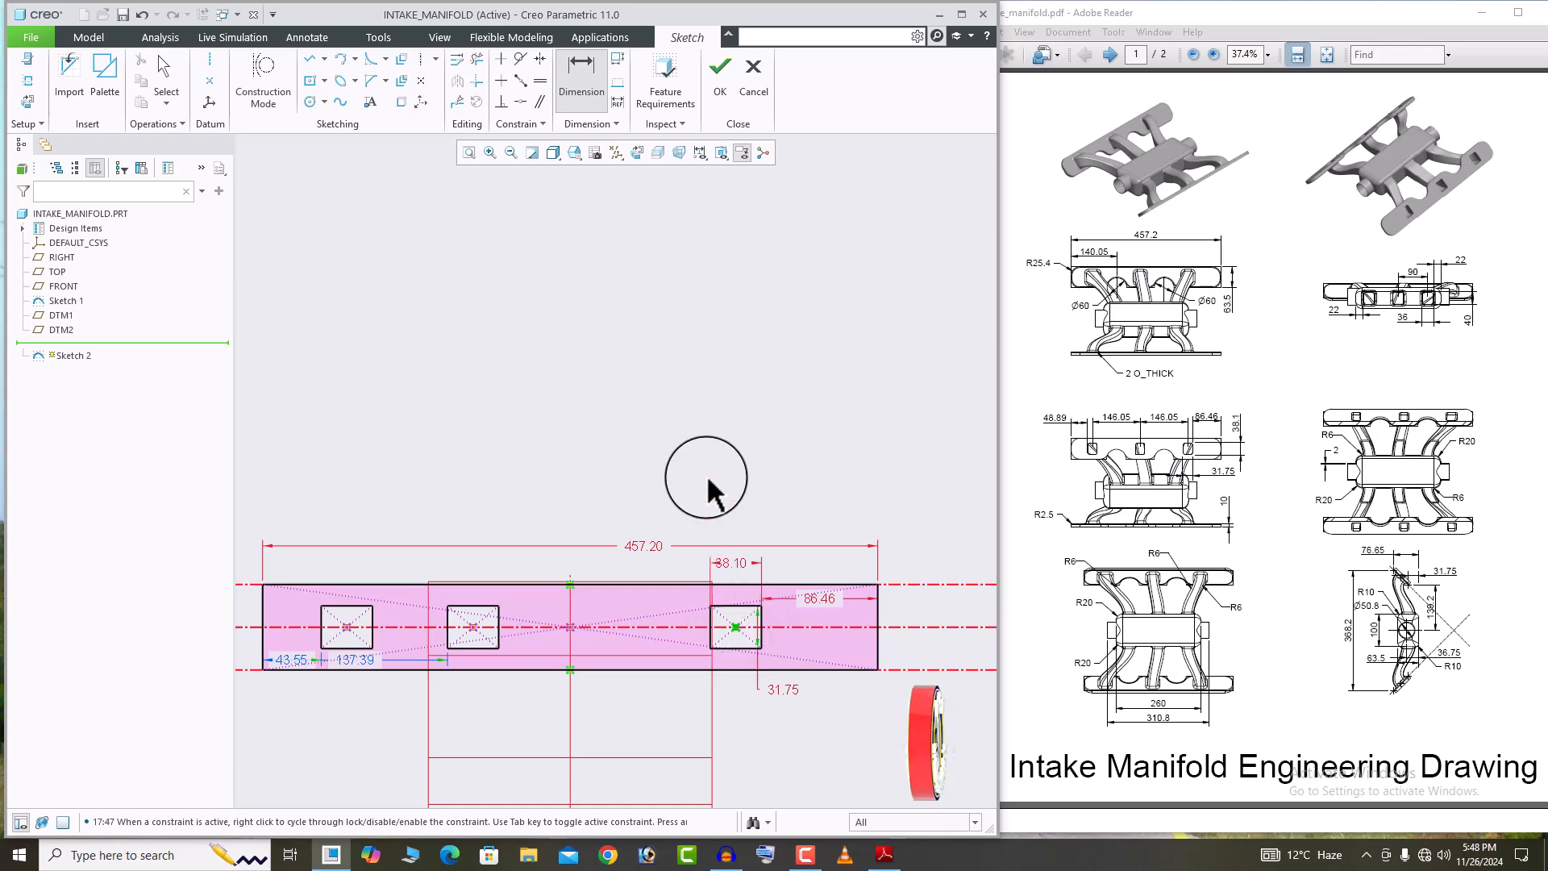
{"action": "left_click", "coordinate": [472, 628]}
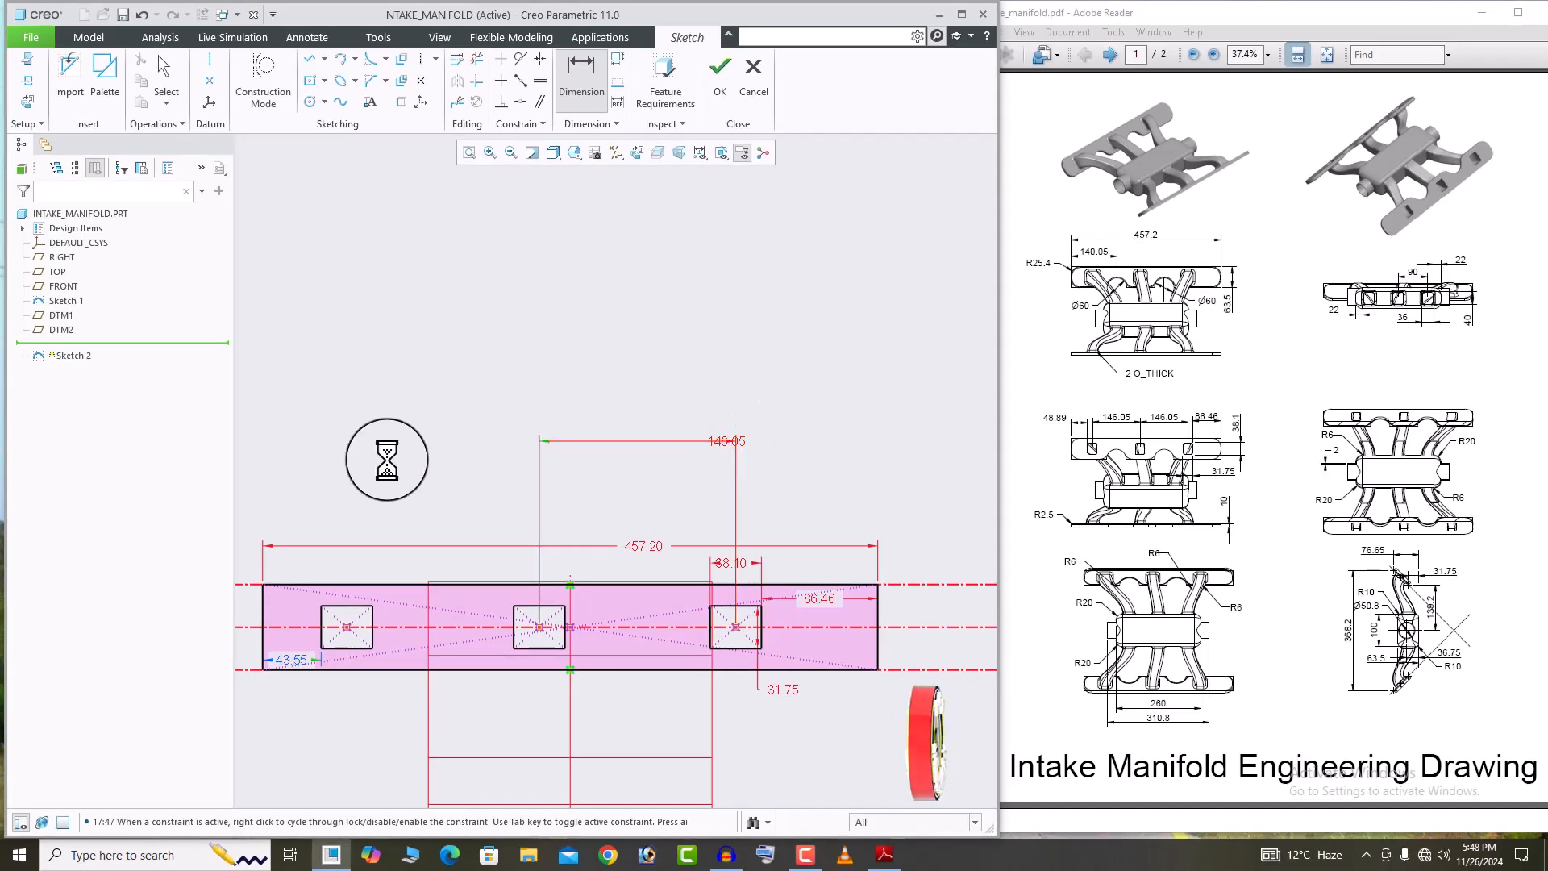
{"action": "left_click", "coordinate": [539, 628]}
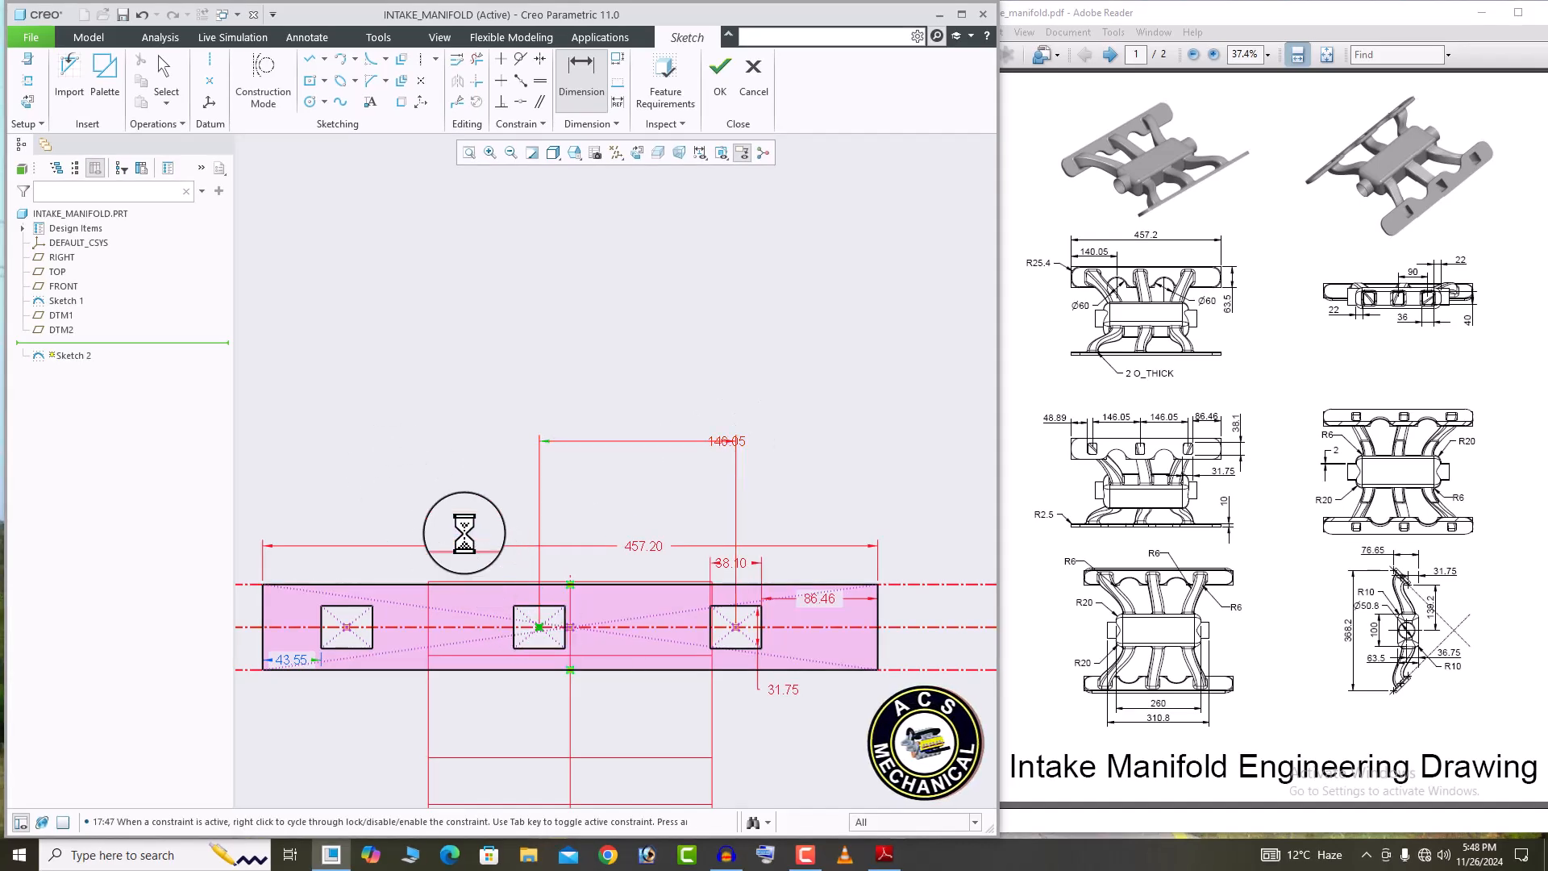
{"action": "left_click", "coordinate": [347, 627]}
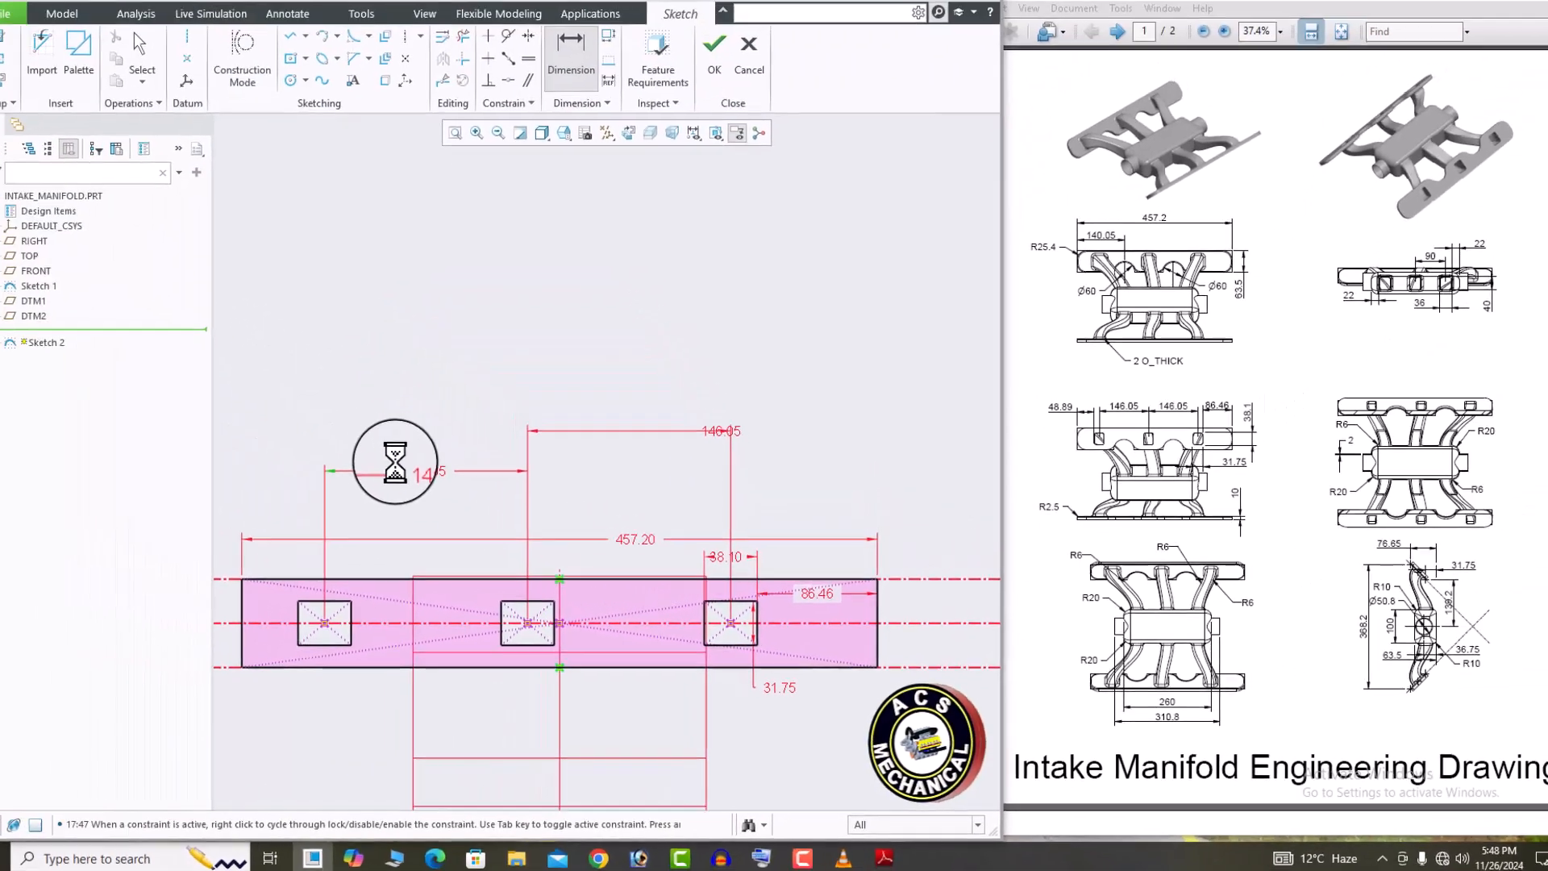
Draw two equal circles about 38 in diameter centered on the flange's lower edge, one in each gap between the ports.
{"action": "left_click", "coordinate": [310, 99]}
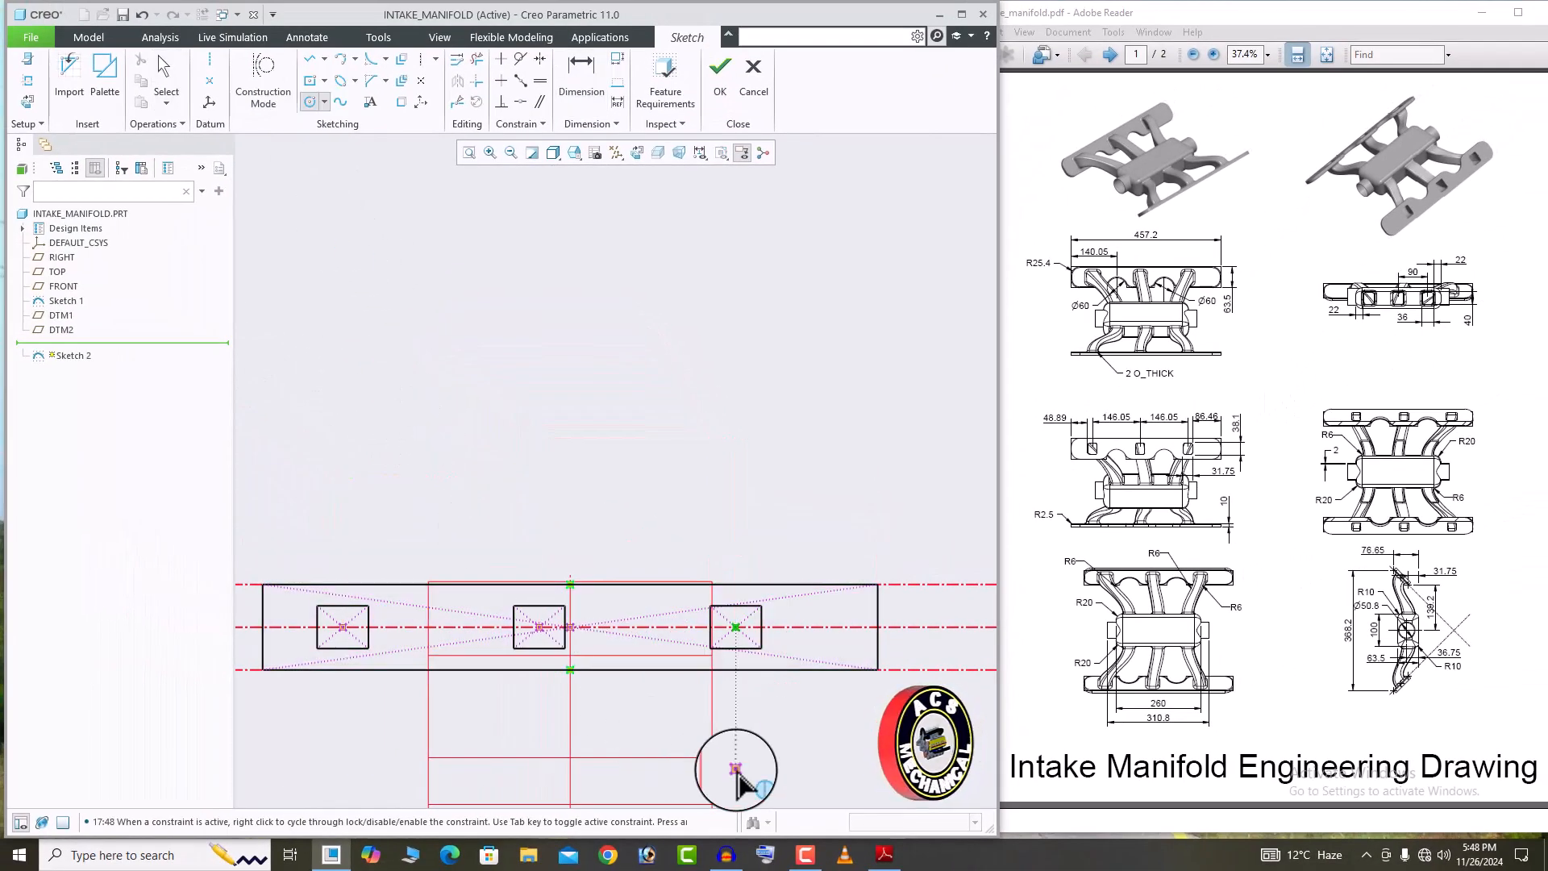
{"action": "scroll", "coordinate": [702, 736], "scroll_direction": "down", "scroll_amount": 2}
{"action": "left_click", "coordinate": [633, 653]}
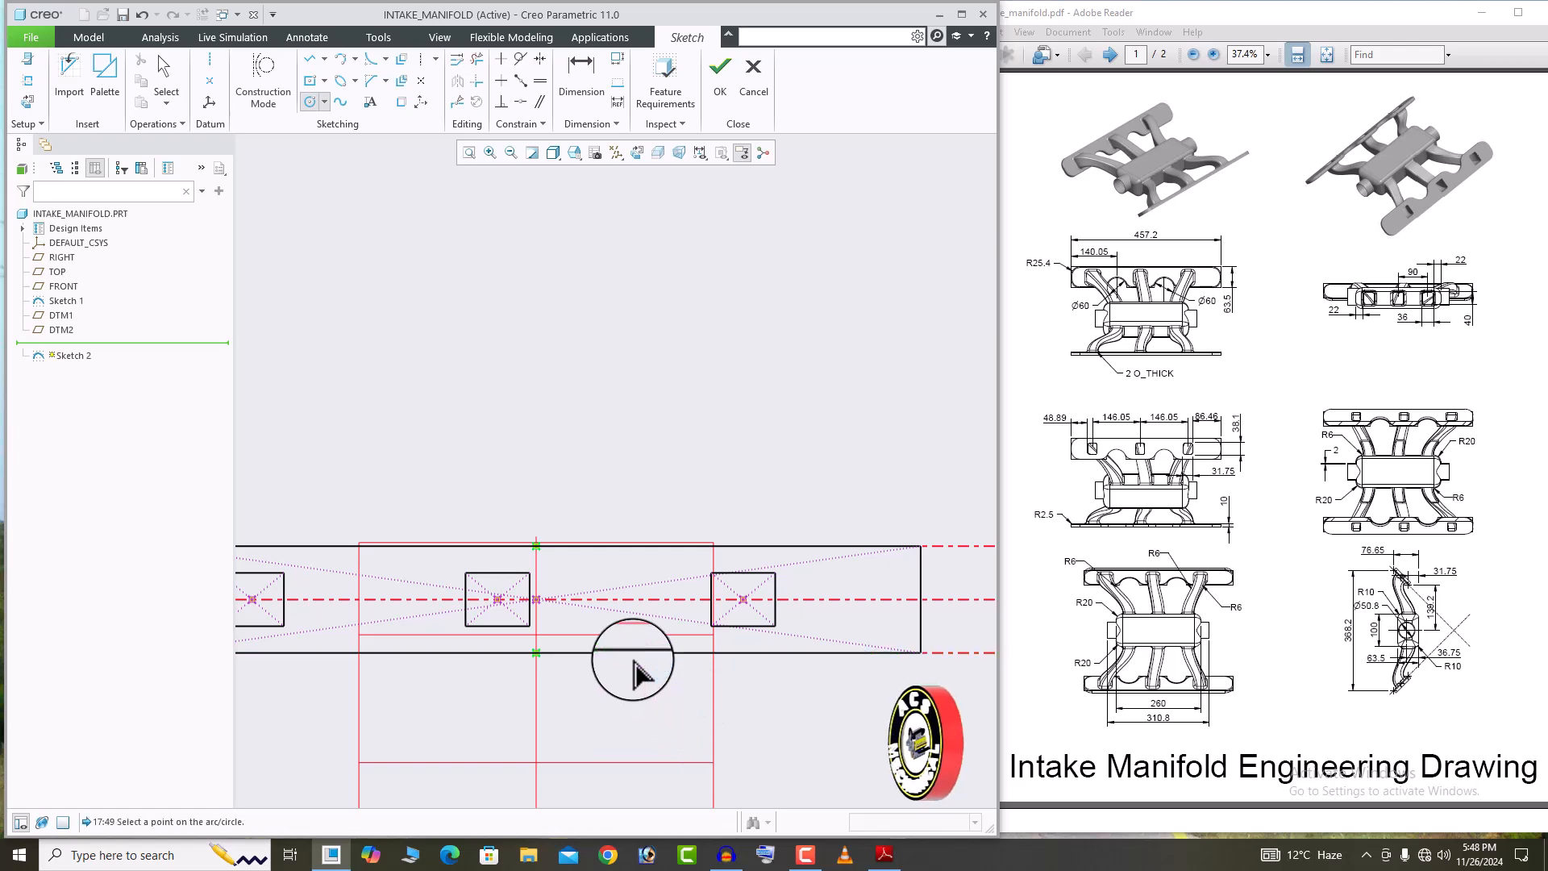
{"action": "left_click", "coordinate": [641, 686]}
{"action": "scroll", "coordinate": [641, 687], "scroll_direction": "up", "scroll_amount": 1}
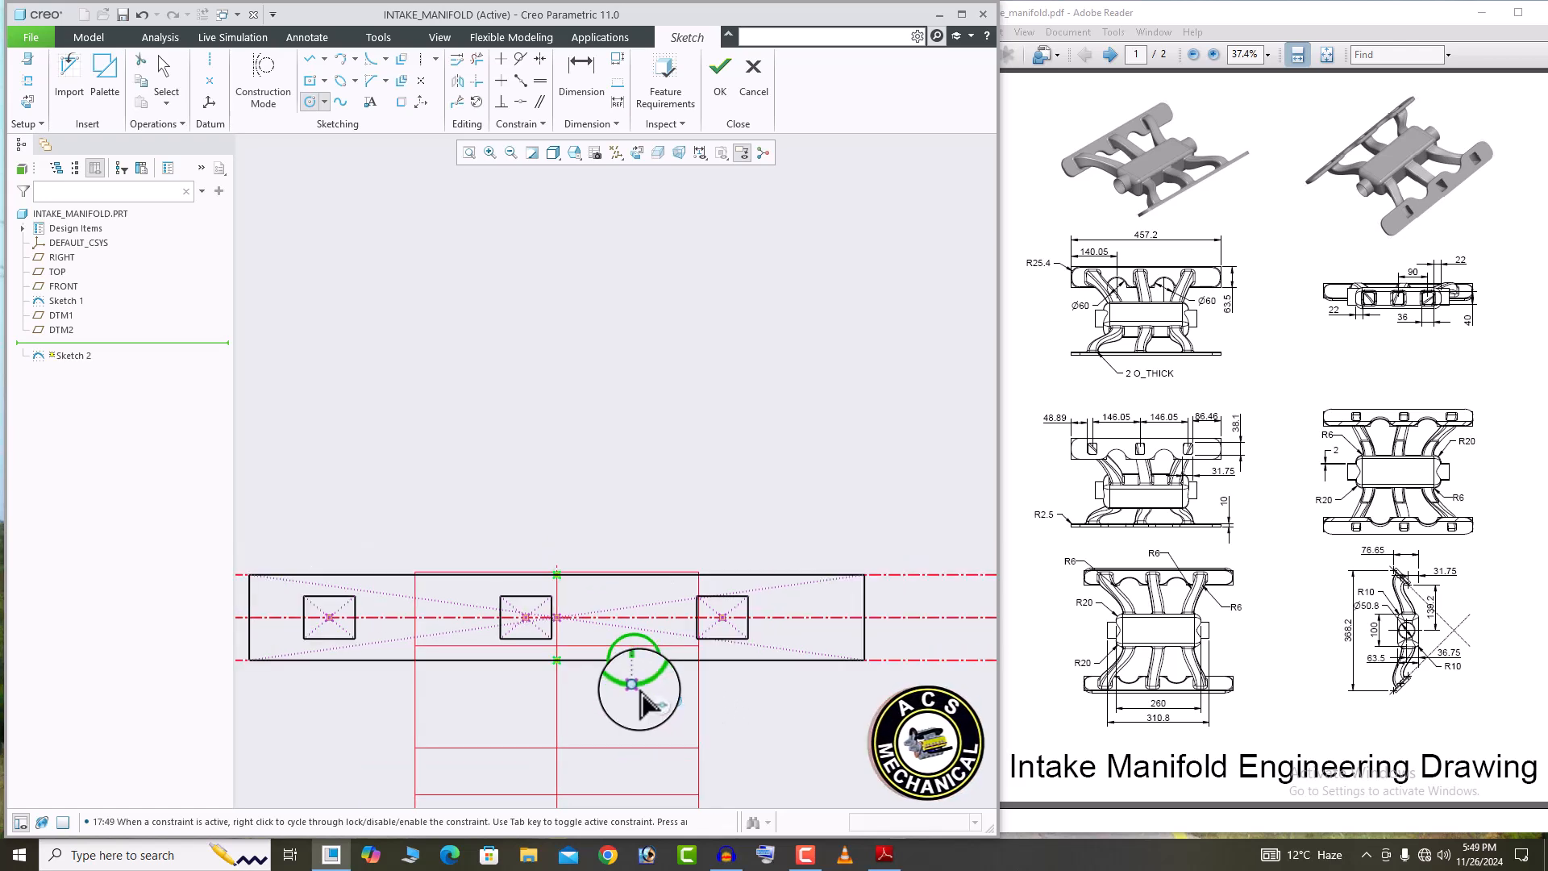
{"action": "left_click", "coordinate": [423, 659]}
{"action": "left_click", "coordinate": [424, 684]}
{"action": "middle_click", "coordinate": [433, 671]}
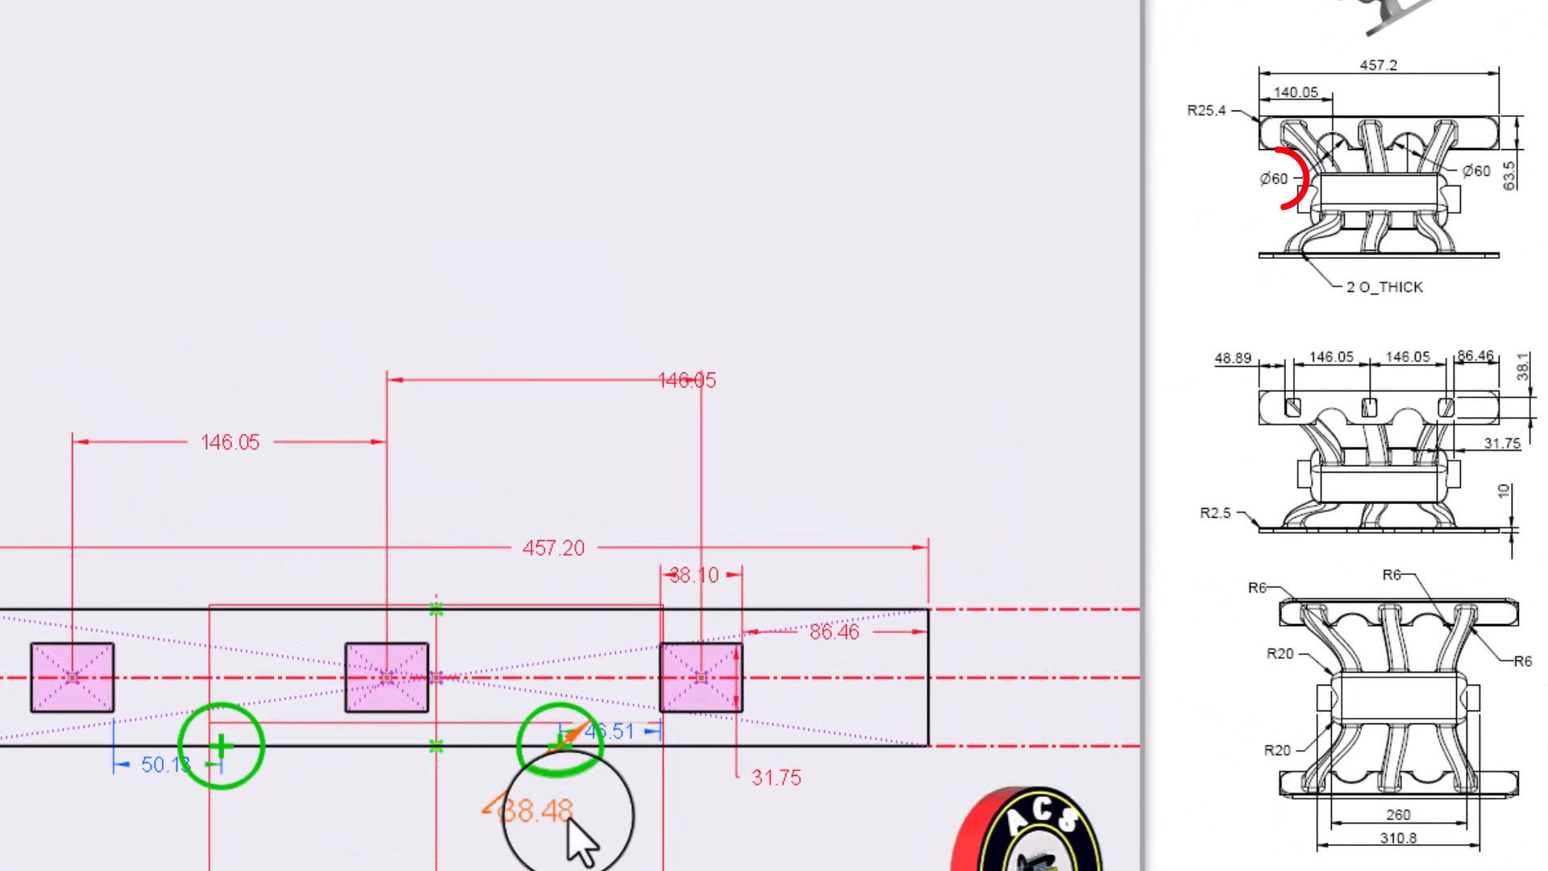
Set the diameter of the two equal circles to 60.
{"action": "double_click", "coordinate": [639, 706]}
{"action": "key", "text": "BackSpace"}
{"action": "type", "text": "60"}
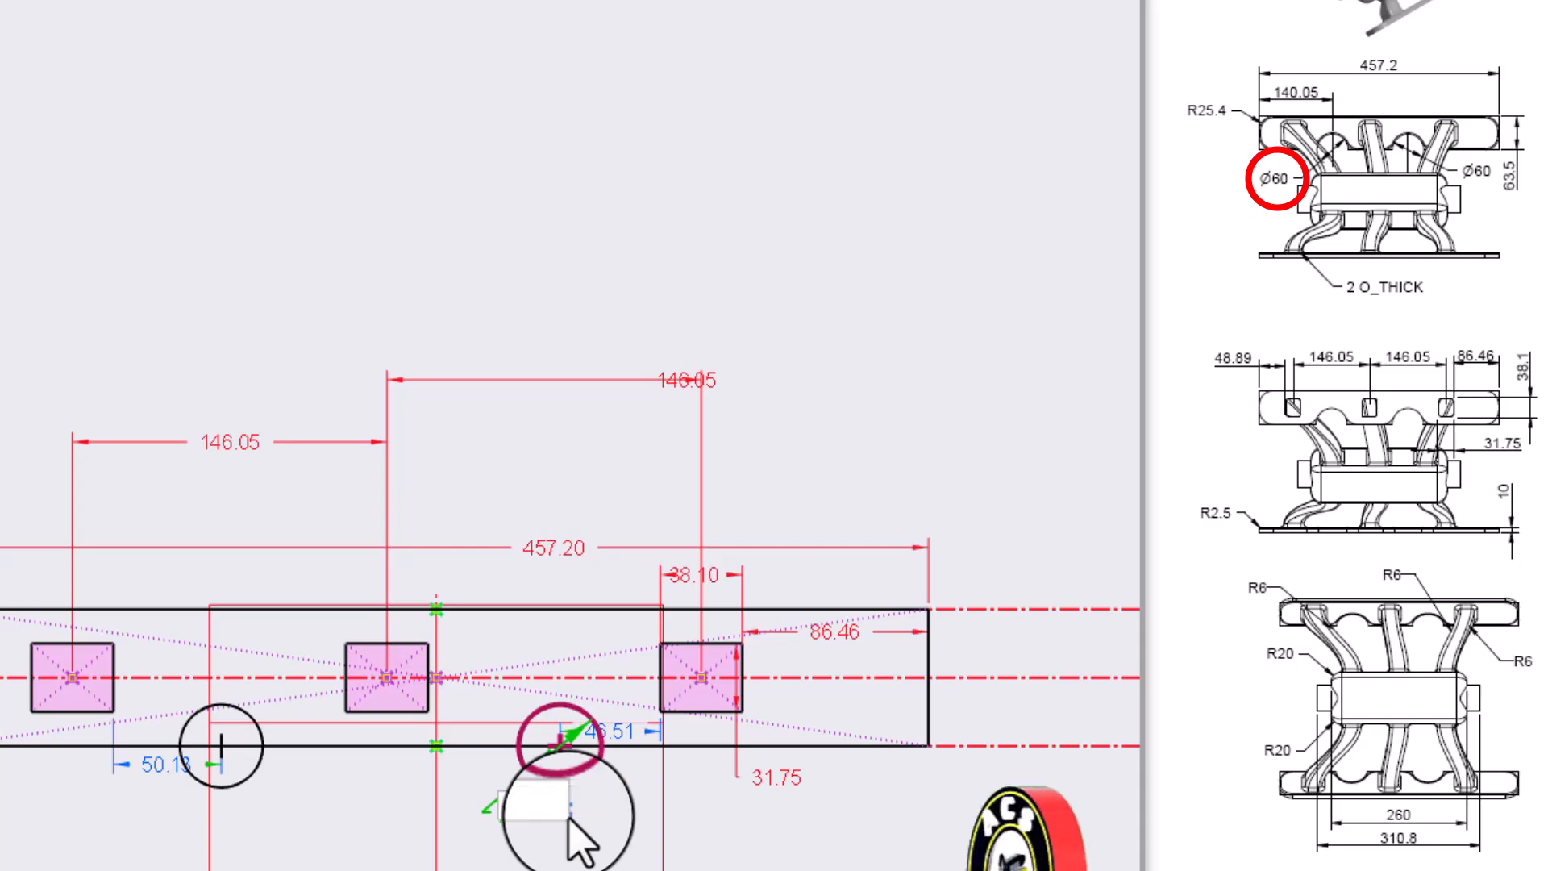
{"action": "key", "text": "Return"}
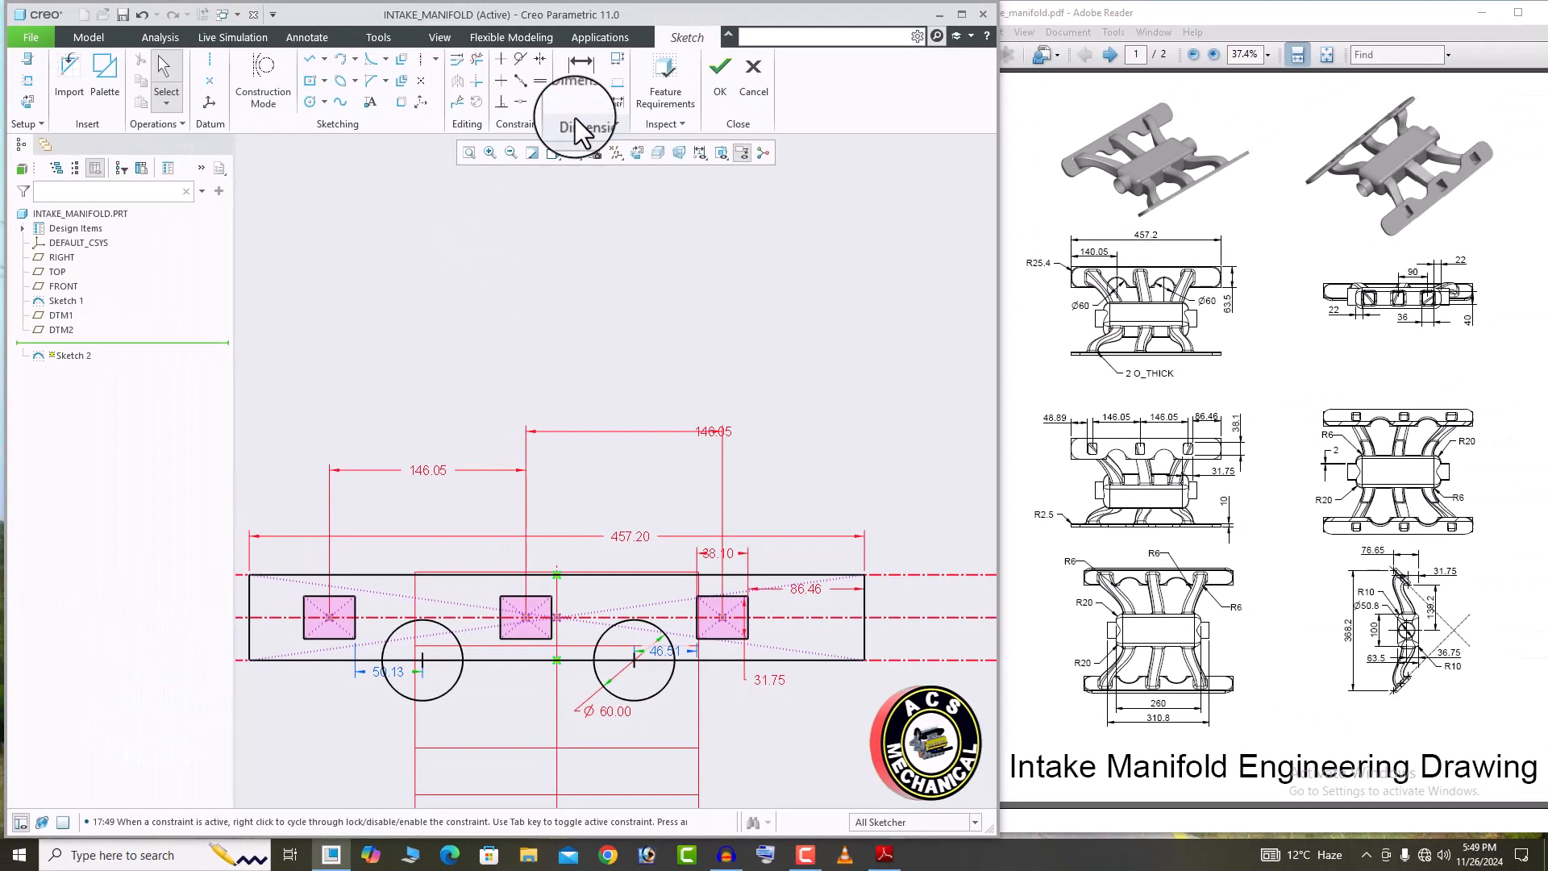
Dimension the right circle's center horizontally from the rightmost port's center as 73.03, half of 146.05.
{"action": "left_click", "coordinate": [583, 79]}
{"action": "scroll", "coordinate": [611, 538], "scroll_direction": "down", "scroll_amount": 1}
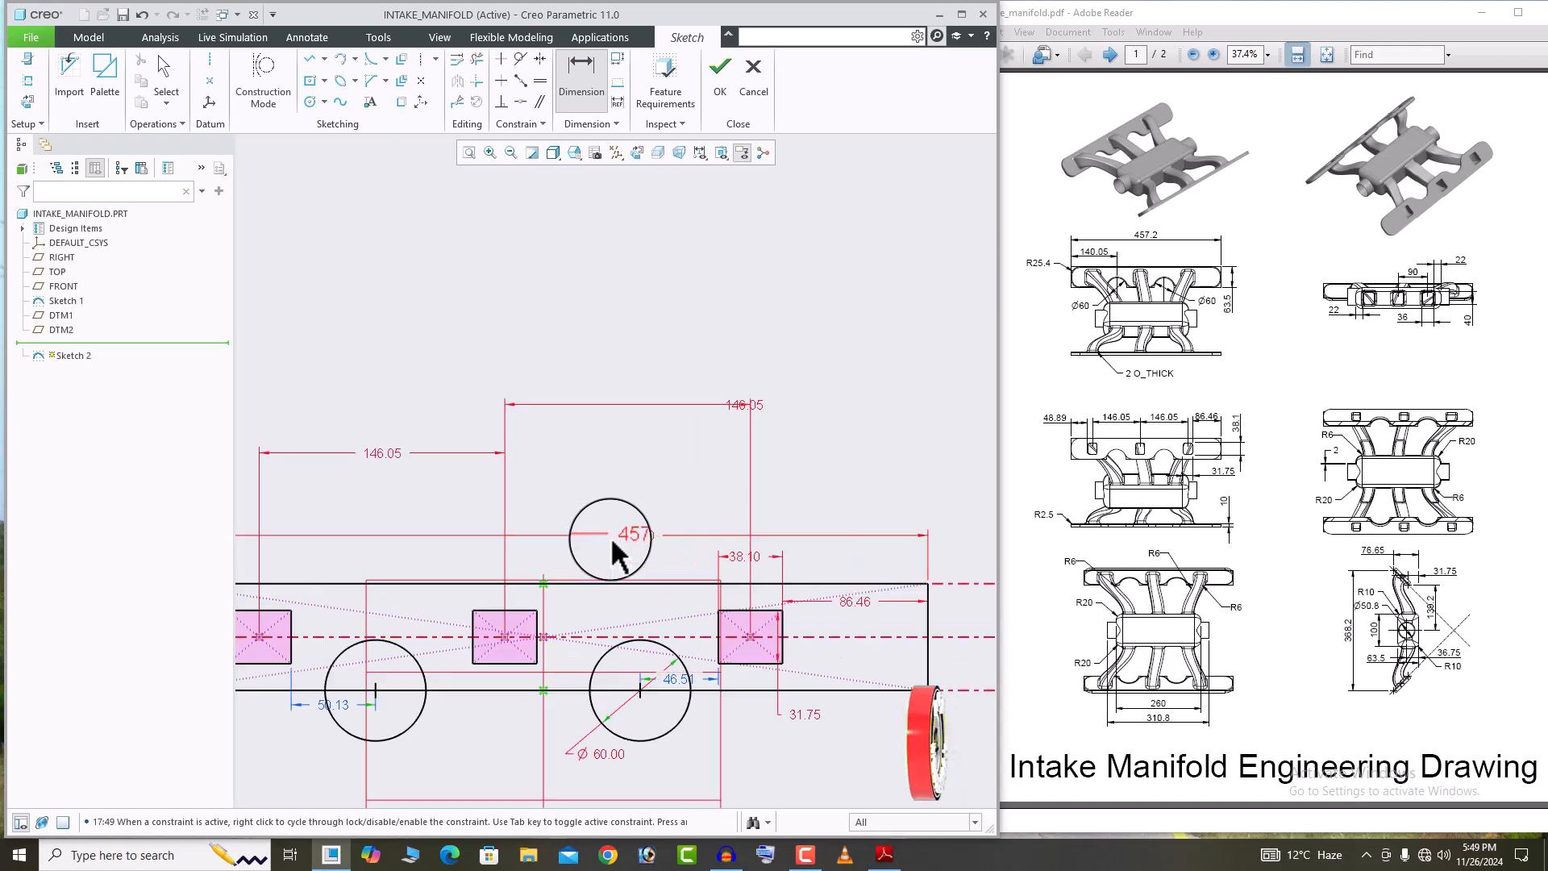
{"action": "left_click", "coordinate": [752, 637]}
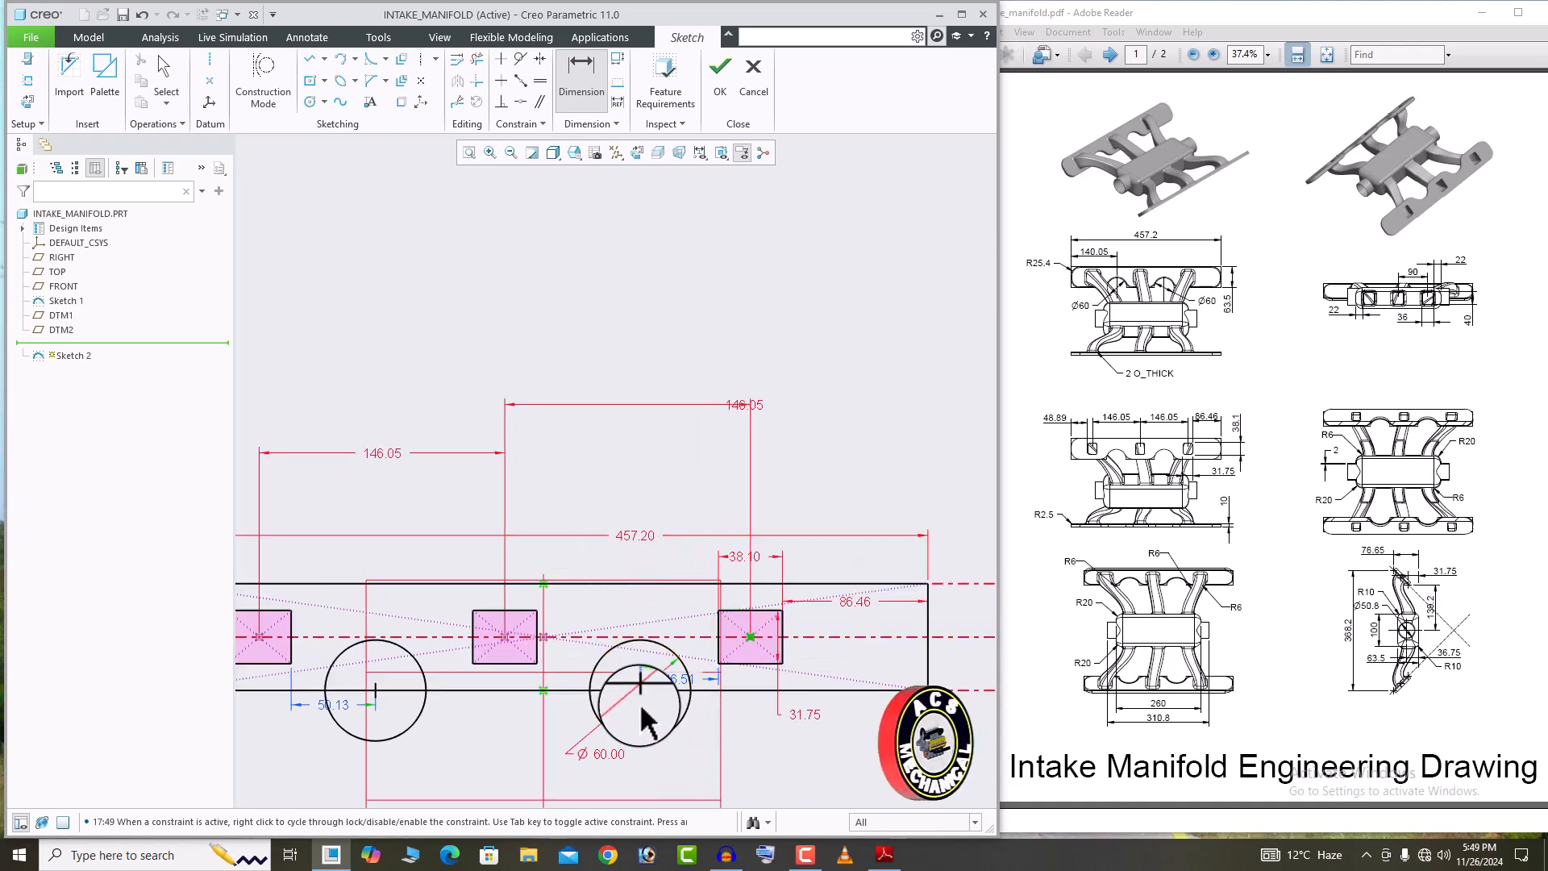
{"action": "left_click", "coordinate": [655, 740]}
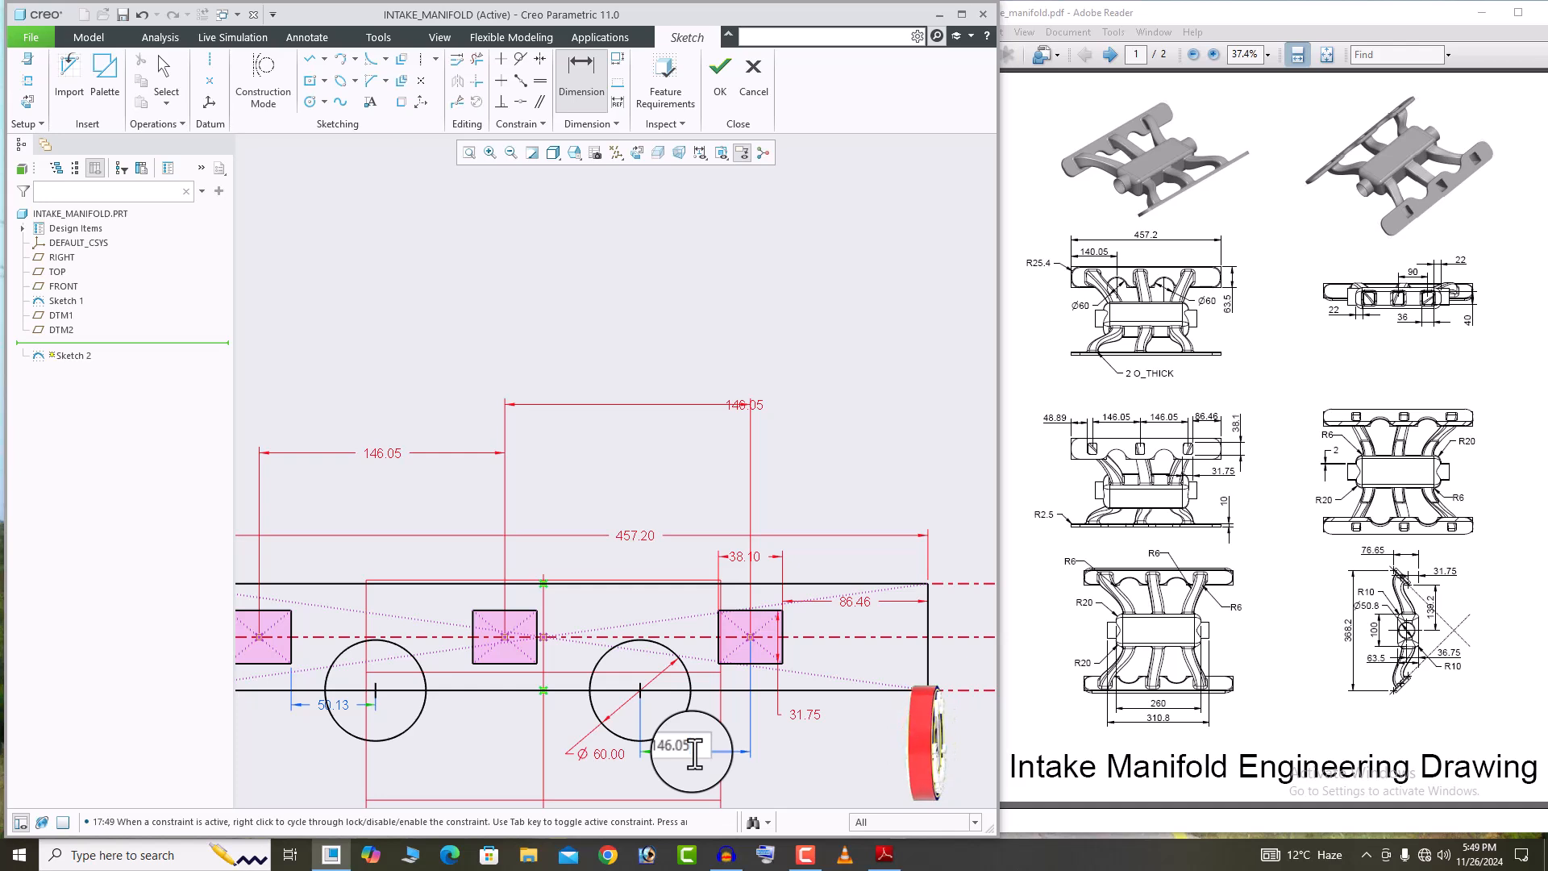
{"action": "key", "text": "Return"}
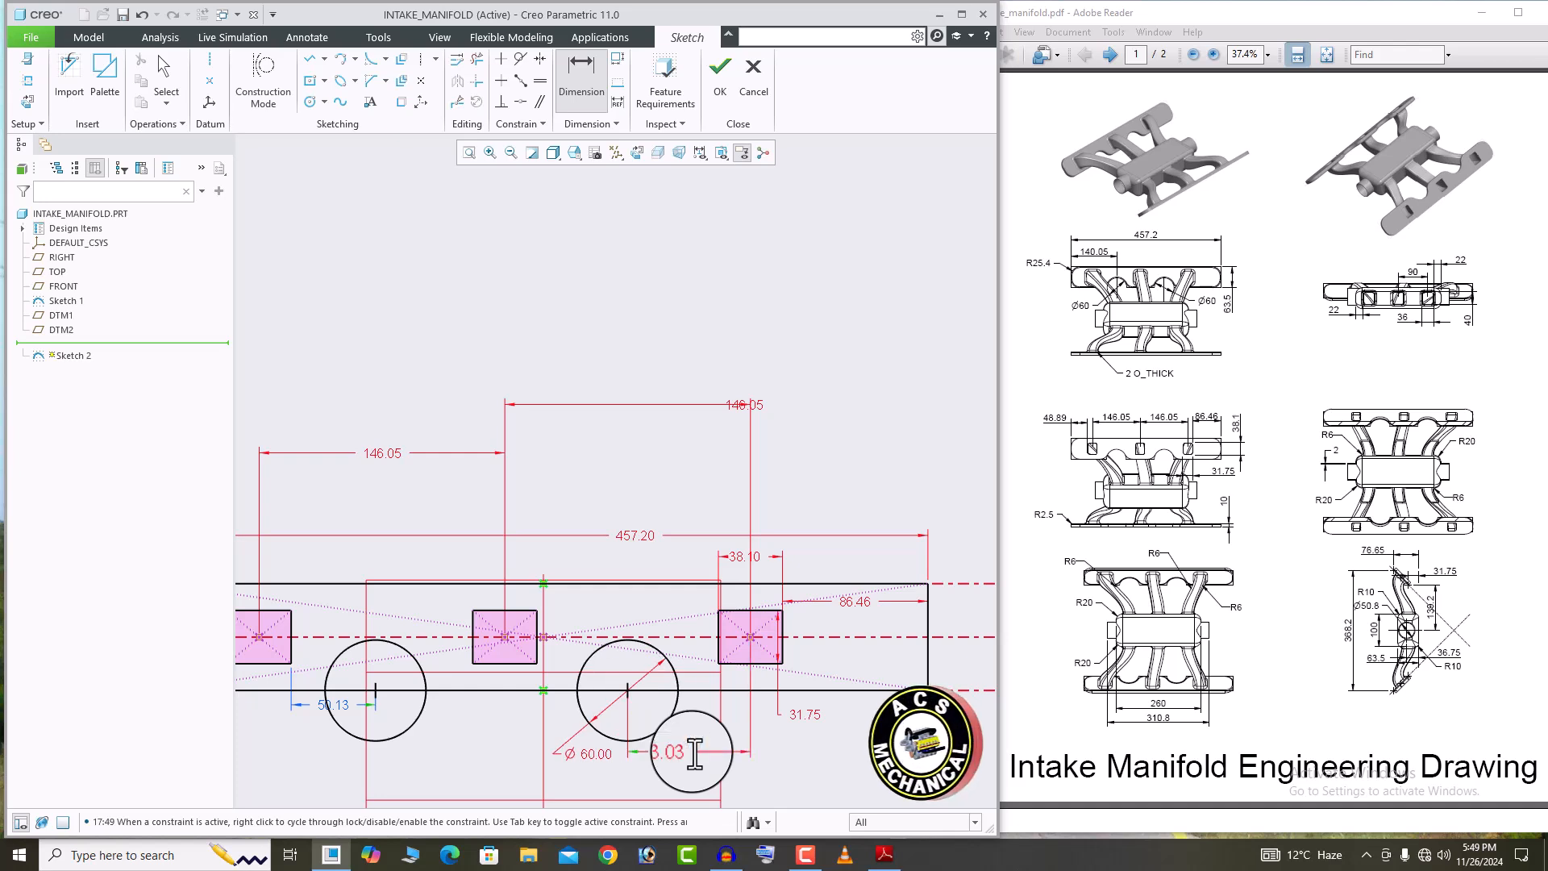
Dimension the left circle's center horizontally from the middle port's center as 73.03, half of 146.05.
{"action": "scroll", "coordinate": [524, 654], "scroll_direction": "up", "scroll_amount": 1}
{"action": "scroll", "coordinate": [425, 647], "scroll_direction": "down", "scroll_amount": 1}
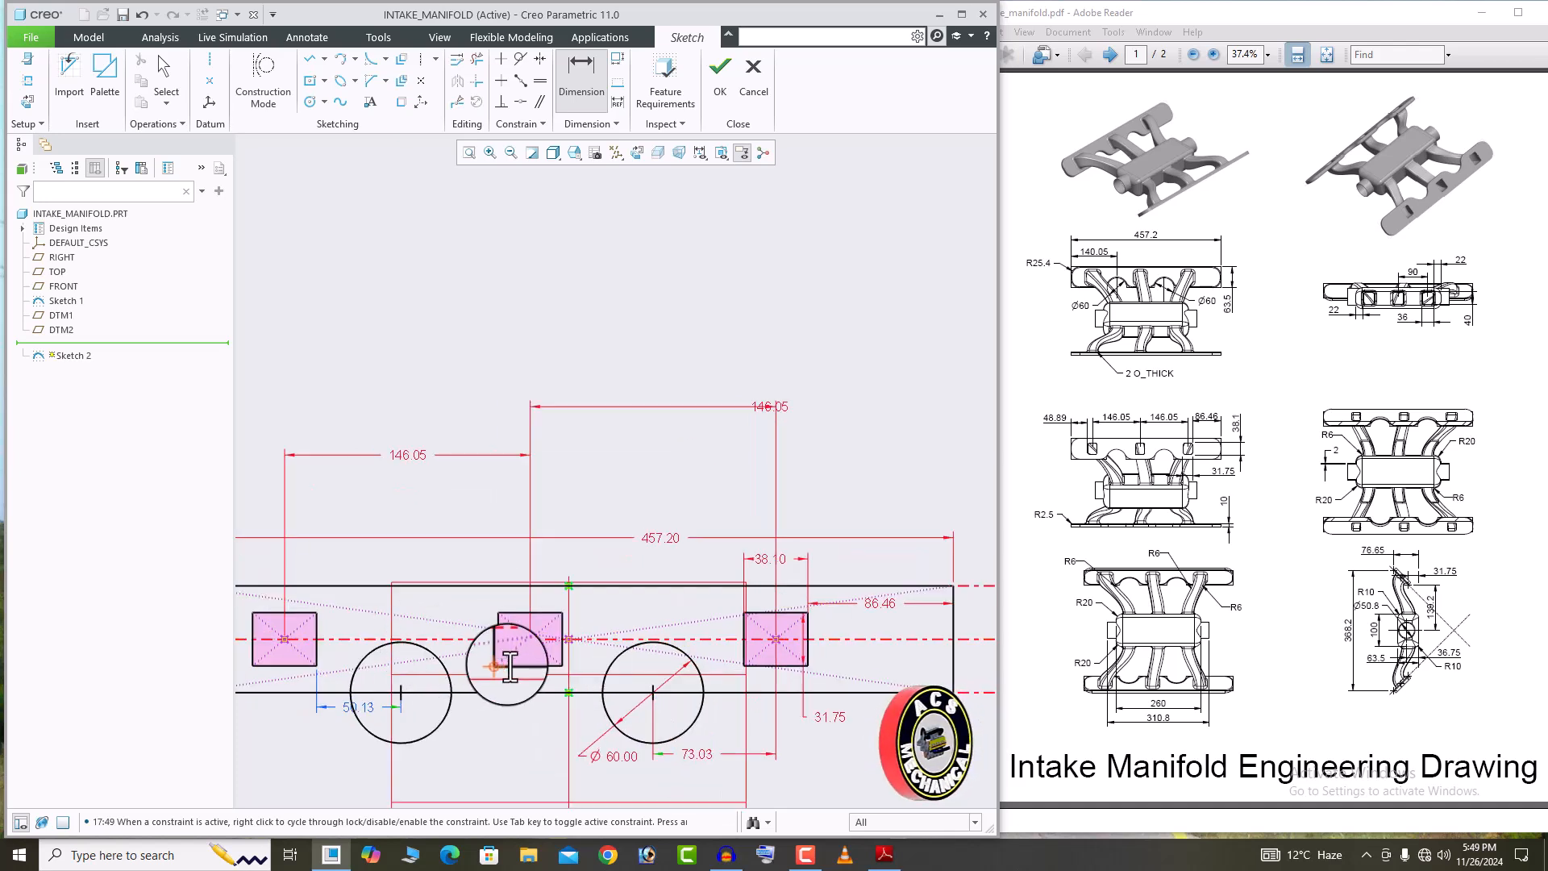
{"action": "left_click_drag", "start_coordinate": [510, 666], "coordinate": [406, 696]}
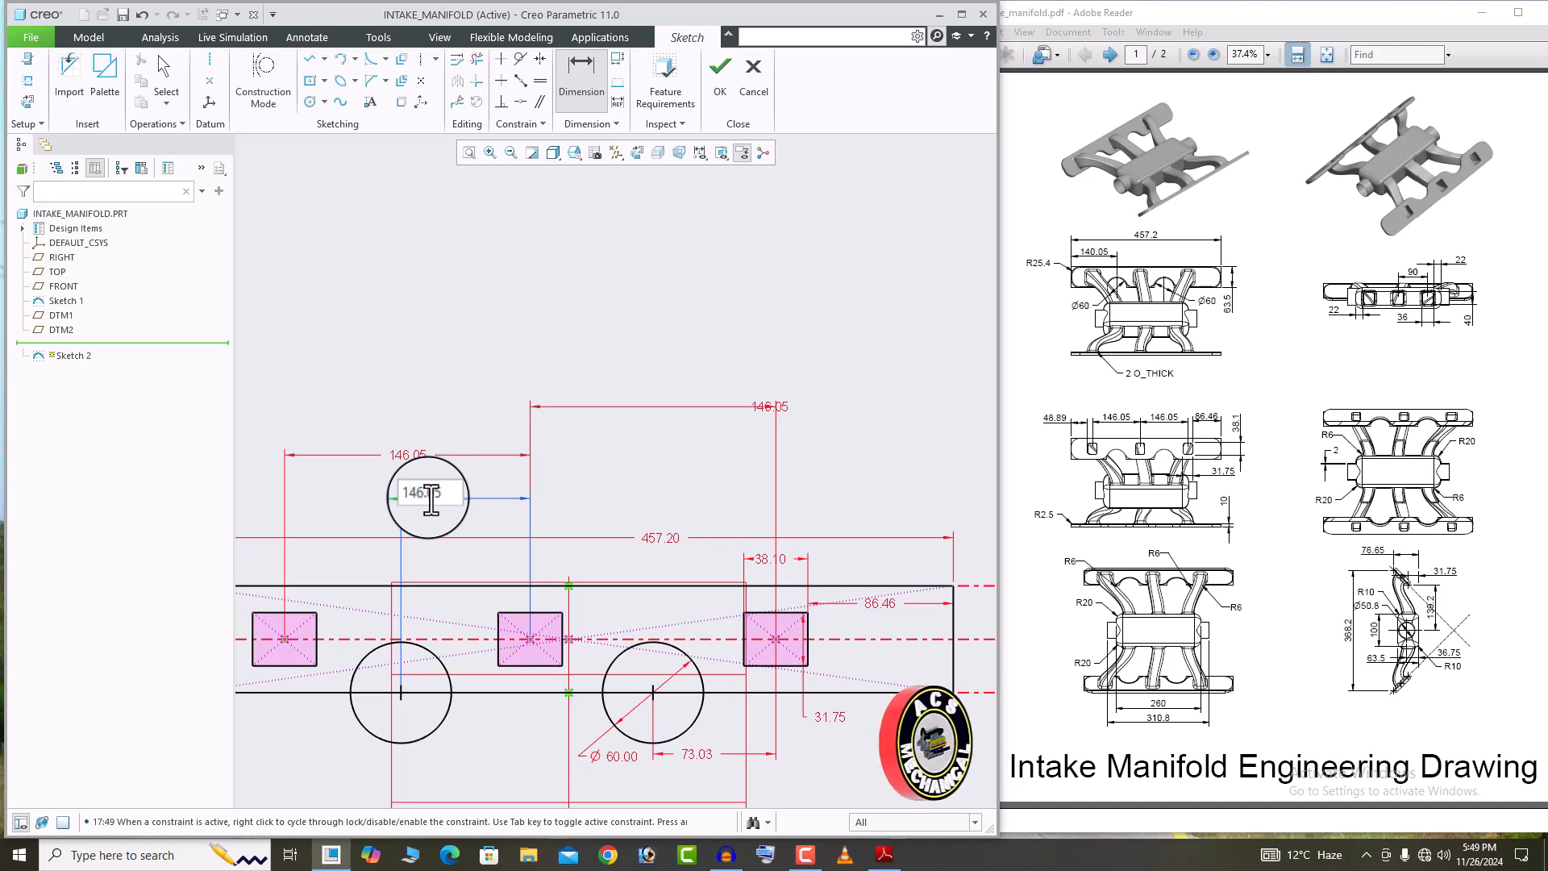
{"action": "key", "text": "Return"}
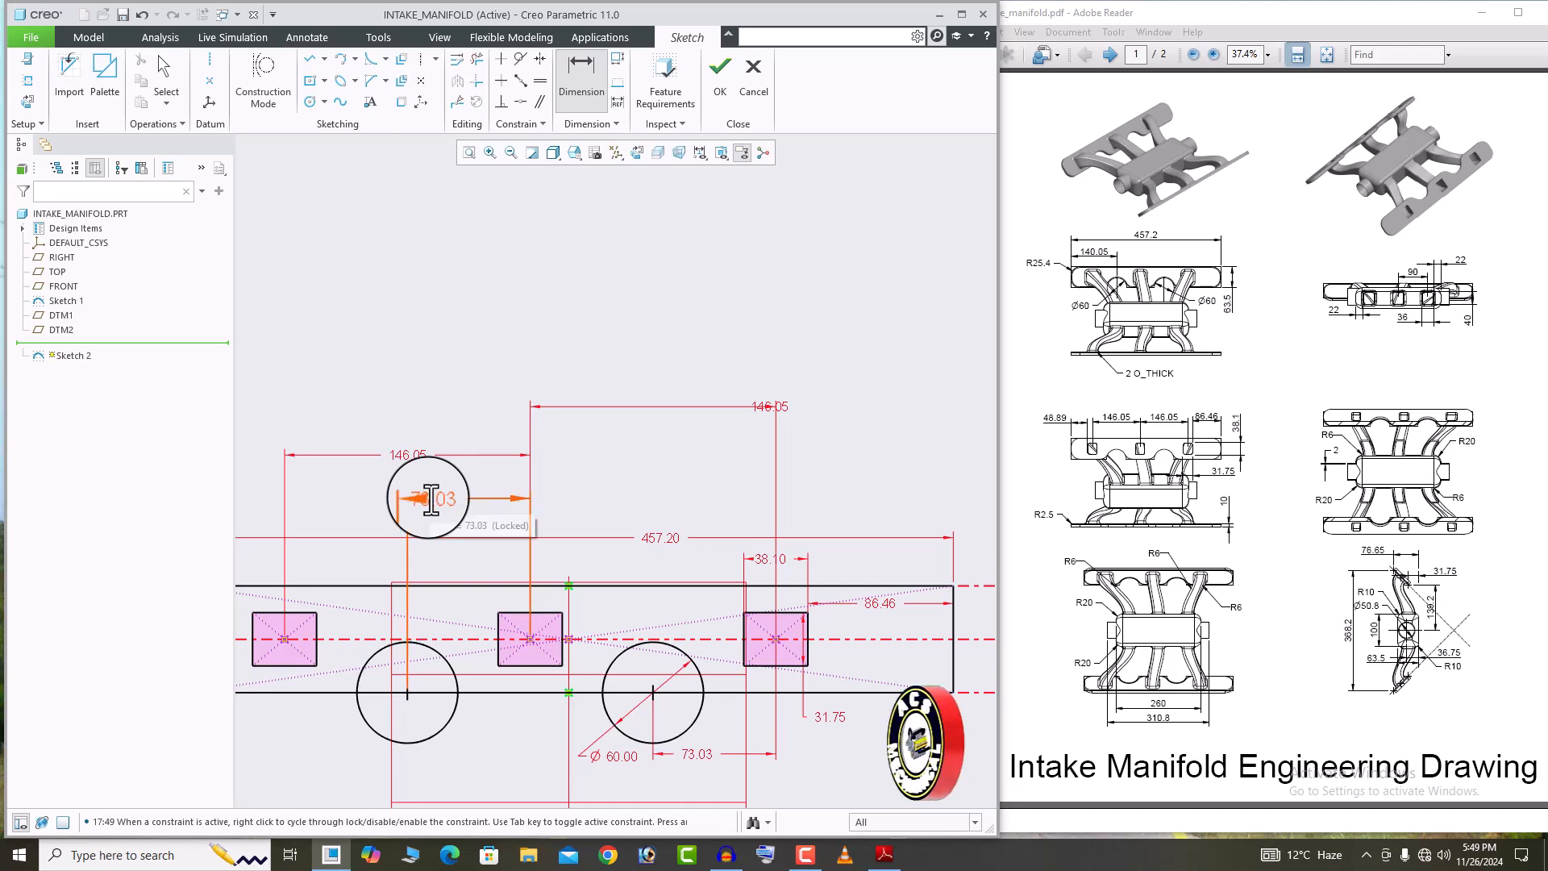
{"action": "middle_click", "coordinate": [575, 349]}
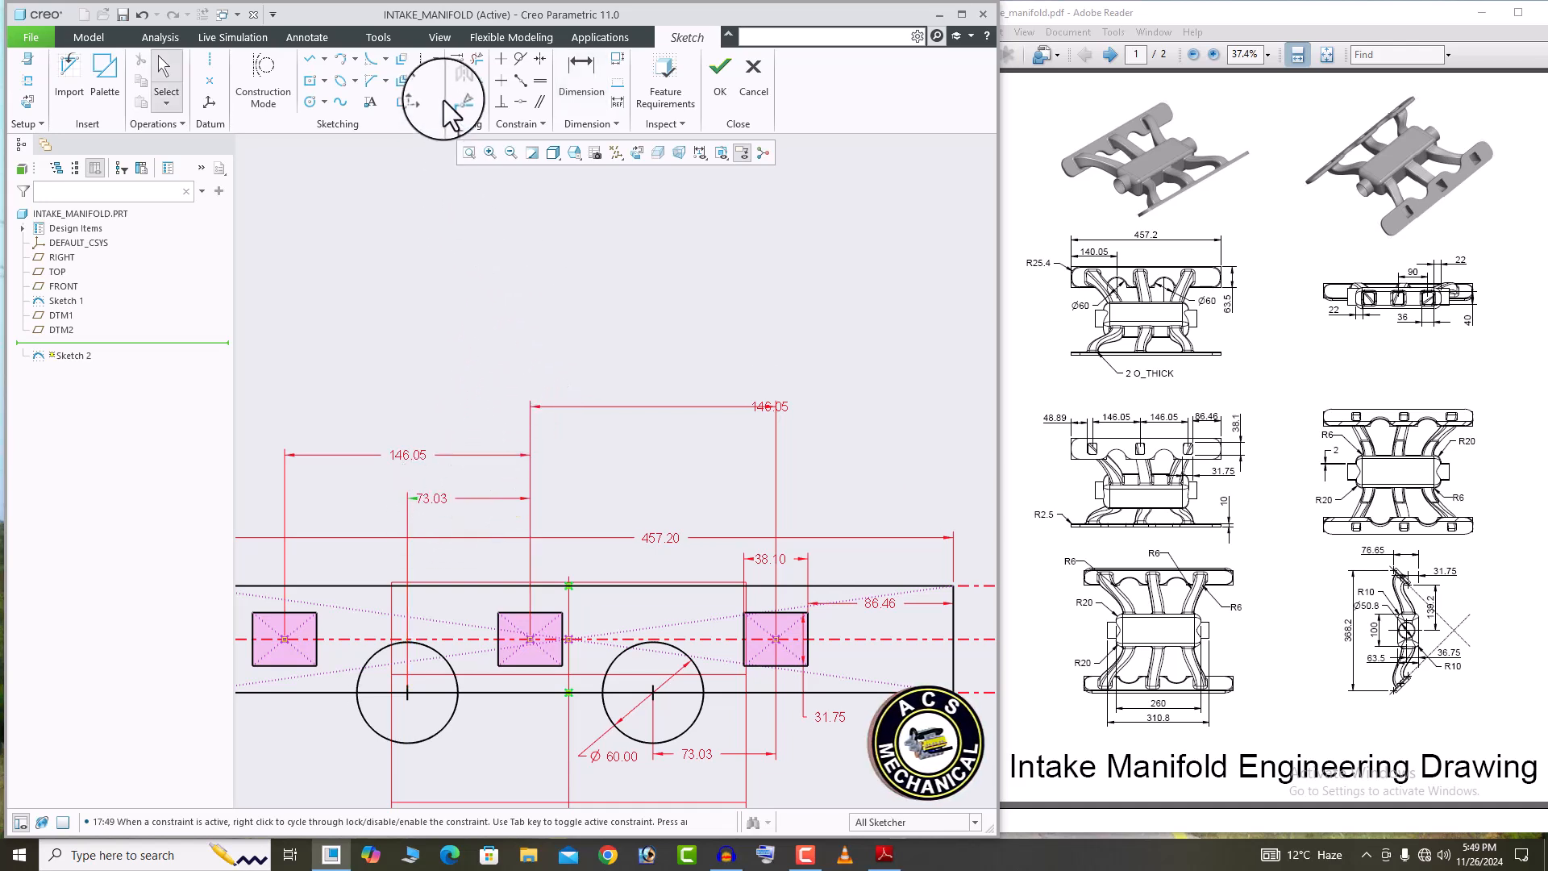
Trim the lower halves of both circles and the flange edge segments between their ends, then finish the sketch.
{"action": "left_click", "coordinate": [476, 61]}
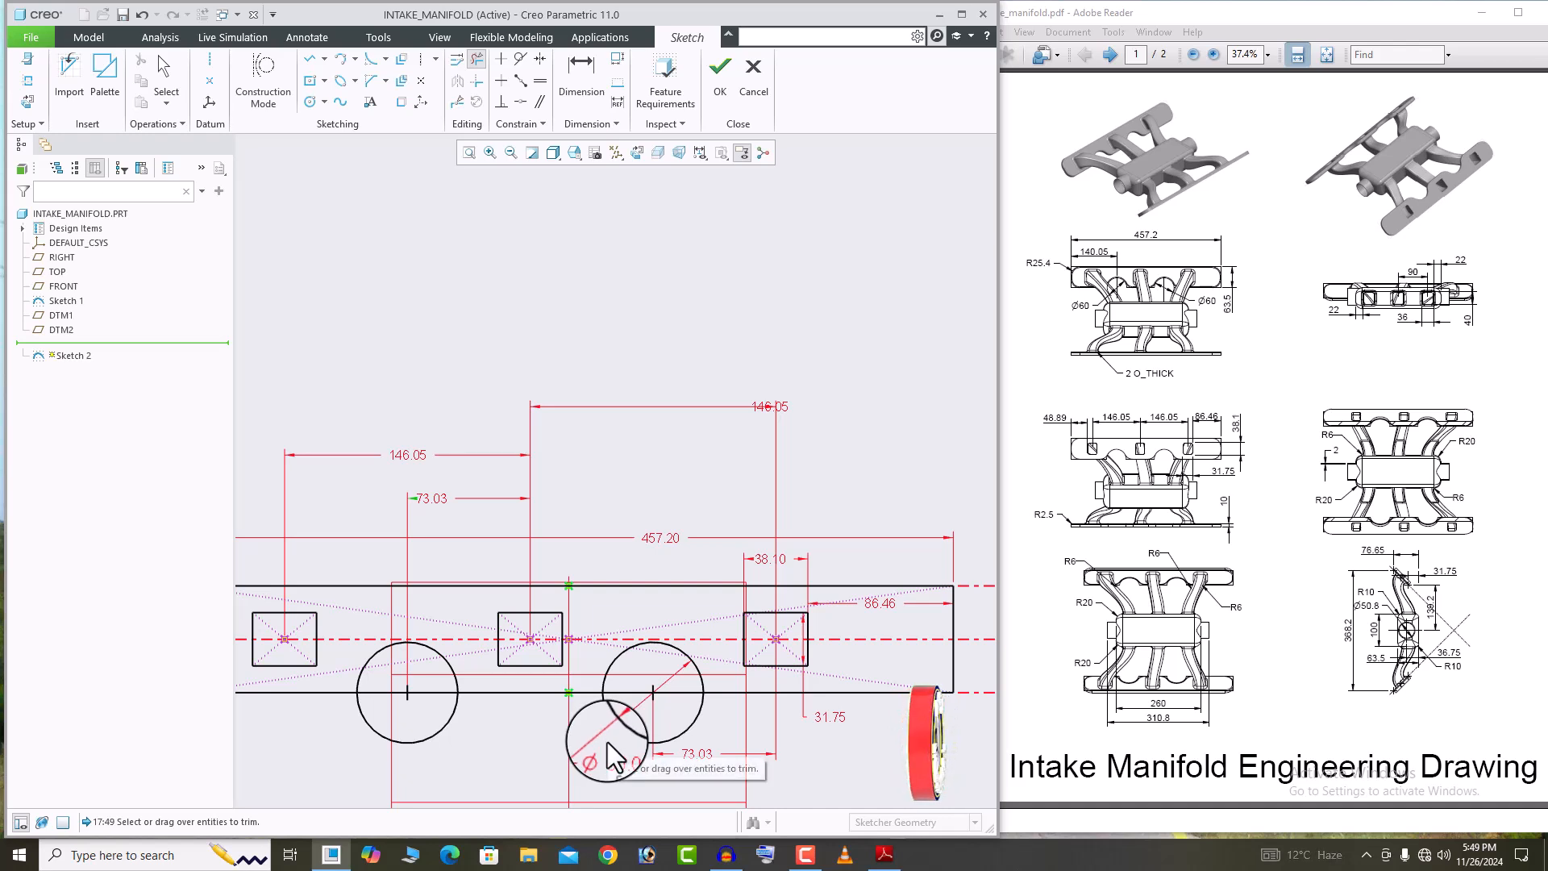
{"action": "scroll", "coordinate": [607, 742], "scroll_direction": "up", "scroll_amount": 1}
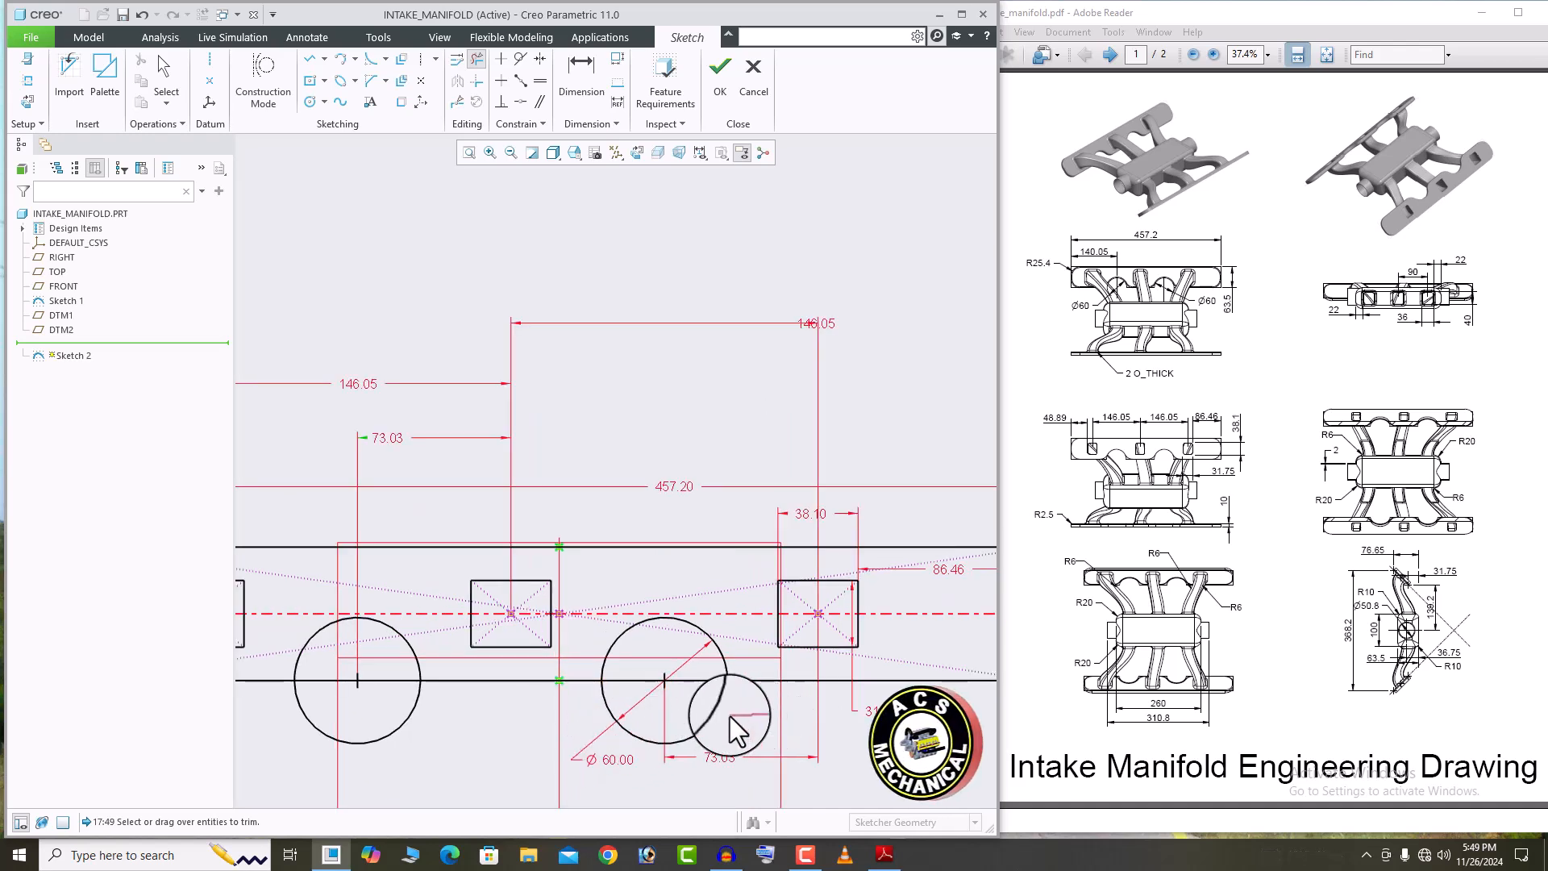
{"action": "left_click", "coordinate": [706, 718]}
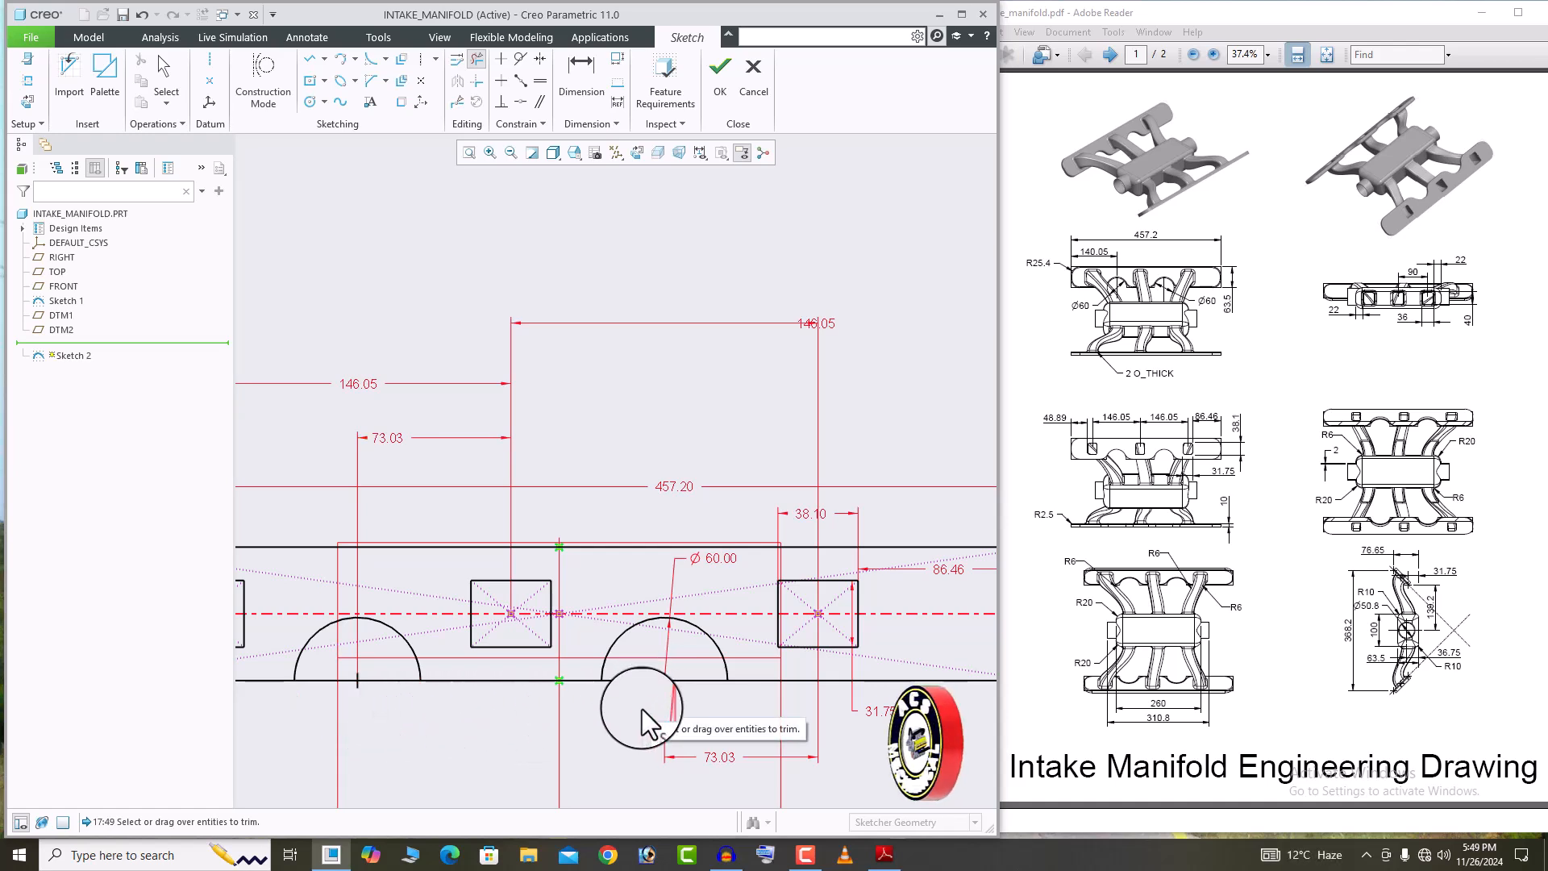
{"action": "left_click", "coordinate": [637, 680]}
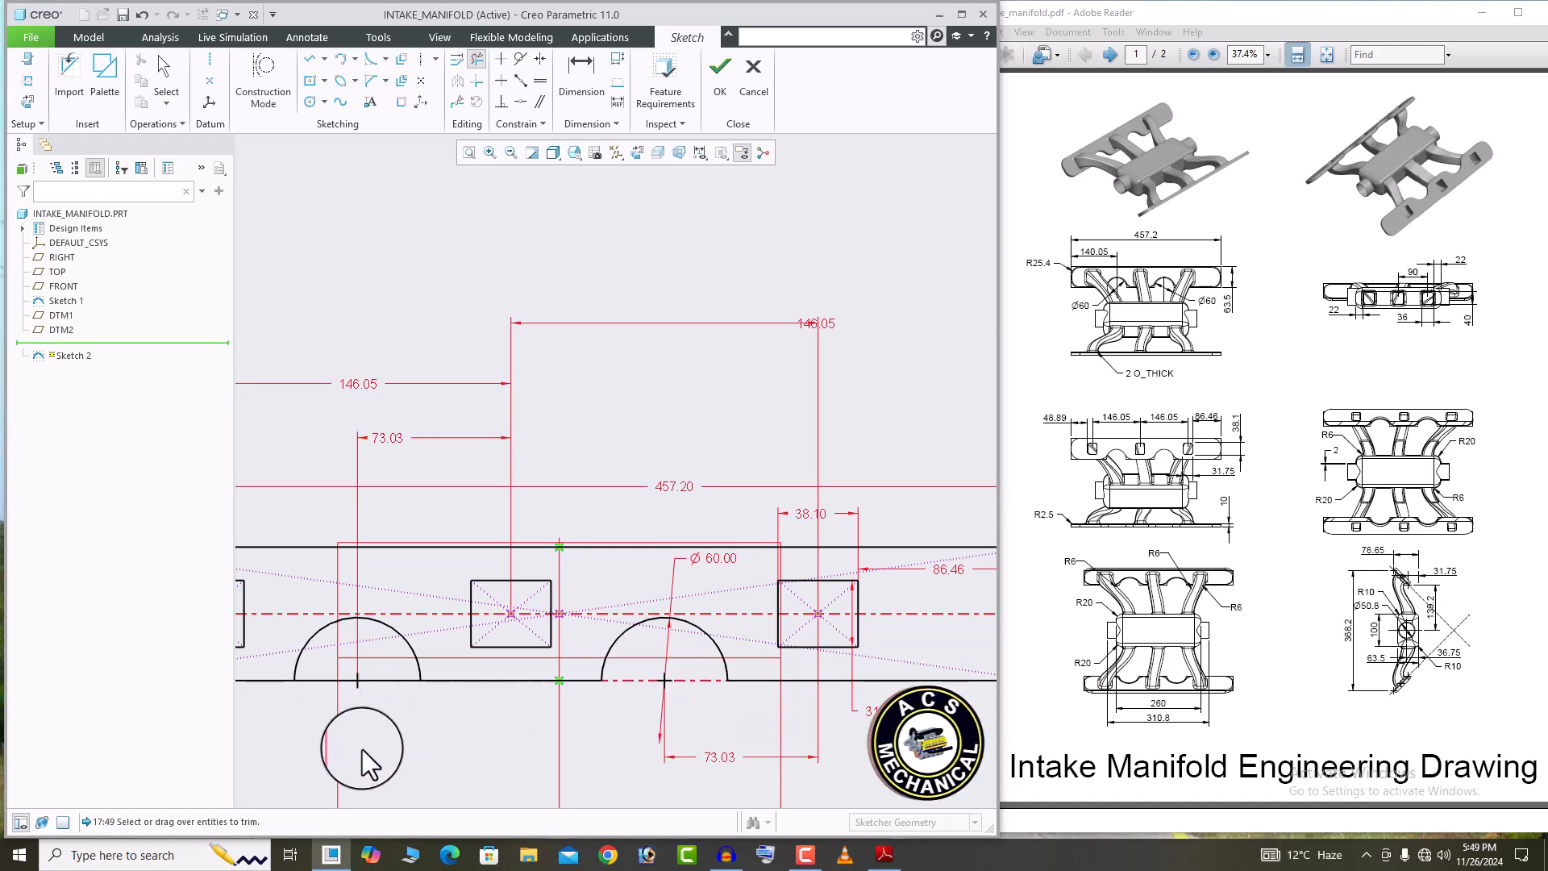
{"action": "scroll", "coordinate": [617, 521], "scroll_direction": "down", "scroll_amount": 5}
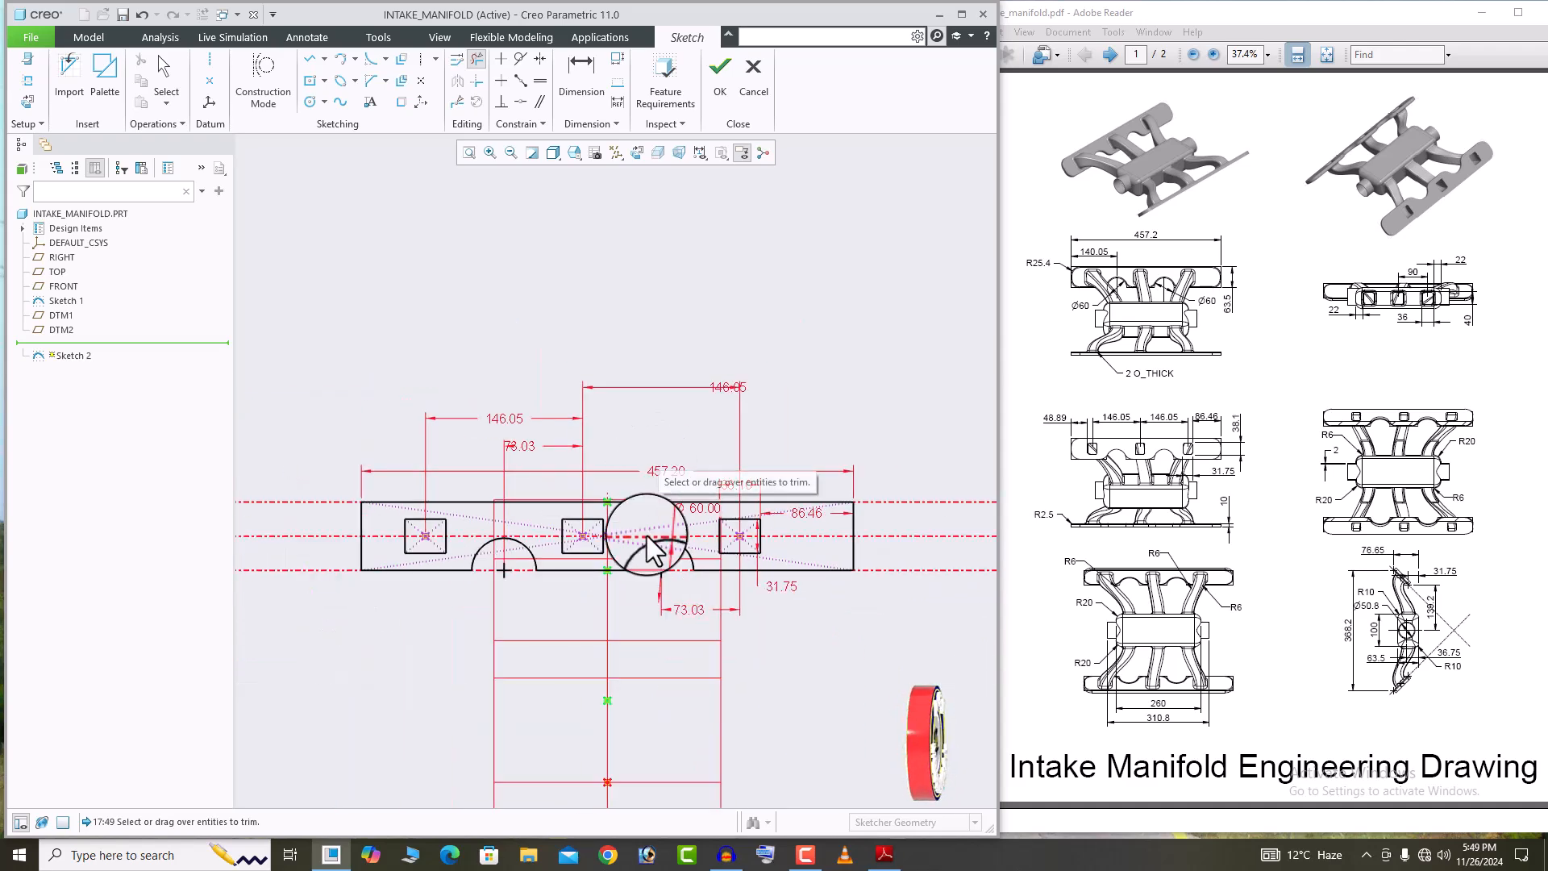
{"action": "left_click", "coordinate": [650, 560]}
{"action": "left_click", "coordinate": [722, 89]}
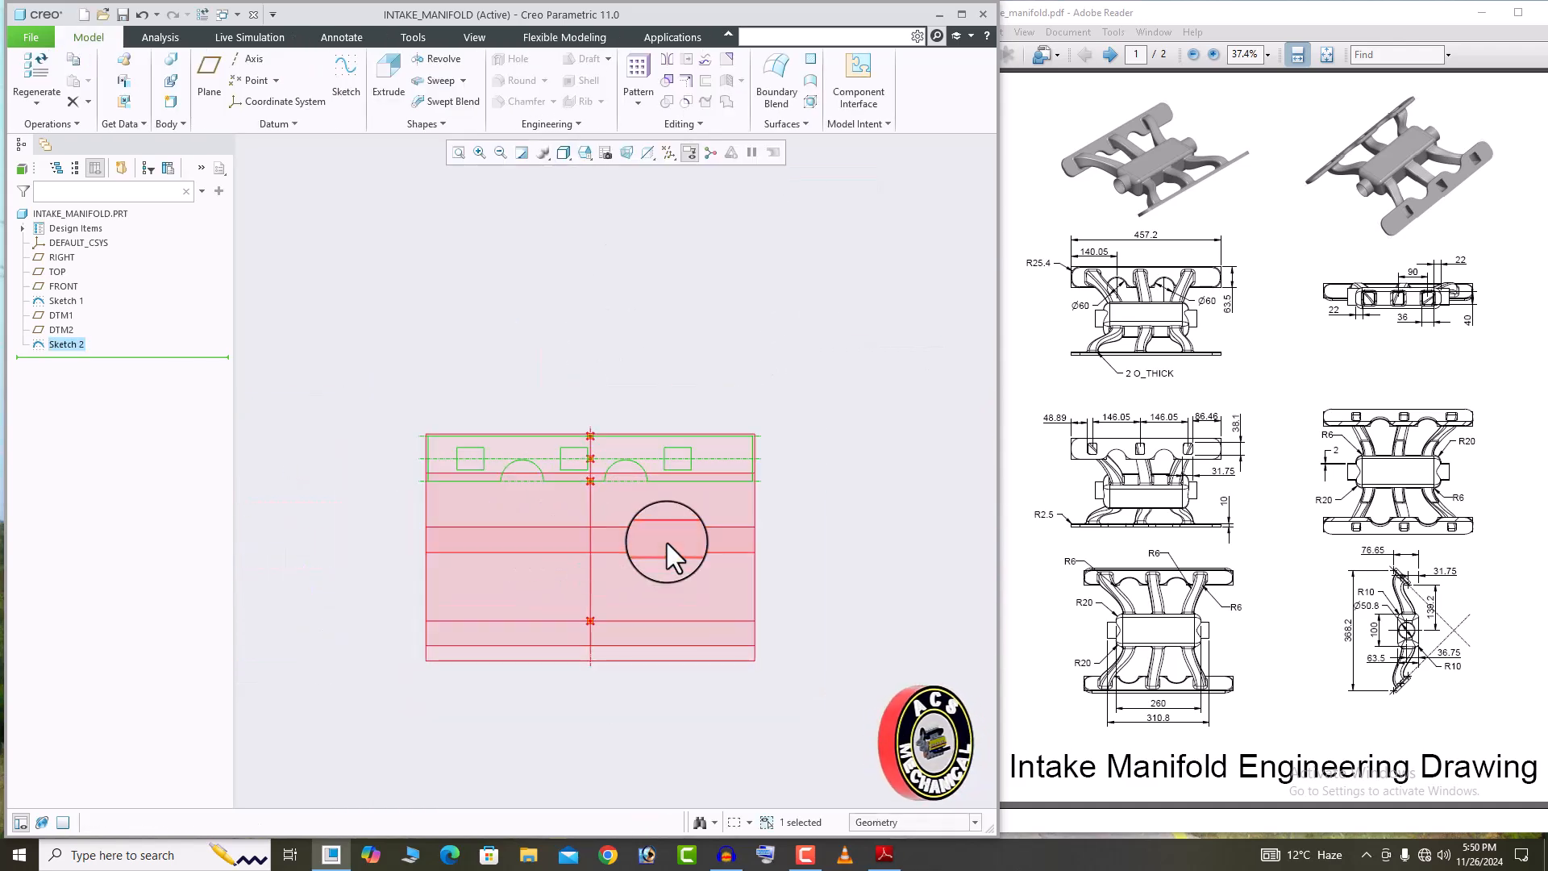
Start a new sketch on datum plane DTM2 and orient the view normal to the sketch plane.
{"action": "mouse_move", "coordinate": [660, 559]}
{"action": "middle_mouse_down"}
{"action": "mouse_move", "coordinate": [605, 525]}
{"action": "mouse_move", "coordinate": [774, 535]}
{"action": "mouse_move", "coordinate": [762, 495]}
{"action": "middle_mouse_up"}
{"action": "left_click", "coordinate": [762, 495]}
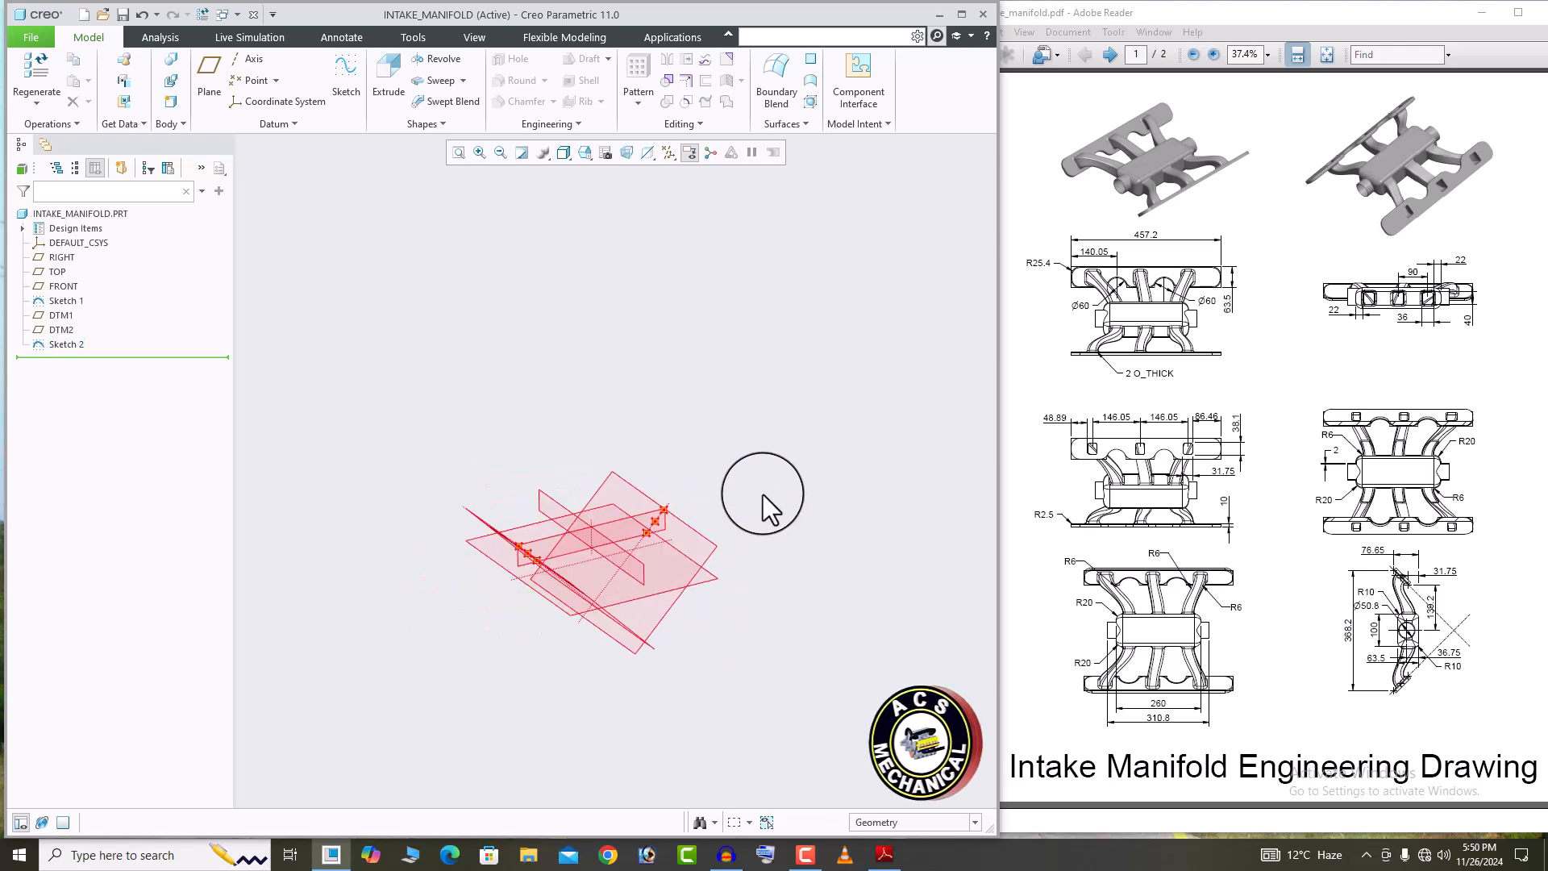
{"action": "left_click", "coordinate": [695, 535]}
{"action": "left_click", "coordinate": [712, 483]}
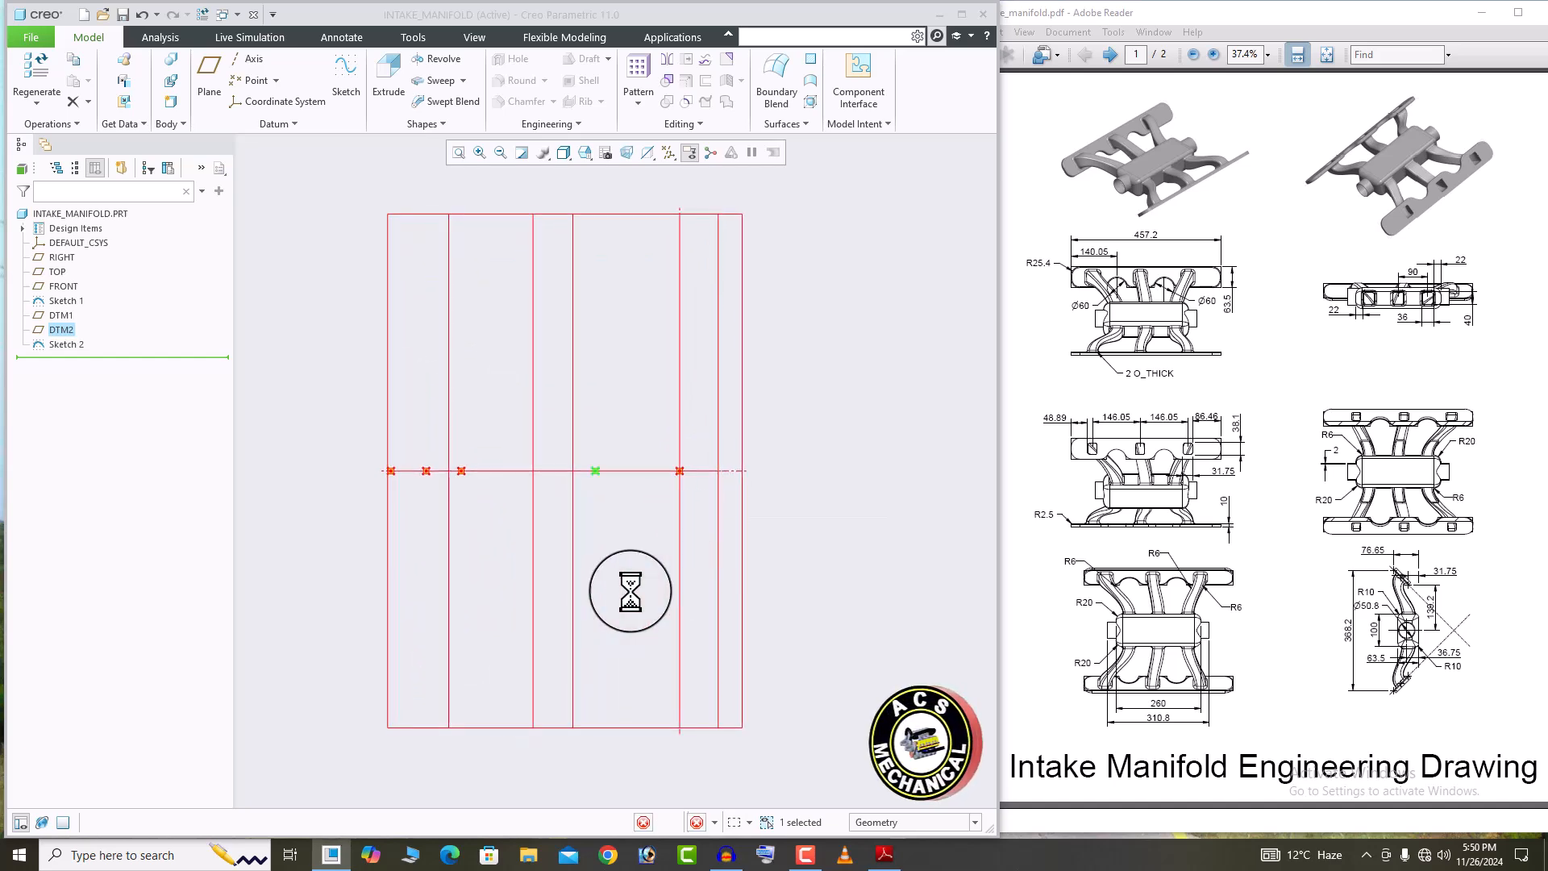
{"action": "mouse_move", "coordinate": [529, 554]}
{"action": "middle_mouse_down"}
{"action": "mouse_move", "coordinate": [594, 494]}
{"action": "mouse_move", "coordinate": [562, 446]}
{"action": "mouse_move", "coordinate": [546, 449]}
{"action": "mouse_move", "coordinate": [561, 439]}
{"action": "middle_mouse_up"}
{"action": "left_click", "coordinate": [579, 157]}
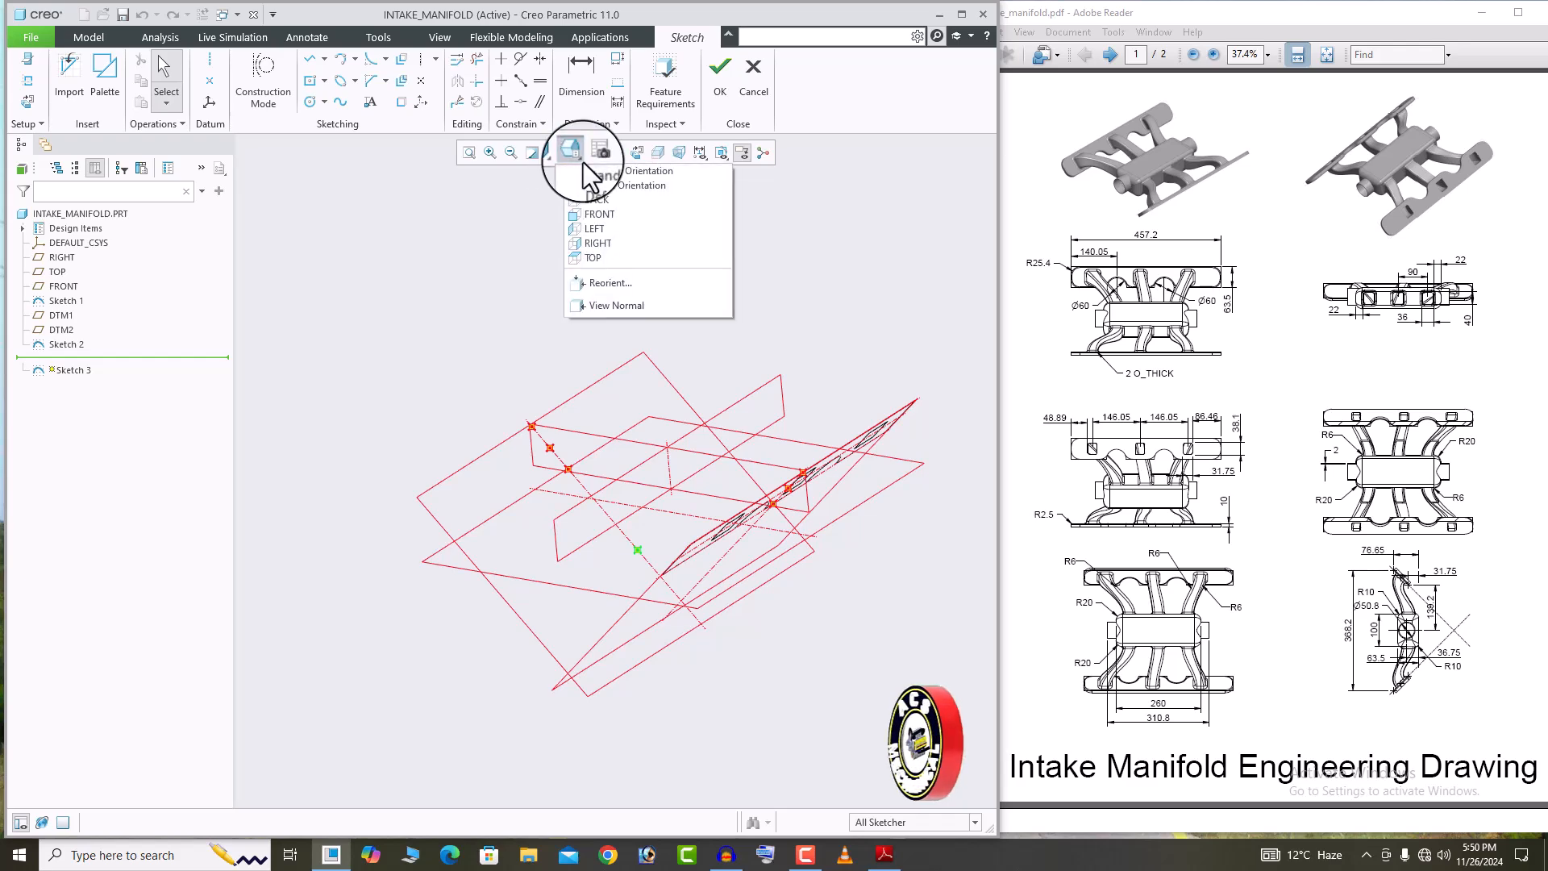
{"action": "left_click", "coordinate": [614, 307]}
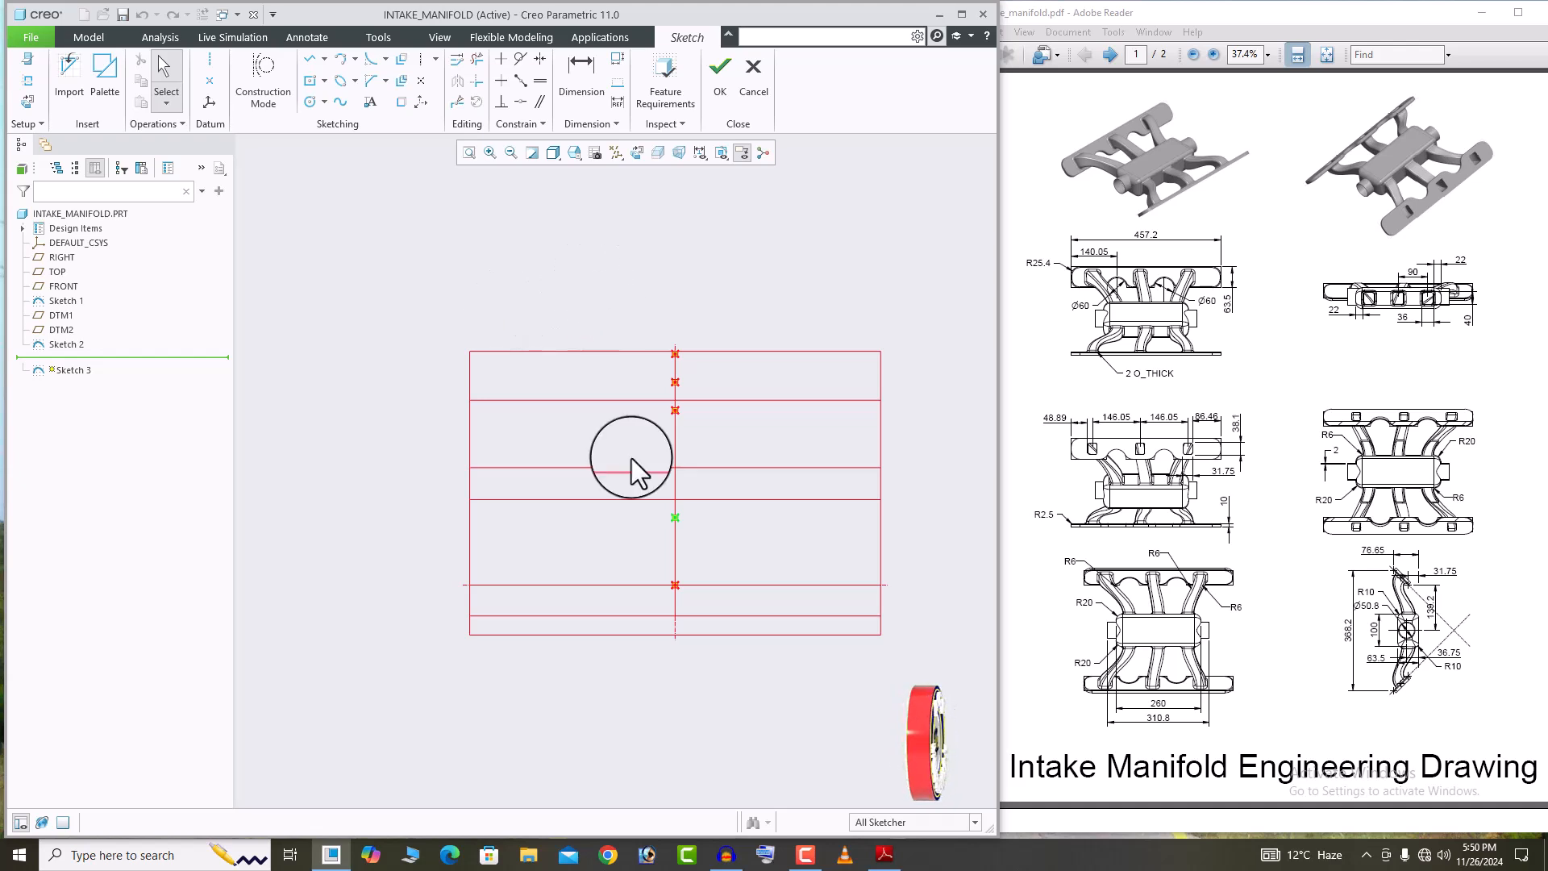
Draw three horizontal centerlines through the three upper reference points on the vertical axis.
{"action": "left_click", "coordinate": [206, 69]}
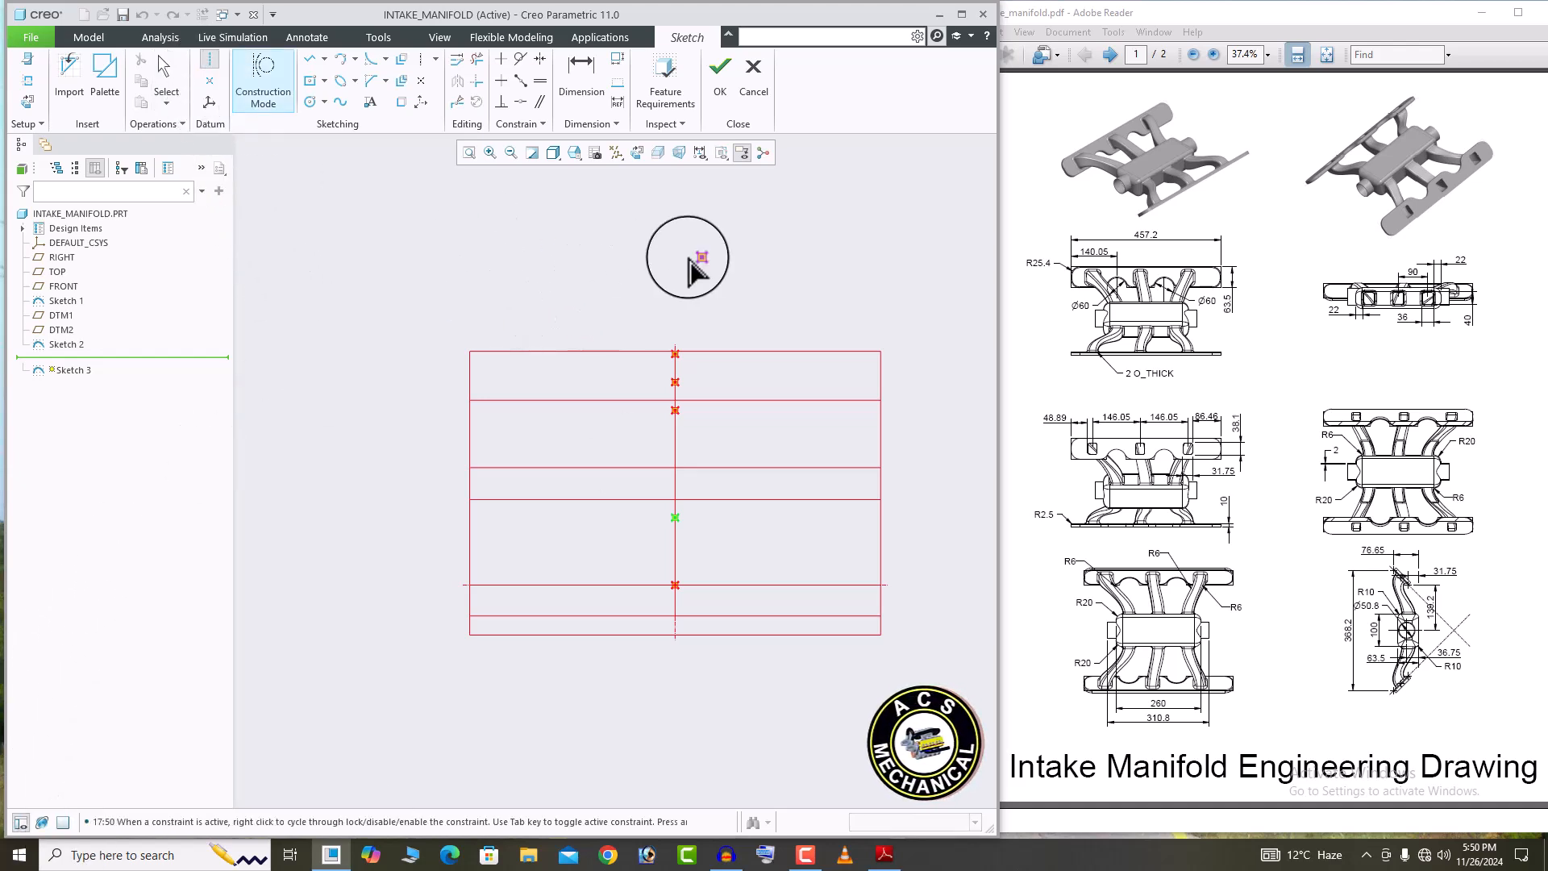
{"action": "left_click", "coordinate": [674, 356]}
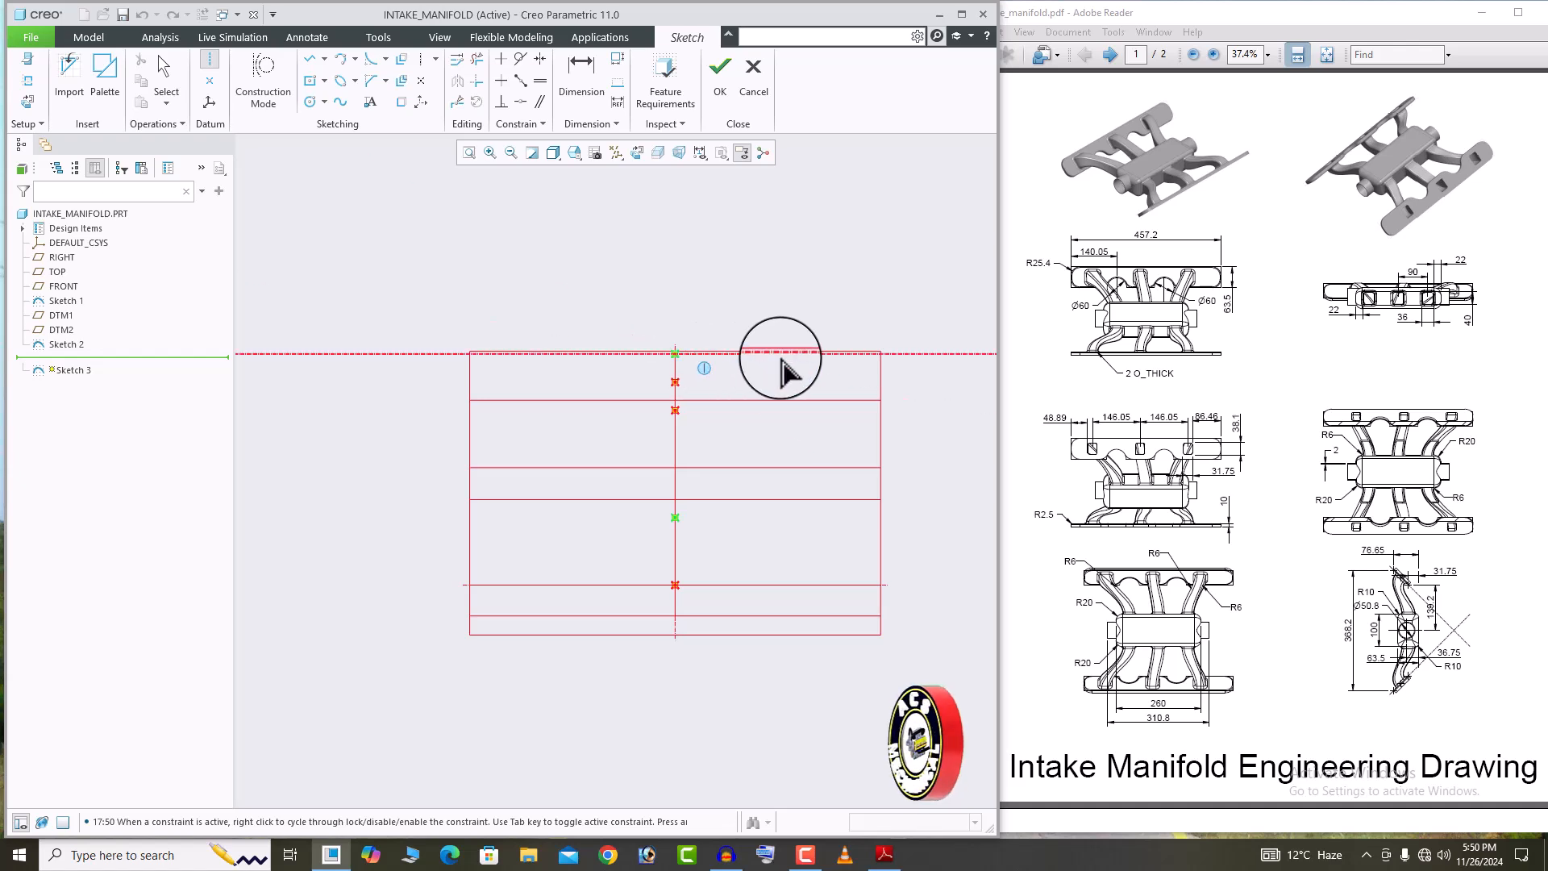
{"action": "left_click", "coordinate": [743, 355]}
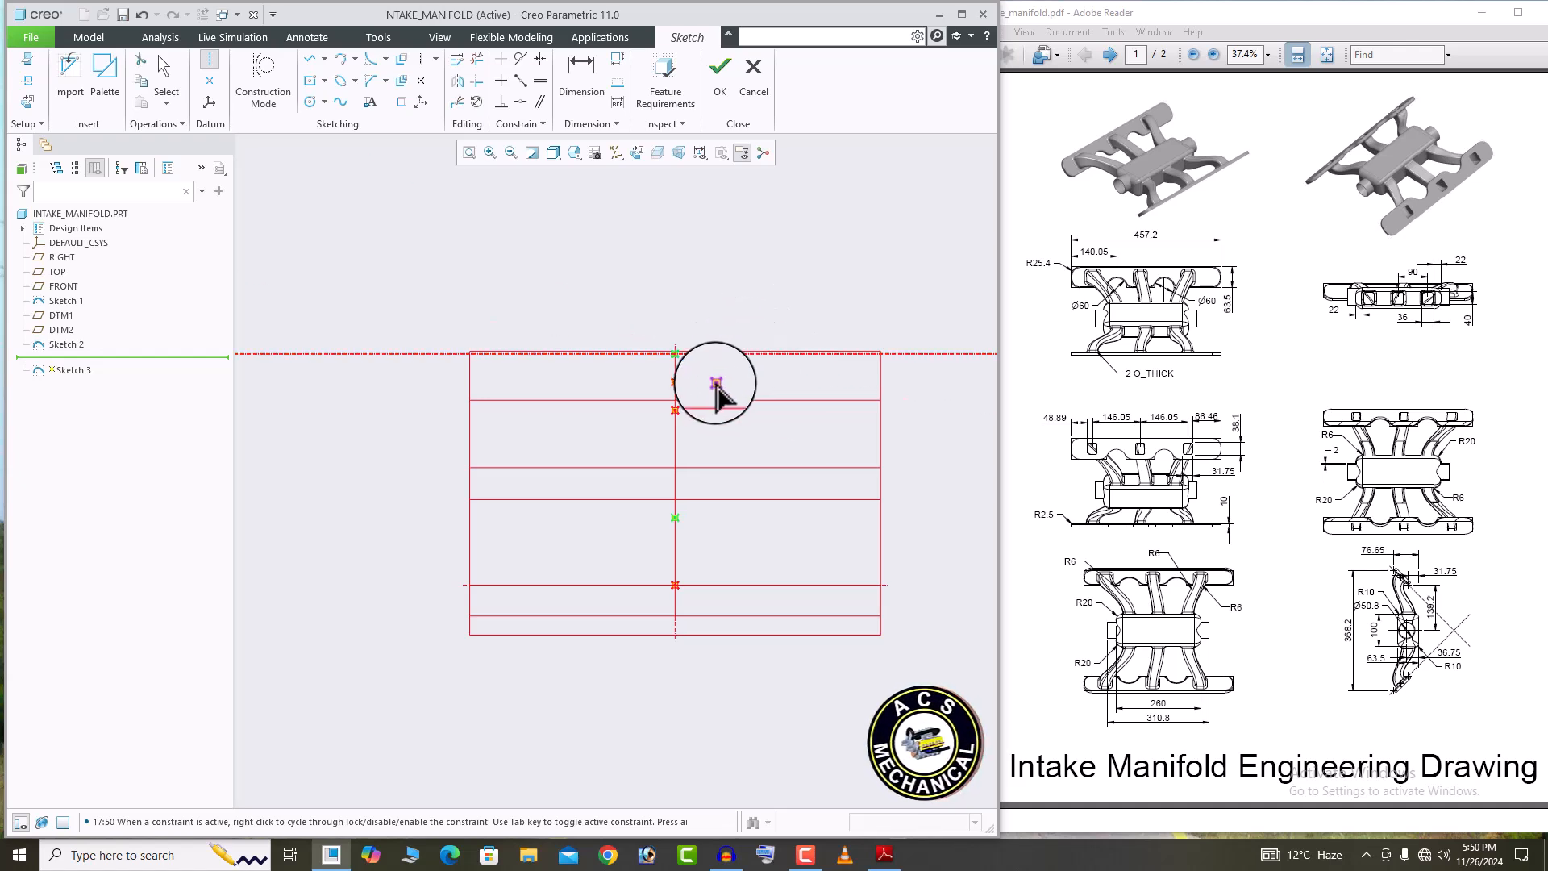
{"action": "left_click", "coordinate": [673, 380]}
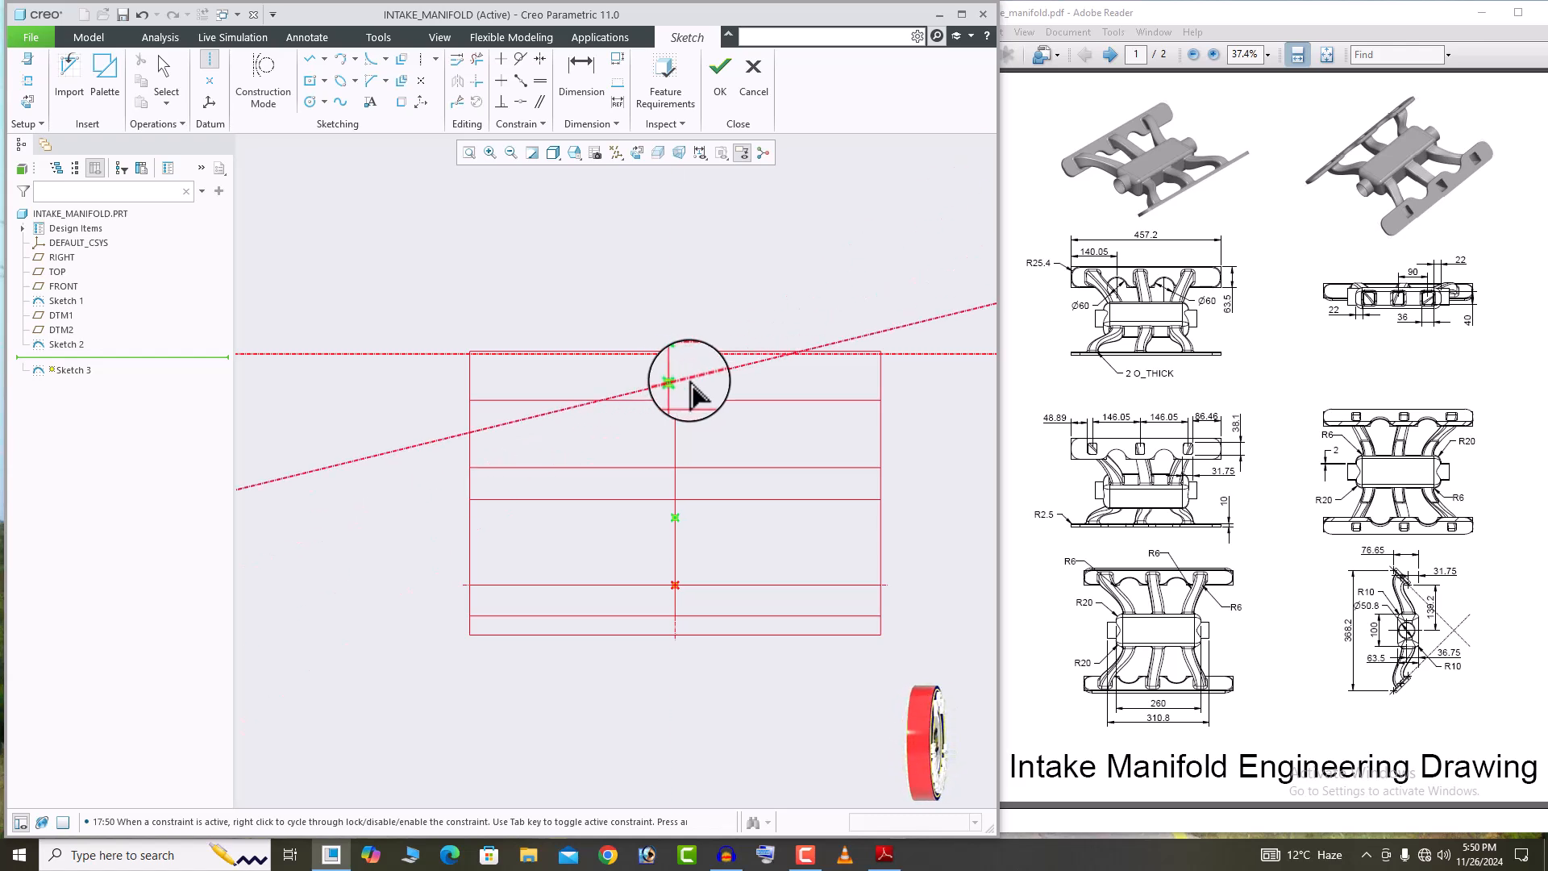
{"action": "left_click", "coordinate": [767, 381]}
{"action": "scroll", "coordinate": [735, 413], "scroll_direction": "up", "scroll_amount": 2}
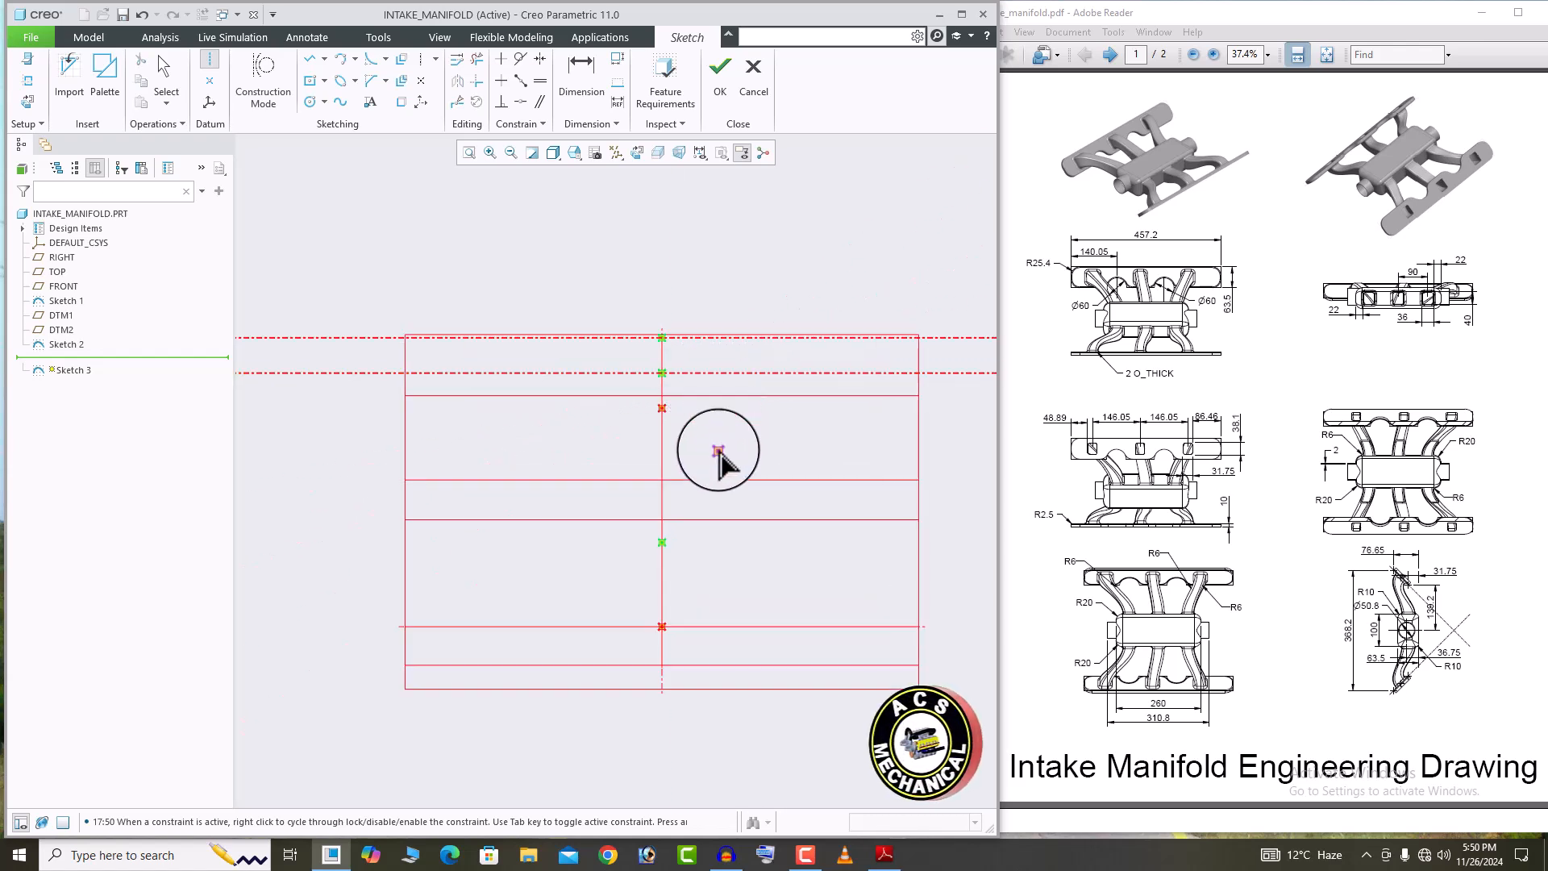
{"action": "left_click", "coordinate": [662, 408]}
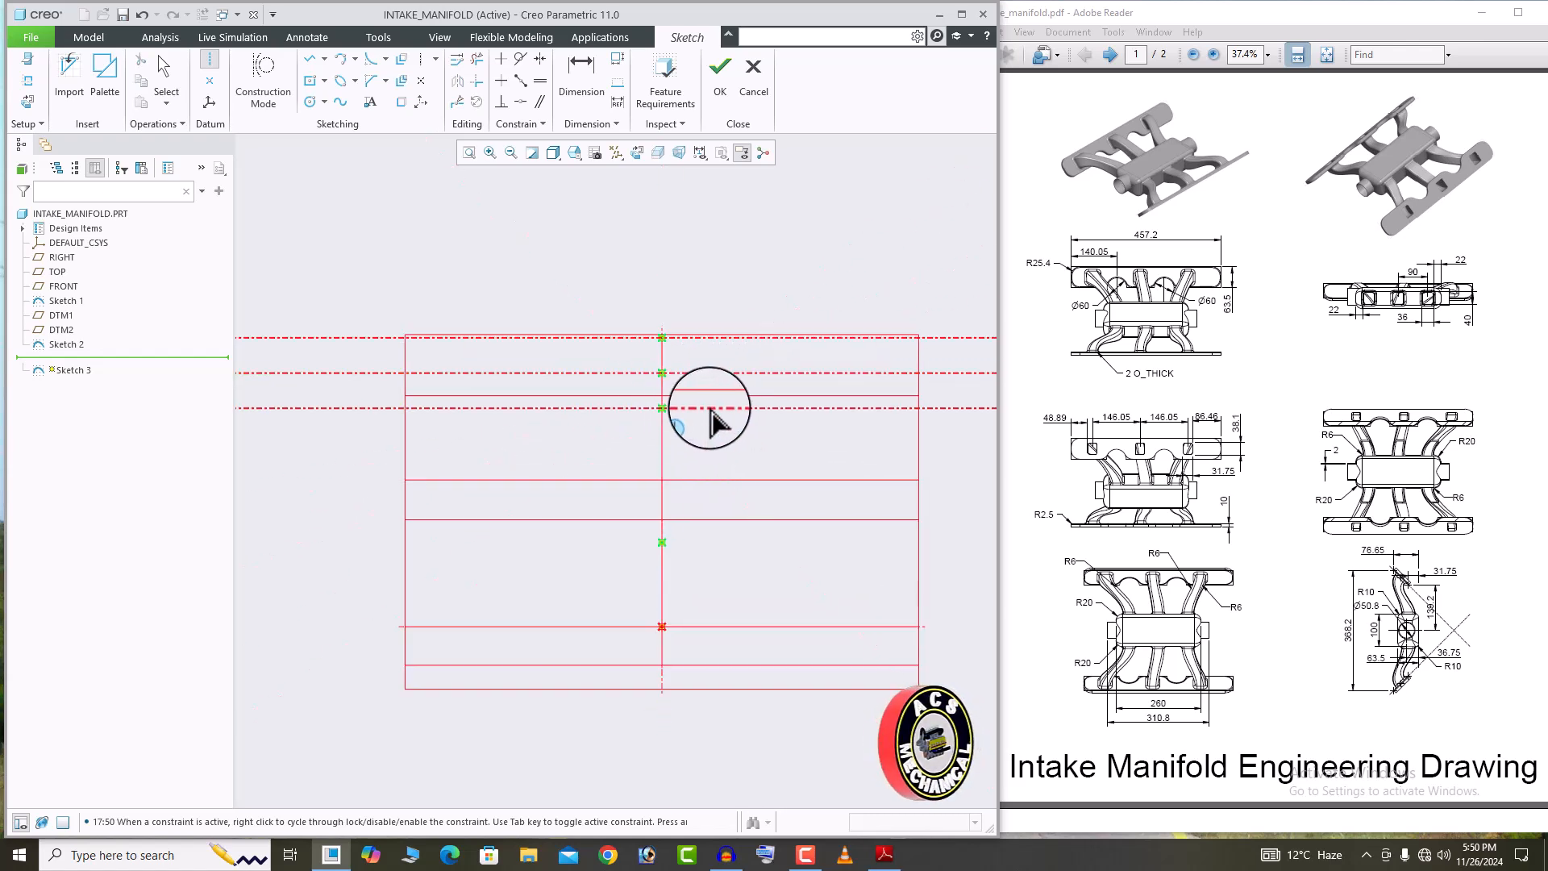
{"action": "left_click", "coordinate": [793, 409]}
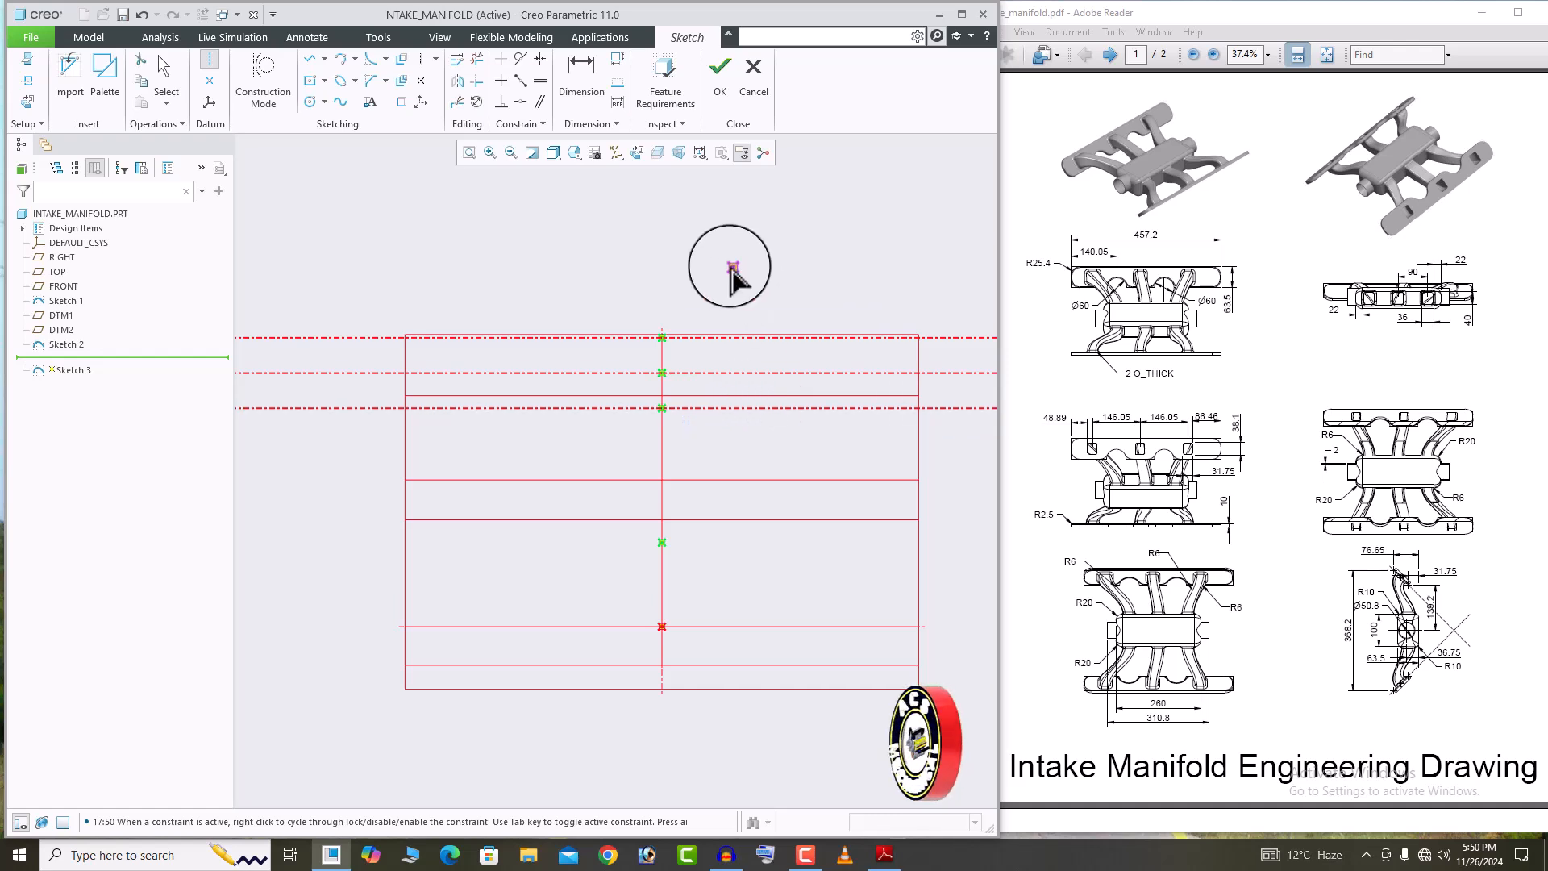
{"action": "middle_click", "coordinate": [713, 278]}
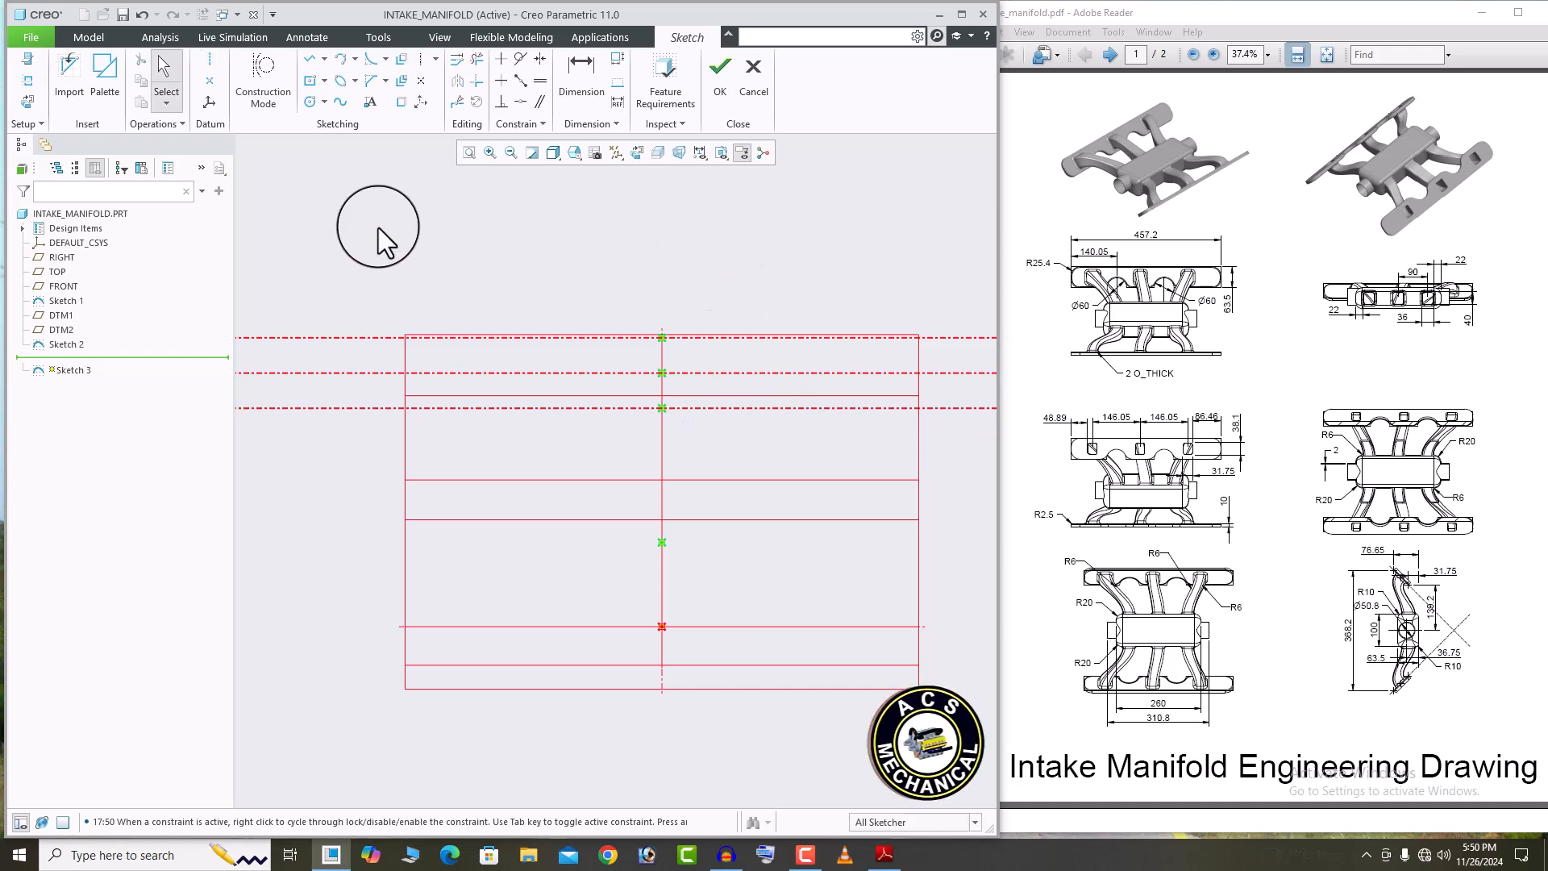
Draw a center rectangle about 471 wide on the middle centerline, reaching the upper and lower centerlines.
{"action": "left_click", "coordinate": [310, 80]}
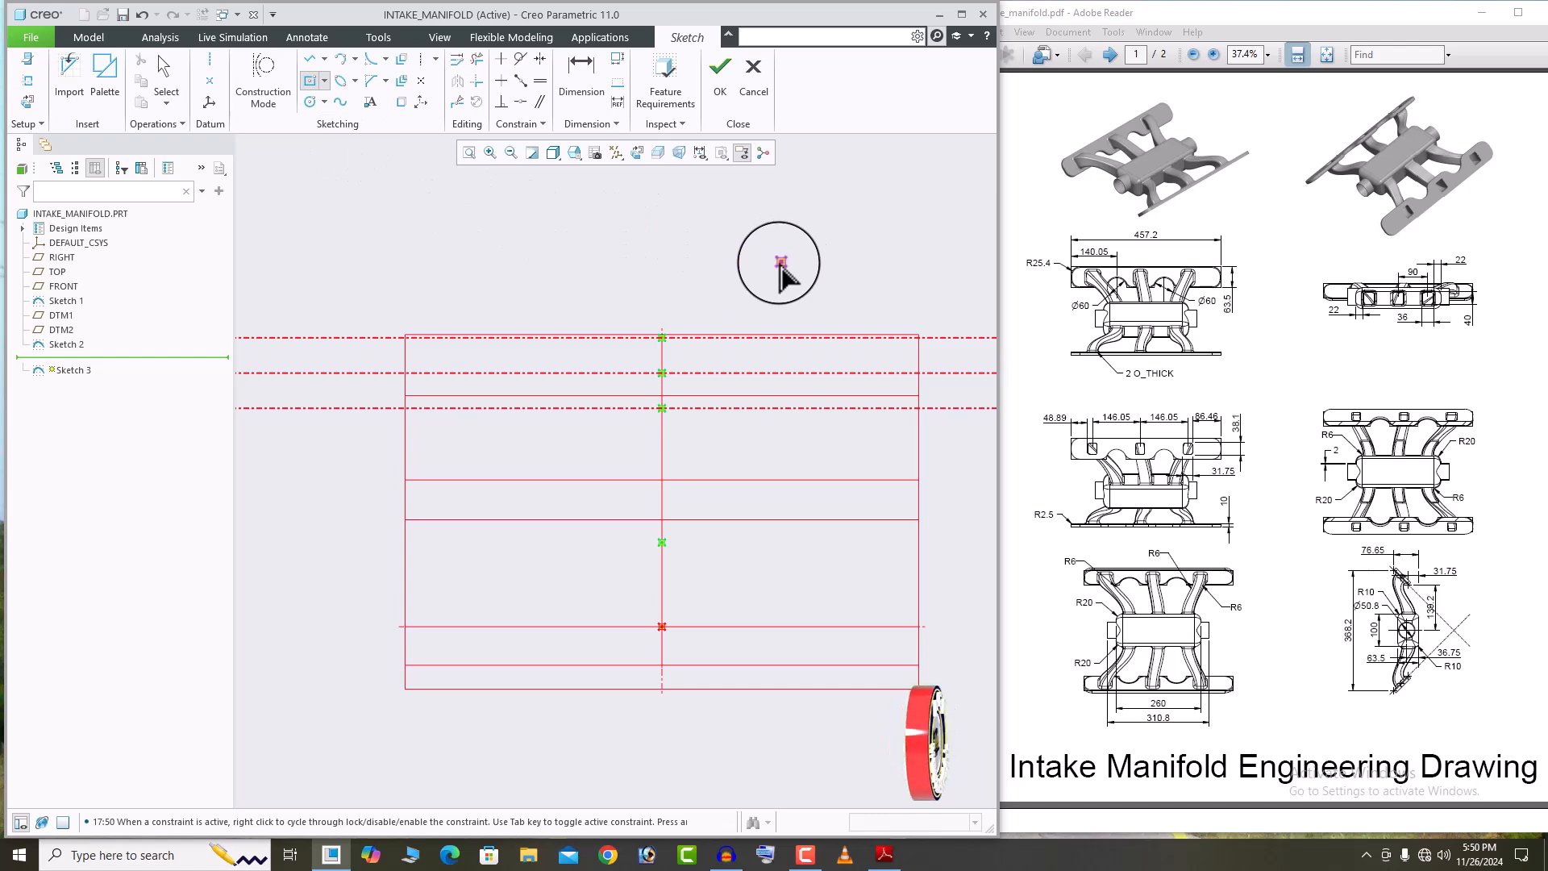
{"action": "left_click", "coordinate": [662, 373]}
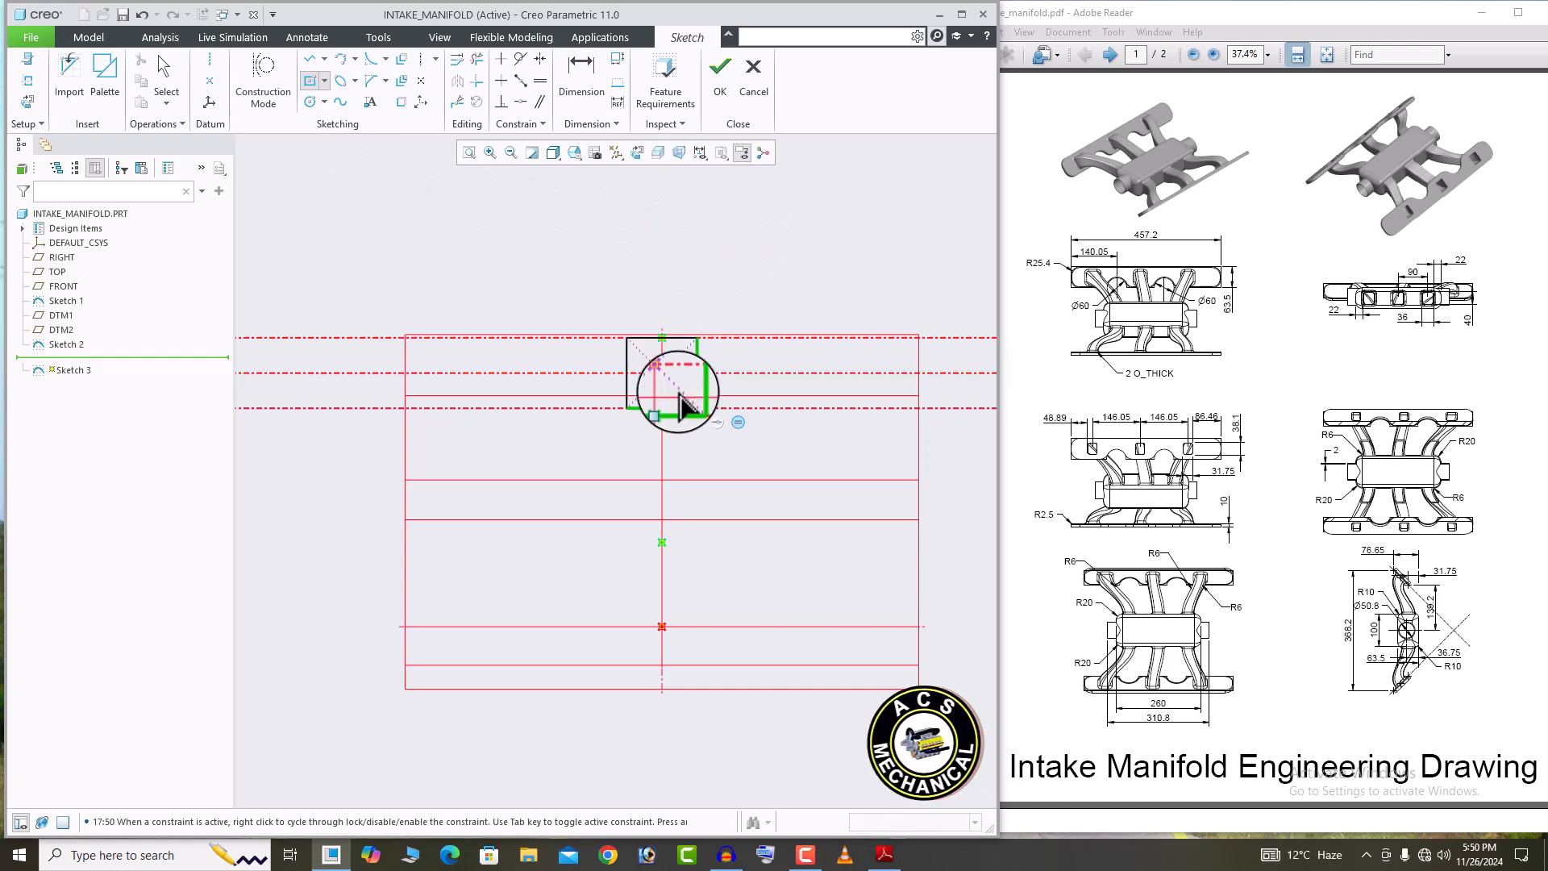
{"action": "left_click", "coordinate": [924, 408]}
{"action": "middle_click", "coordinate": [850, 253]}
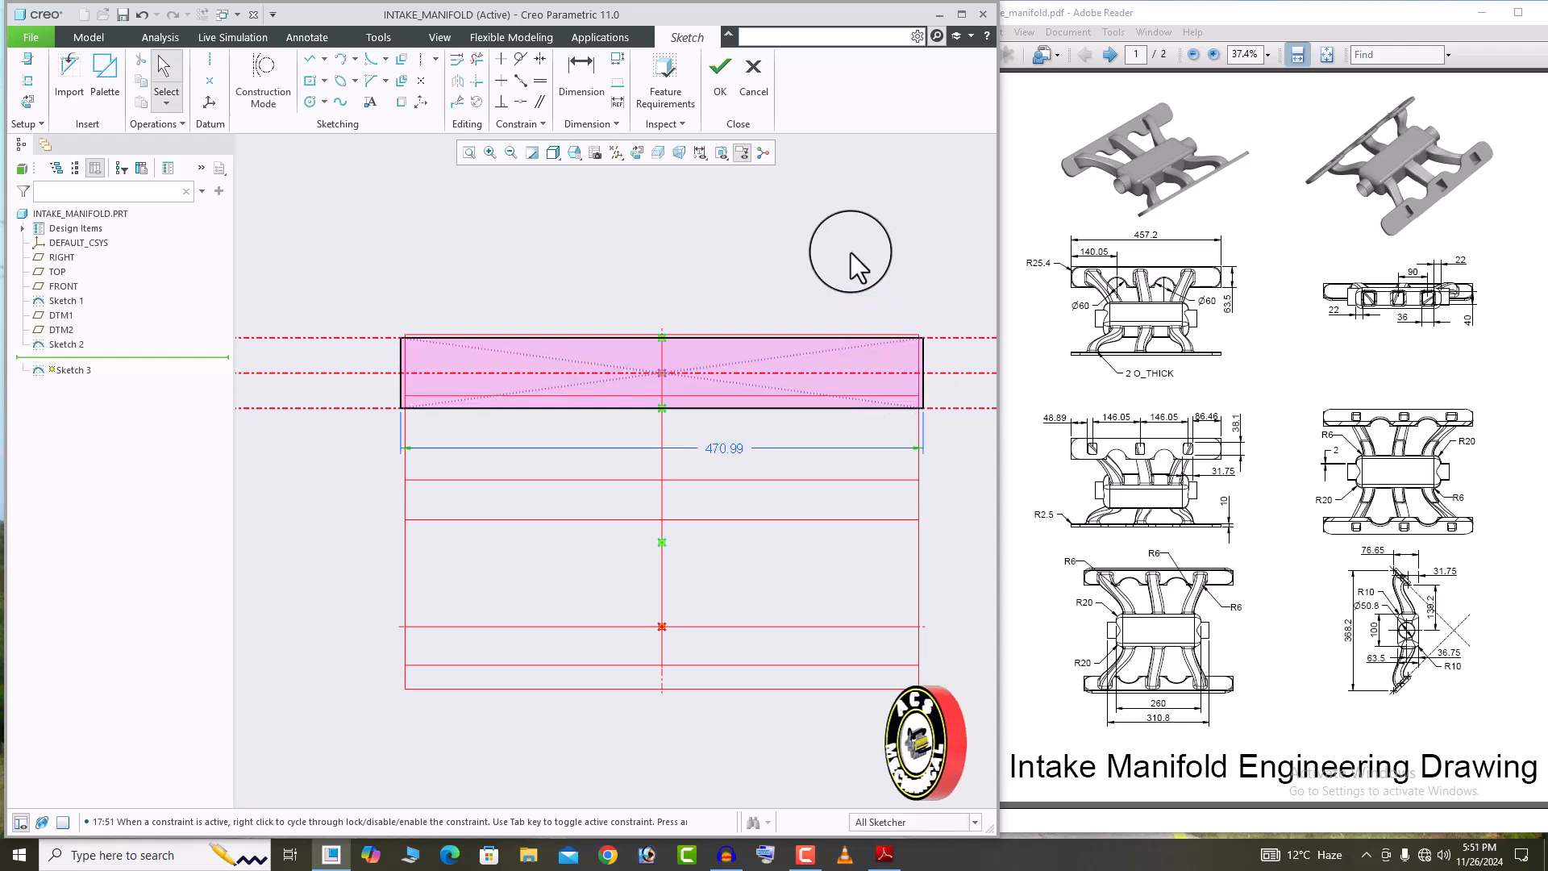
Set the flange rectangle's width to 457.2.
{"action": "double_click", "coordinate": [729, 450]}
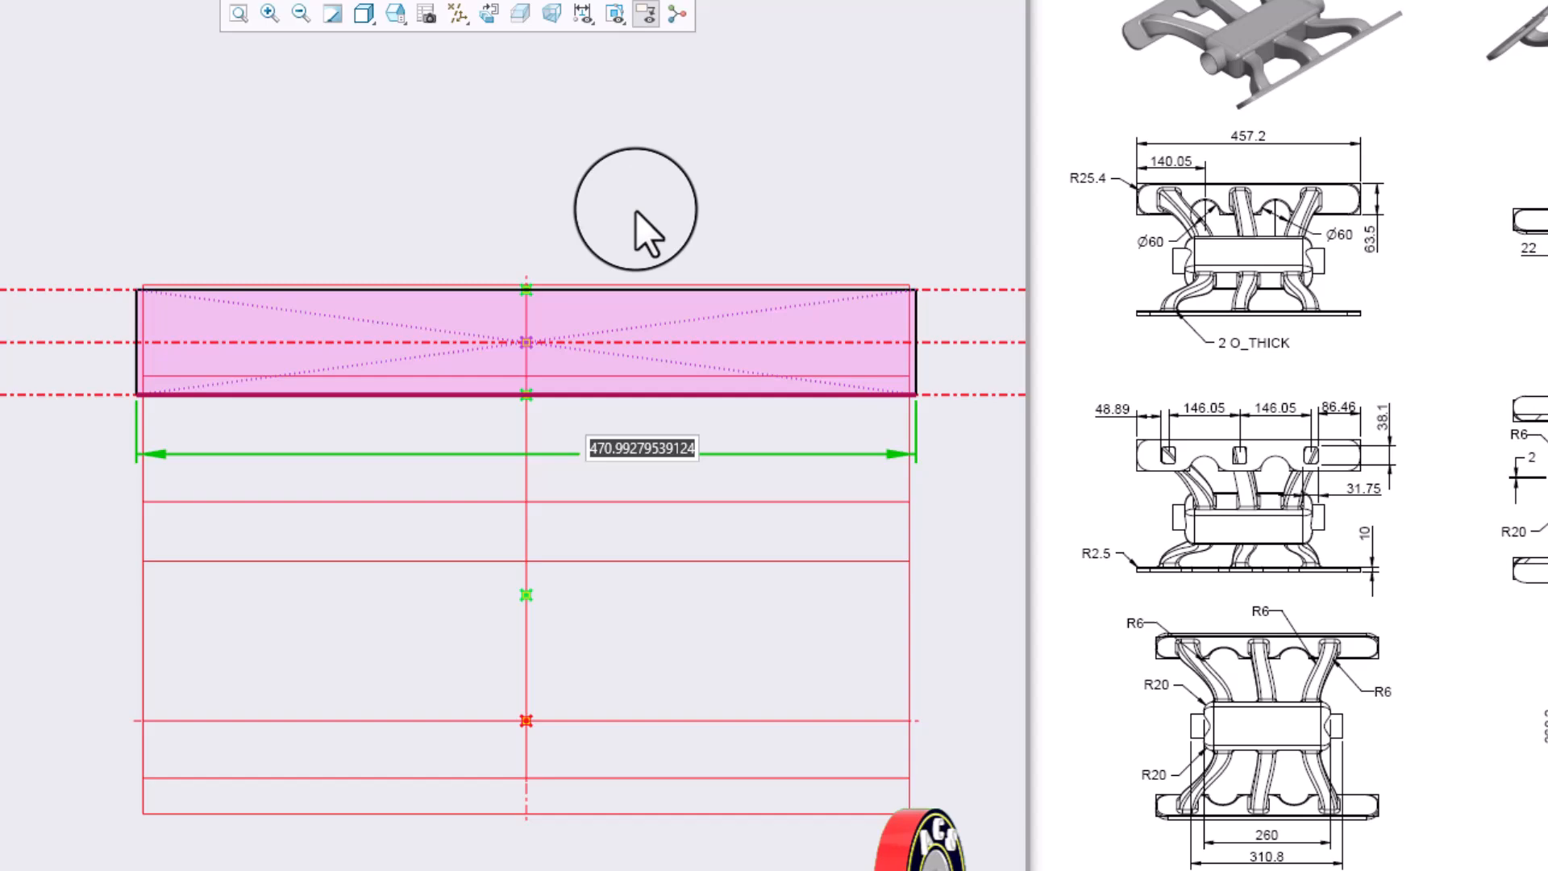
{"action": "type", "text": "4"}
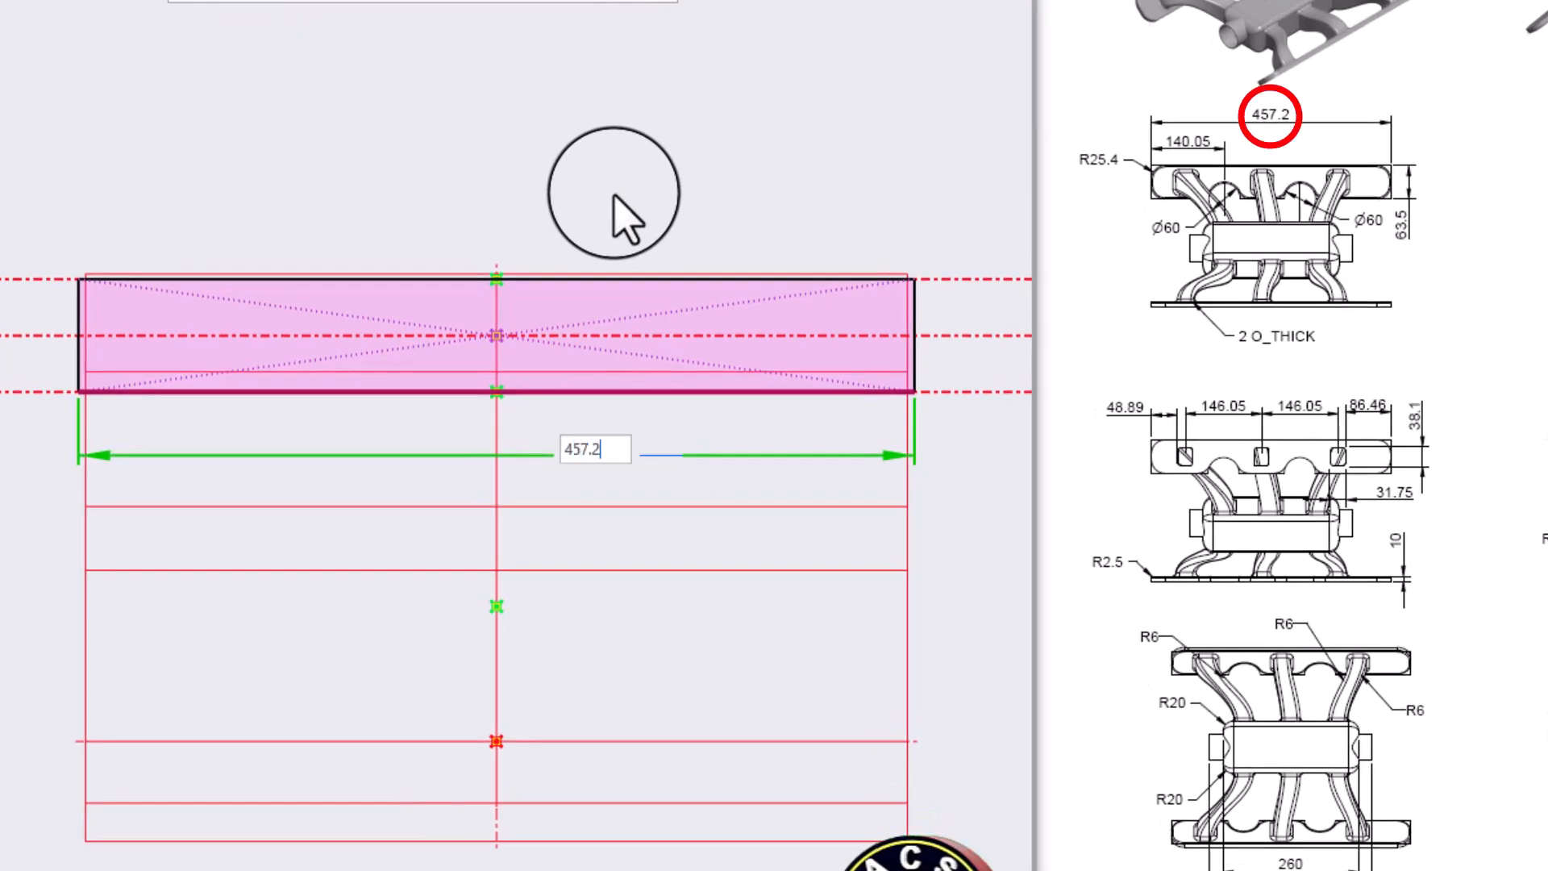
{"action": "type", "text": "57.2"}
{"action": "key", "text": "Return"}
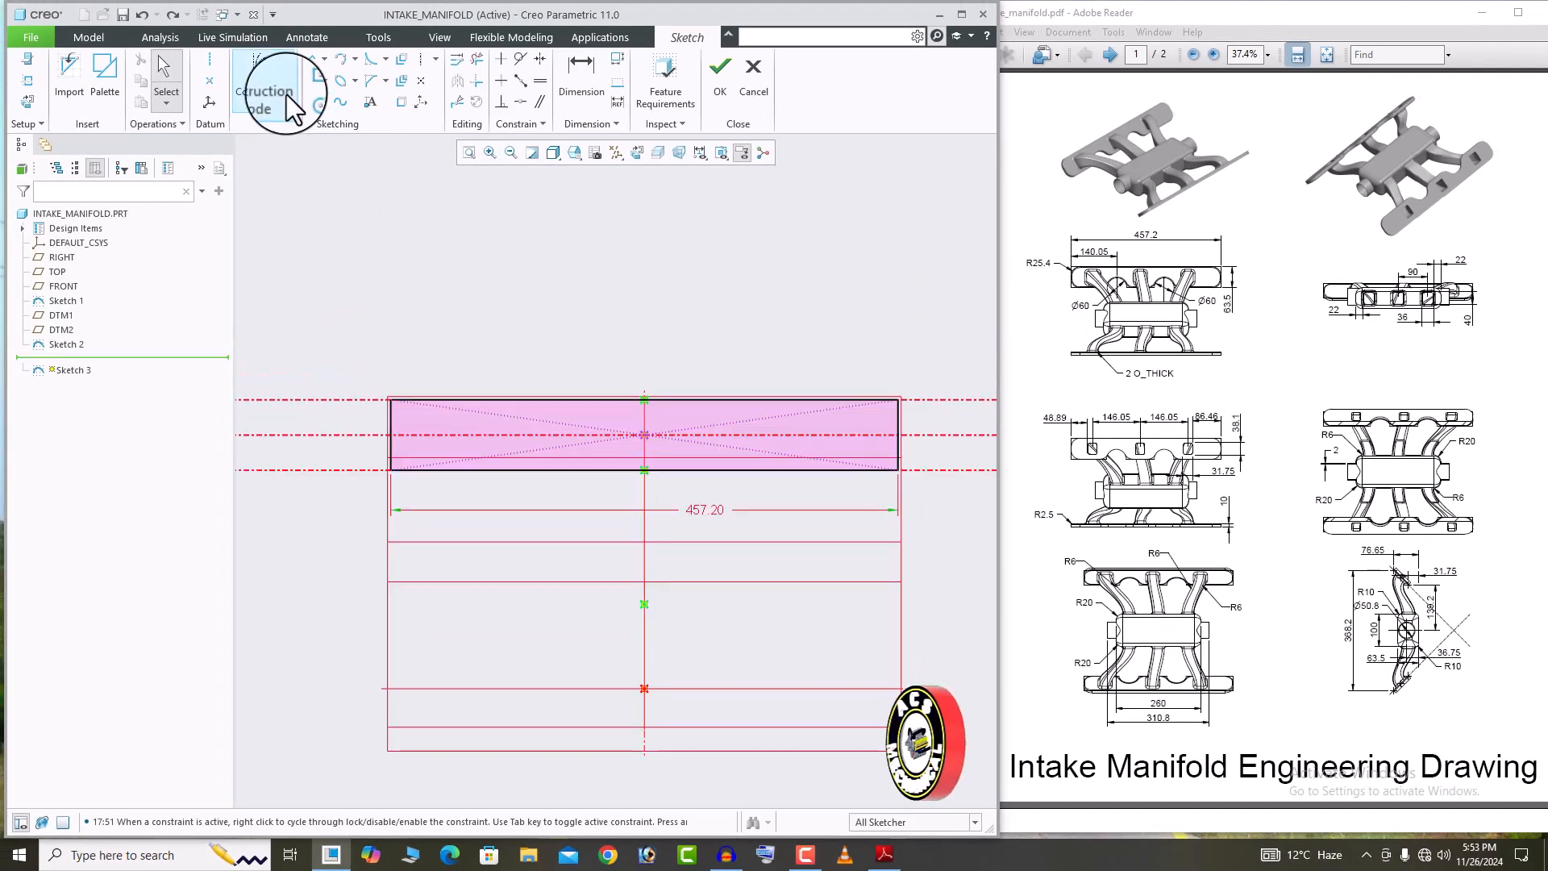
Draw three equal center rectangles about 25 wide along the flange's middle centerline as port openings.
{"action": "left_click", "coordinate": [312, 81]}
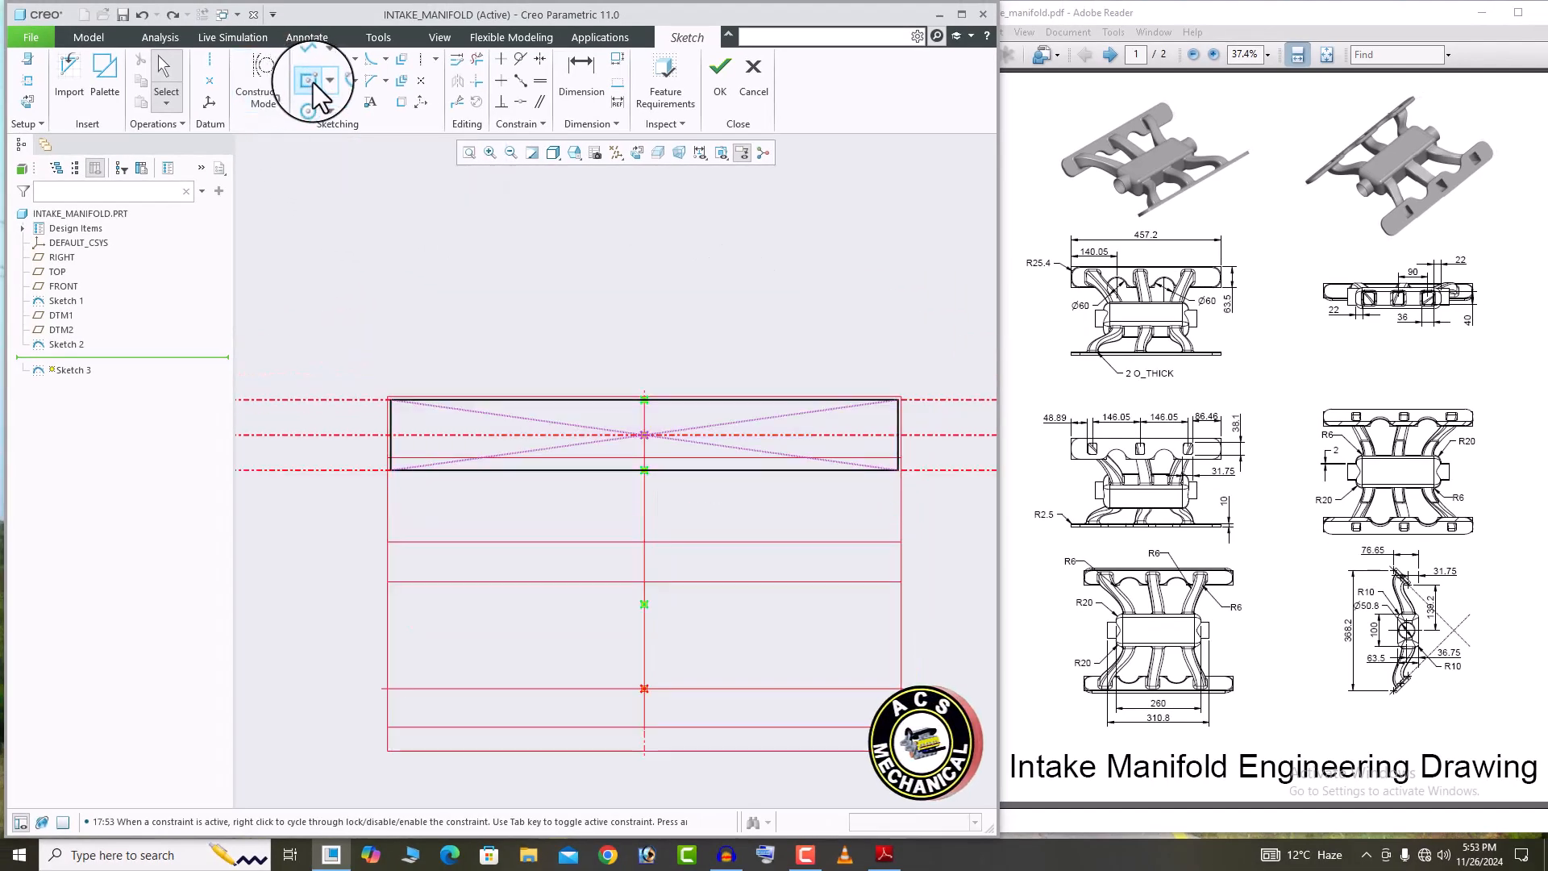
{"action": "left_click", "coordinate": [840, 433]}
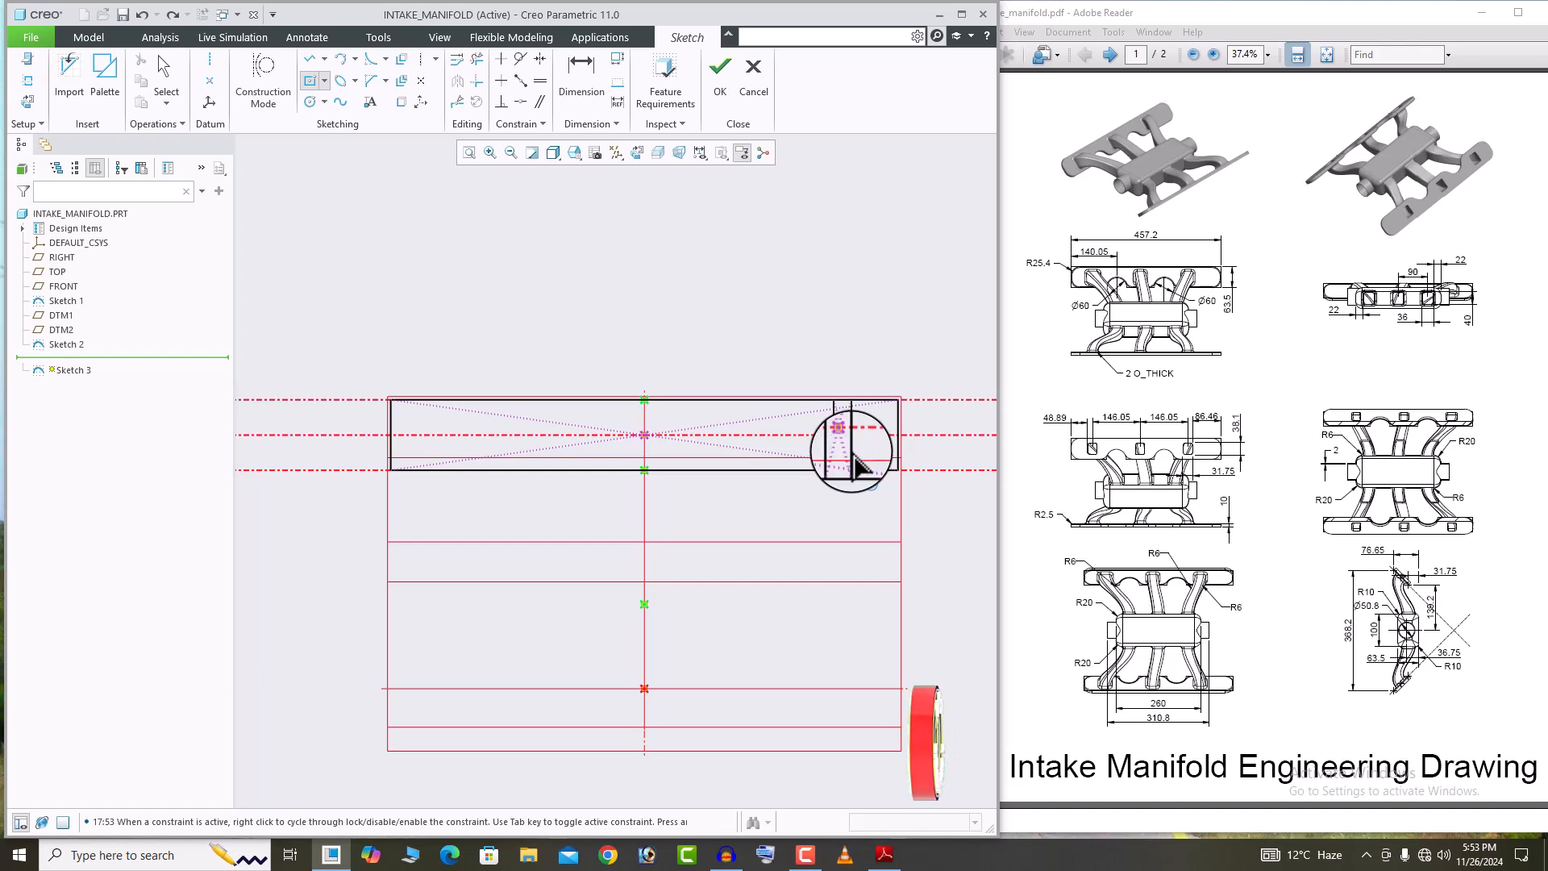
{"action": "left_click", "coordinate": [857, 453]}
{"action": "scroll", "coordinate": [857, 451], "scroll_direction": "down", "scroll_amount": 2}
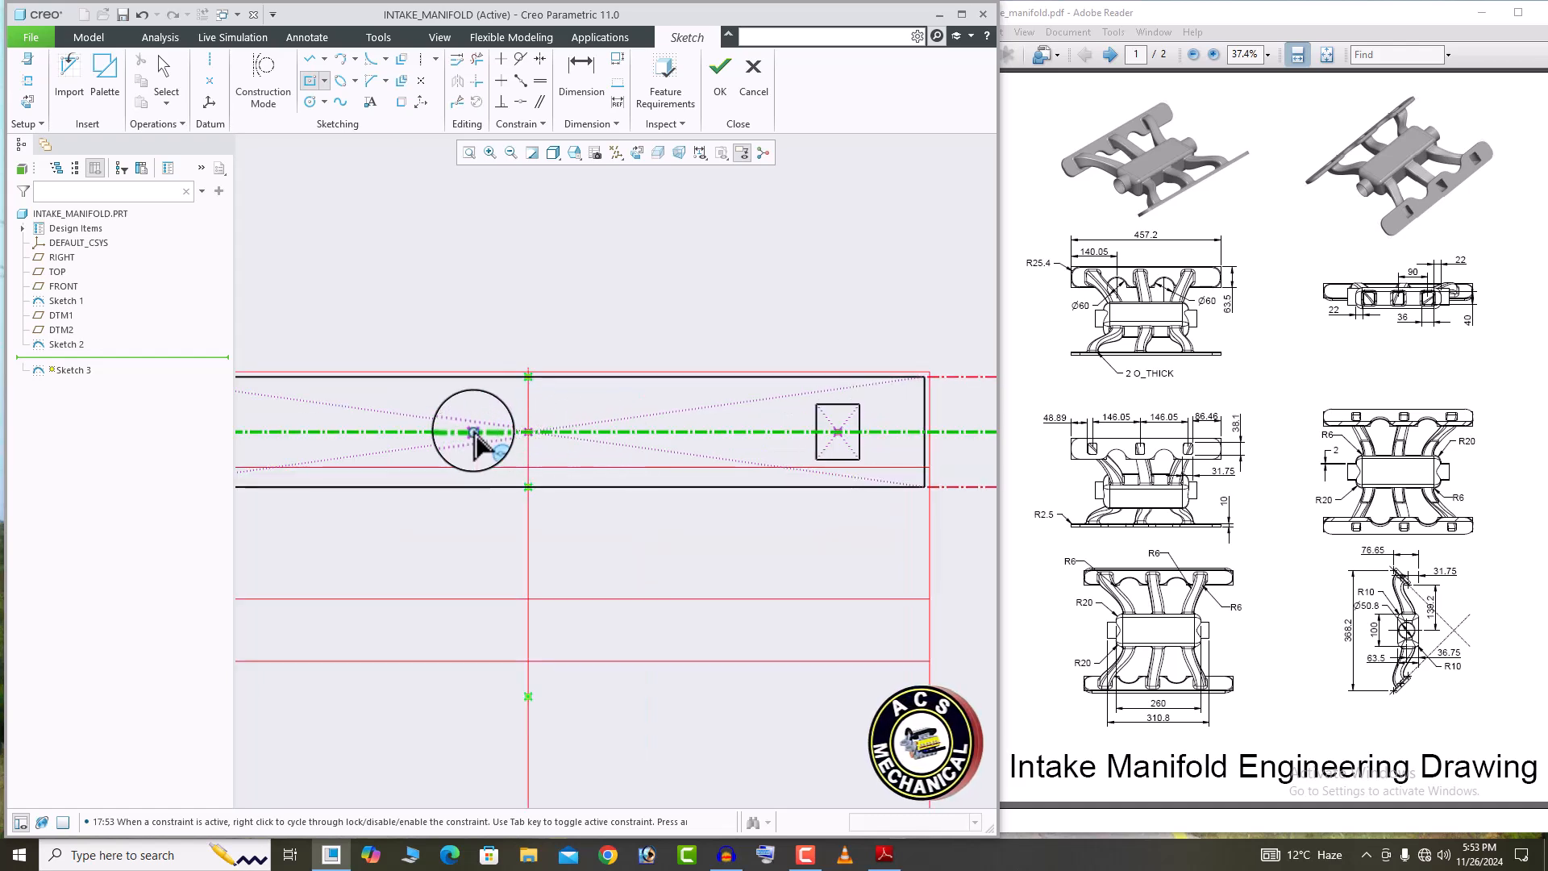
{"action": "left_click", "coordinate": [475, 433]}
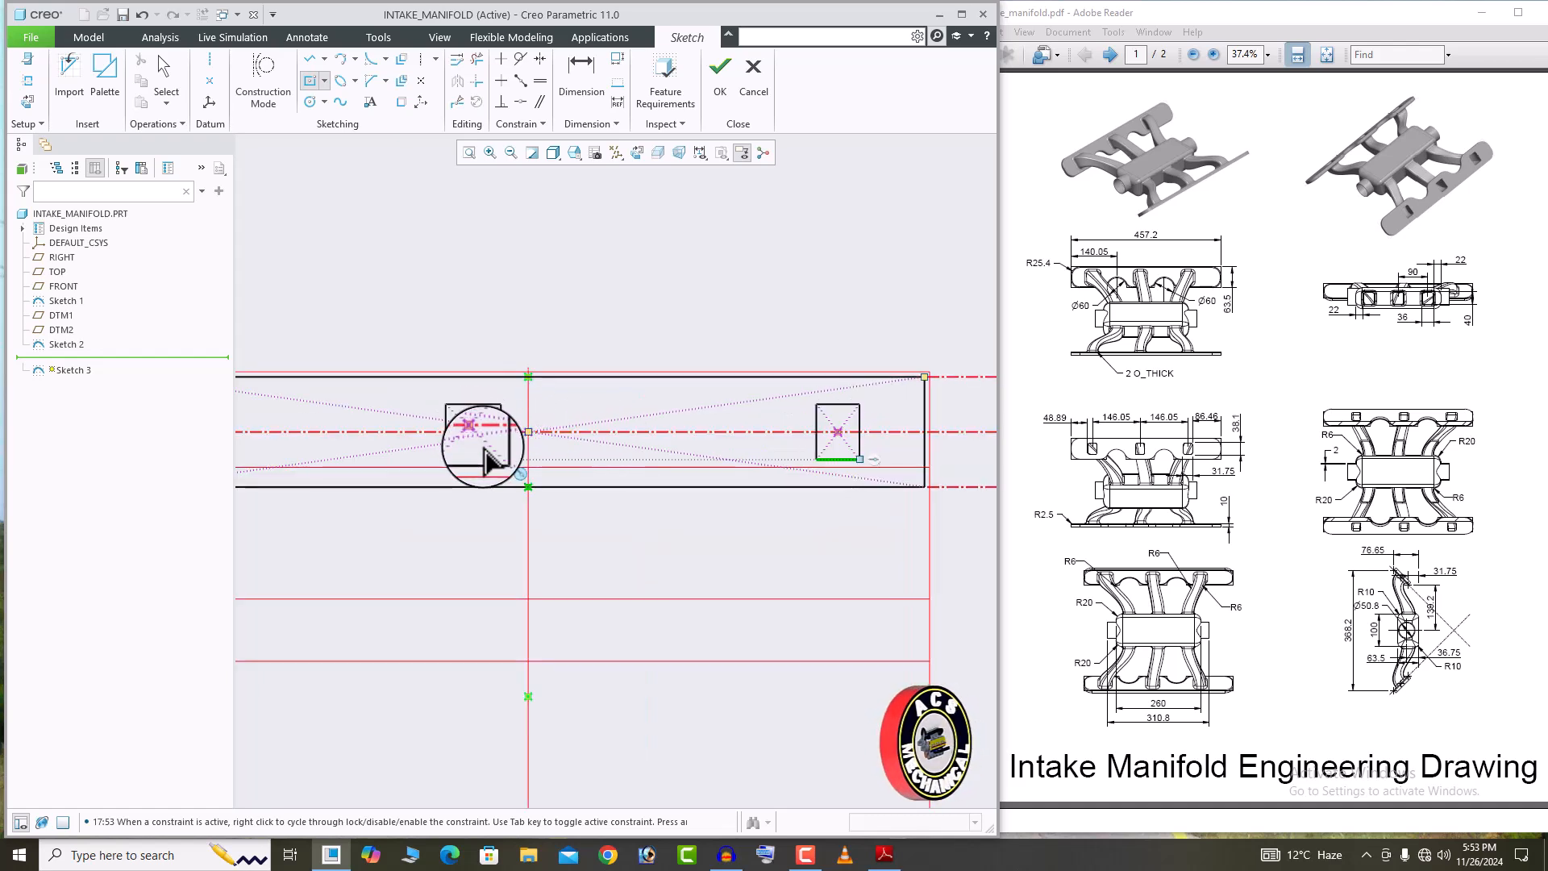
{"action": "left_click", "coordinate": [493, 456]}
{"action": "scroll", "coordinate": [487, 448], "scroll_direction": "down", "scroll_amount": 2}
{"action": "scroll", "coordinate": [397, 461], "scroll_direction": "up", "scroll_amount": 2}
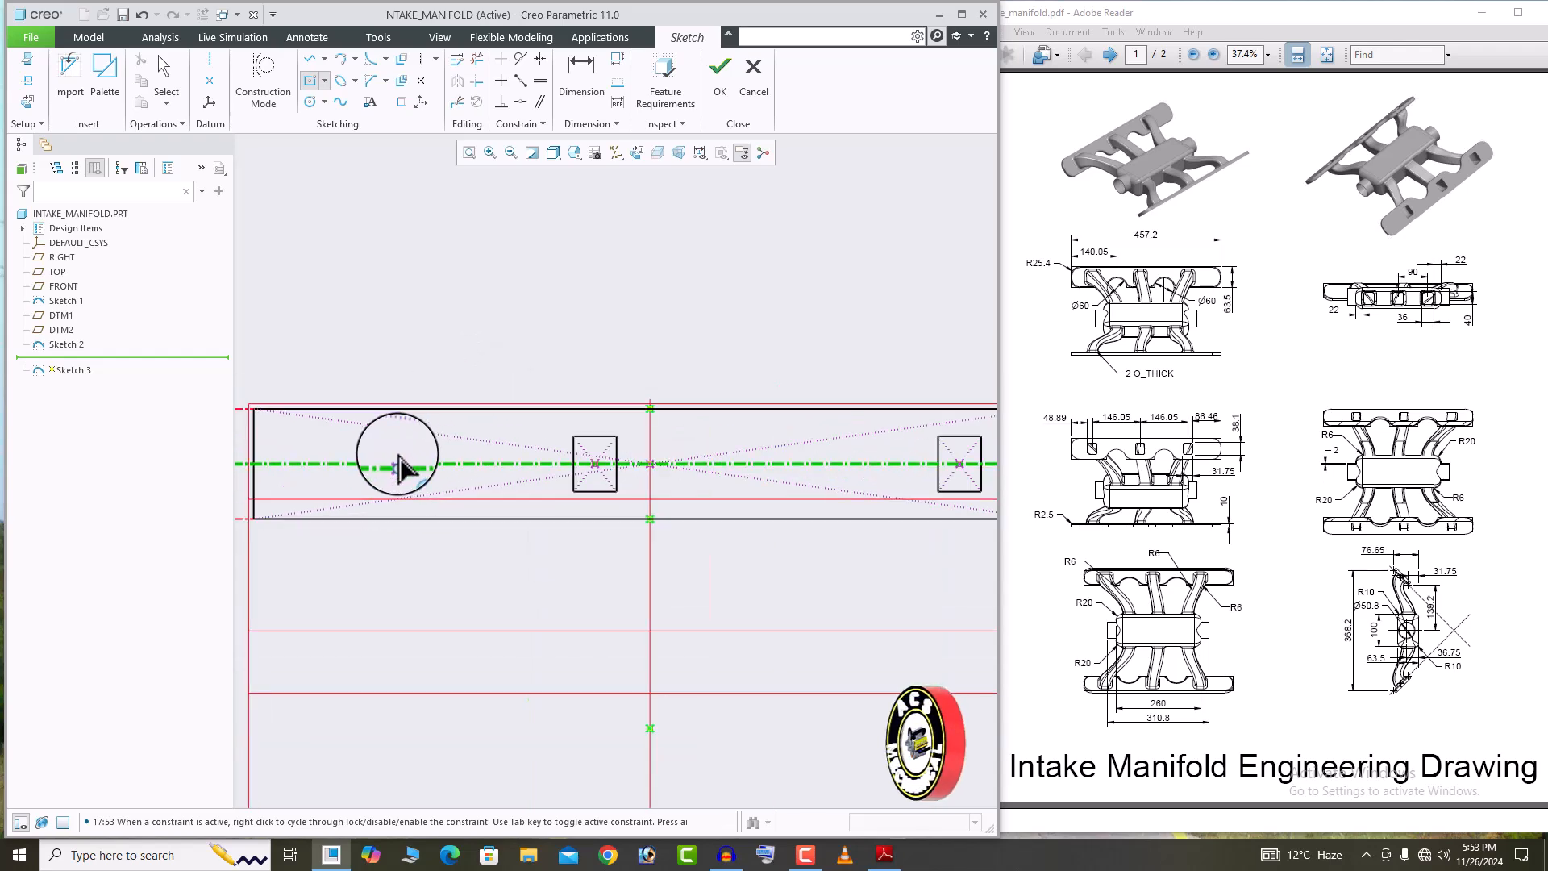
{"action": "left_click", "coordinate": [405, 465]}
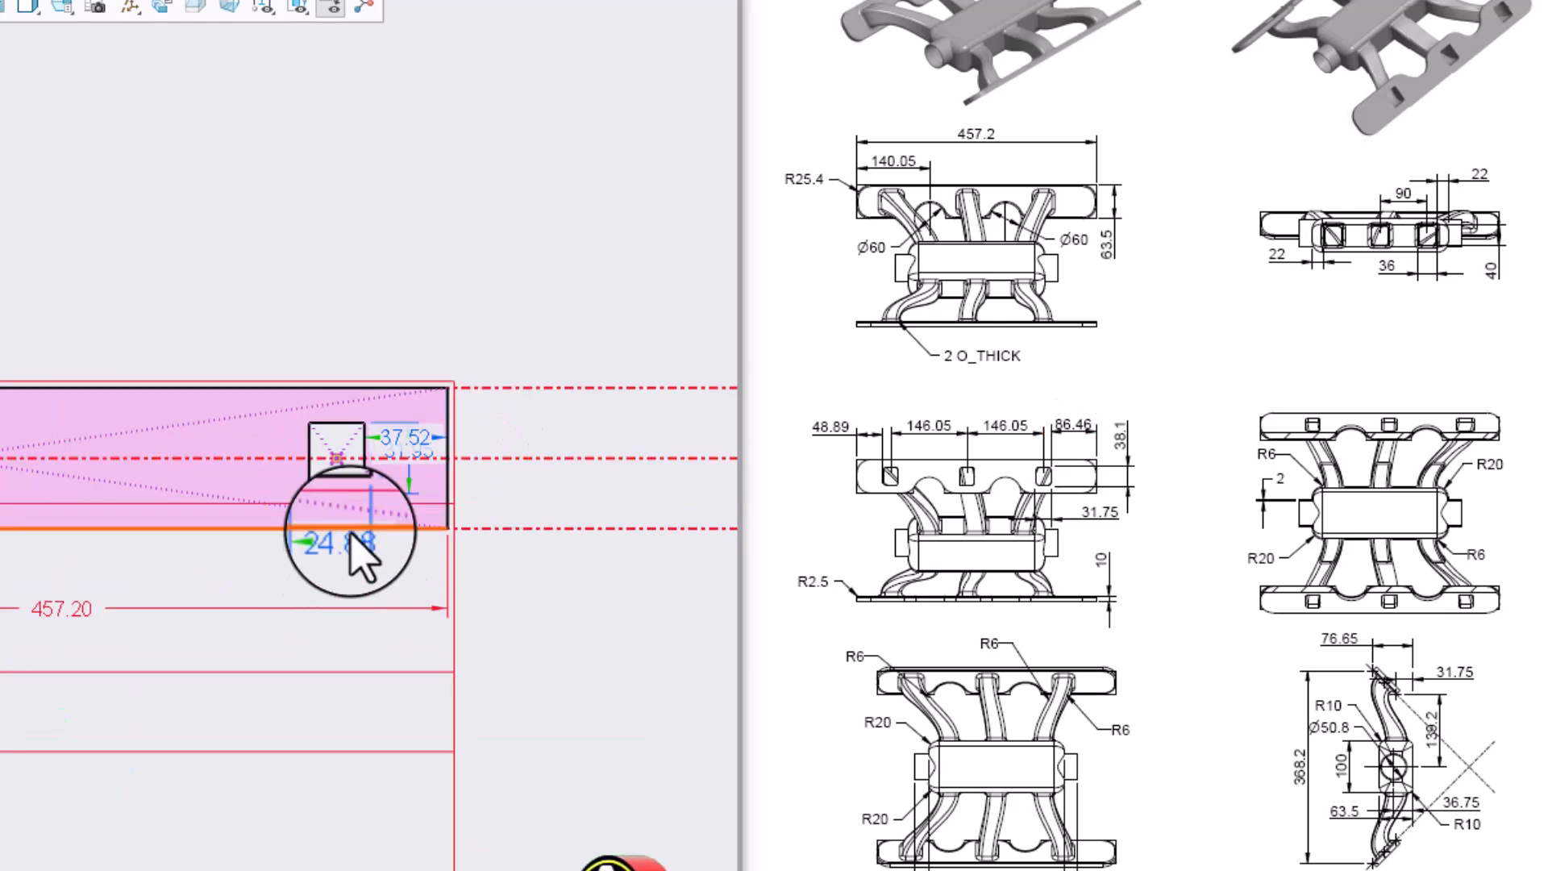
Set the port rectangles' width to 31.75 and height to 38.1.
{"action": "left_click", "coordinate": [366, 552]}
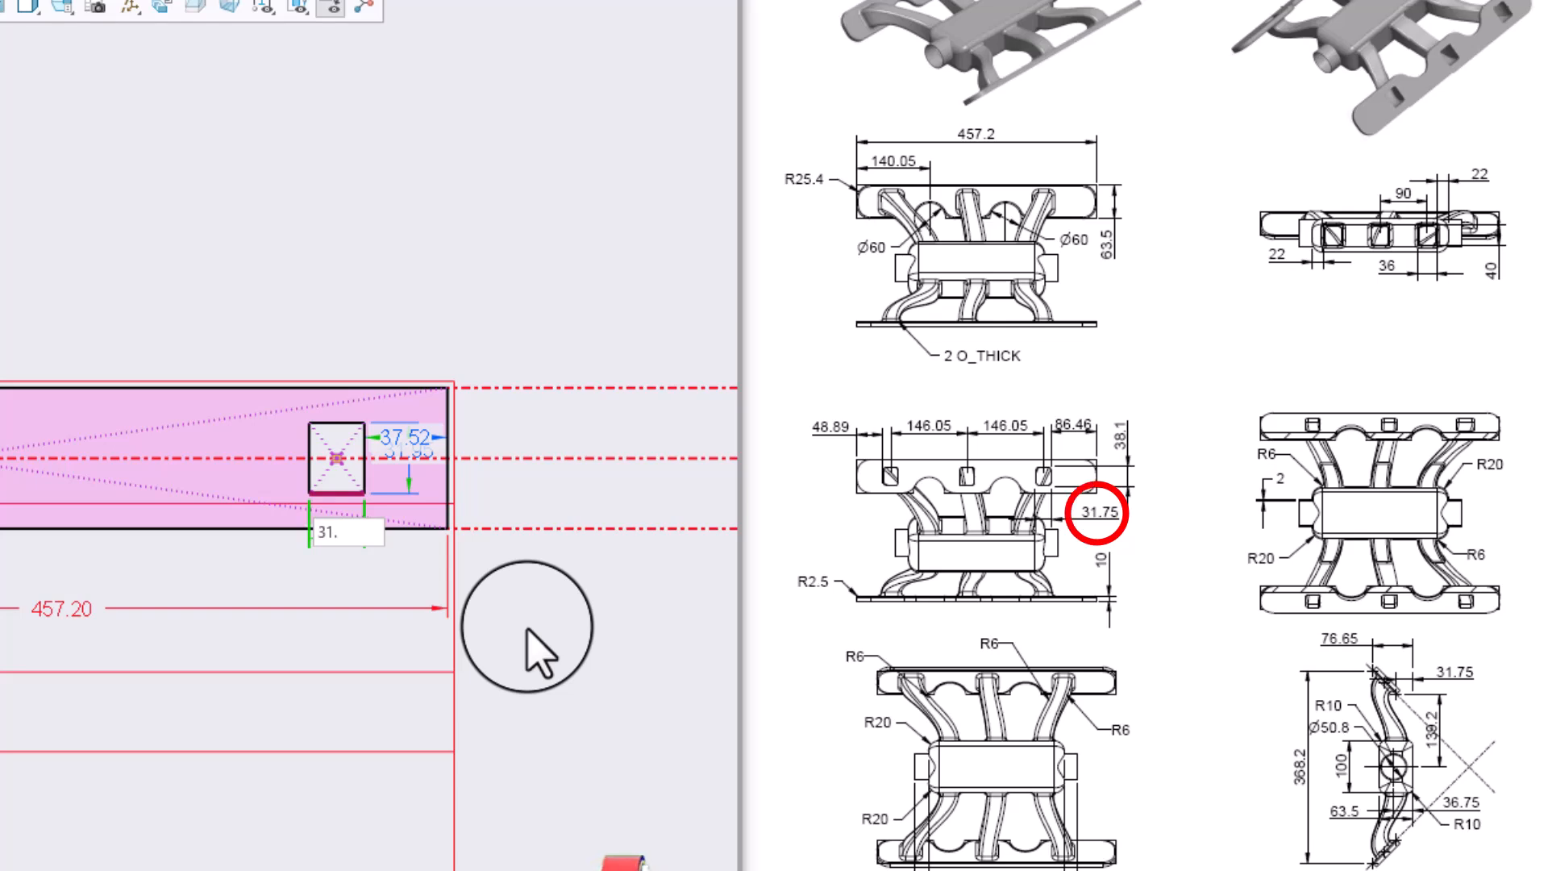
{"action": "key", "text": "Return"}
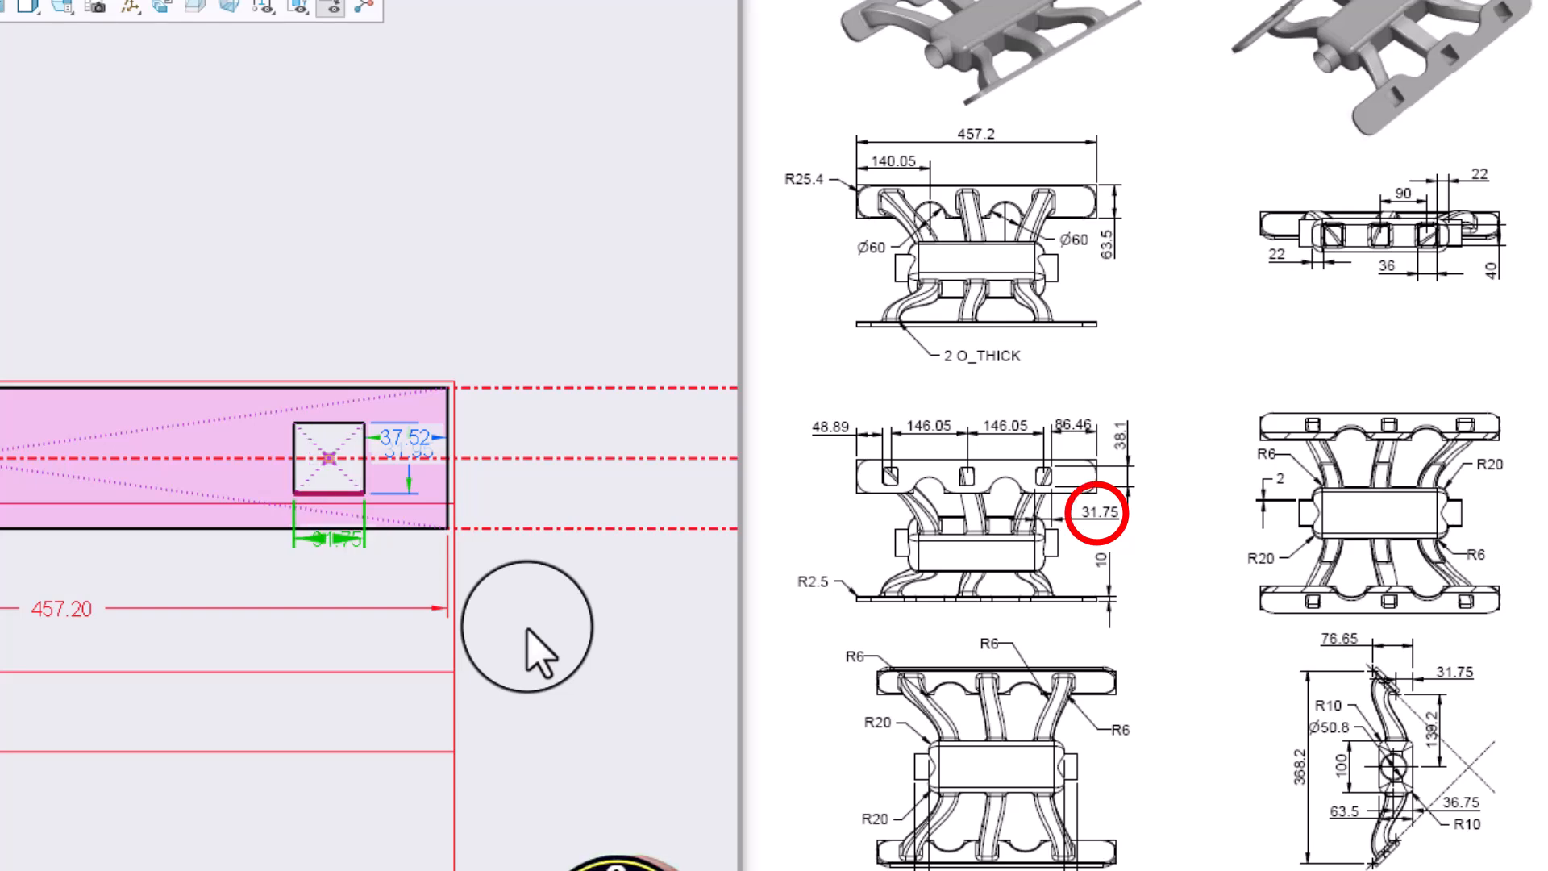
{"action": "double_click", "coordinate": [409, 453]}
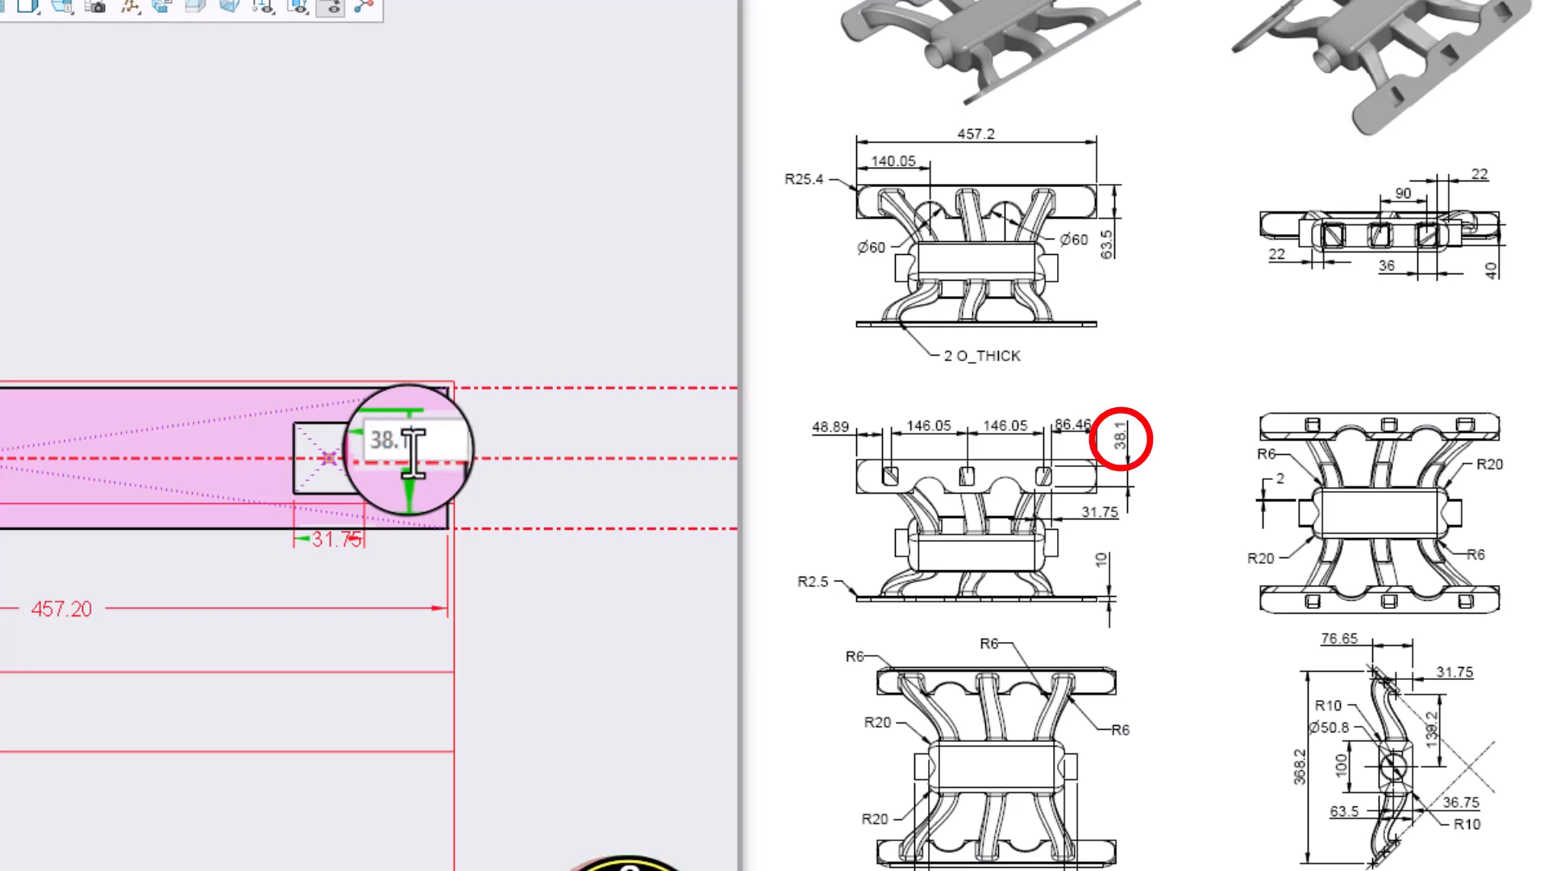
{"action": "key", "text": "Return"}
{"action": "scroll", "coordinate": [492, 455], "scroll_direction": "up", "scroll_amount": 1}
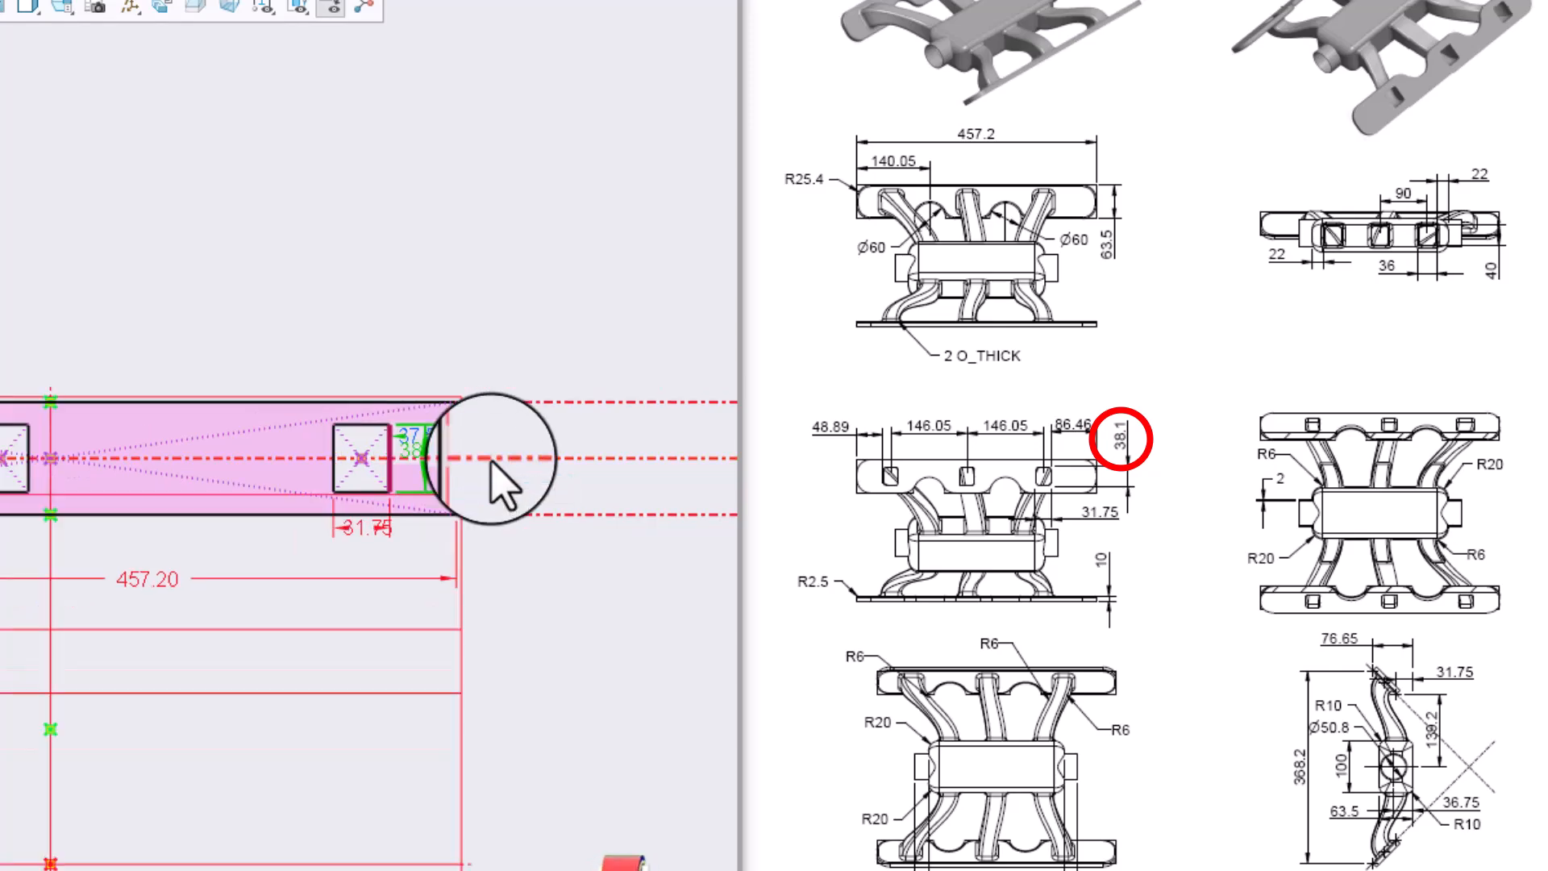
{"action": "scroll", "coordinate": [122, 272], "scroll_direction": "down", "scroll_amount": 1}
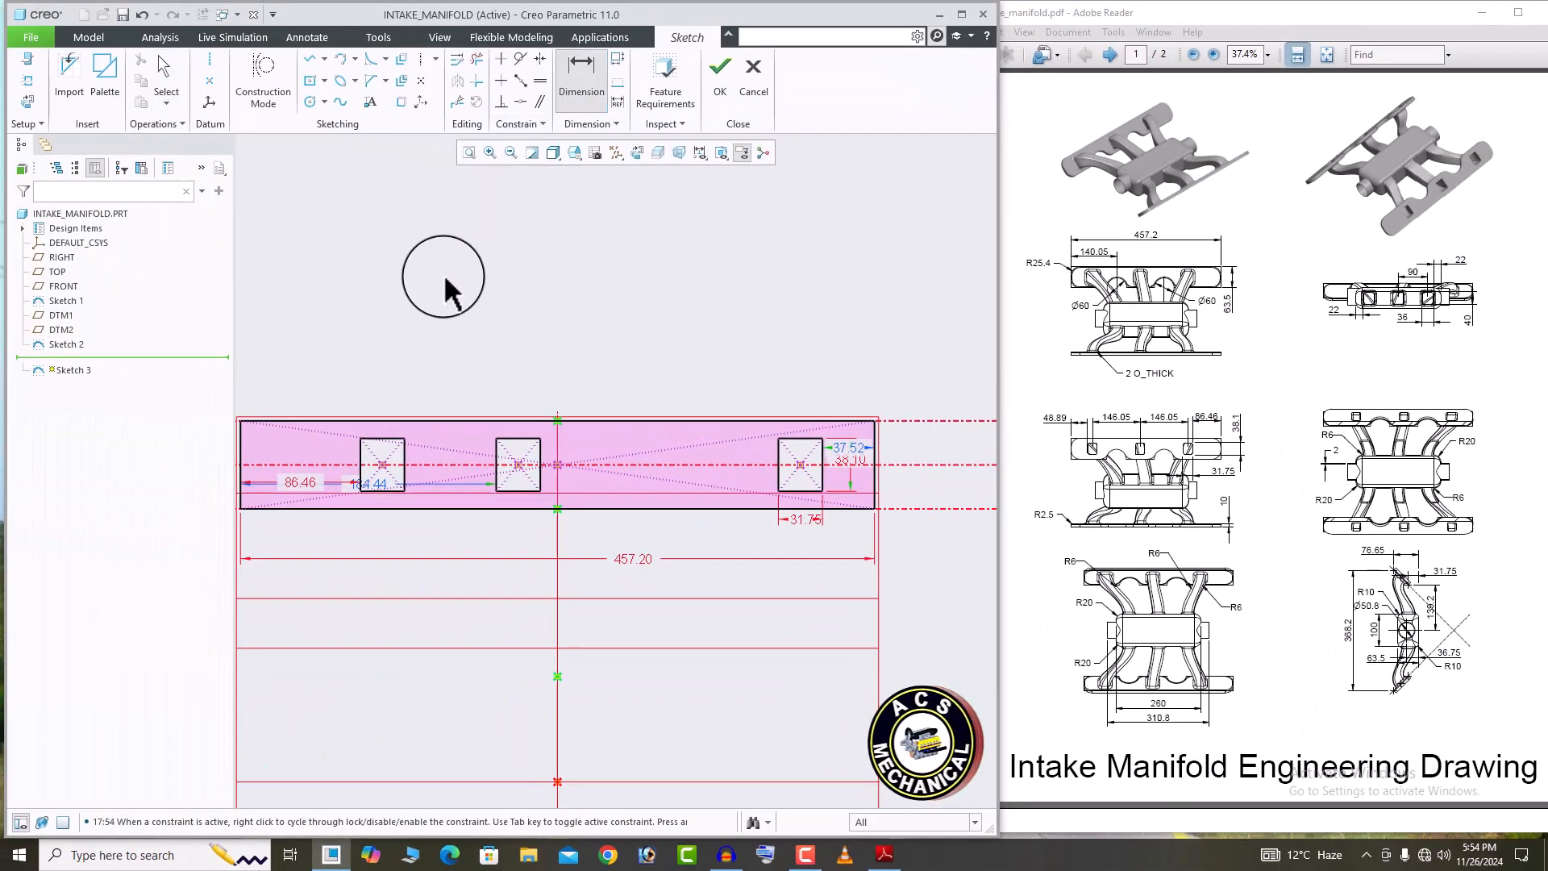
Set the center-to-center distance between the outer port opening at the 86.46 edge offset and the middle opening to 146.05.
{"action": "left_click", "coordinate": [382, 466]}
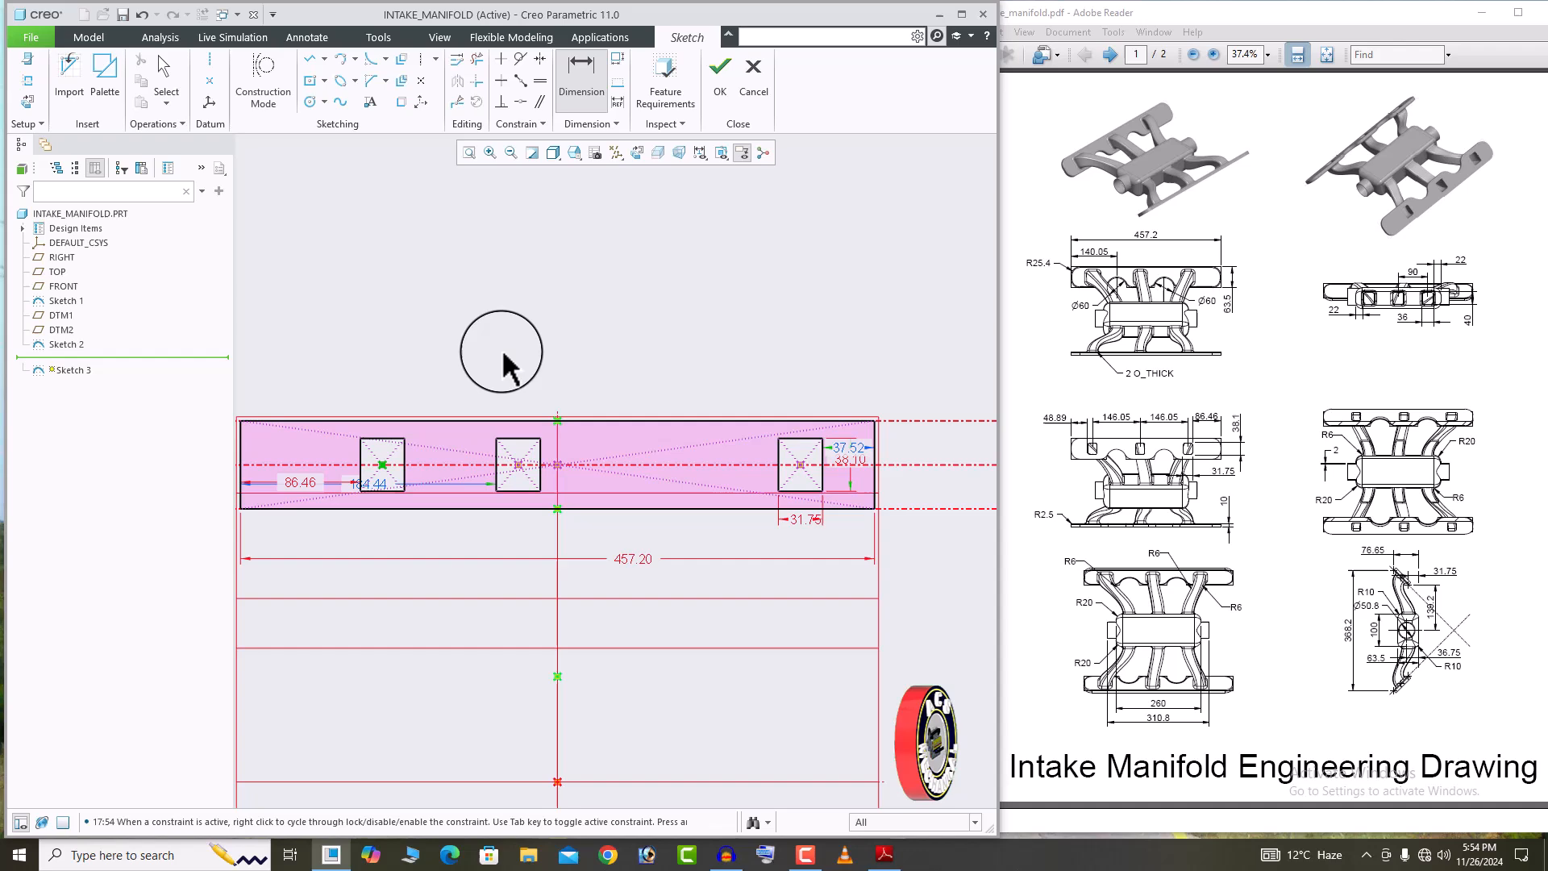
{"action": "left_click", "coordinate": [518, 465]}
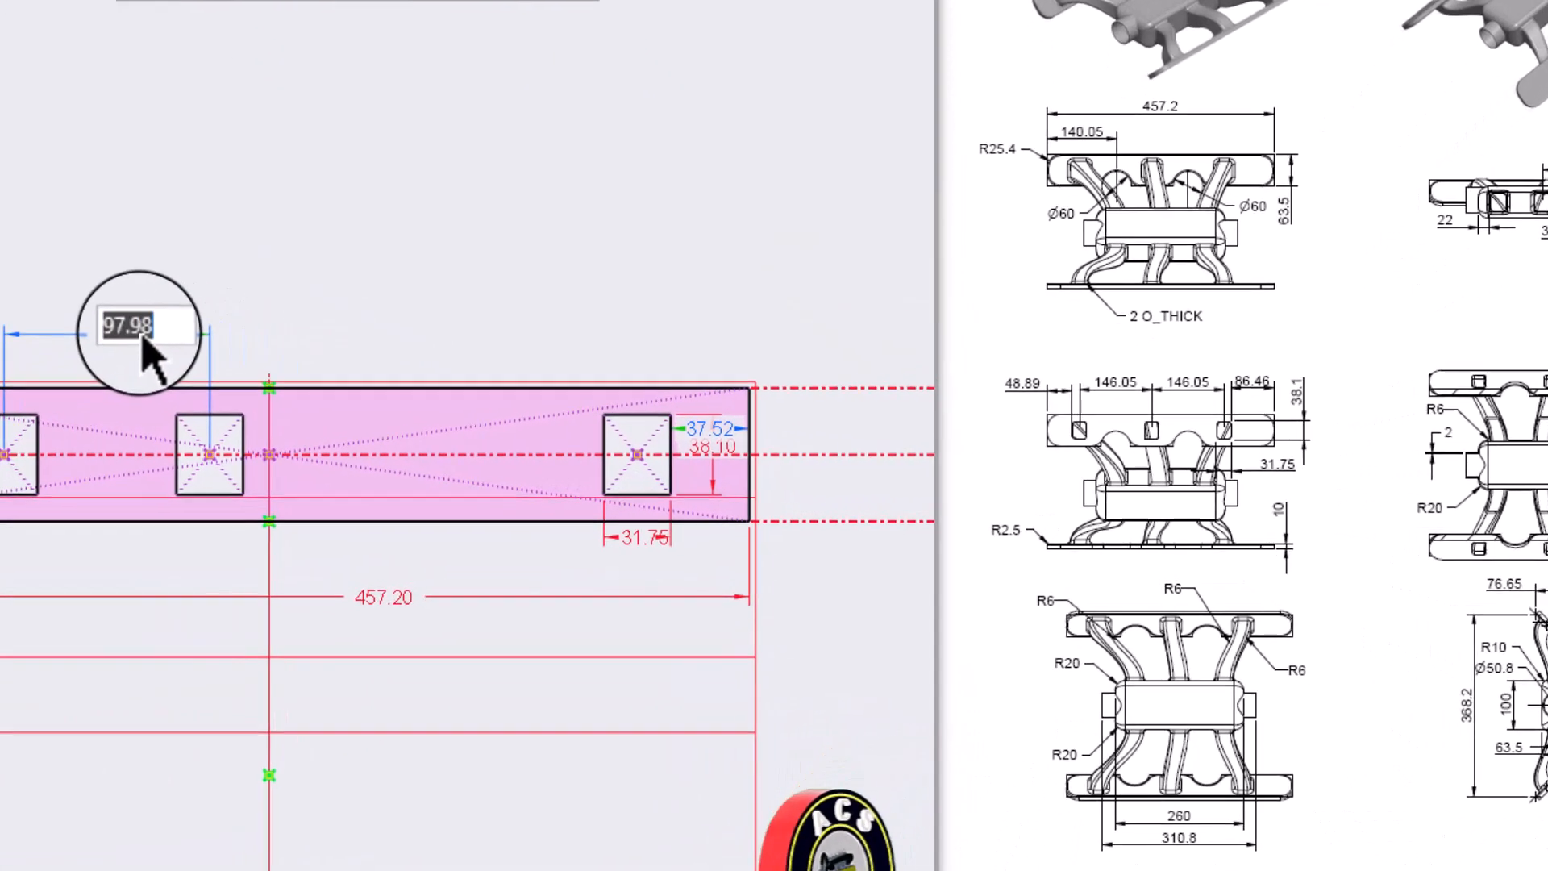
{"action": "type", "text": "14"}
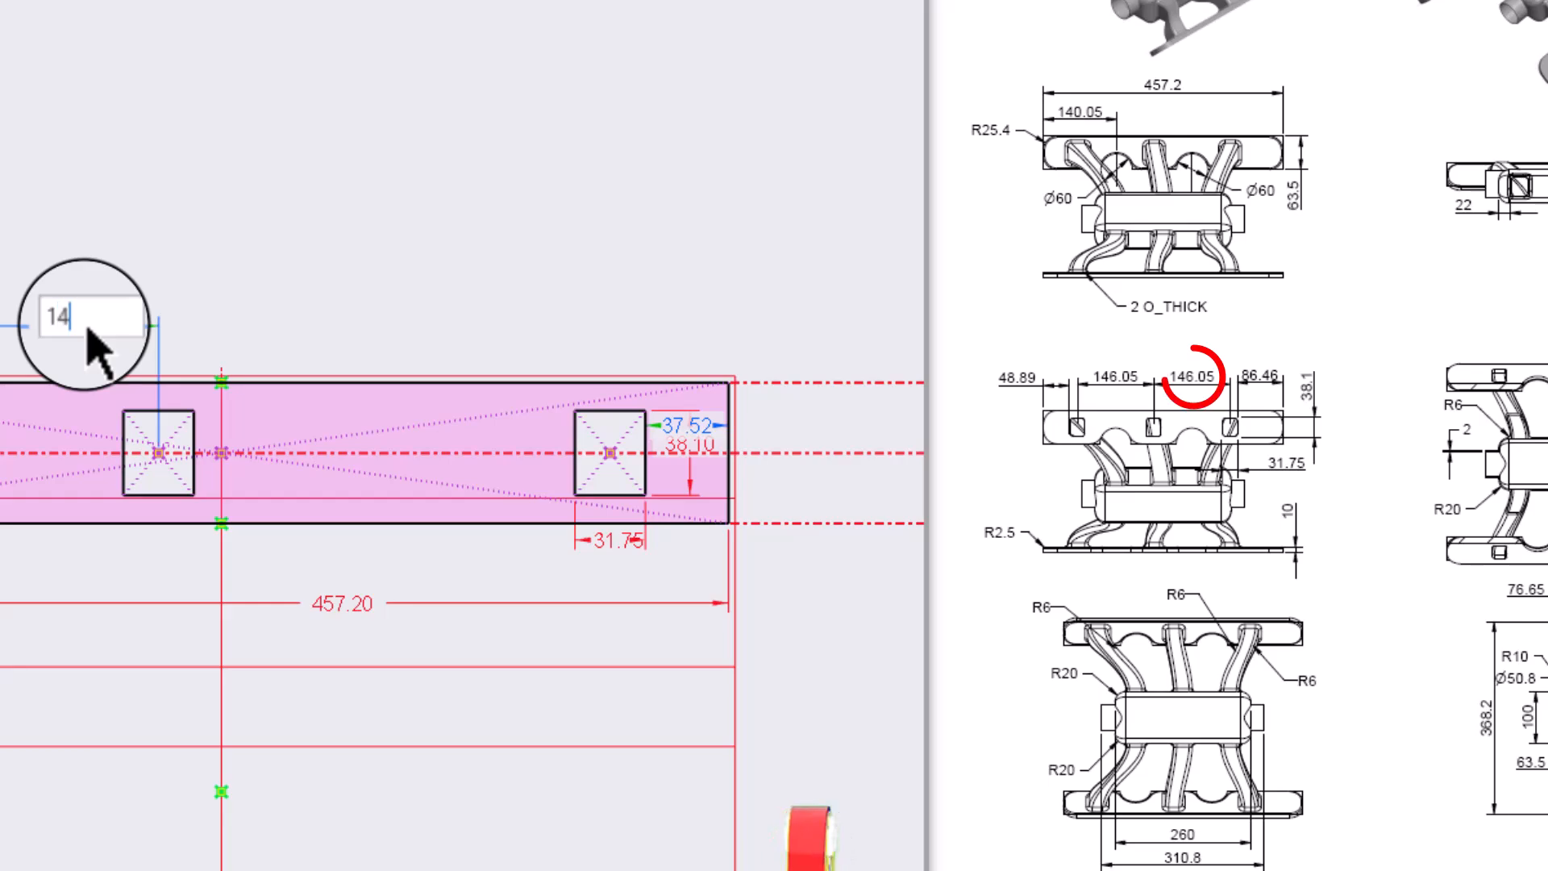
{"action": "type", "text": "6.05"}
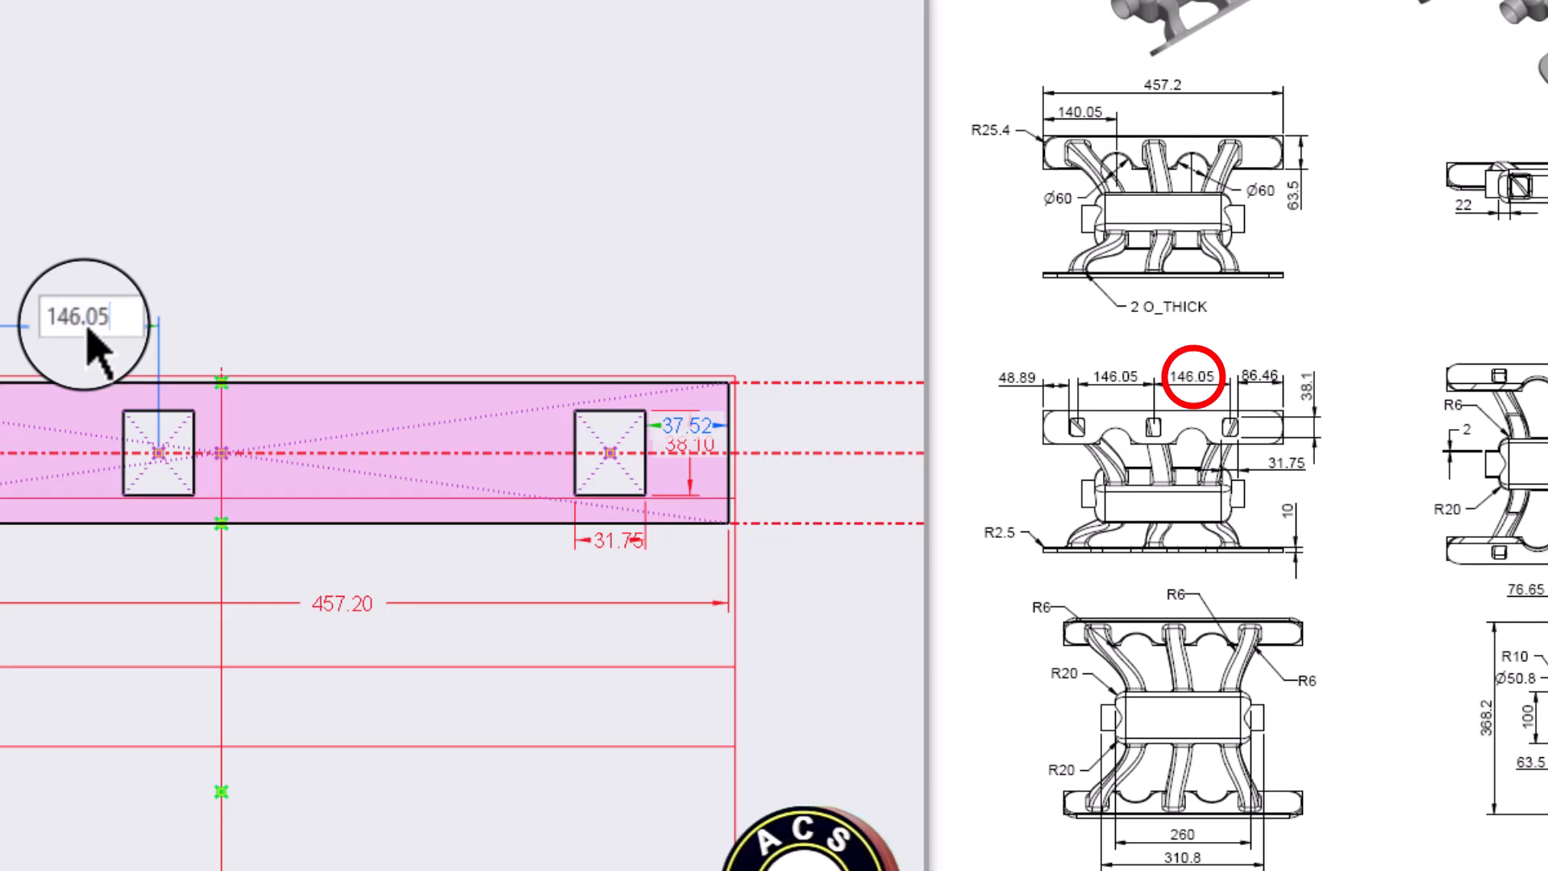
{"action": "key", "text": "Return"}
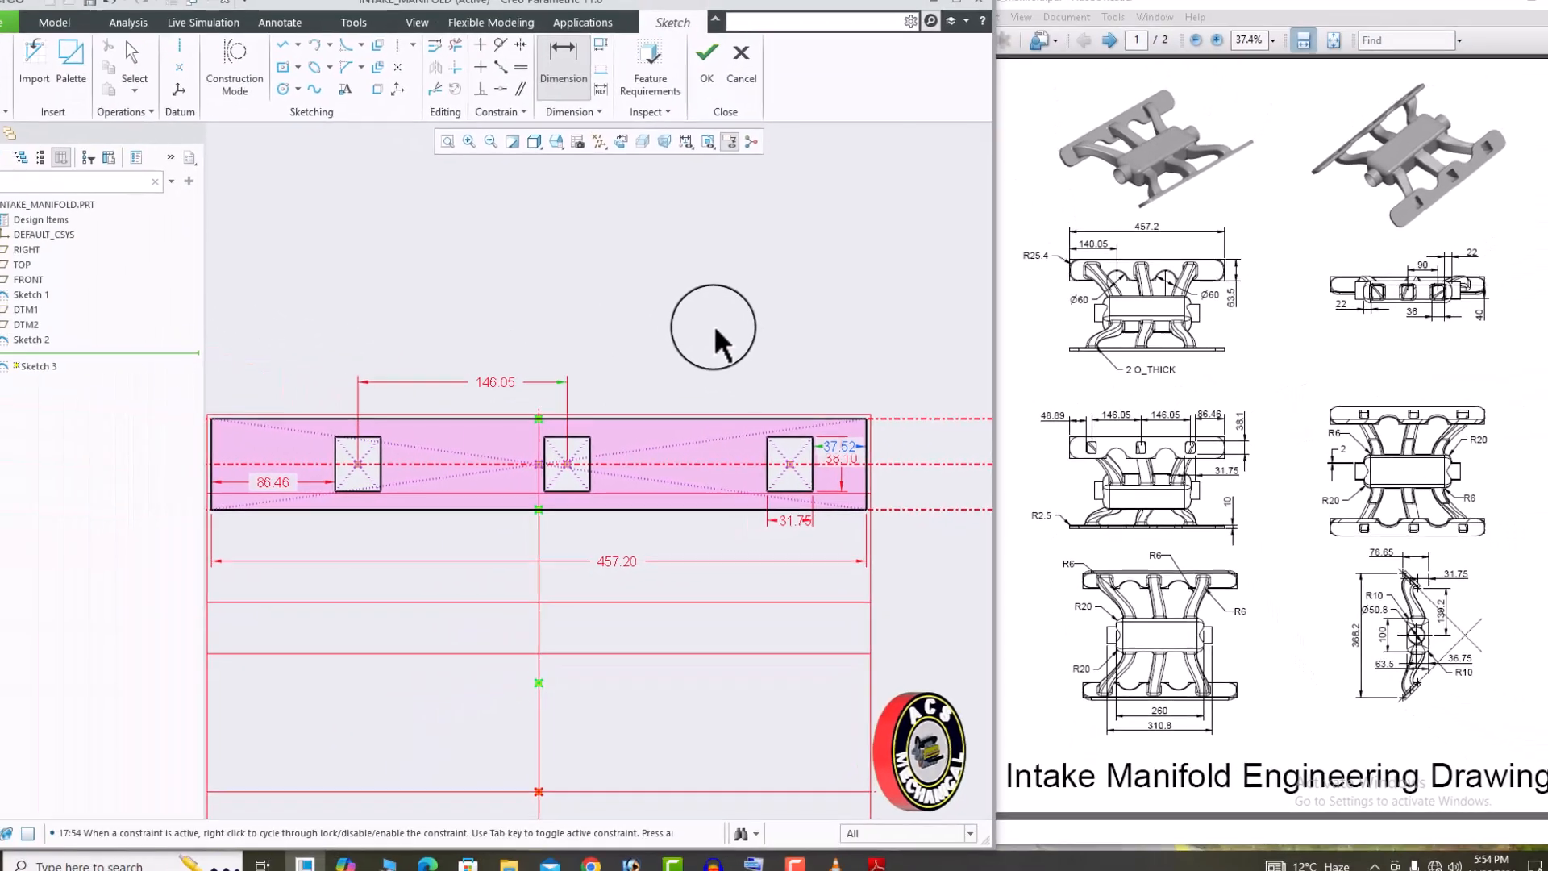
Set the center-to-center distance between the middle opening and the remaining outer port opening to 146.05.
{"action": "left_click", "coordinate": [584, 466]}
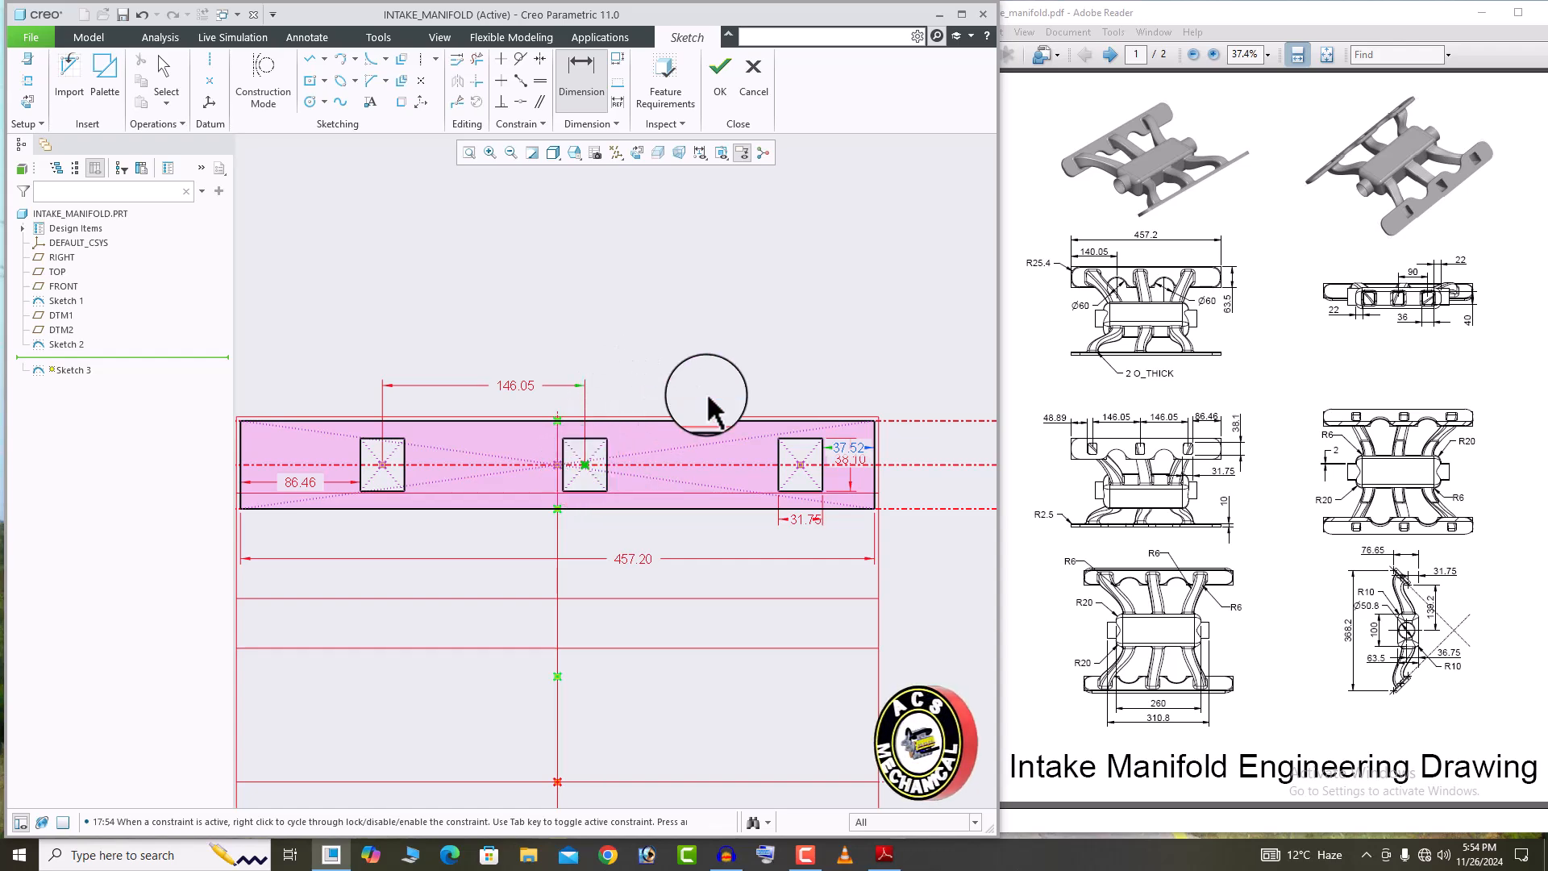
{"action": "left_click", "coordinate": [801, 465]}
{"action": "middle_click", "coordinate": [761, 360]}
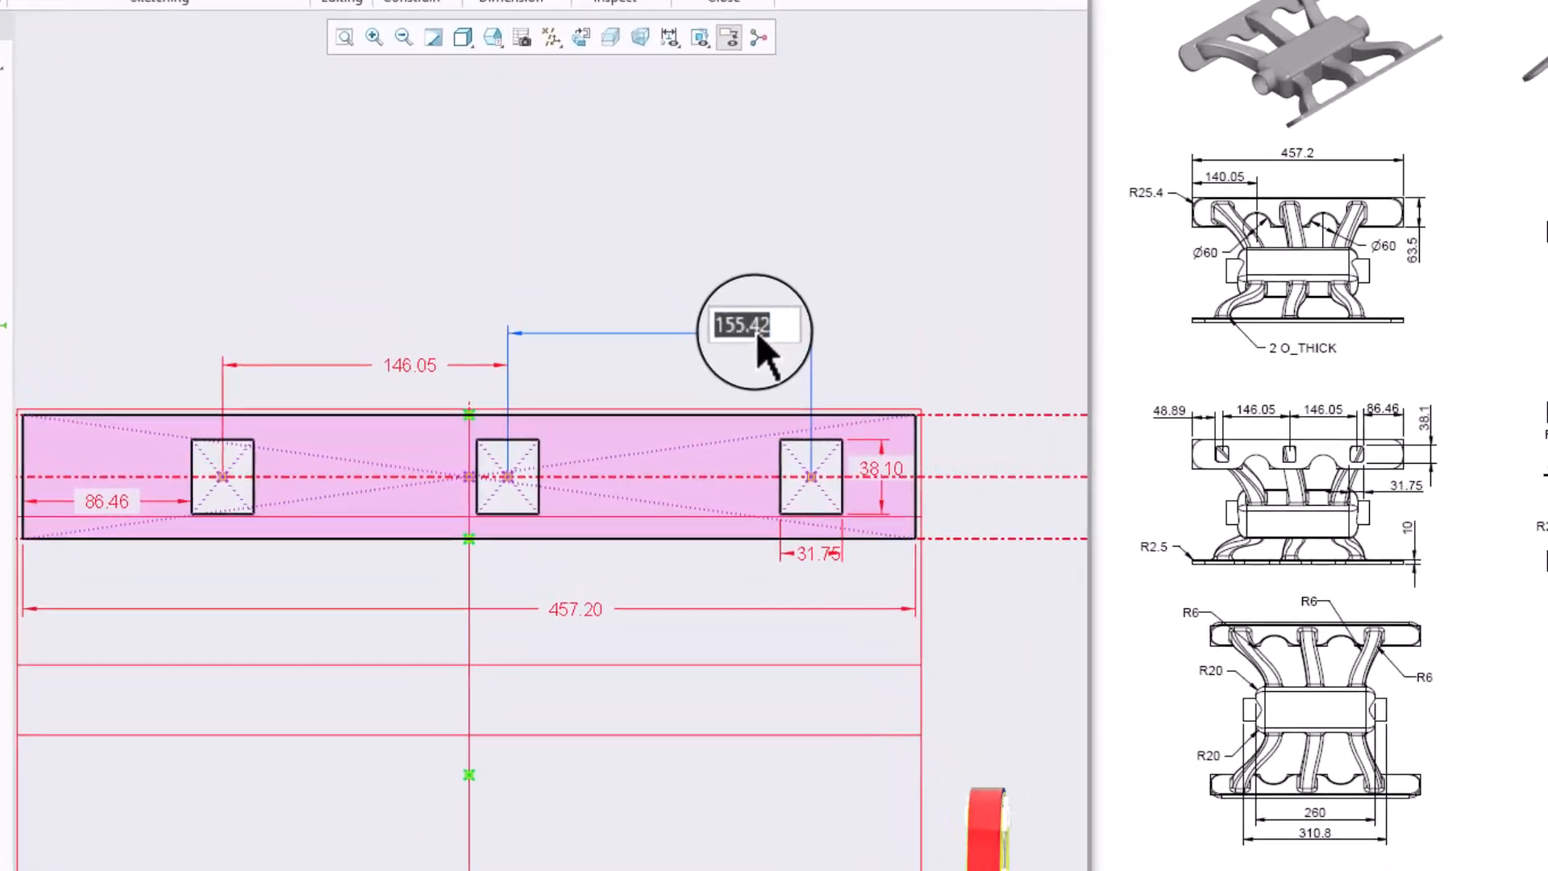
{"action": "type", "text": "146"}
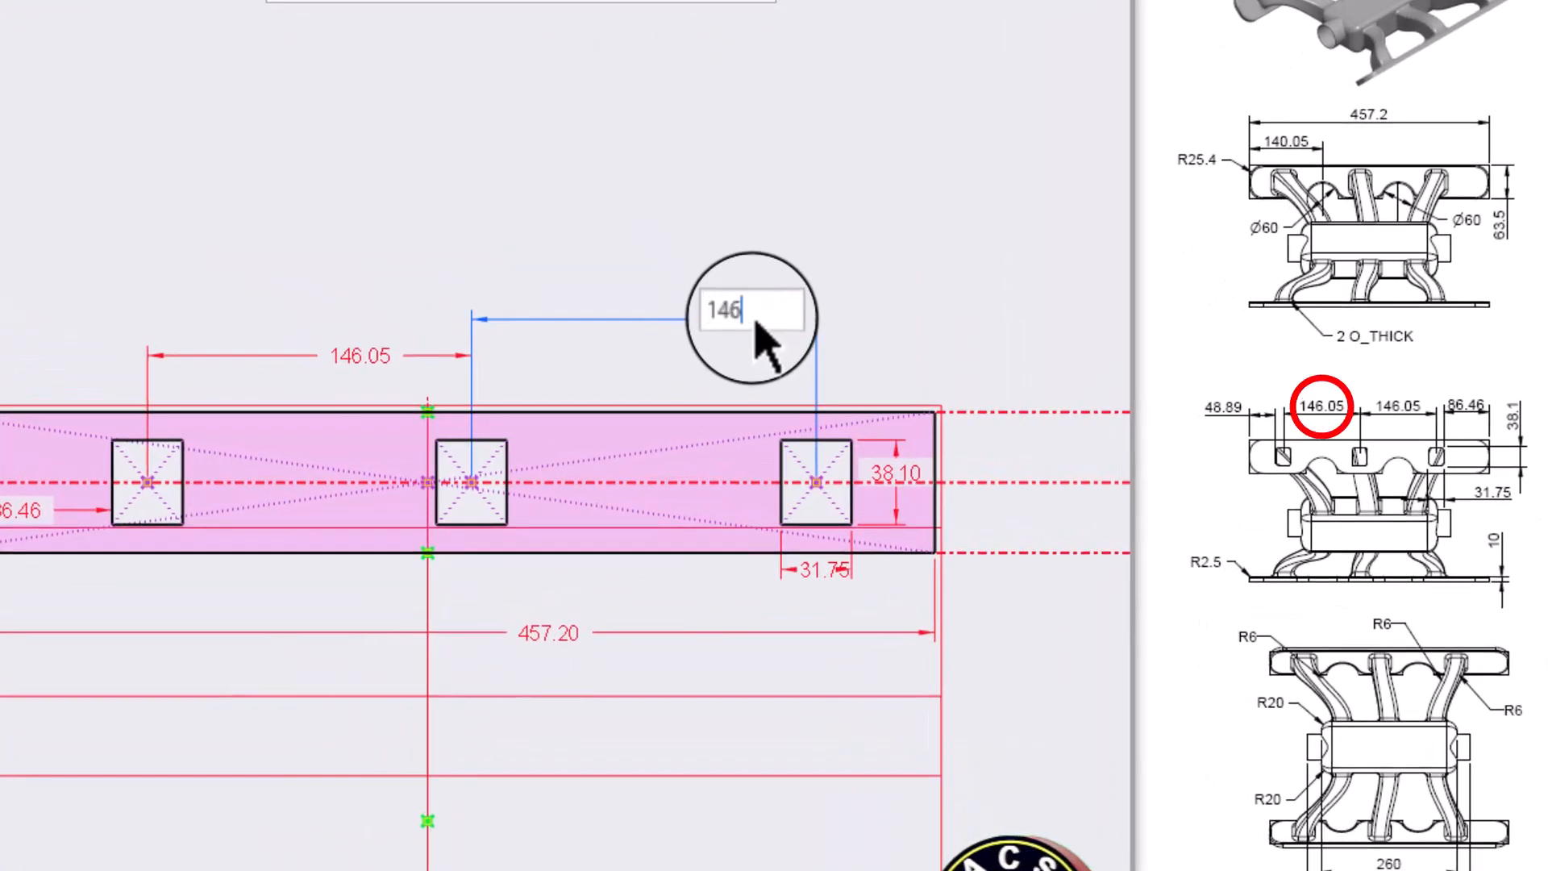
{"action": "type", "text": ".05"}
{"action": "key", "text": "Return"}
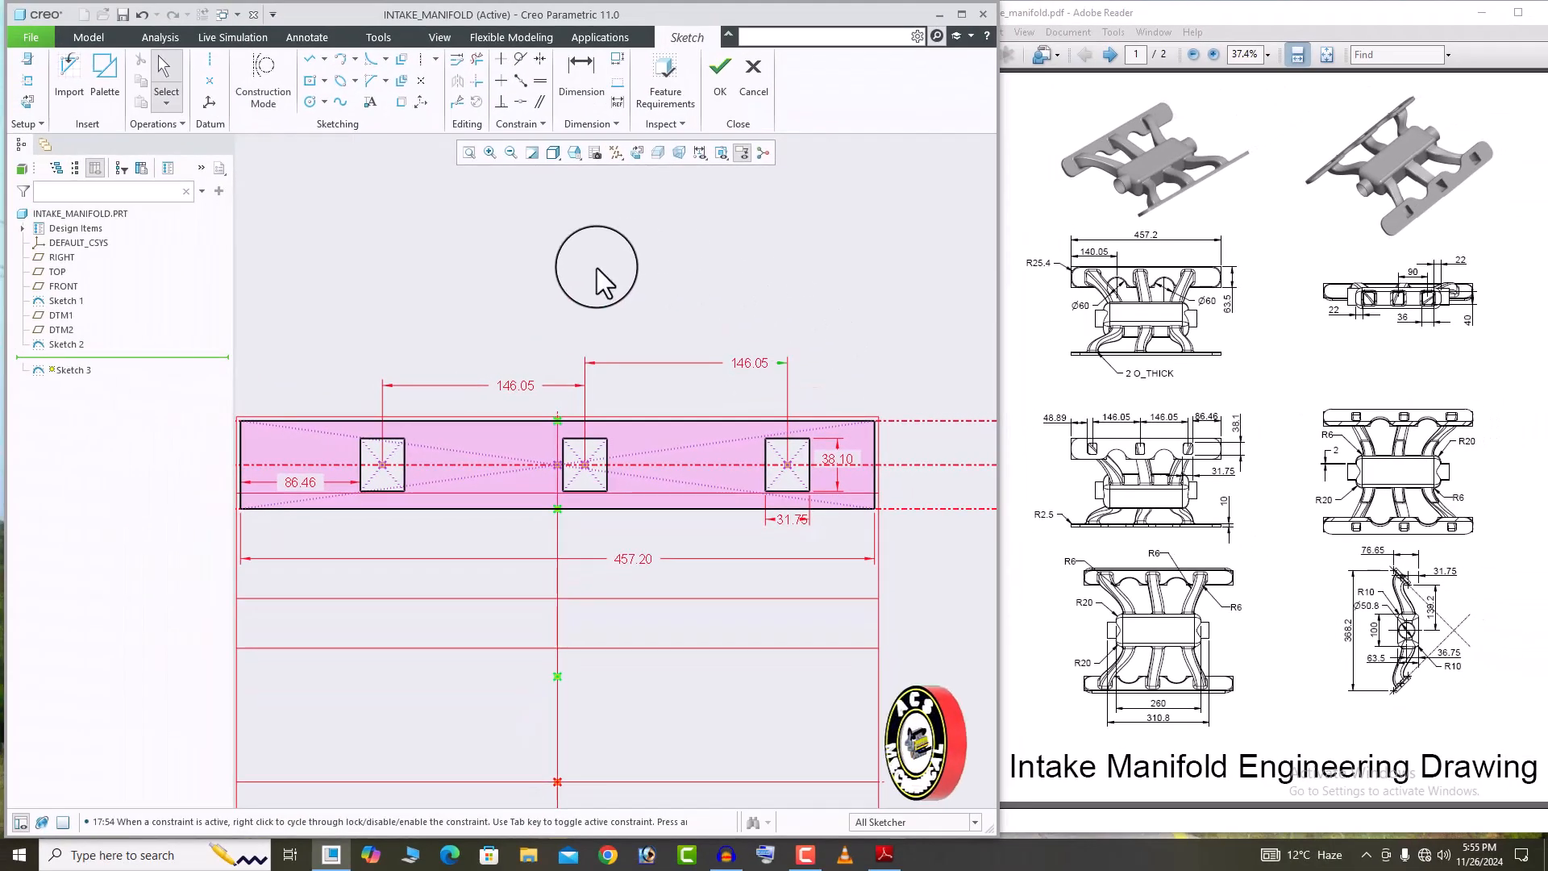
Draw two equal circles centered on the flange's lower edge between the port openings, with a diameter of 60.
{"action": "left_click", "coordinate": [312, 103]}
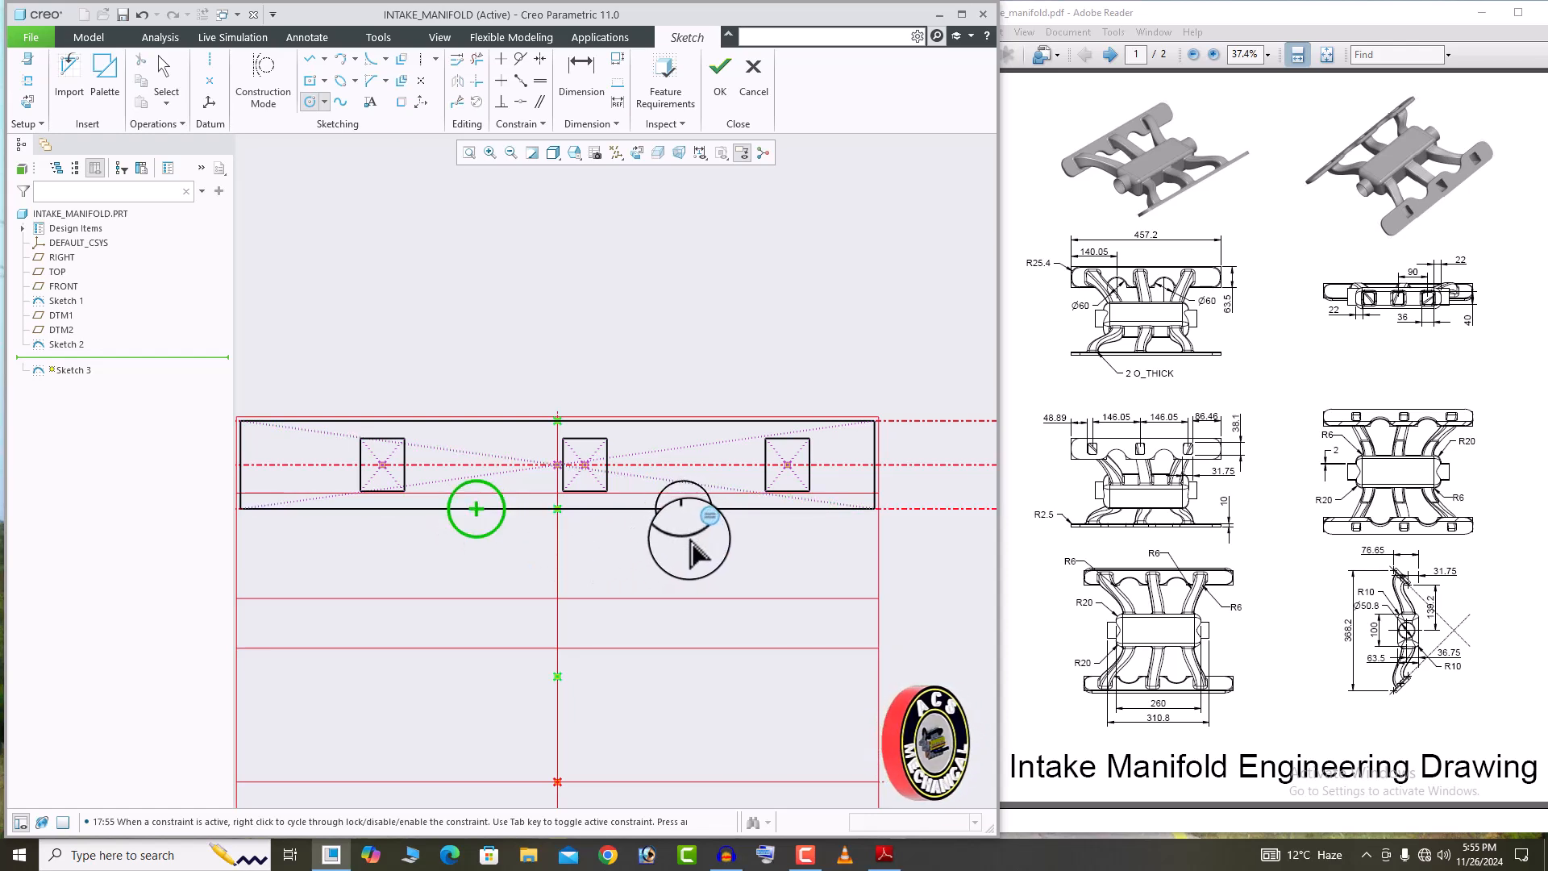
{"action": "left_click", "coordinate": [696, 536]}
{"action": "middle_click", "coordinate": [681, 532]}
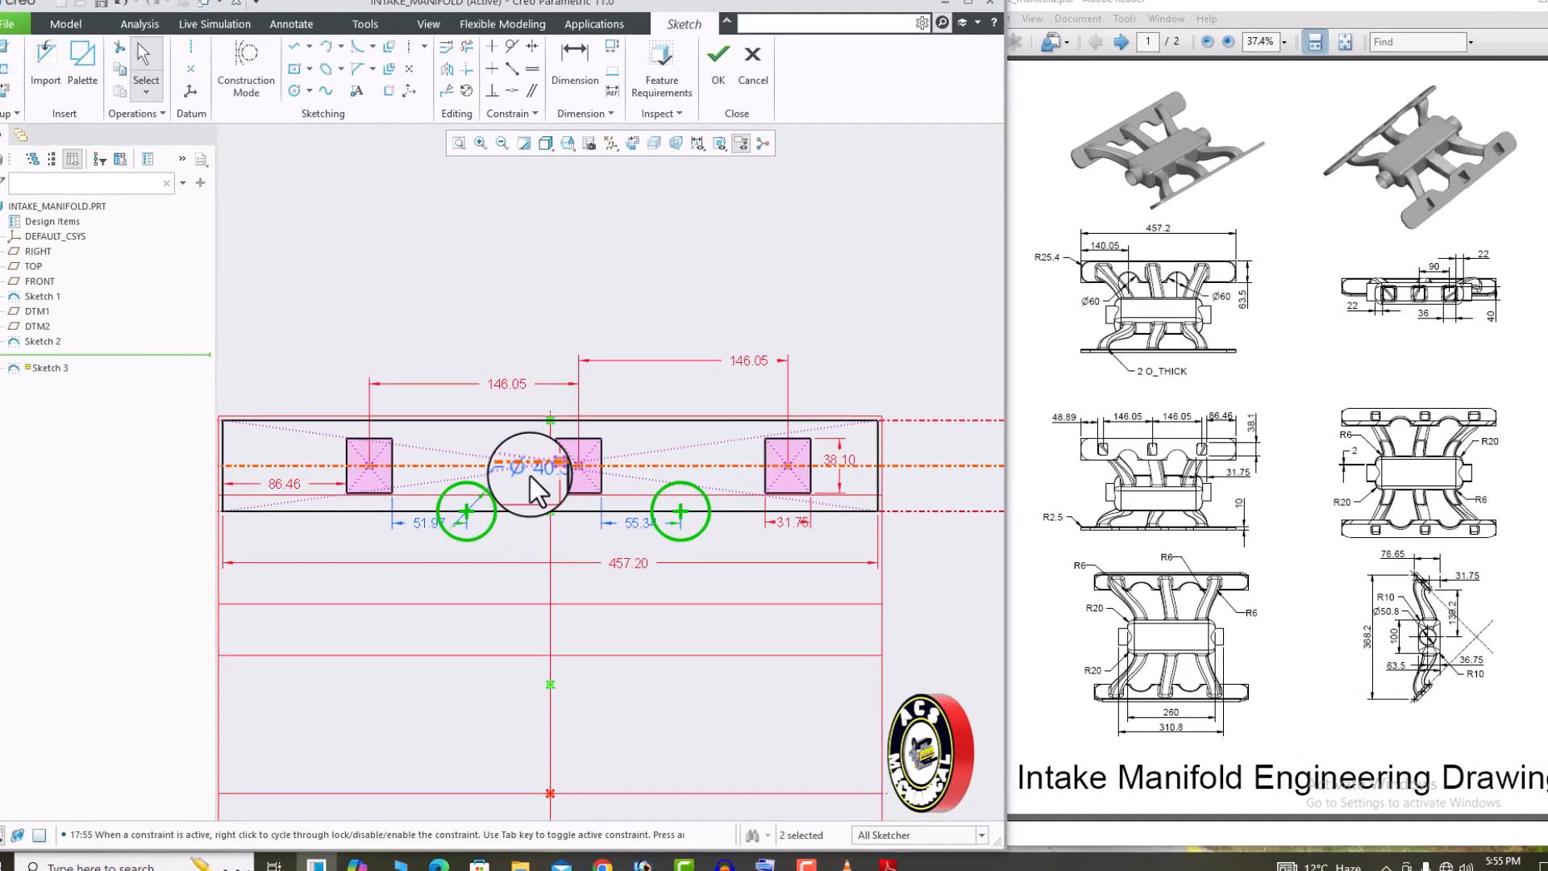
{"action": "double_click", "coordinate": [540, 467]}
{"action": "type", "text": "60"}
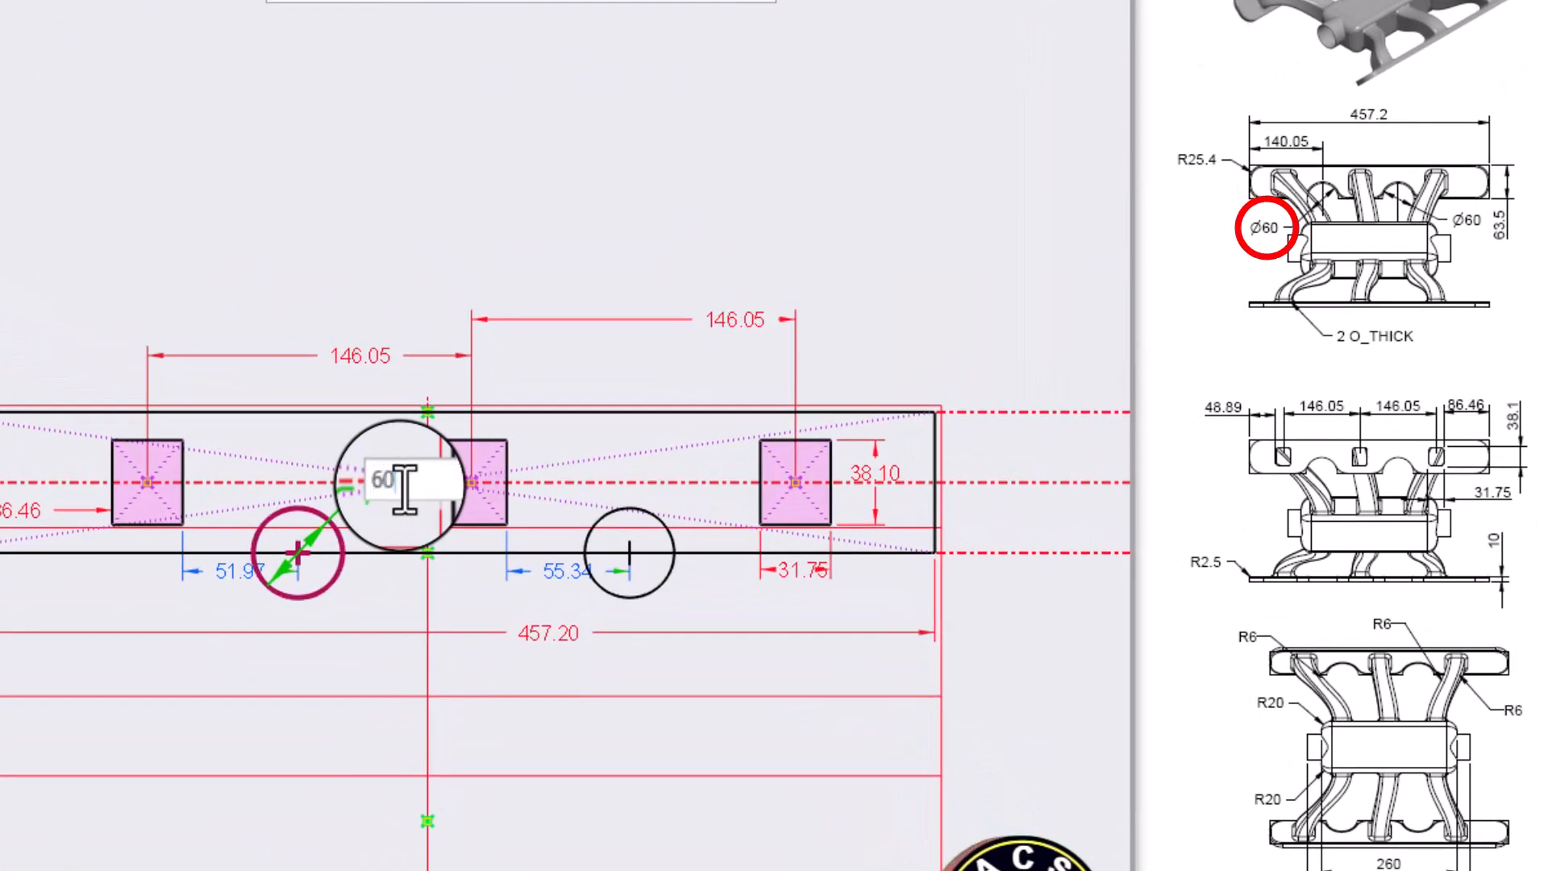
{"action": "key", "text": "Return"}
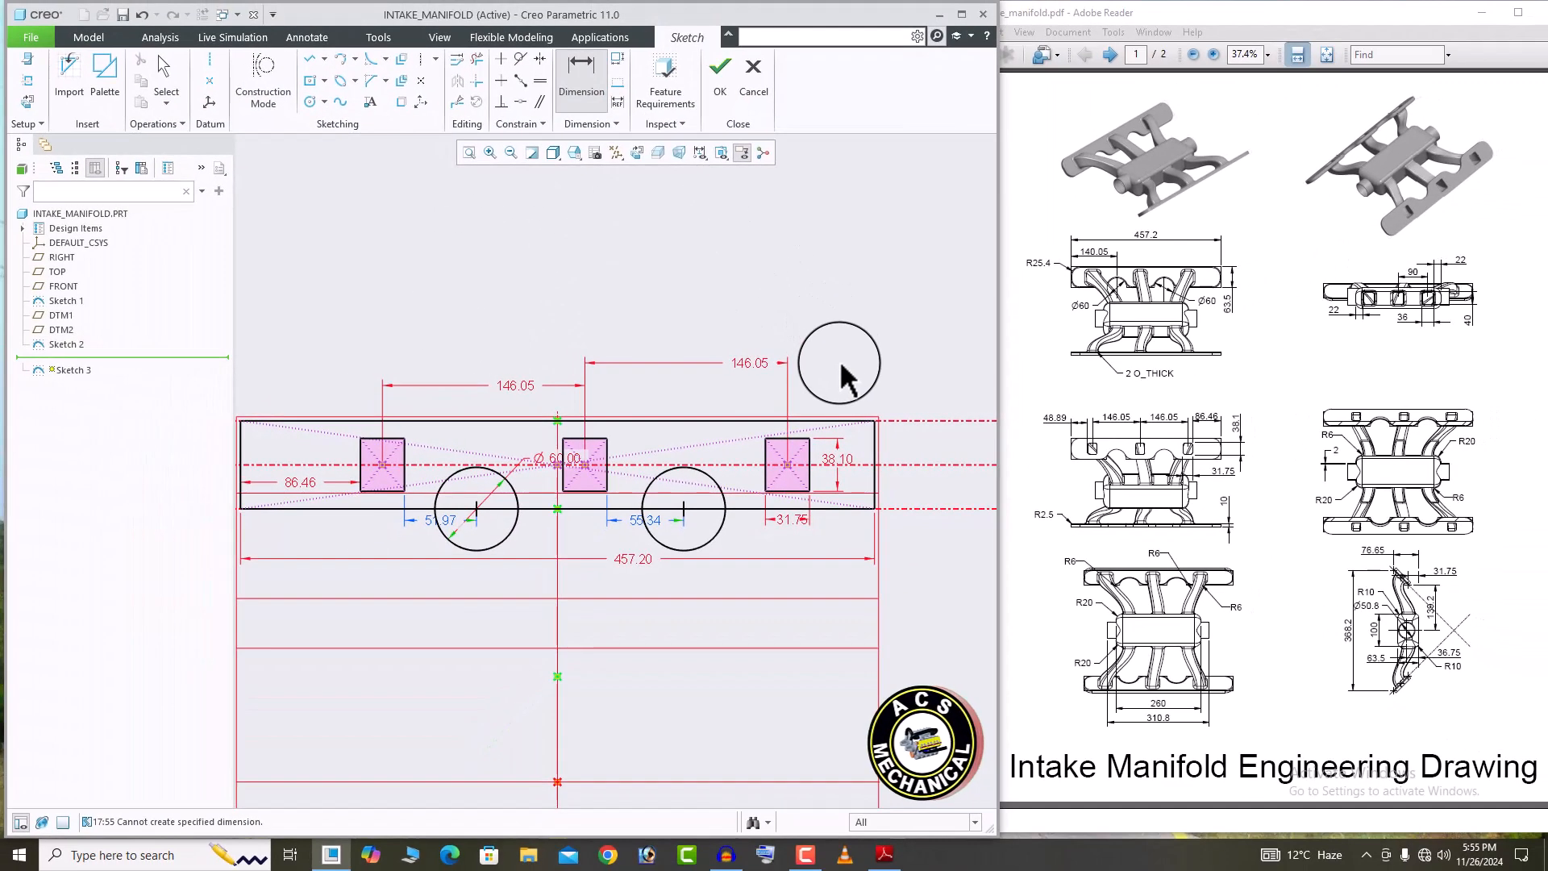
Dimension each circle's center horizontally from its nearest outer port opening's center at 146.05/2, or 73.03.
{"action": "left_click", "coordinate": [788, 466]}
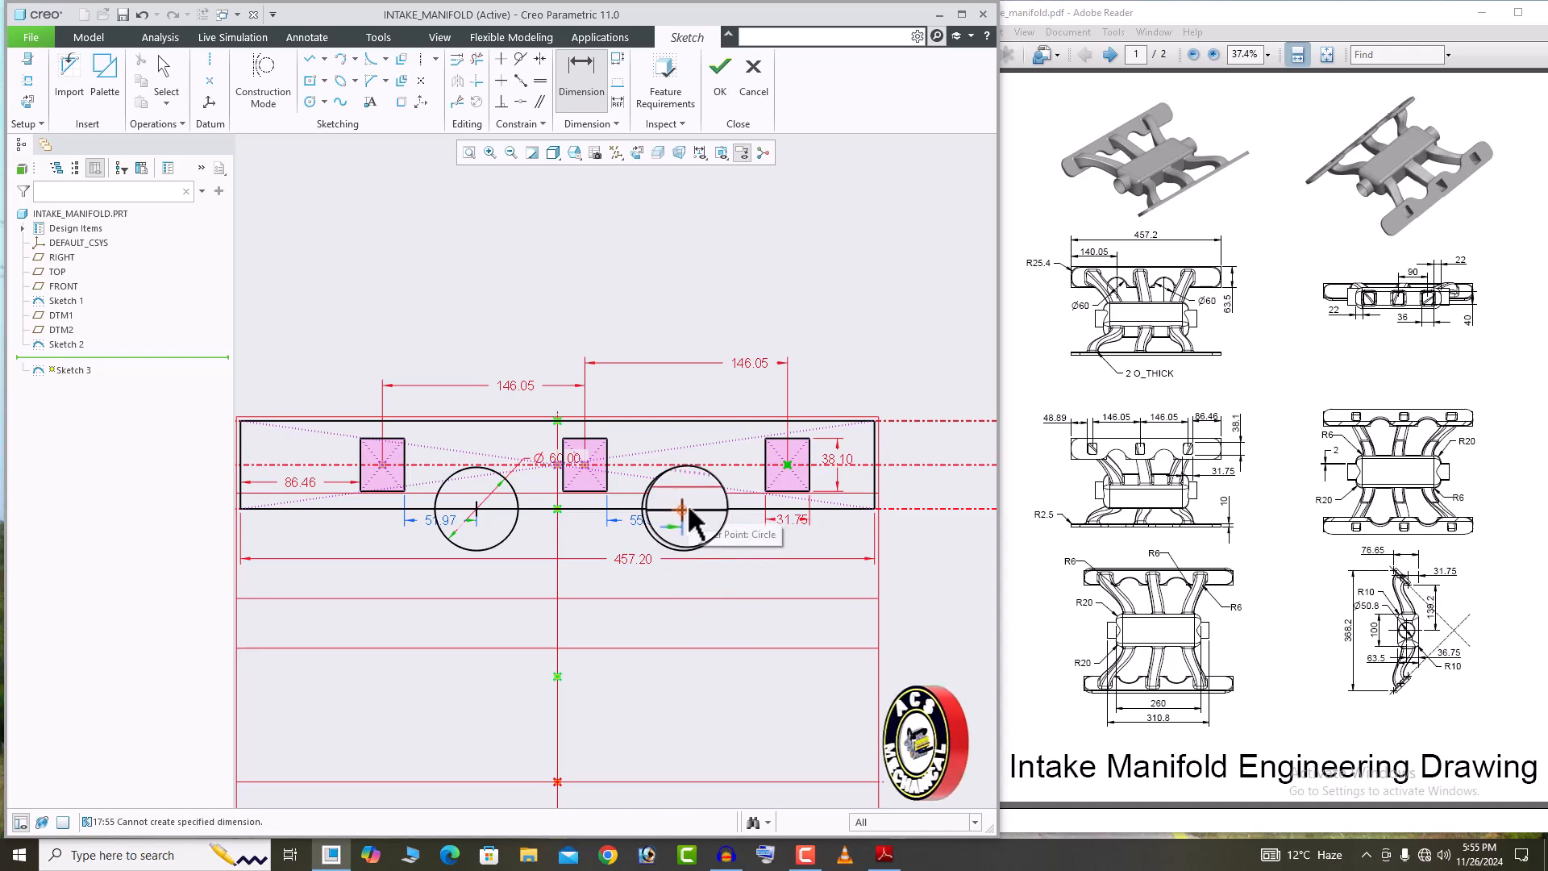
{"action": "left_click", "coordinate": [703, 545]}
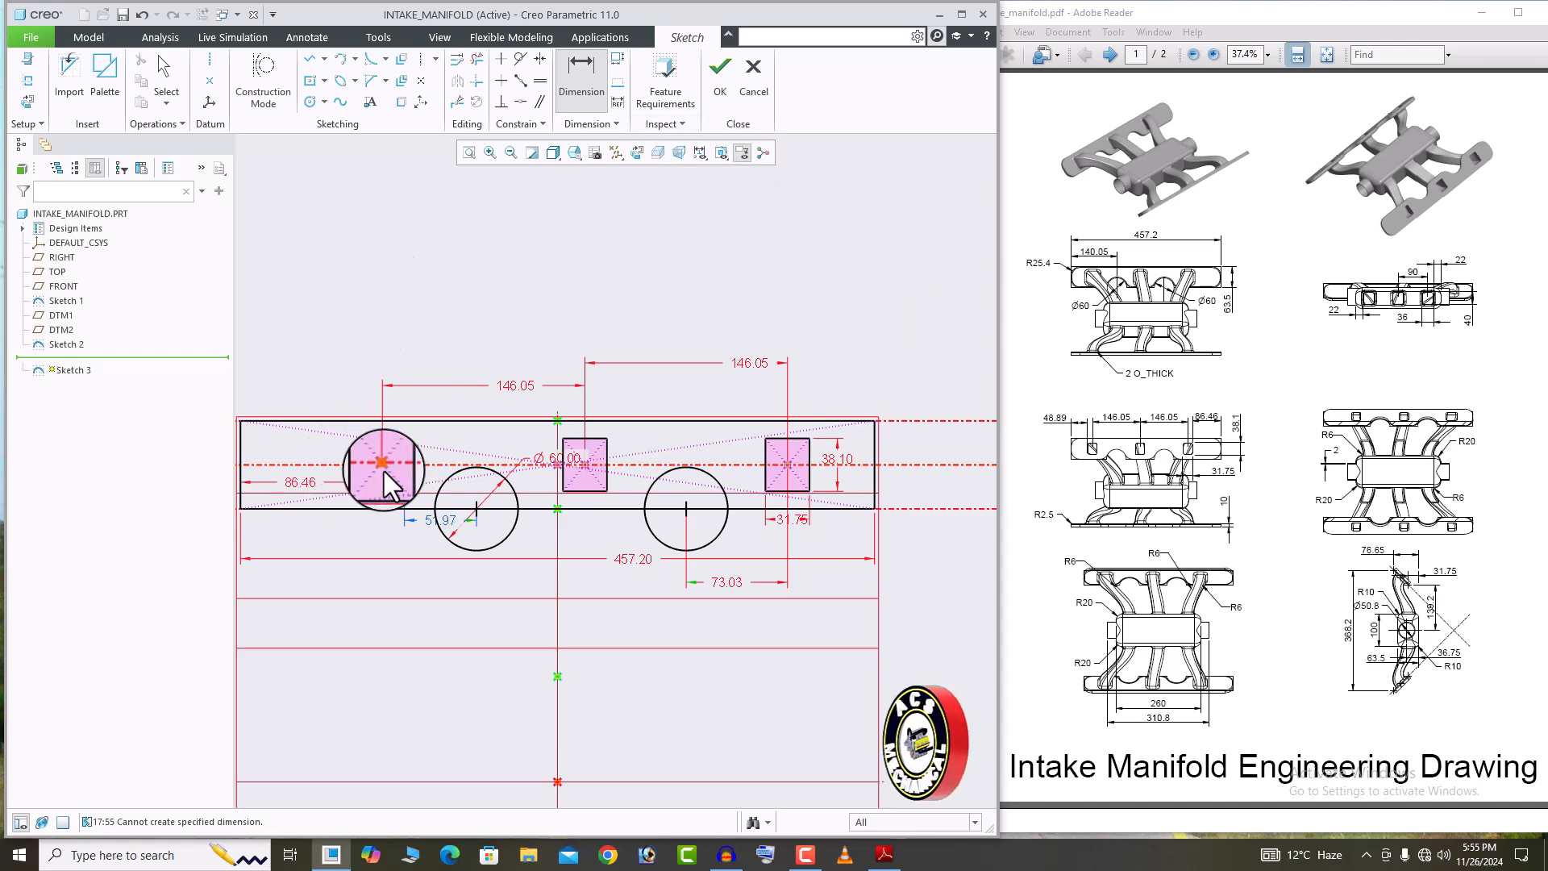
{"action": "left_click", "coordinate": [446, 551]}
{"action": "middle_click", "coordinate": [448, 574]}
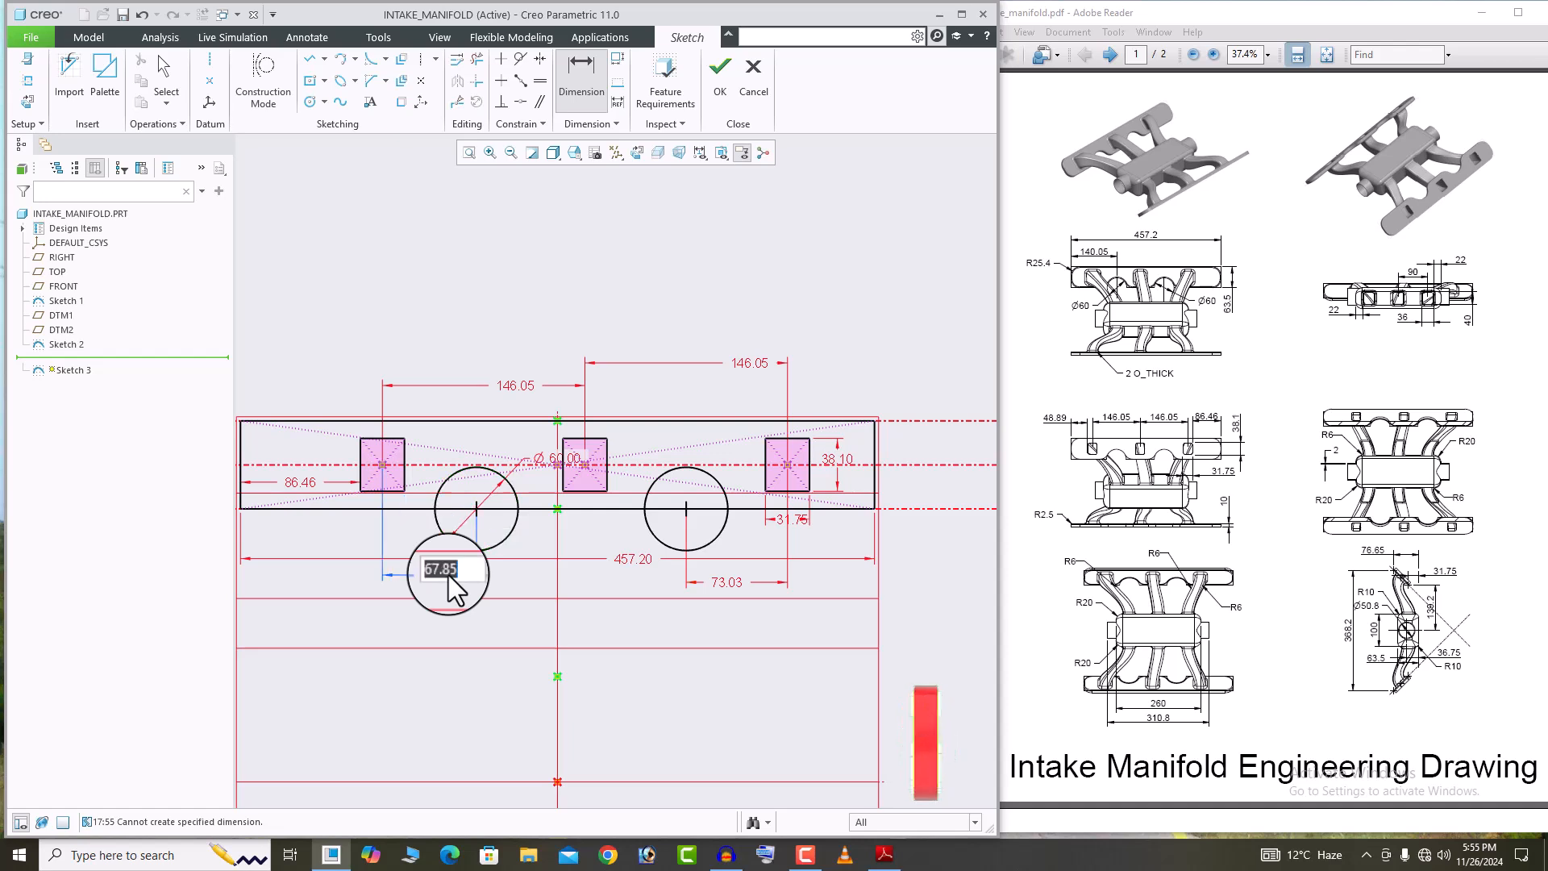
{"action": "type", "text": "1"}
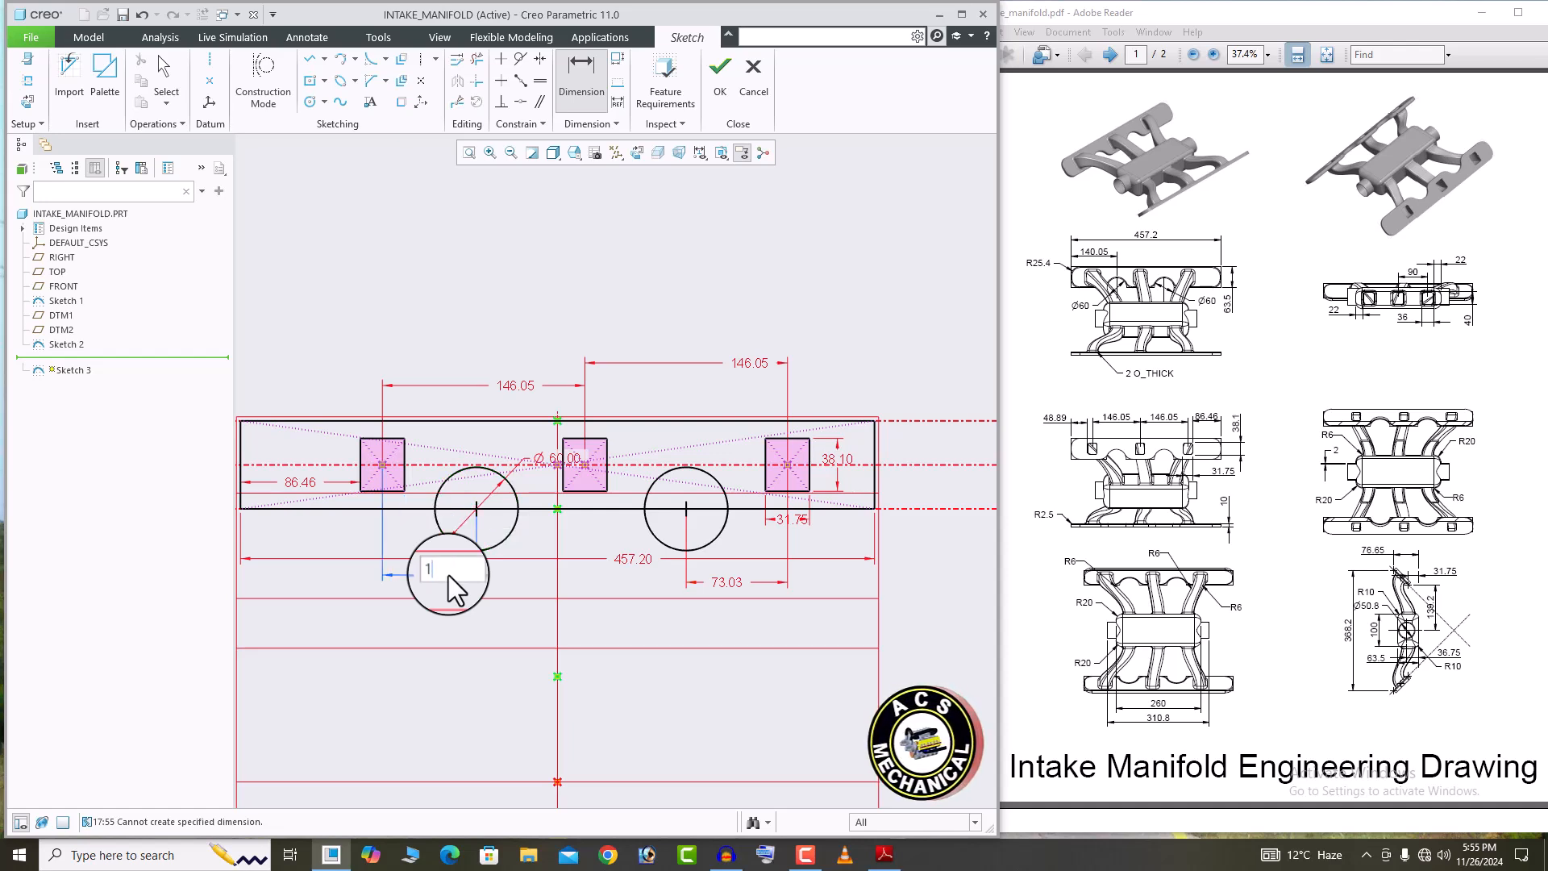
{"action": "type", "text": "46.05"}
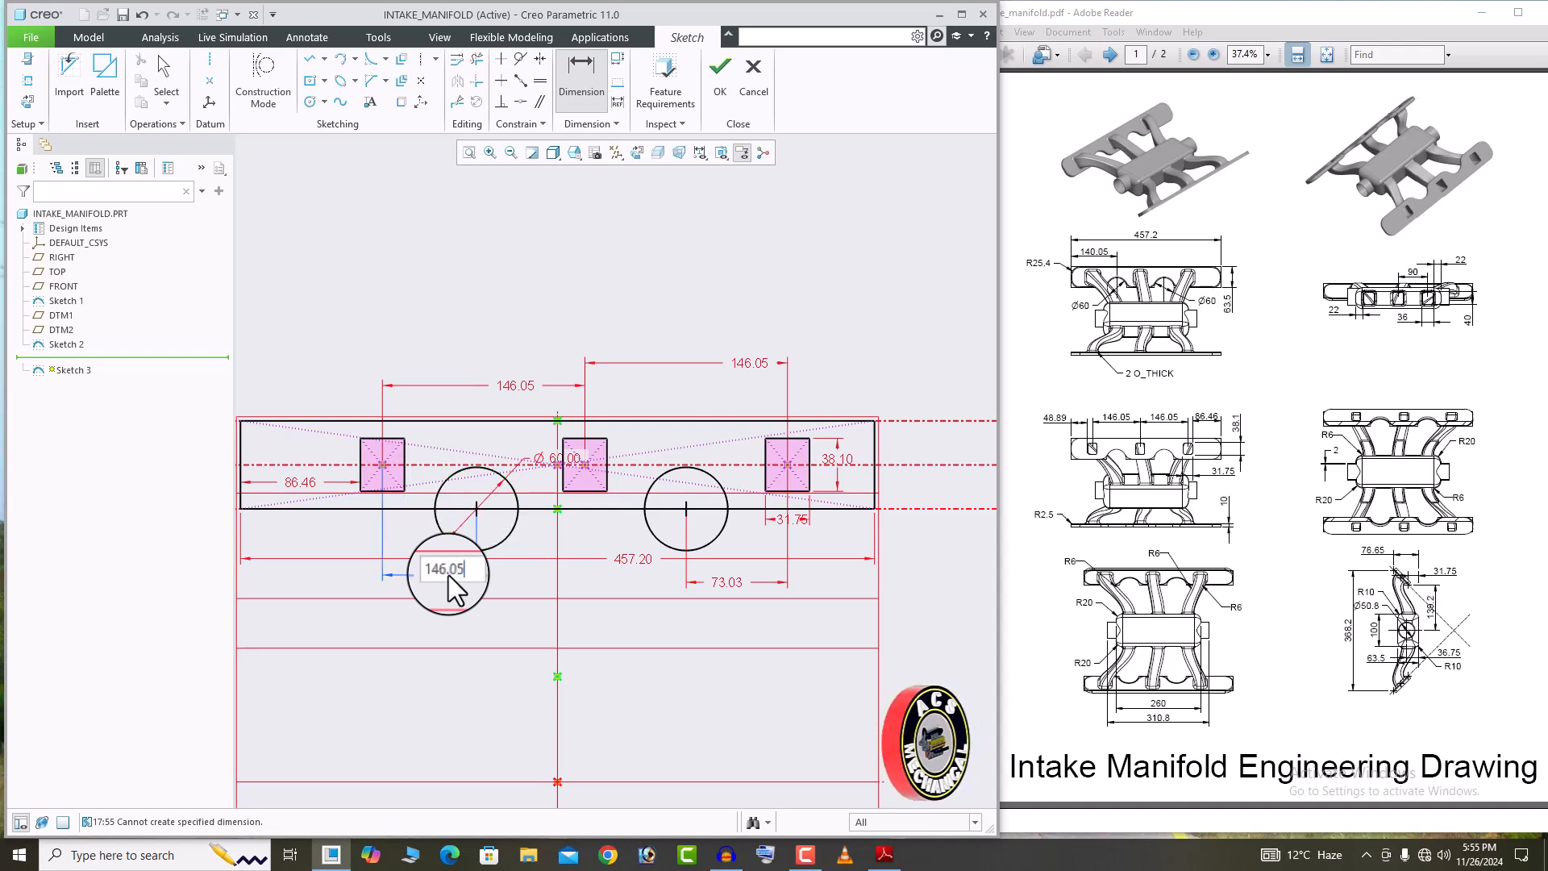
{"action": "type", "text": "/2"}
{"action": "key", "text": "Return"}
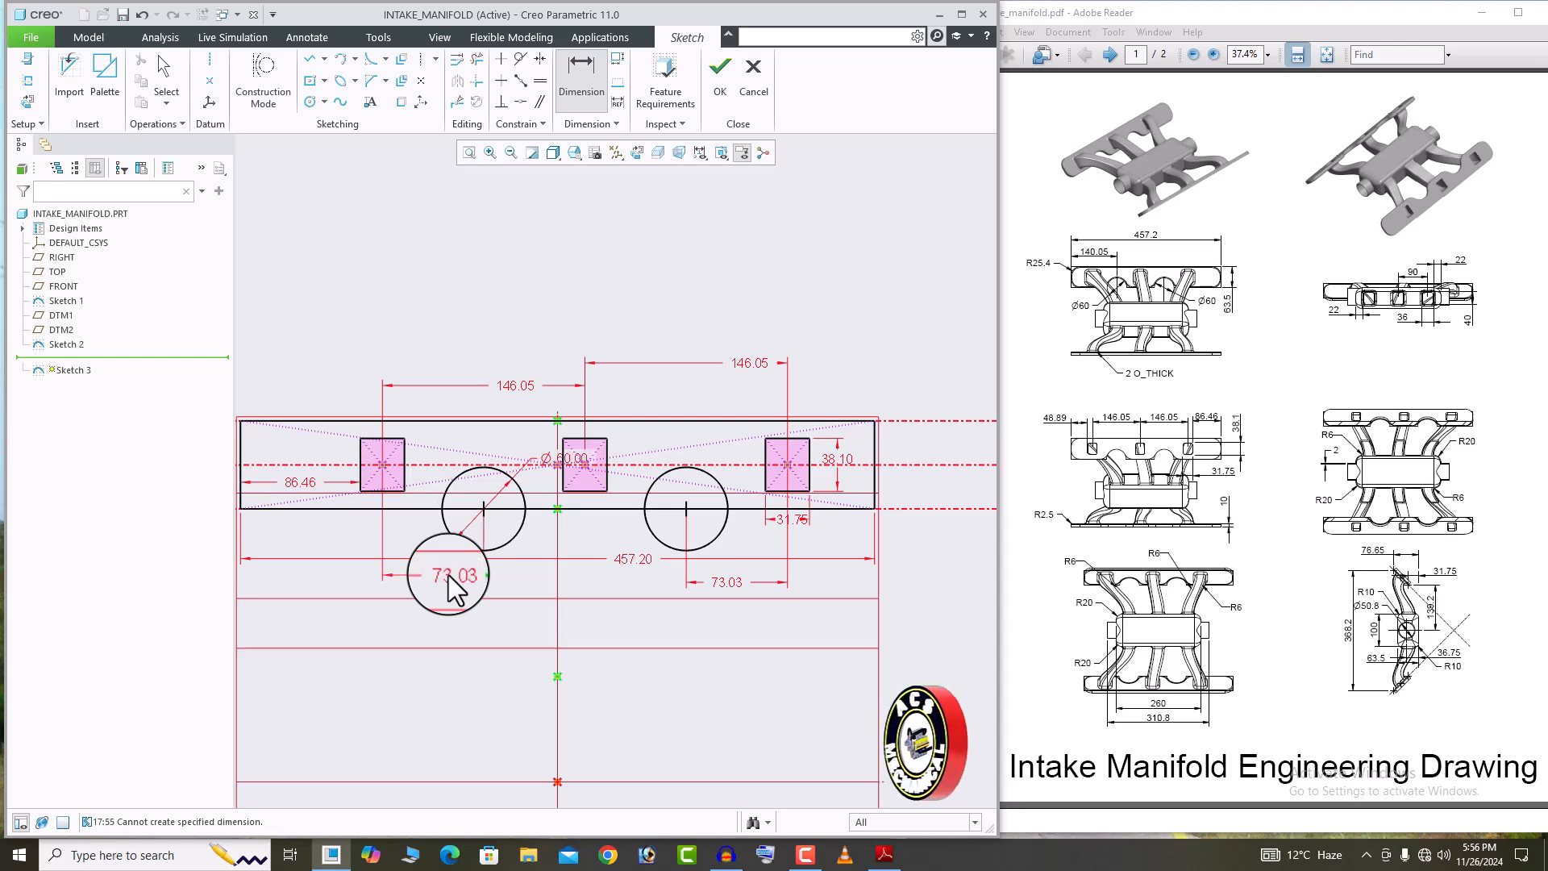
{"action": "middle_click", "coordinate": [583, 343]}
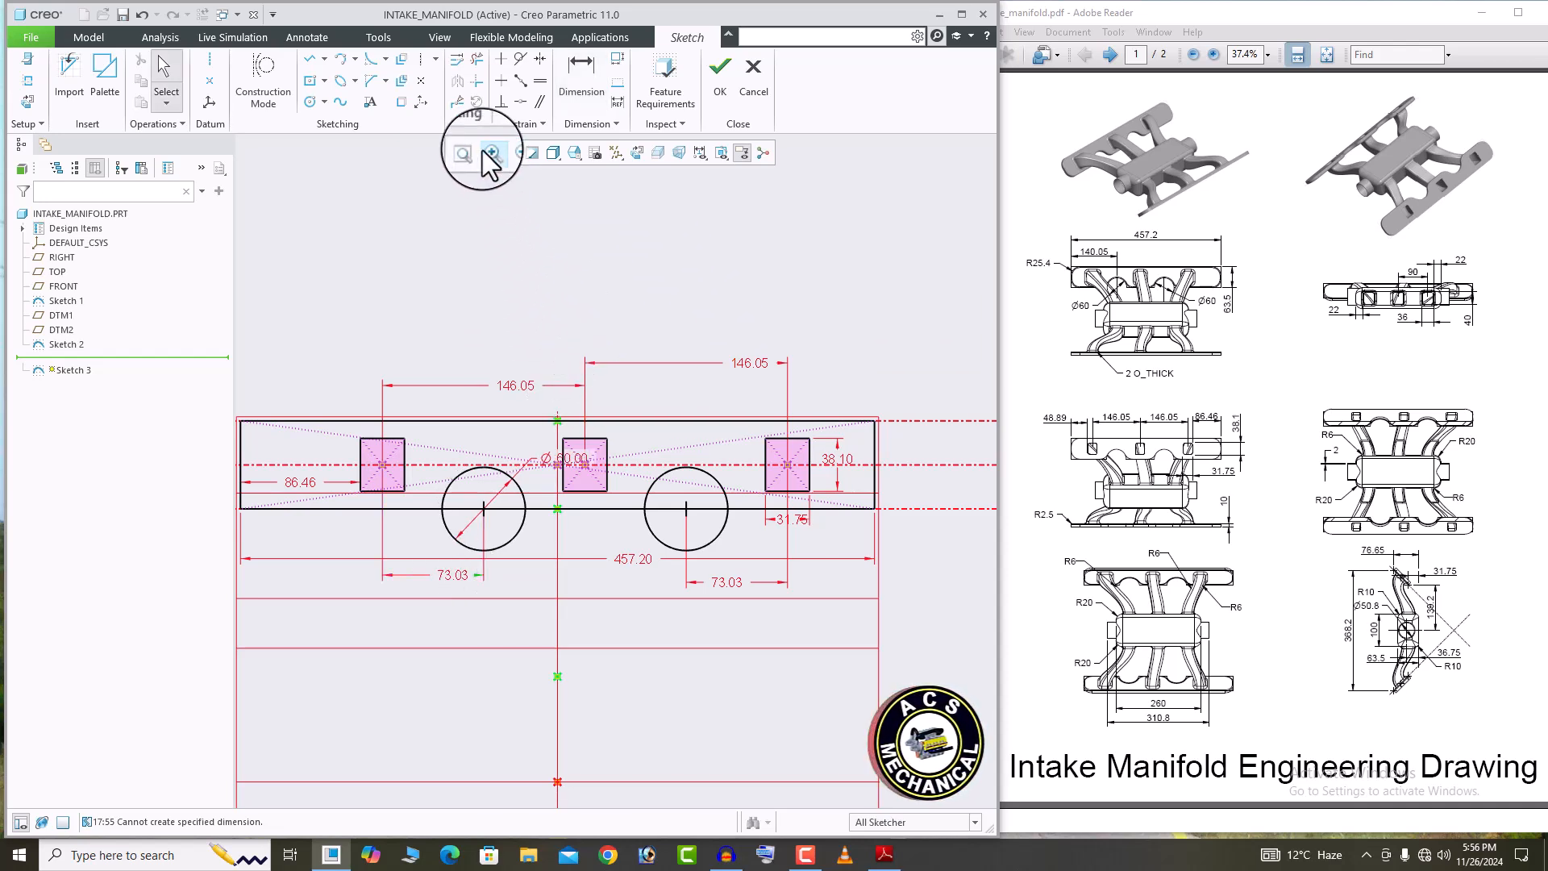
Trim the circles' lower halves and the edge segments inside them to leave two semicircular notches, and finish the sketch.
{"action": "left_click", "coordinate": [478, 61]}
{"action": "scroll", "coordinate": [650, 532], "scroll_direction": "down", "scroll_amount": 1}
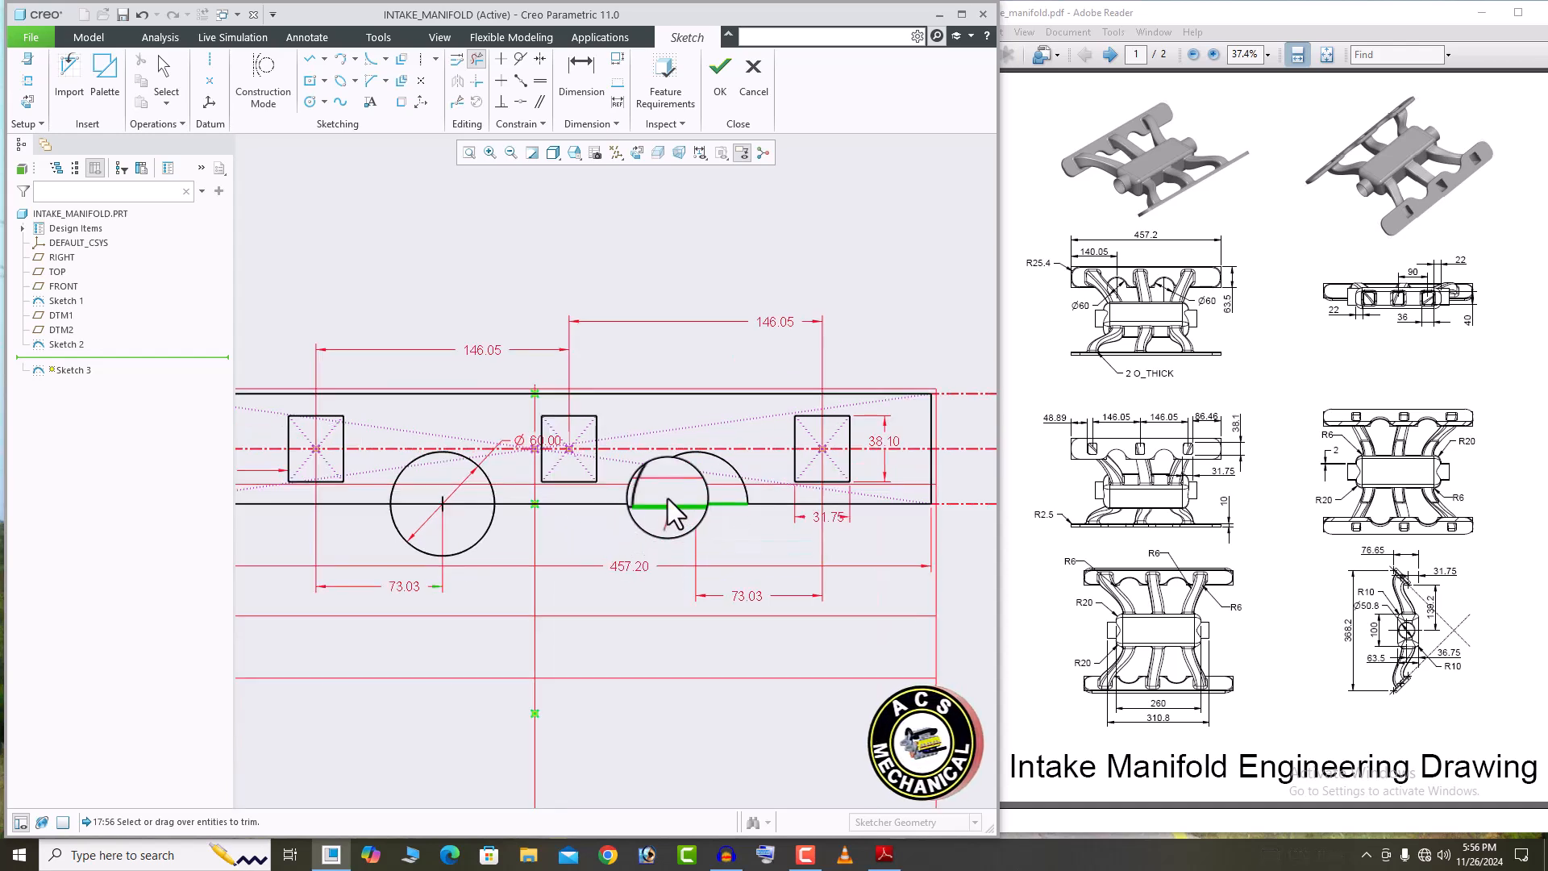
{"action": "left_click", "coordinate": [668, 503]}
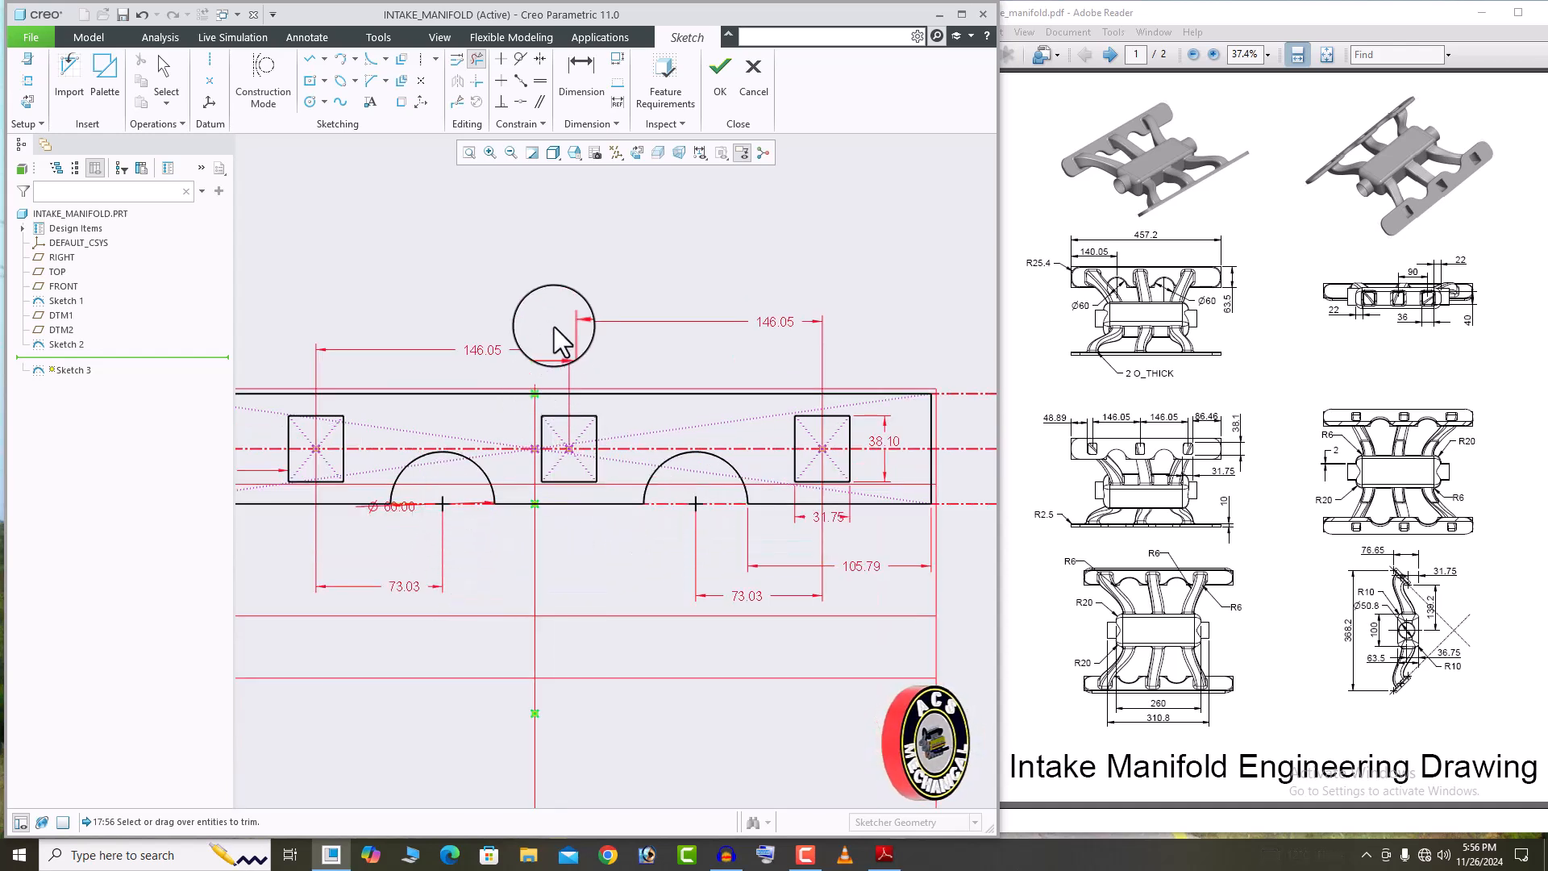
{"action": "middle_click", "coordinate": [496, 250]}
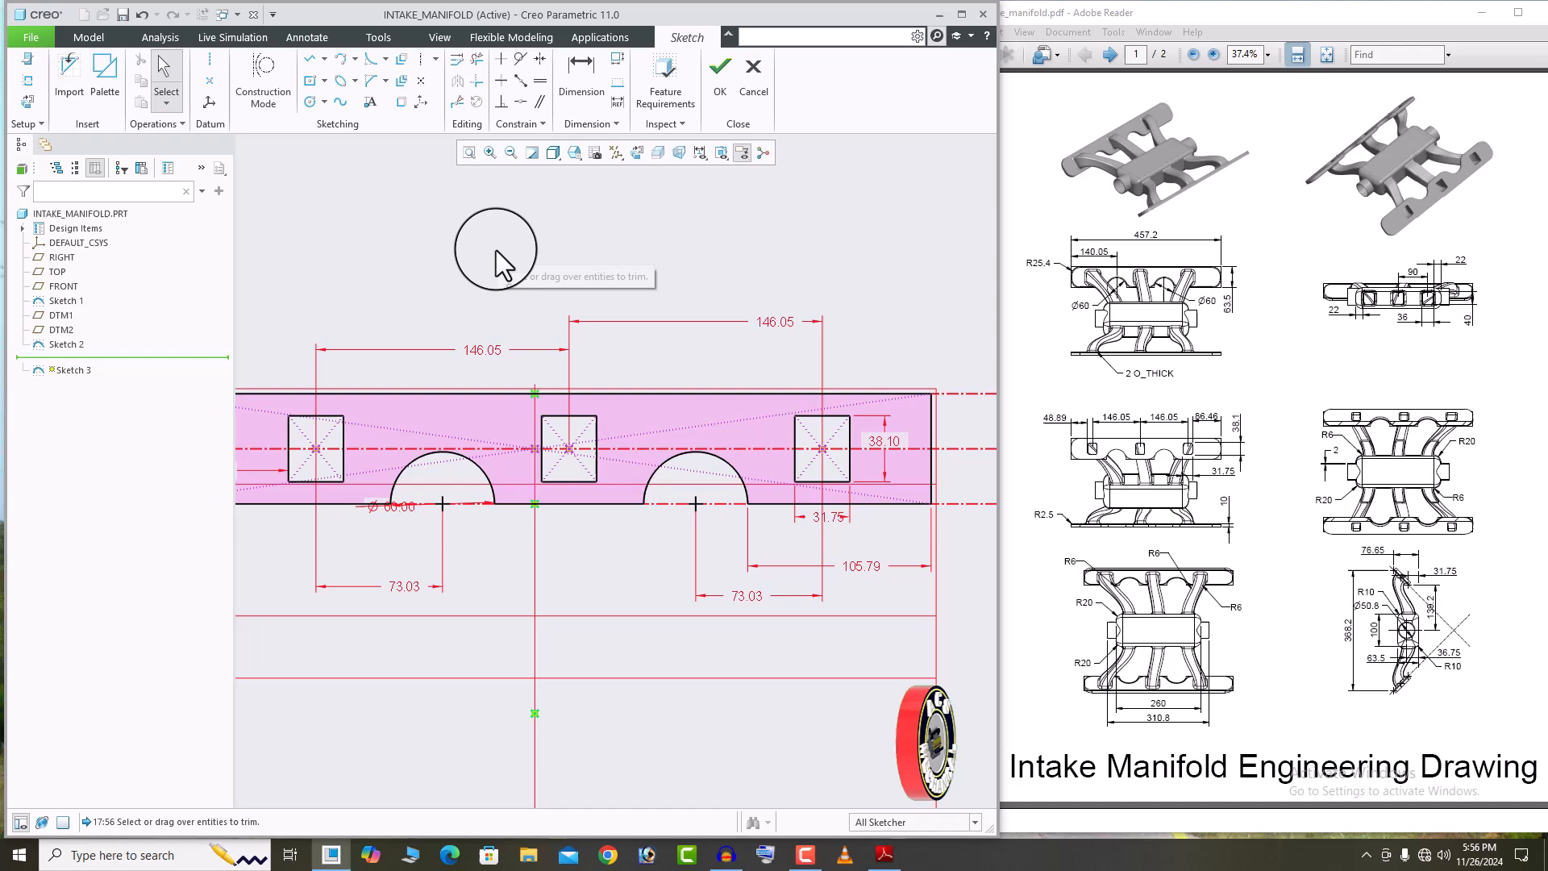
{"action": "left_click", "coordinate": [711, 95]}
Start a new sketch on the datum plane that crosses the middle of both flanges.
{"action": "mouse_move", "coordinate": [626, 615]}
{"action": "middle_mouse_down"}
{"action": "mouse_move", "coordinate": [574, 553]}
{"action": "mouse_move", "coordinate": [681, 495]}
{"action": "mouse_move", "coordinate": [678, 524]}
{"action": "mouse_move", "coordinate": [749, 491]}
{"action": "middle_mouse_up"}
{"action": "mouse_move", "coordinate": [657, 539]}
{"action": "middle_mouse_down"}
{"action": "mouse_move", "coordinate": [588, 570]}
{"action": "mouse_move", "coordinate": [622, 570]}
{"action": "mouse_move", "coordinate": [747, 709]}
{"action": "mouse_move", "coordinate": [571, 546]}
{"action": "mouse_move", "coordinate": [708, 546]}
{"action": "mouse_move", "coordinate": [691, 613]}
{"action": "mouse_move", "coordinate": [653, 553]}
{"action": "mouse_move", "coordinate": [669, 487]}
{"action": "middle_mouse_up"}
{"action": "left_click", "coordinate": [747, 708]}
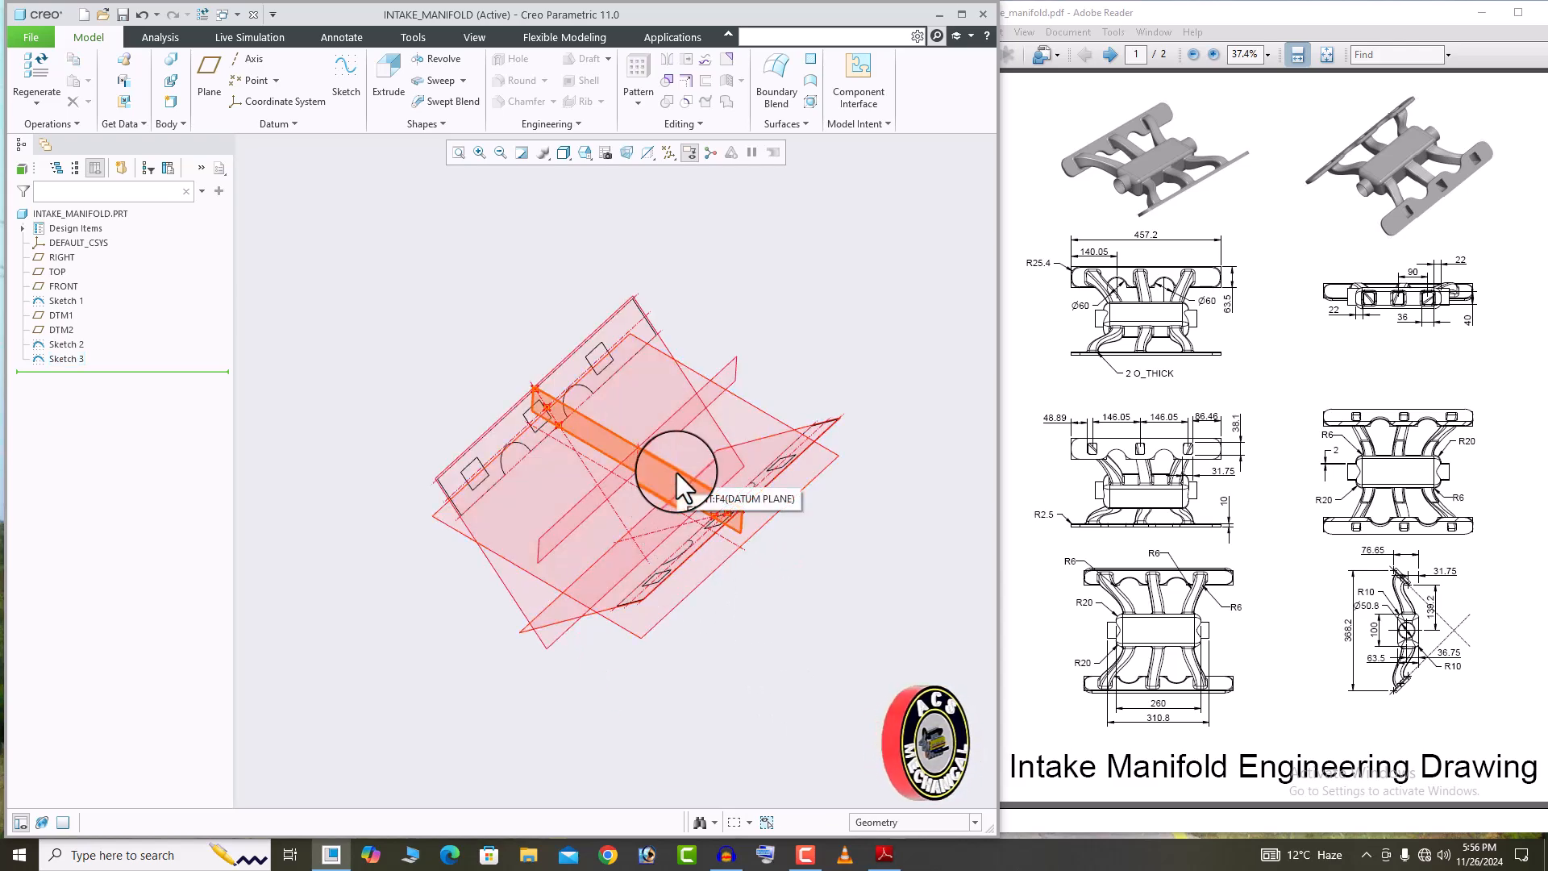
{"action": "left_click", "coordinate": [676, 473]}
{"action": "left_click", "coordinate": [687, 421]}
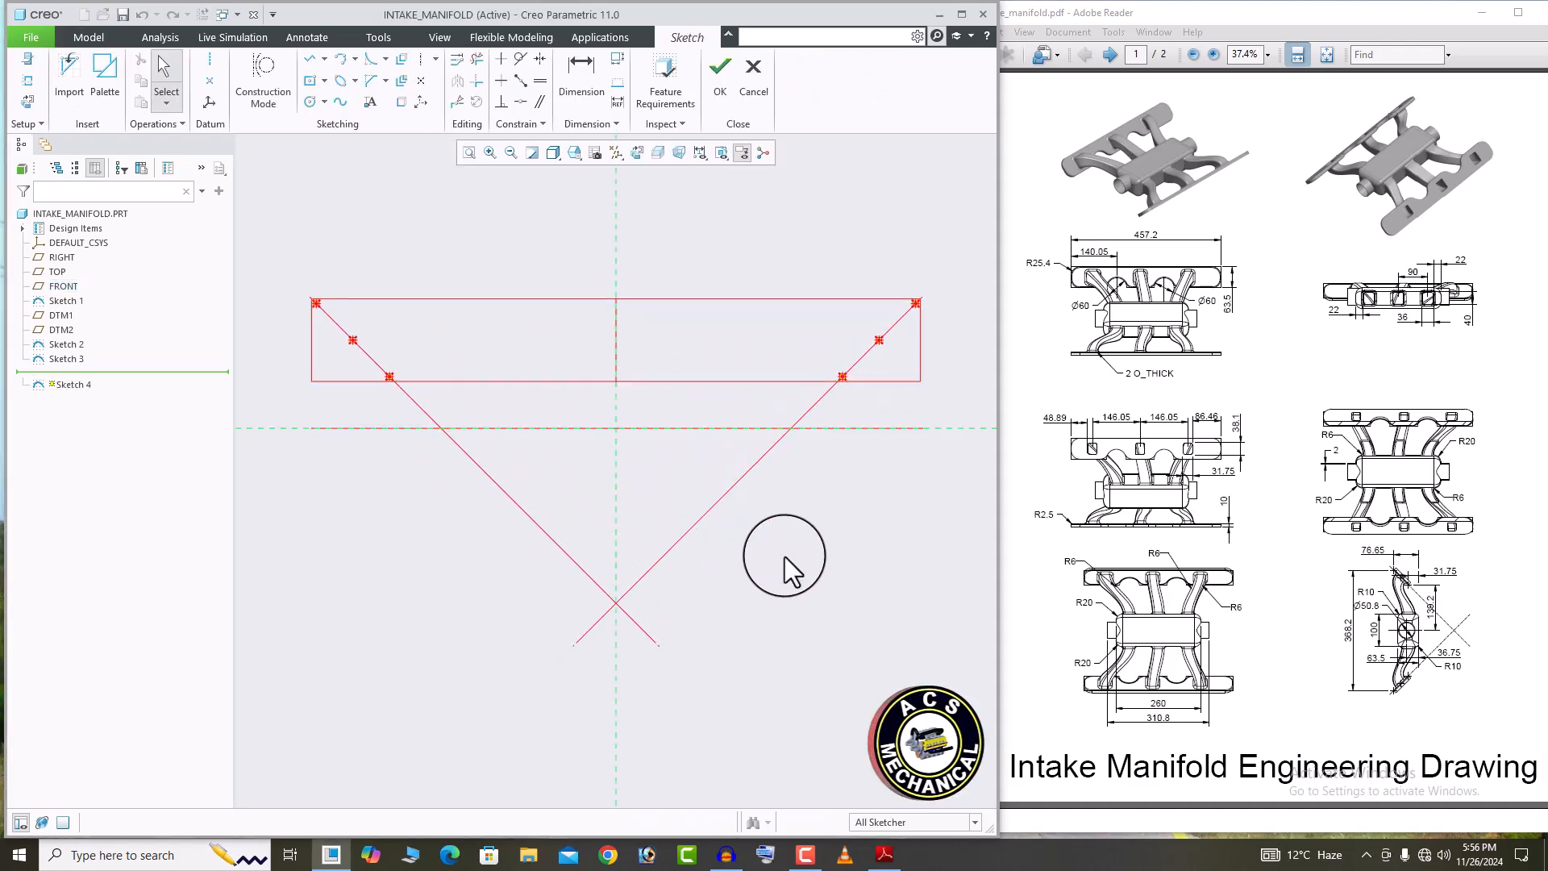
Draw a horizontal and a vertical centerline along the reference lines through the sketch origin.
{"action": "left_click", "coordinate": [207, 62]}
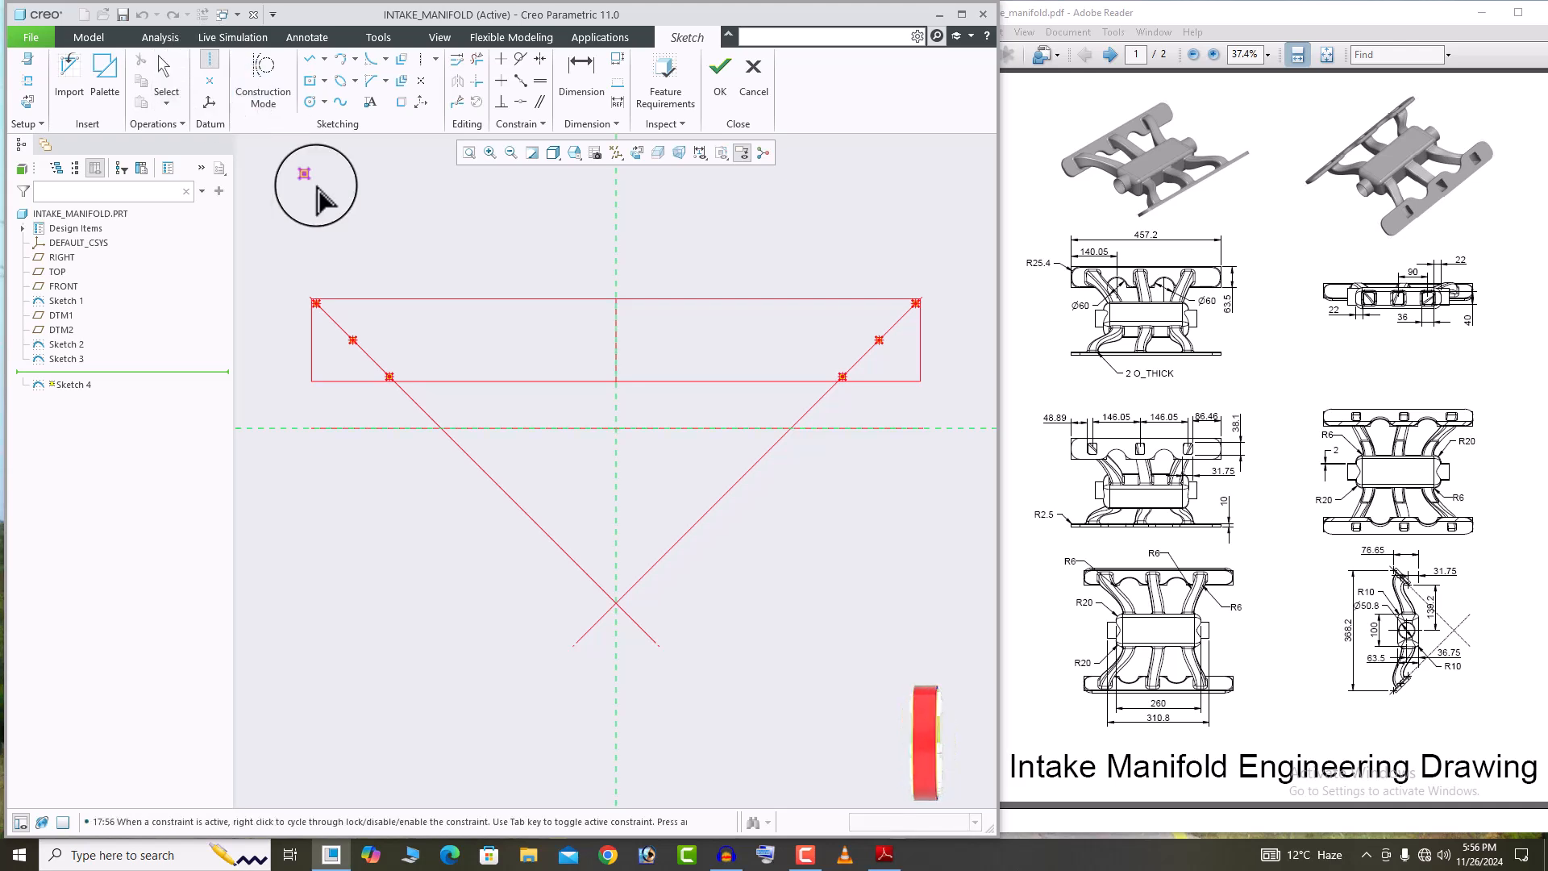
{"action": "left_click", "coordinate": [534, 428]}
{"action": "left_click", "coordinate": [629, 429]}
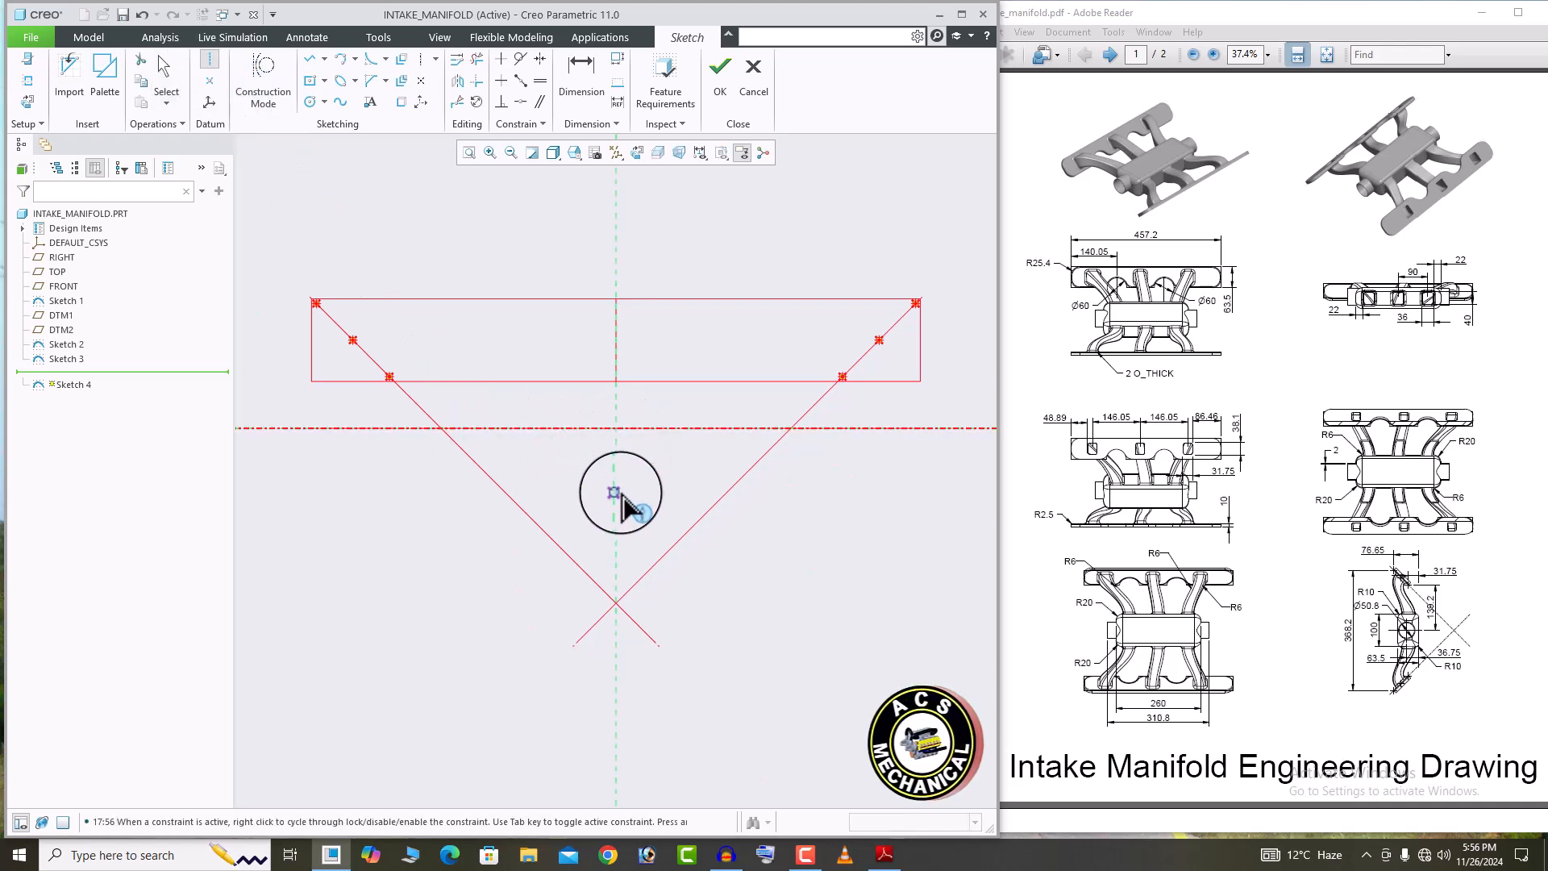
{"action": "left_click", "coordinate": [616, 486]}
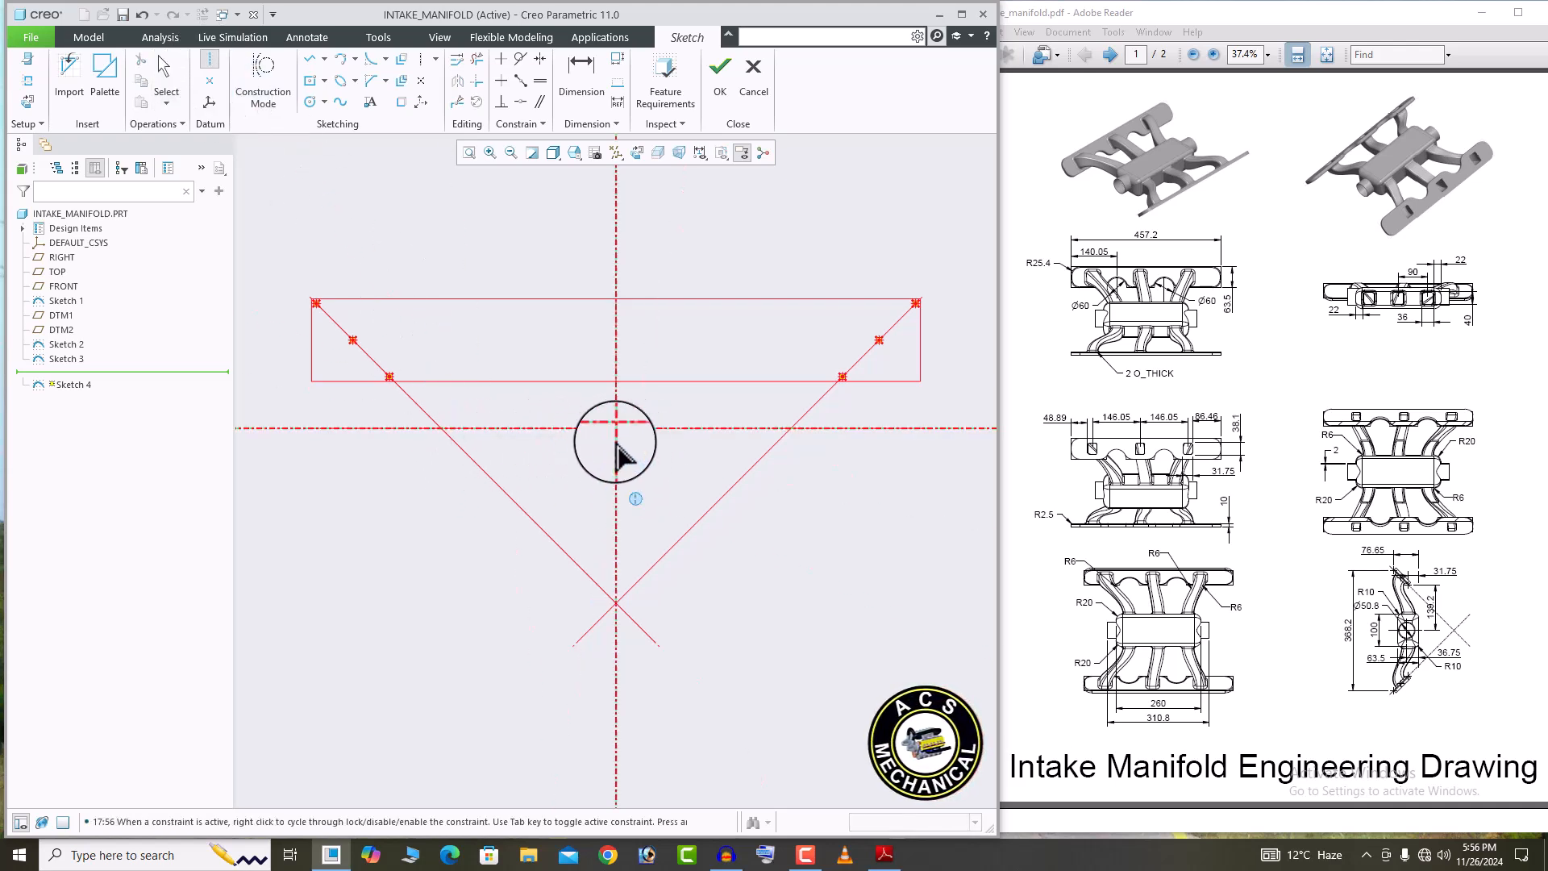
{"action": "left_click", "coordinate": [699, 224]}
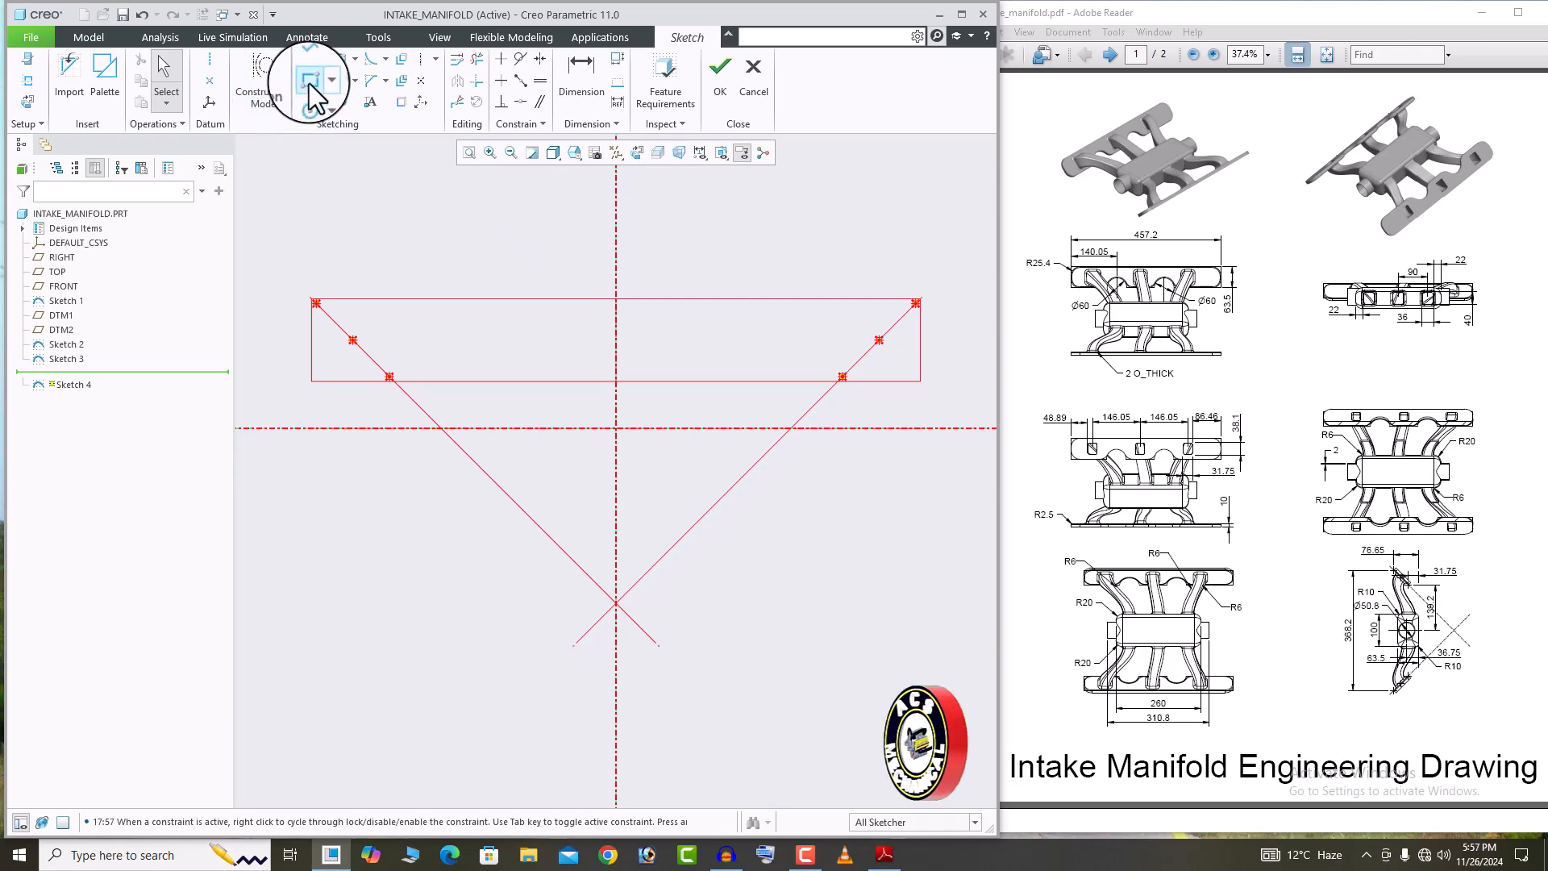
Draw a rectangle about 114 by 51 standing on the horizontal centerline and symmetric about the vertical centerline.
{"action": "left_click", "coordinate": [734, 391]}
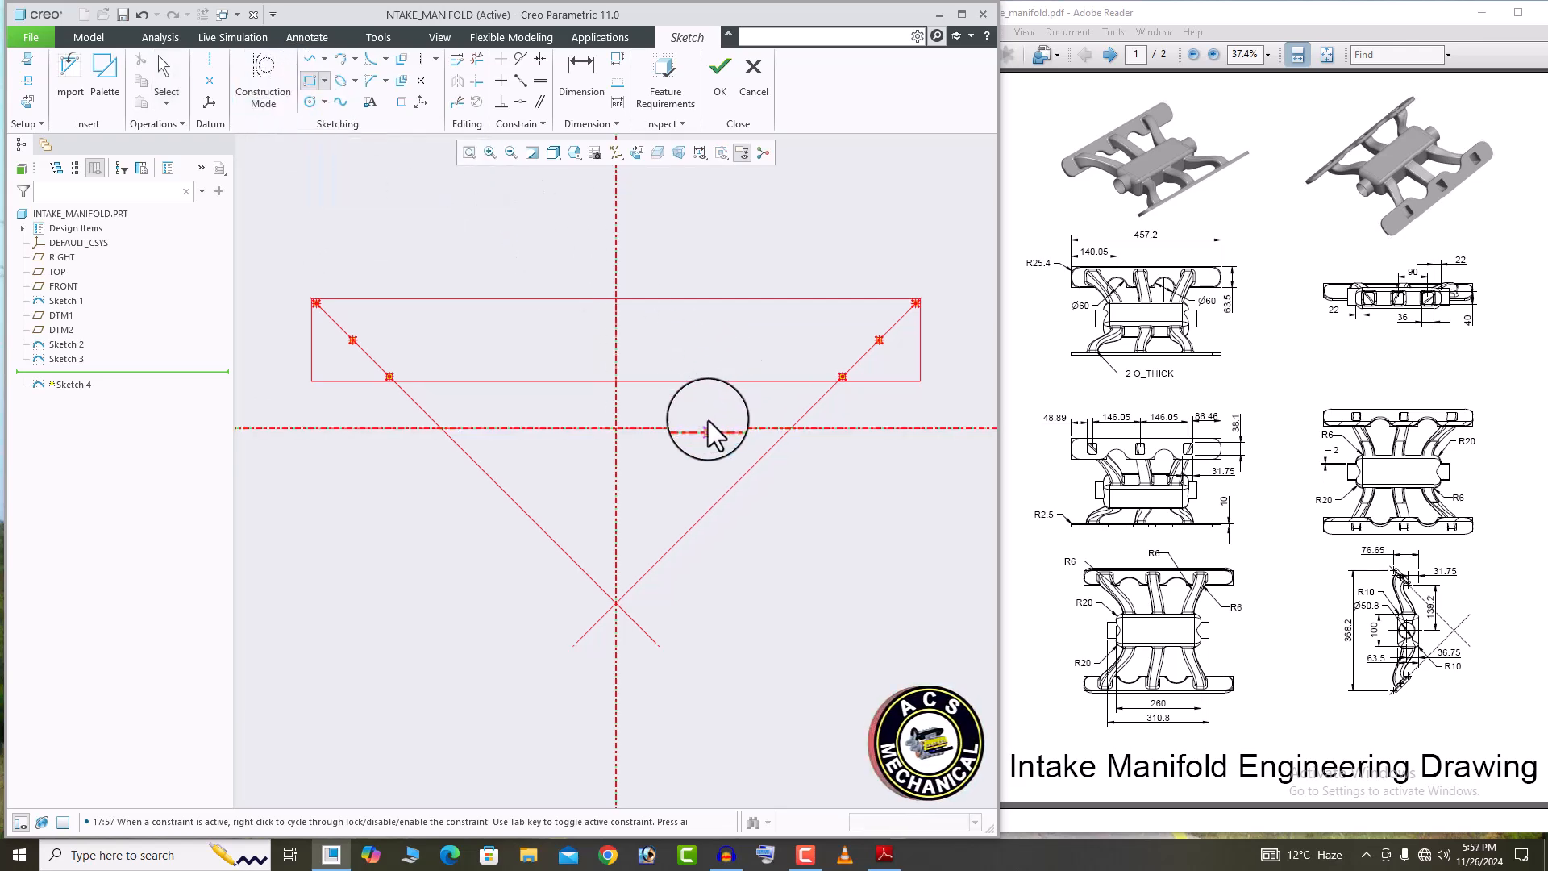
{"action": "left_click", "coordinate": [708, 422]}
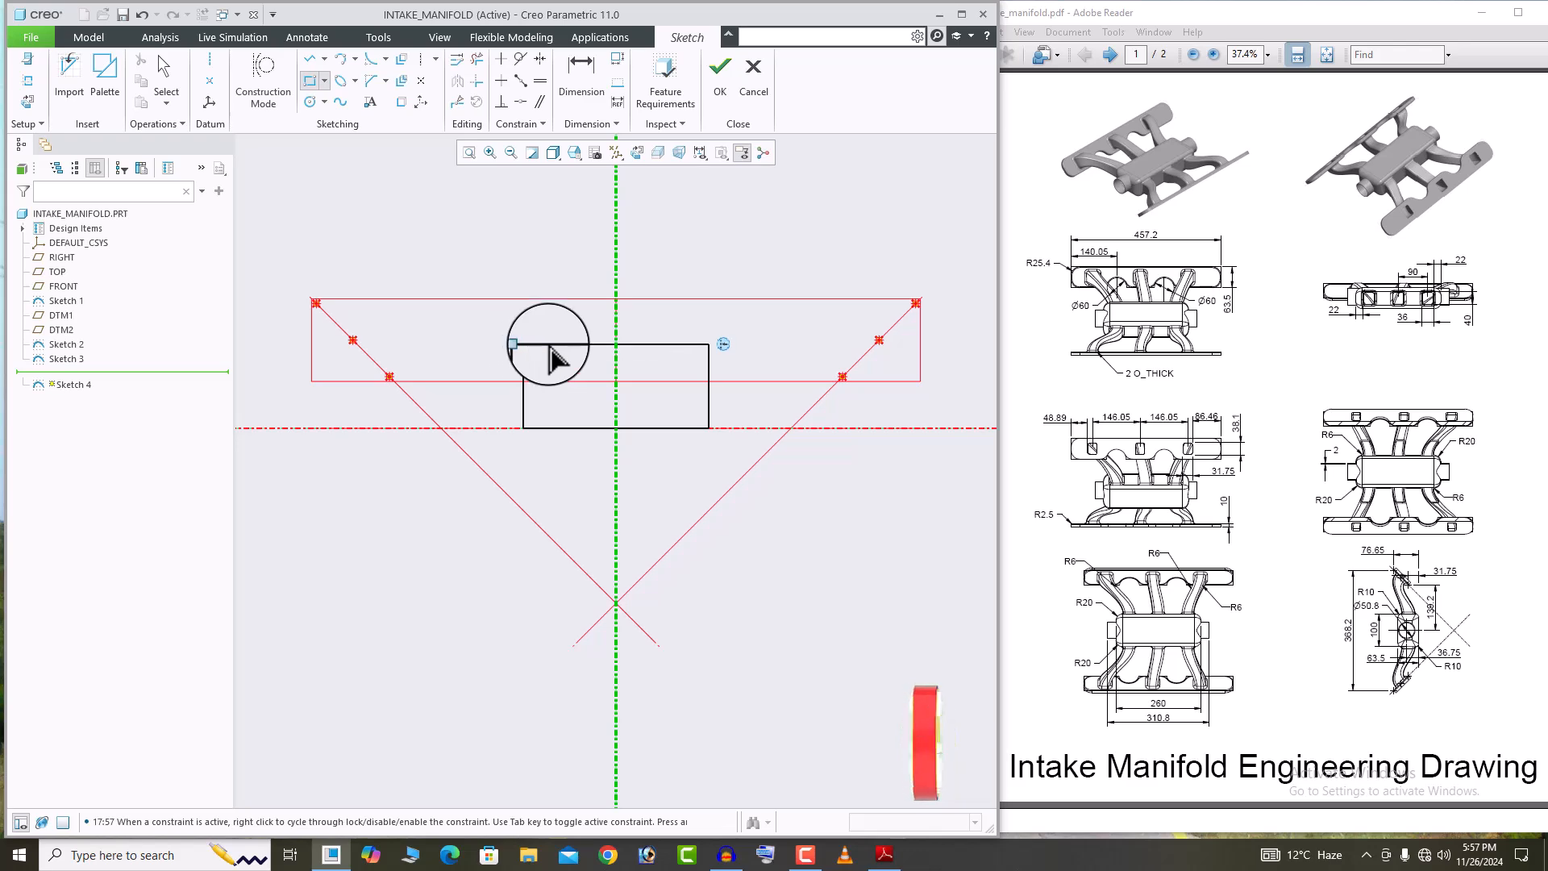
{"action": "middle_click", "coordinate": [704, 253]}
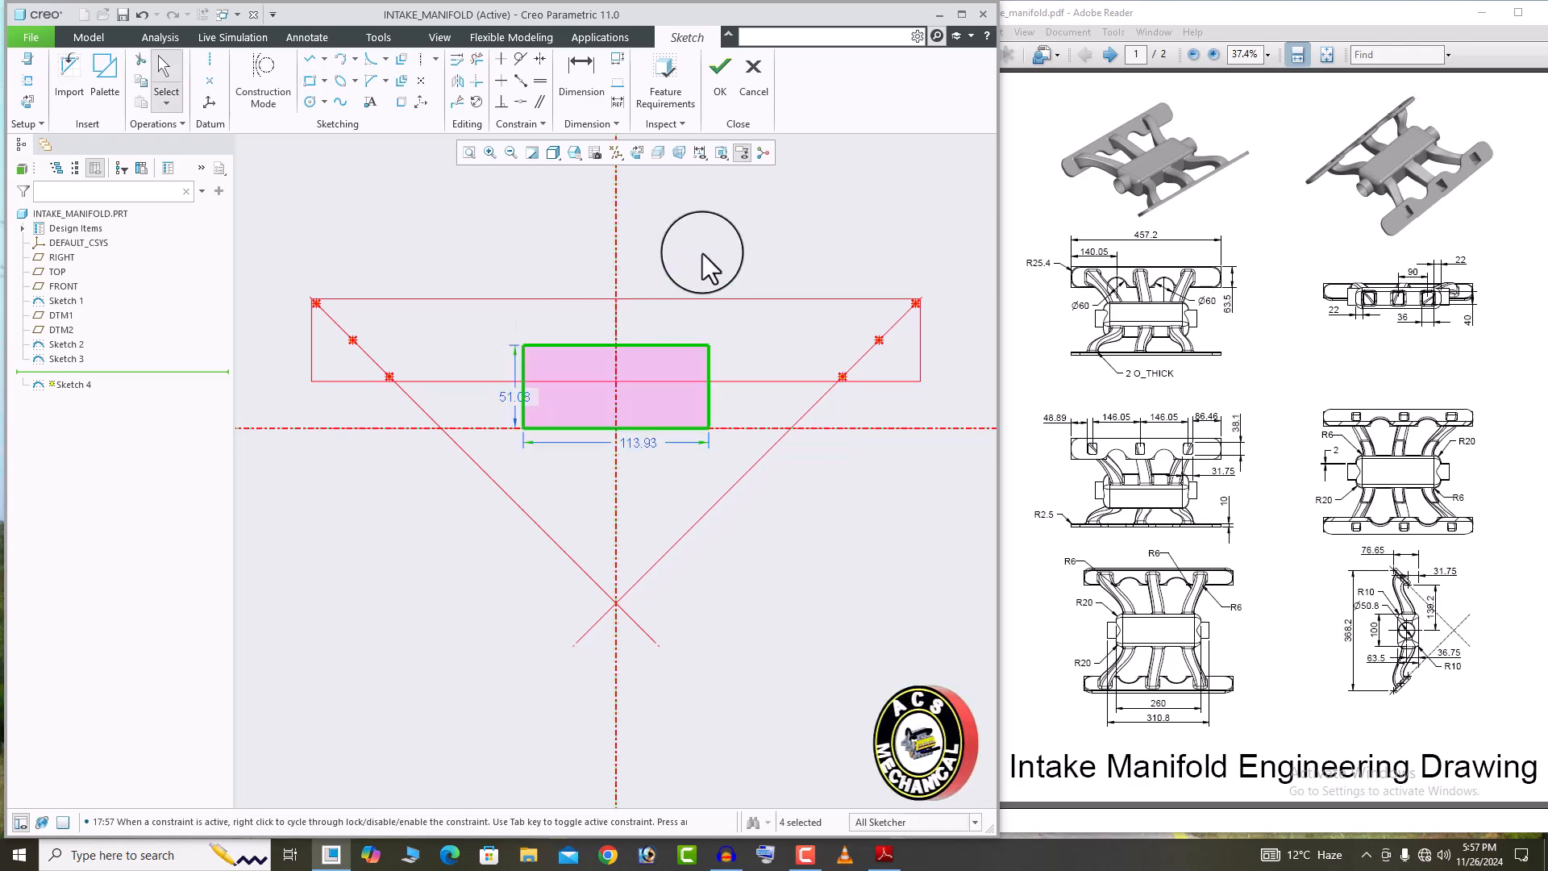
Set the central rectangle's width to 100.
{"action": "double_click", "coordinate": [642, 446]}
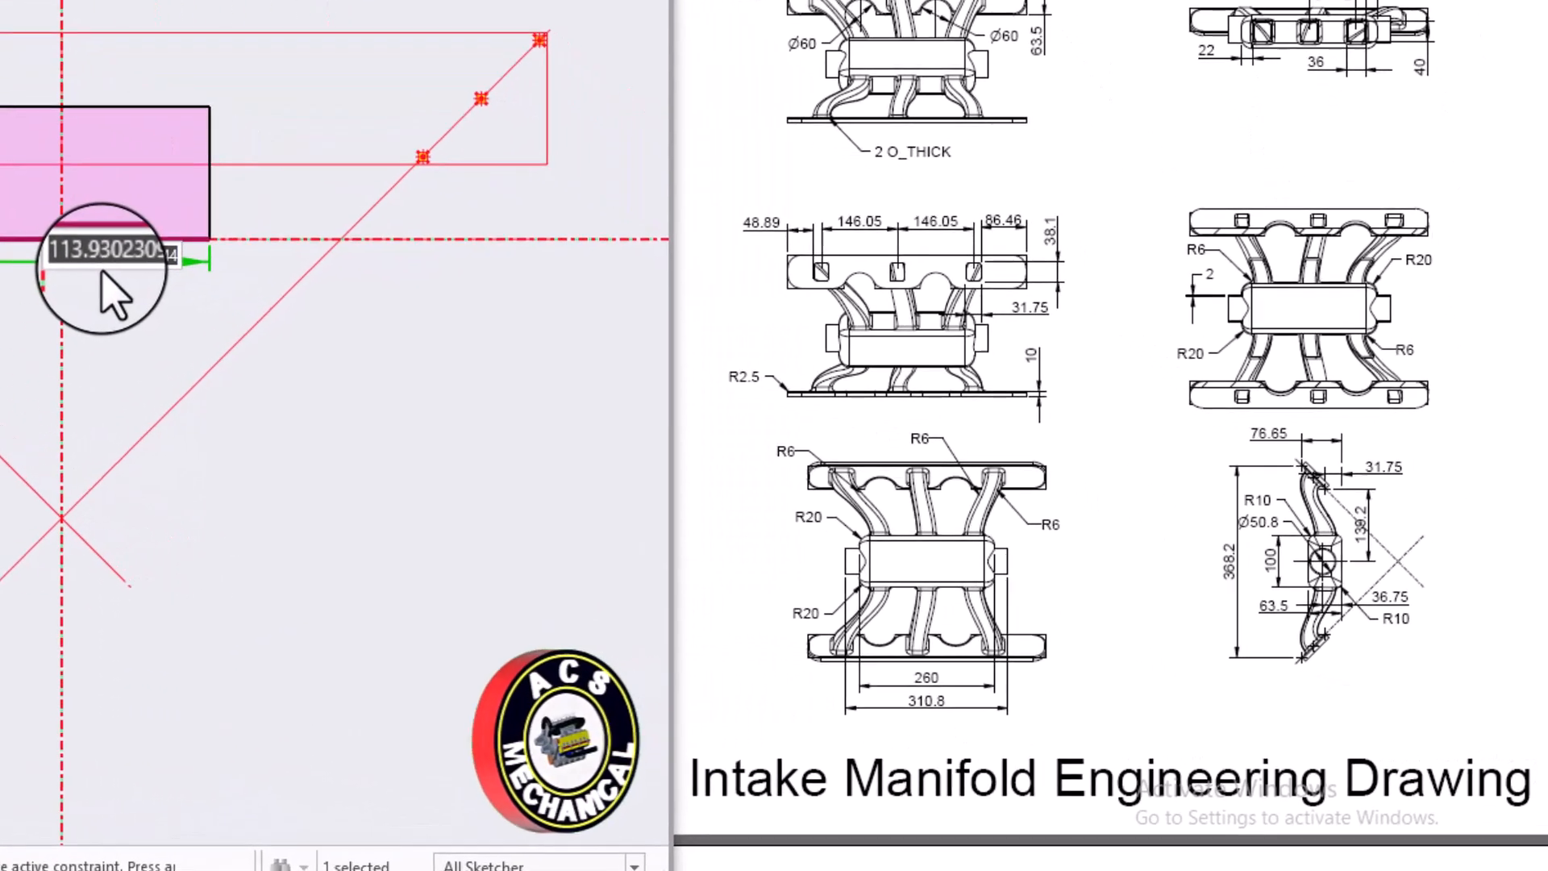
{"action": "type", "text": "100"}
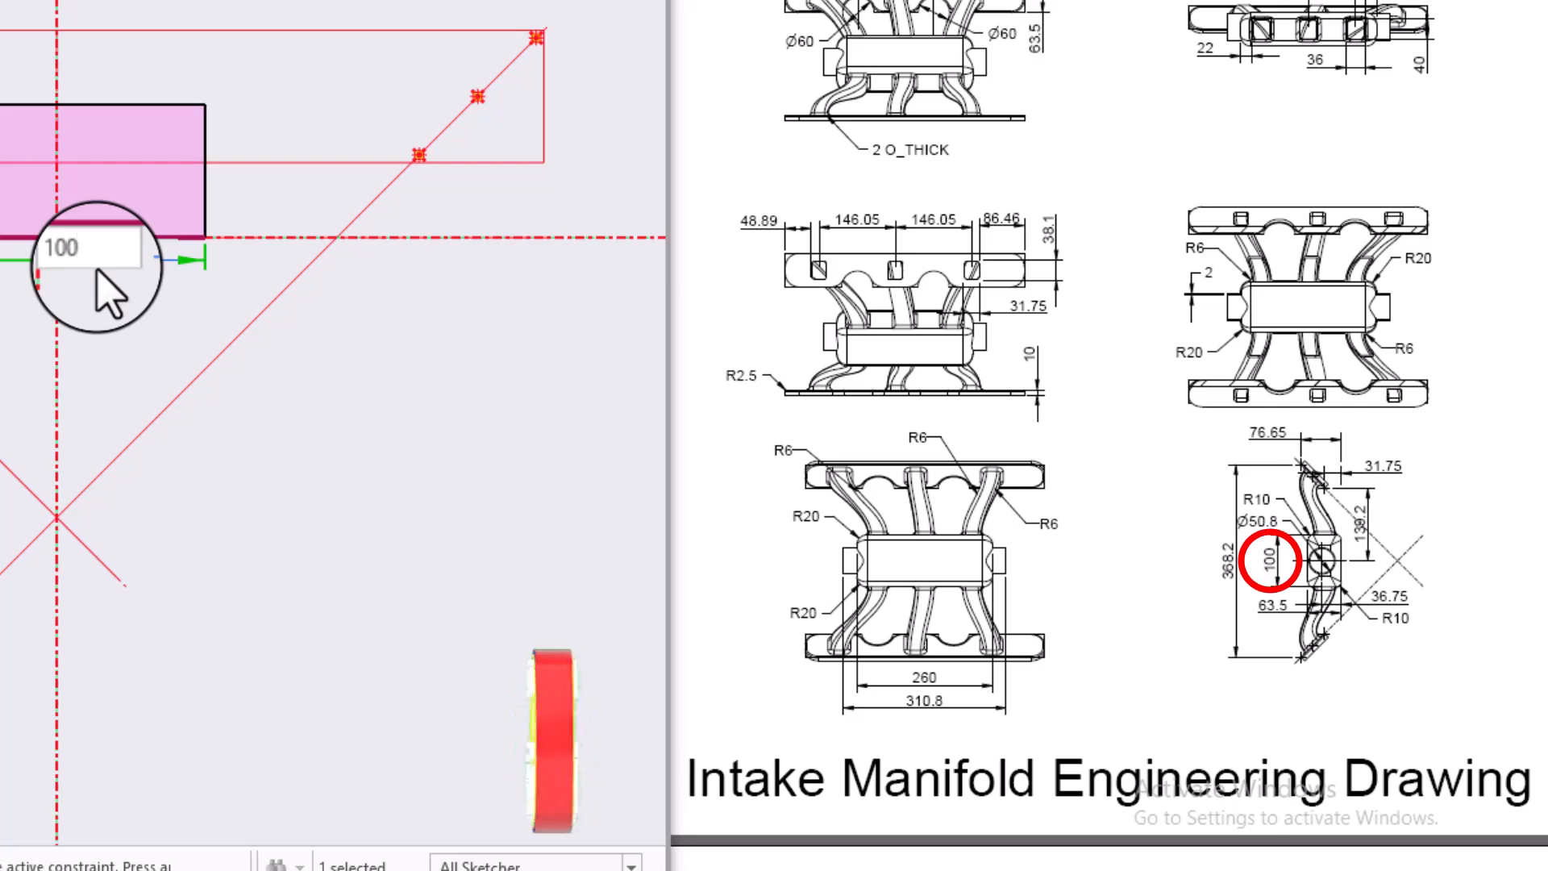
{"action": "key", "text": "Return"}
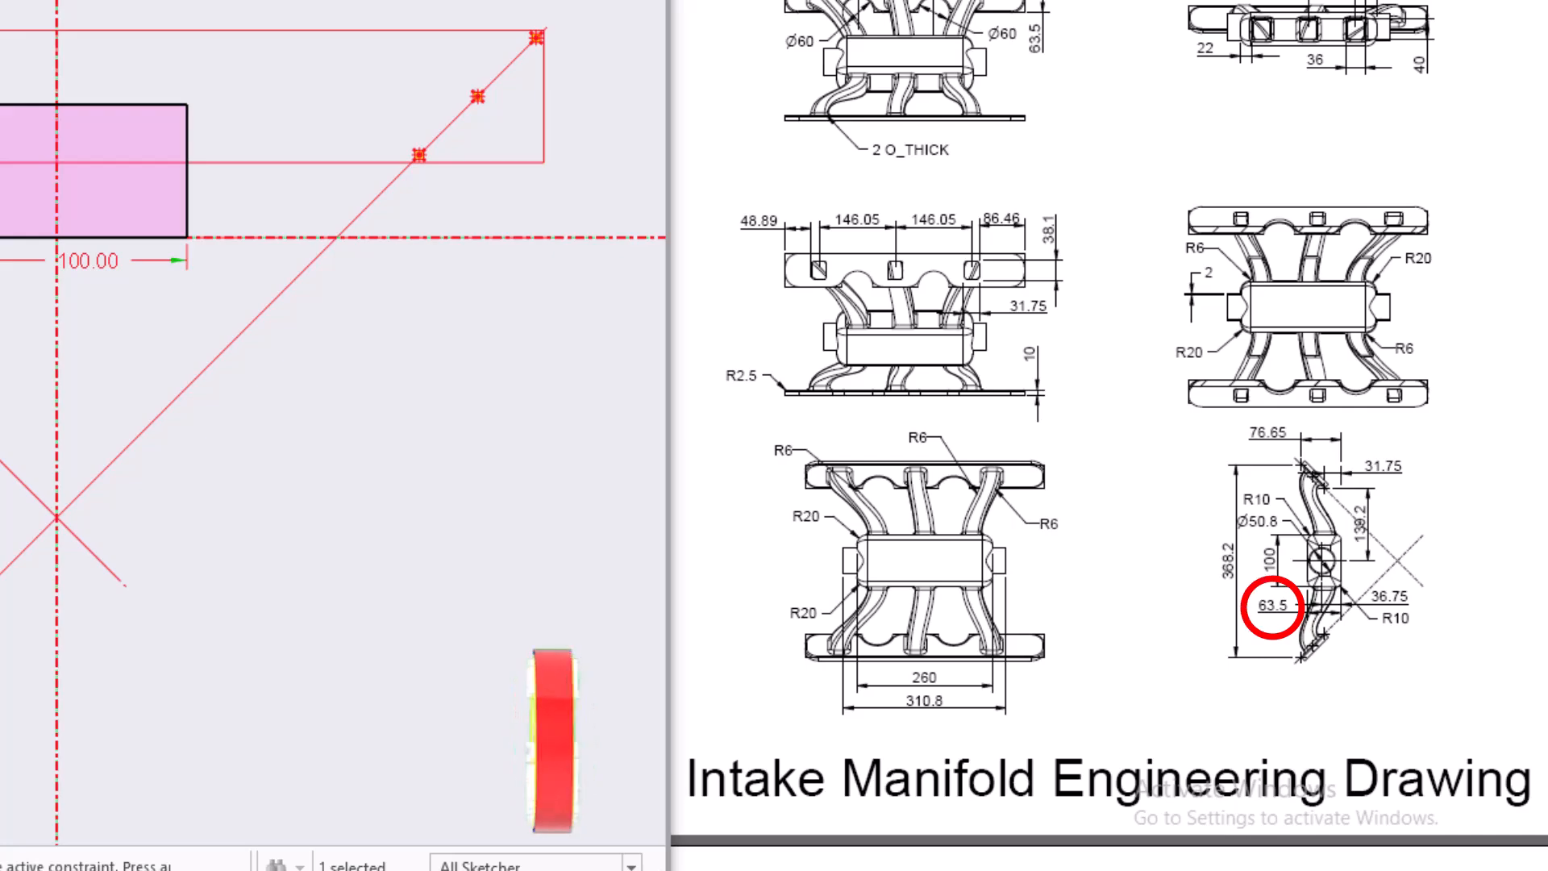
Set the central rectangle's height to 63.5 and finish the sketch.
{"action": "type", "text": "63.5"}
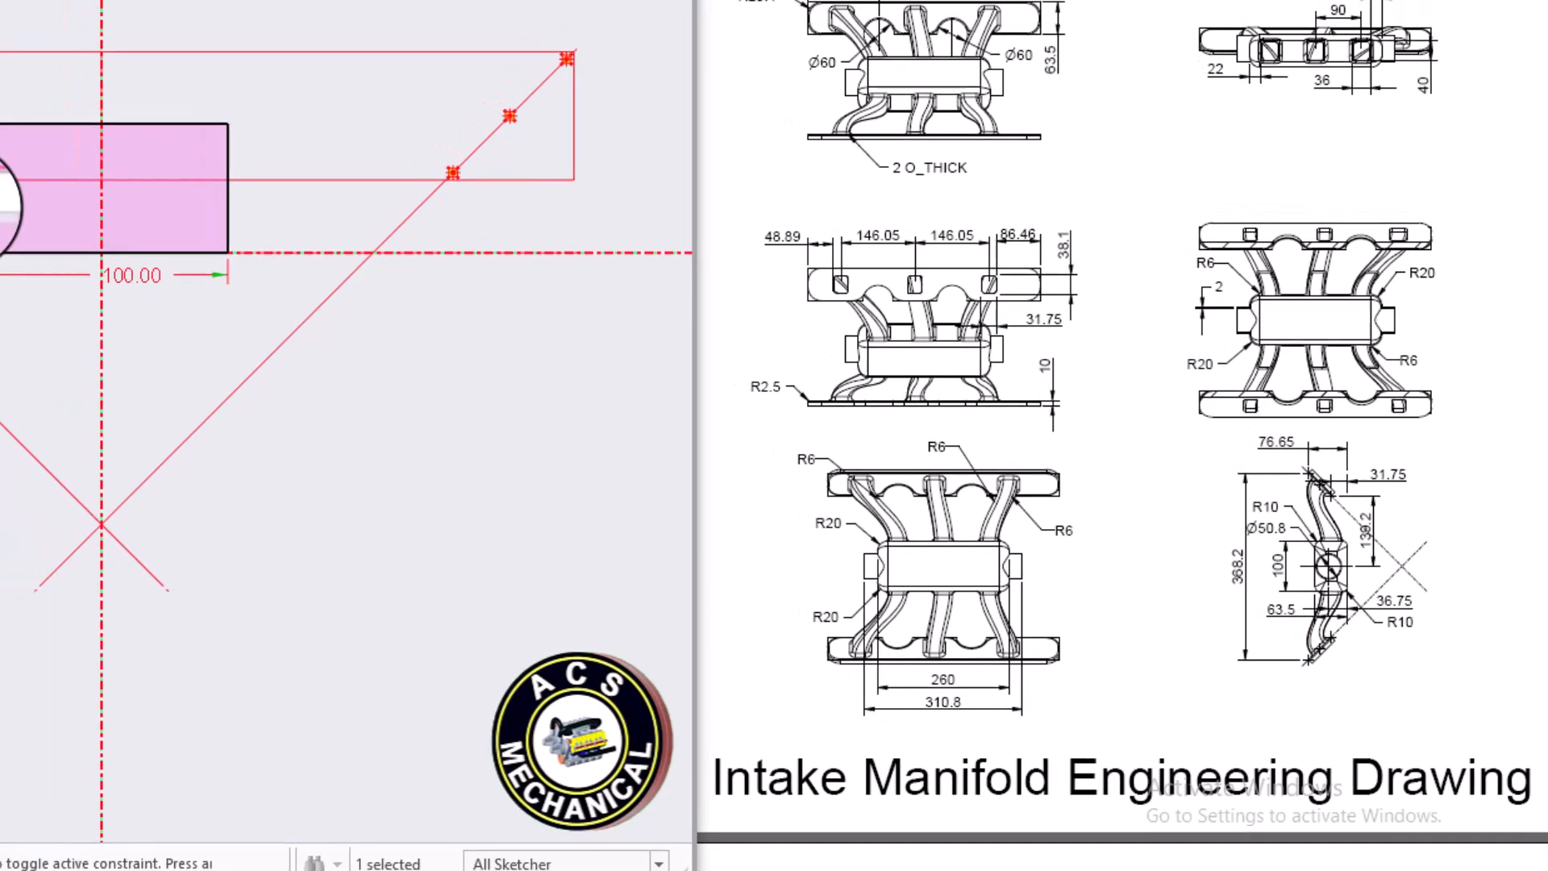
{"action": "key", "text": "Return"}
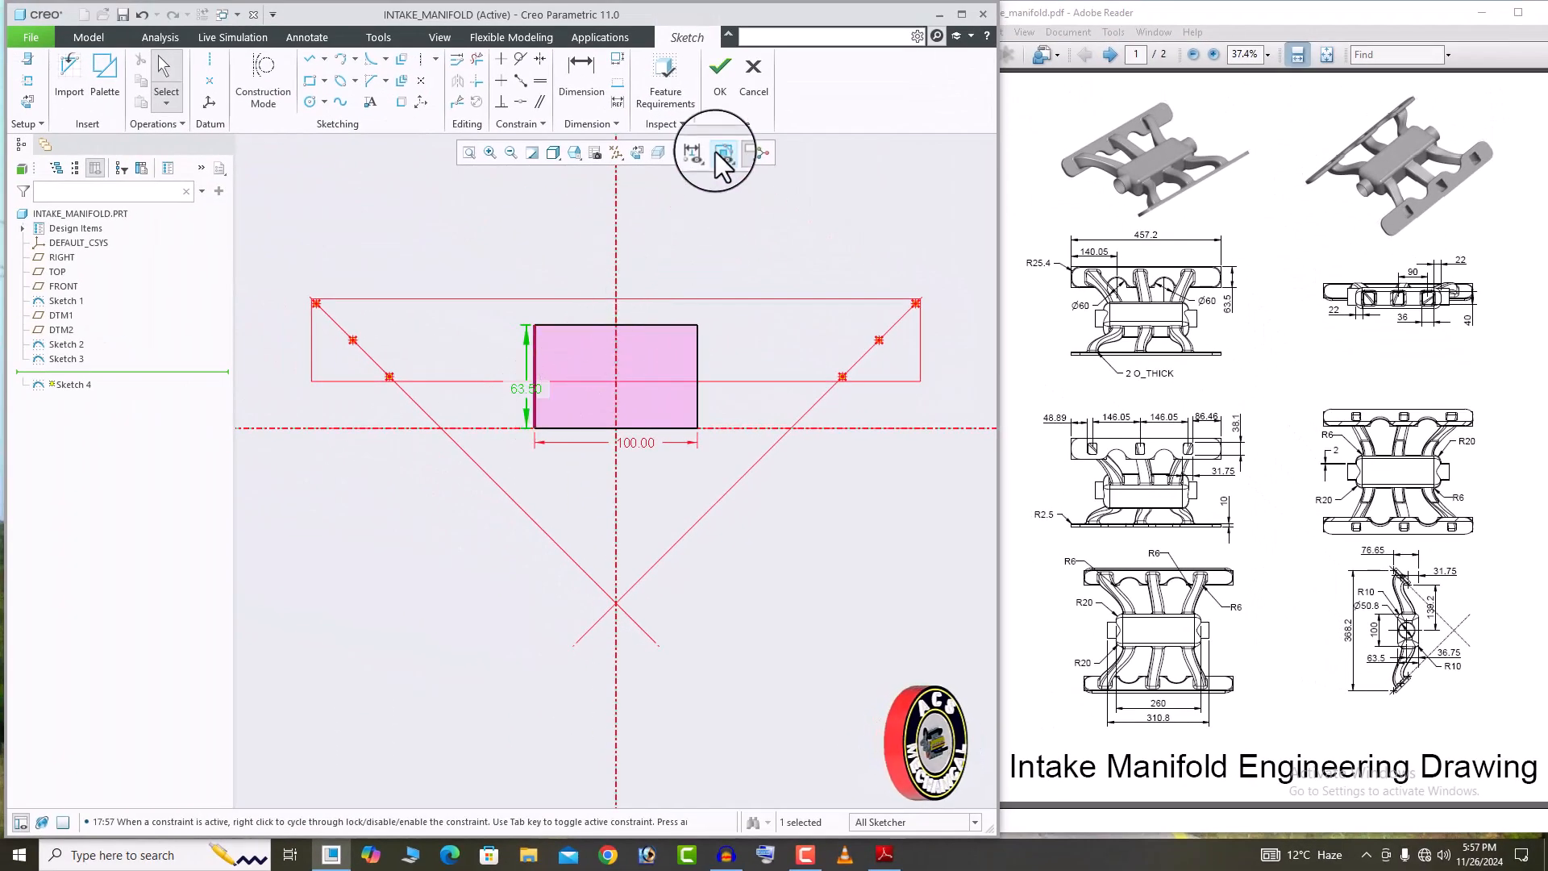
{"action": "left_click", "coordinate": [722, 97]}
Extrude the central rectangle as a solid, symmetric about its sketch plane, to a total depth of 260.
{"action": "mouse_move", "coordinate": [642, 486]}
{"action": "middle_mouse_down"}
{"action": "mouse_move", "coordinate": [553, 519]}
{"action": "mouse_move", "coordinate": [584, 529]}
{"action": "middle_mouse_up"}
{"action": "left_click", "coordinate": [385, 93]}
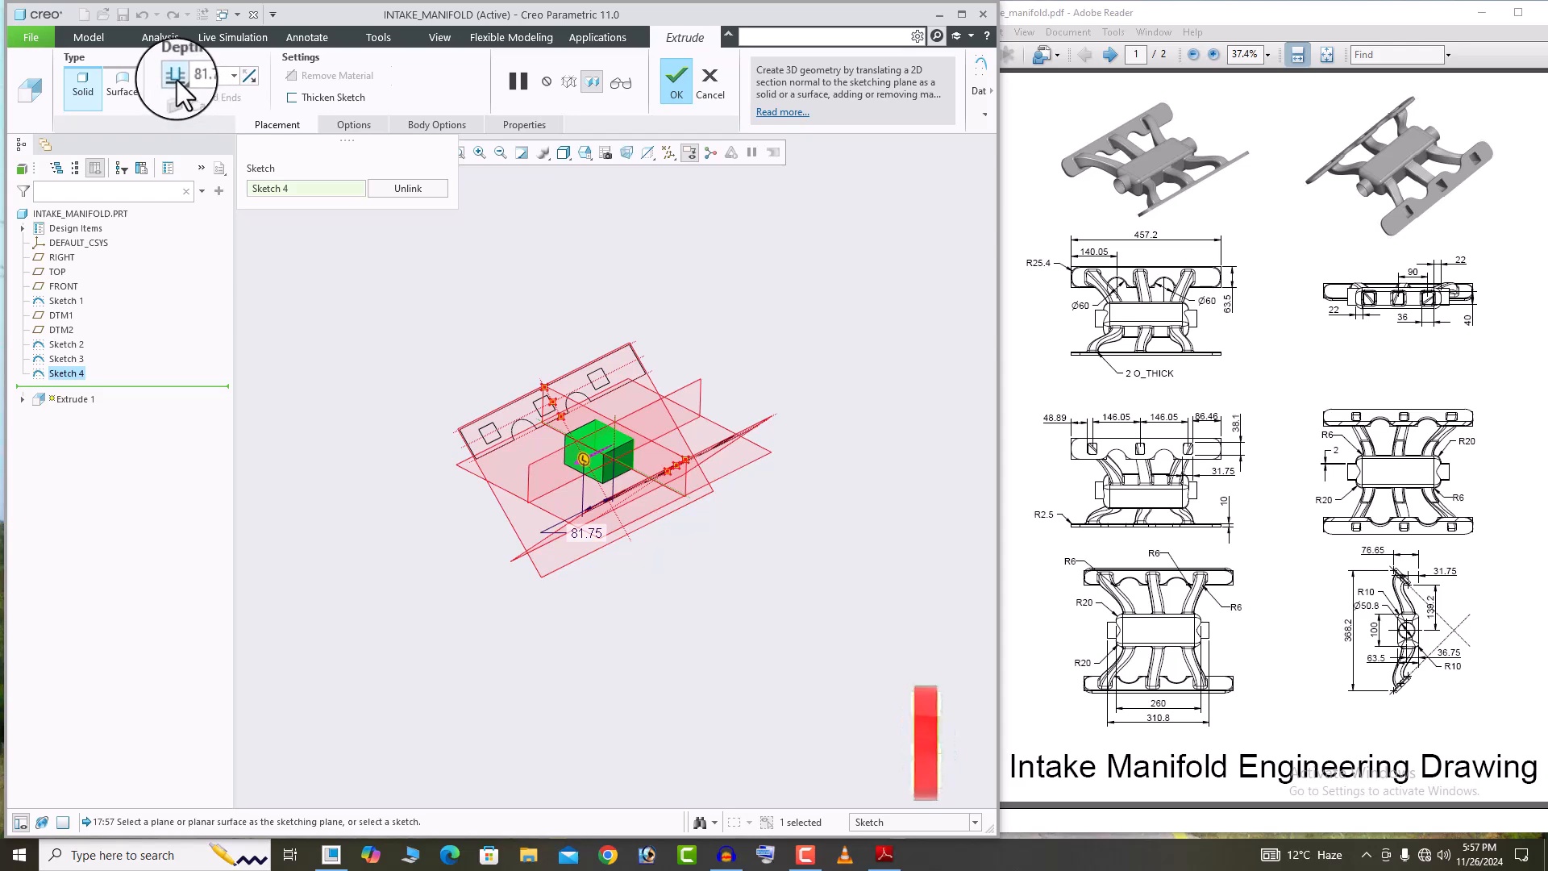
{"action": "left_click", "coordinate": [194, 113]}
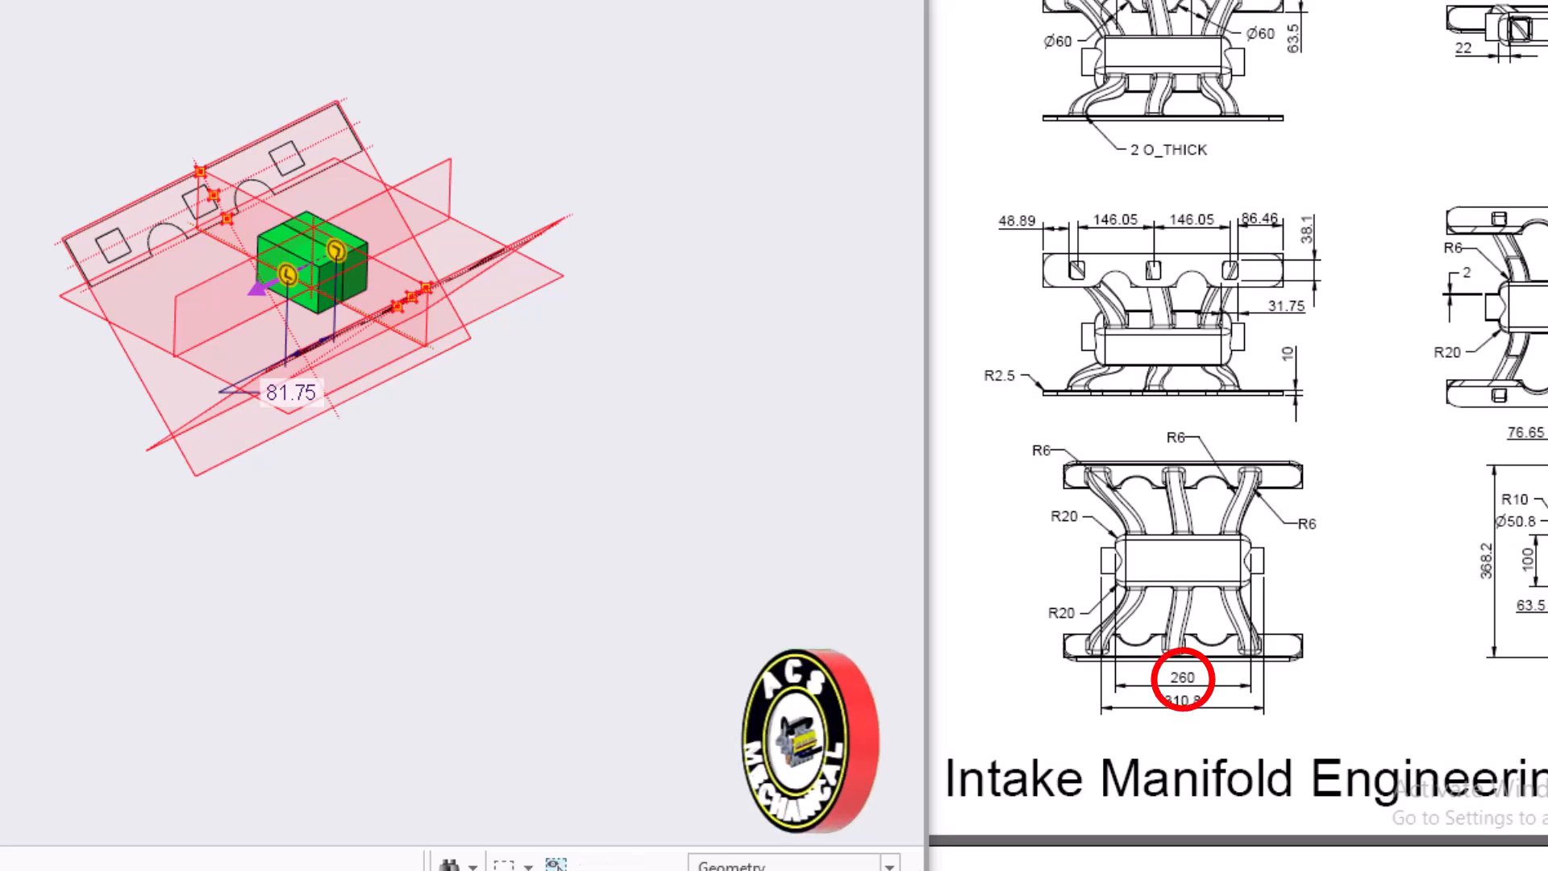
{"action": "type", "text": "260"}
{"action": "key", "text": "Return"}
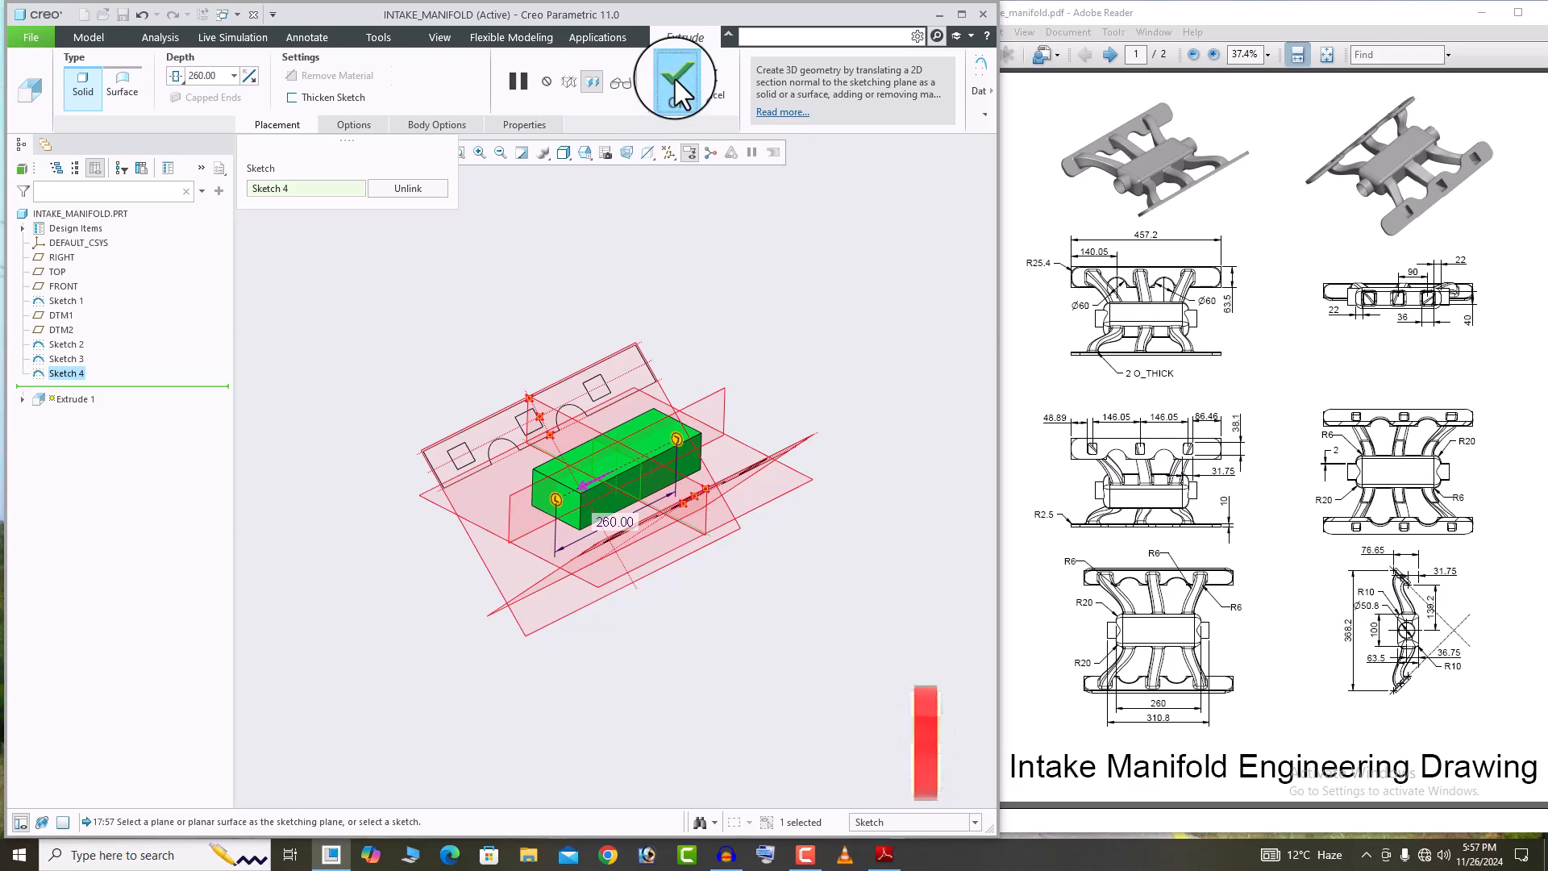
{"action": "left_click", "coordinate": [676, 79]}
Start a new sketch on the FRONT datum plane that crosses the middle of the central block.
{"action": "middle_click_drag", "start_coordinate": [666, 416], "coordinate": [692, 475]}
{"action": "left_click", "coordinate": [774, 518]}
{"action": "scroll", "coordinate": [674, 461], "scroll_direction": "down", "scroll_amount": 4}
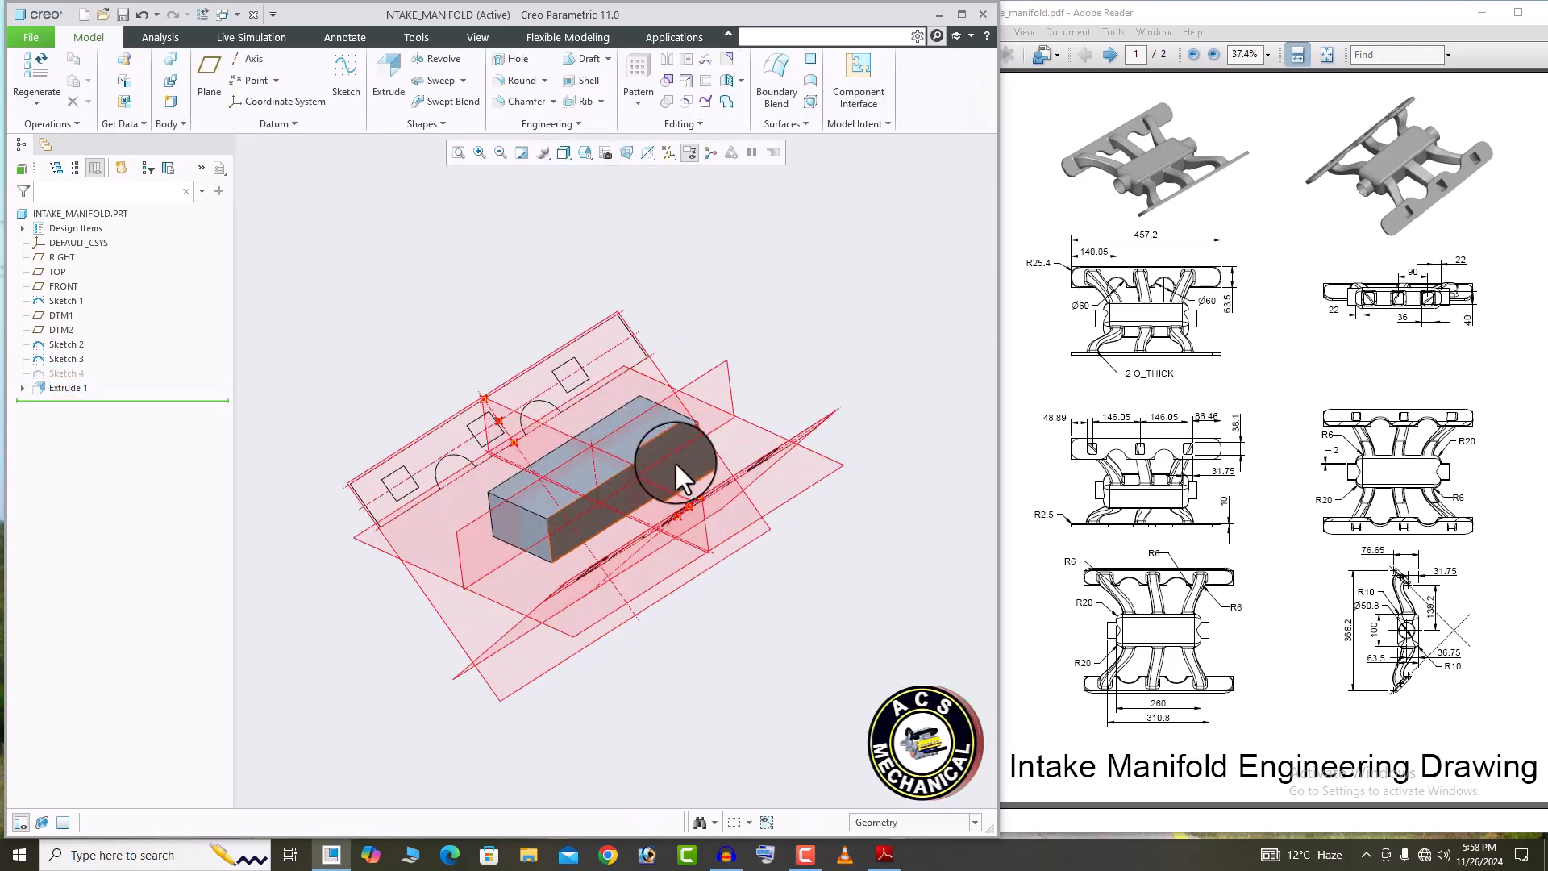
{"action": "left_click", "coordinate": [676, 500]}
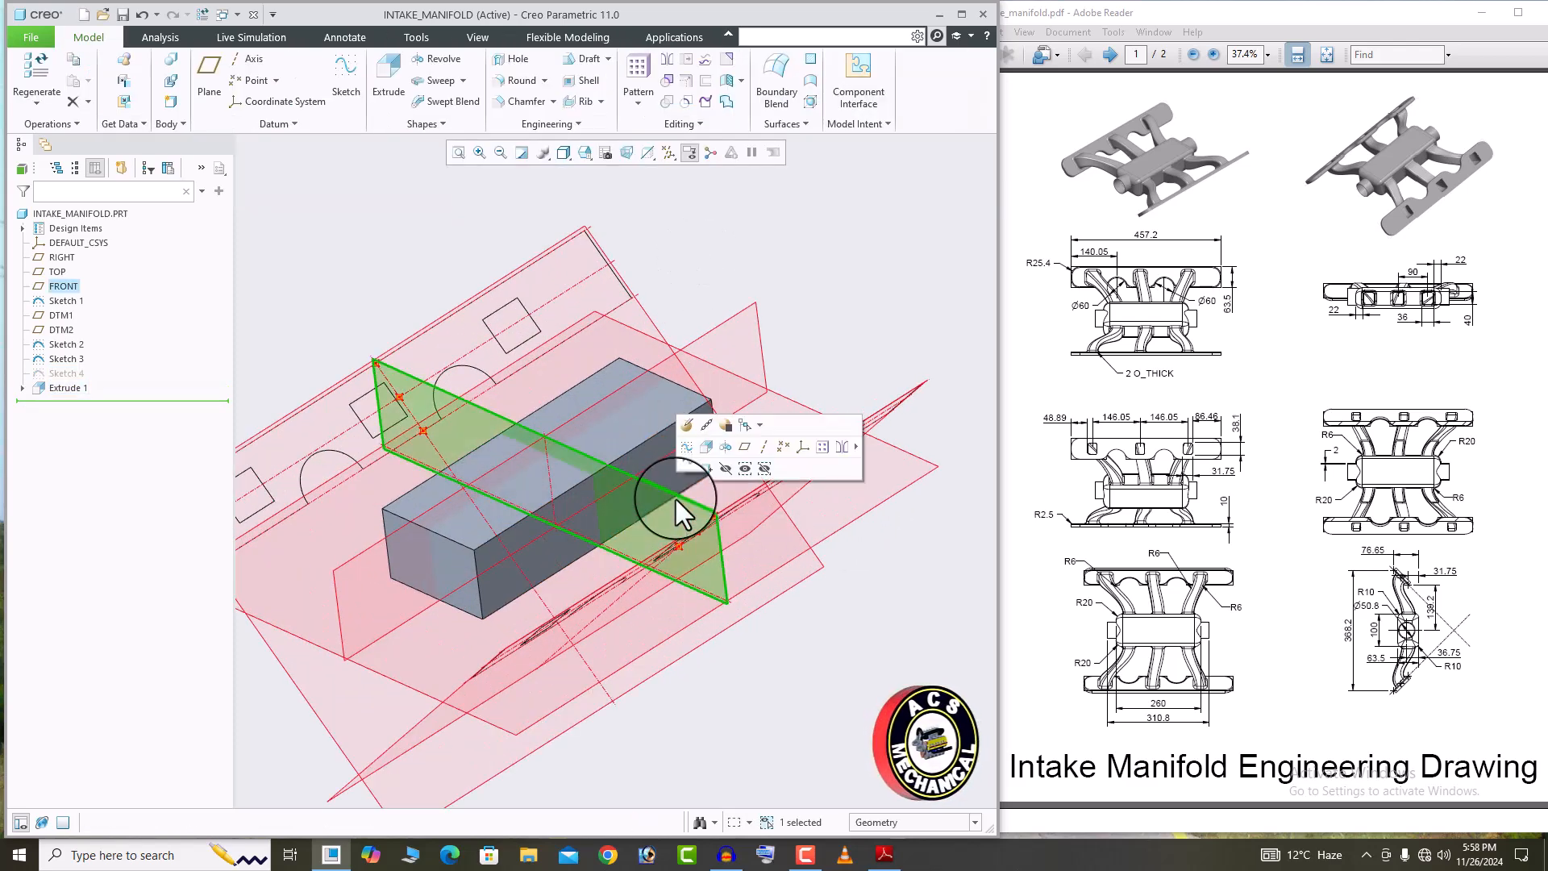
{"action": "left_click", "coordinate": [689, 448]}
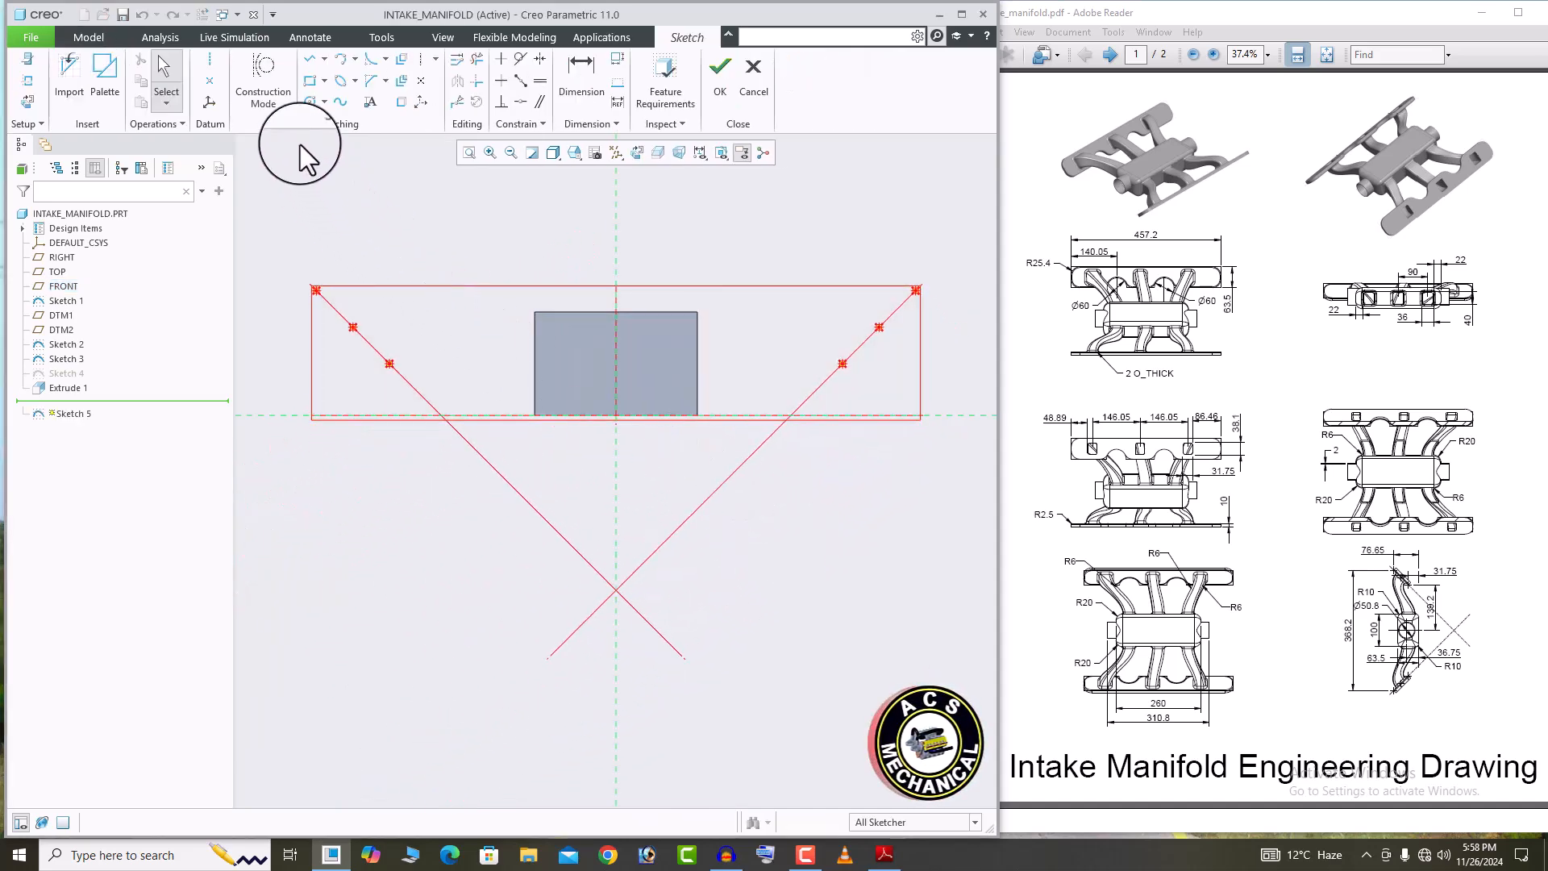
Draw a circle inside the block outline, centred on the vertical reference about 29 above the horizontal reference.
{"action": "left_click", "coordinate": [310, 100]}
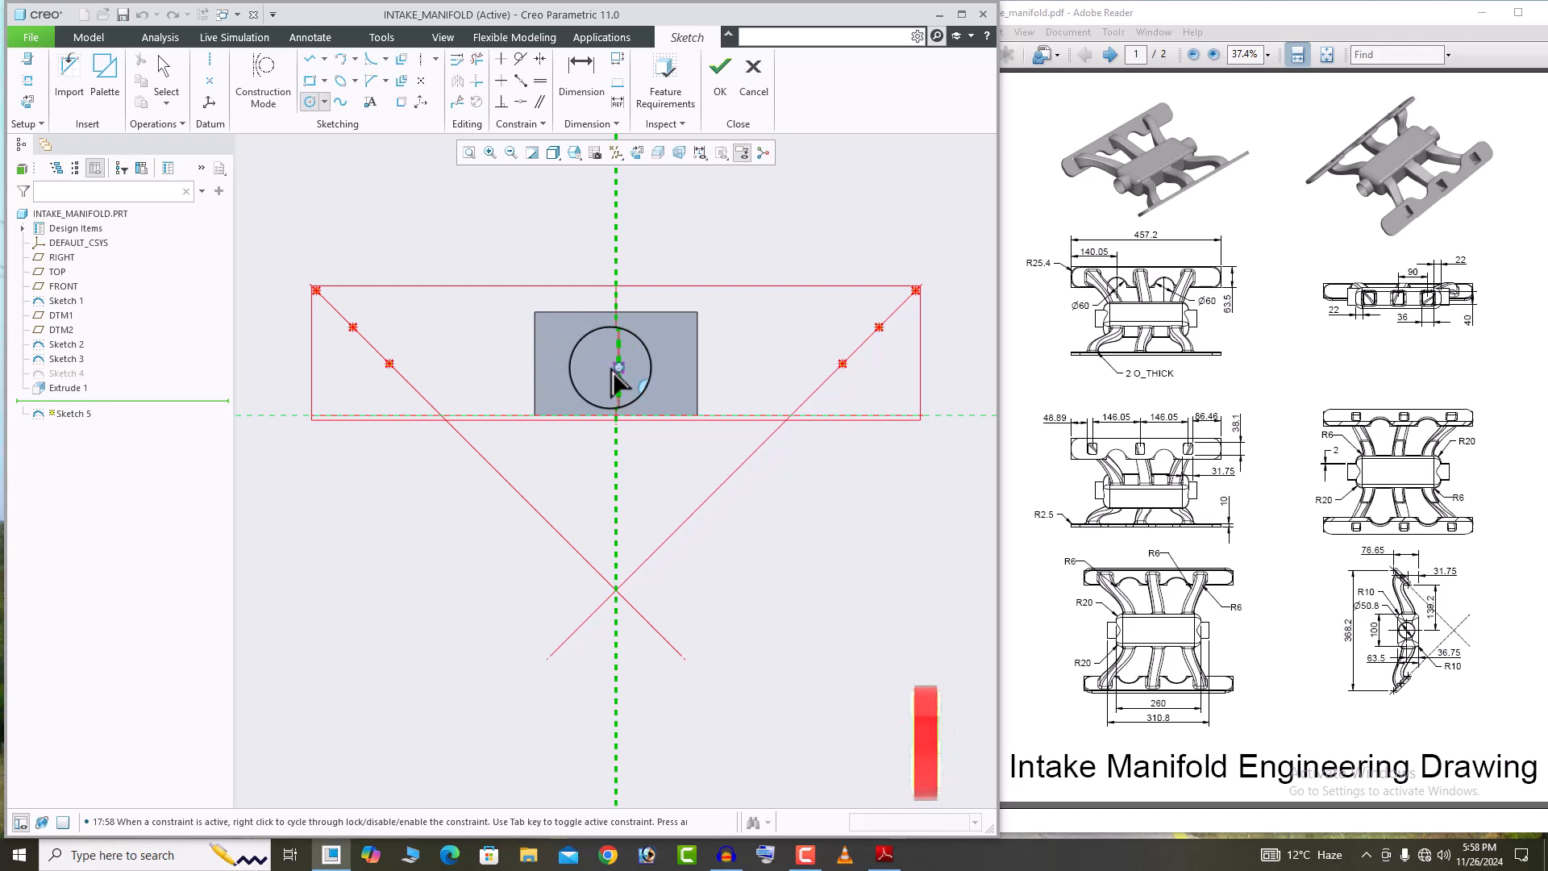
{"action": "left_click", "coordinate": [650, 376]}
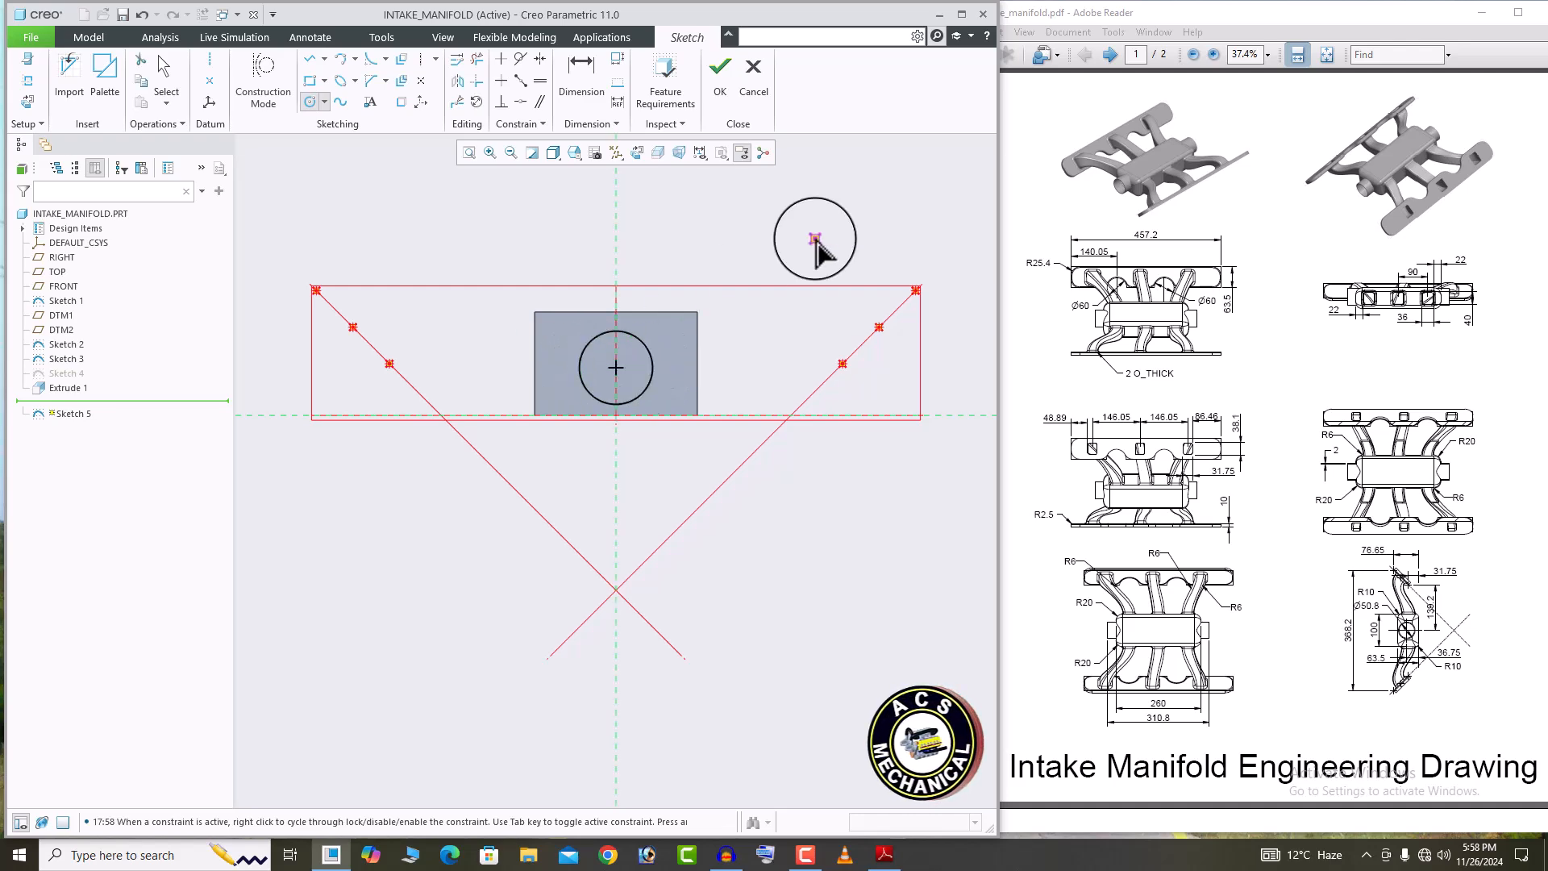
{"action": "middle_click", "coordinate": [812, 242]}
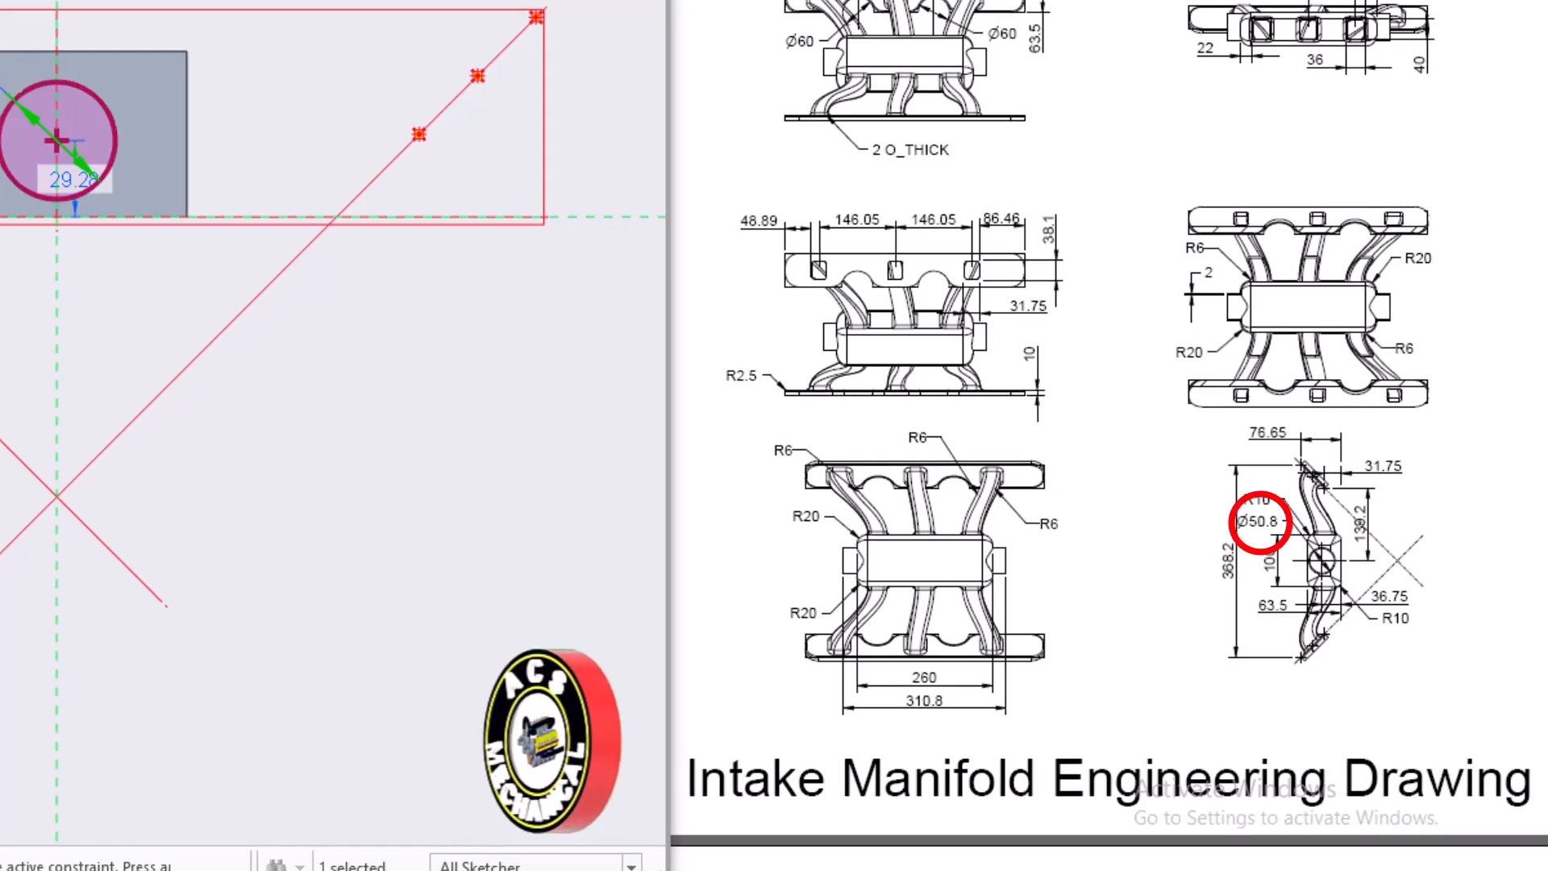
Set the circle's diameter to 50.8 and its centre height above the horizontal reference to 36.75.
{"action": "key", "text": "Return"}
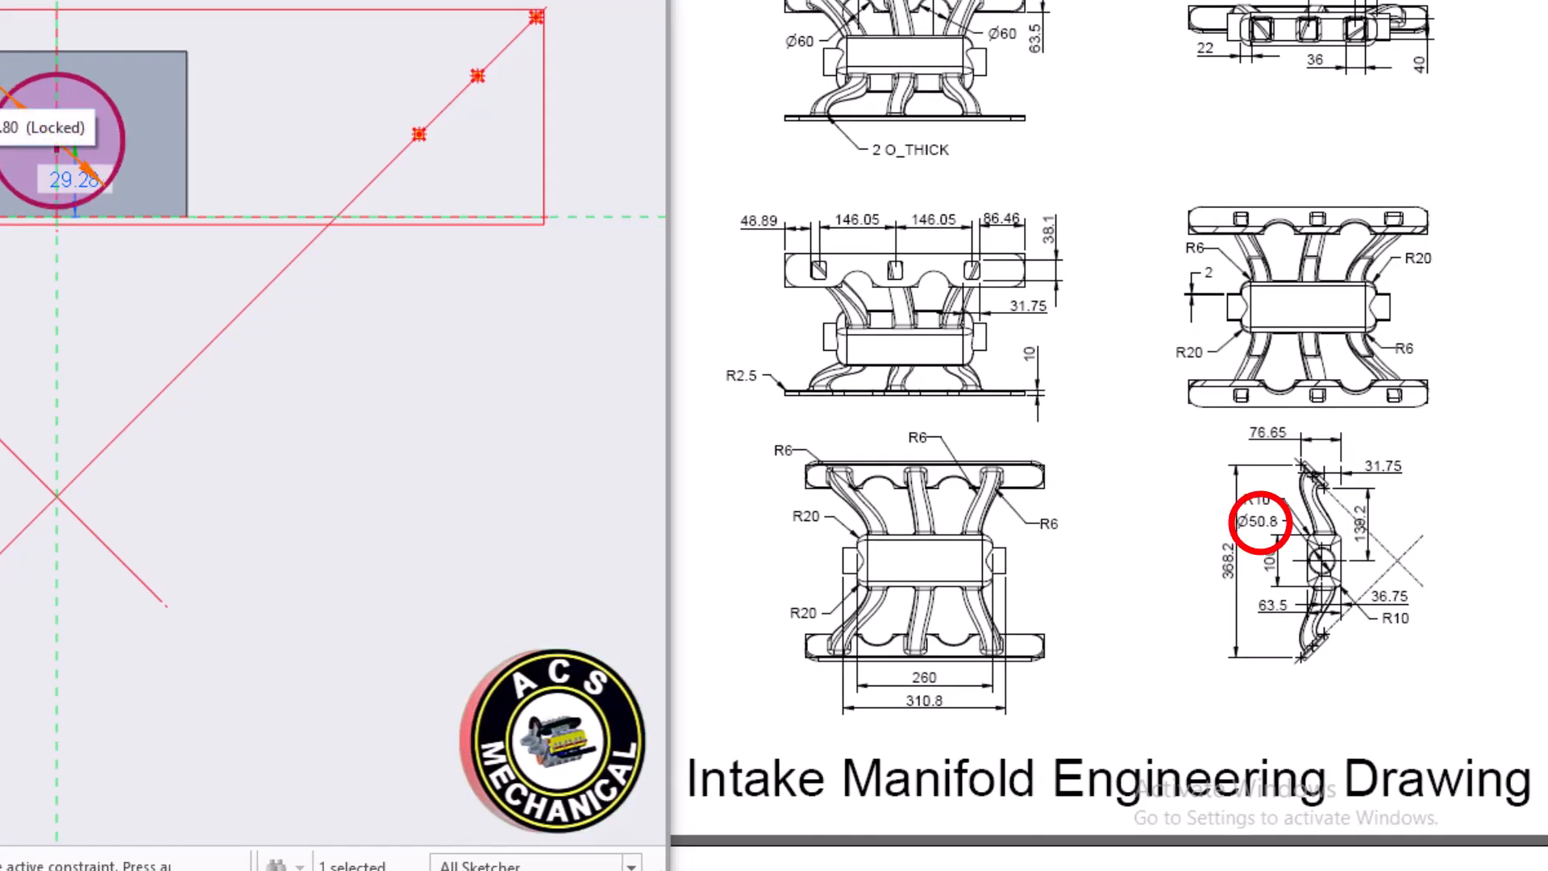
{"action": "mouse_move", "coordinate": [56, 140]}
{"action": "left_mouse_down"}
{"action": "mouse_move", "coordinate": [39, 93]}
{"action": "mouse_move", "coordinate": [81, 153]}
{"action": "left_mouse_up"}
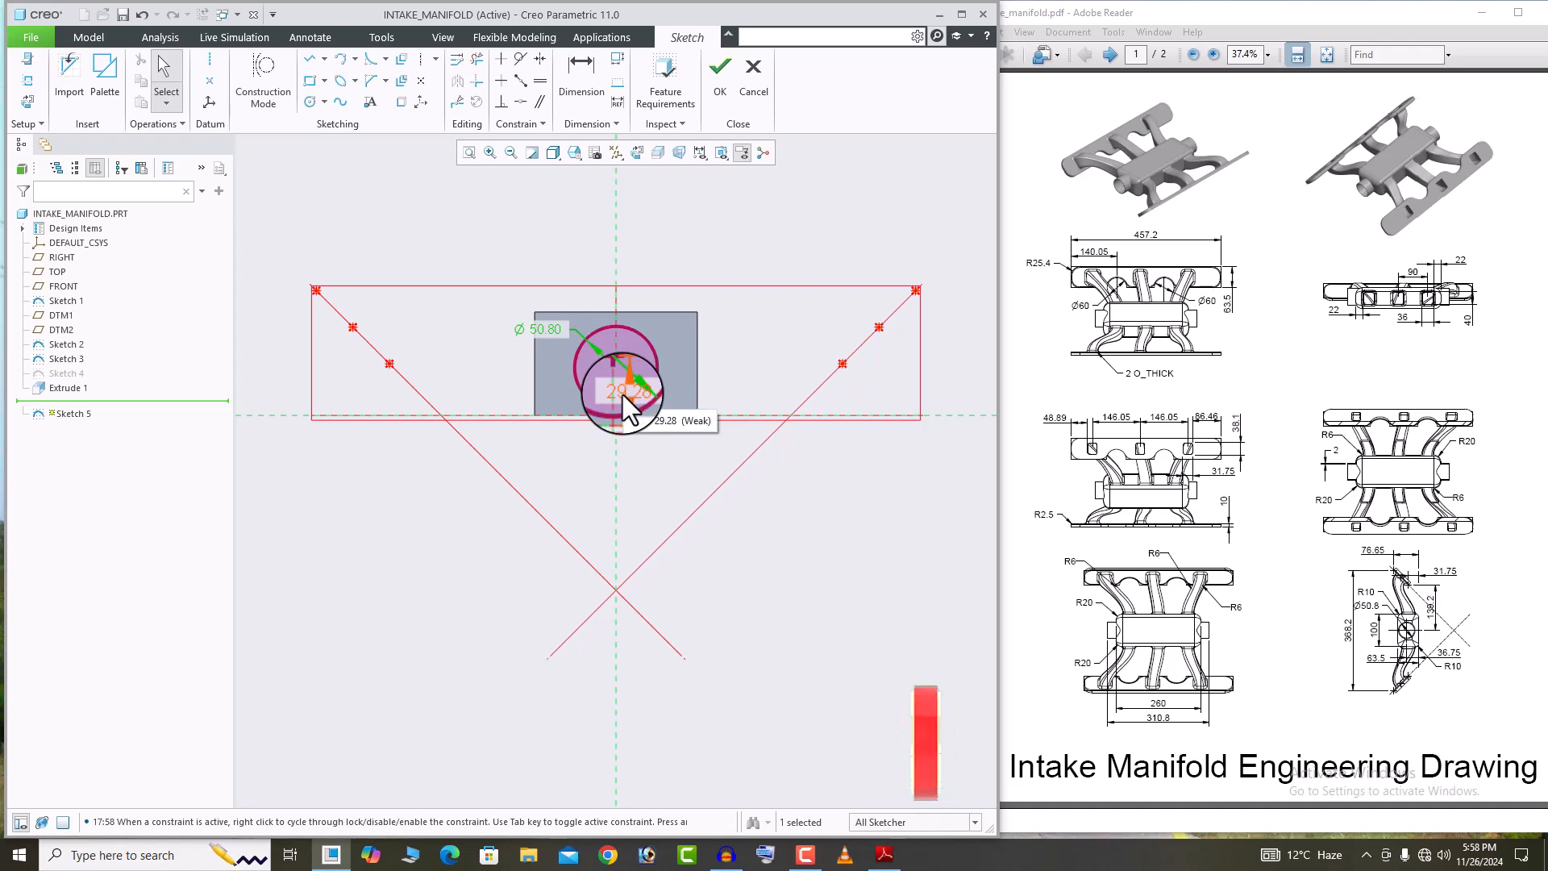
{"action": "double_click", "coordinate": [380, 303]}
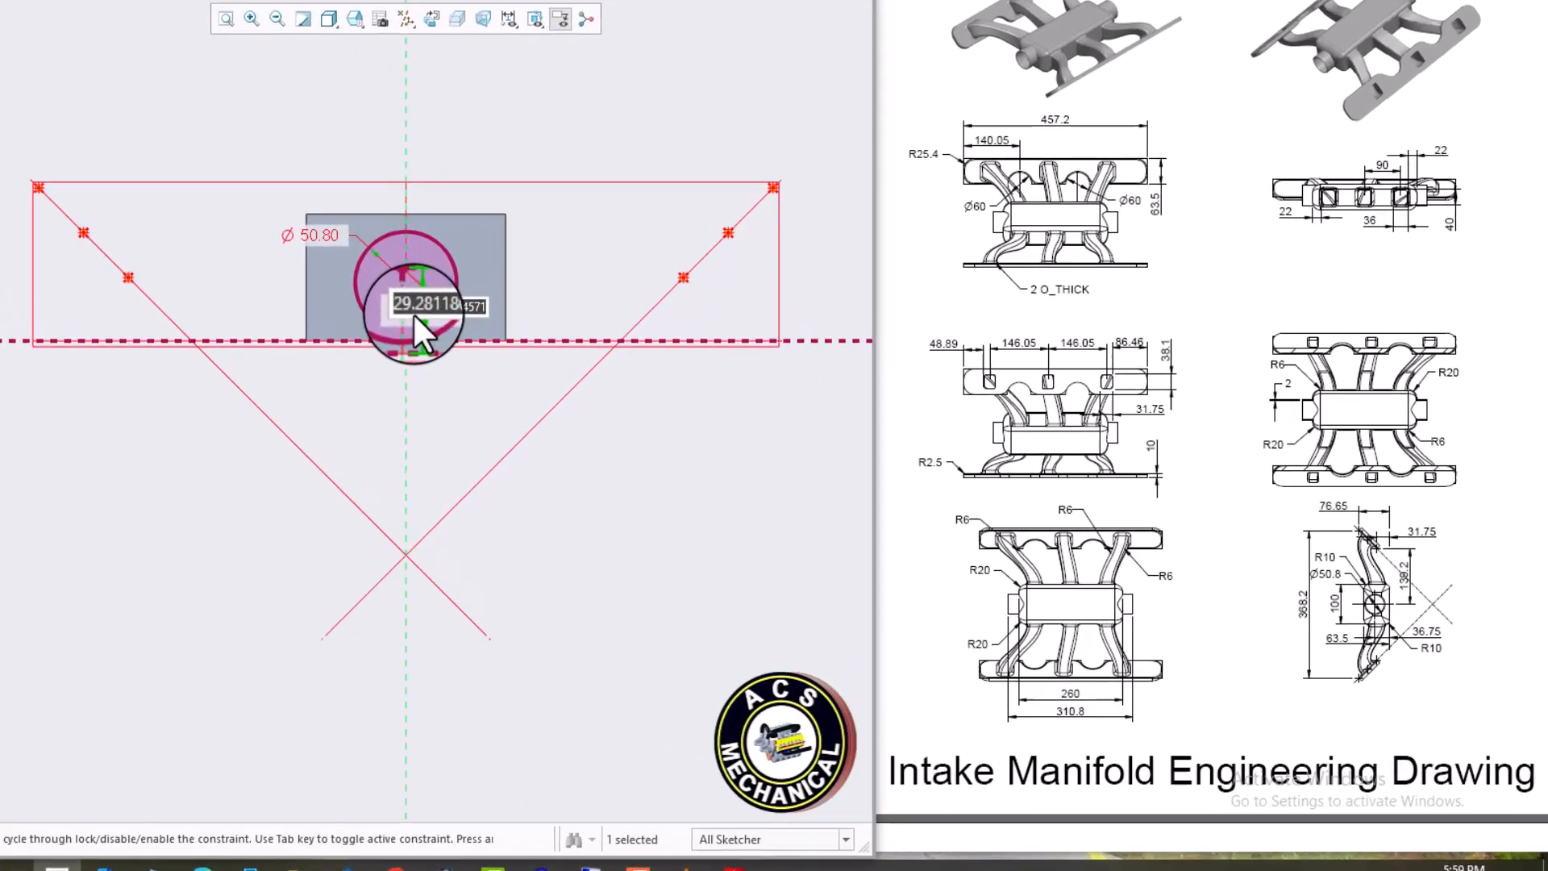
{"action": "type", "text": "36.75"}
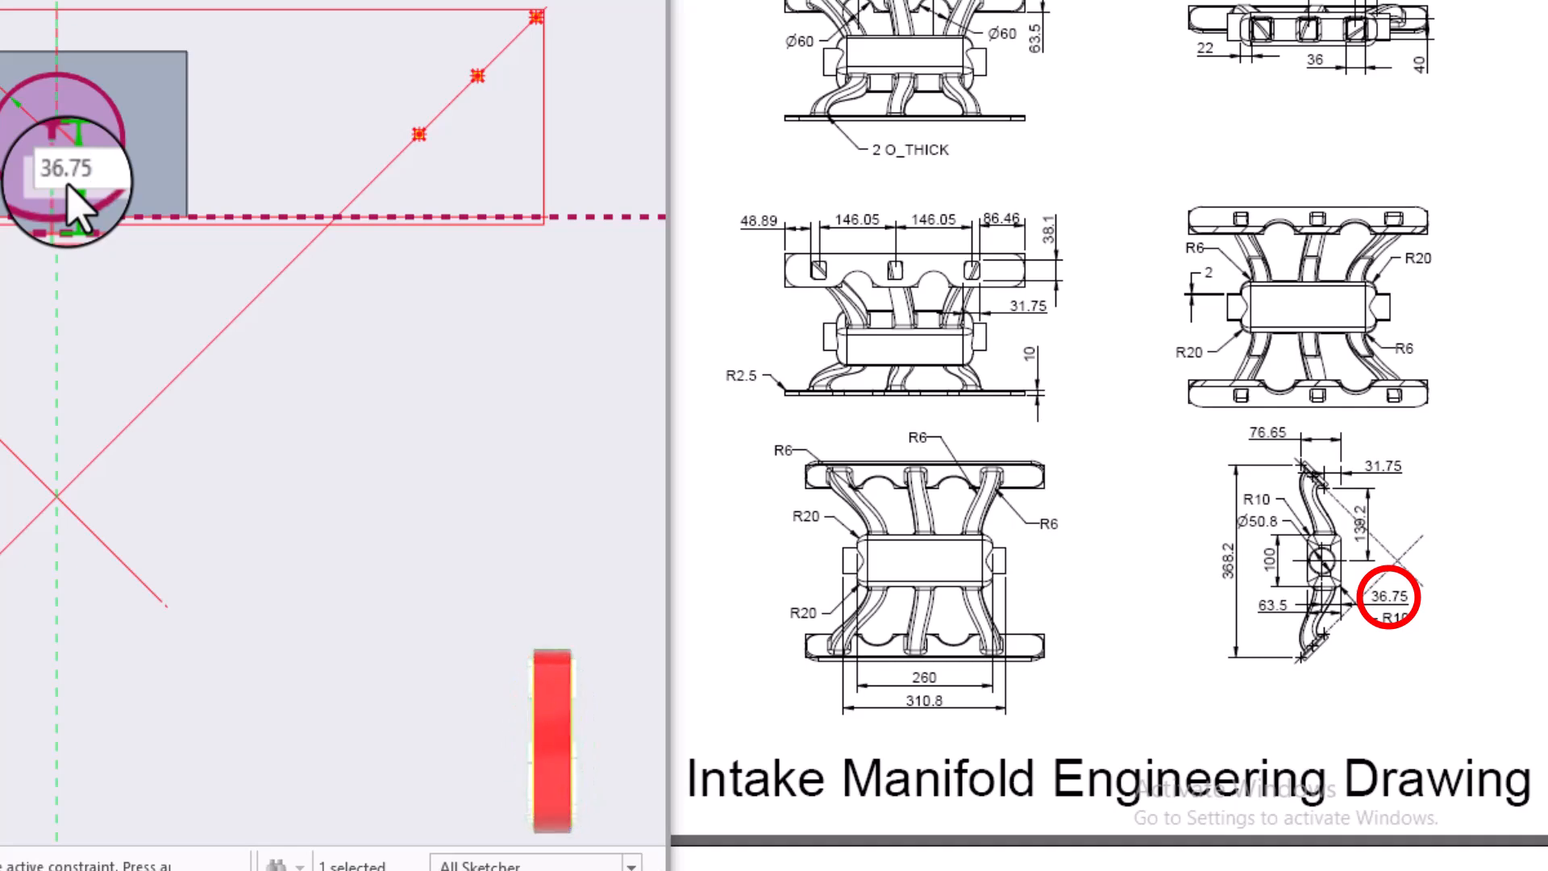
{"action": "key", "text": "Return"}
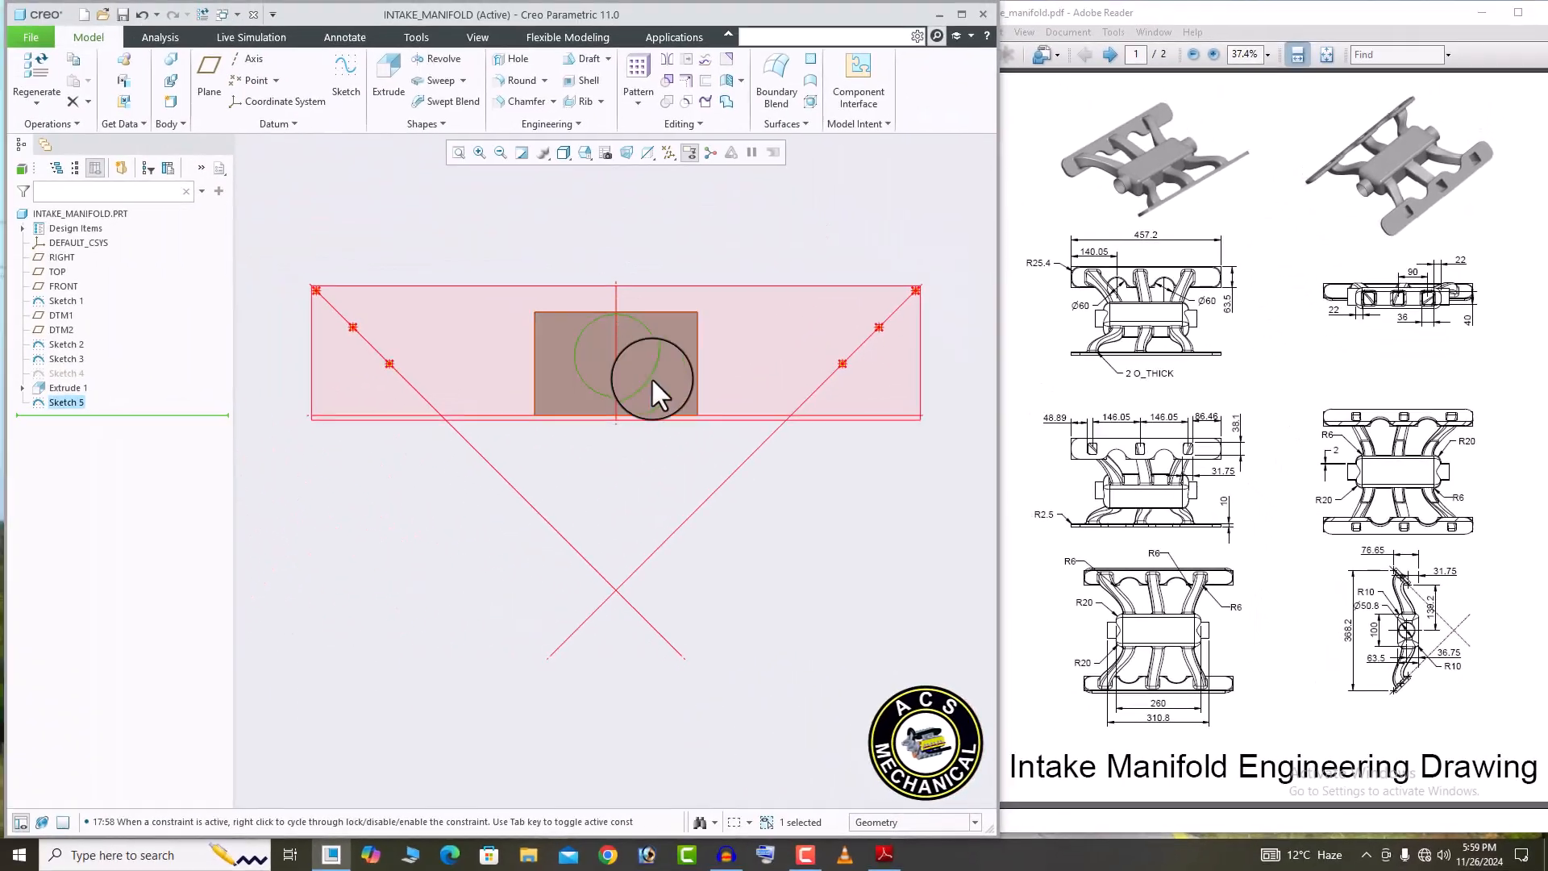
Extrude the circle symmetrically to a total depth of 310.8, adding material rather than removing it.
{"action": "mouse_move", "coordinate": [650, 387]}
{"action": "middle_mouse_down"}
{"action": "mouse_move", "coordinate": [691, 520]}
{"action": "mouse_move", "coordinate": [464, 347]}
{"action": "middle_mouse_up"}
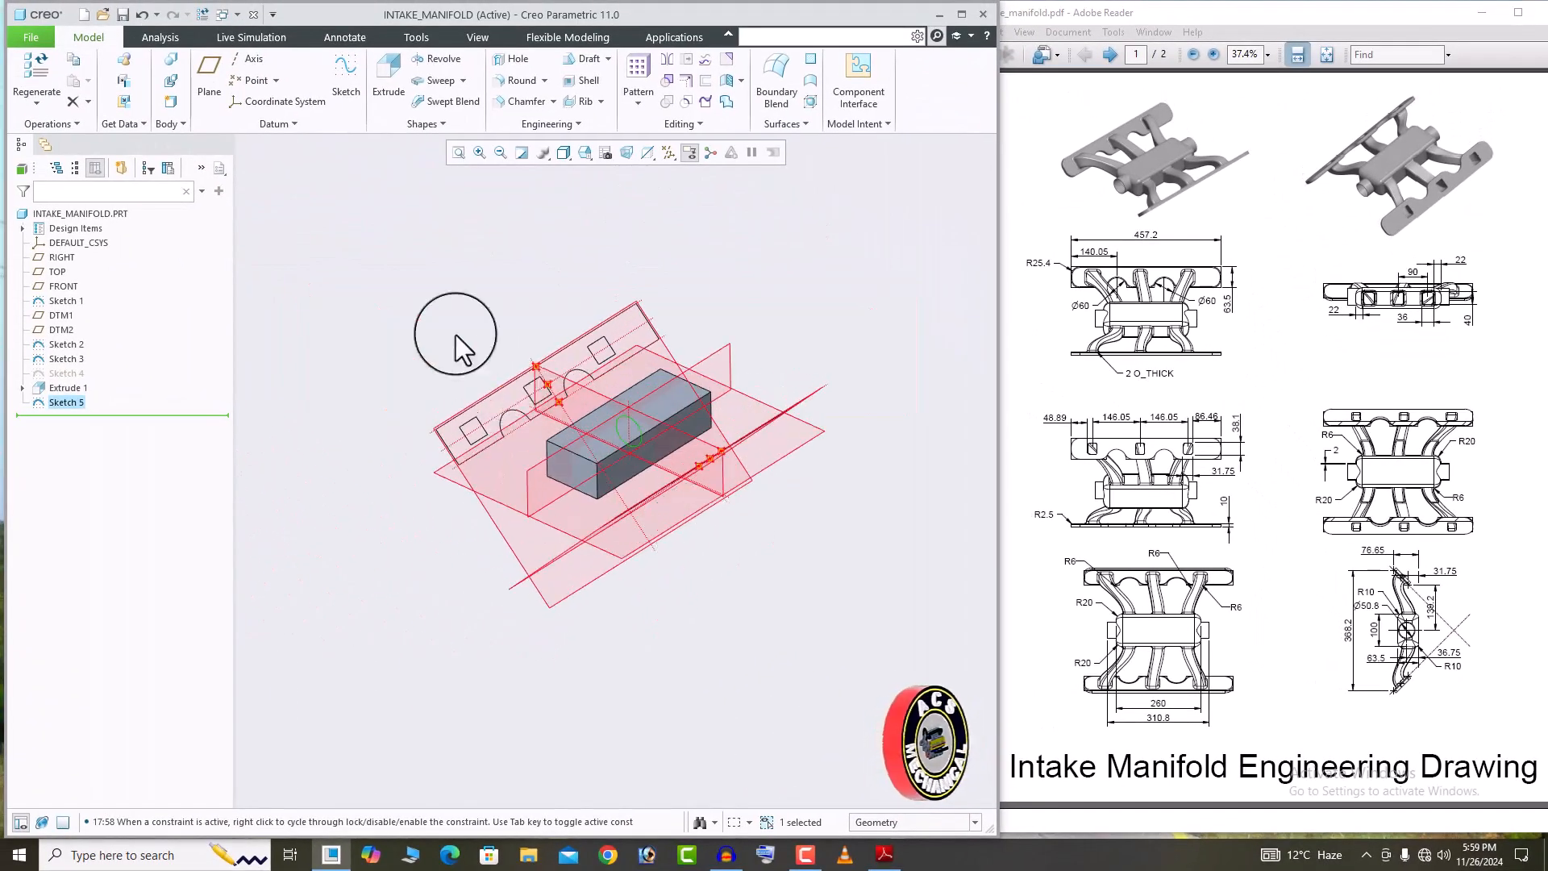
{"action": "left_click", "coordinate": [390, 77]}
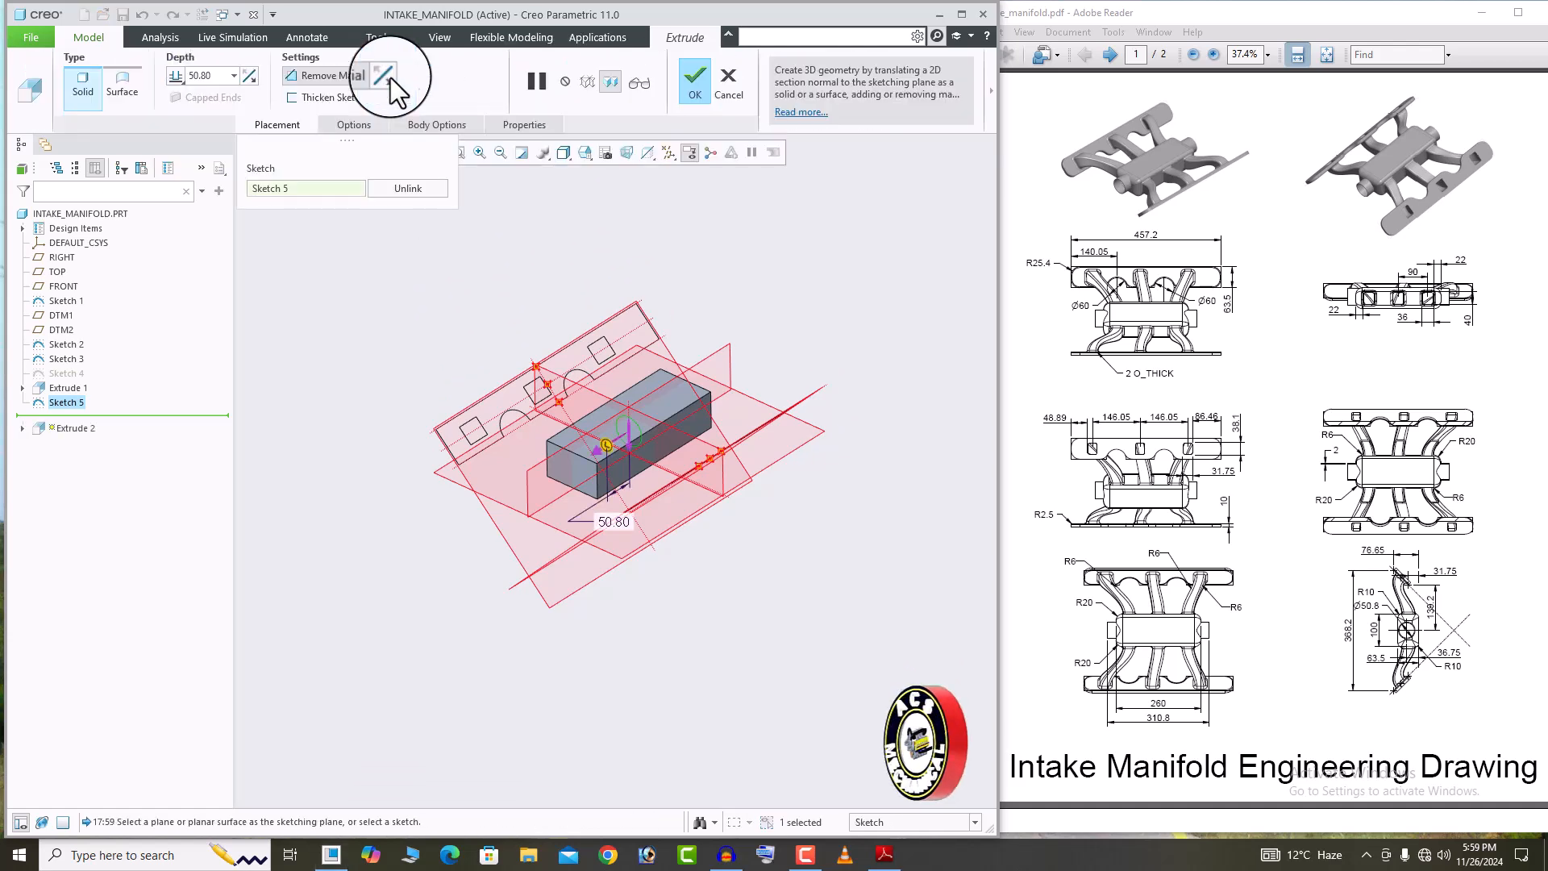
{"action": "left_click", "coordinate": [172, 74]}
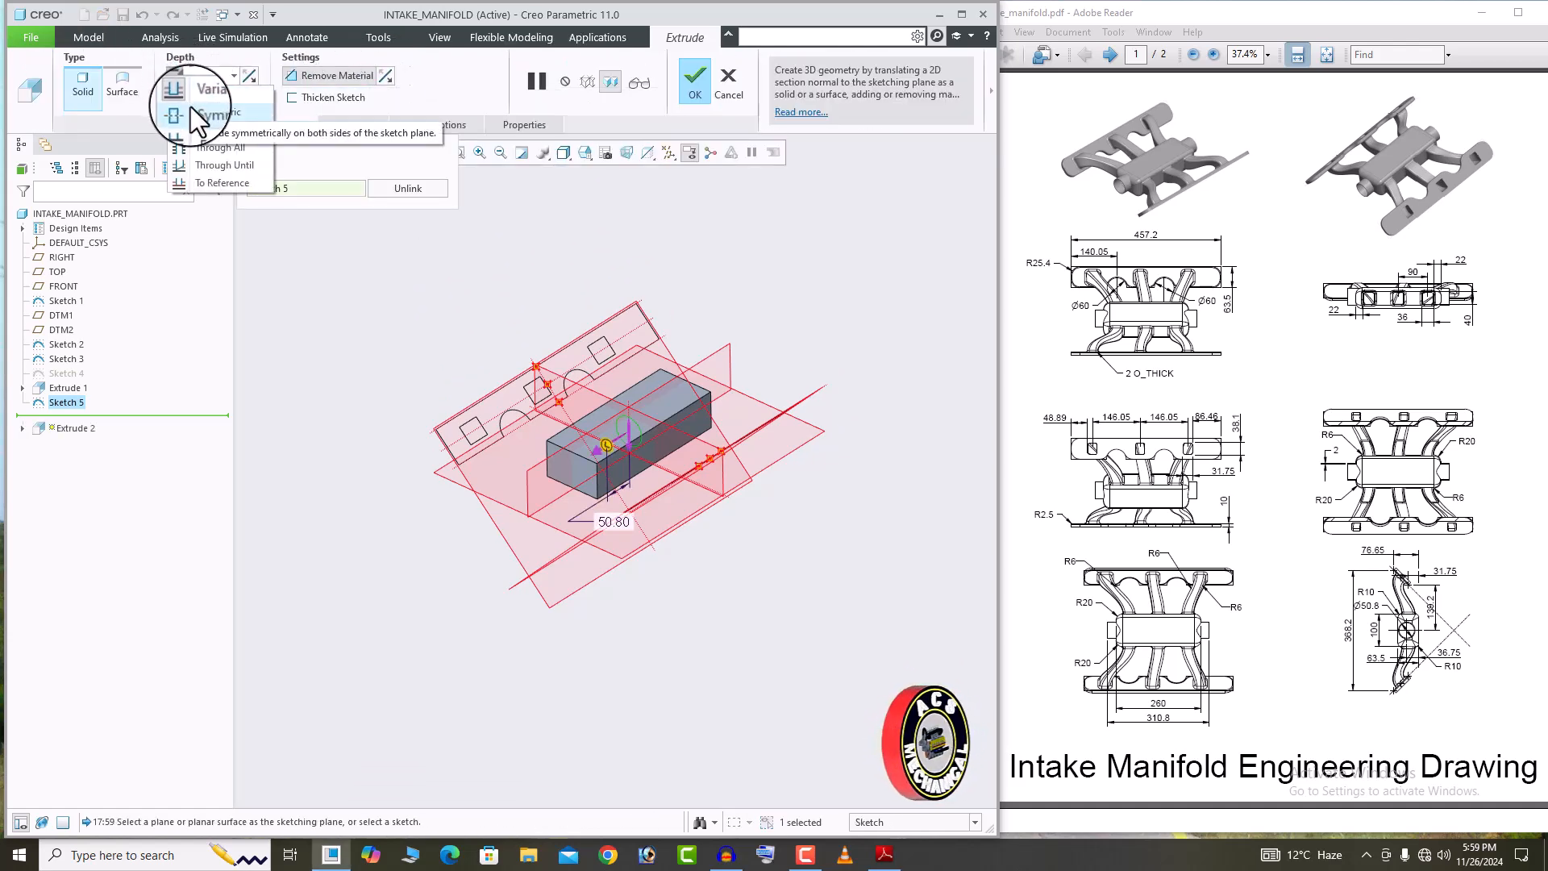
{"action": "left_click", "coordinate": [193, 113]}
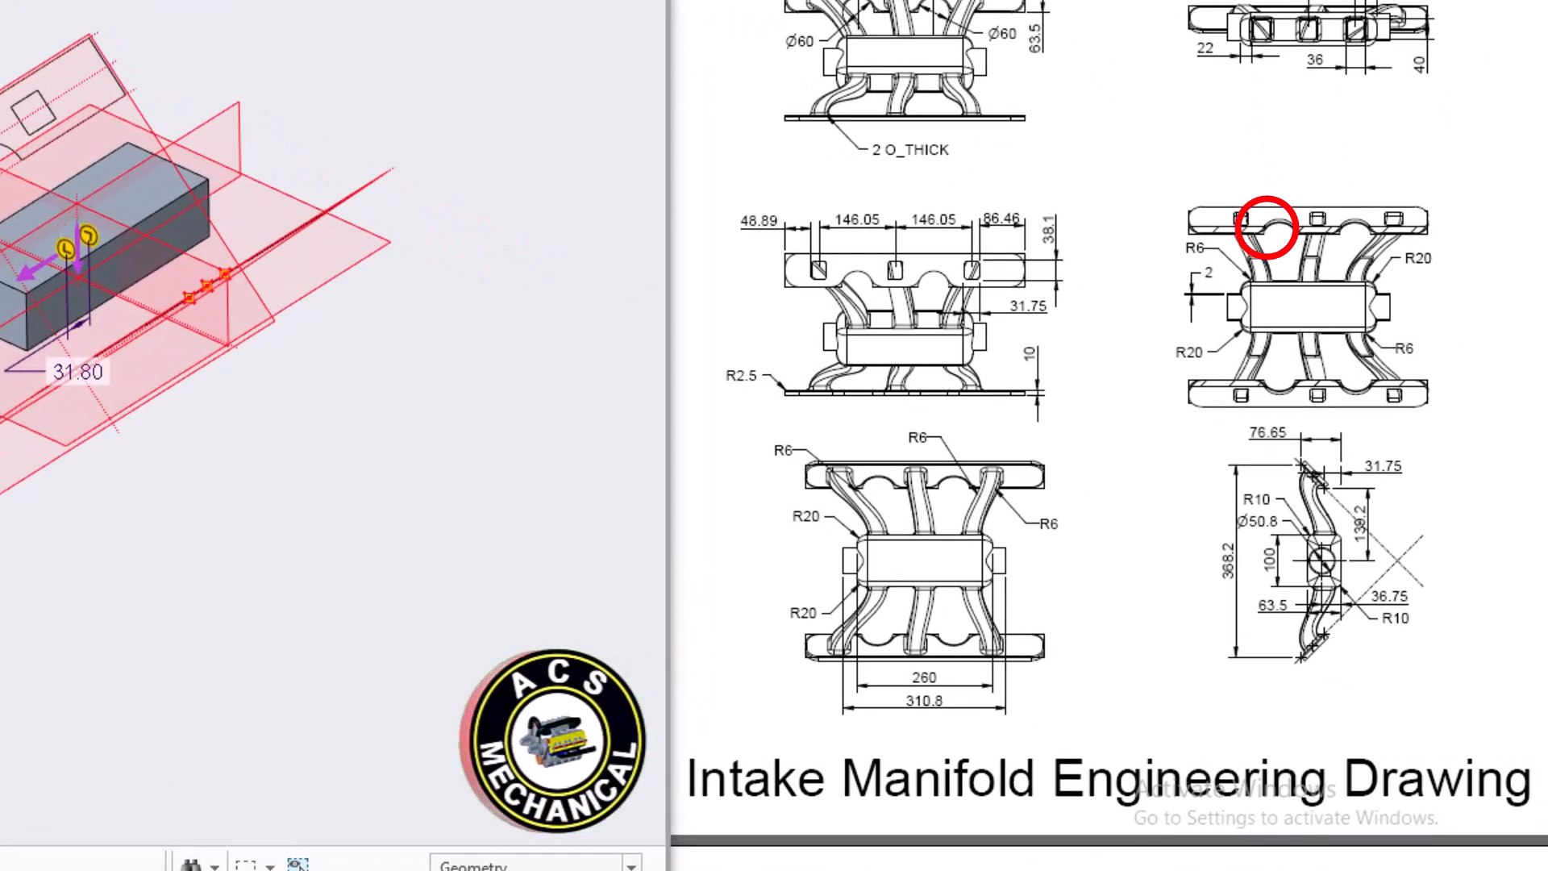
{"action": "type", "text": "310.8"}
{"action": "key", "text": "Return"}
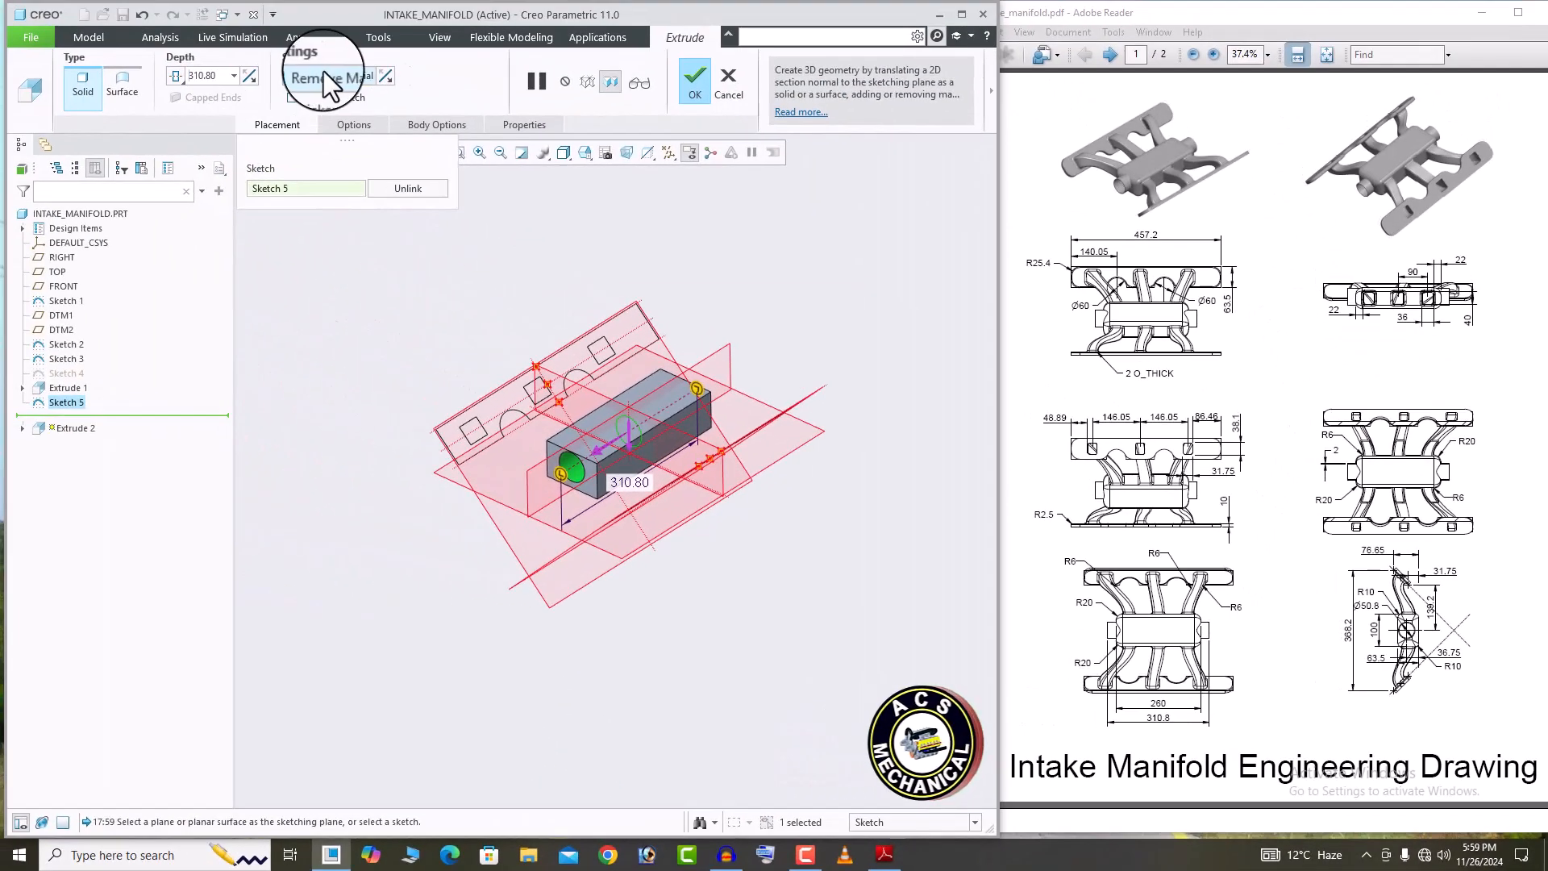
{"action": "left_click", "coordinate": [332, 75]}
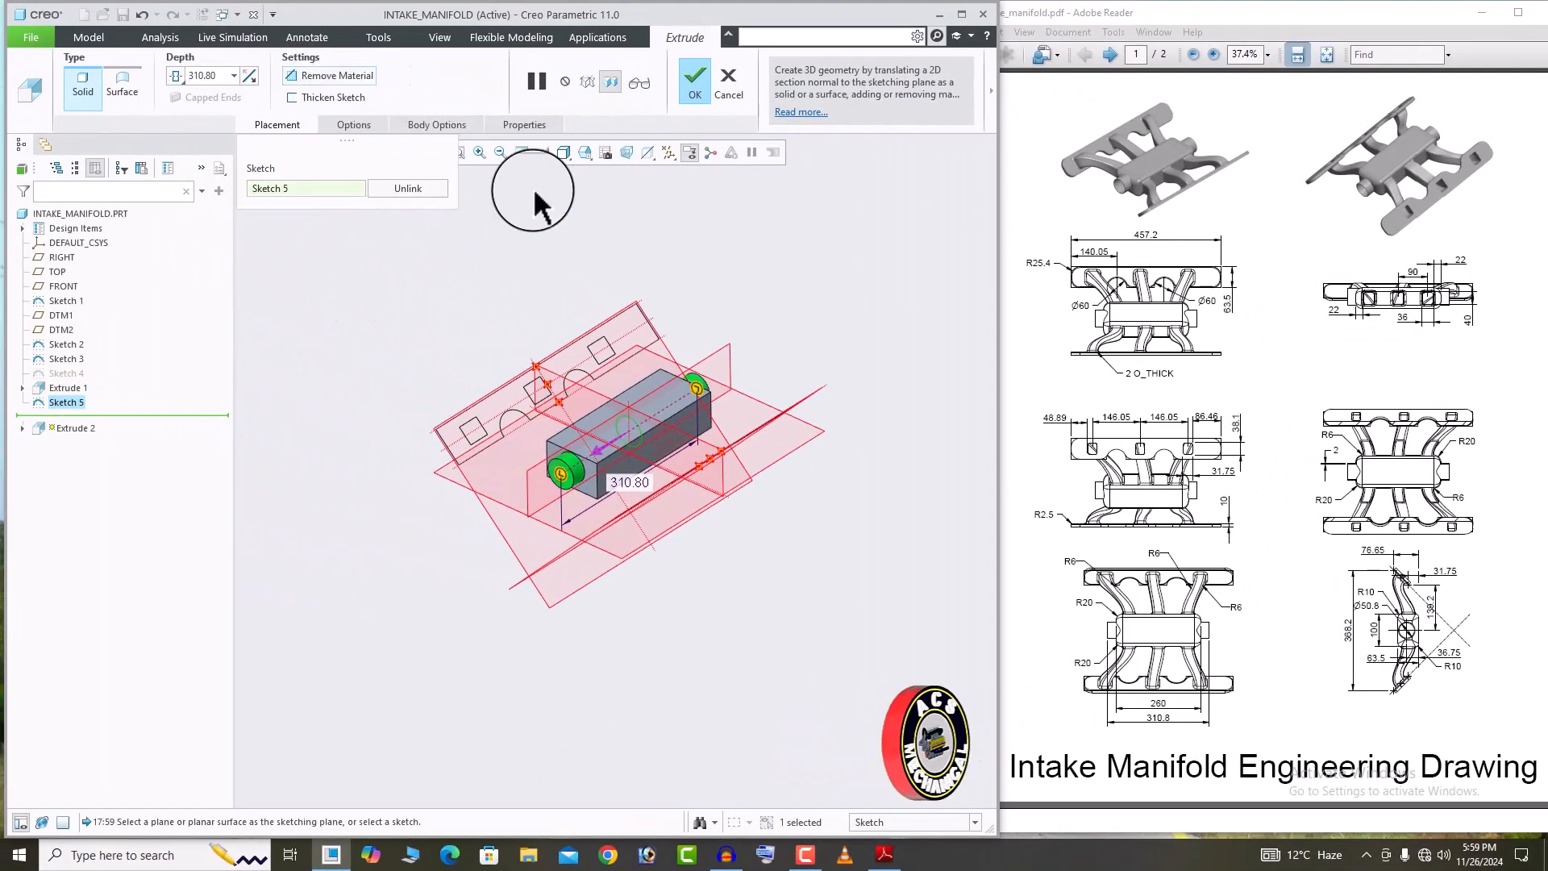
{"action": "middle_click_drag", "start_coordinate": [529, 290], "coordinate": [609, 257]}
{"action": "left_click", "coordinate": [691, 84]}
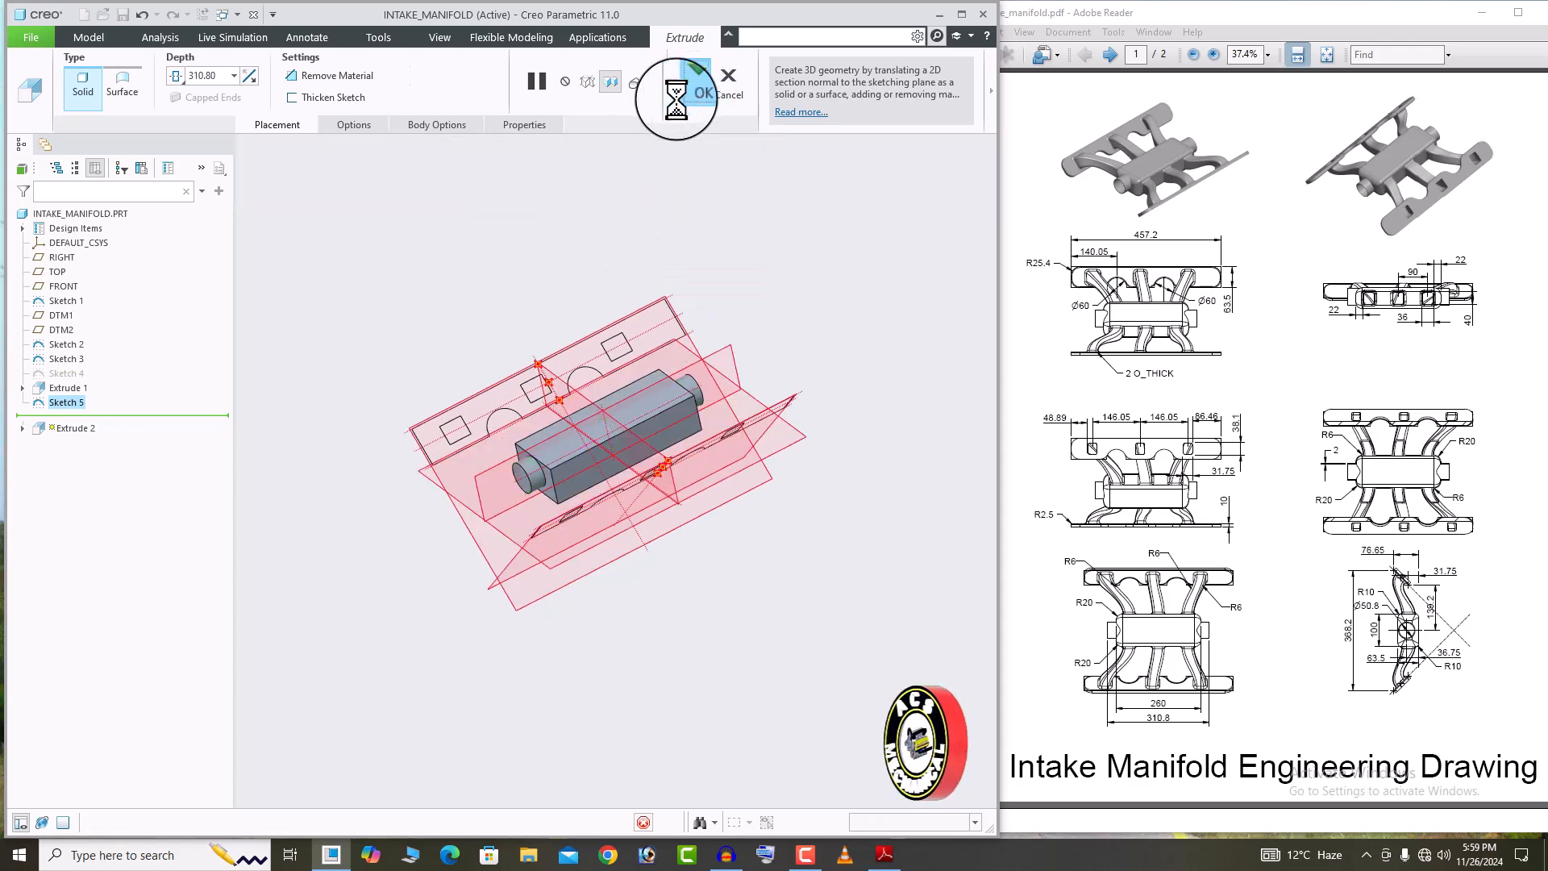
Start a new sketch on the long side face of the central block.
{"action": "middle_click_drag", "start_coordinate": [656, 339], "coordinate": [670, 400]}
{"action": "scroll", "coordinate": [736, 484], "scroll_direction": "down", "scroll_amount": 2}
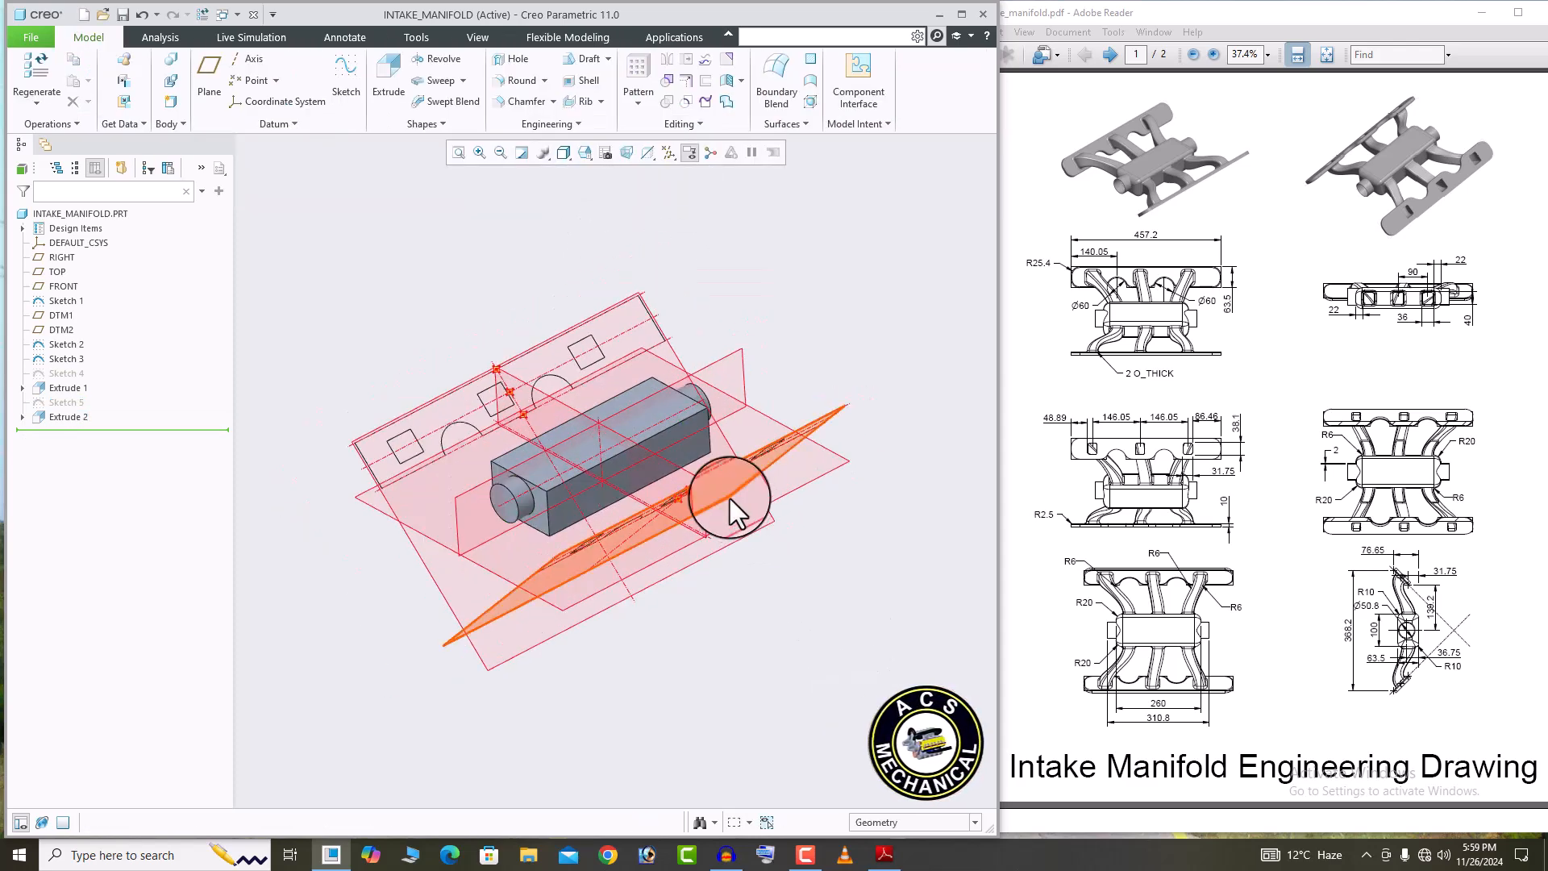
{"action": "left_click", "coordinate": [692, 448]}
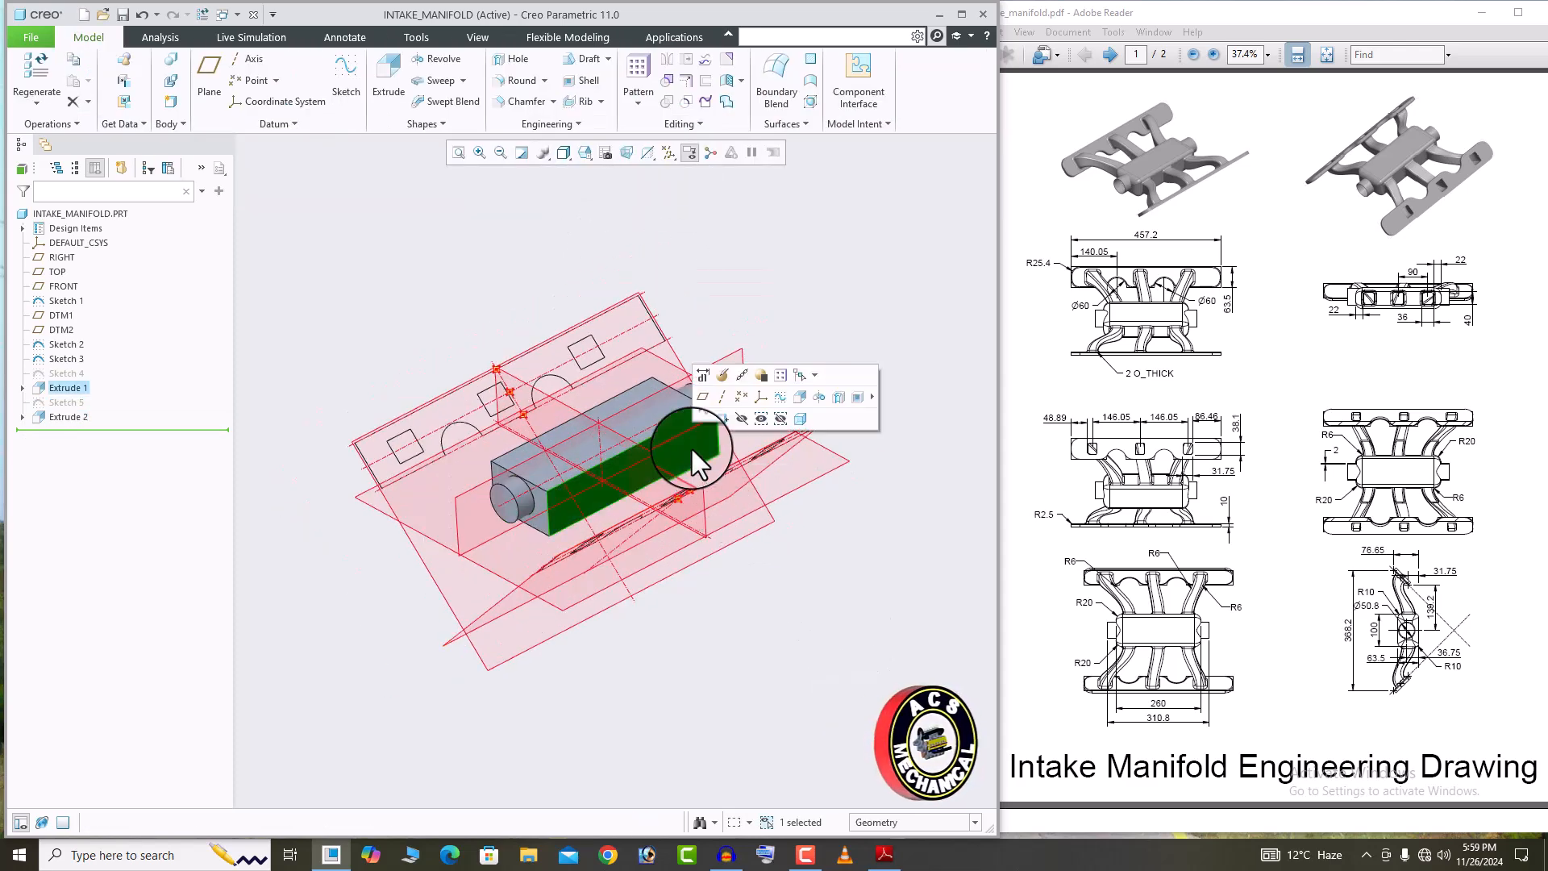
{"action": "left_click", "coordinate": [762, 396]}
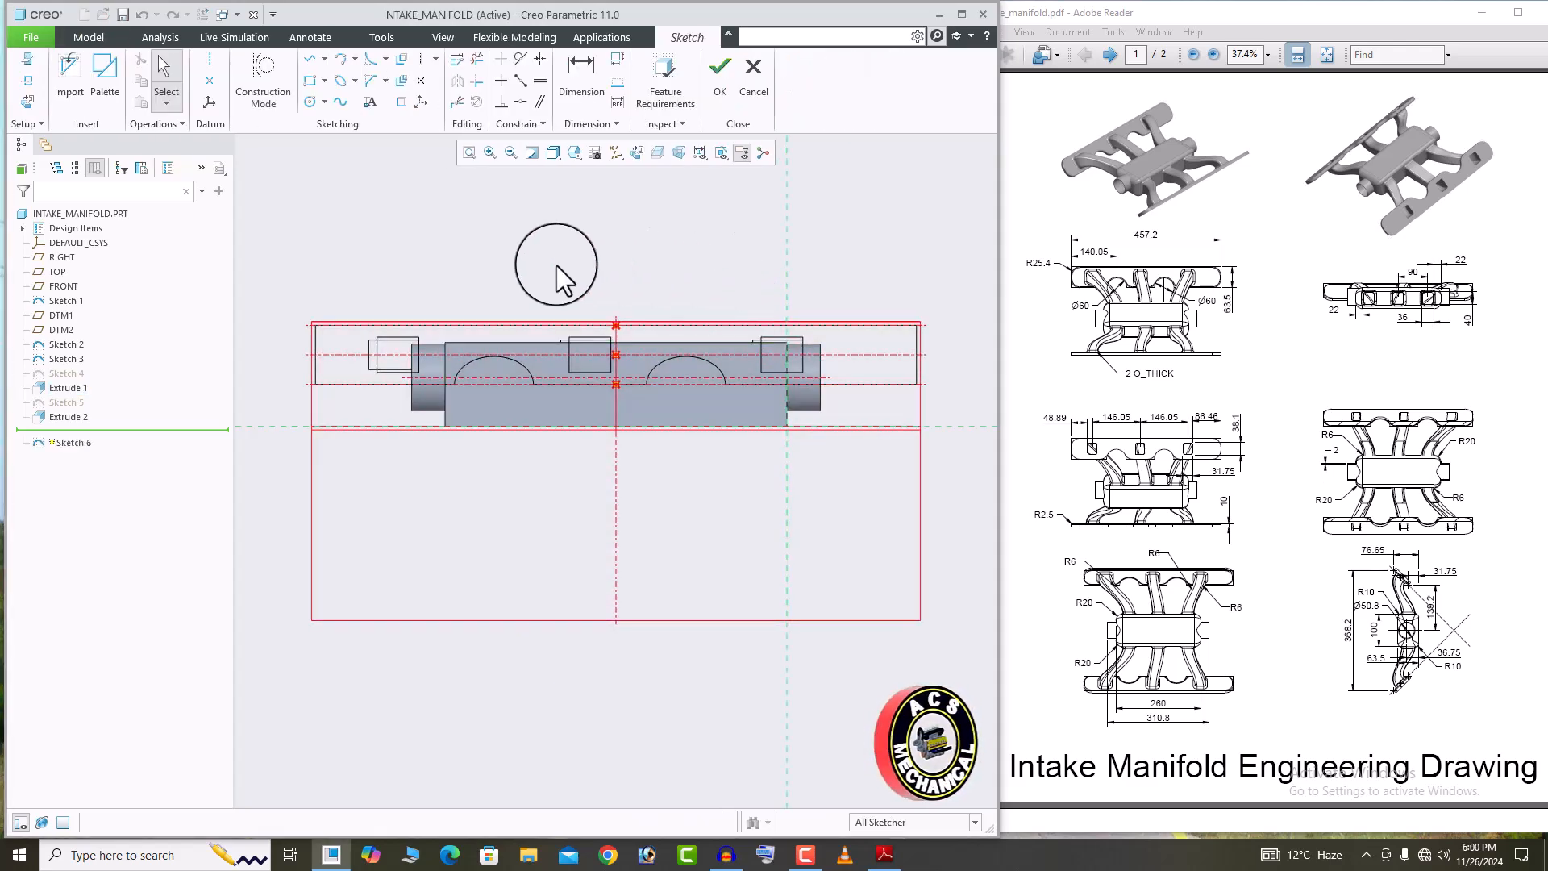
Draw a horizontal centerline across the block face, along the lower straight edge of the flange outline.
{"action": "left_click", "coordinate": [209, 59]}
{"action": "scroll", "coordinate": [373, 292], "scroll_direction": "down", "scroll_amount": 1}
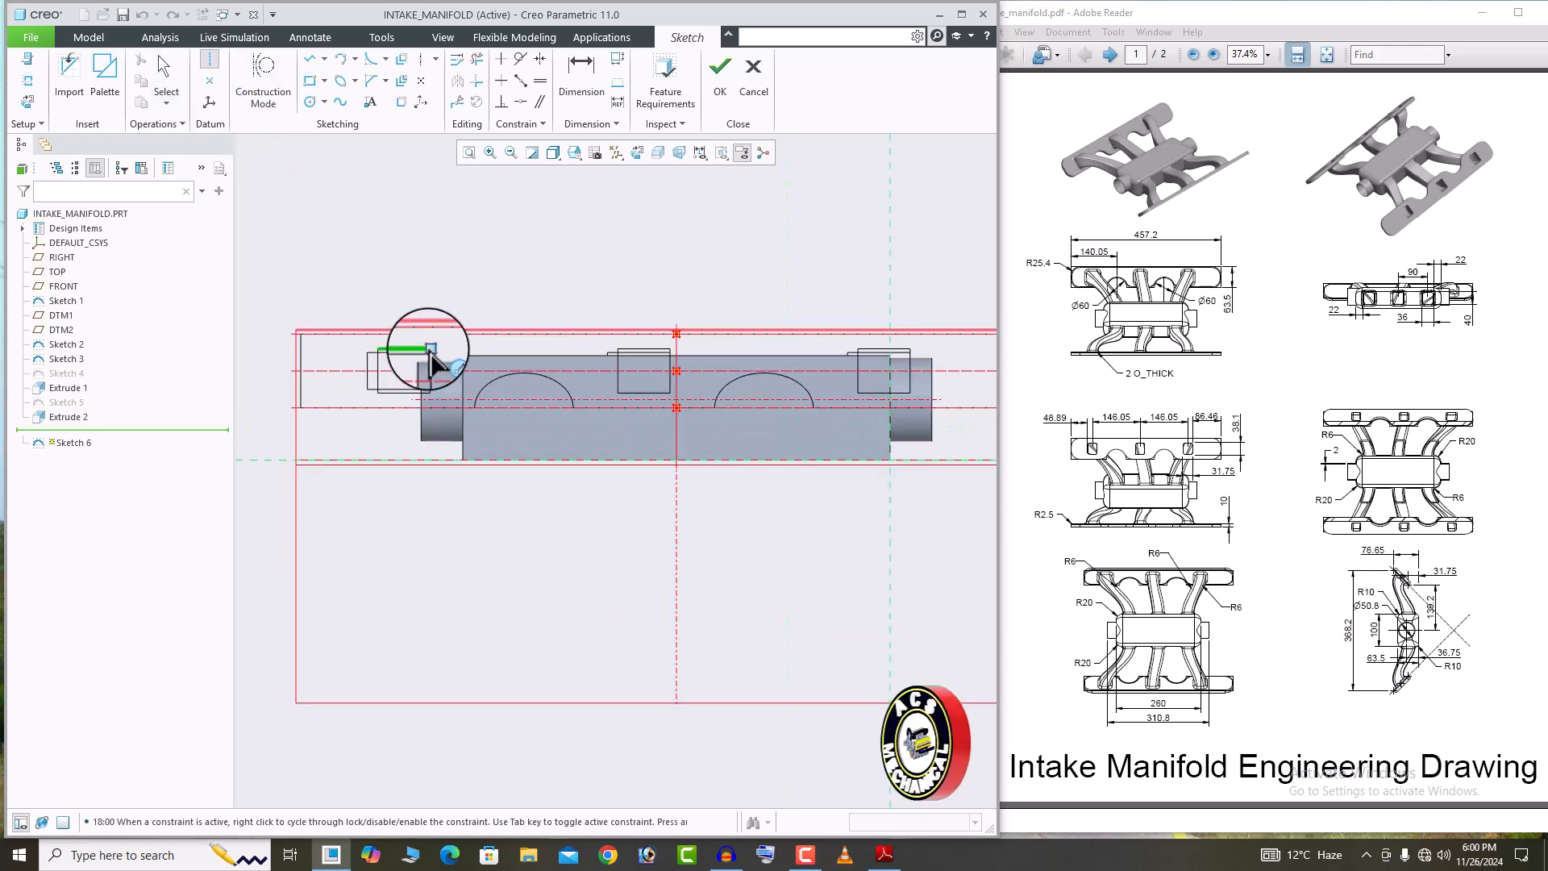
{"action": "left_click", "coordinate": [465, 395]}
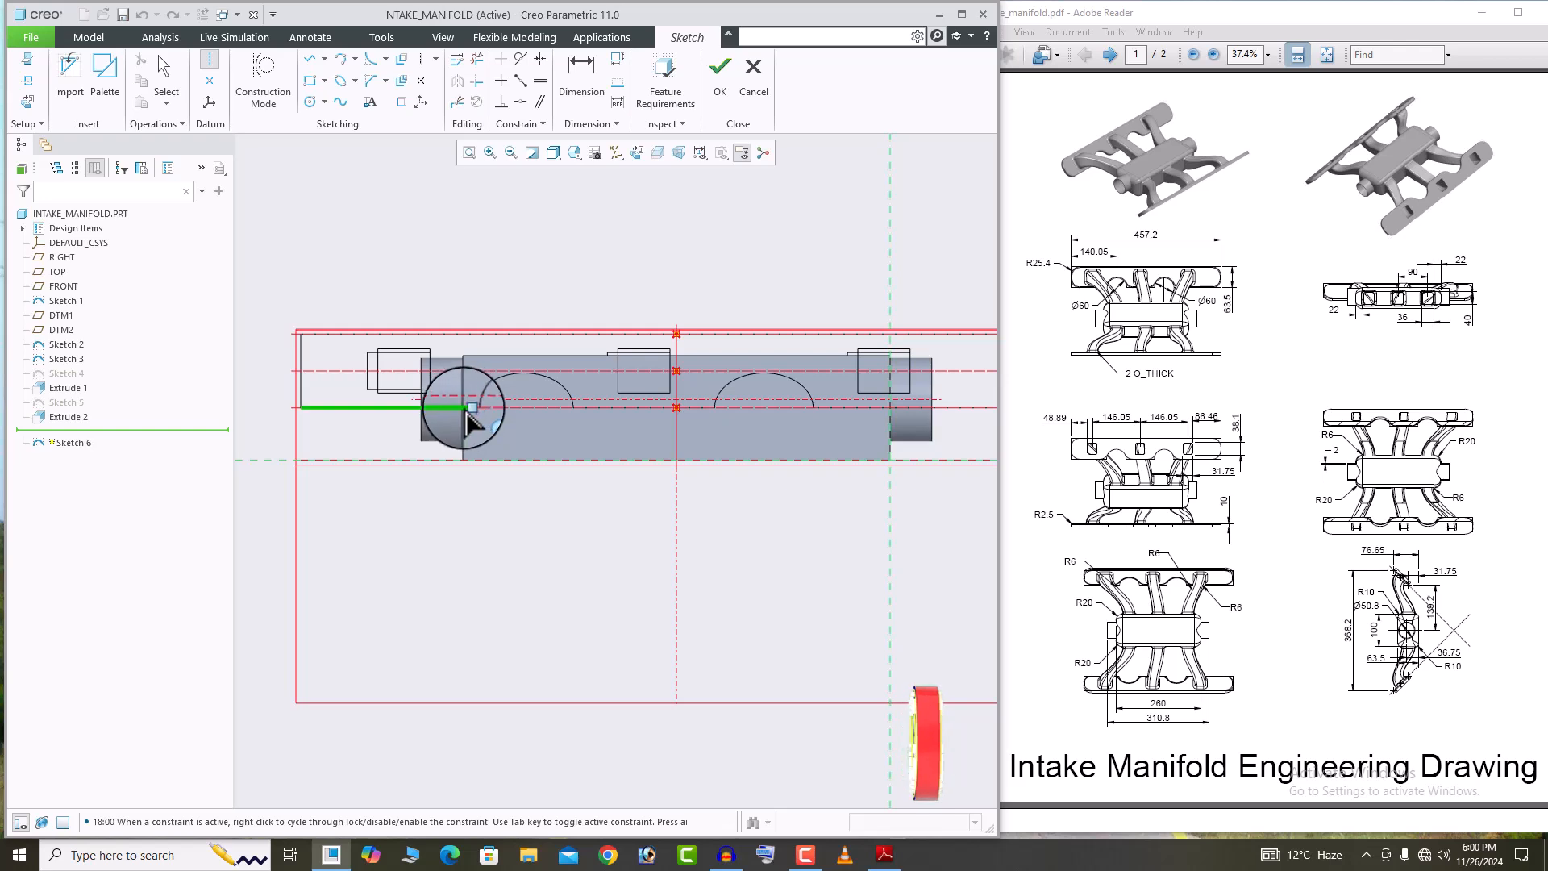
{"action": "scroll", "coordinate": [466, 418], "scroll_direction": "down", "scroll_amount": 2}
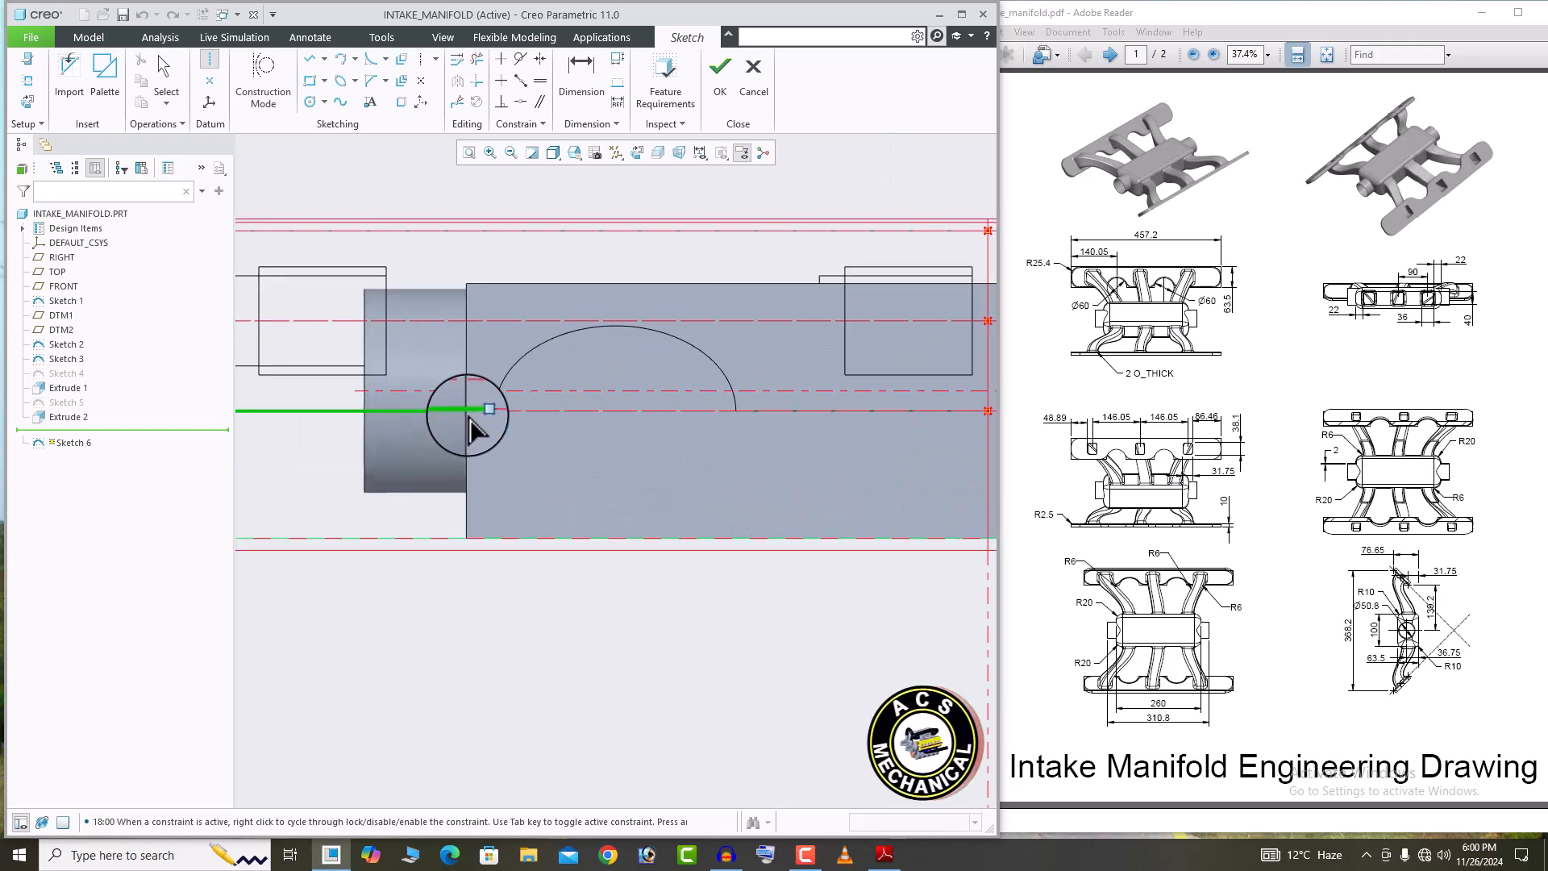
{"action": "left_click", "coordinate": [468, 413]}
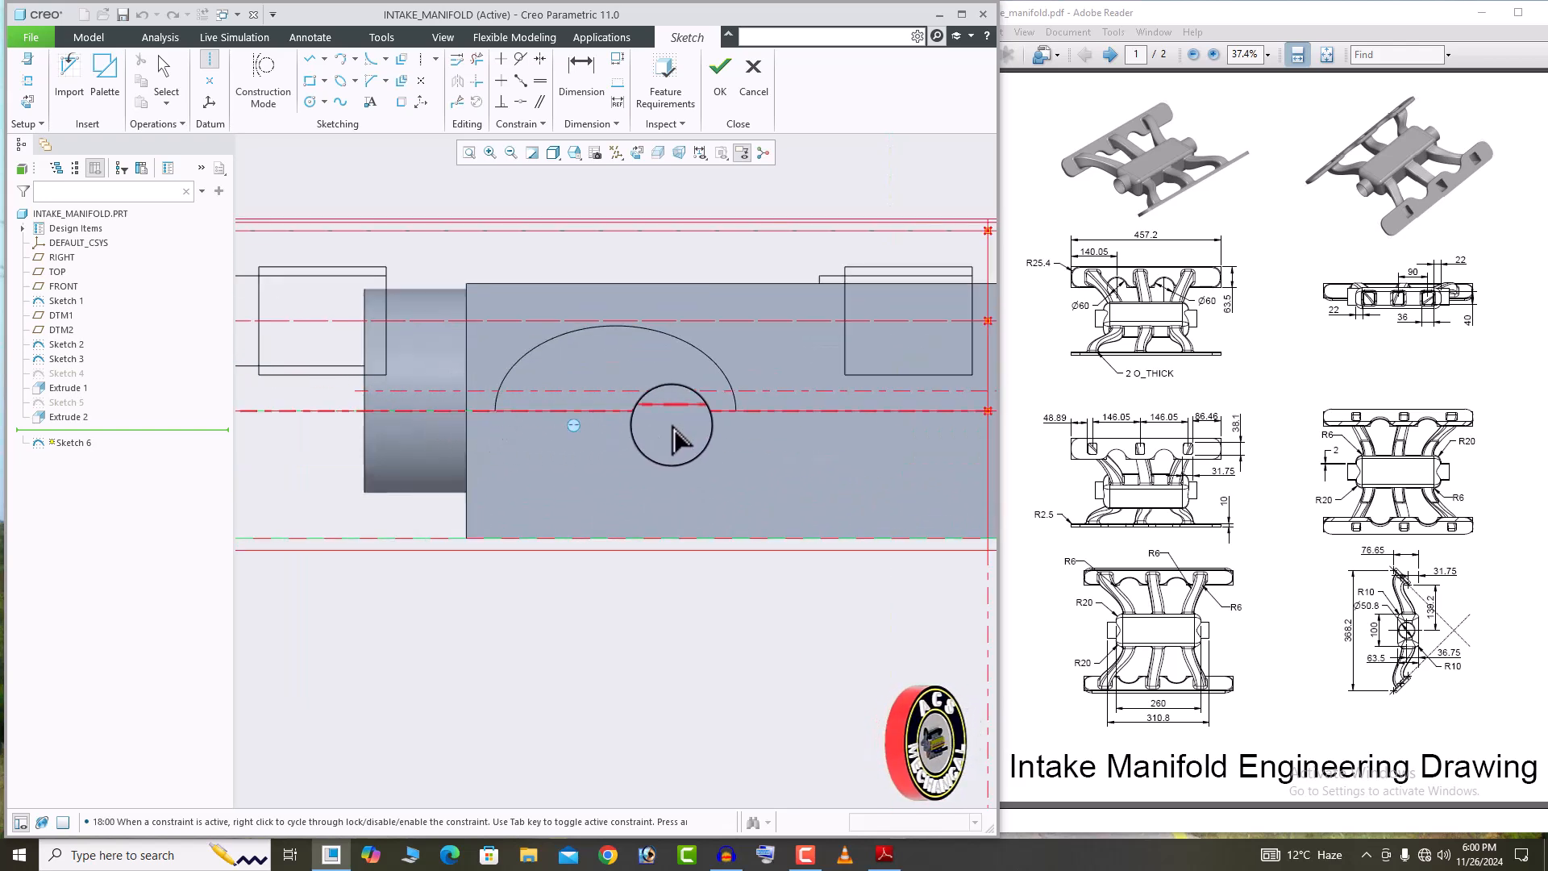
{"action": "left_click", "coordinate": [682, 256]}
Draw a center rectangle on the horizontal centerline, between the block's middle and its end near the vertical reference.
{"action": "scroll", "coordinate": [526, 292], "scroll_direction": "up", "scroll_amount": 4}
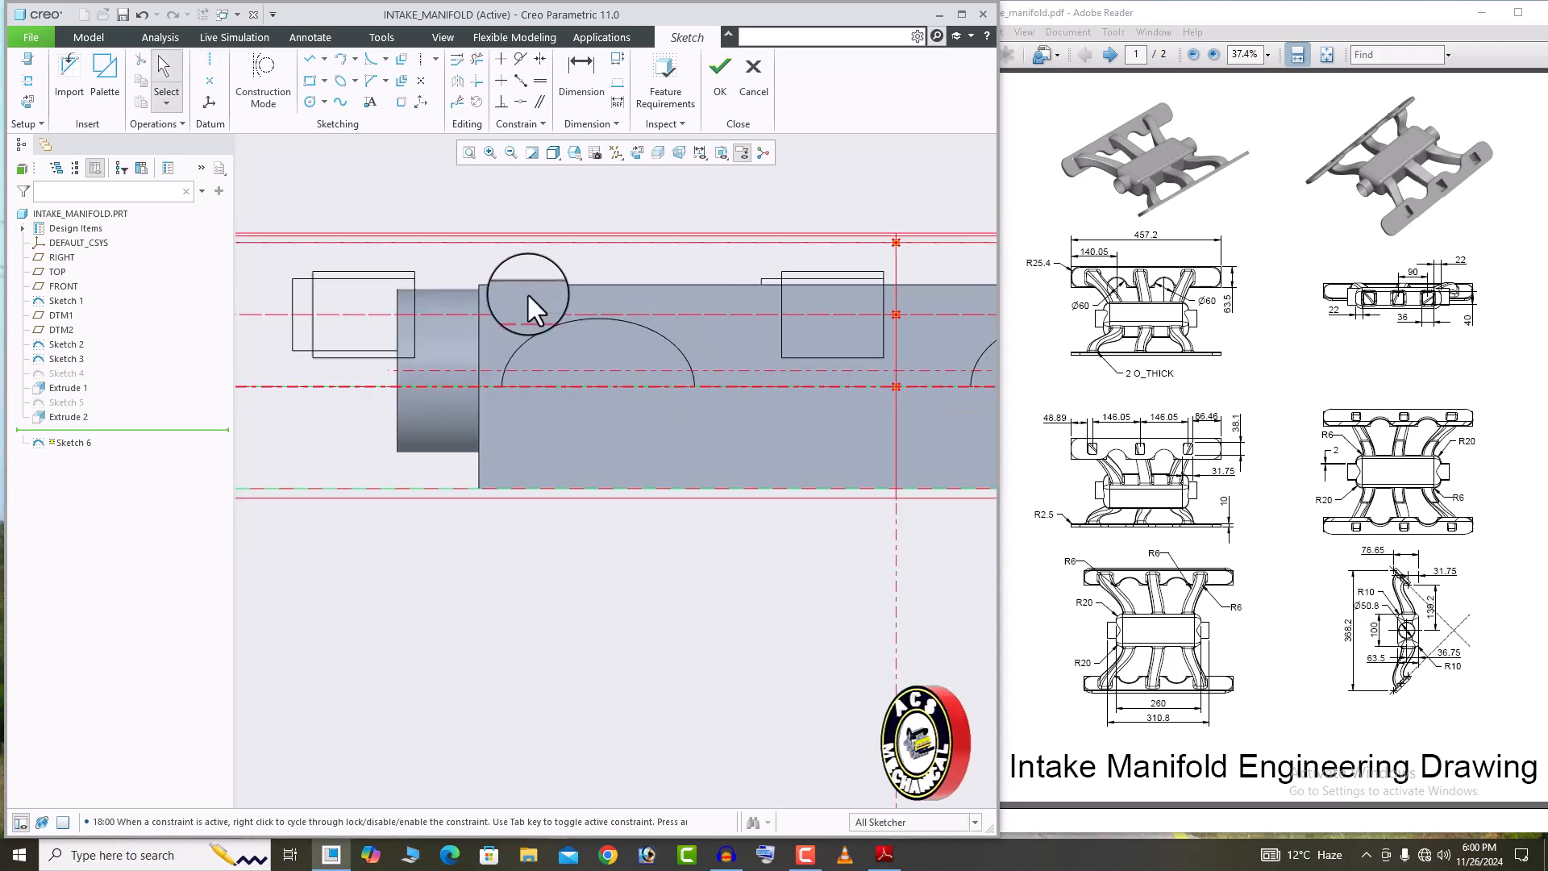
{"action": "middle_click_drag", "start_coordinate": [625, 350], "coordinate": [569, 387], "text": "shift"}
{"action": "left_click", "coordinate": [326, 82]}
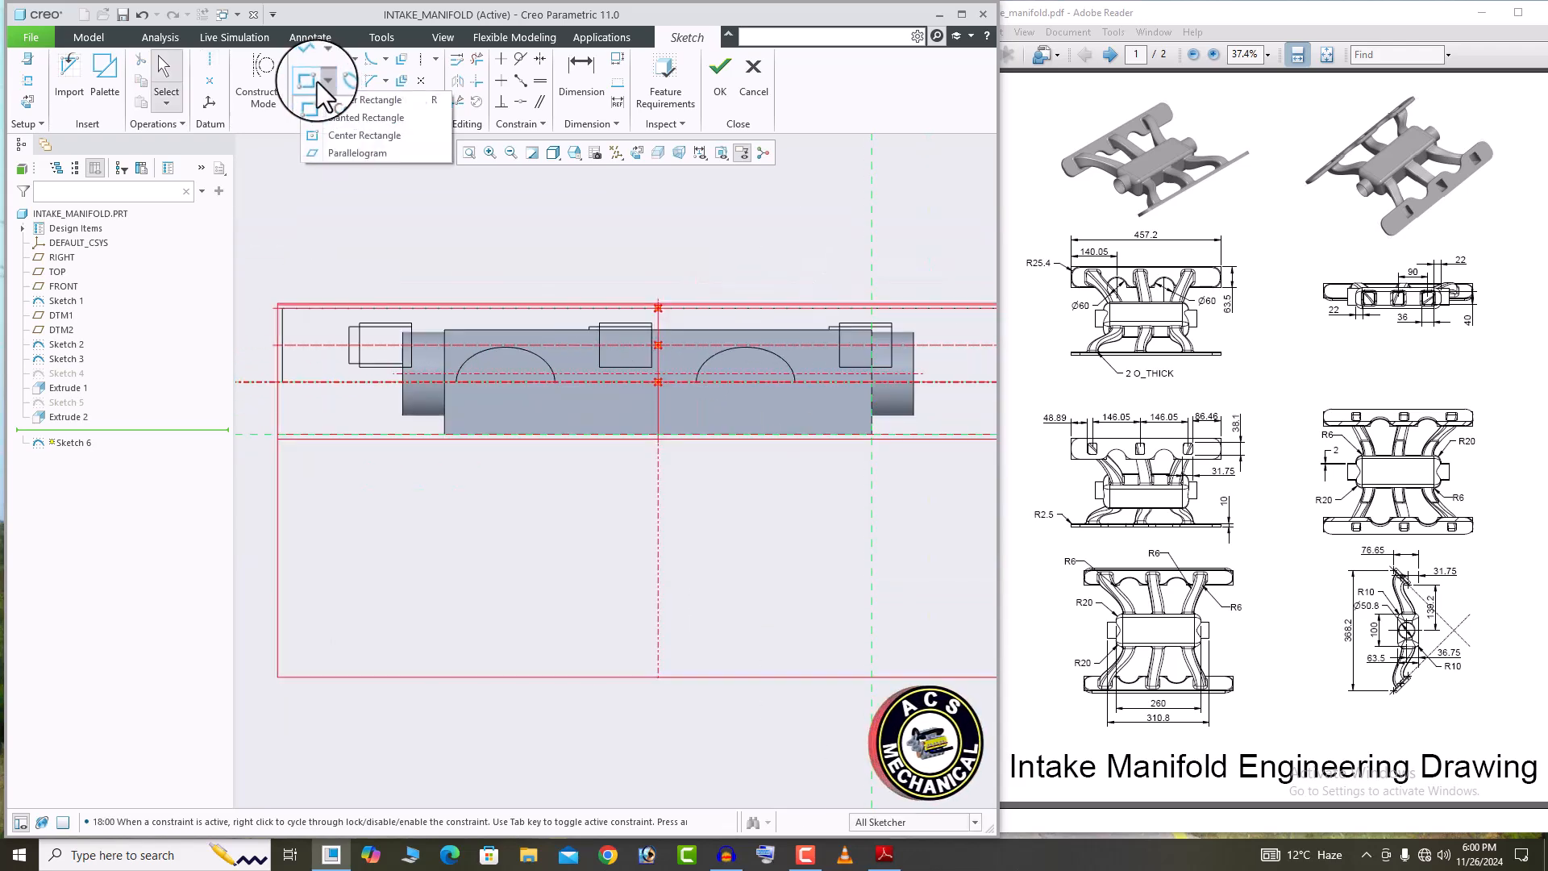
{"action": "left_click", "coordinate": [332, 135]}
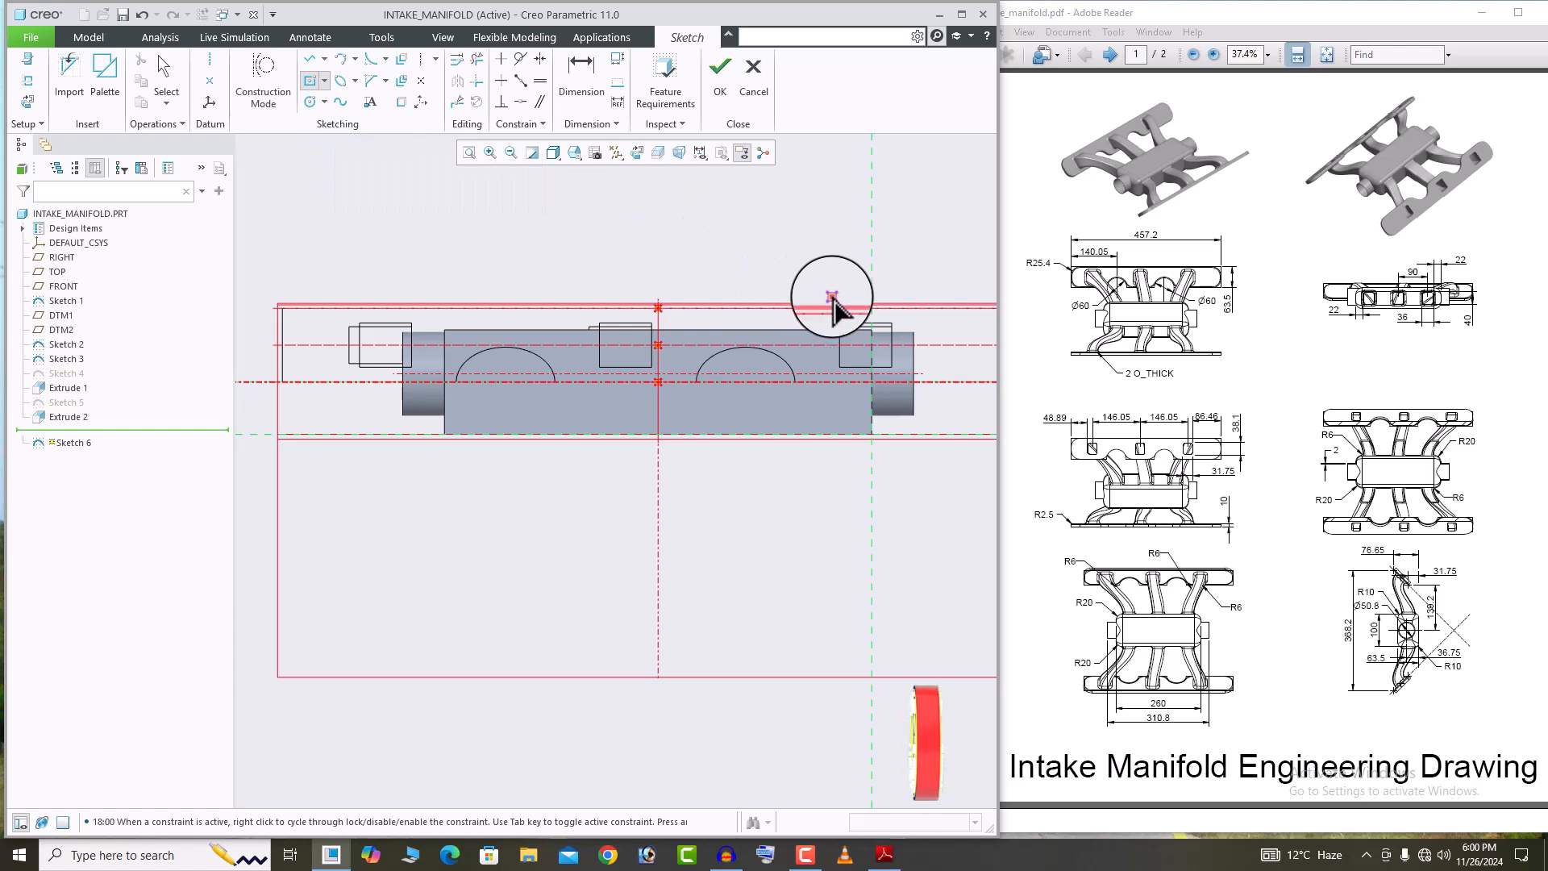
{"action": "scroll", "coordinate": [842, 310], "scroll_direction": "down", "scroll_amount": 2}
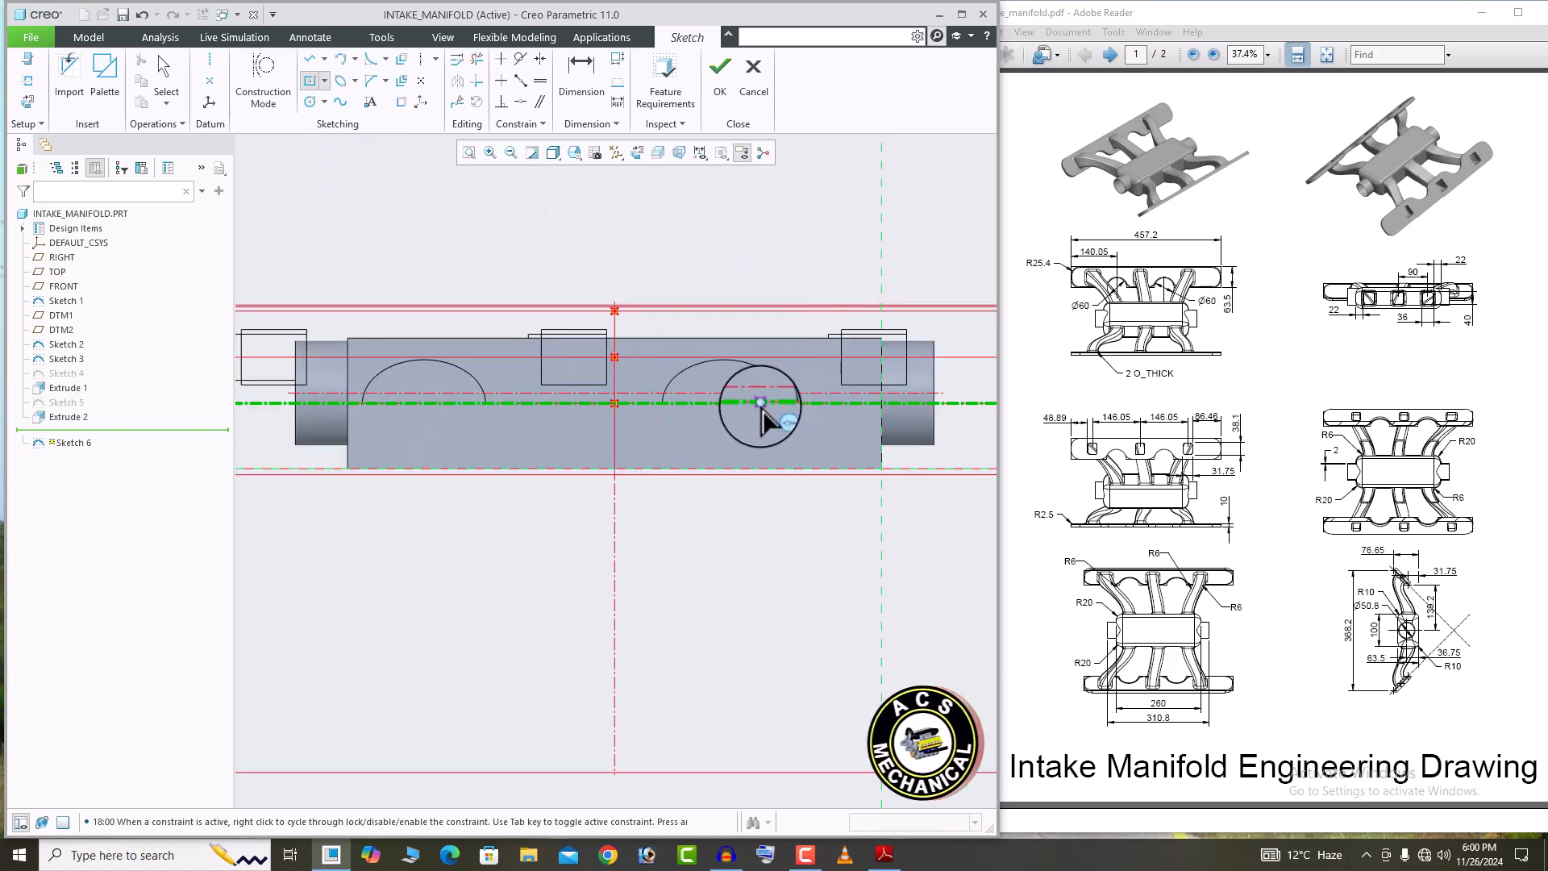
{"action": "left_click", "coordinate": [795, 443]}
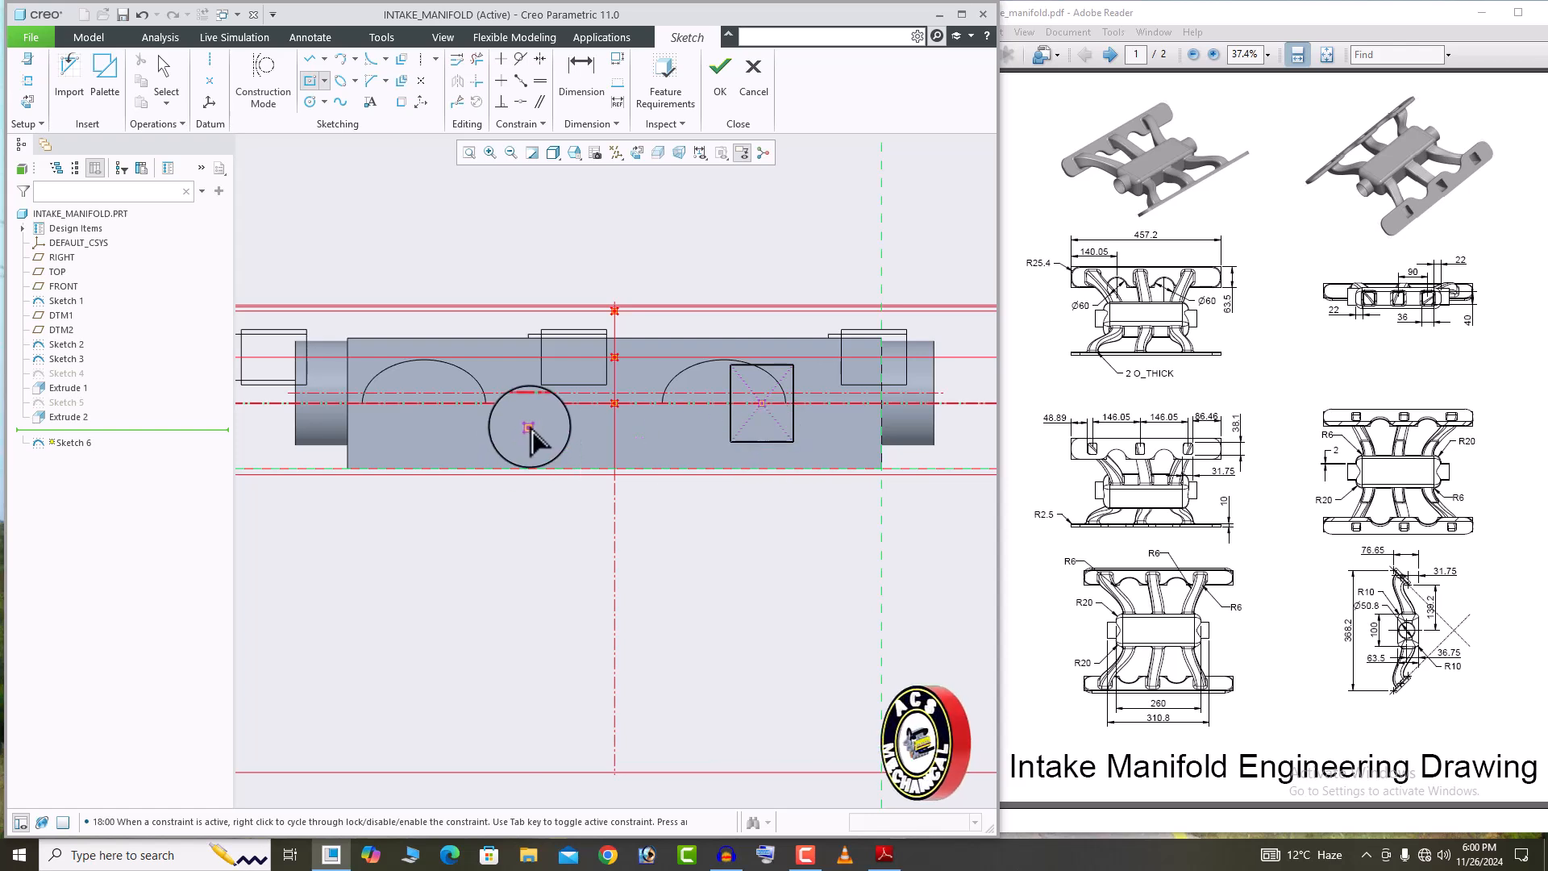
Draw two more center rectangles on the horizontal centerline, equal to the first at about 31 by 38, with gaps of about 80 and 29.
{"action": "left_click", "coordinate": [536, 403]}
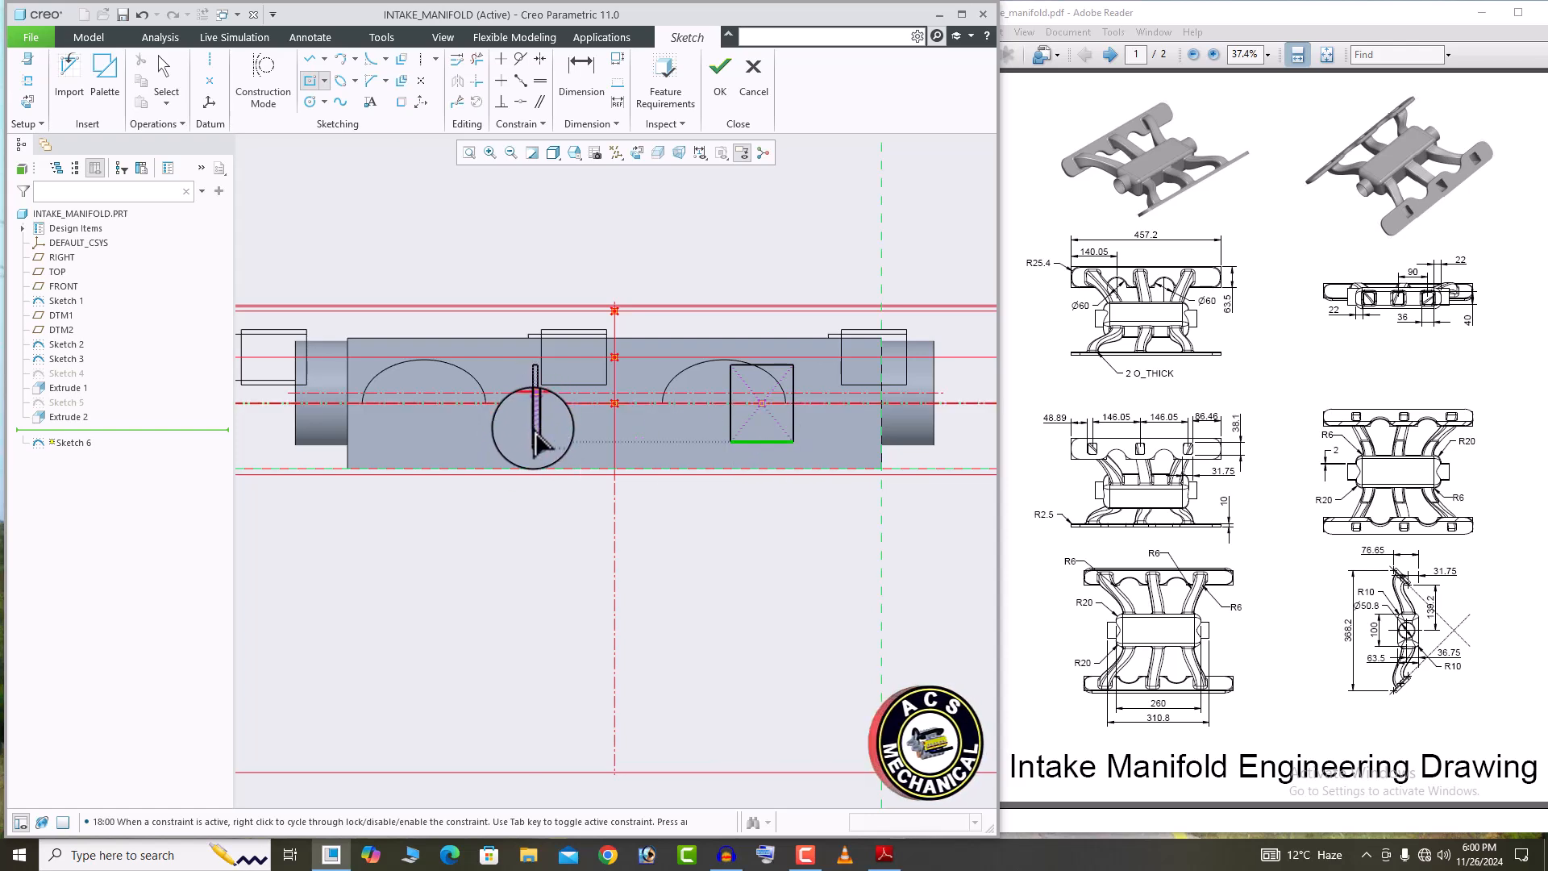
{"action": "left_click", "coordinate": [524, 434]}
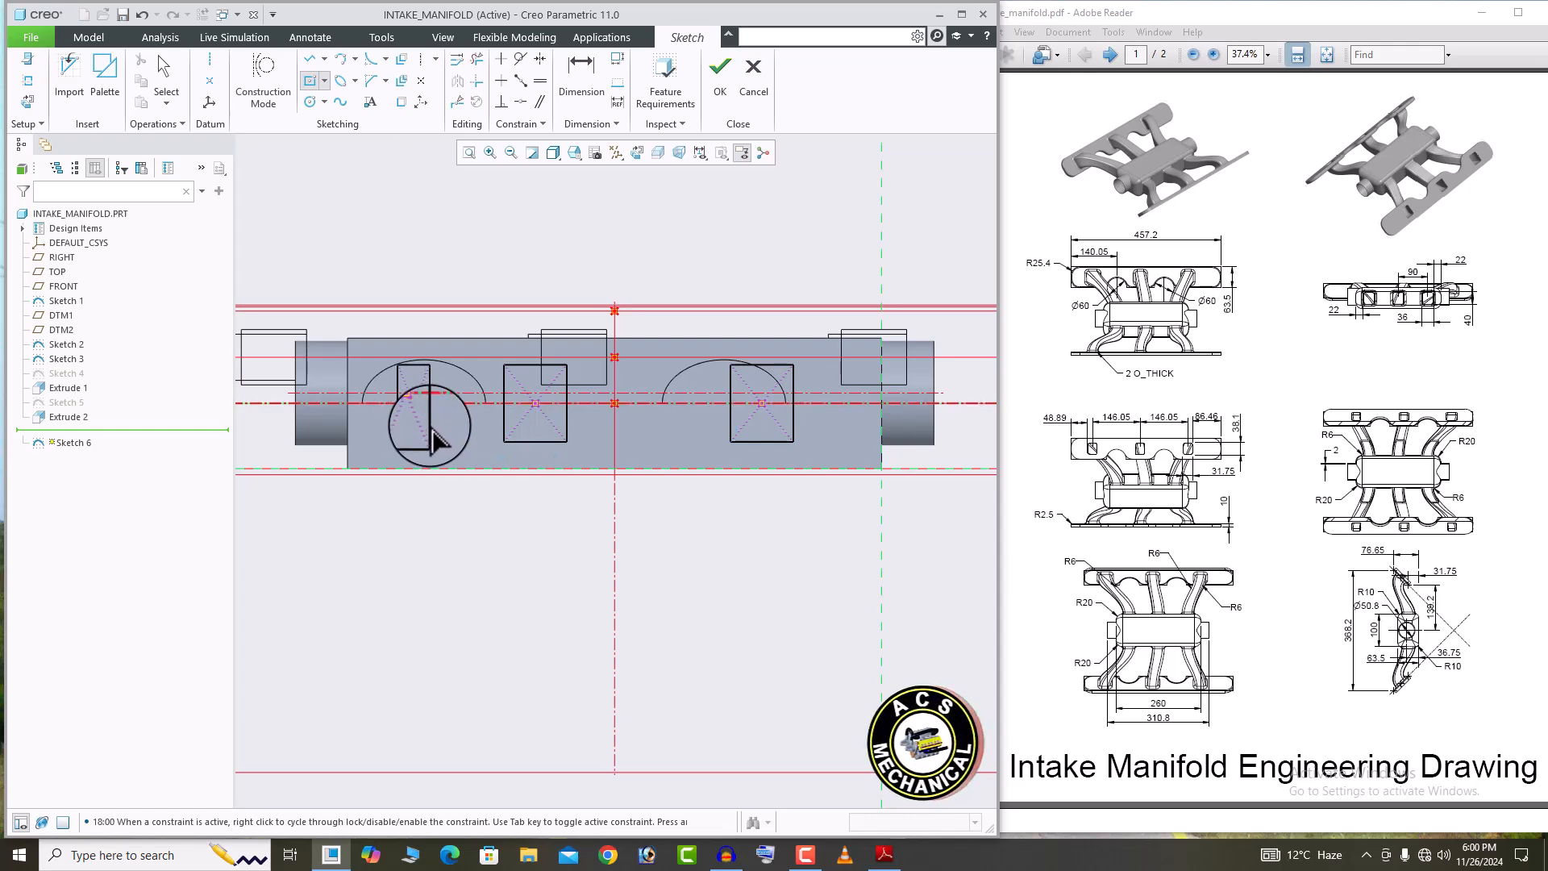
{"action": "left_click", "coordinate": [445, 442]}
{"action": "middle_click", "coordinate": [807, 504]}
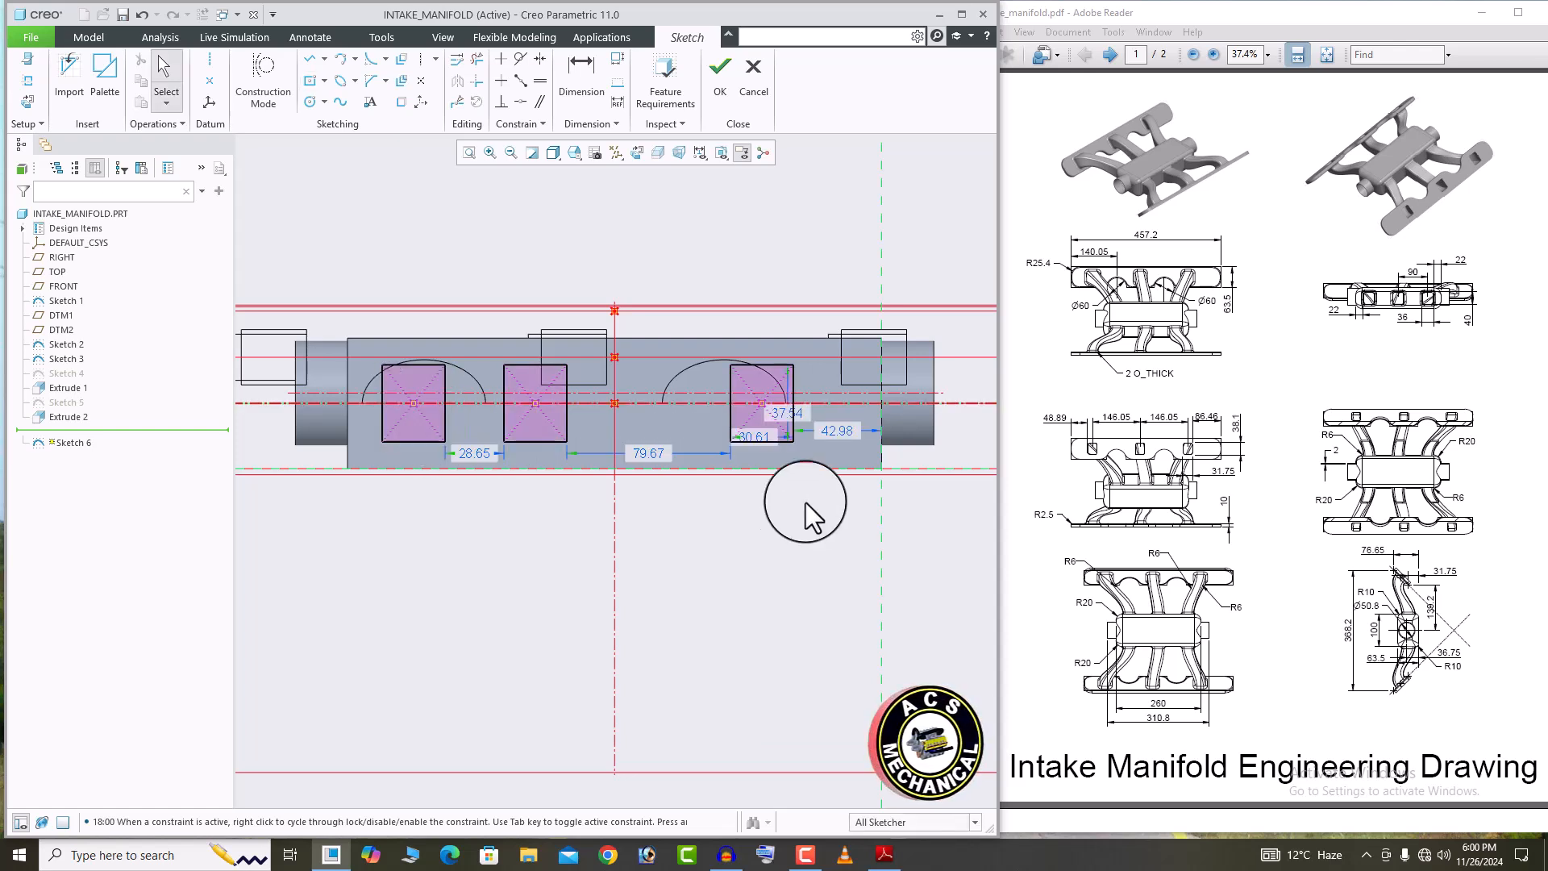
Set the end rectangle's distance to the block's end to 22, its height to 40 and its width to 36.
{"action": "double_click", "coordinate": [839, 432]}
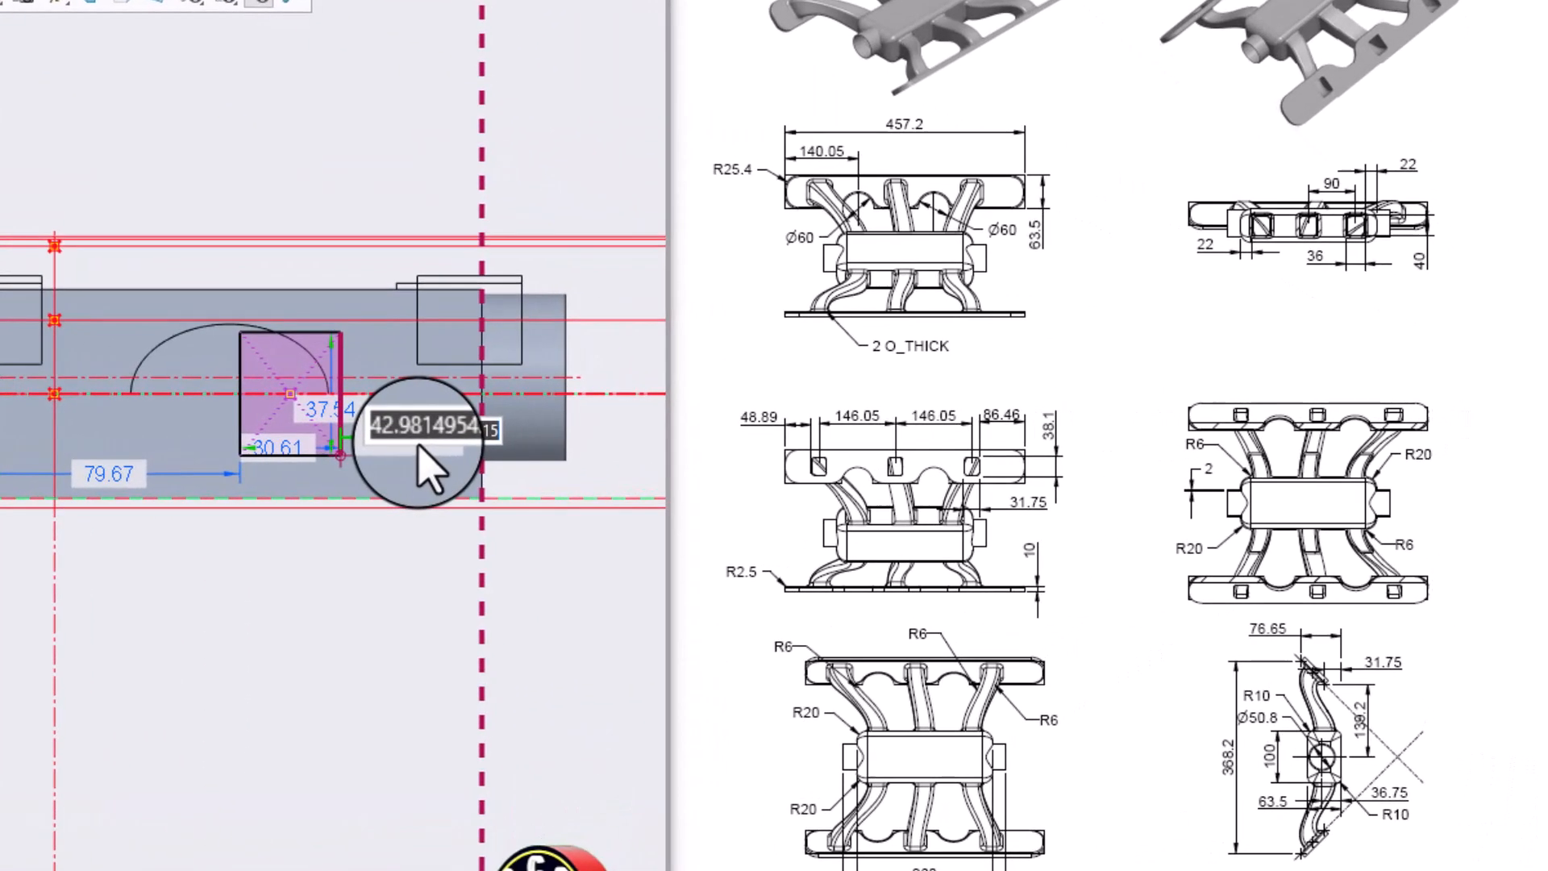
{"action": "type", "text": "22"}
{"action": "key", "text": "Return"}
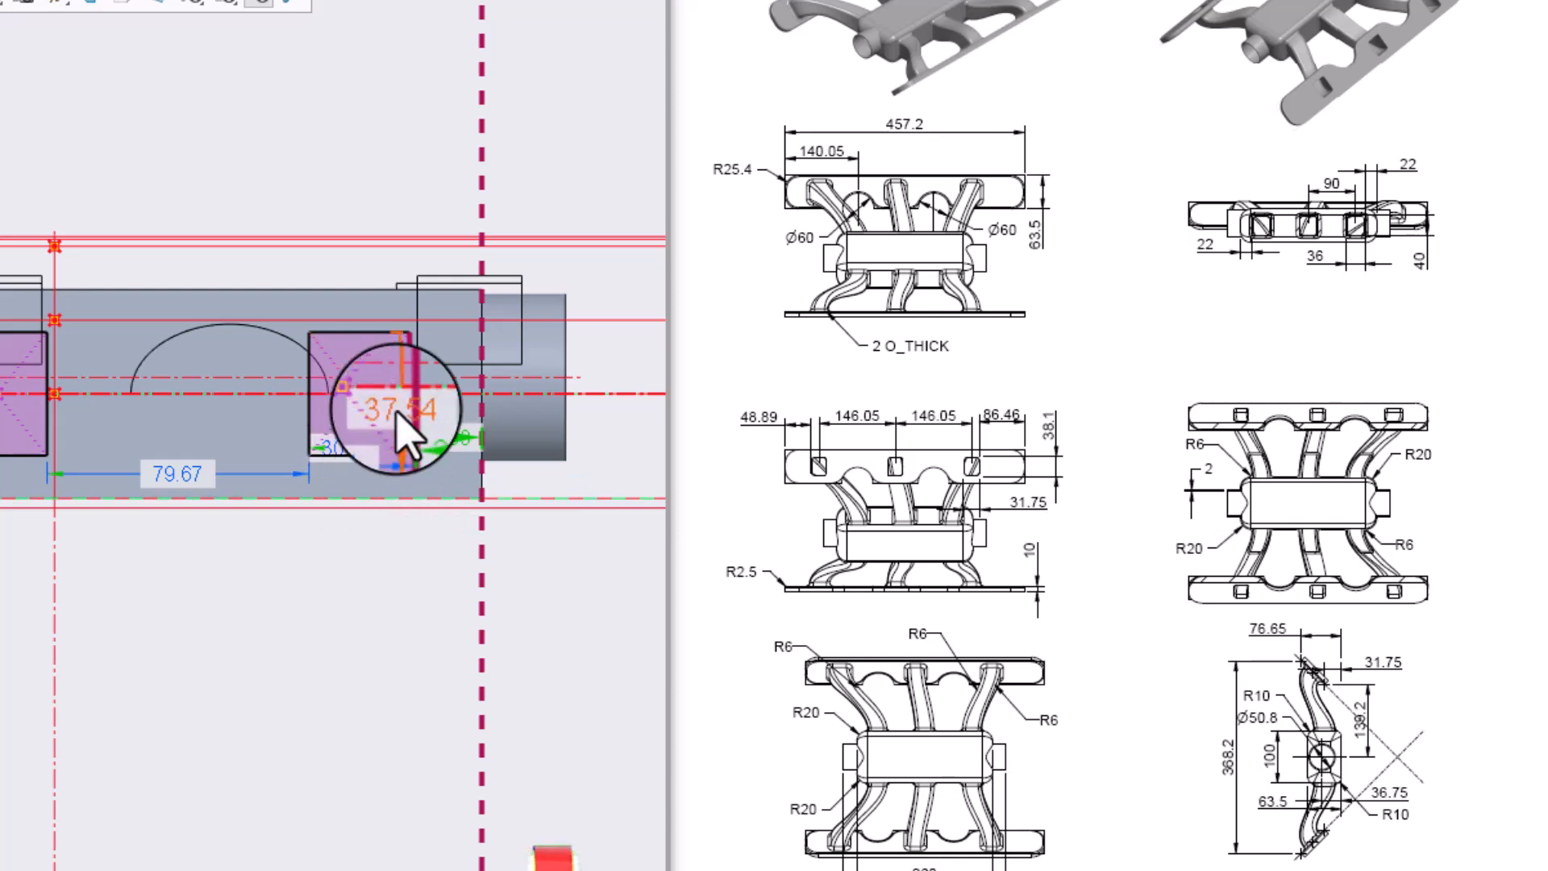
{"action": "double_click", "coordinate": [401, 423]}
{"action": "type", "text": "40"}
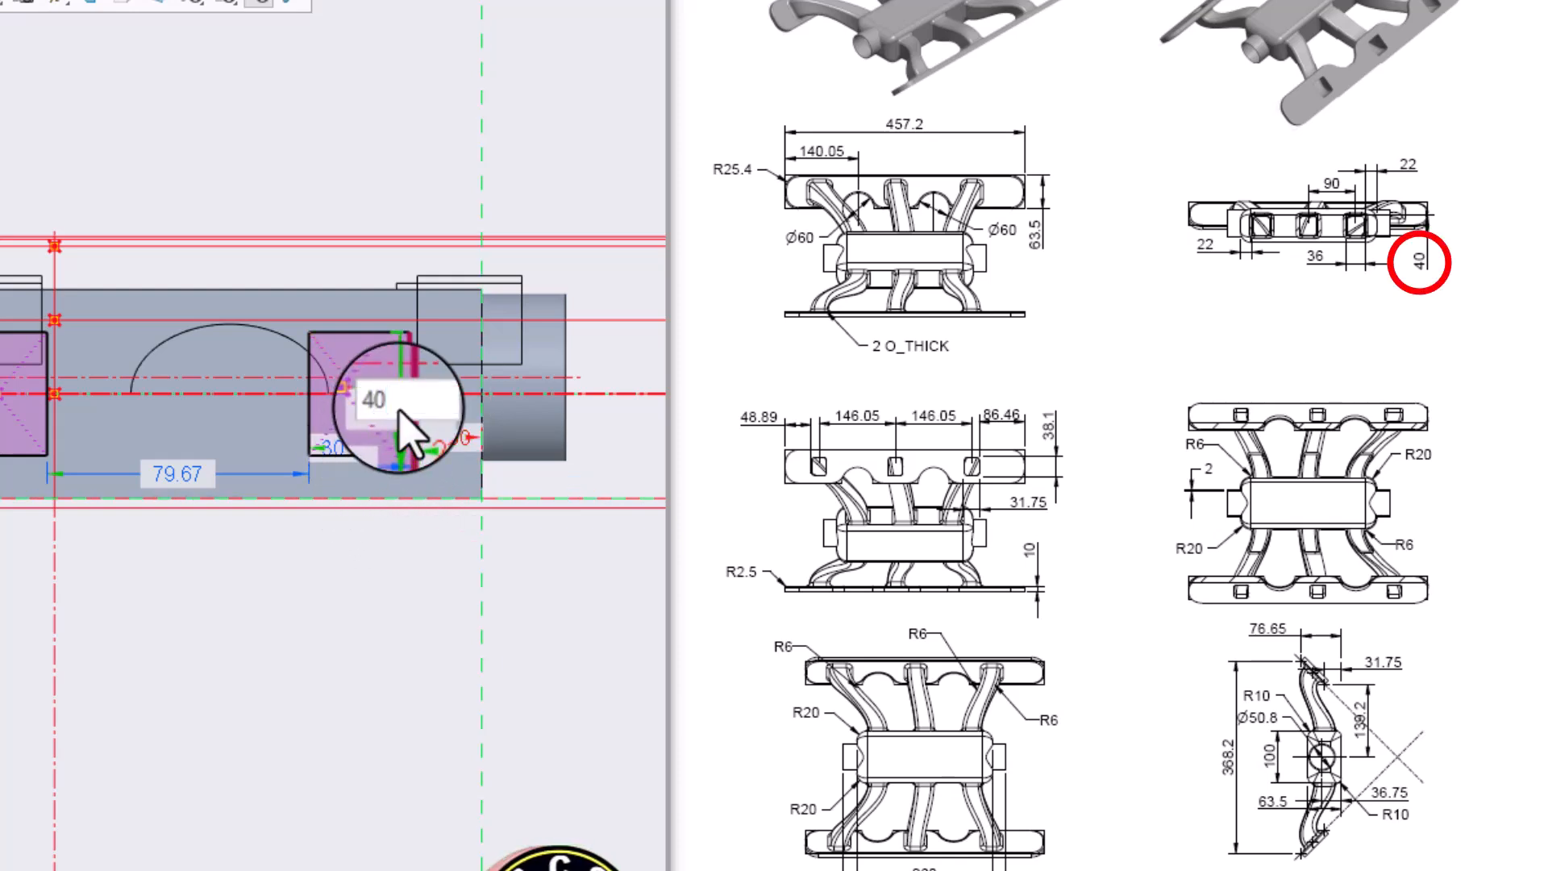
{"action": "key", "text": "Return"}
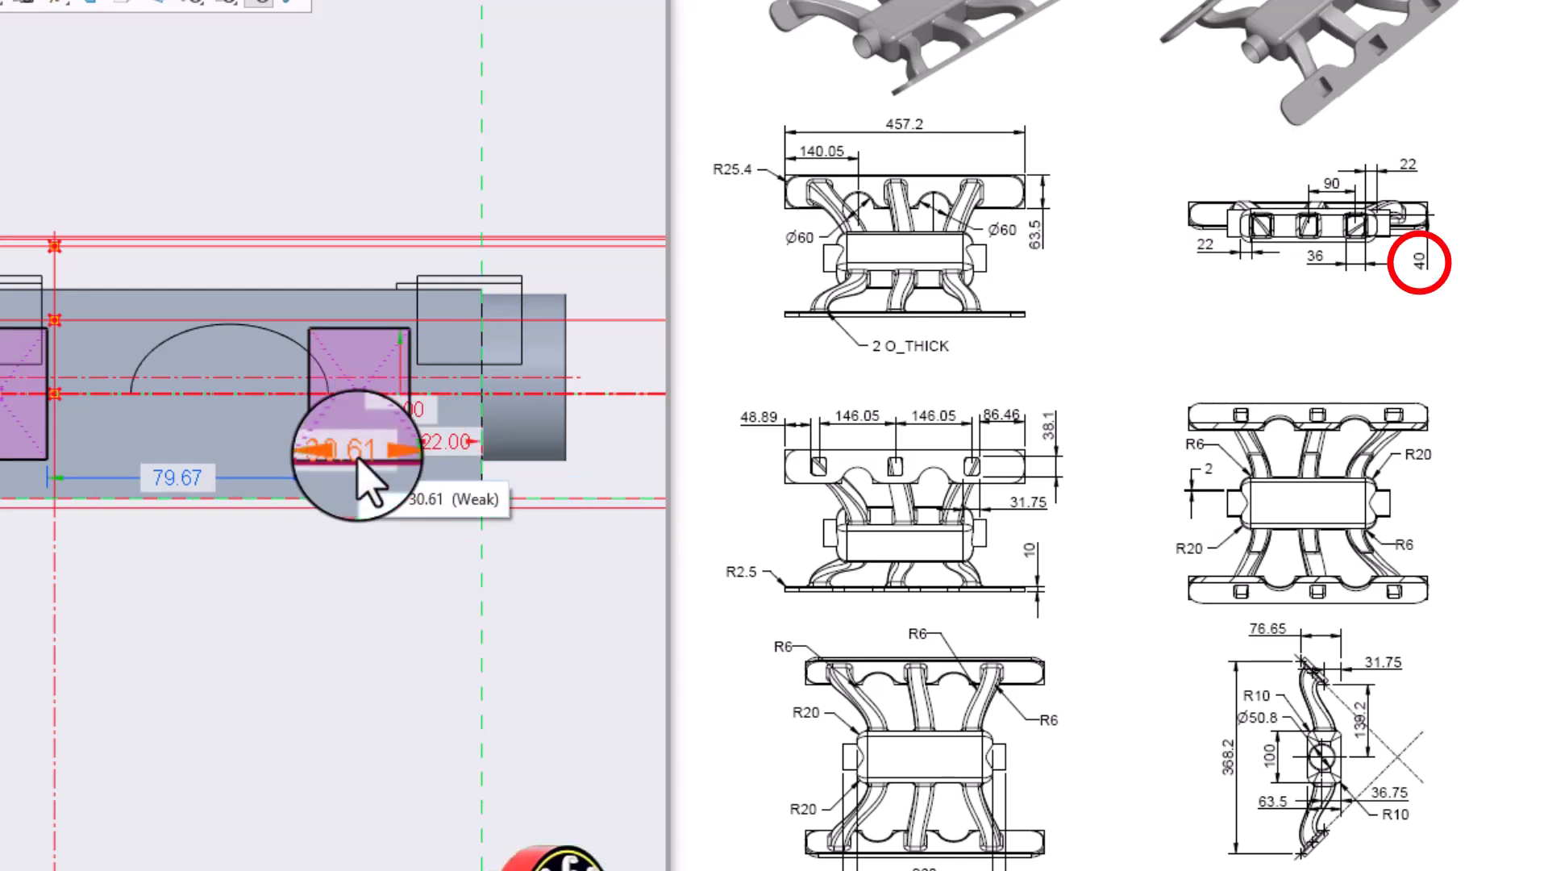
{"action": "double_click", "coordinate": [357, 460]}
{"action": "type", "text": "3"}
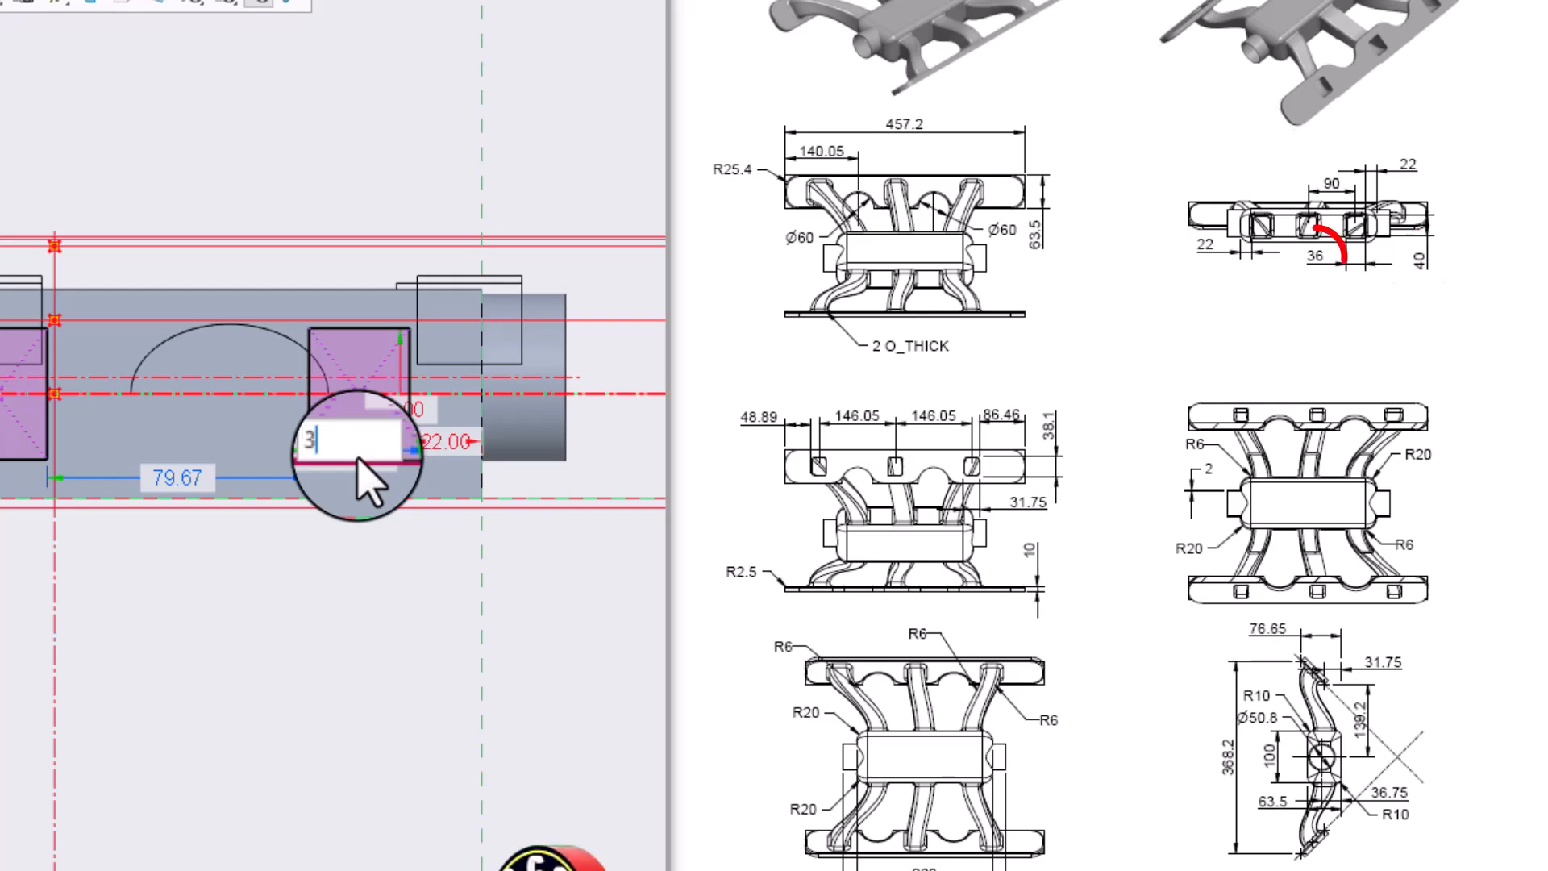
{"action": "type", "text": "6"}
{"action": "key", "text": "Return"}
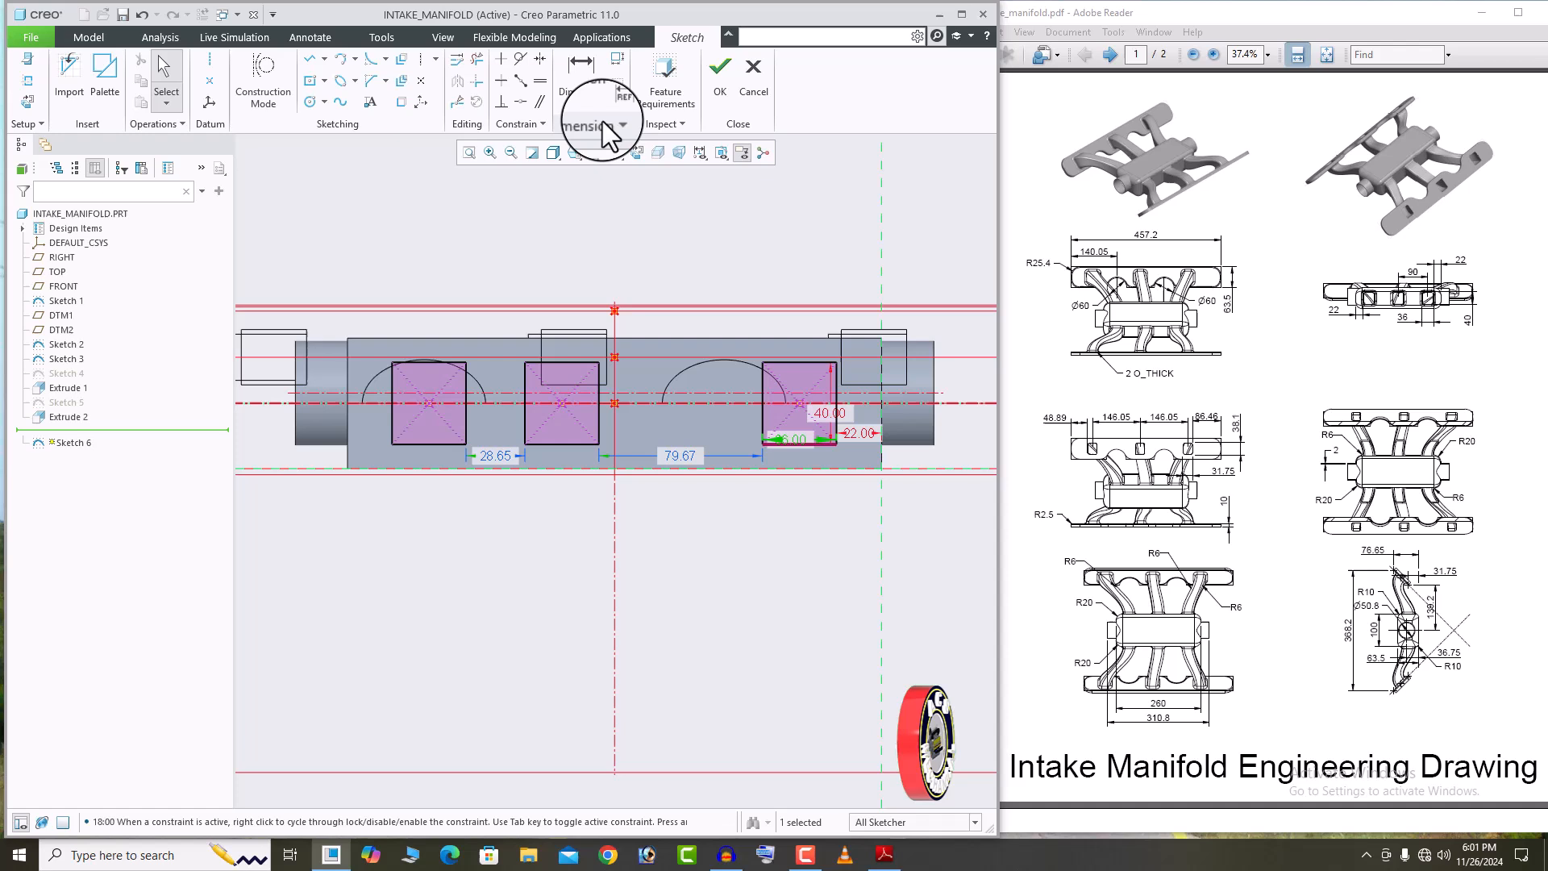
Dimension the center-to-center spacing between neighboring rectangles at 90 and finish the sketch.
{"action": "left_click", "coordinate": [397, 35]}
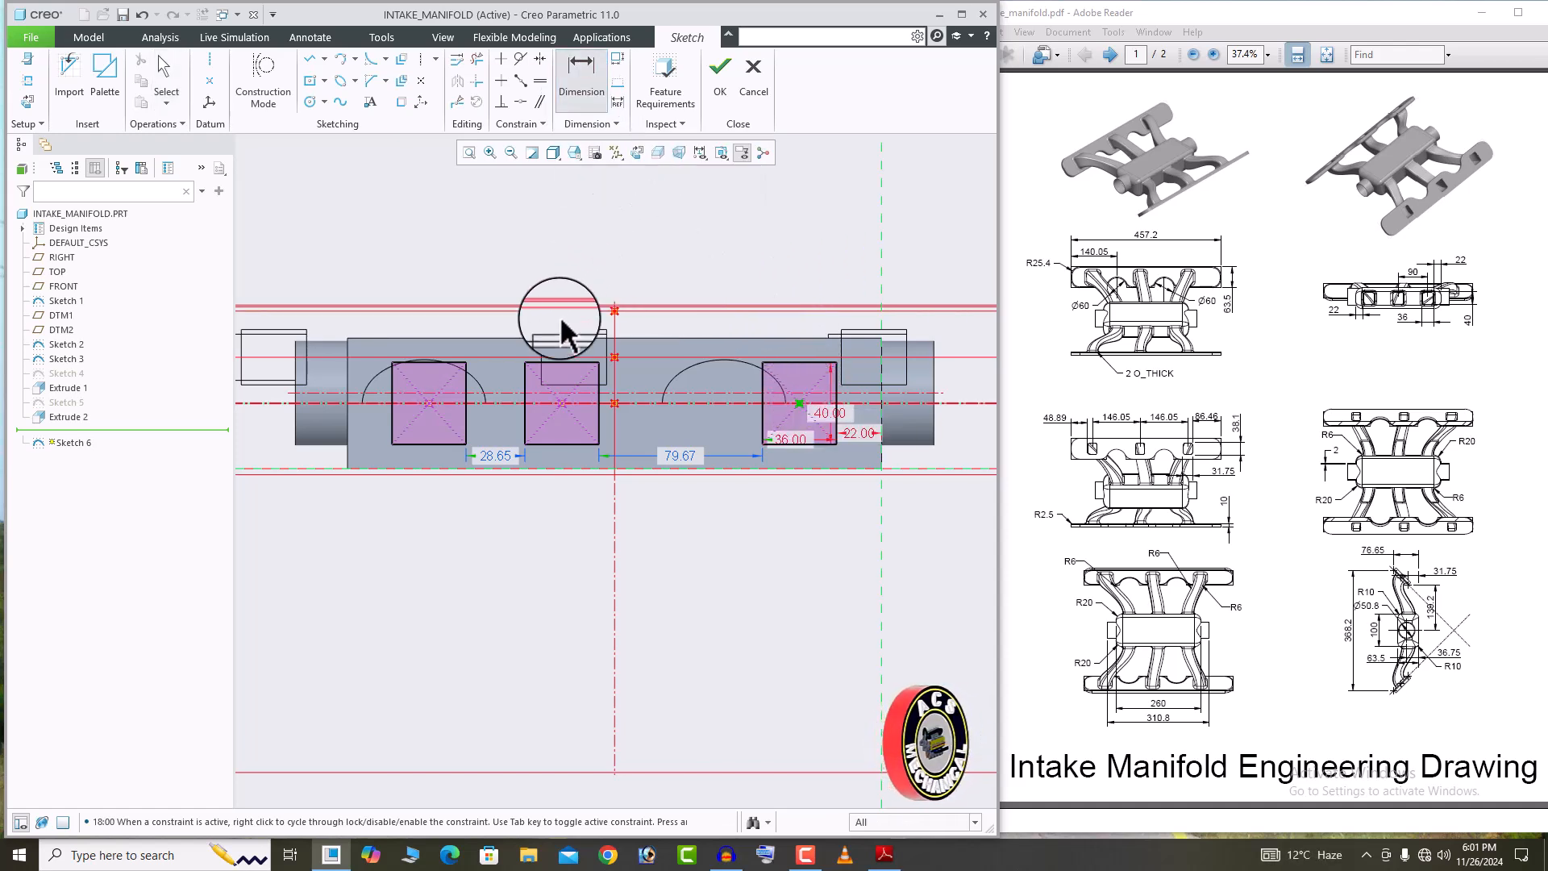
{"action": "left_click", "coordinate": [562, 404]}
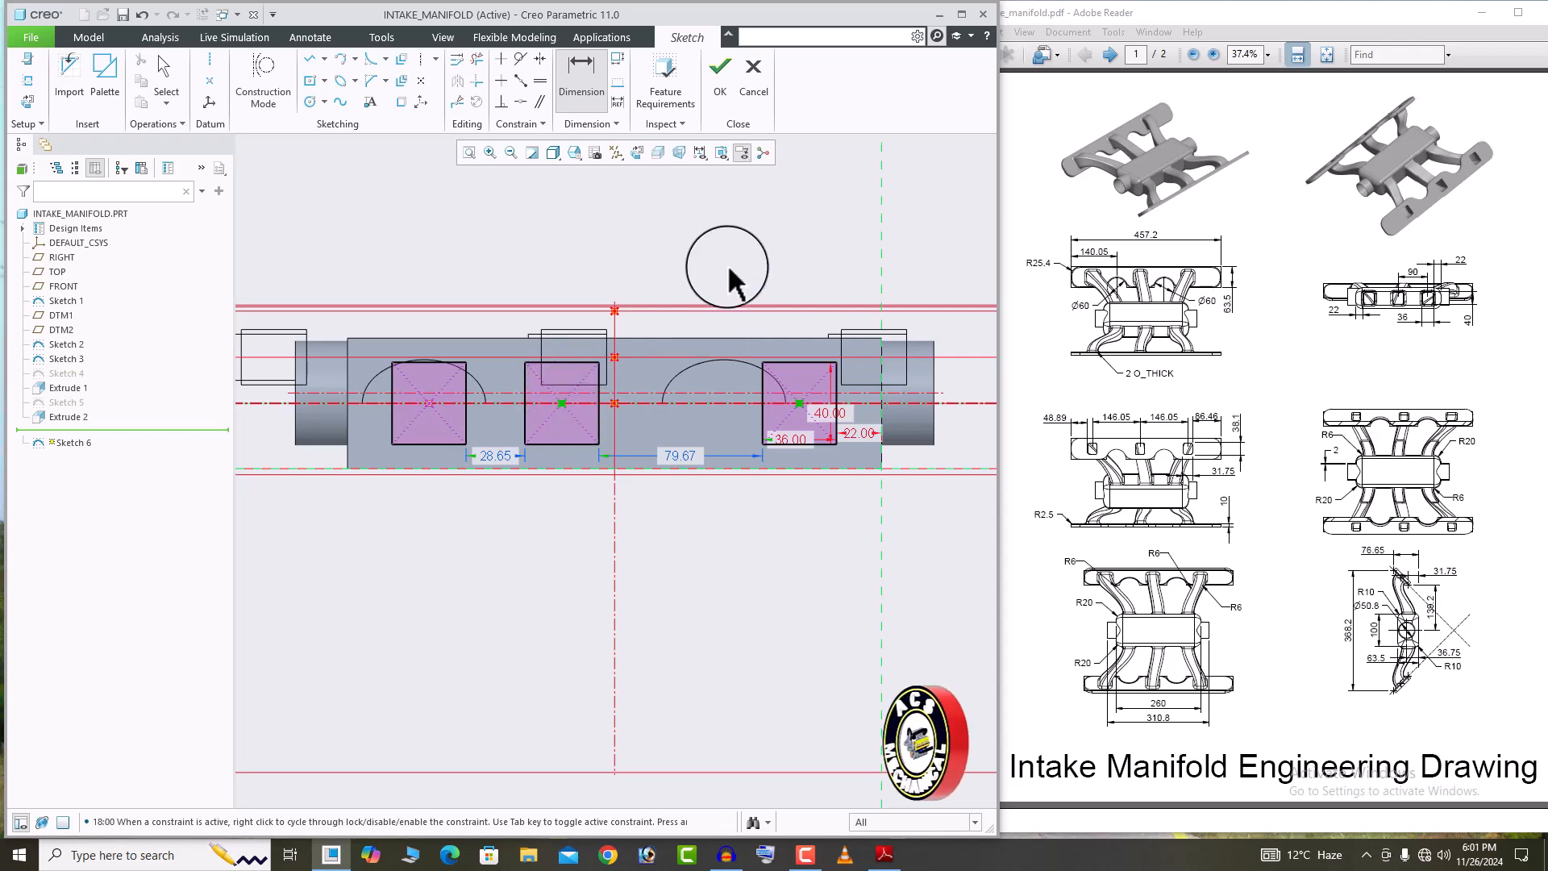
{"action": "middle_click", "coordinate": [734, 274]}
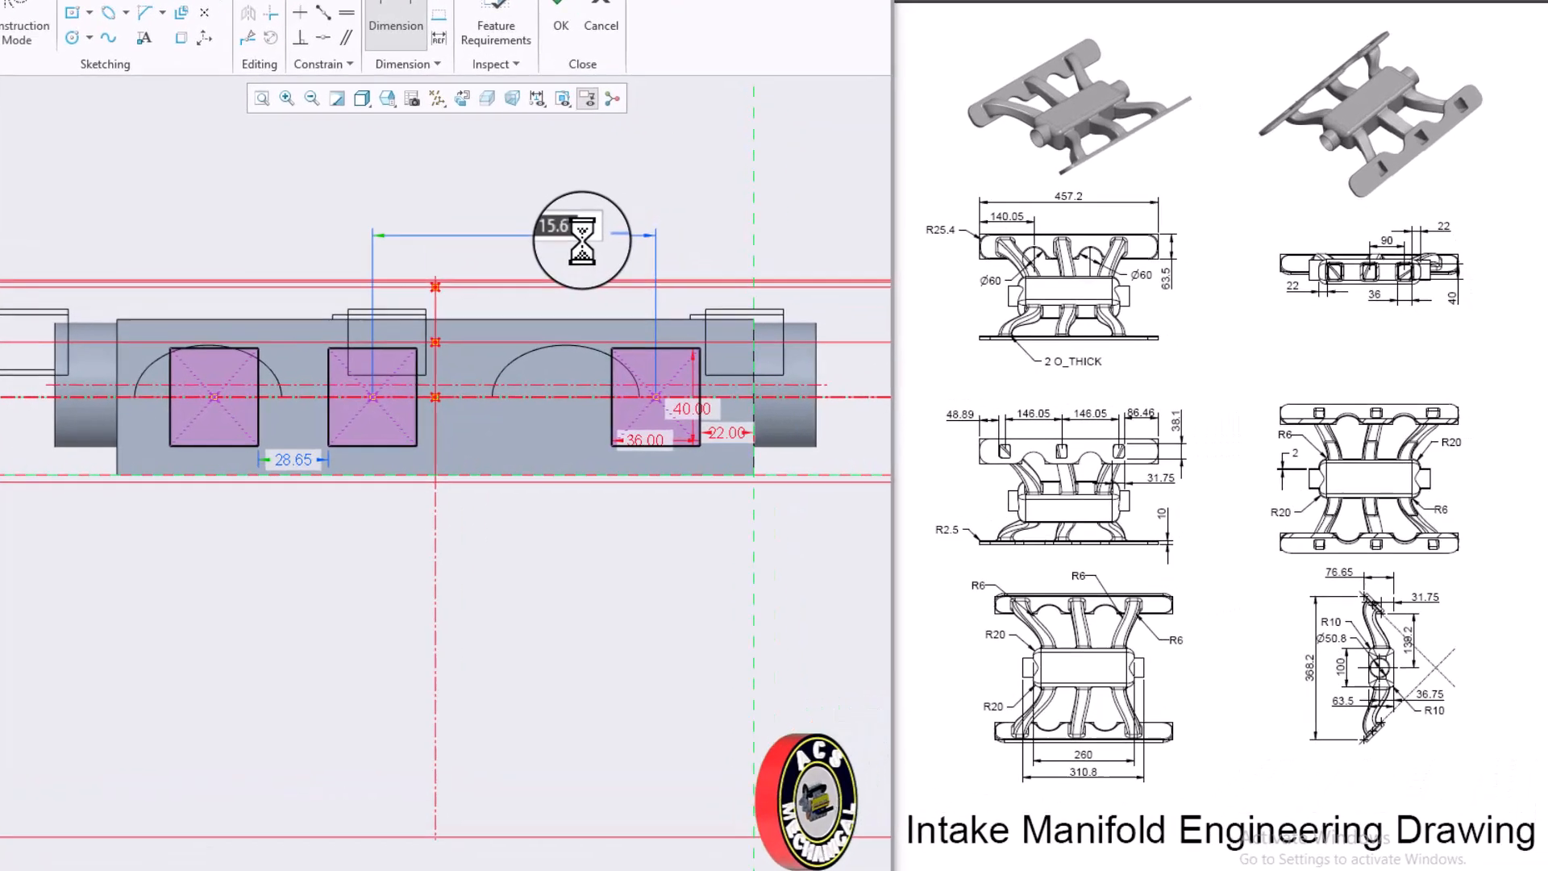
{"action": "type", "text": "90"}
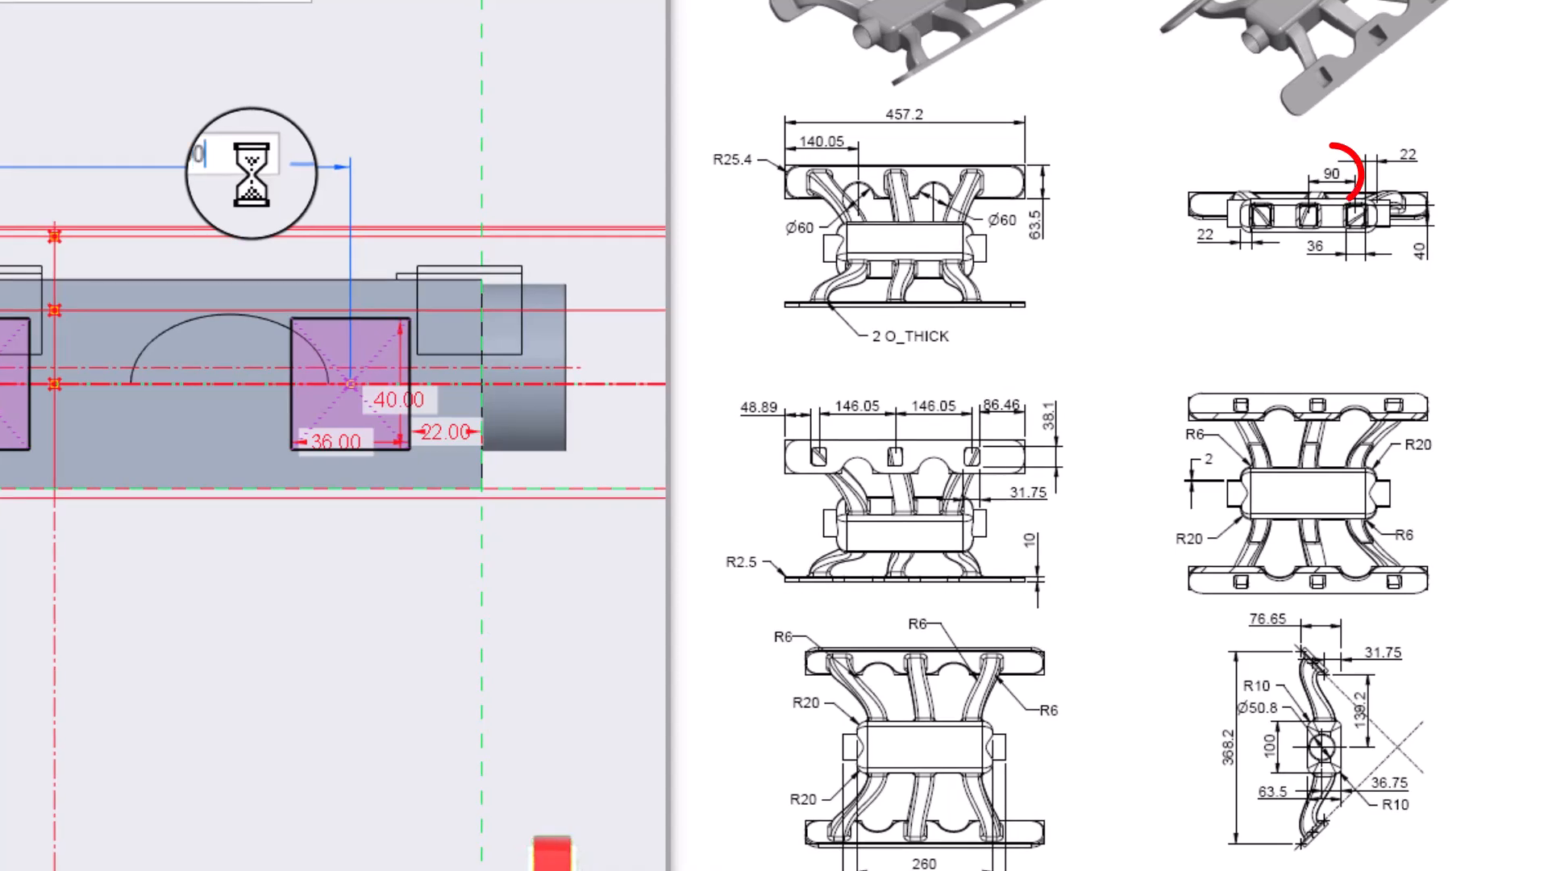
{"action": "key", "text": "Return"}
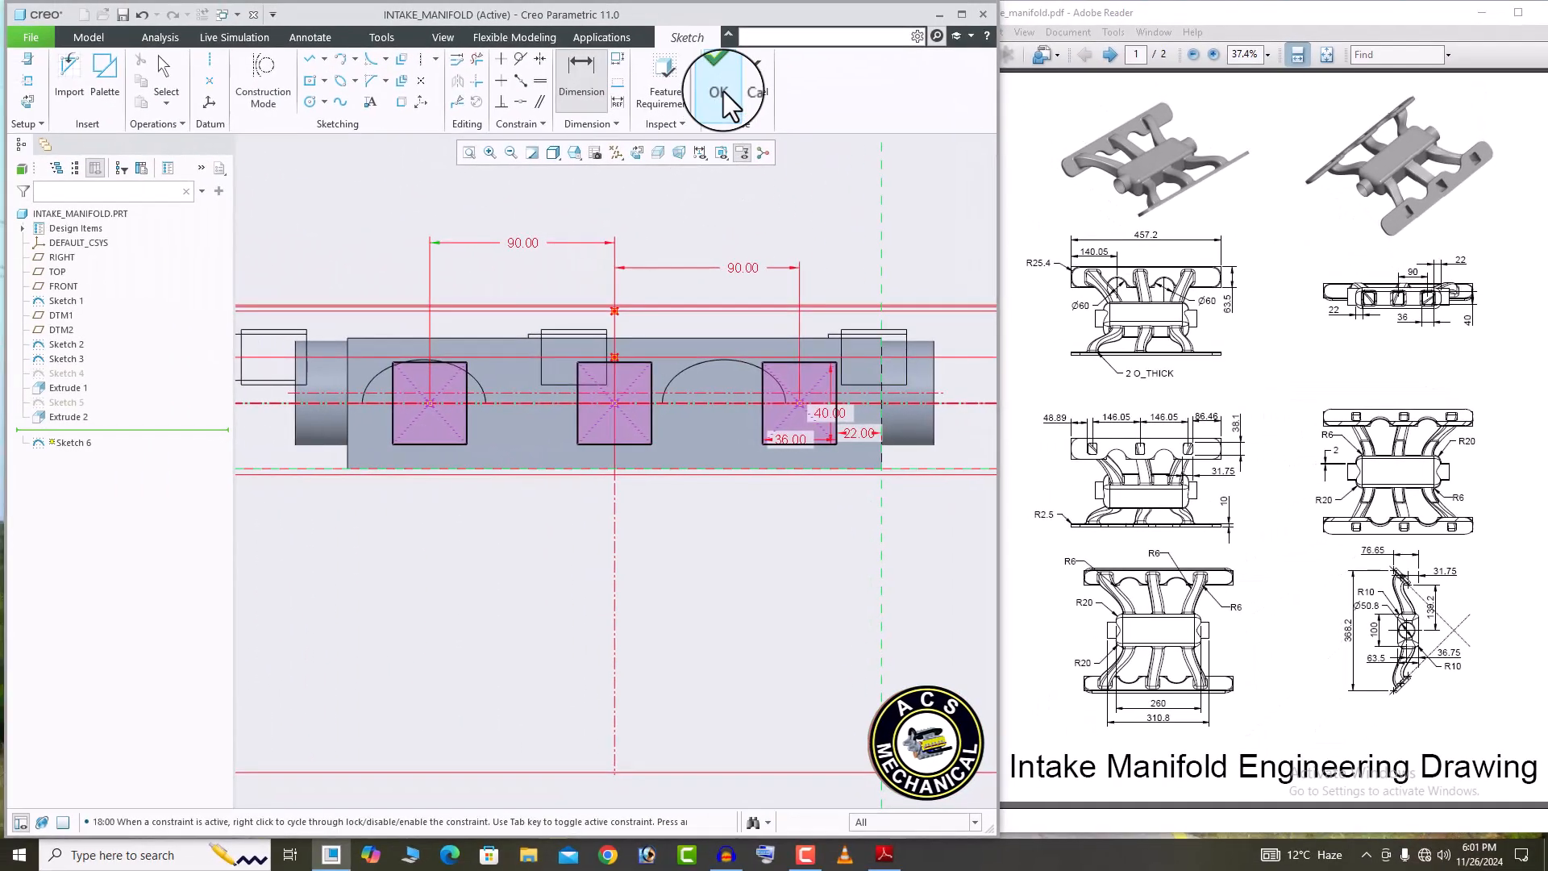
{"action": "left_click", "coordinate": [723, 89]}
Mirror the three-rectangle sketch about the RIGHT plane onto the opposite long face of the central block.
{"action": "scroll", "coordinate": [595, 526], "scroll_direction": "down", "scroll_amount": 2}
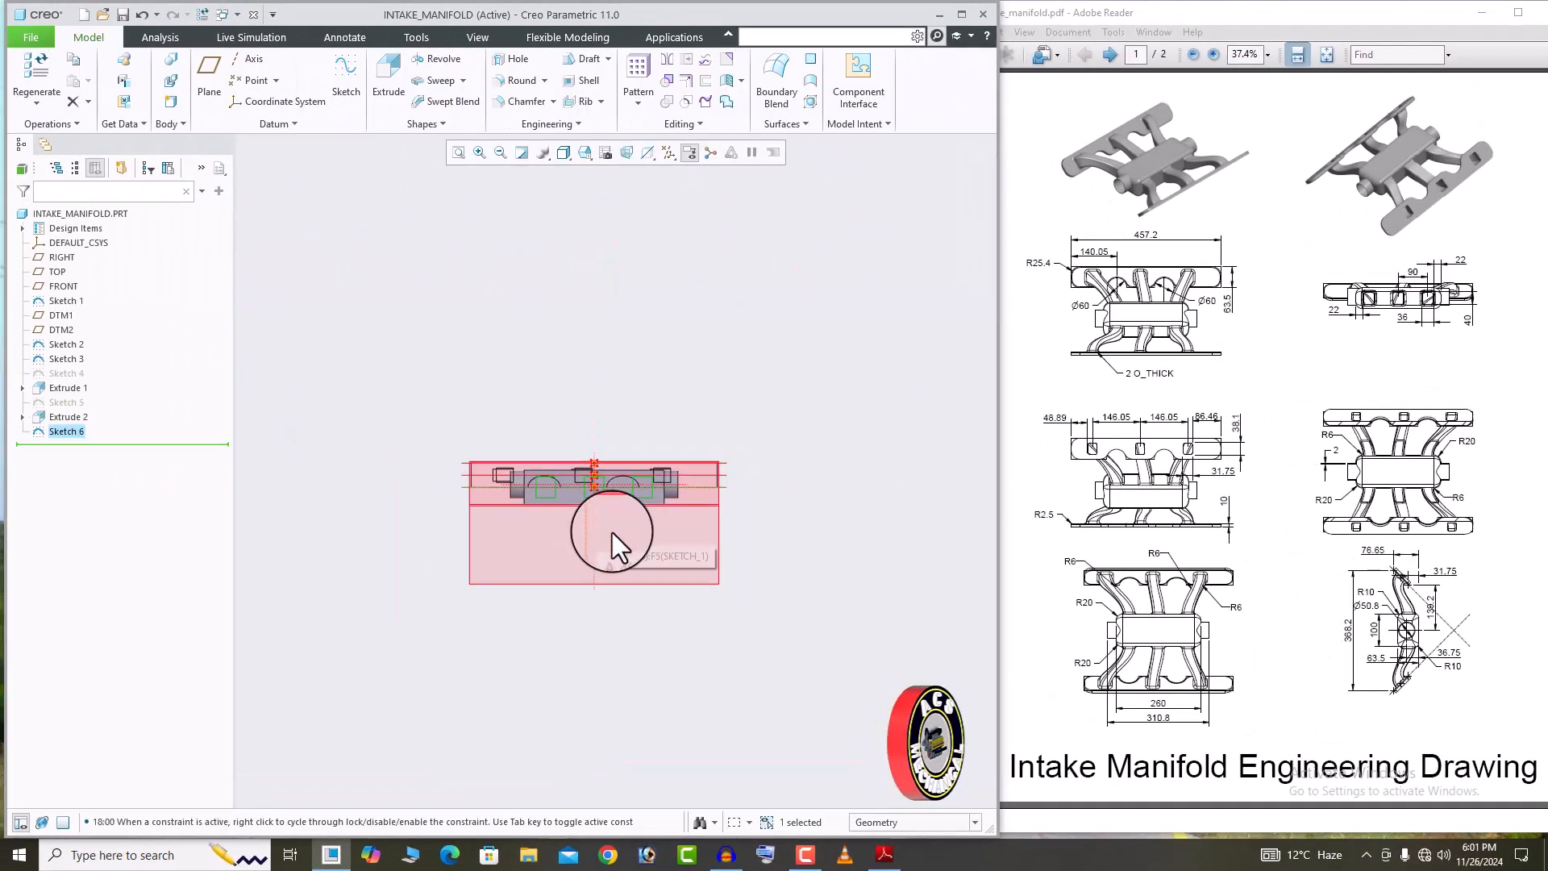
{"action": "middle_click_drag", "start_coordinate": [613, 537], "coordinate": [695, 564]}
{"action": "left_click", "coordinate": [729, 329]}
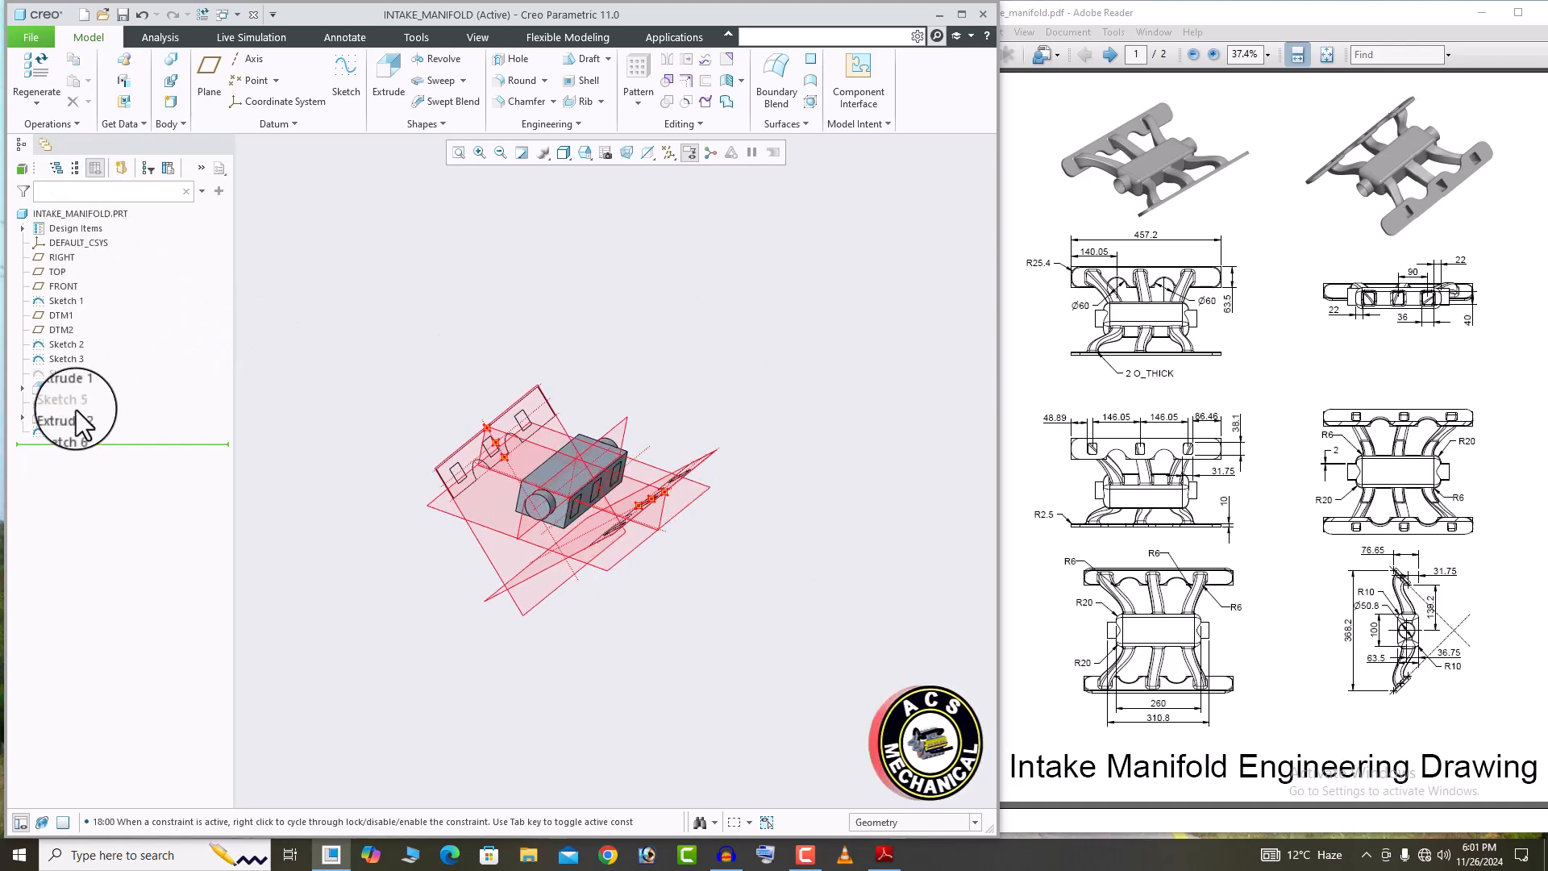
{"action": "left_click", "coordinate": [71, 433]}
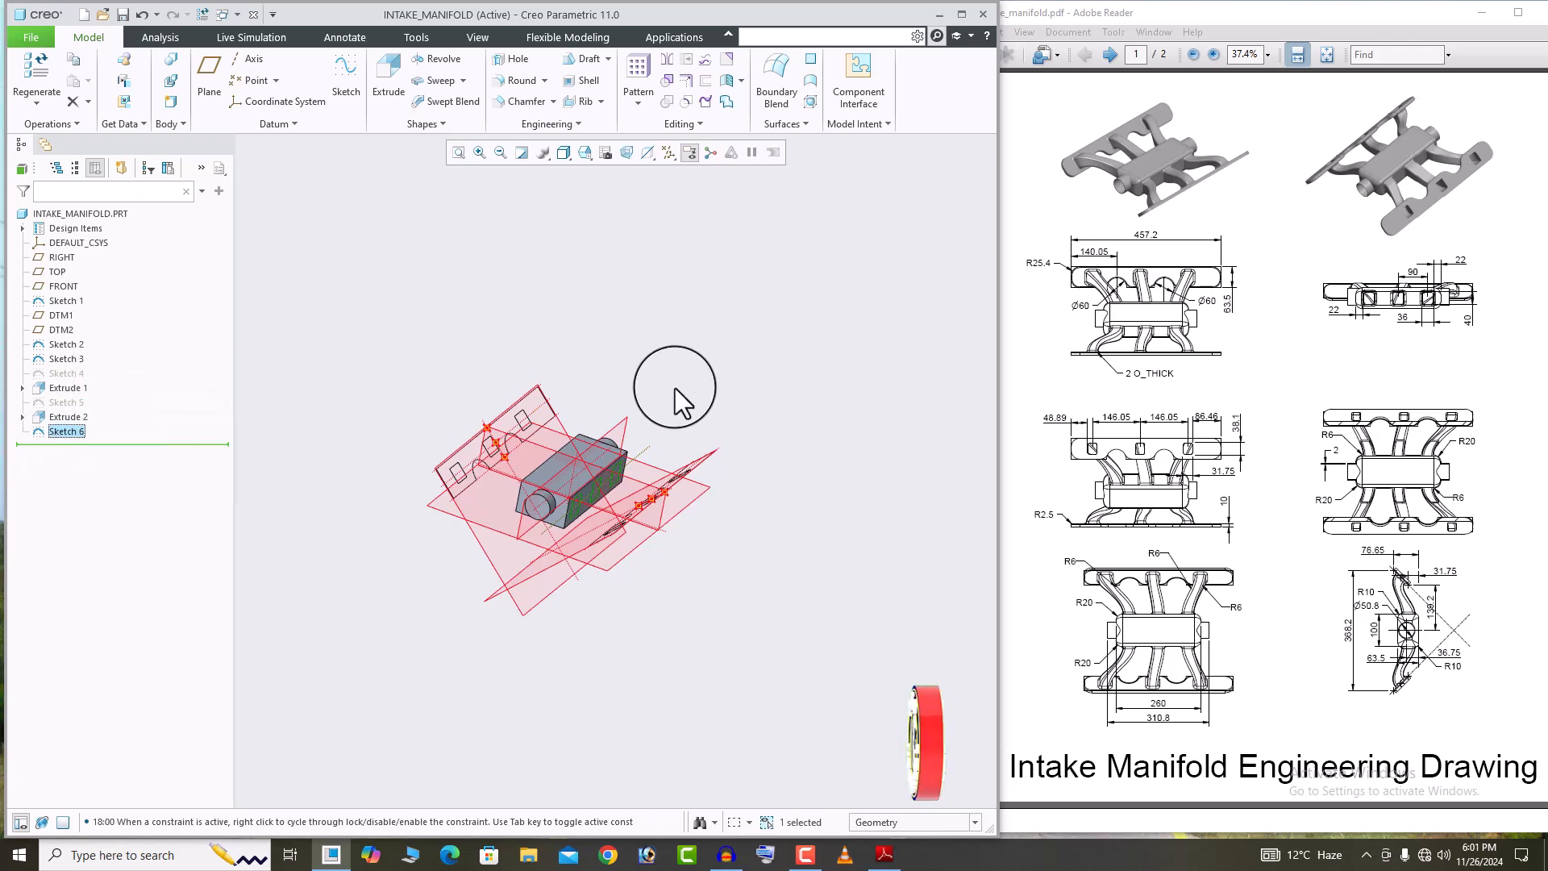
{"action": "middle_click_drag", "start_coordinate": [675, 398], "coordinate": [536, 363]}
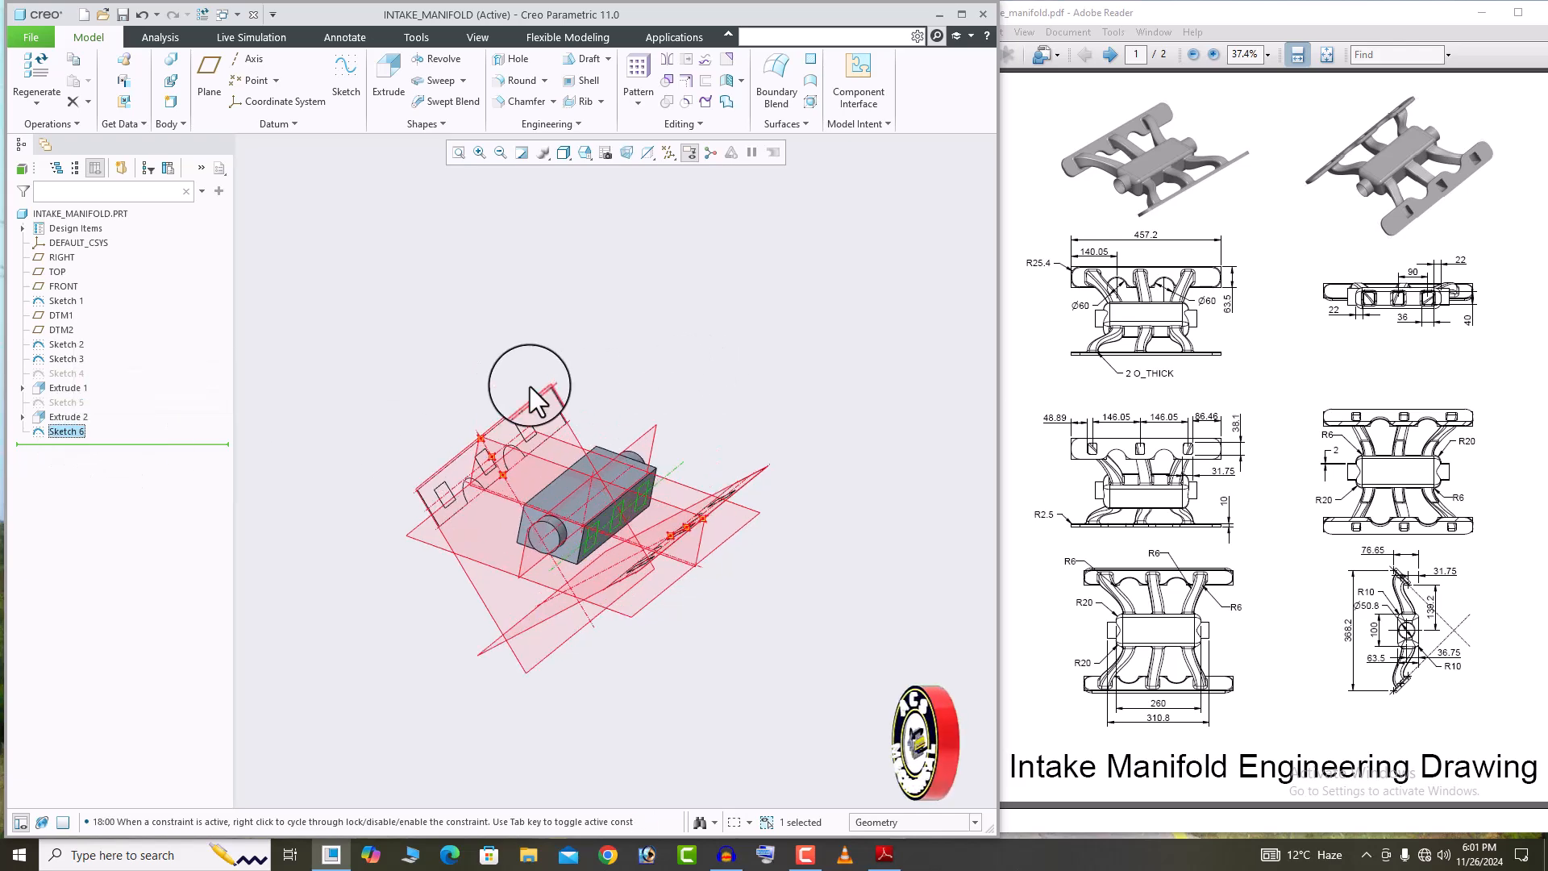
{"action": "left_click", "coordinate": [668, 85]}
{"action": "middle_click_drag", "start_coordinate": [656, 305], "coordinate": [635, 303]}
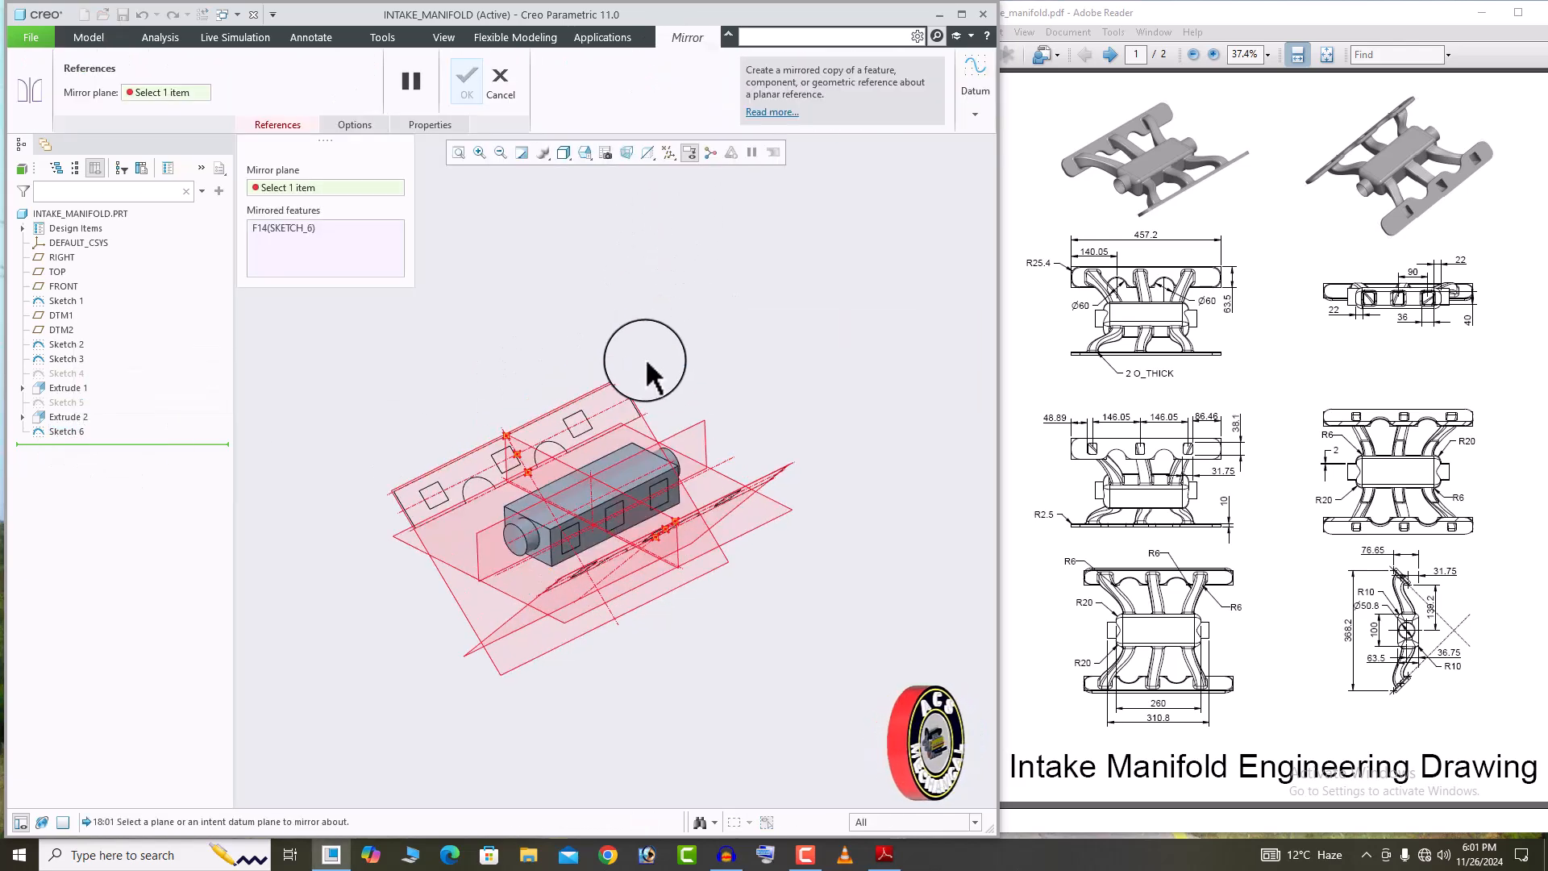
{"action": "left_click", "coordinate": [626, 469]}
{"action": "middle_click_drag", "start_coordinate": [626, 469], "coordinate": [702, 456]}
{"action": "left_click", "coordinate": [467, 89]}
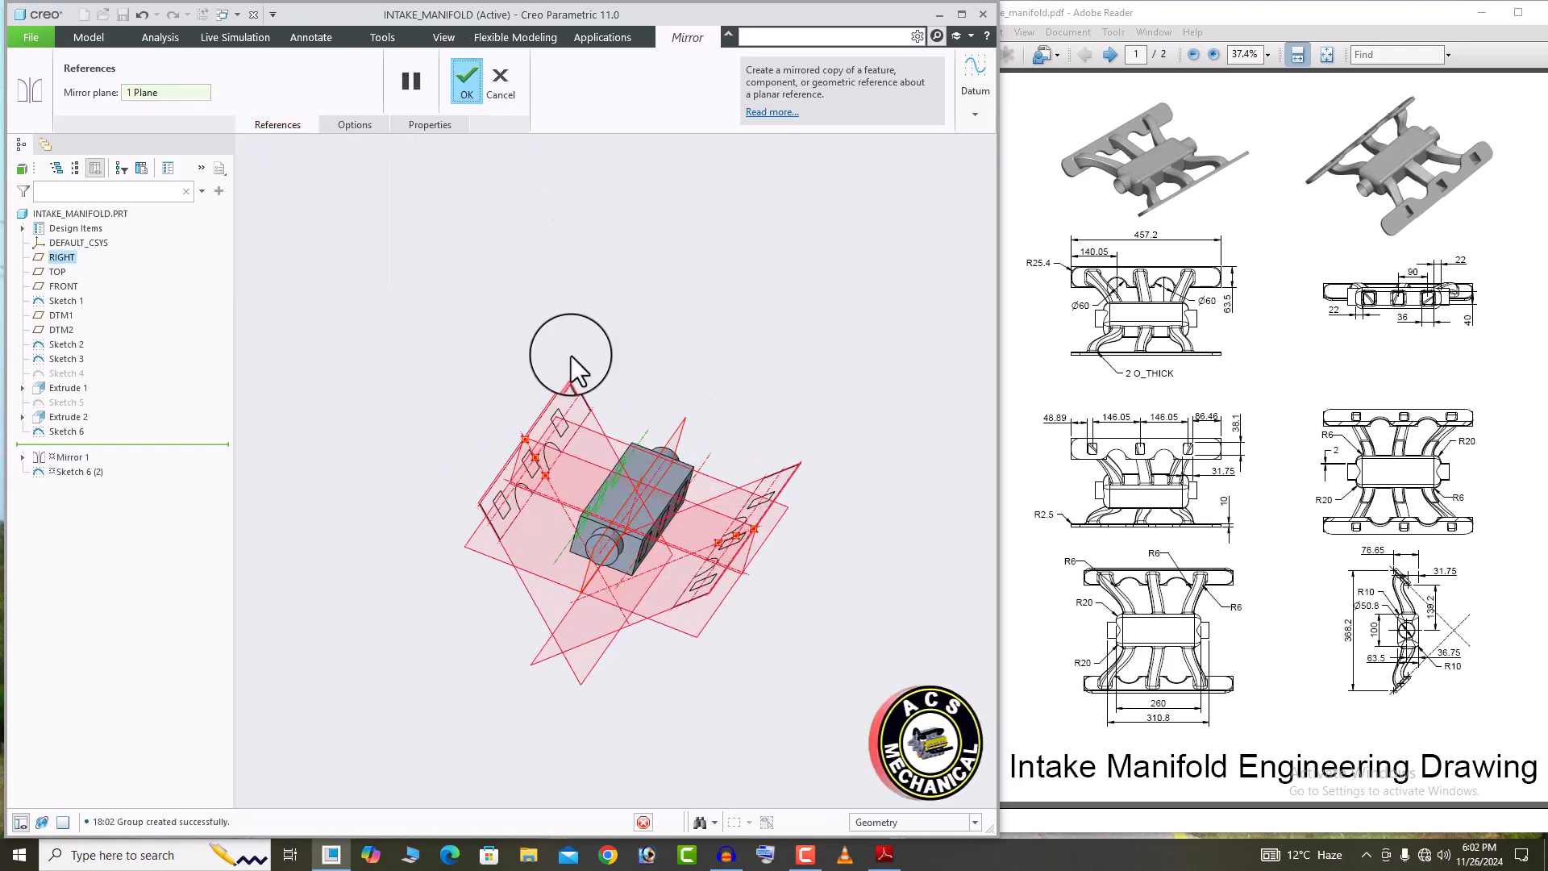
Complete the mirrored copy of Sketch 6 about the RIGHT plane and hide the datum planes.
{"action": "middle_click_drag", "start_coordinate": [571, 355], "coordinate": [766, 476]}
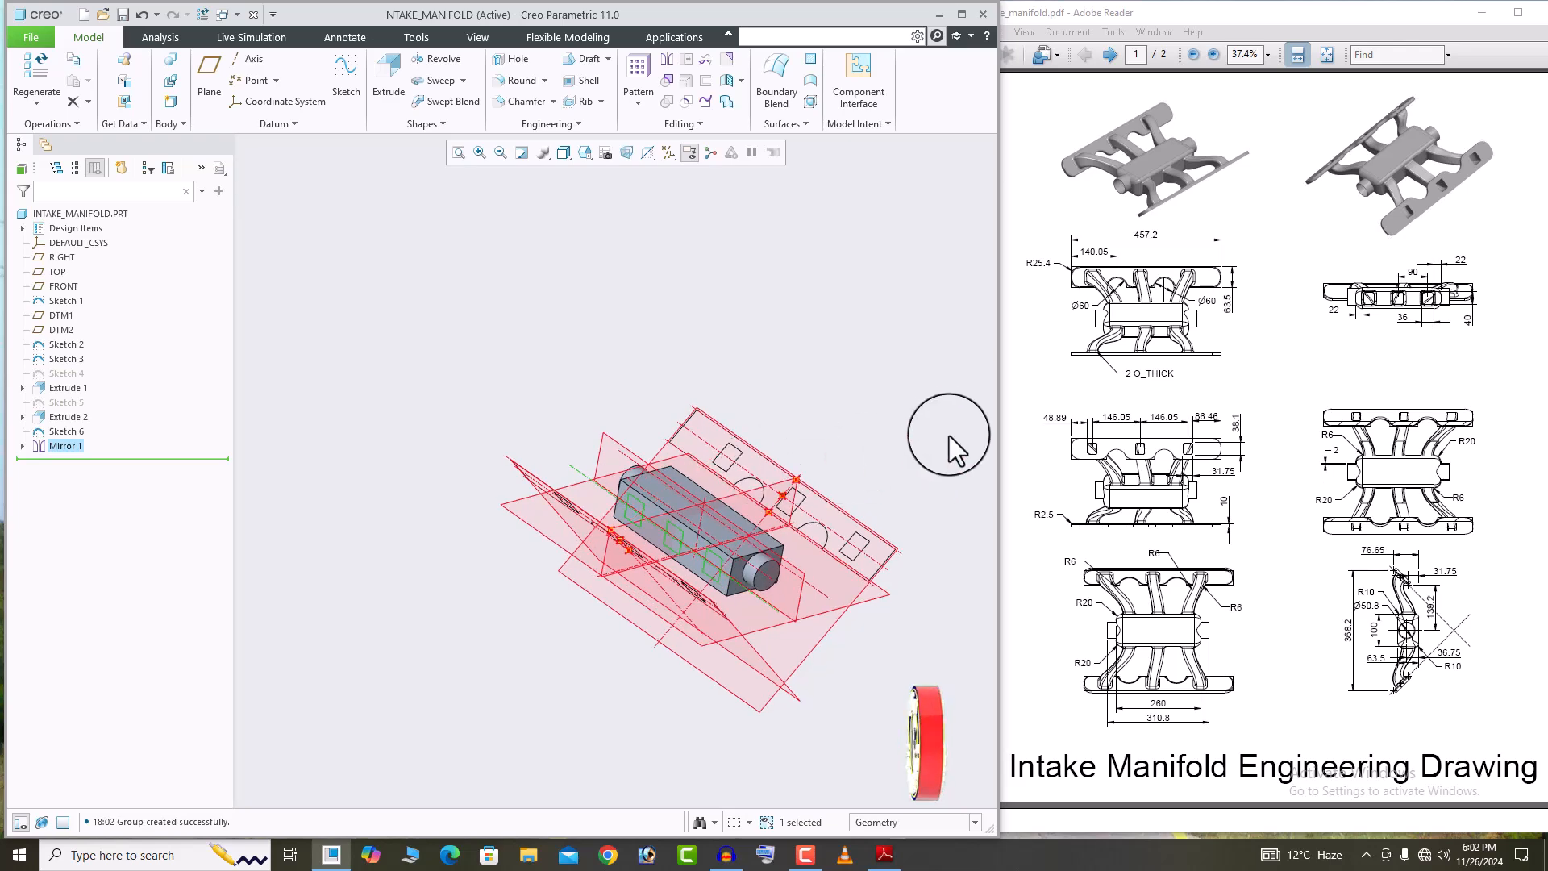
{"action": "left_click", "coordinate": [951, 429]}
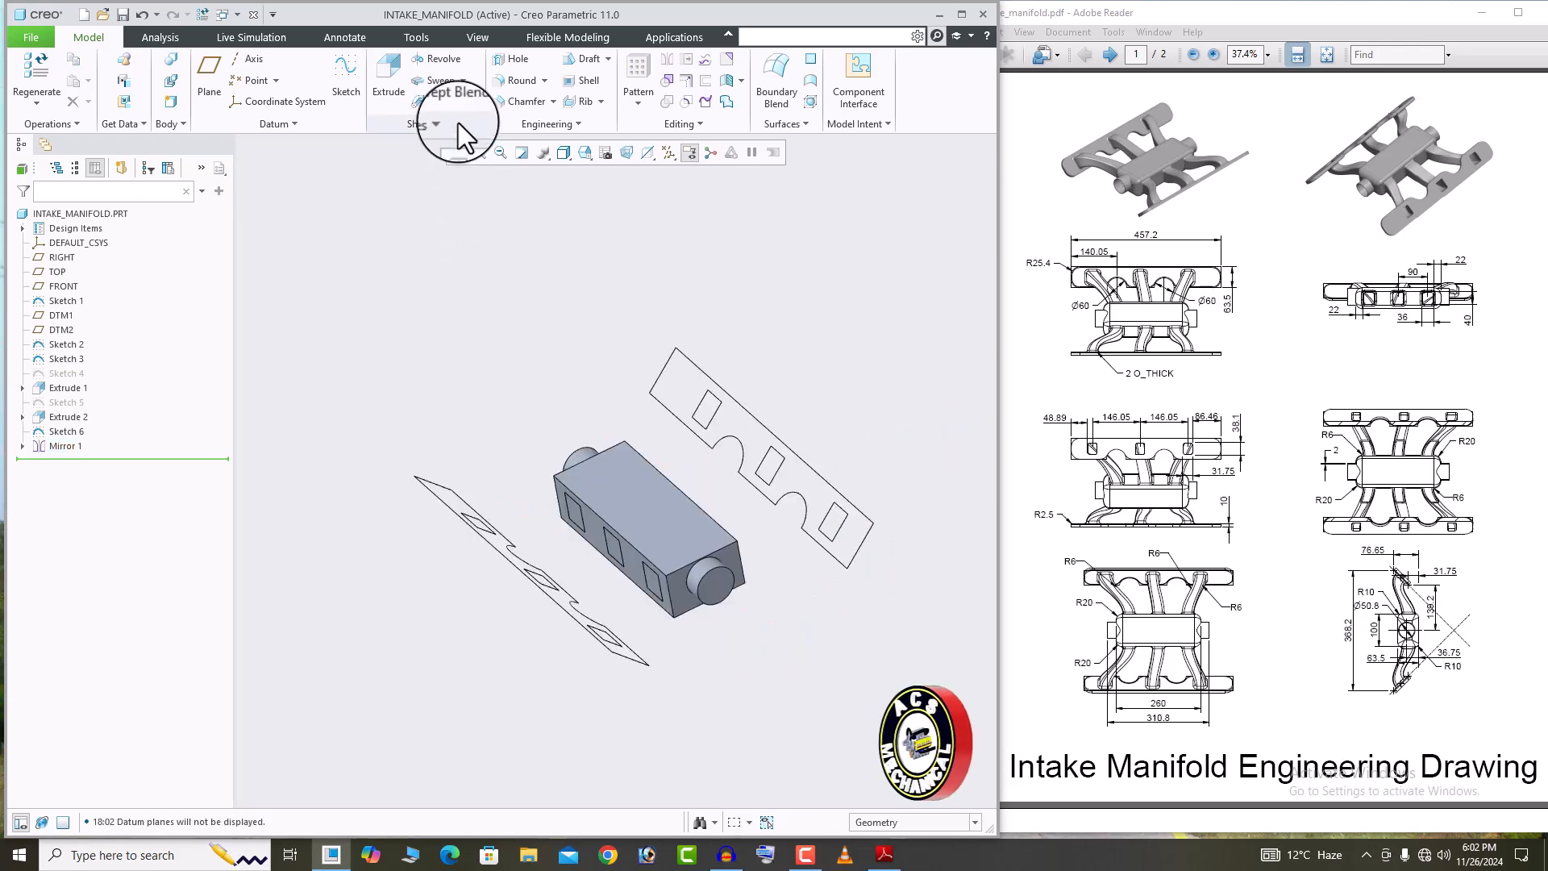
Start a solid Blend from selected sections, using the block's port square nearest the front boss and the facing square in the flange sketch.
{"action": "left_click", "coordinate": [458, 121]}
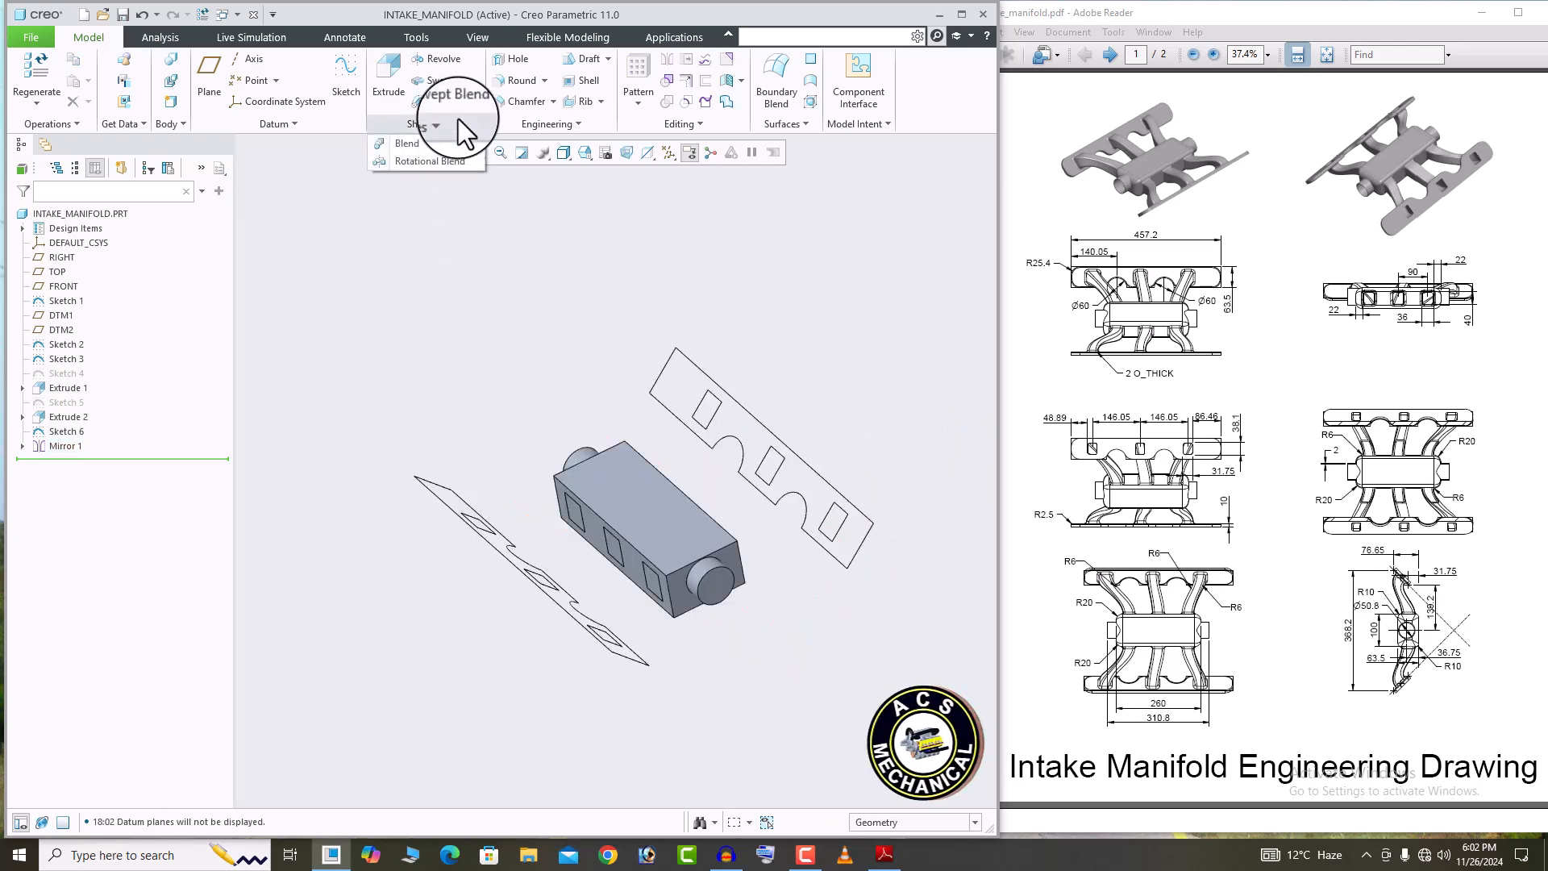
{"action": "left_click", "coordinate": [448, 143]}
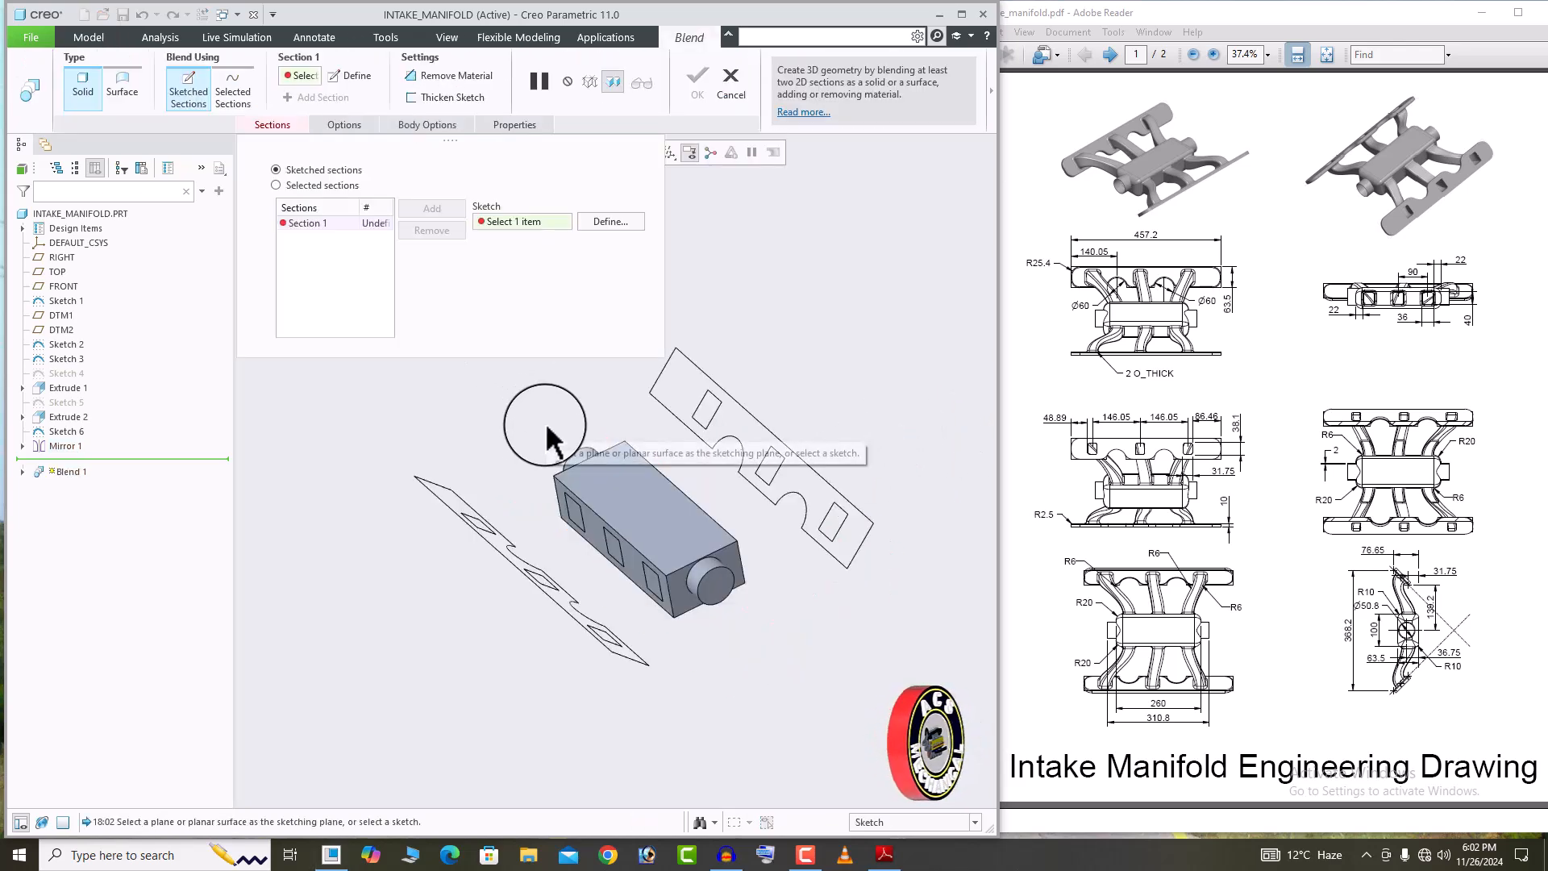
{"action": "left_click", "coordinate": [329, 184]}
{"action": "middle_click_drag", "start_coordinate": [581, 484], "coordinate": [597, 484]}
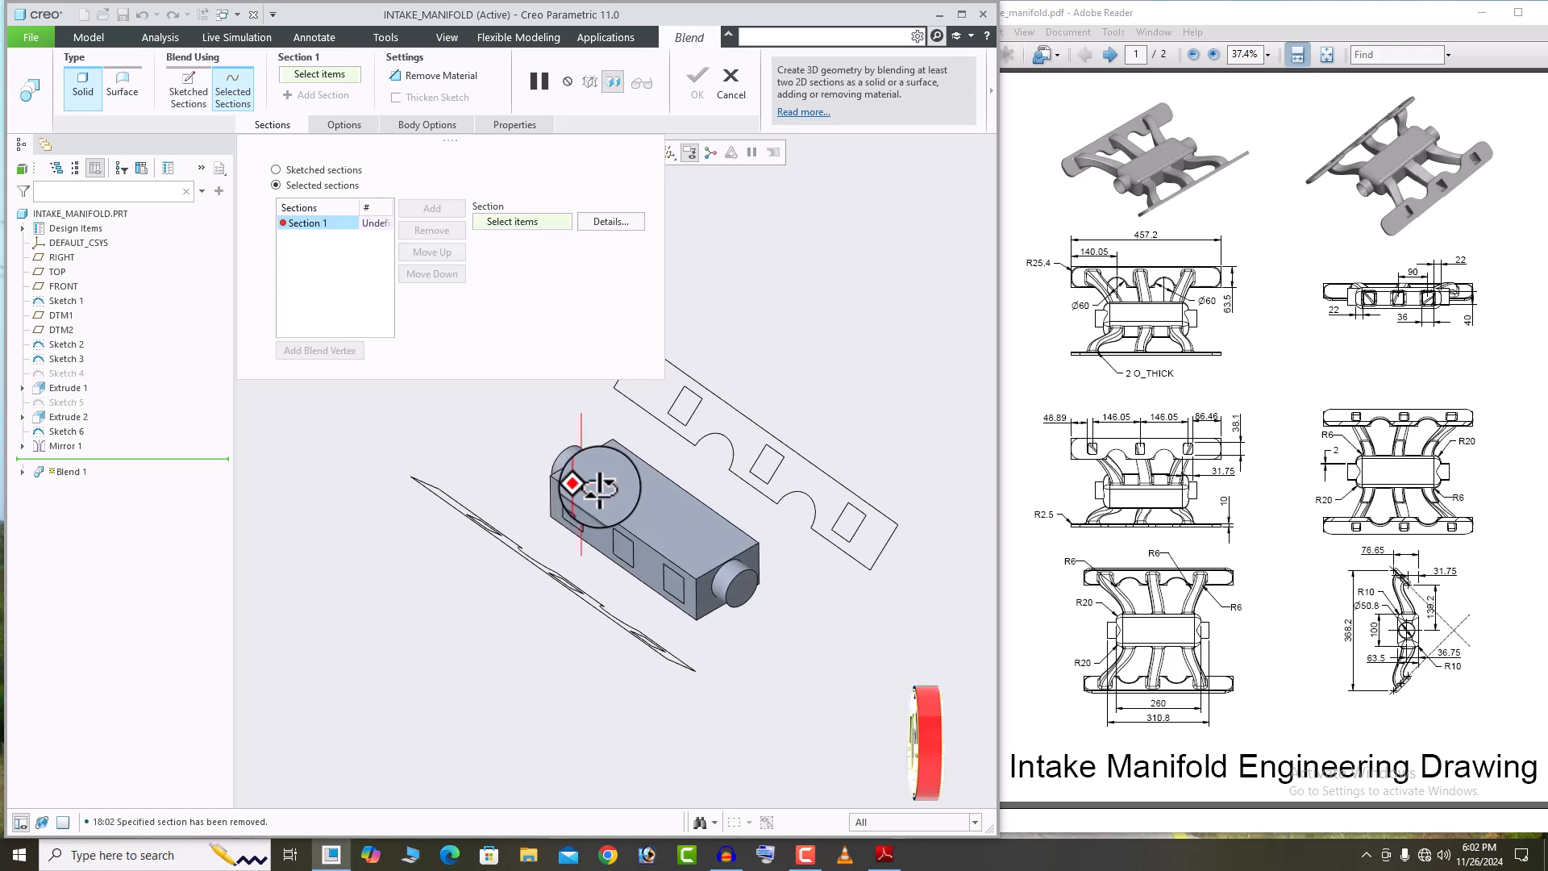
{"action": "scroll", "coordinate": [646, 610], "scroll_direction": "down", "scroll_amount": 3}
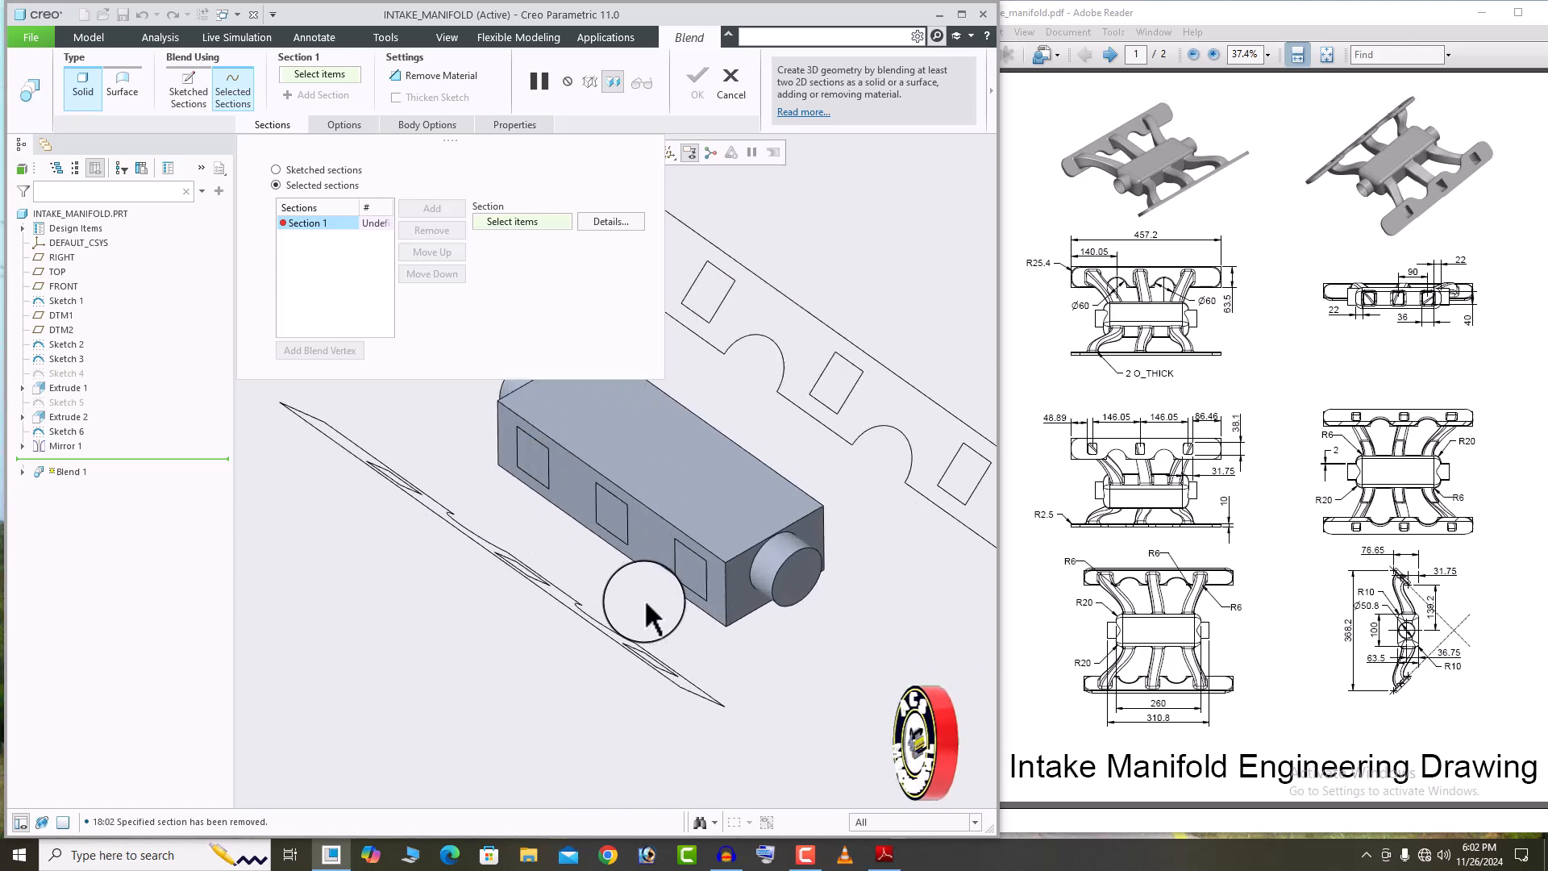
{"action": "left_click", "coordinate": [708, 613]}
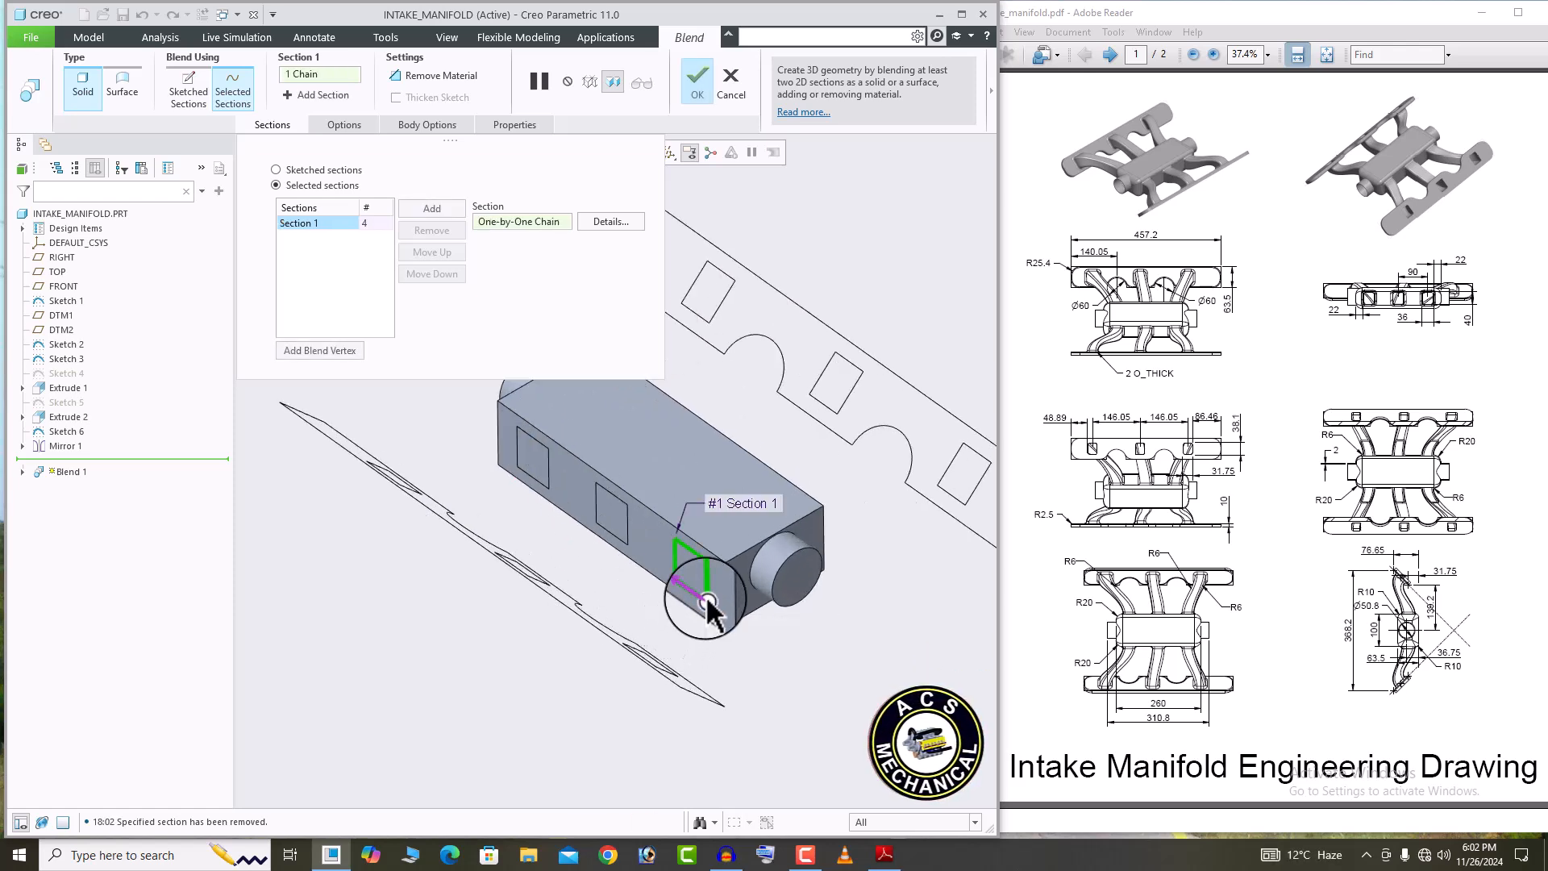
{"action": "left_click", "coordinate": [425, 209]}
{"action": "mouse_move", "coordinate": [596, 476]}
{"action": "middle_mouse_down"}
{"action": "mouse_move", "coordinate": [637, 520]}
{"action": "mouse_move", "coordinate": [570, 535]}
{"action": "mouse_move", "coordinate": [589, 625]}
{"action": "mouse_move", "coordinate": [624, 603]}
{"action": "mouse_move", "coordinate": [611, 621]}
{"action": "middle_mouse_up"}
{"action": "left_click", "coordinate": [579, 618]}
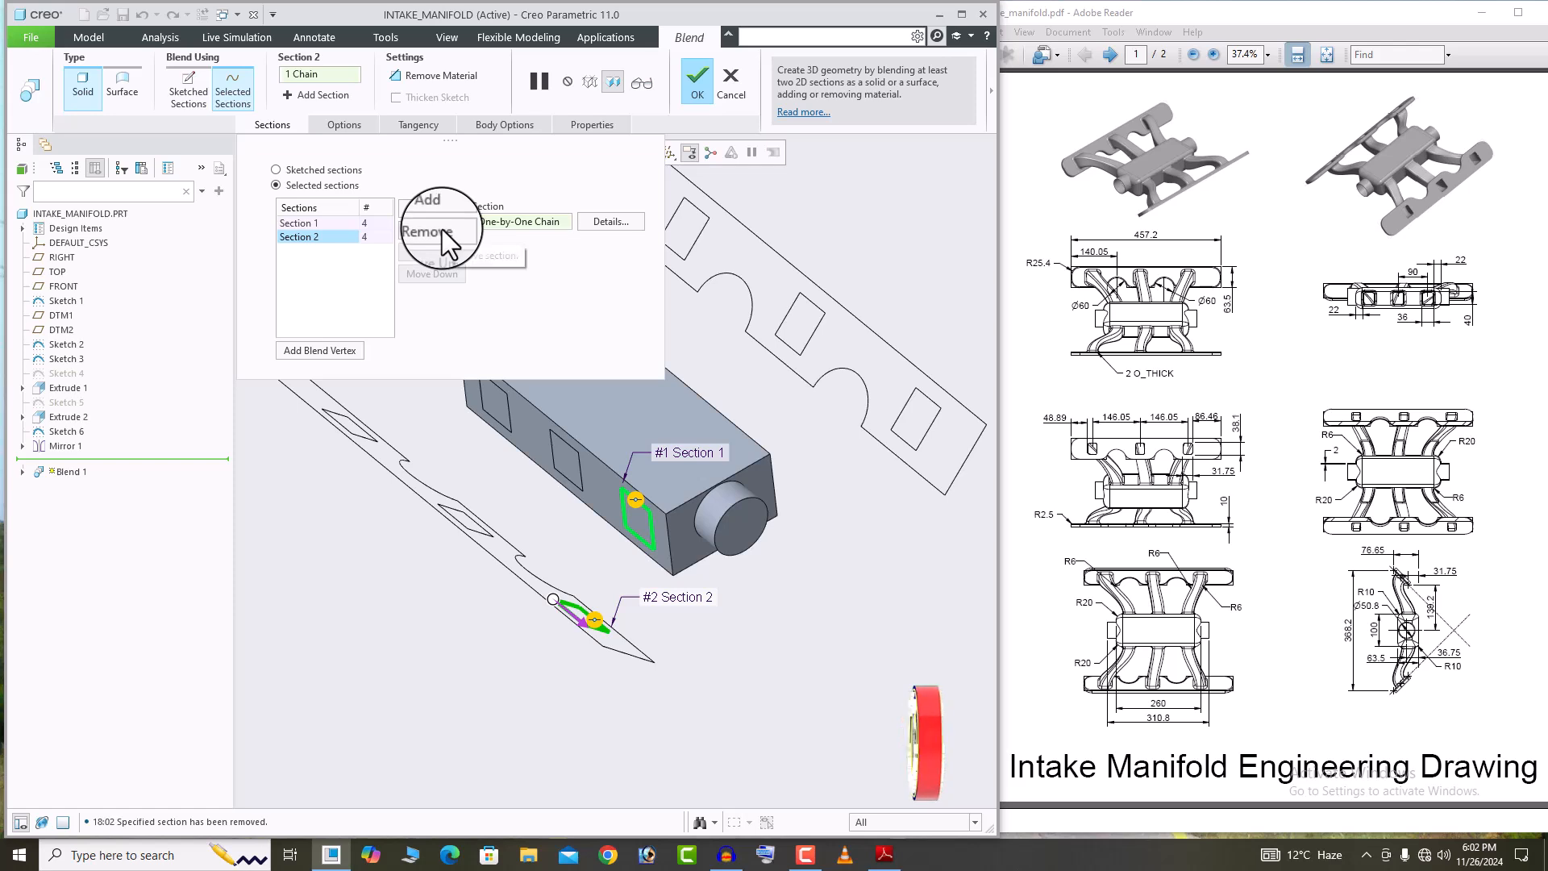
Move Section 2's start point to the corner corresponding to Section 1's start point to untwist the first runner.
{"action": "mouse_move", "coordinate": [564, 554]}
{"action": "middle_mouse_down"}
{"action": "mouse_move", "coordinate": [594, 577]}
{"action": "mouse_move", "coordinate": [588, 563]}
{"action": "middle_mouse_up"}
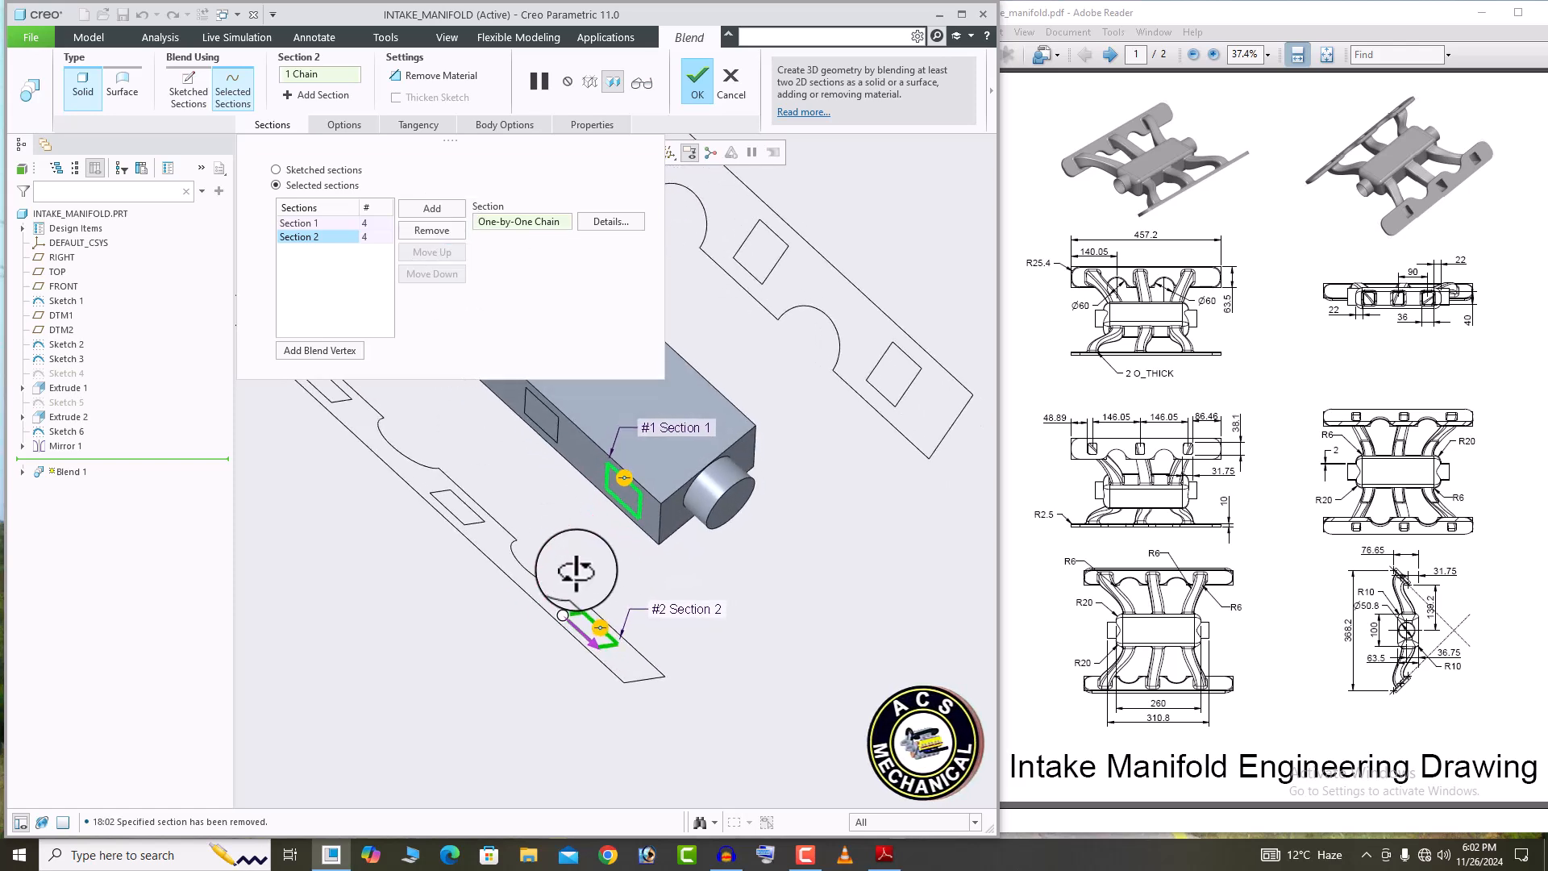
{"action": "left_click_drag", "start_coordinate": [565, 614], "coordinate": [605, 647]}
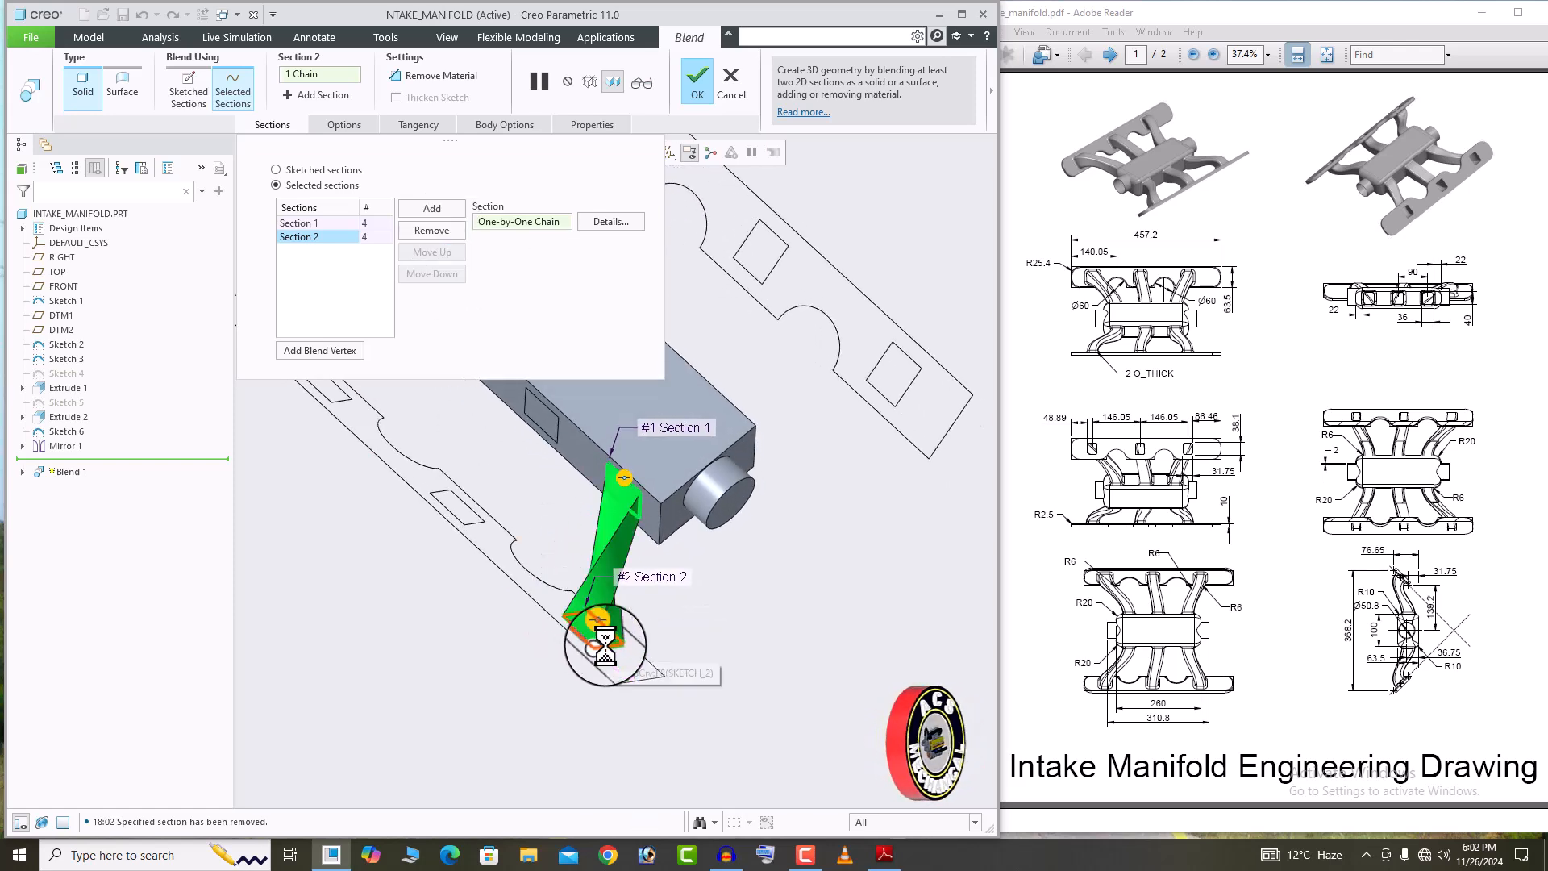
{"action": "middle_click_drag", "start_coordinate": [626, 629], "coordinate": [596, 613]}
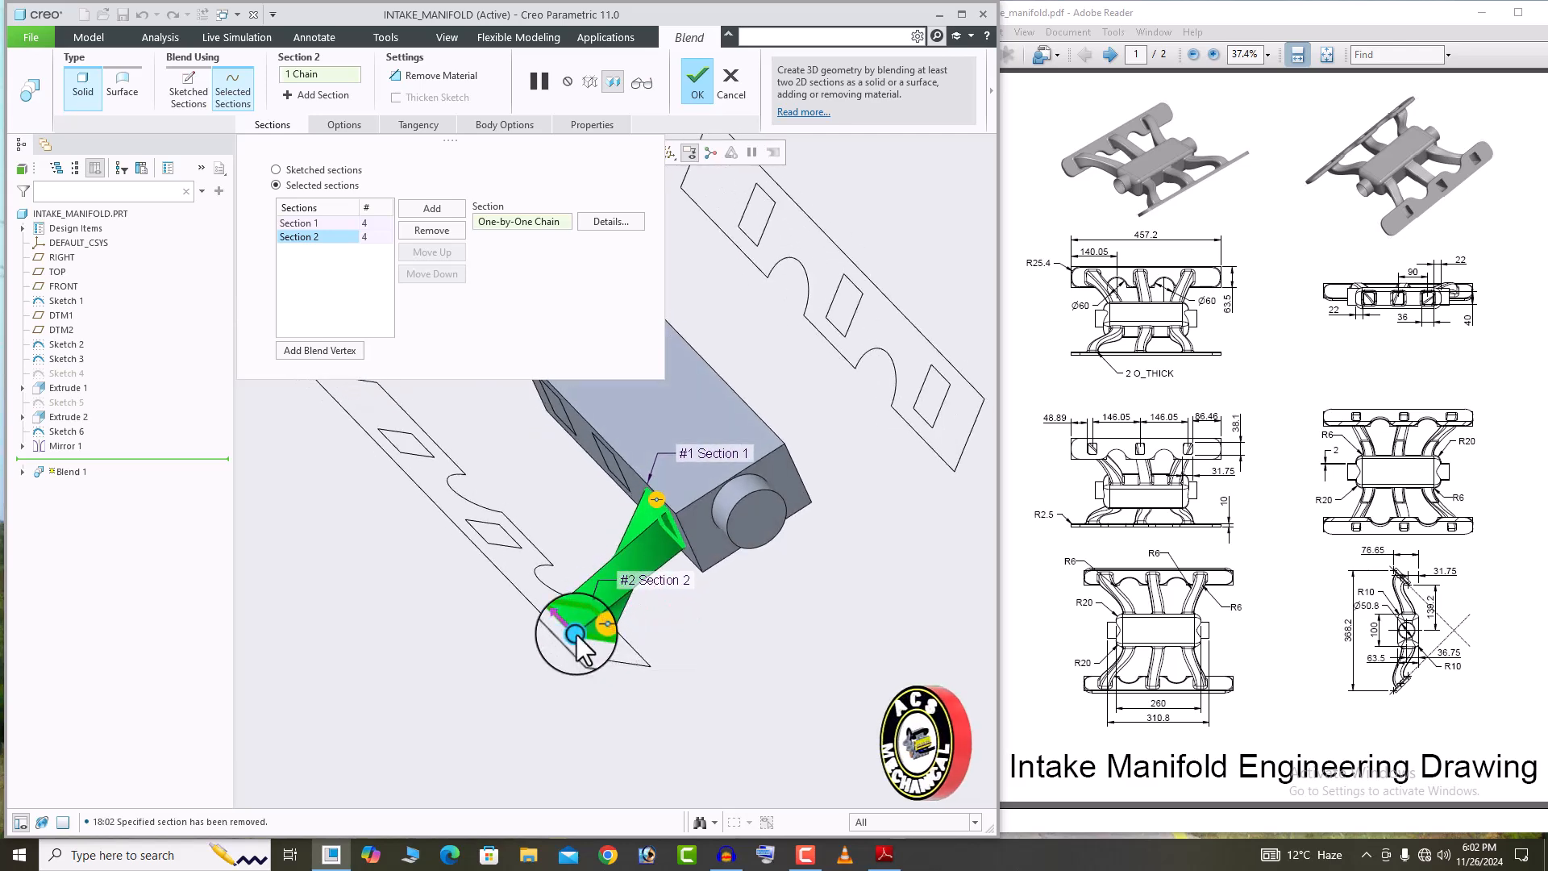
{"action": "left_click_drag", "start_coordinate": [577, 636], "coordinate": [622, 631]}
{"action": "mouse_move", "coordinate": [624, 632]}
{"action": "middle_mouse_down"}
{"action": "mouse_move", "coordinate": [850, 622]}
{"action": "mouse_move", "coordinate": [643, 429]}
{"action": "mouse_move", "coordinate": [674, 606]}
{"action": "mouse_move", "coordinate": [646, 516]}
{"action": "mouse_move", "coordinate": [569, 504]}
{"action": "middle_mouse_up"}
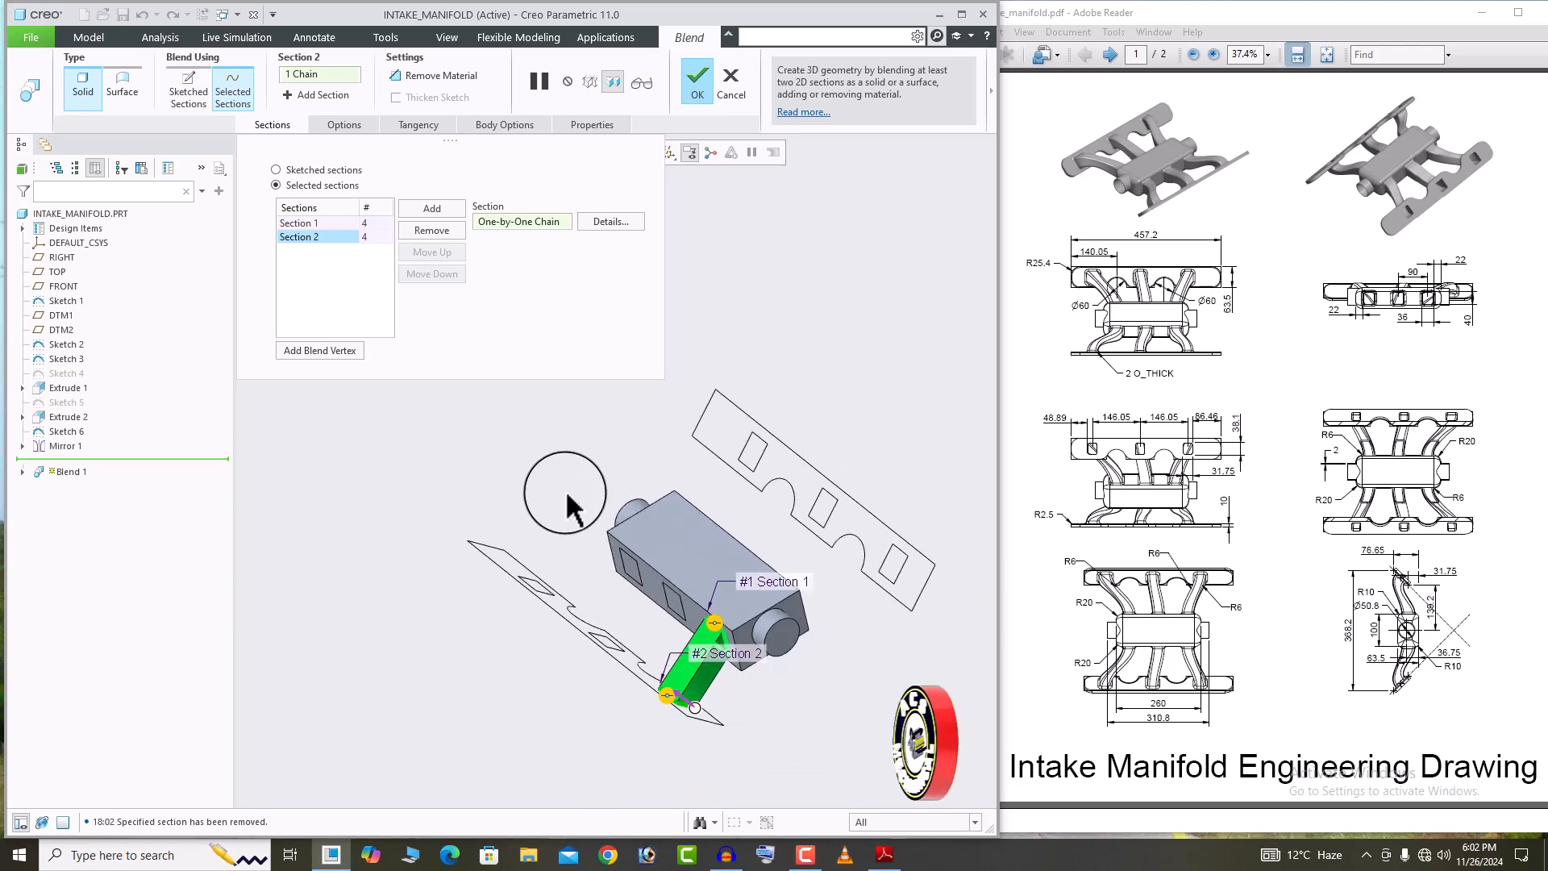
Set the first runner's start and end section conditions to Normal and finish the blend.
{"action": "left_click", "coordinate": [421, 124]}
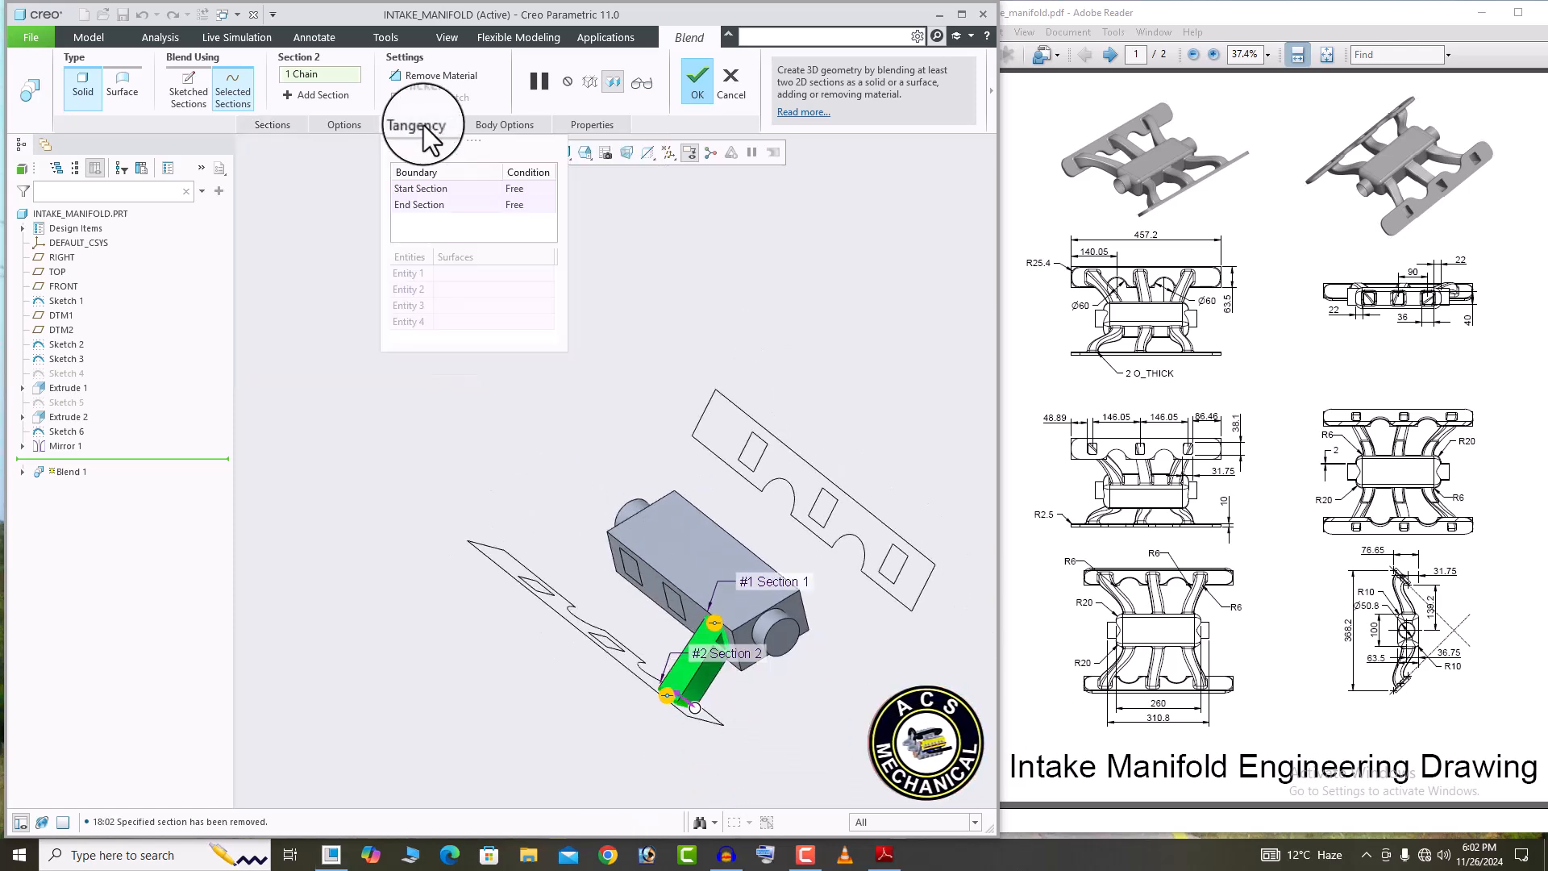
{"action": "left_click", "coordinate": [530, 189]}
{"action": "left_click", "coordinate": [532, 190]}
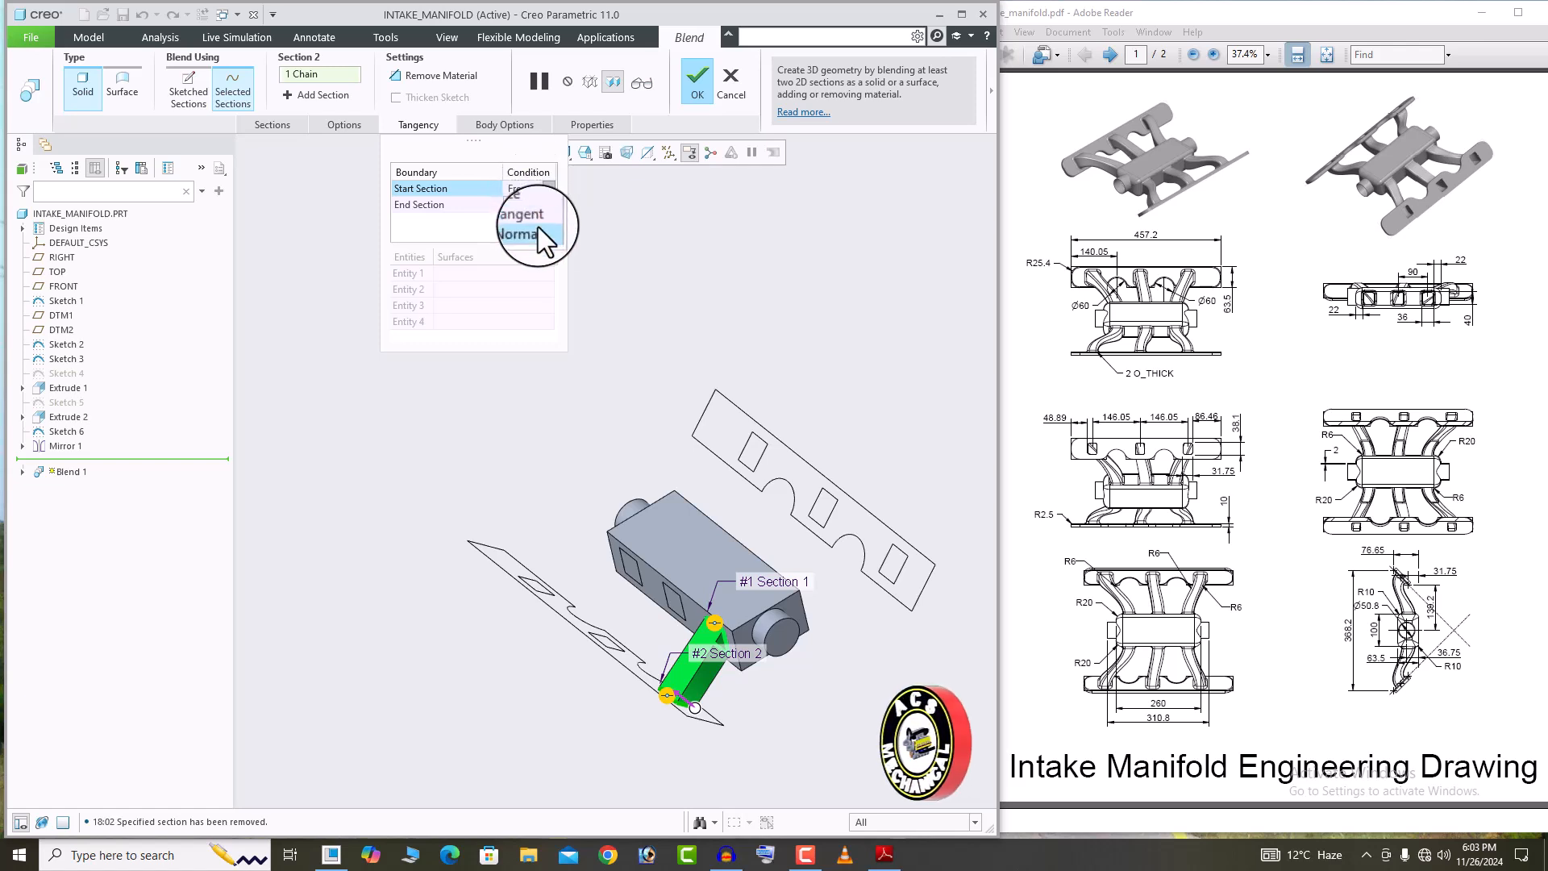
{"action": "left_click", "coordinate": [539, 228]}
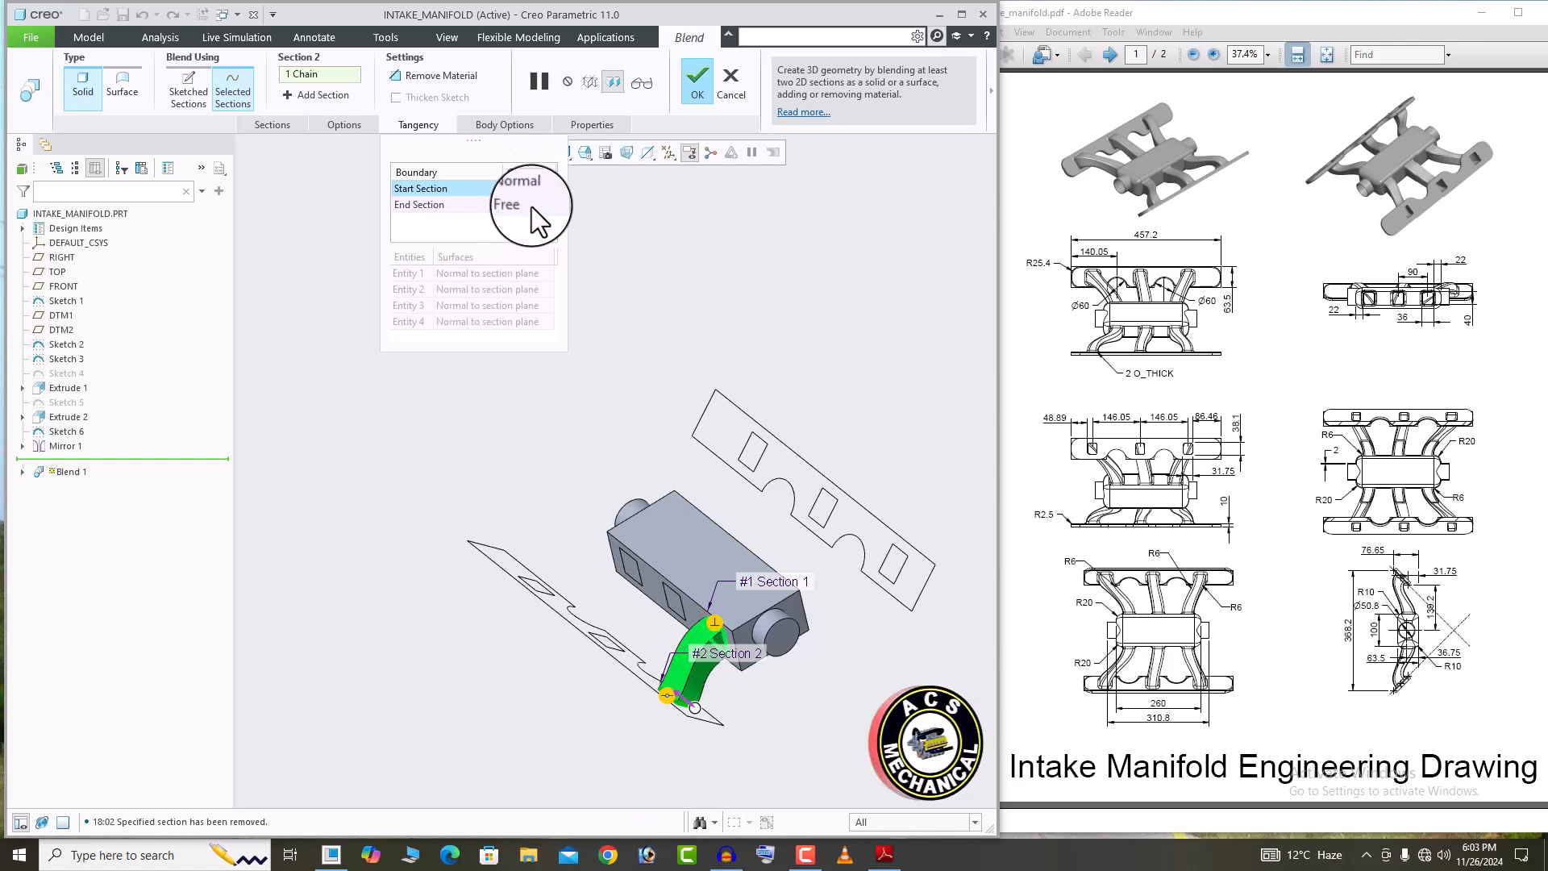
{"action": "left_click", "coordinate": [531, 205]}
{"action": "left_click", "coordinate": [531, 205]}
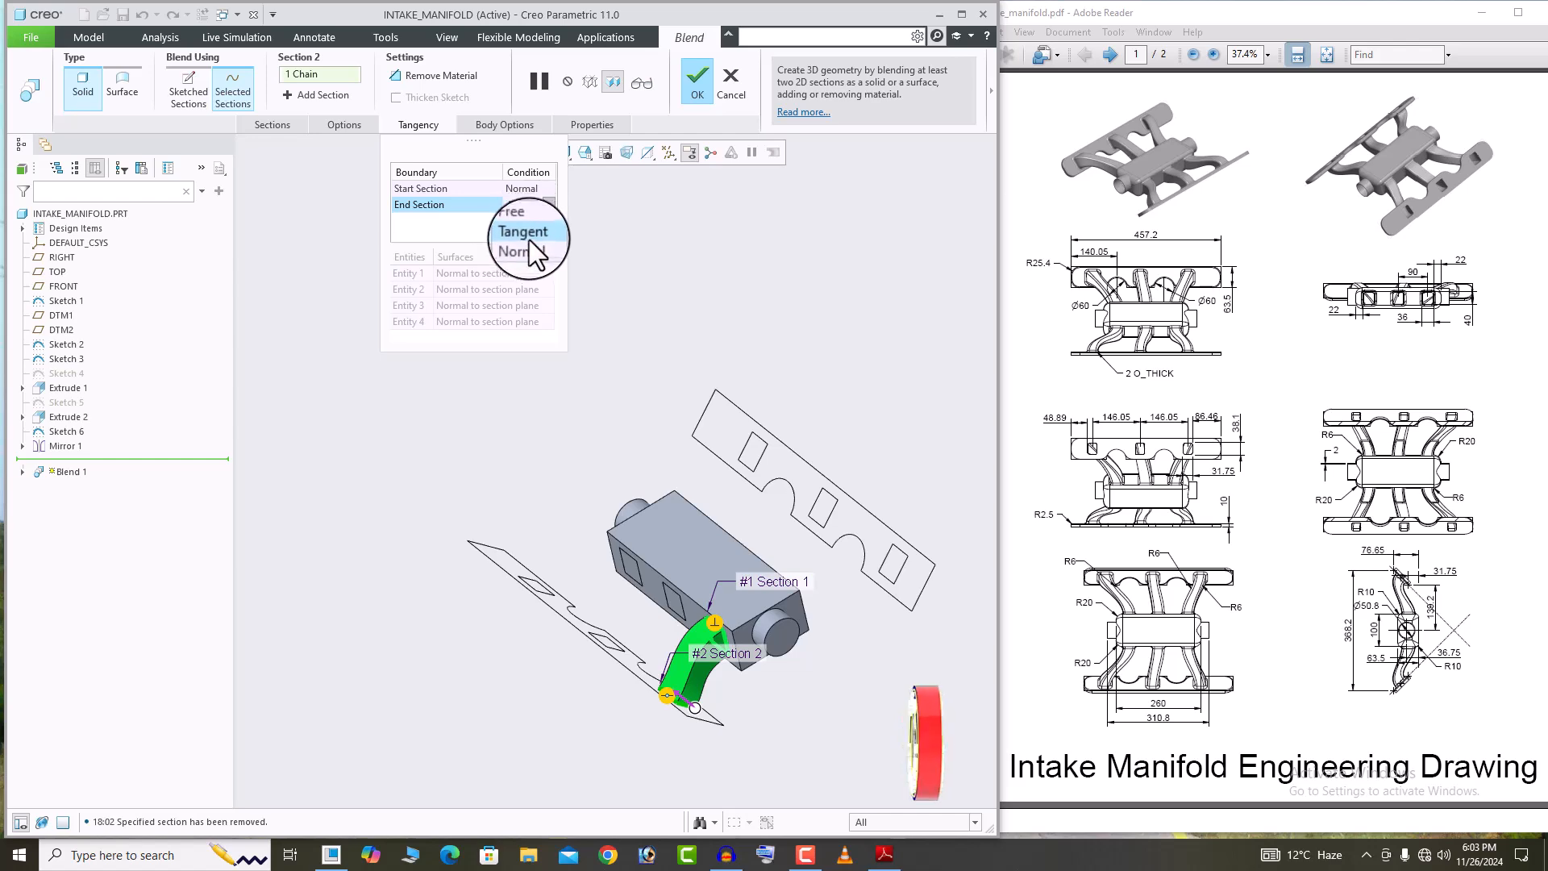
{"action": "left_click", "coordinate": [530, 259]}
{"action": "middle_click_drag", "start_coordinate": [696, 532], "coordinate": [691, 504]}
{"action": "left_click", "coordinate": [698, 80]}
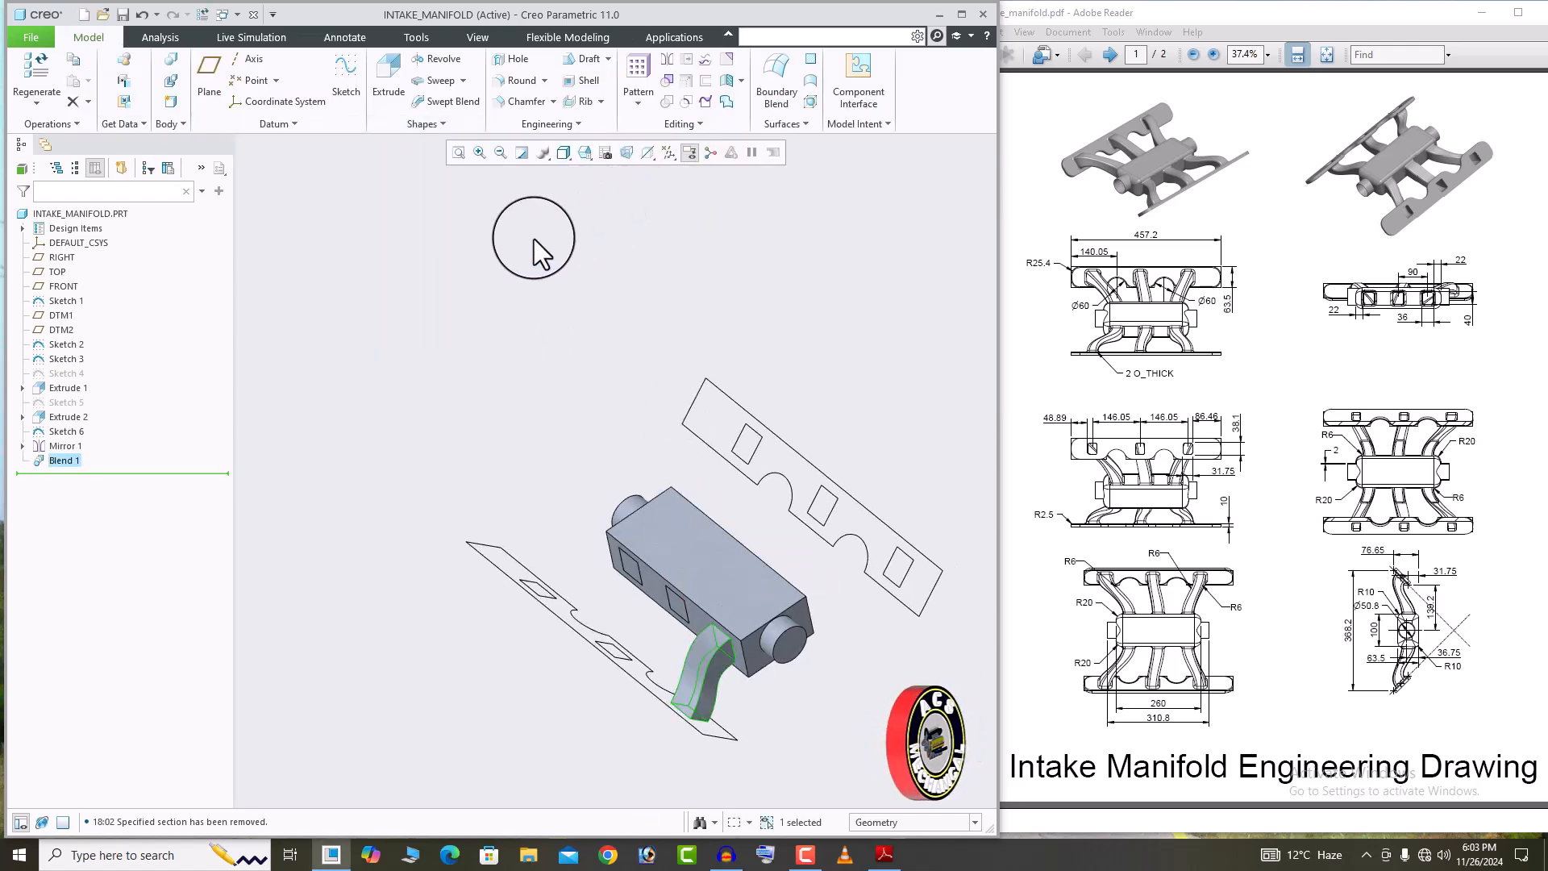
Start a second solid Blend from selected sections, using the block's middle port square and the facing middle square in the flange sketch.
{"action": "left_click", "coordinate": [444, 129]}
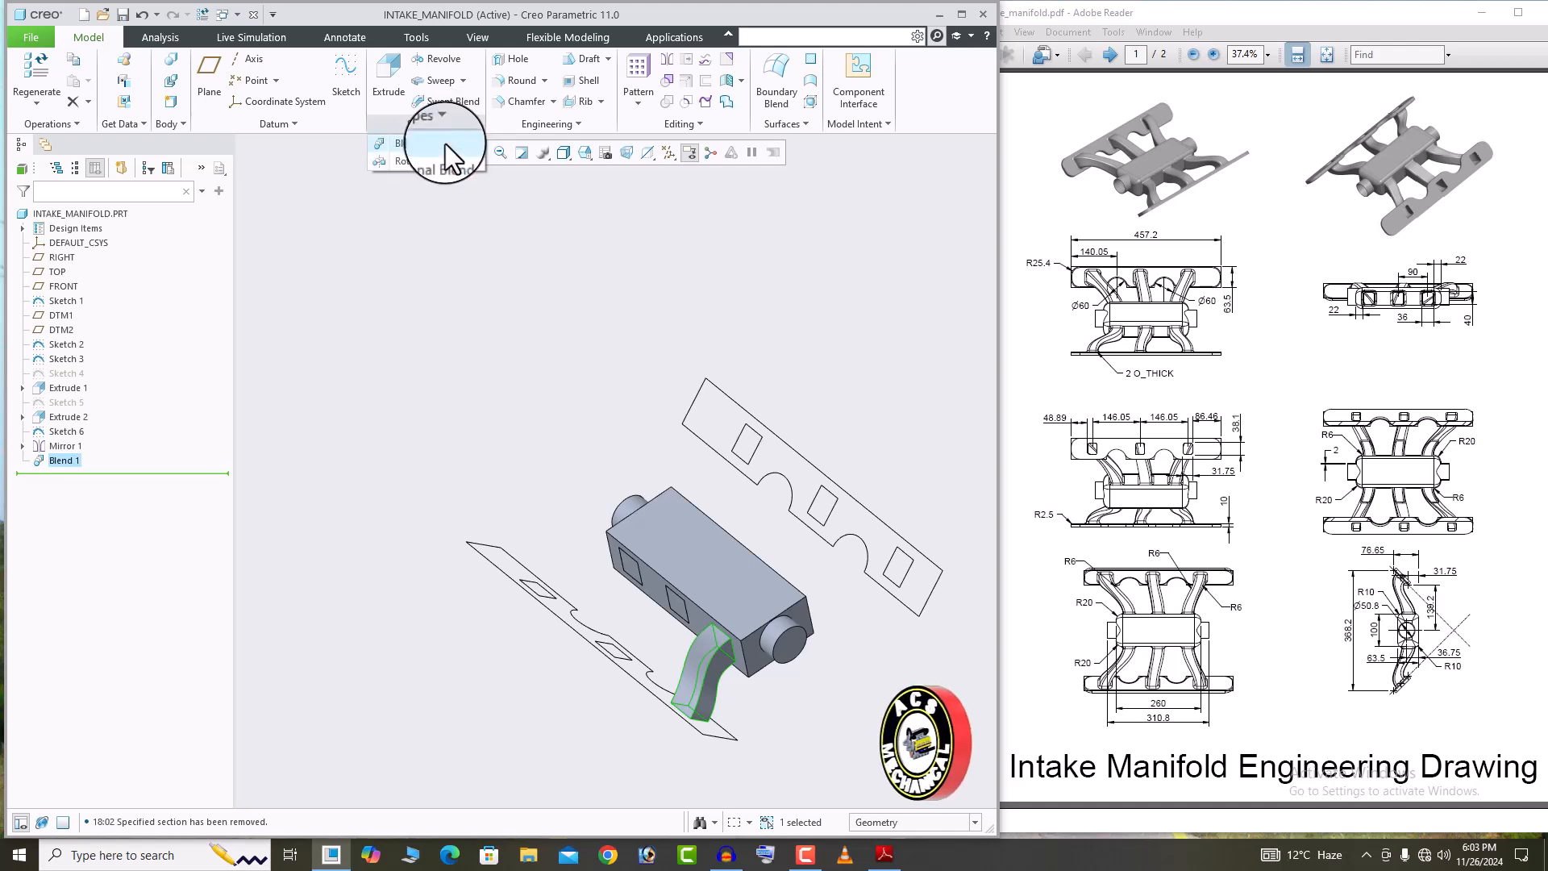
{"action": "left_click", "coordinate": [445, 144]}
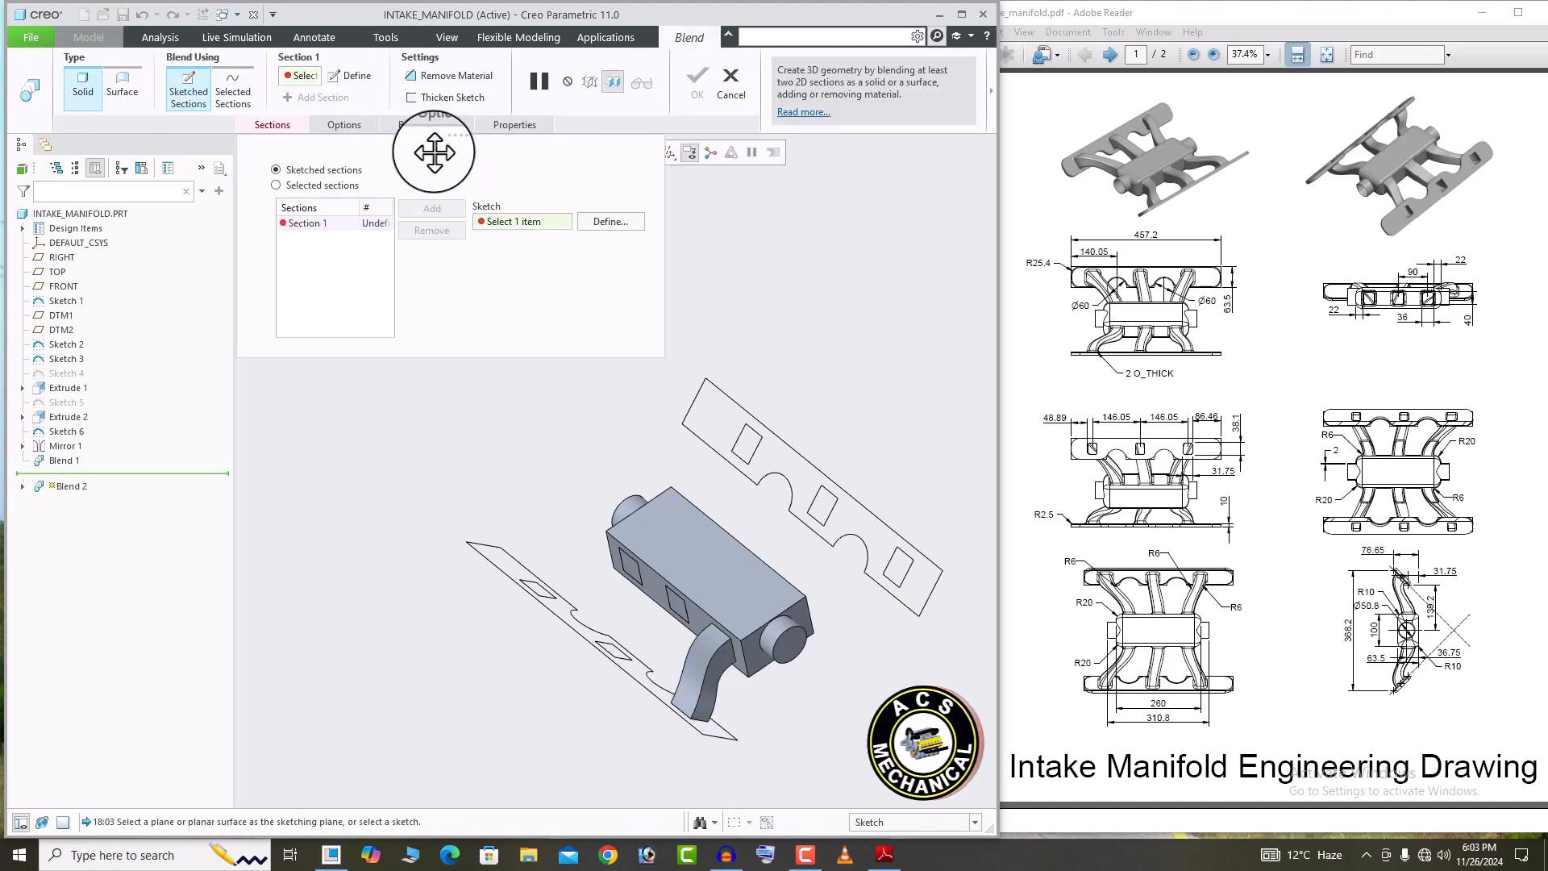
{"action": "left_click", "coordinate": [276, 185]}
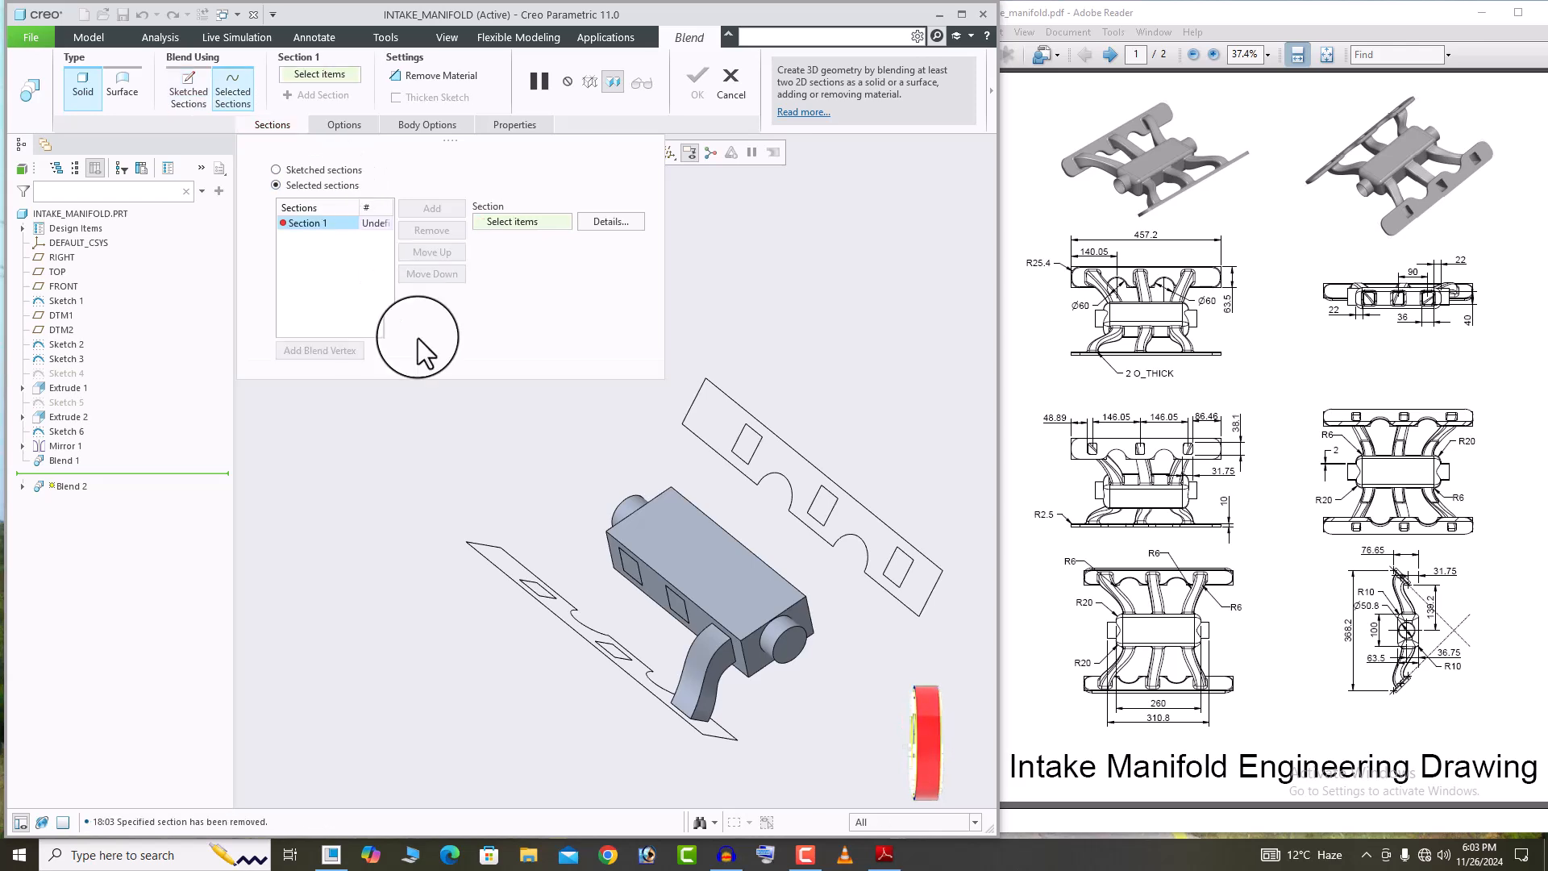
{"action": "scroll", "coordinate": [667, 621], "scroll_direction": "up", "scroll_amount": 4}
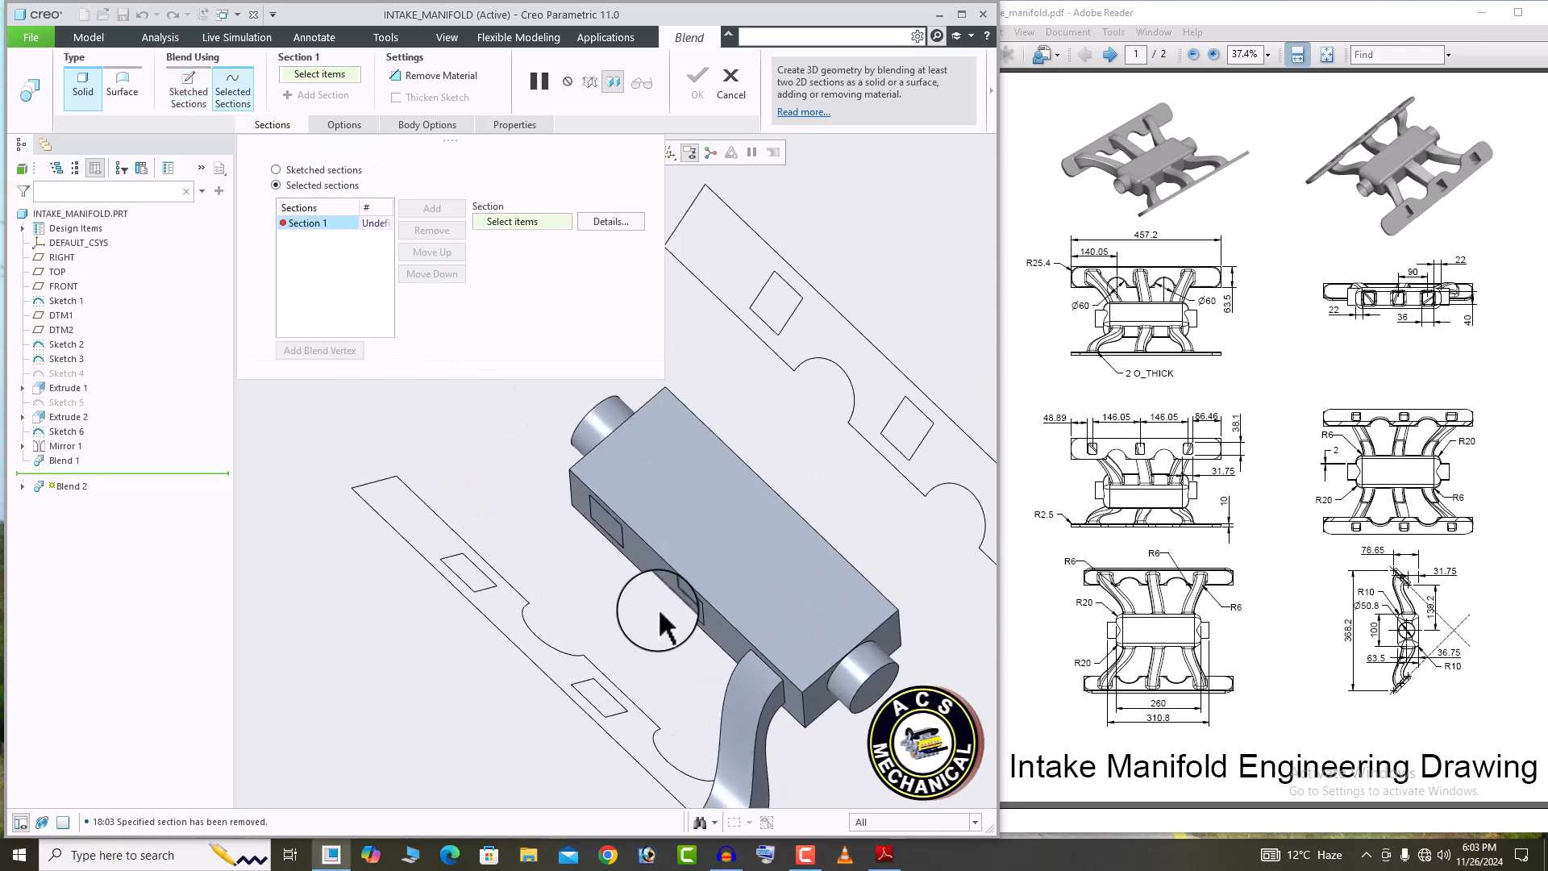
{"action": "left_click", "coordinate": [673, 597]}
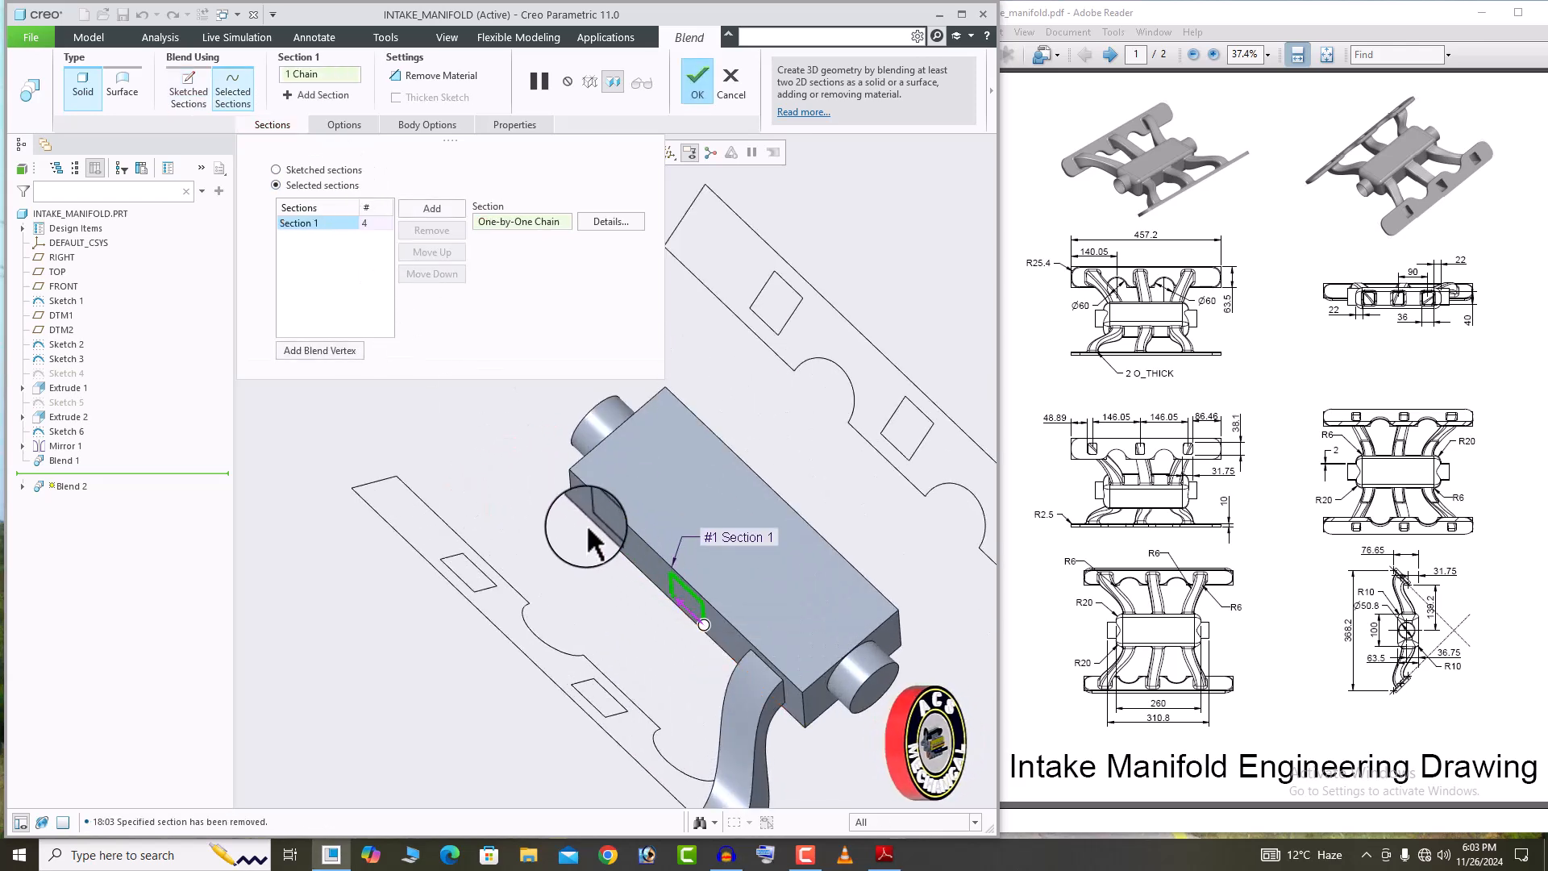
{"action": "left_click", "coordinate": [432, 211]}
{"action": "middle_click_drag", "start_coordinate": [489, 431], "coordinate": [487, 412]}
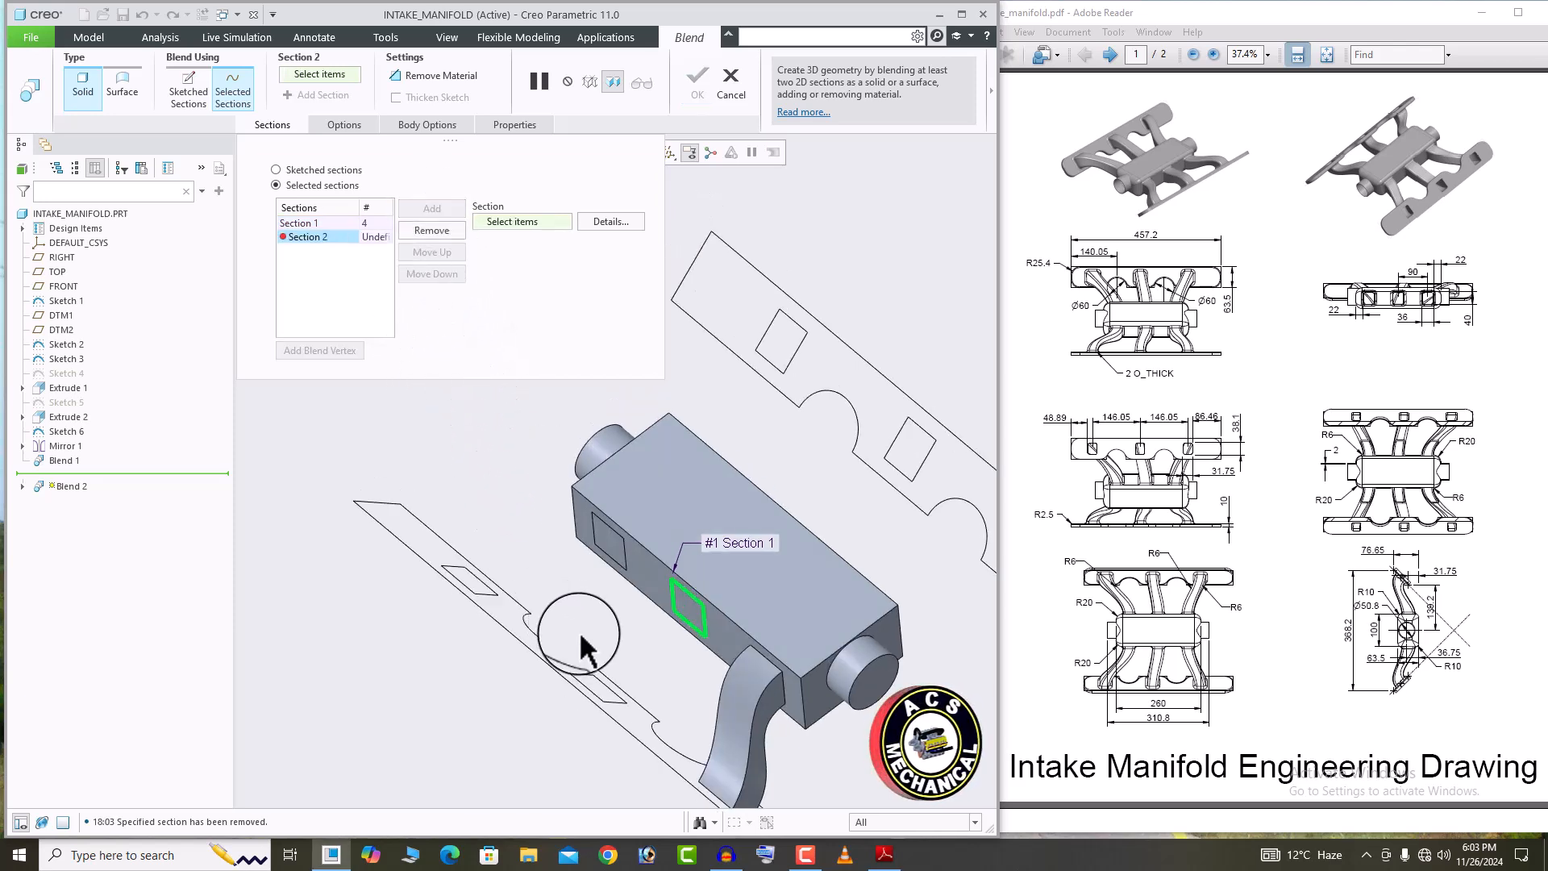
{"action": "left_click", "coordinate": [610, 714]}
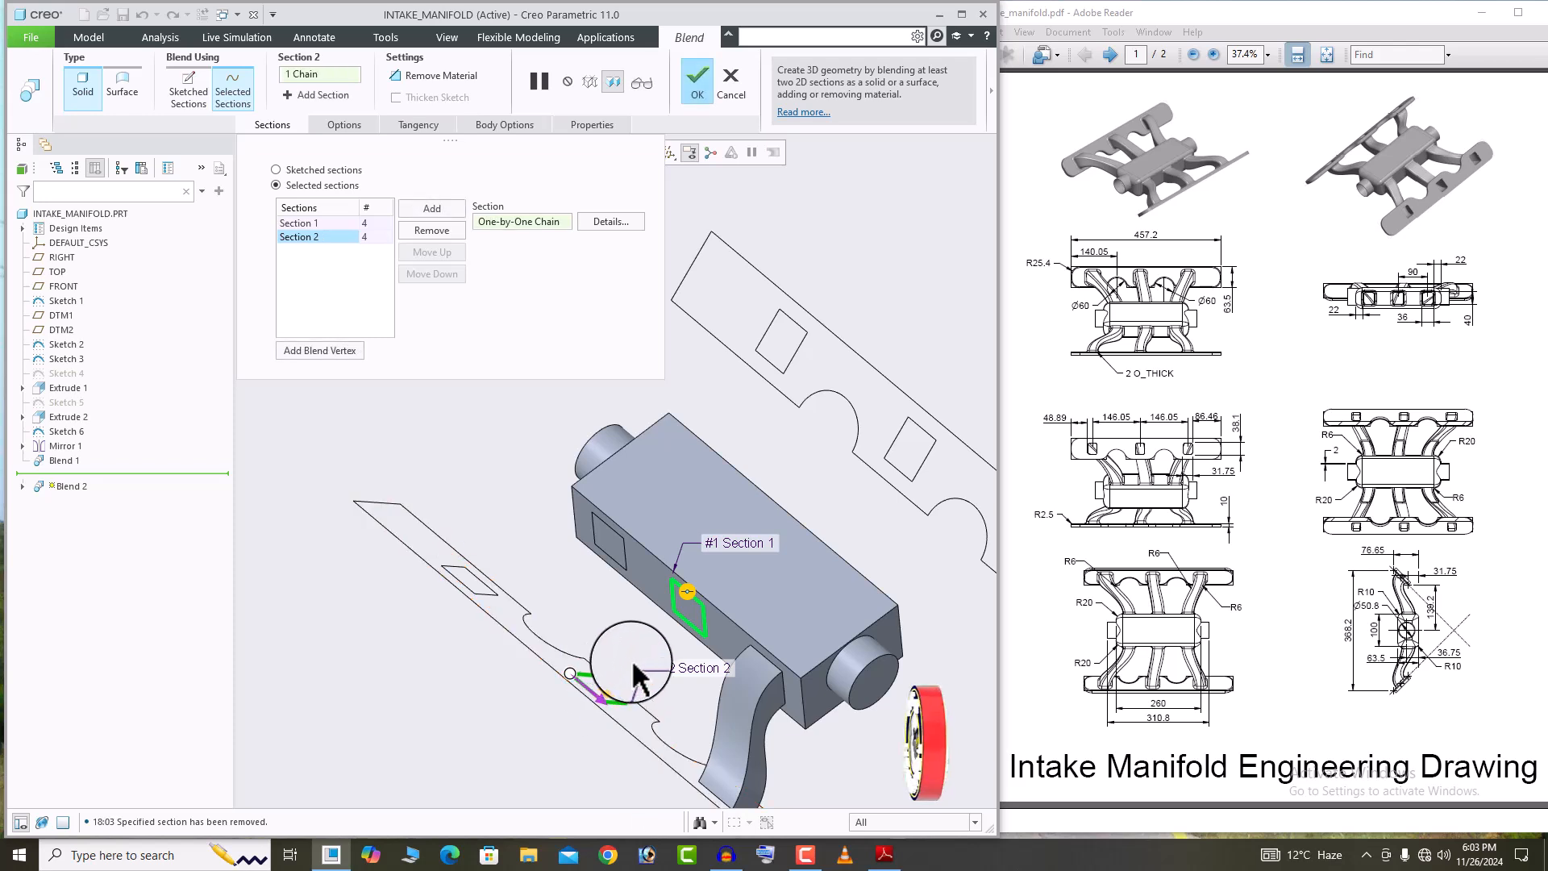
Shift the middle runner's Section 2 start point to the corner matching Section 1 so the blend runs straight.
{"action": "mouse_move", "coordinate": [622, 637]}
{"action": "middle_mouse_down"}
{"action": "mouse_move", "coordinate": [632, 660]}
{"action": "mouse_move", "coordinate": [574, 694]}
{"action": "middle_mouse_up"}
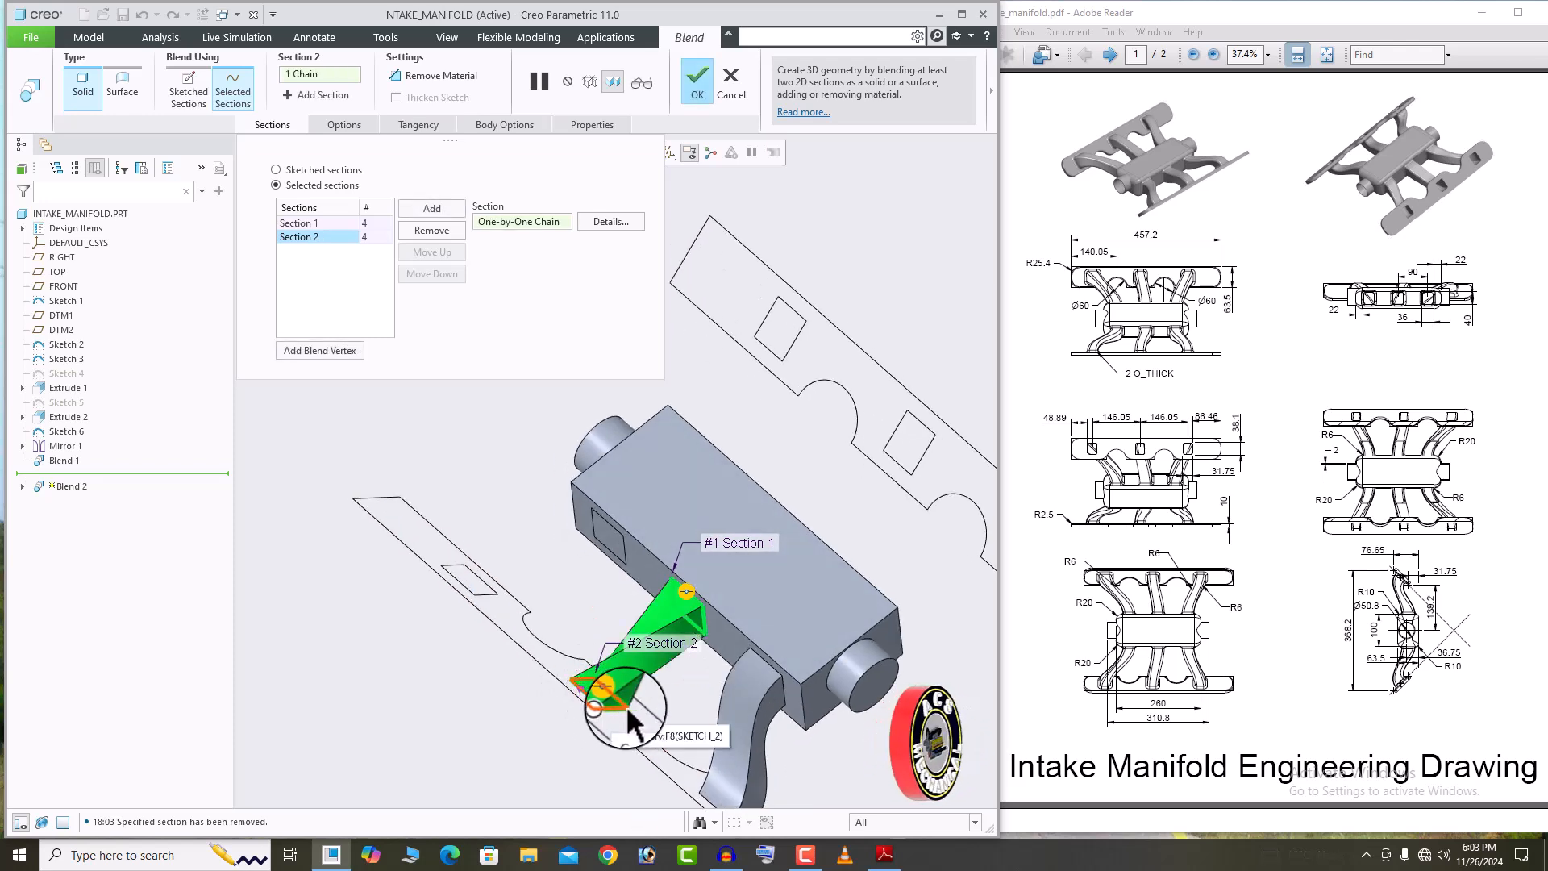
{"action": "scroll", "coordinate": [609, 718], "scroll_direction": "down", "scroll_amount": 4}
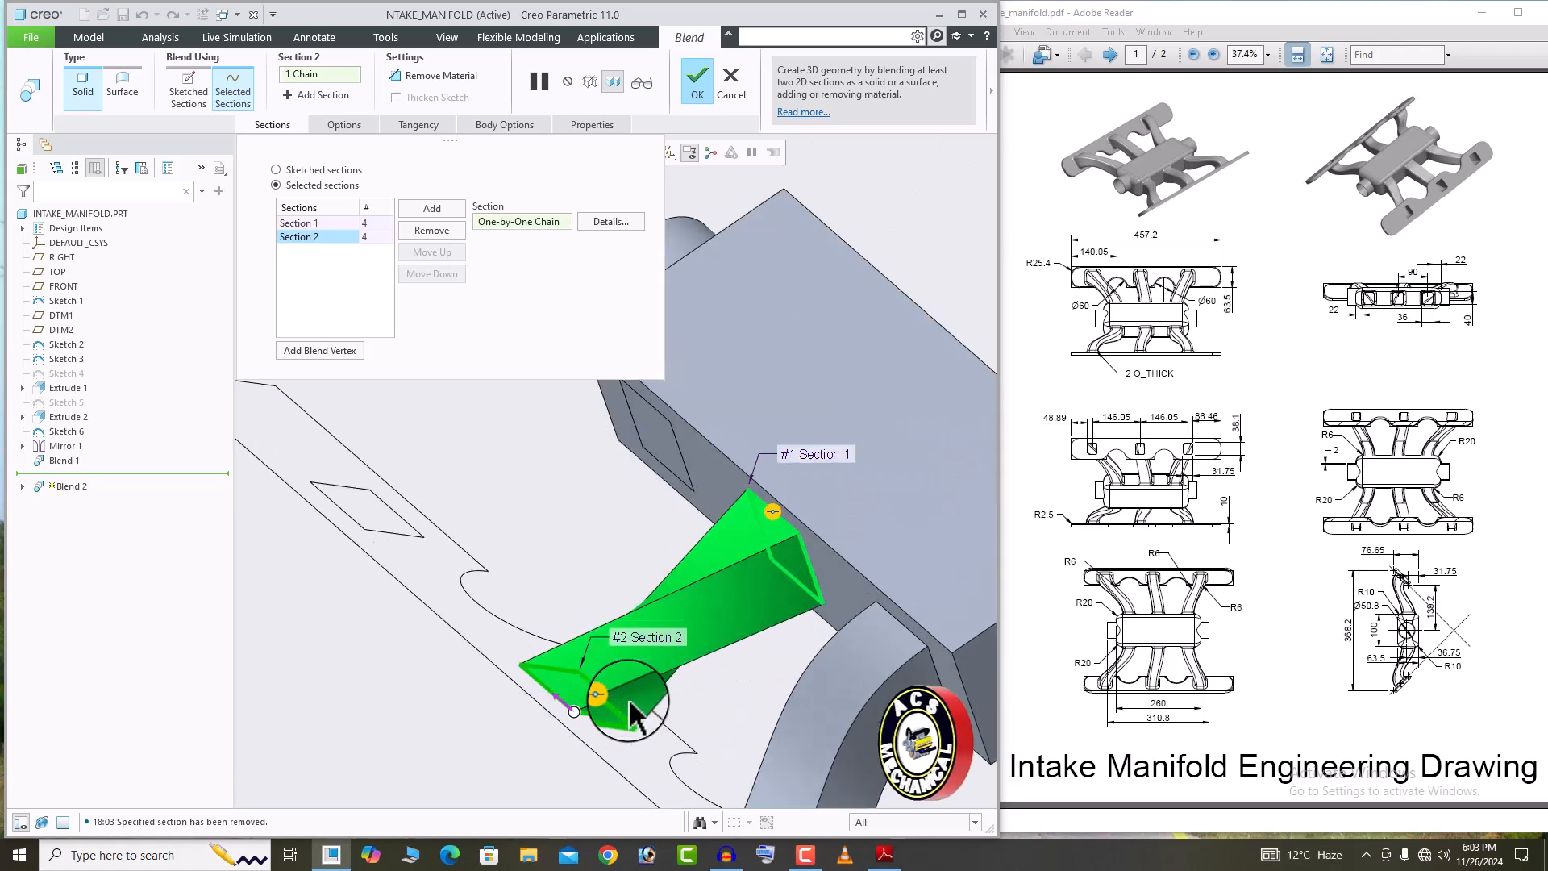
{"action": "left_click_drag", "start_coordinate": [579, 717], "coordinate": [644, 712]}
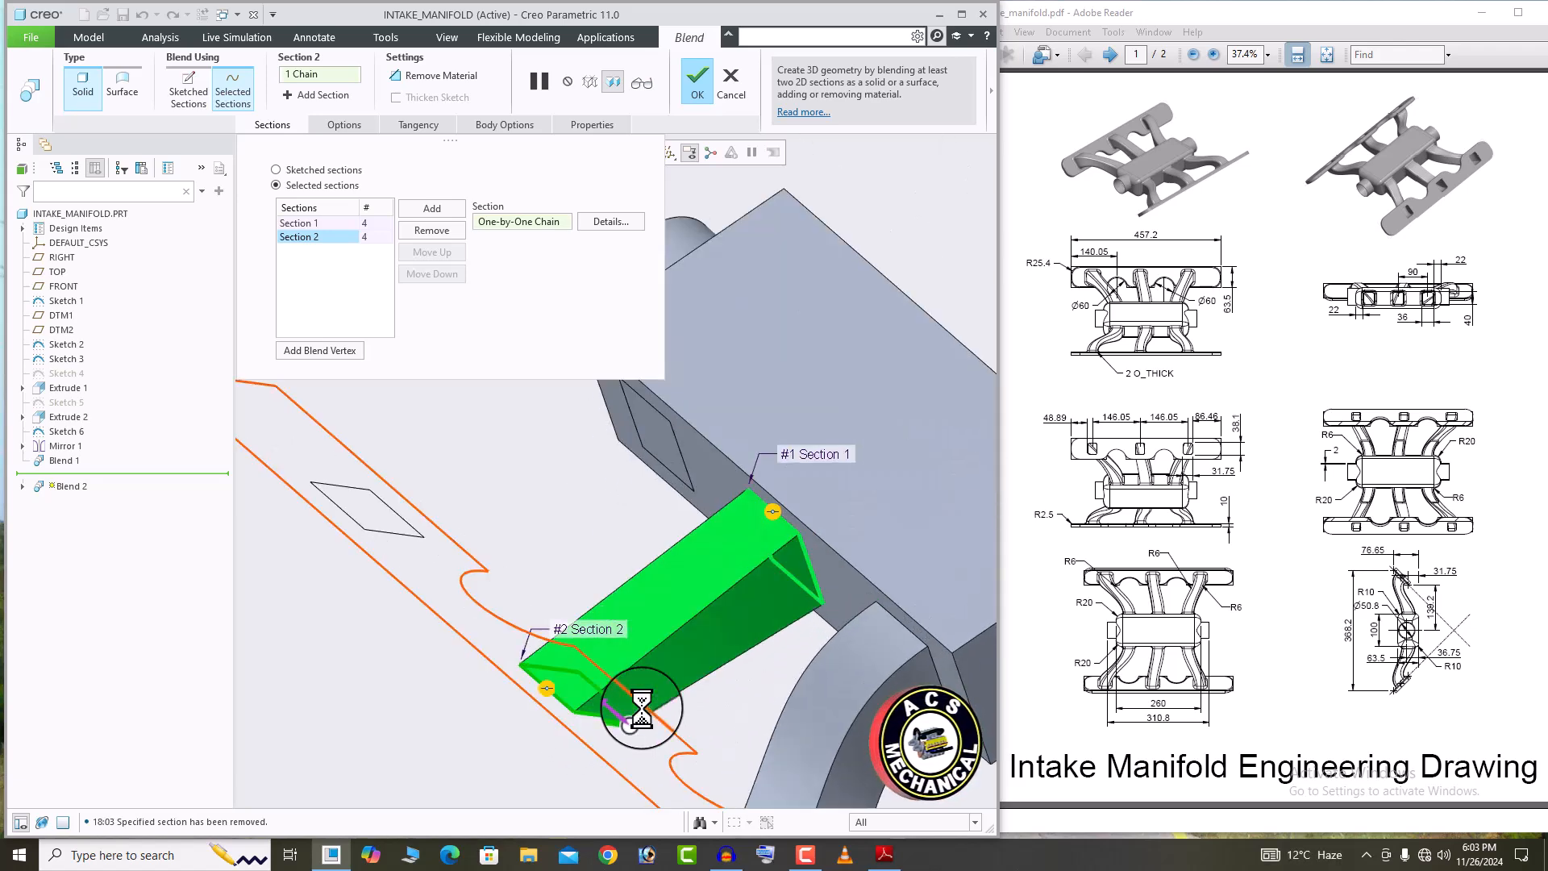
{"action": "middle_click_drag", "start_coordinate": [718, 699], "coordinate": [622, 632]}
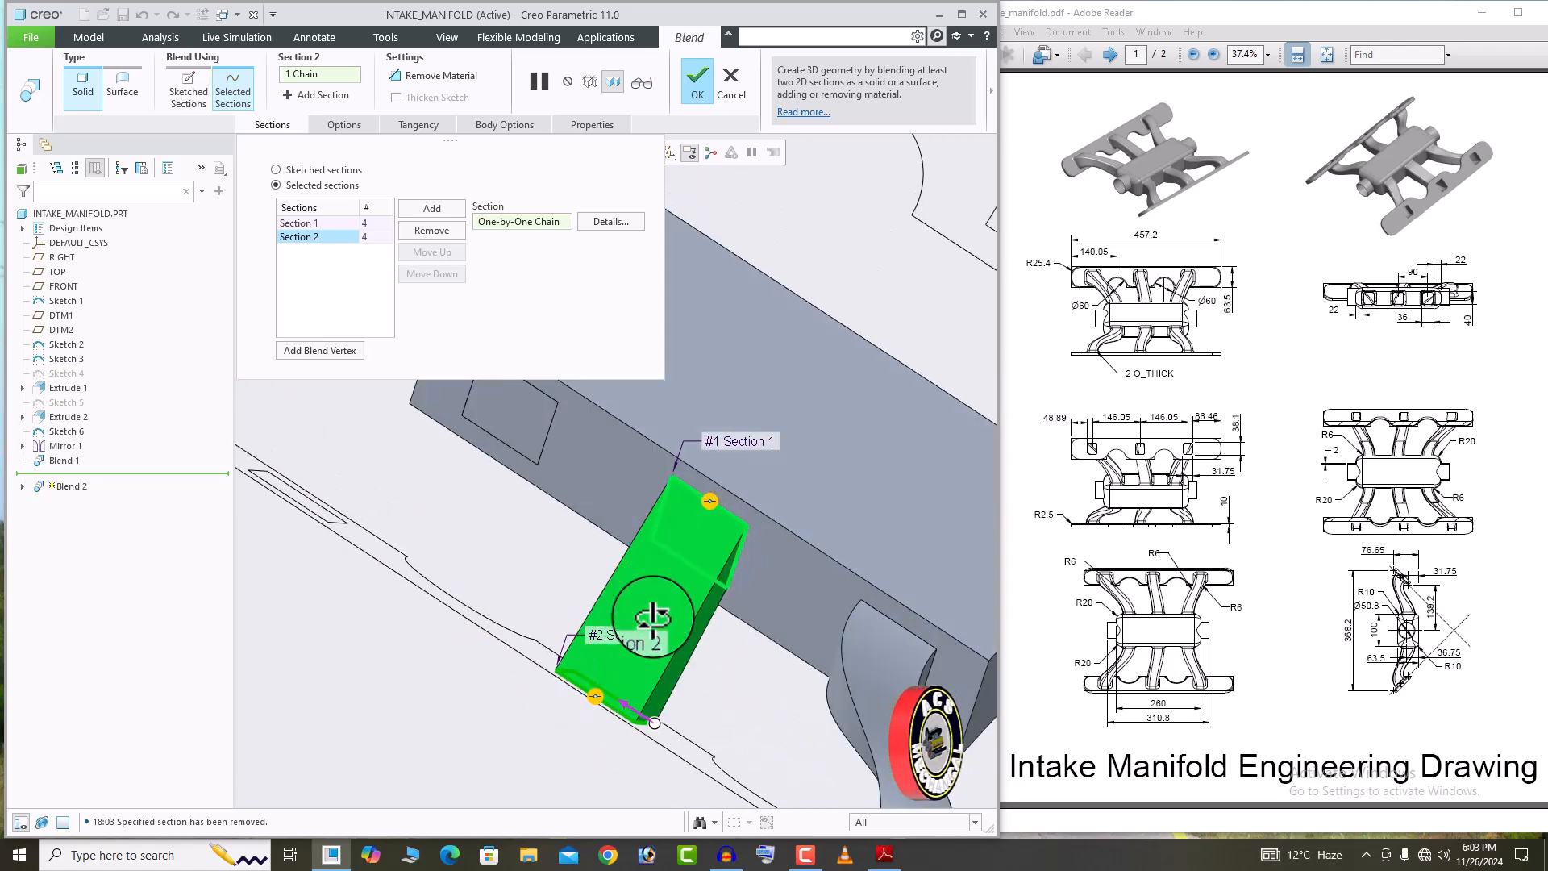
Apply the Normal condition to both end sections of the middle runner and complete its blend.
{"action": "left_click", "coordinate": [414, 126]}
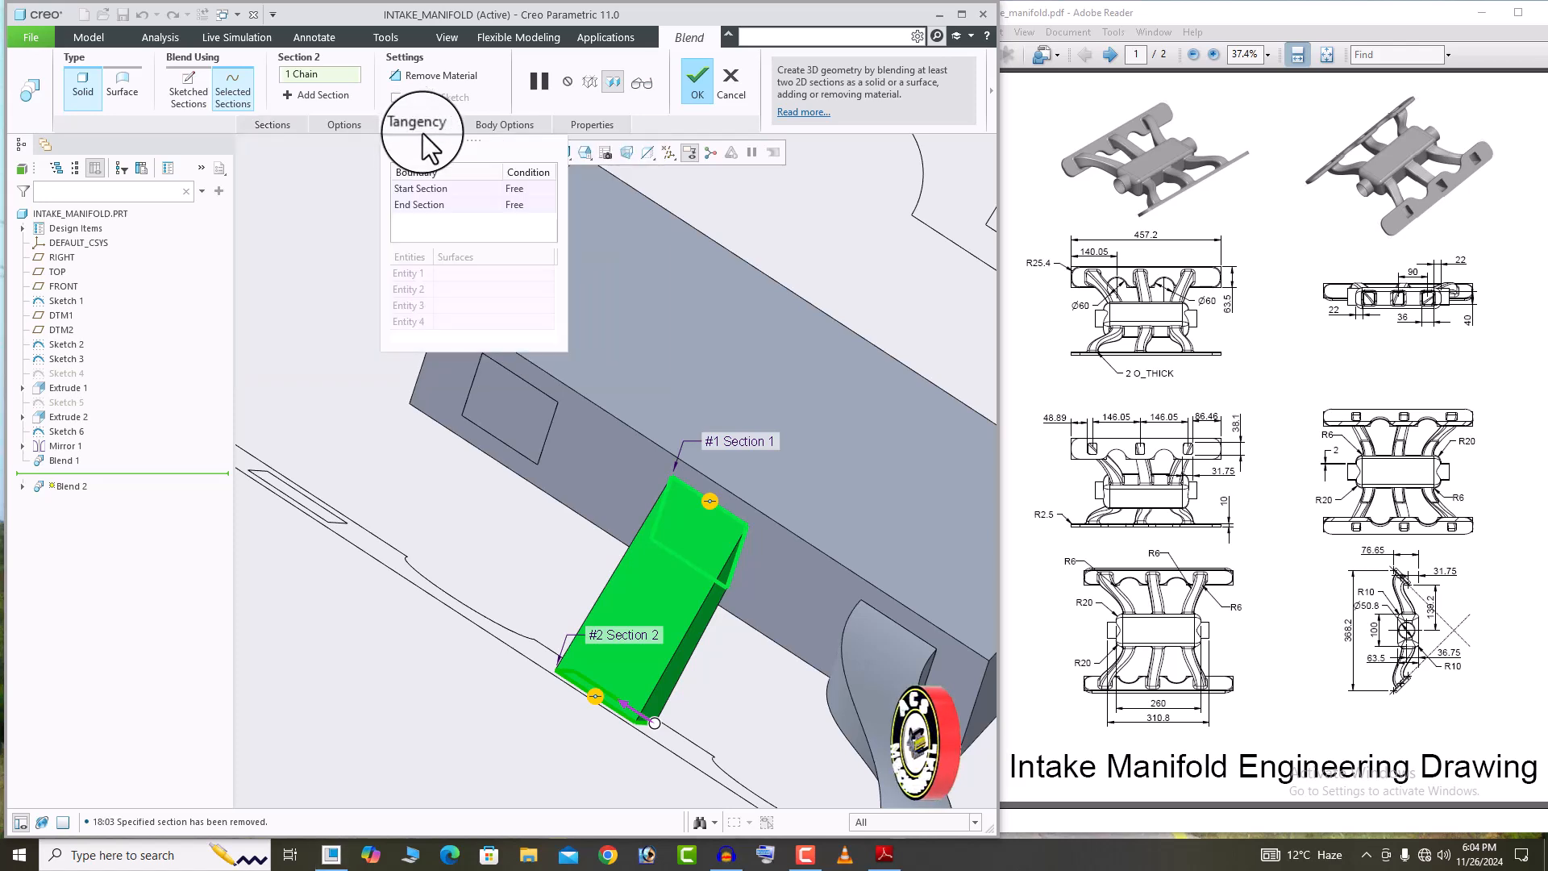
{"action": "left_click", "coordinate": [532, 187]}
{"action": "left_click", "coordinate": [536, 231]}
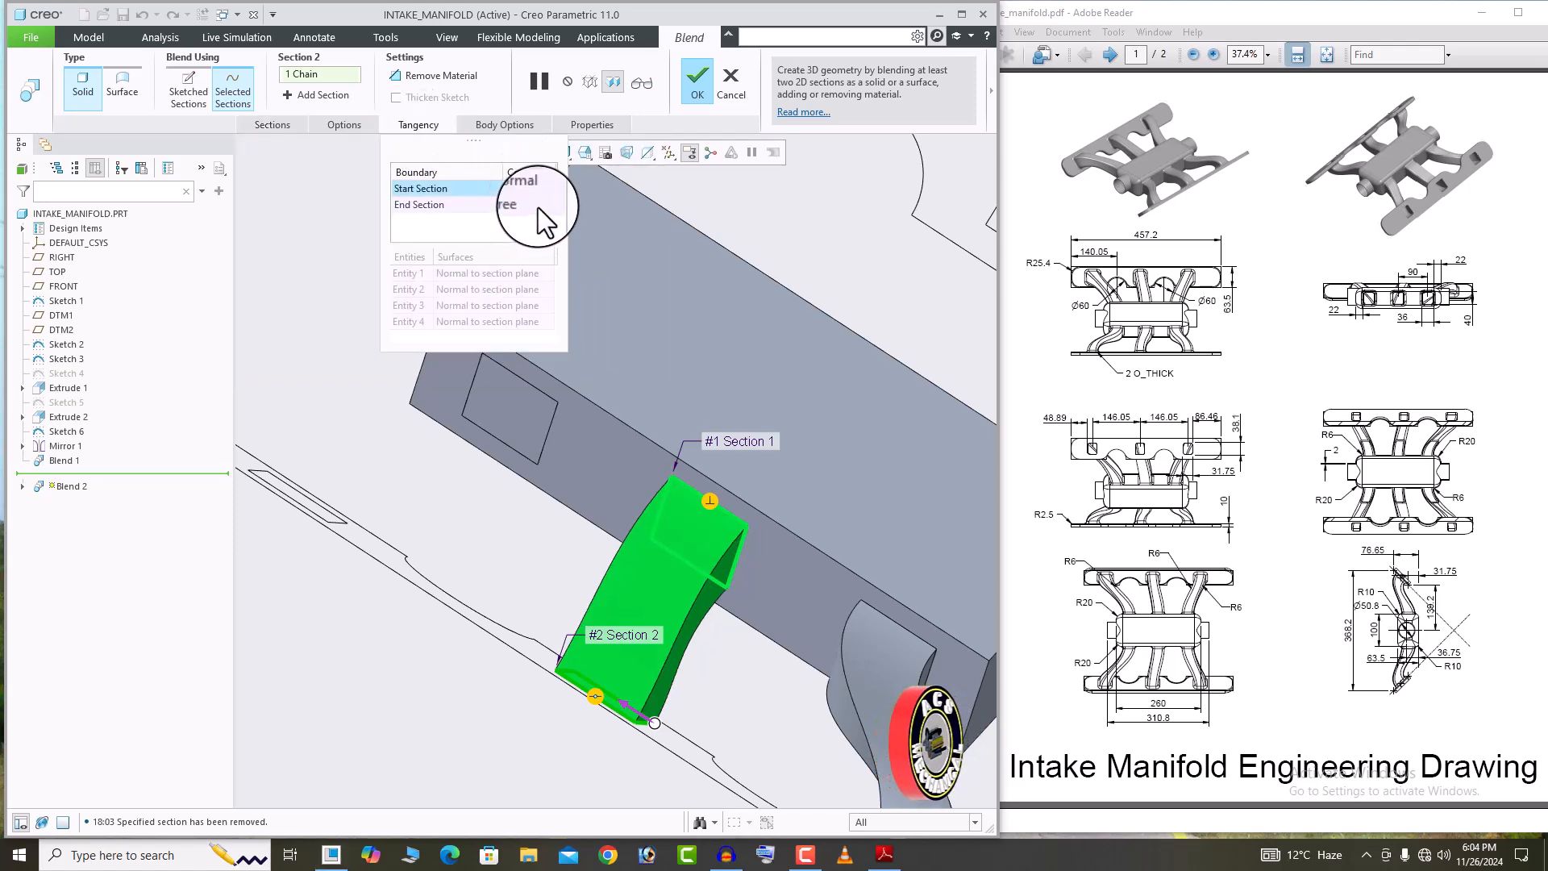
{"action": "left_click", "coordinate": [539, 207]}
{"action": "left_click", "coordinate": [536, 244]}
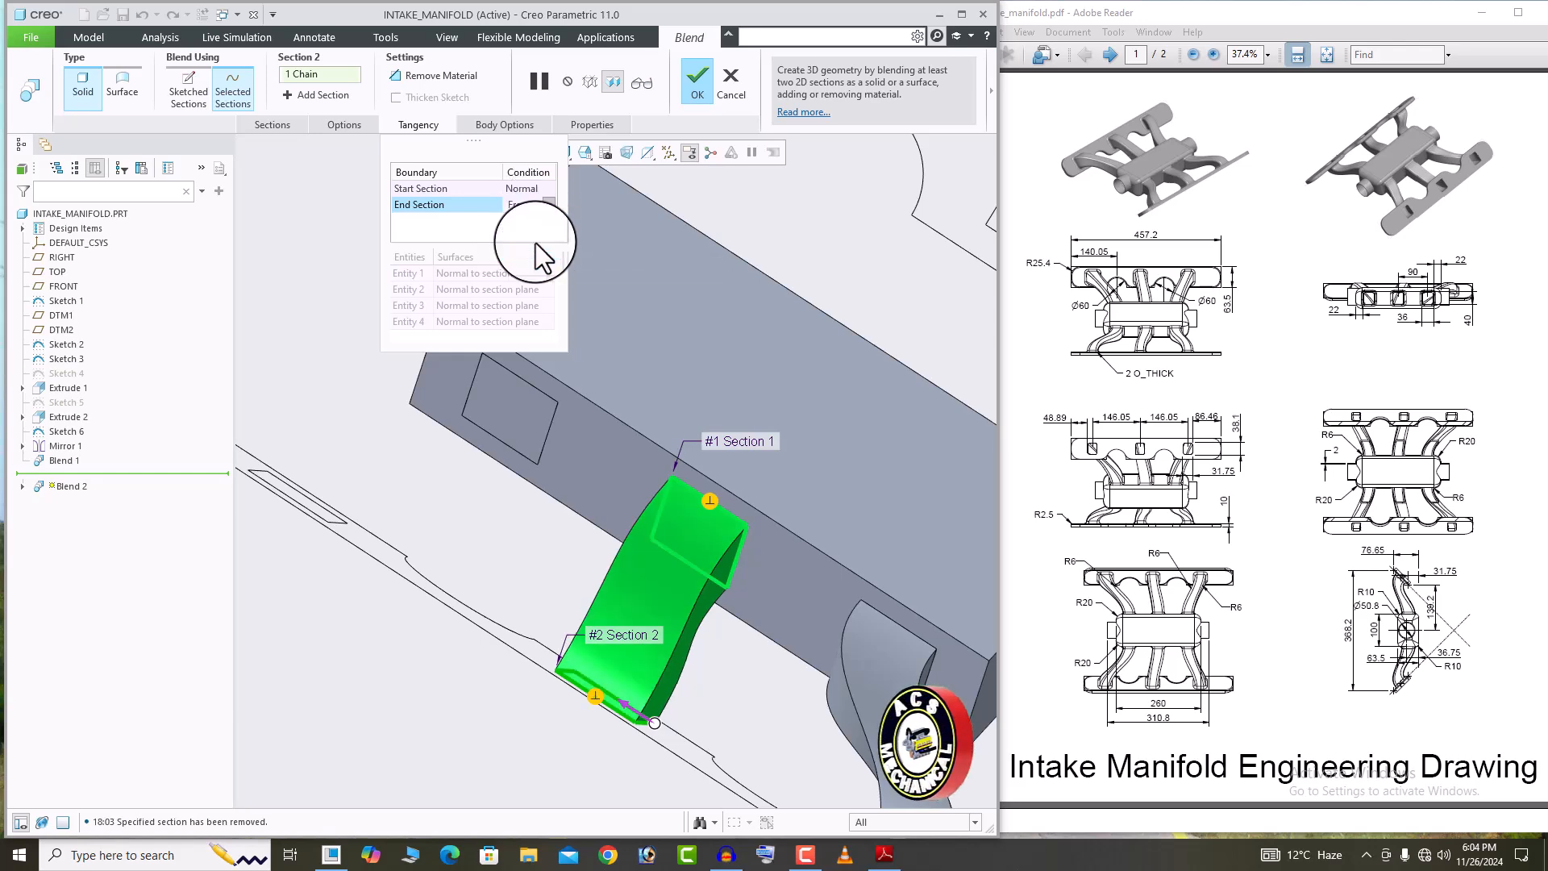
{"action": "middle_click_drag", "start_coordinate": [604, 422], "coordinate": [546, 438]}
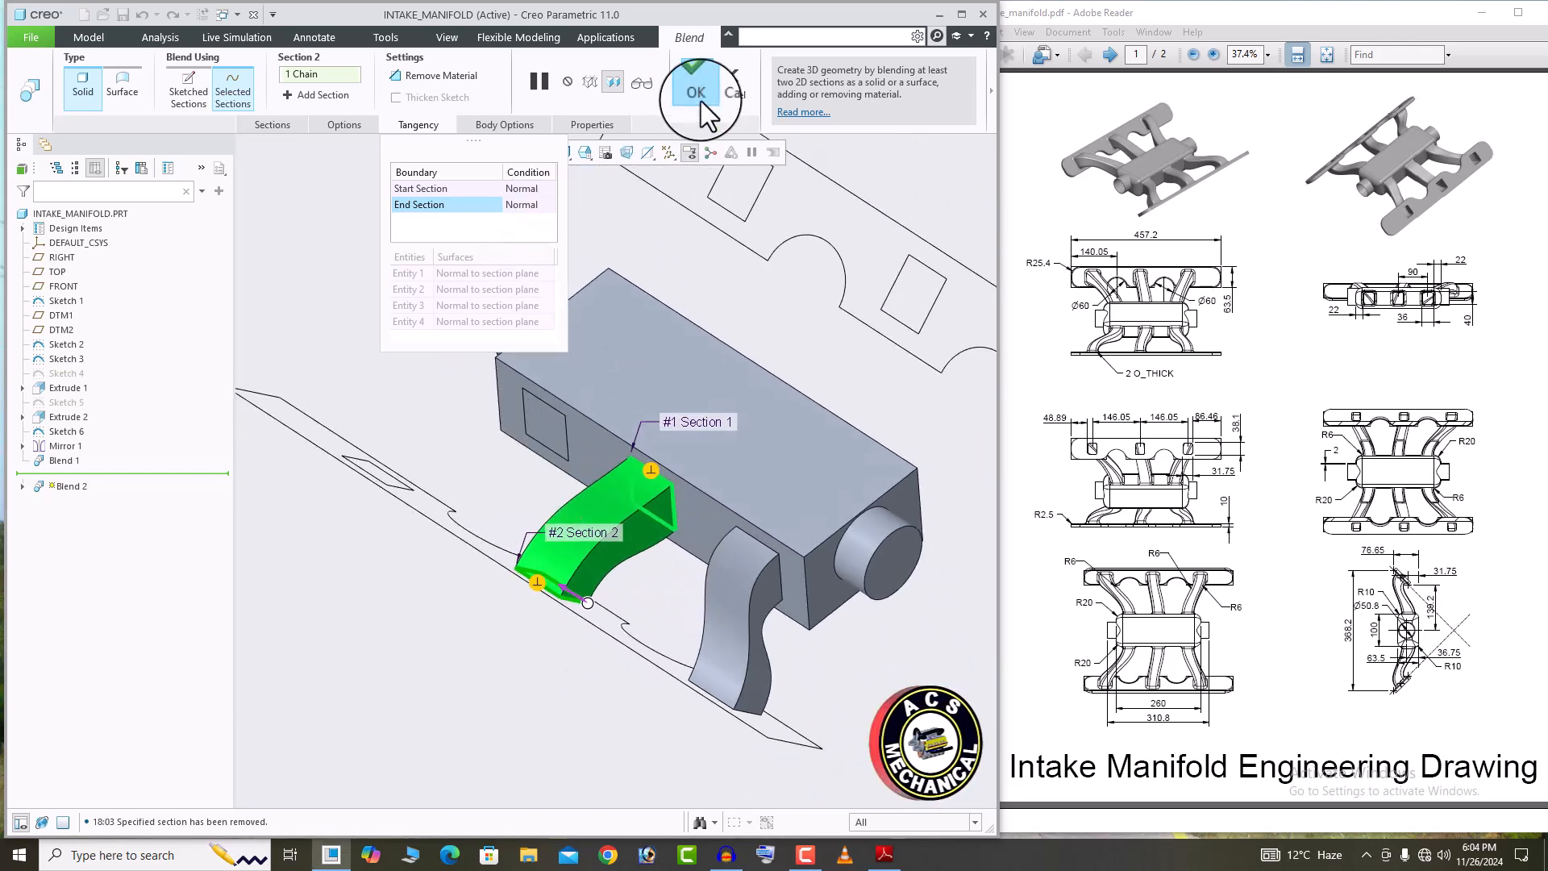
{"action": "left_click", "coordinate": [708, 79]}
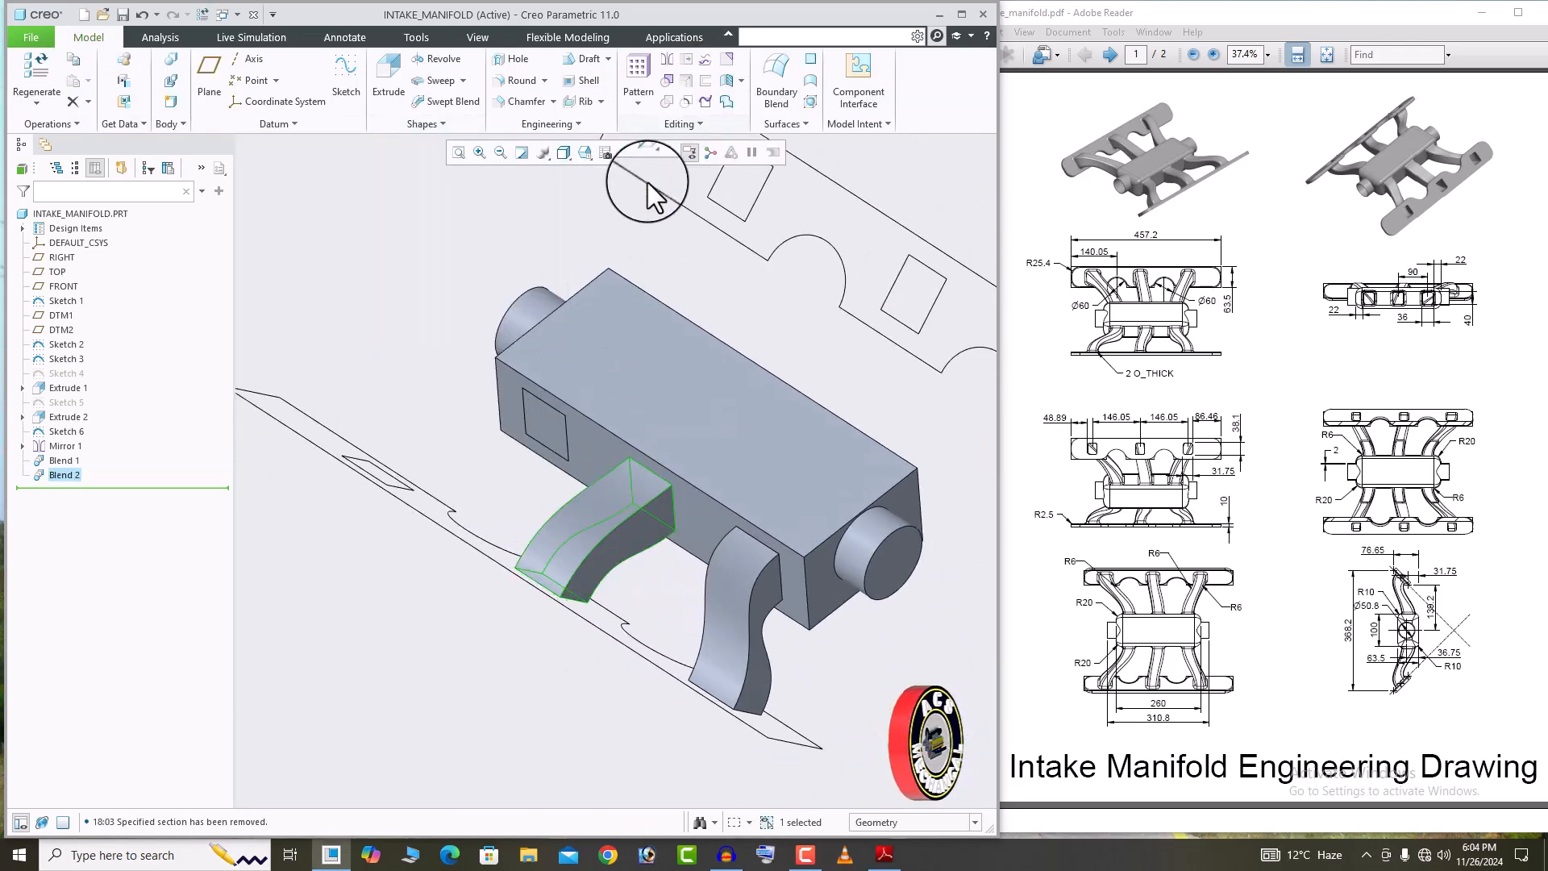
Start a third solid Blend from selected sections, using the block's remaining end port square on this side and the facing end square in the flange sketch.
{"action": "left_click", "coordinate": [452, 124]}
{"action": "left_click", "coordinate": [438, 145]}
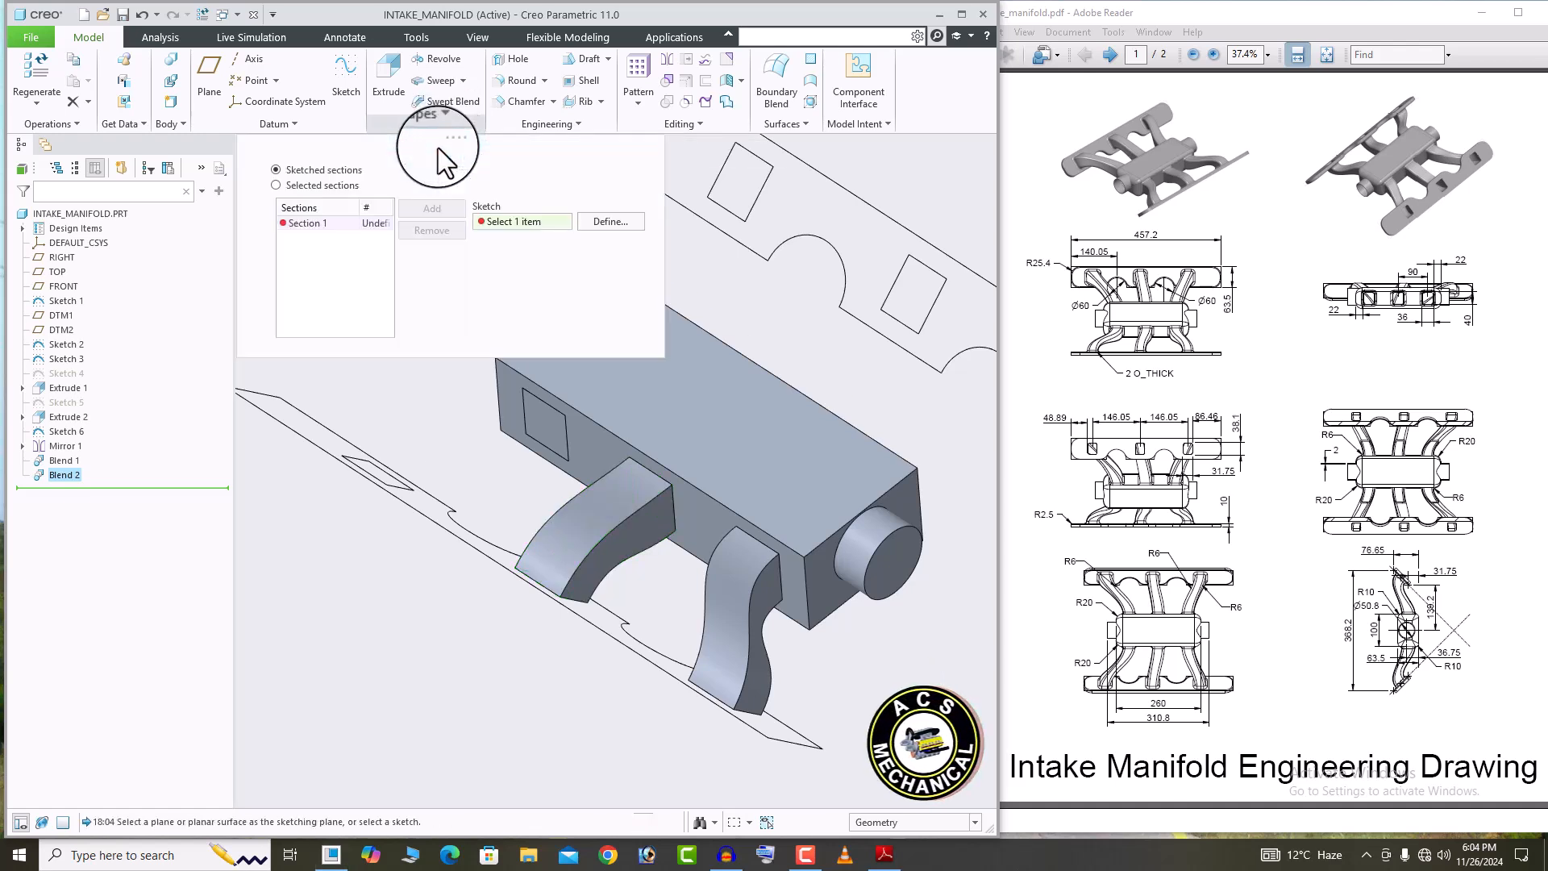
{"action": "left_click", "coordinate": [313, 187]}
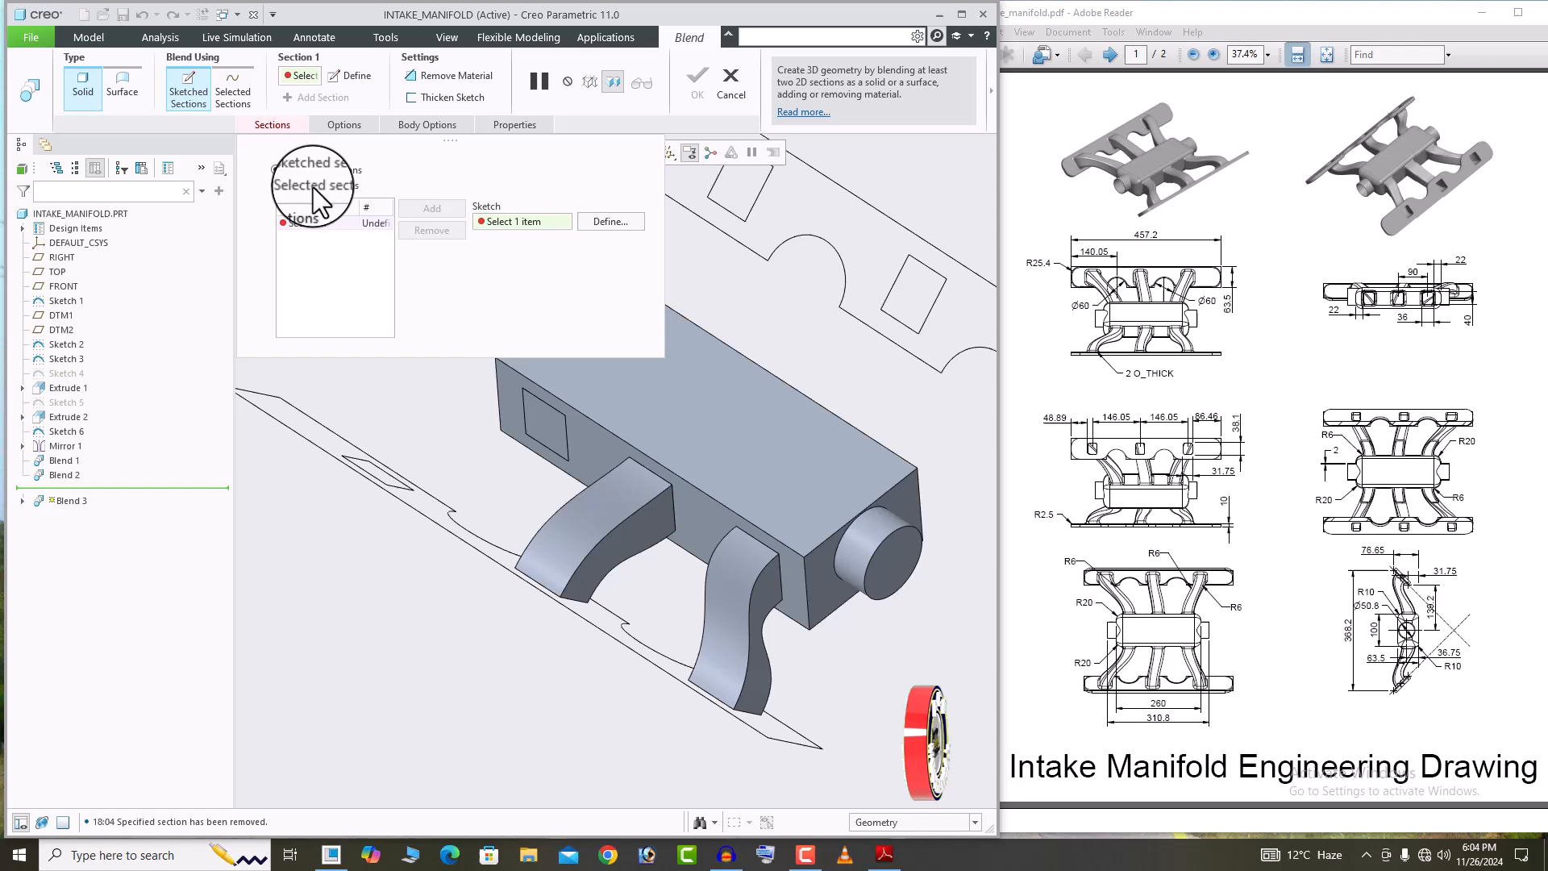
{"action": "left_click", "coordinate": [522, 417]}
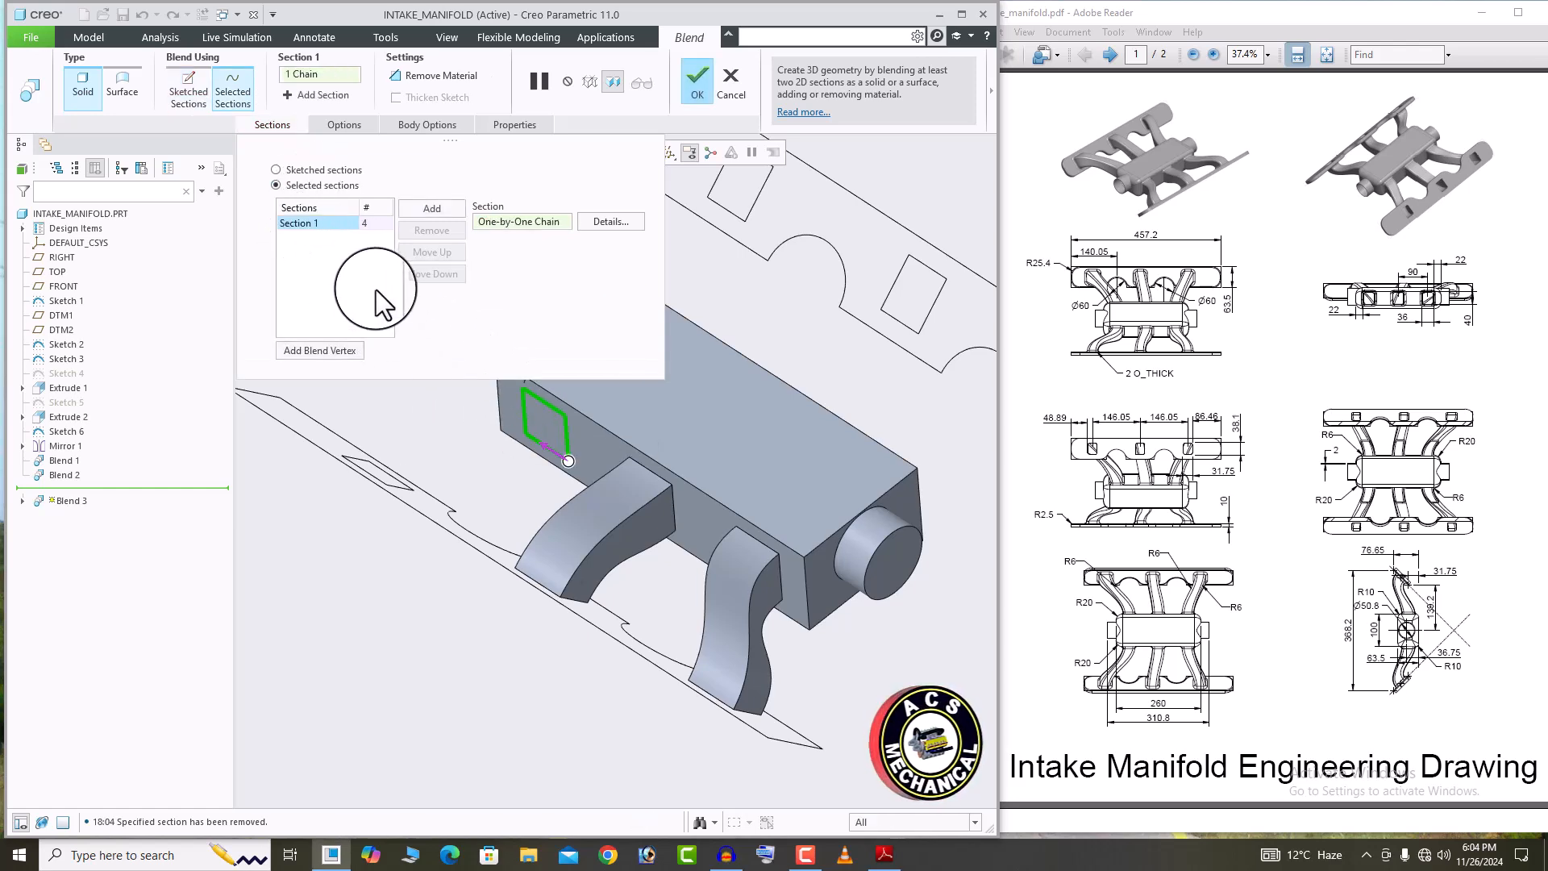
{"action": "left_click", "coordinate": [434, 211]}
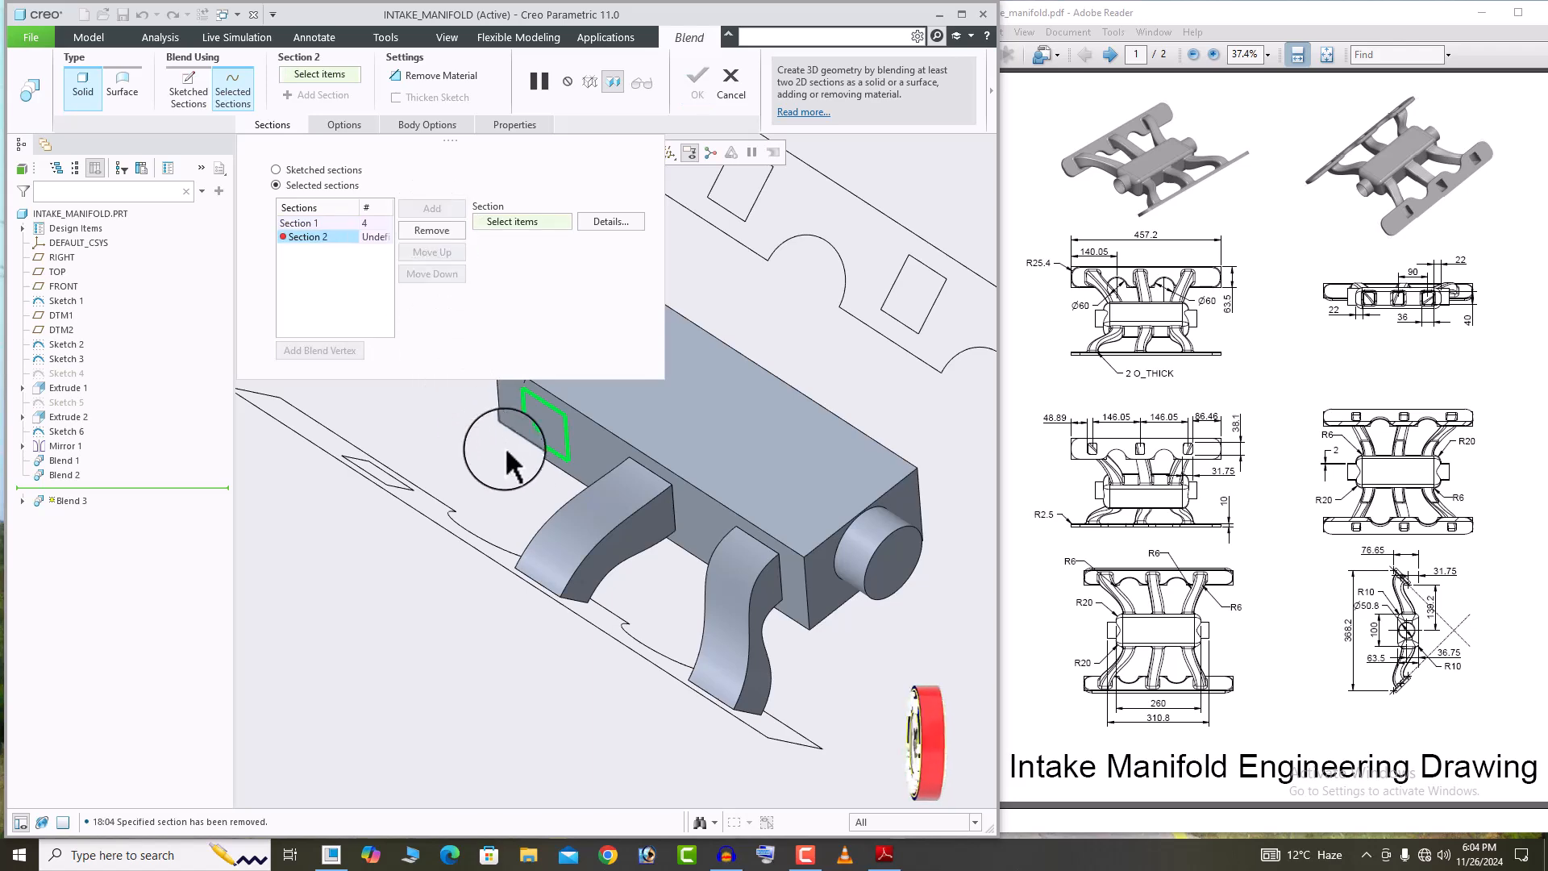
{"action": "middle_click_drag", "start_coordinate": [509, 452], "coordinate": [416, 512]}
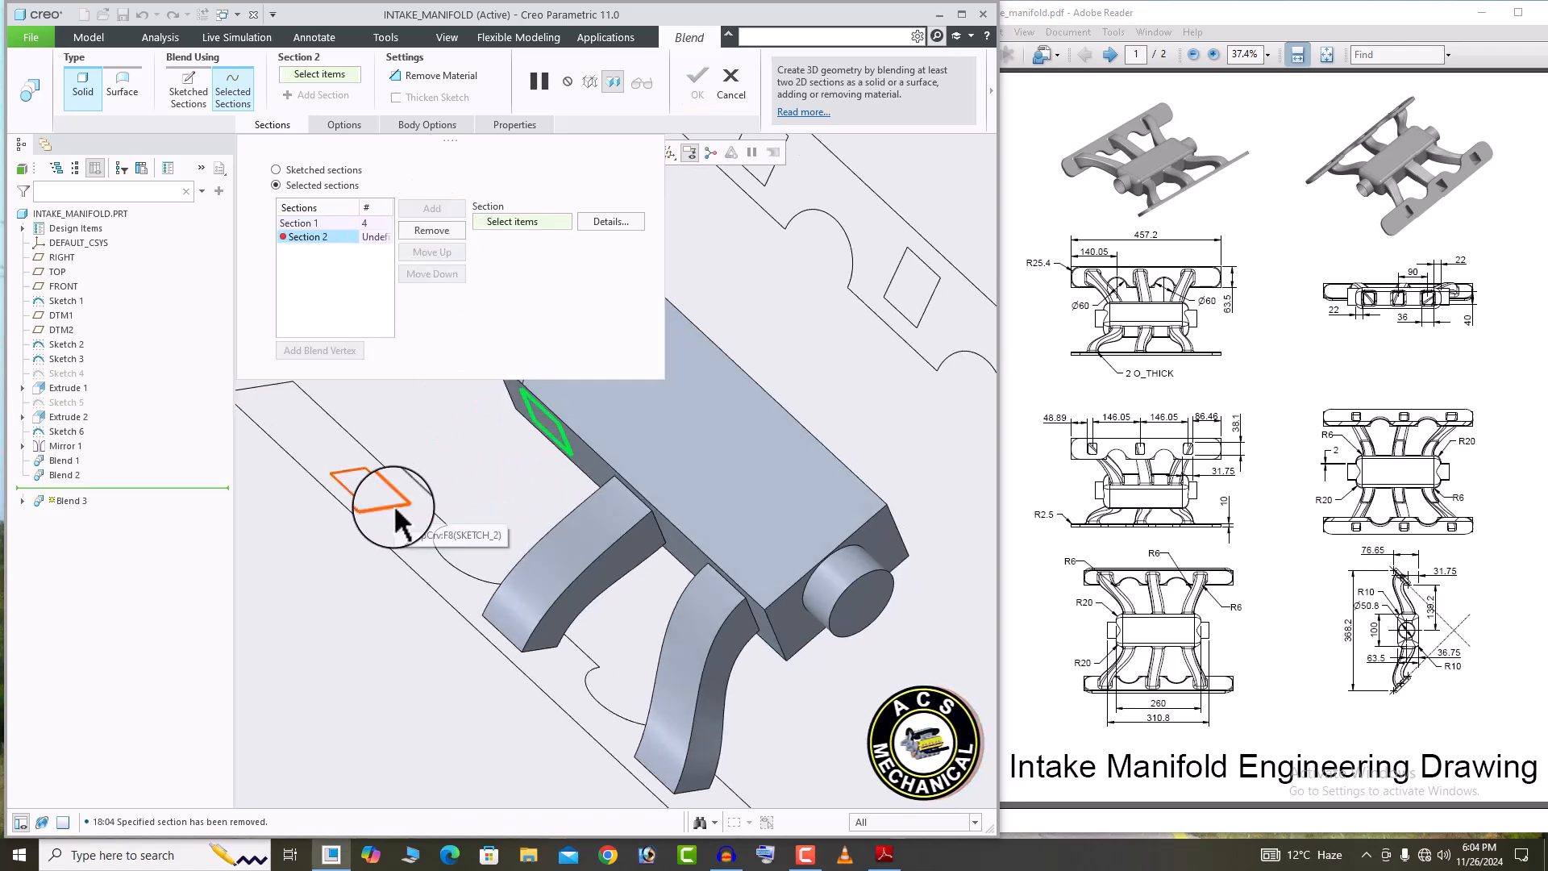
{"action": "left_click", "coordinate": [419, 512]}
Shift the third runner's Section 2 start point around the flange square to the corner matching Section 1, removing the twist.
{"action": "middle_click_drag", "start_coordinate": [518, 484], "coordinate": [525, 484]}
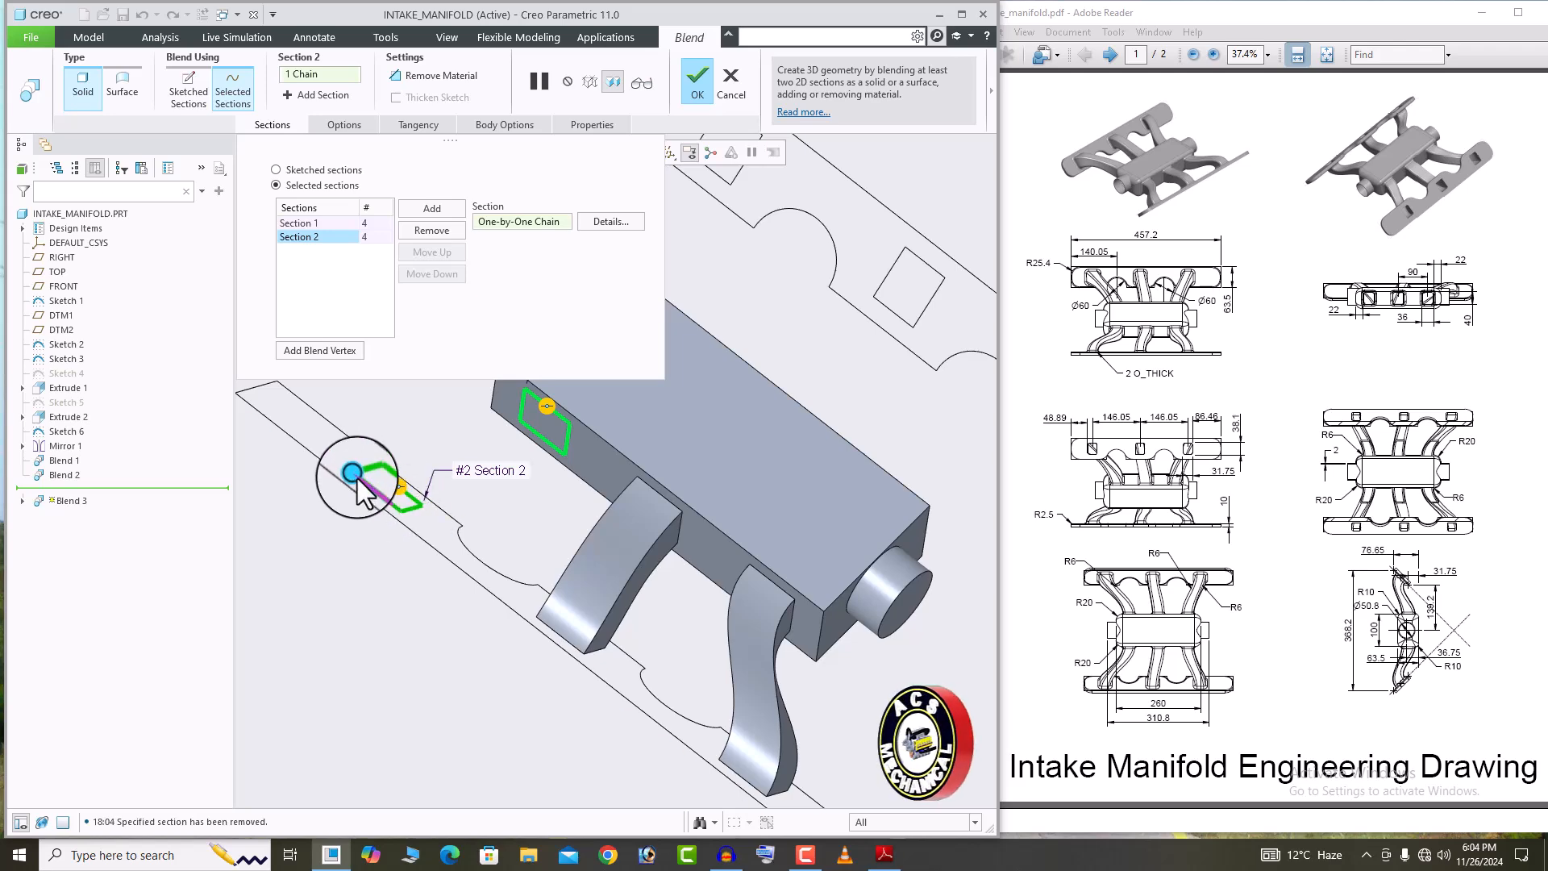
{"action": "left_click_drag", "start_coordinate": [354, 475], "coordinate": [410, 518]}
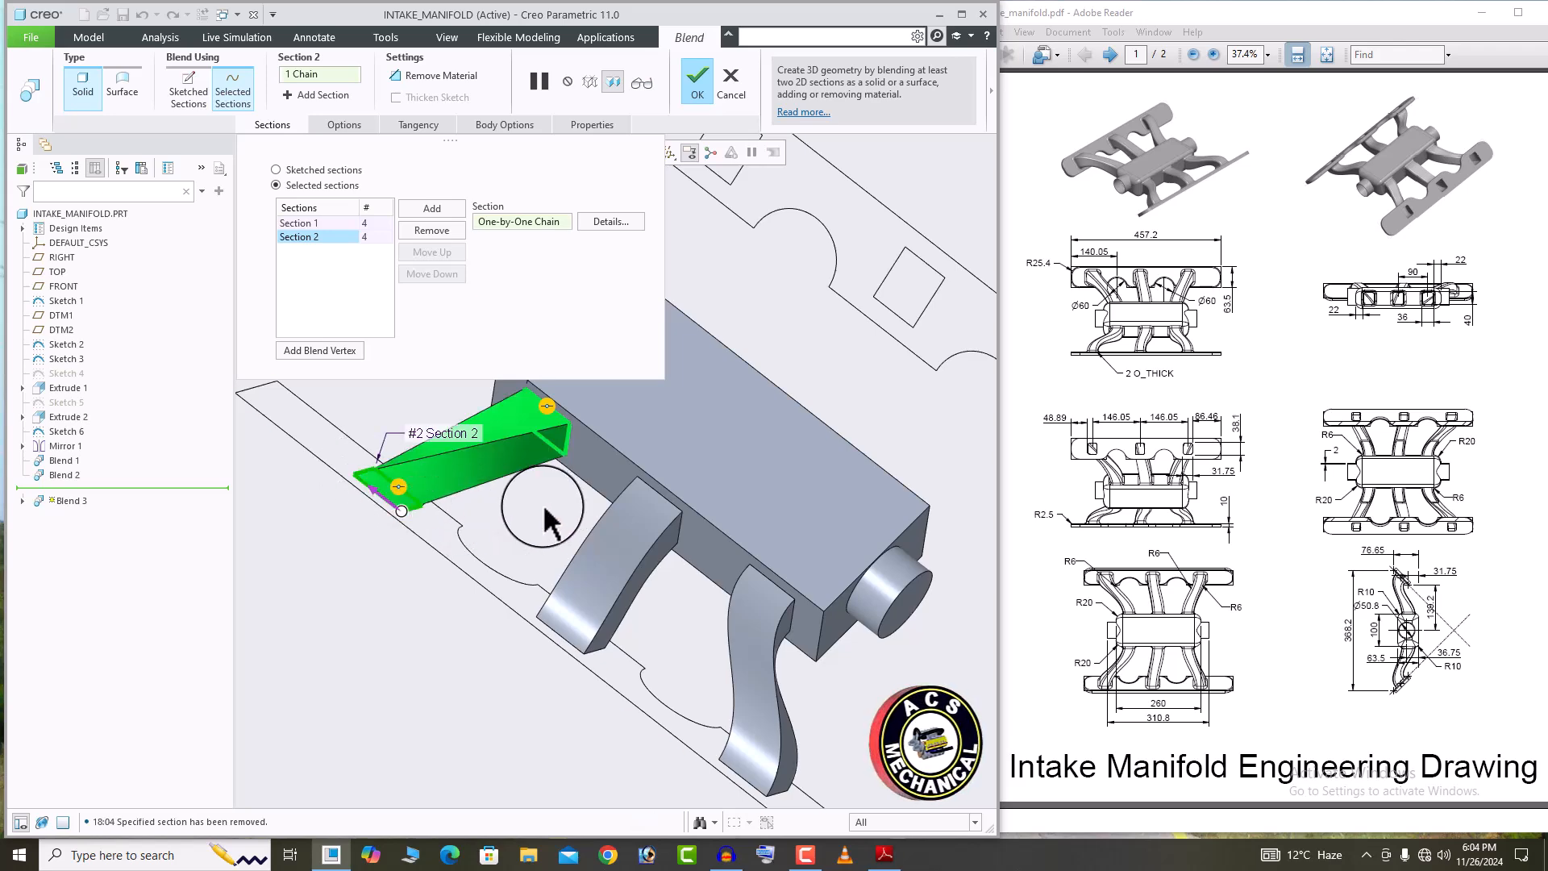
{"action": "middle_click_drag", "start_coordinate": [413, 513], "coordinate": [311, 458]}
{"action": "scroll", "coordinate": [401, 506], "scroll_direction": "down", "scroll_amount": 3}
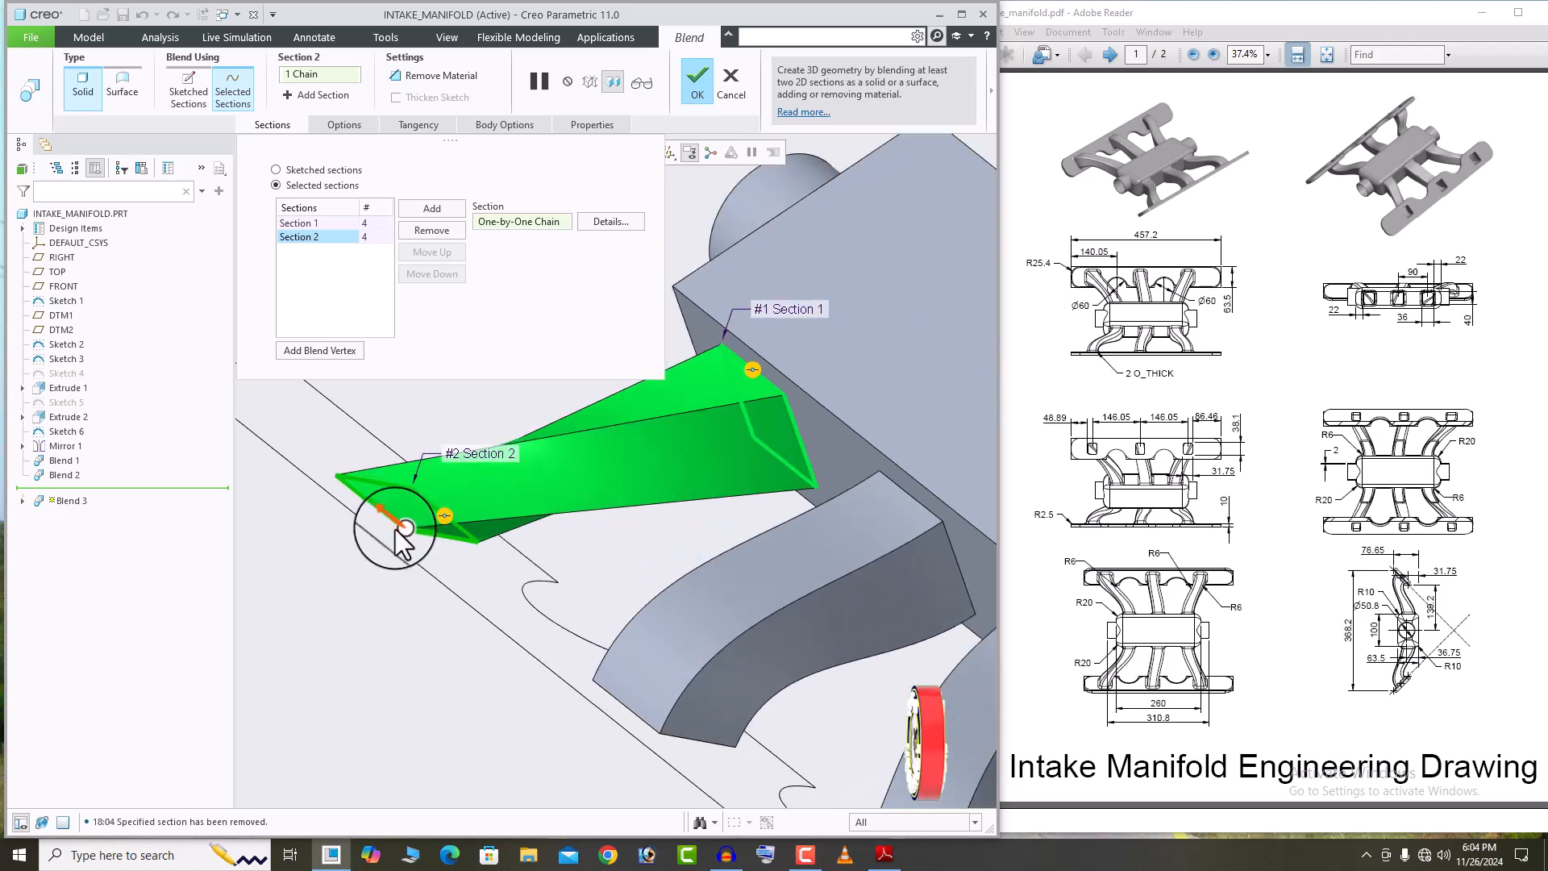
{"action": "left_click_drag", "start_coordinate": [404, 532], "coordinate": [482, 540]}
Set the third runner's start and end section conditions to Normal and complete its blend.
{"action": "scroll", "coordinate": [484, 539], "scroll_direction": "up", "scroll_amount": 3}
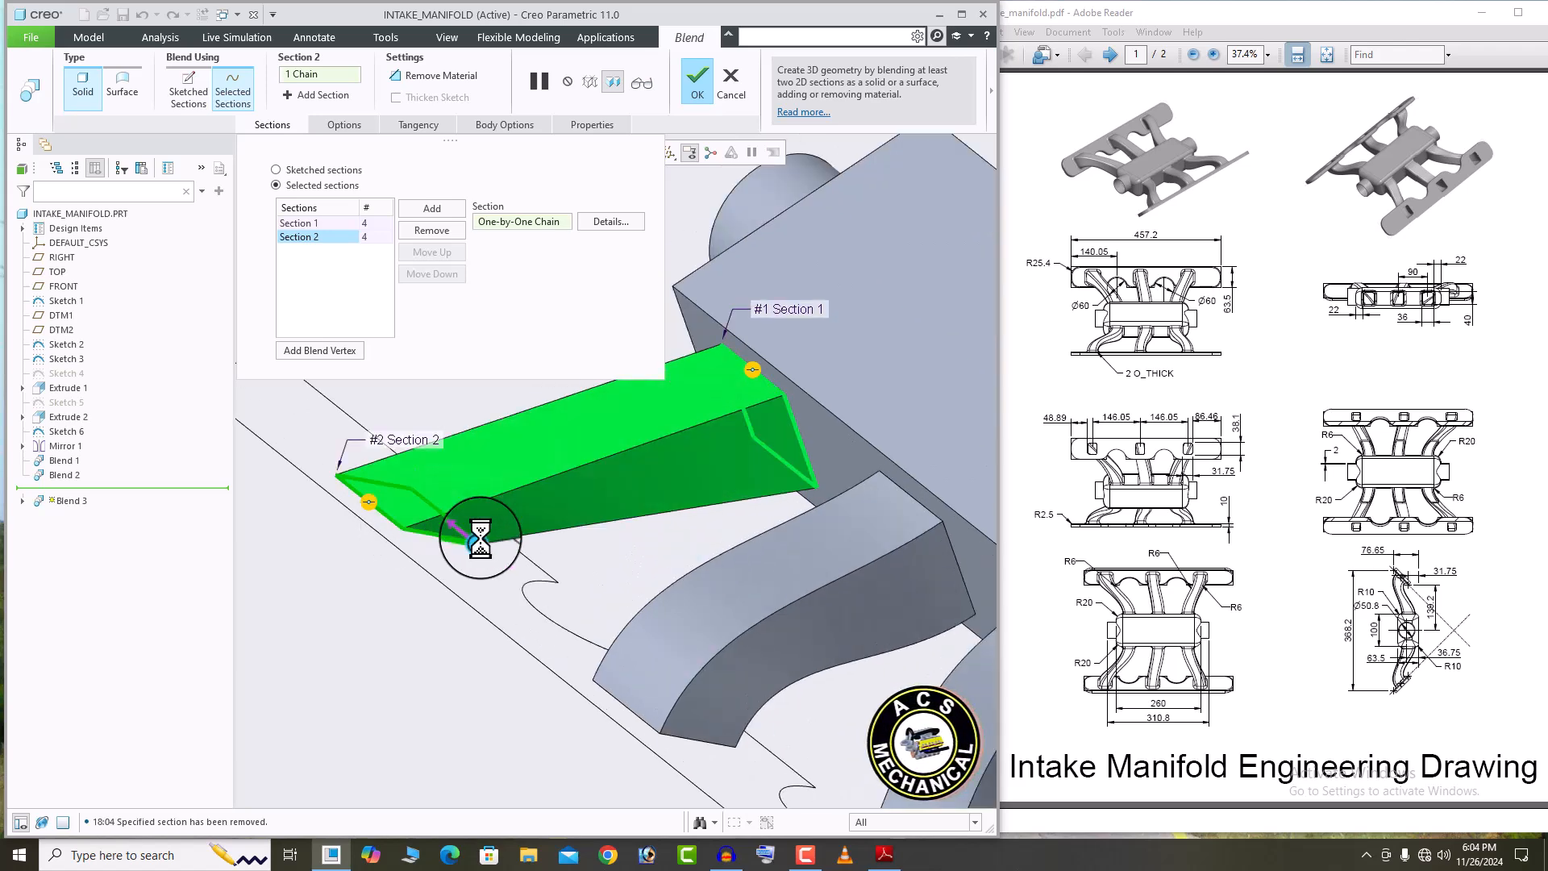
{"action": "middle_click_drag", "start_coordinate": [565, 539], "coordinate": [580, 439]}
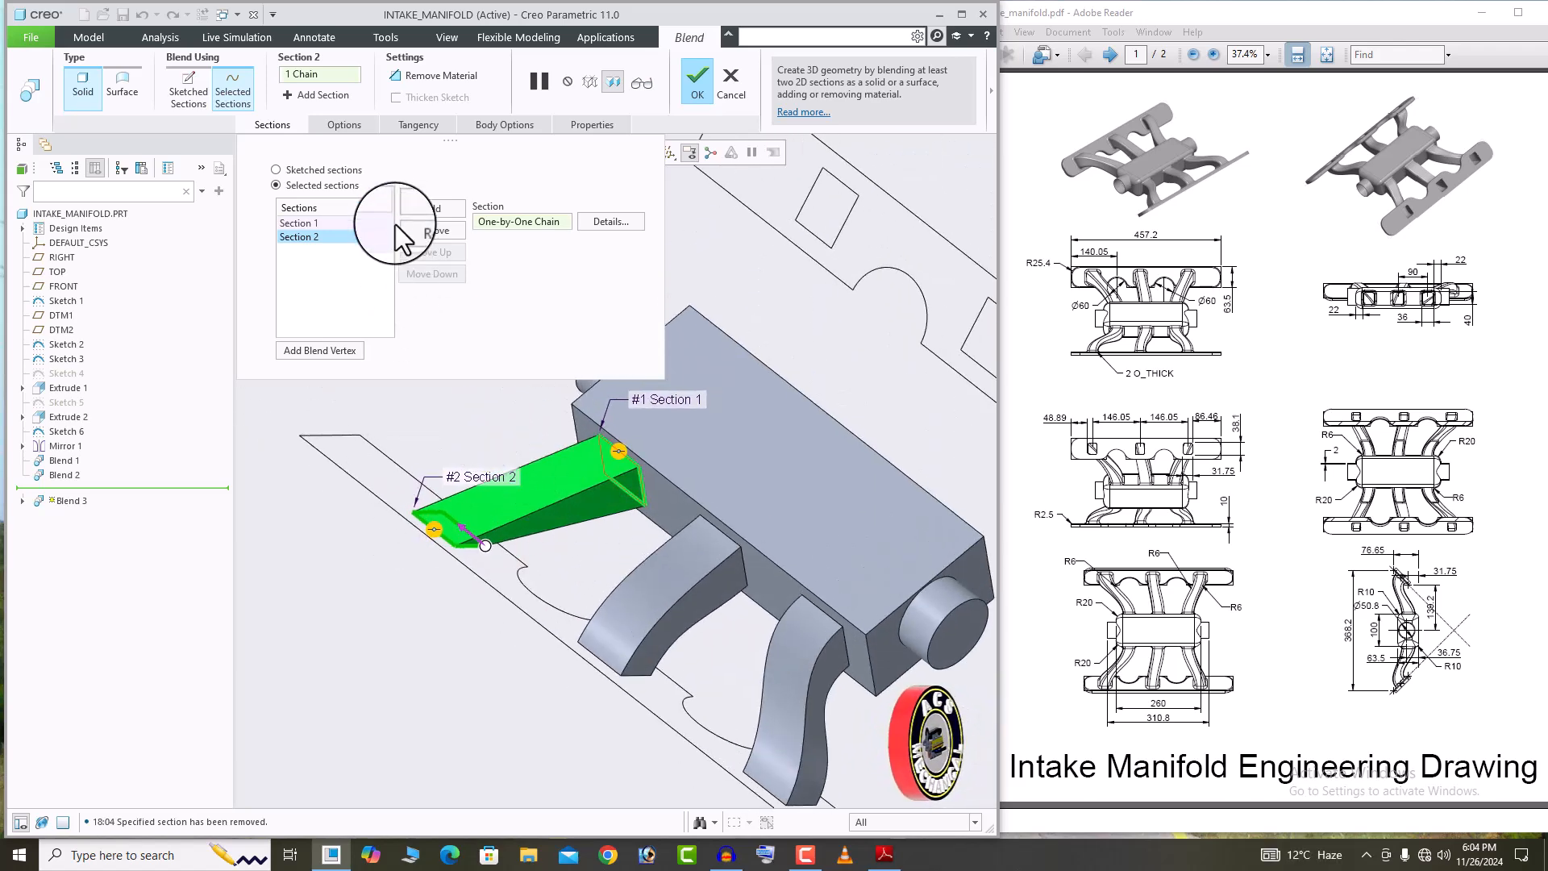
{"action": "left_click", "coordinate": [413, 126]}
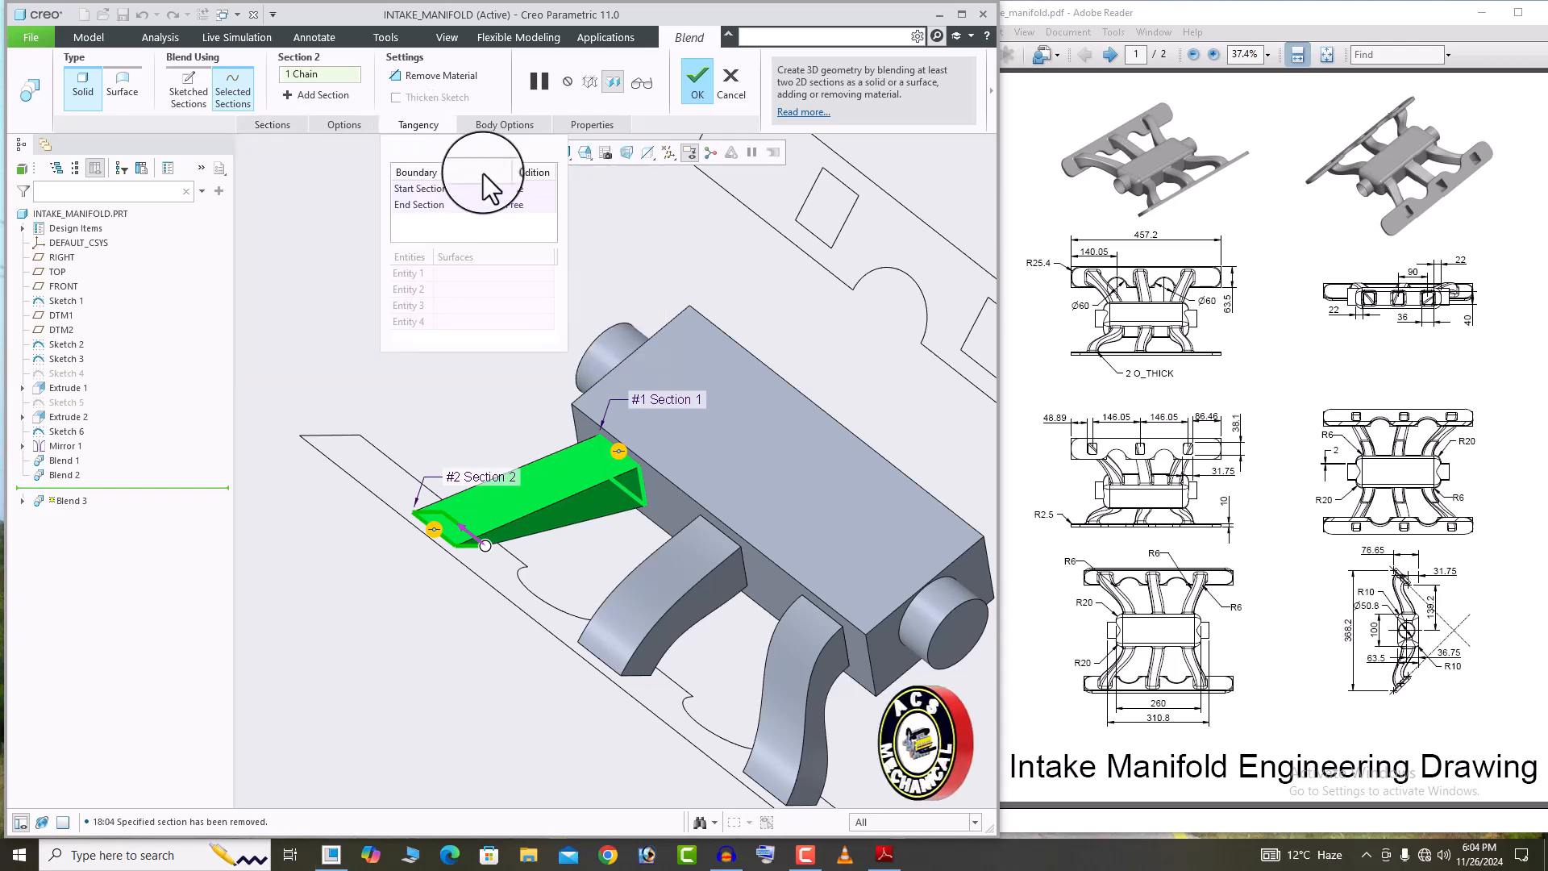
{"action": "left_click", "coordinate": [533, 191]}
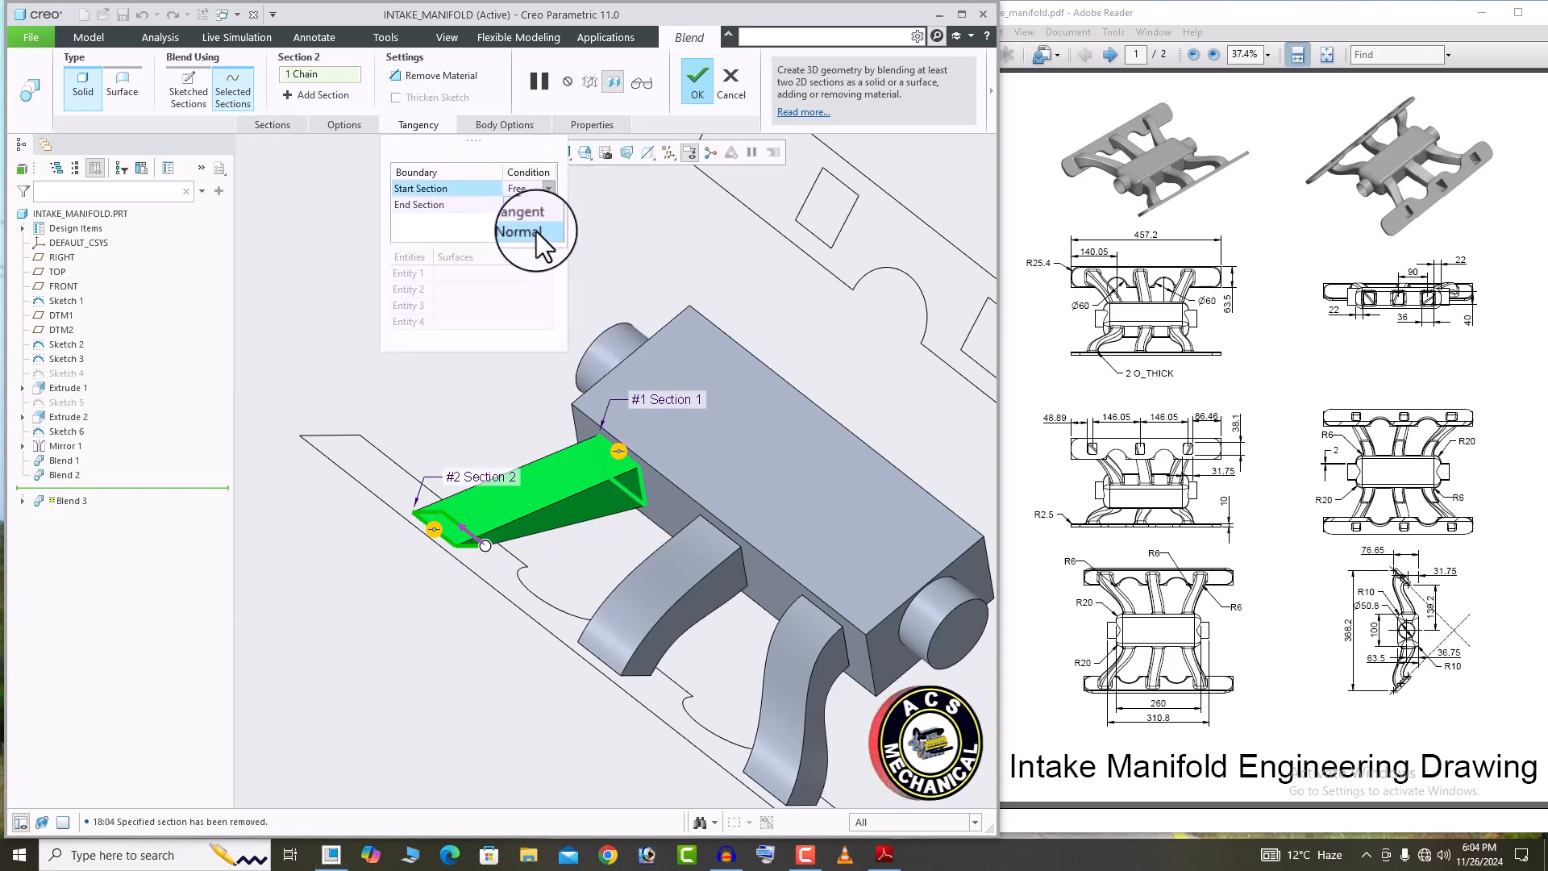
{"action": "left_click", "coordinate": [534, 230]}
{"action": "left_click", "coordinate": [536, 208]}
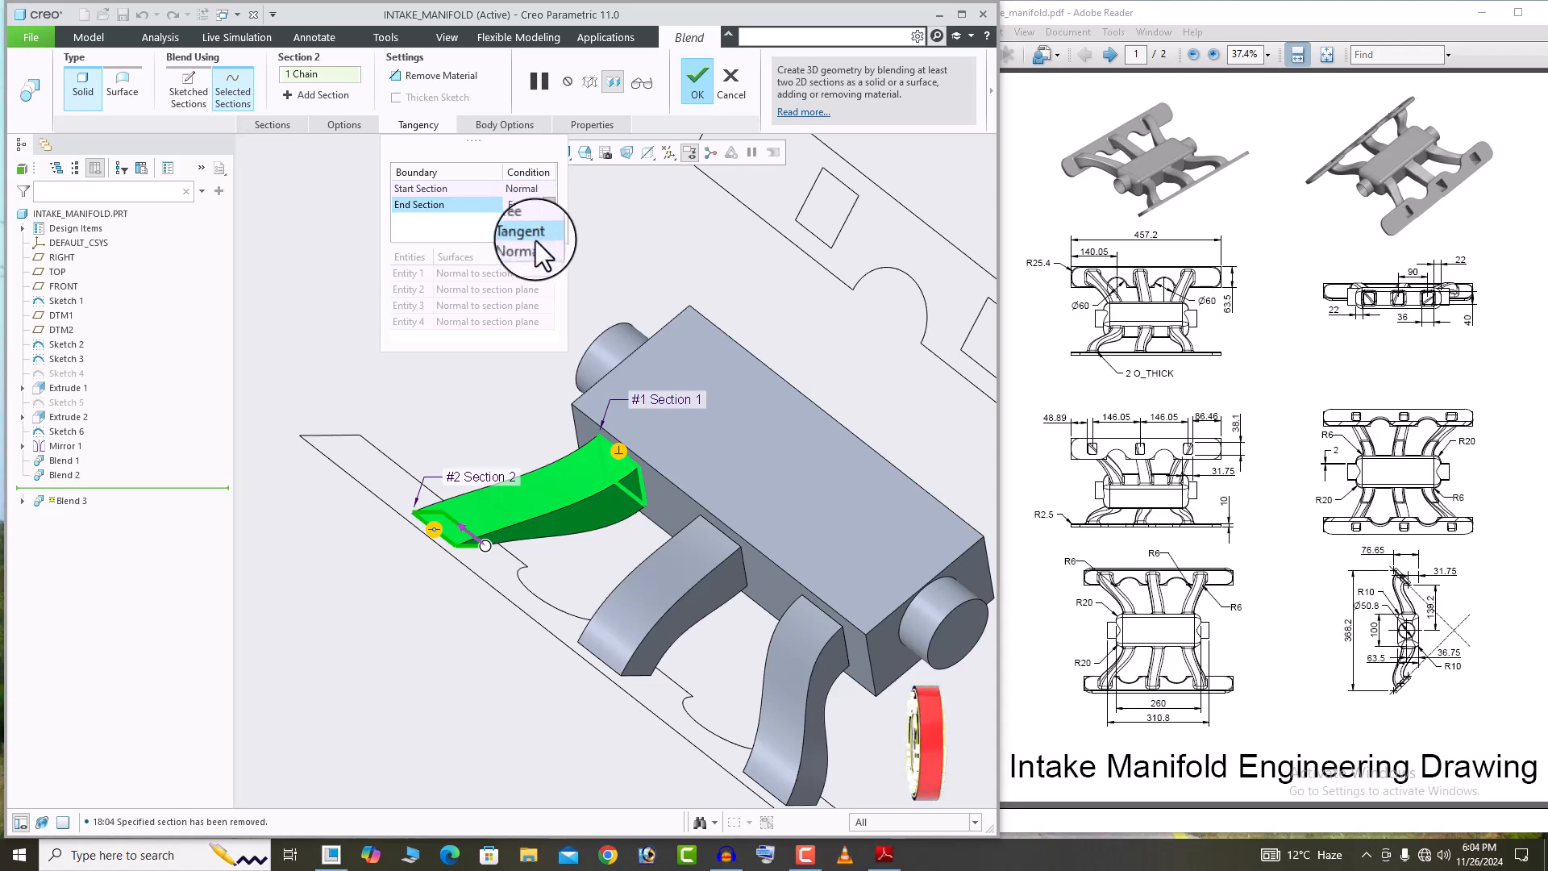
{"action": "left_click", "coordinate": [532, 248]}
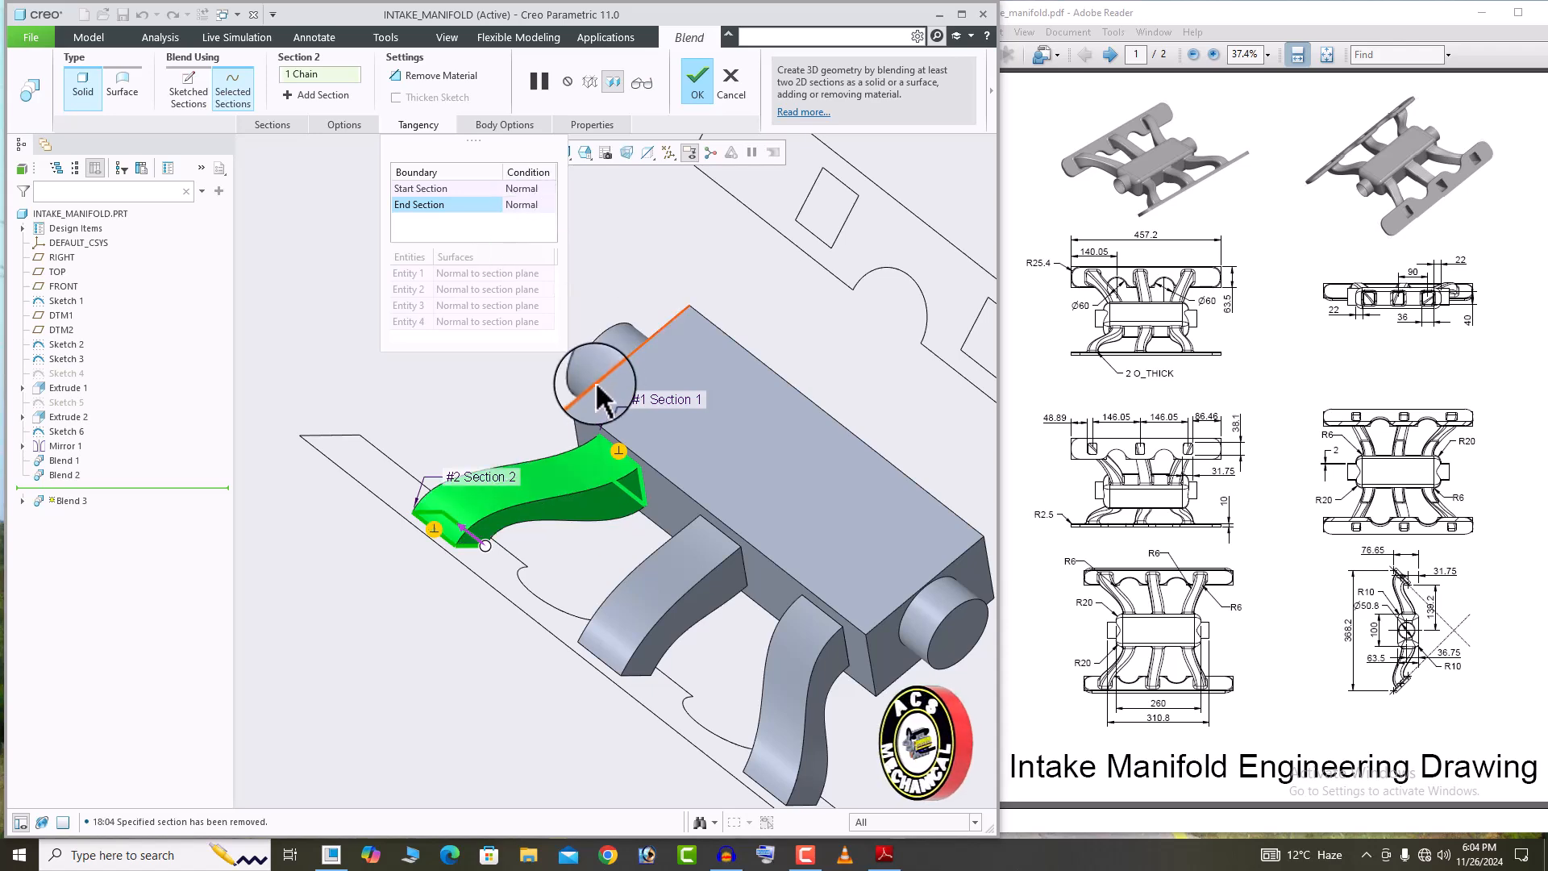
{"action": "left_click", "coordinate": [695, 93]}
Start a selected-section solid Blend from the near-end port on the block's opposite side to its facing flange square, aligning Section 2's start point with Section 1.
{"action": "middle_click_drag", "start_coordinate": [578, 375], "coordinate": [812, 468]}
{"action": "scroll", "coordinate": [757, 479], "scroll_direction": "up", "scroll_amount": 4}
{"action": "middle_click_drag", "start_coordinate": [533, 468], "coordinate": [462, 428]}
{"action": "scroll", "coordinate": [467, 345], "scroll_direction": "down", "scroll_amount": 5}
{"action": "left_click", "coordinate": [456, 209]}
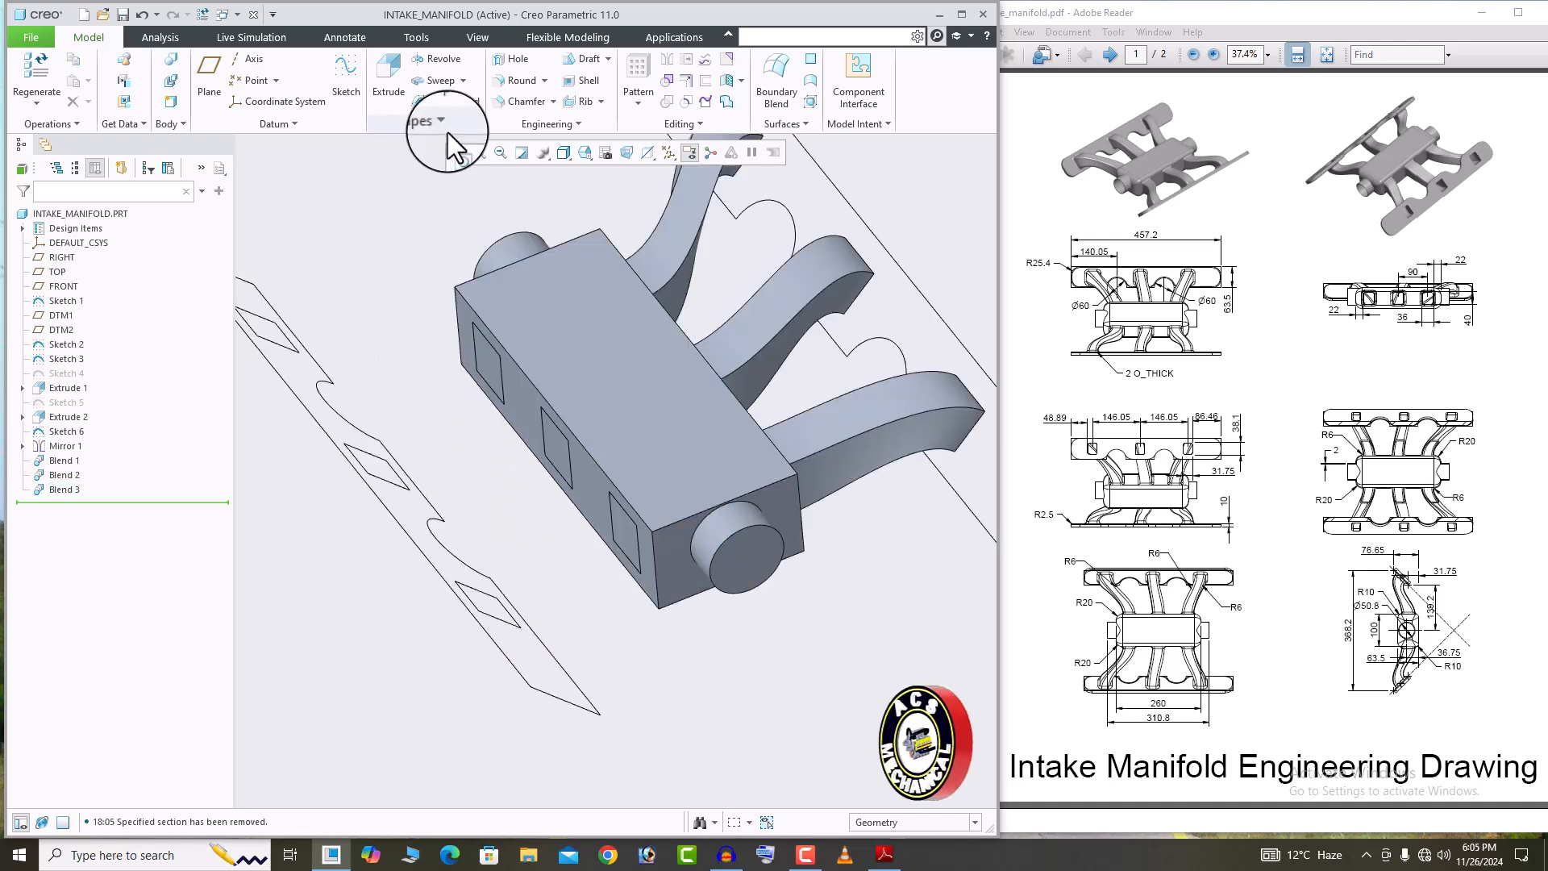
{"action": "left_click", "coordinate": [455, 119]}
{"action": "left_click", "coordinate": [438, 142]}
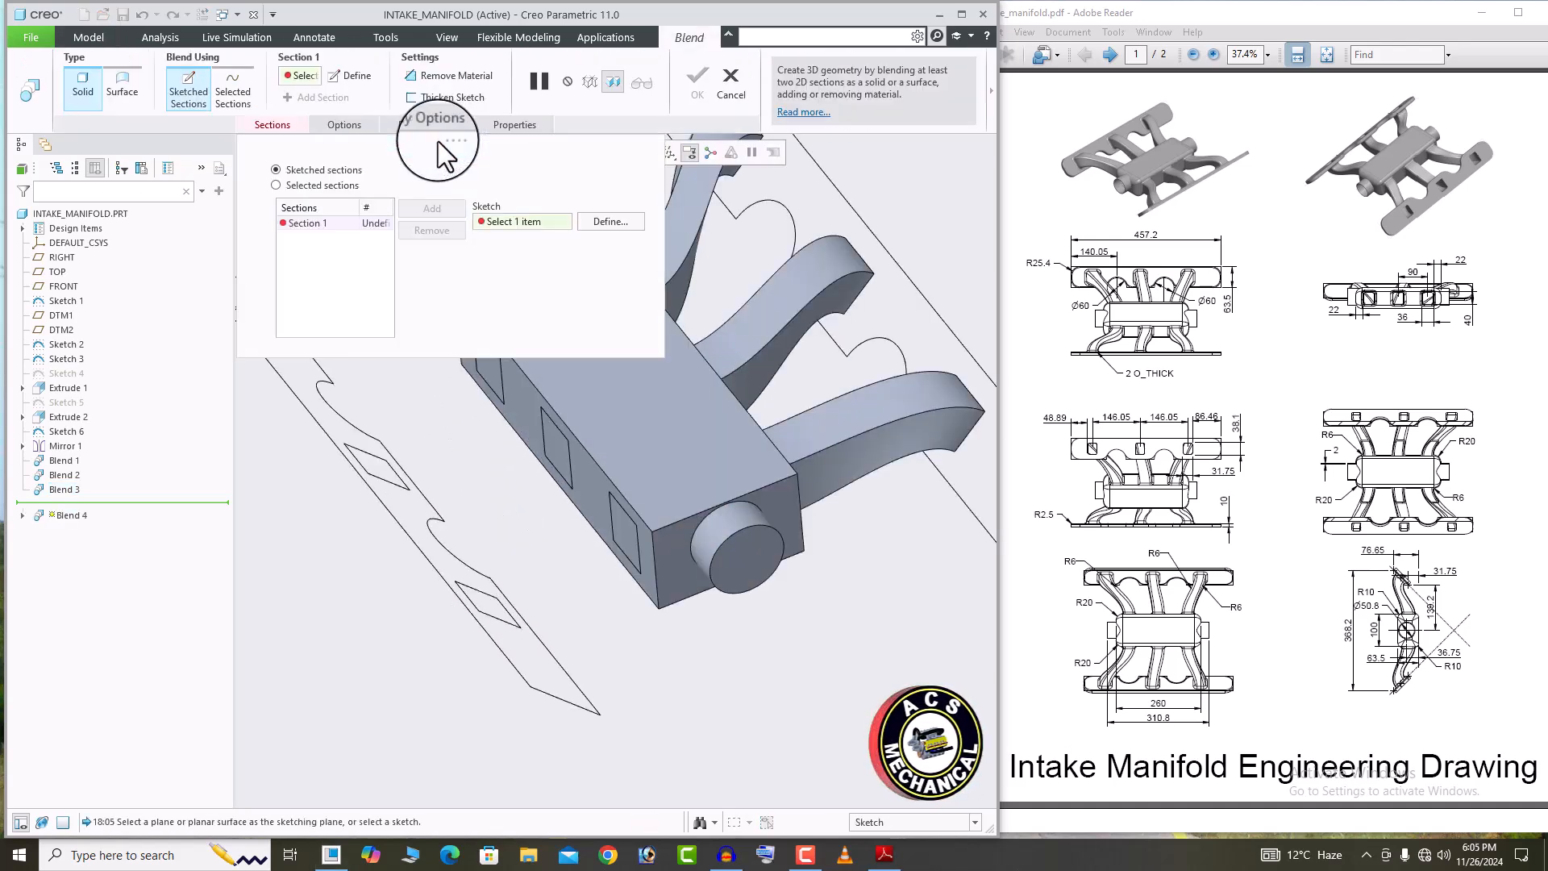
{"action": "left_click", "coordinate": [326, 186]}
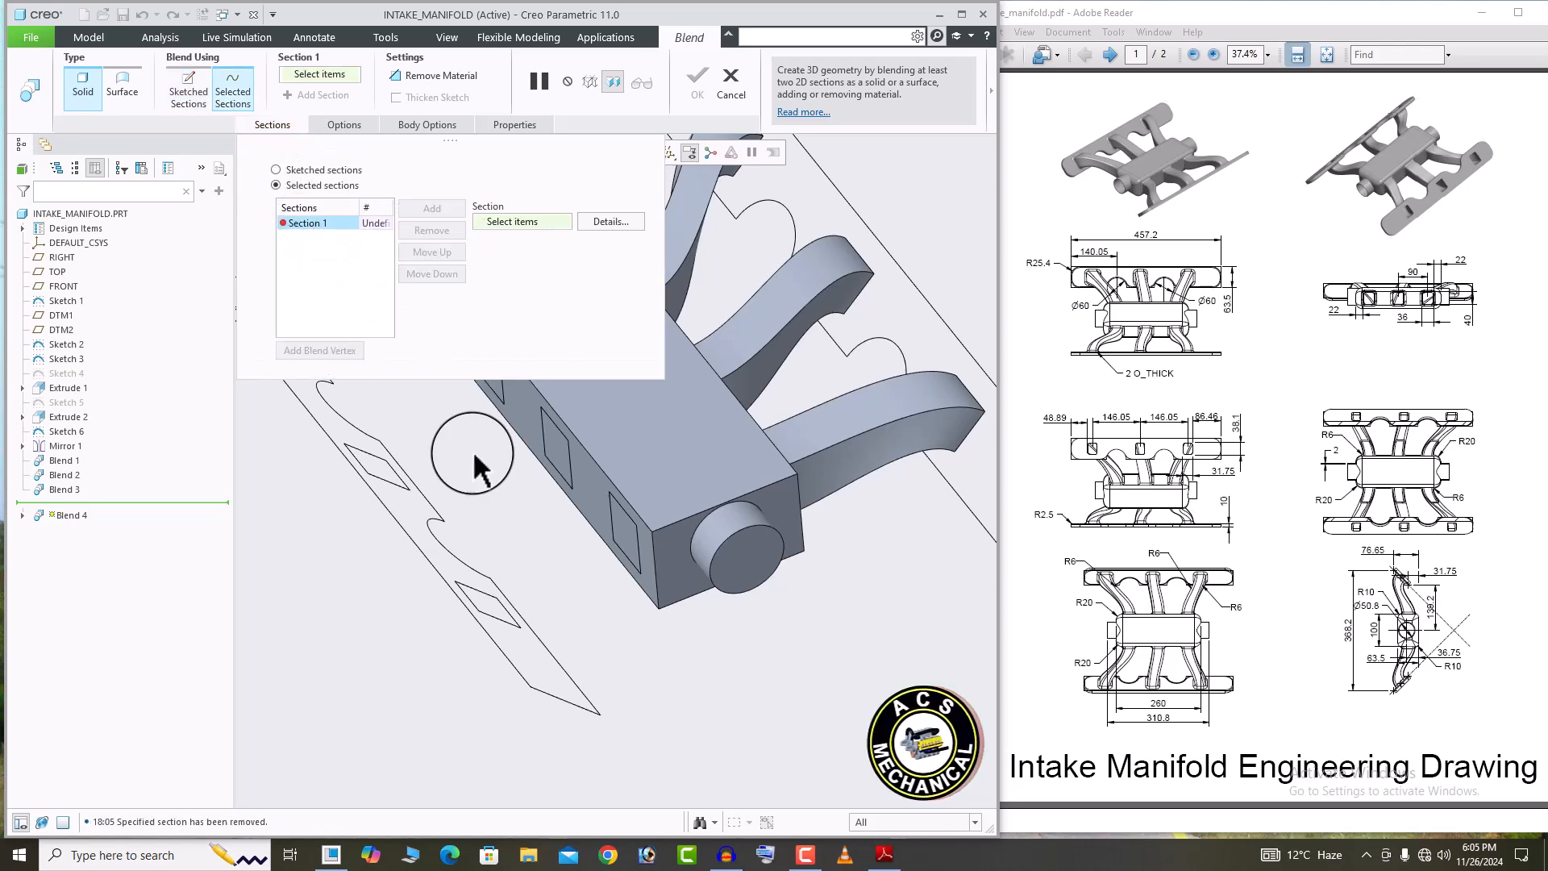
{"action": "scroll", "coordinate": [584, 565], "scroll_direction": "up", "scroll_amount": 2}
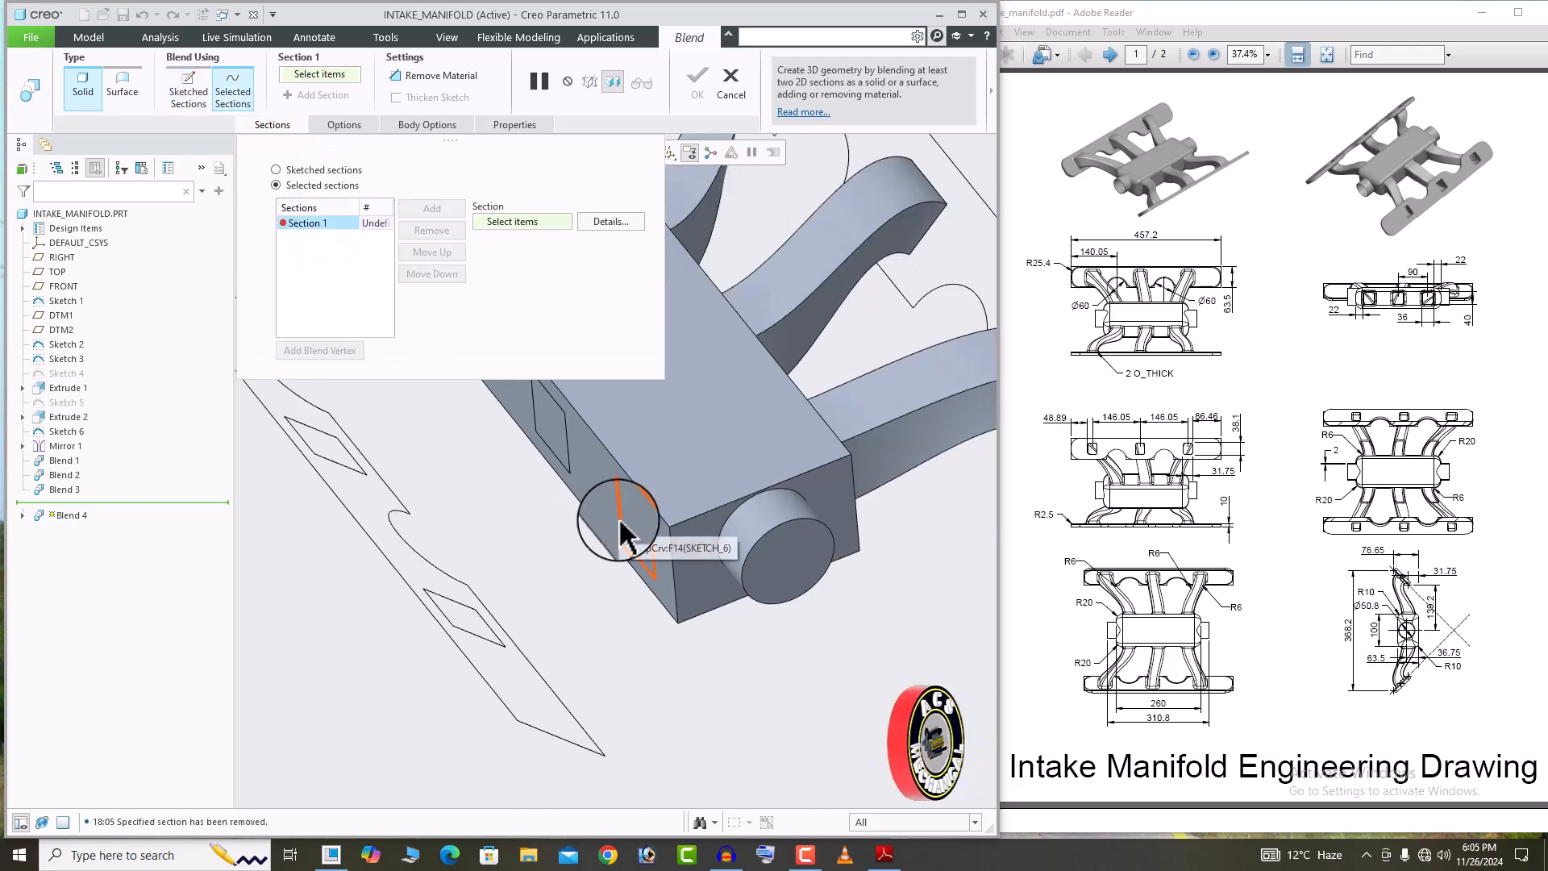
{"action": "left_click", "coordinate": [621, 532]}
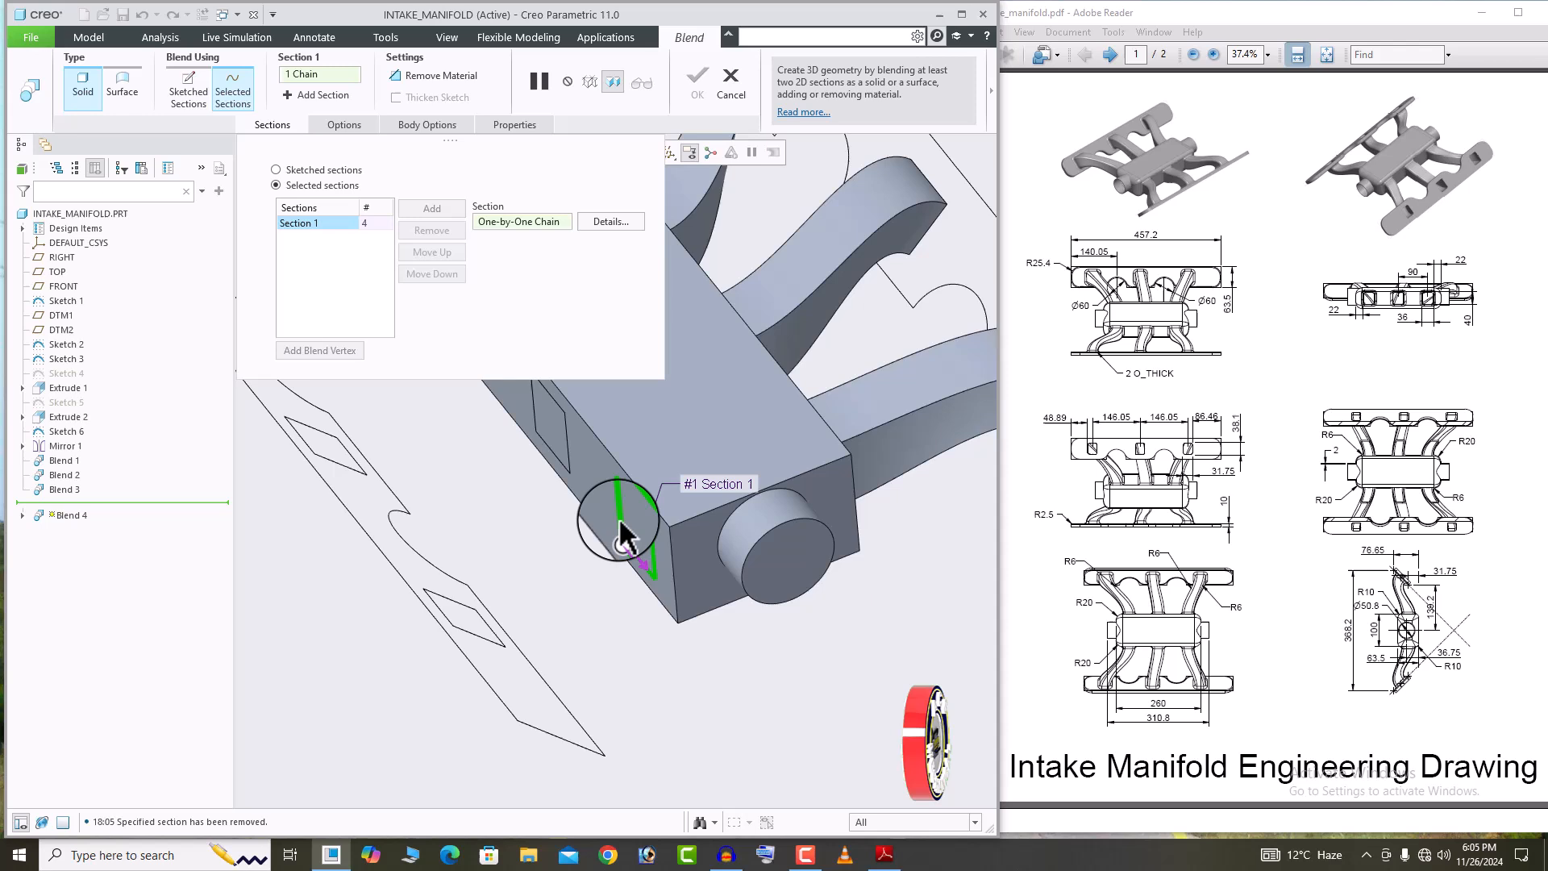
{"action": "left_click", "coordinate": [425, 210]}
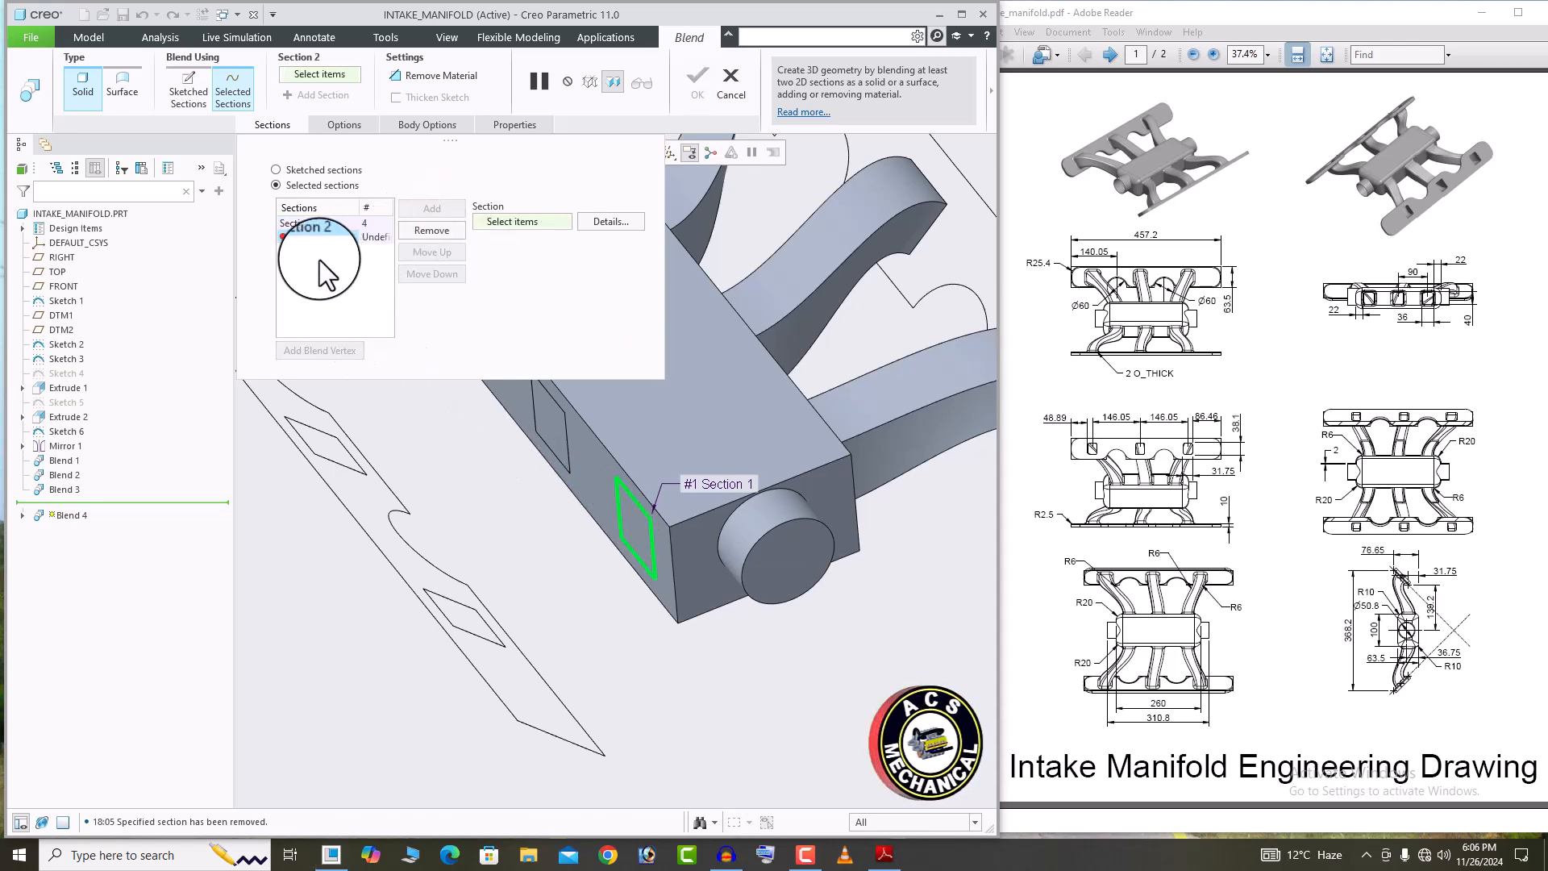
{"action": "left_click", "coordinate": [484, 649]}
{"action": "left_click_drag", "start_coordinate": [433, 612], "coordinate": [476, 609]}
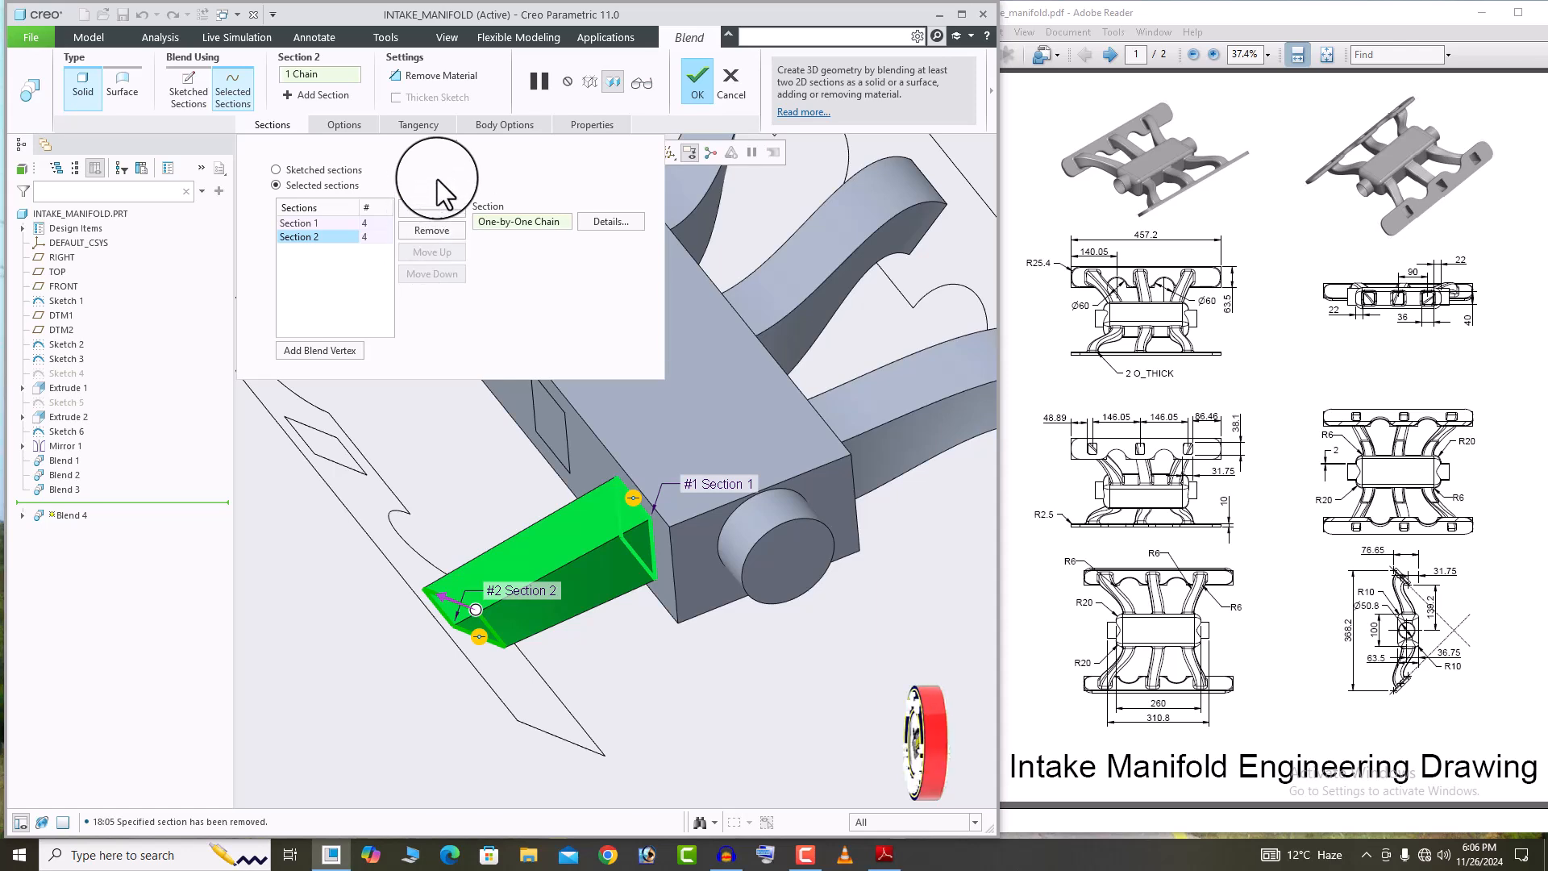
Apply the Normal condition to the start and end sections of the opposite side's first runner and finish the blend.
{"action": "left_click", "coordinate": [414, 128]}
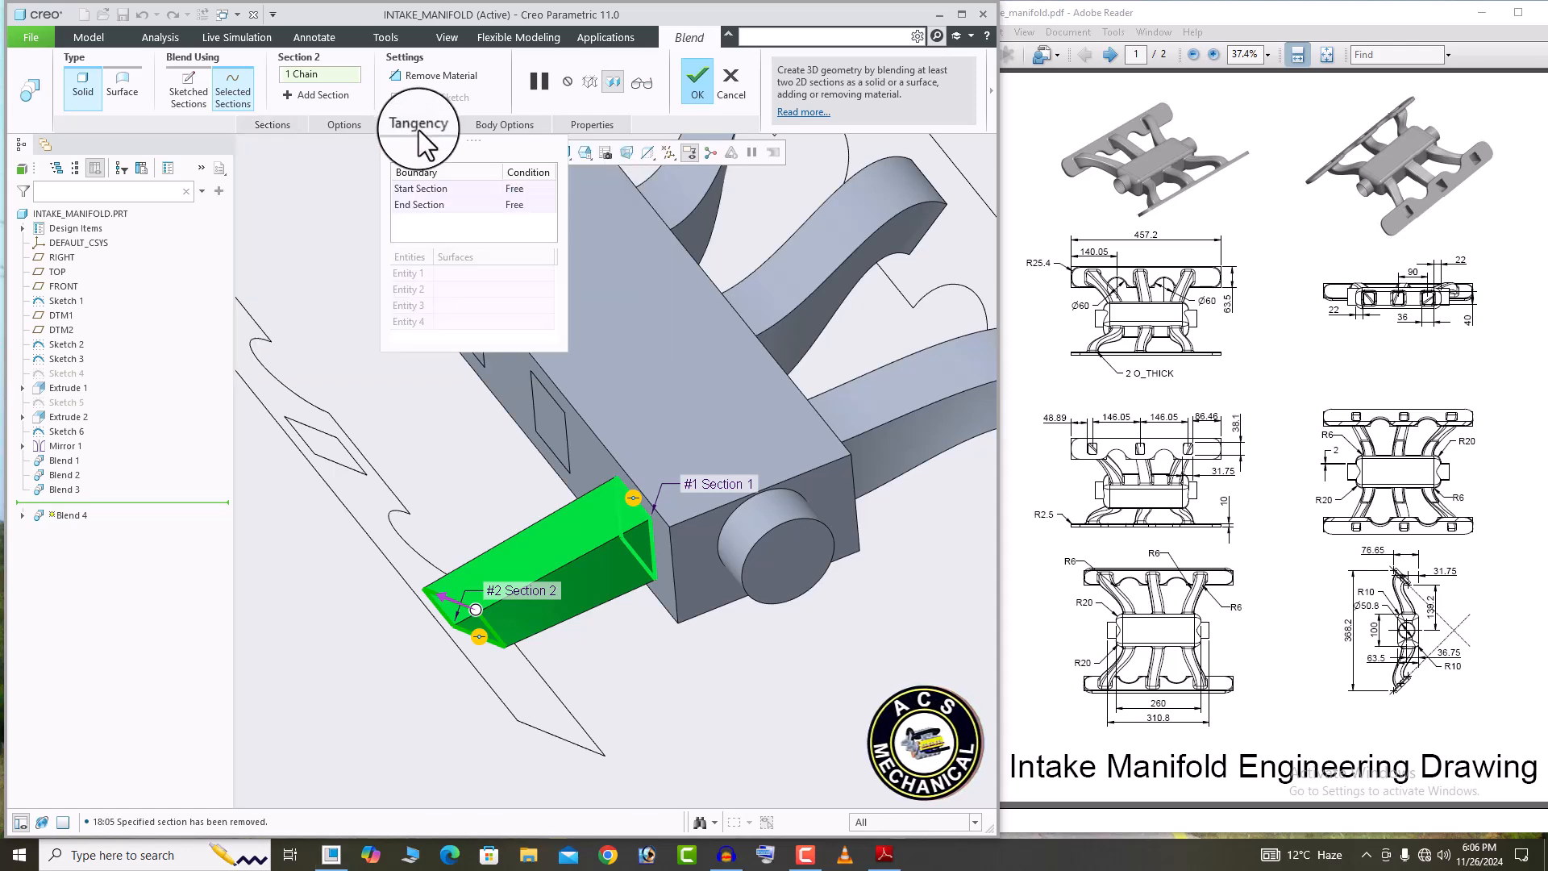
{"action": "left_click", "coordinate": [537, 187]}
{"action": "left_click", "coordinate": [537, 187]}
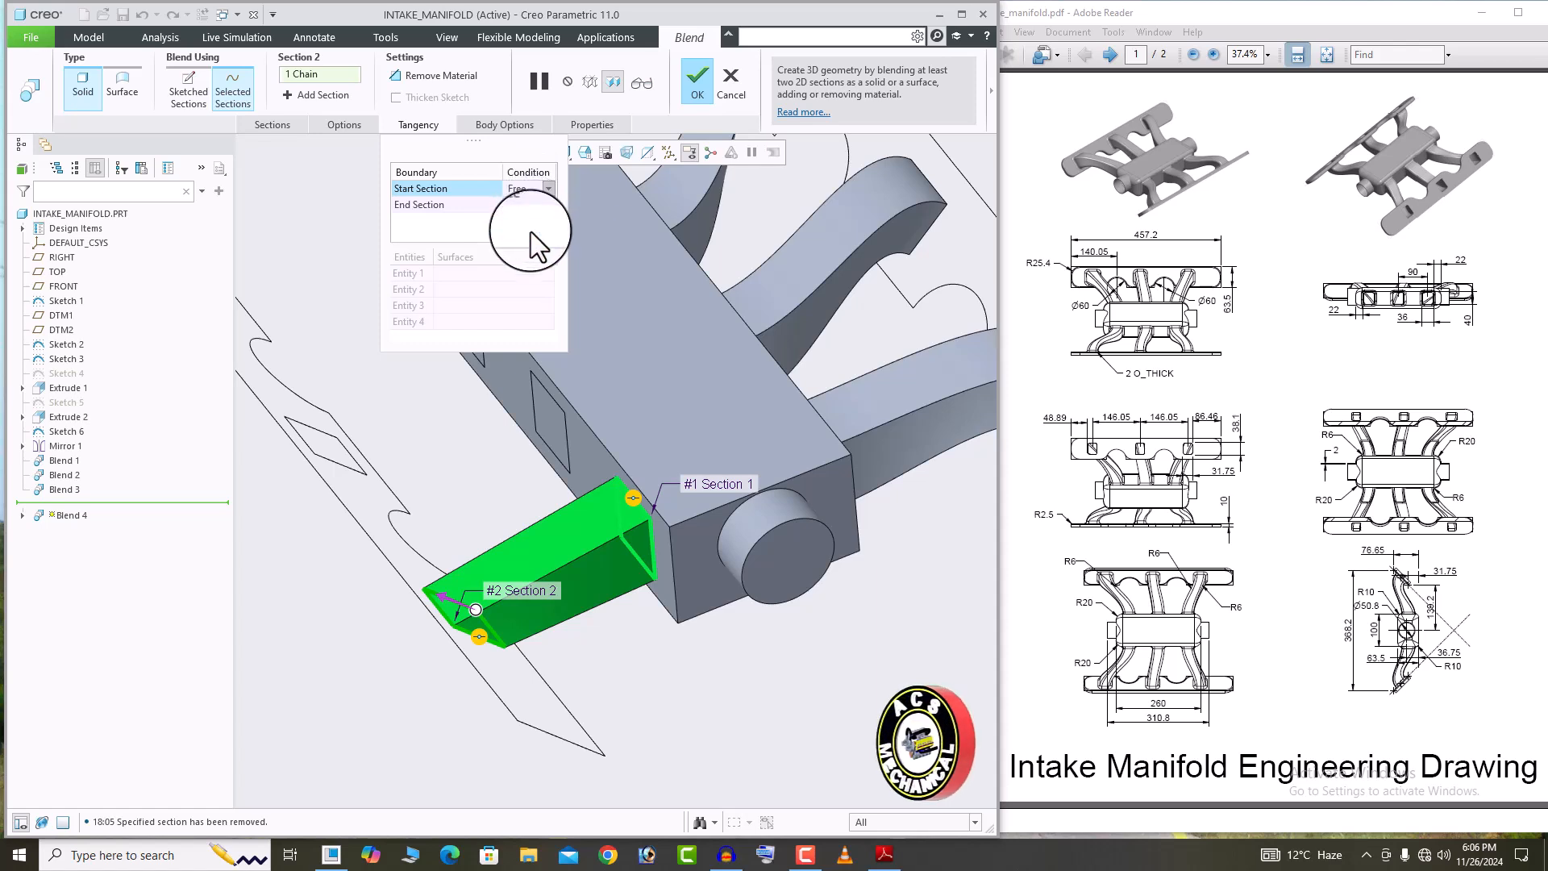
{"action": "left_click", "coordinate": [531, 231]}
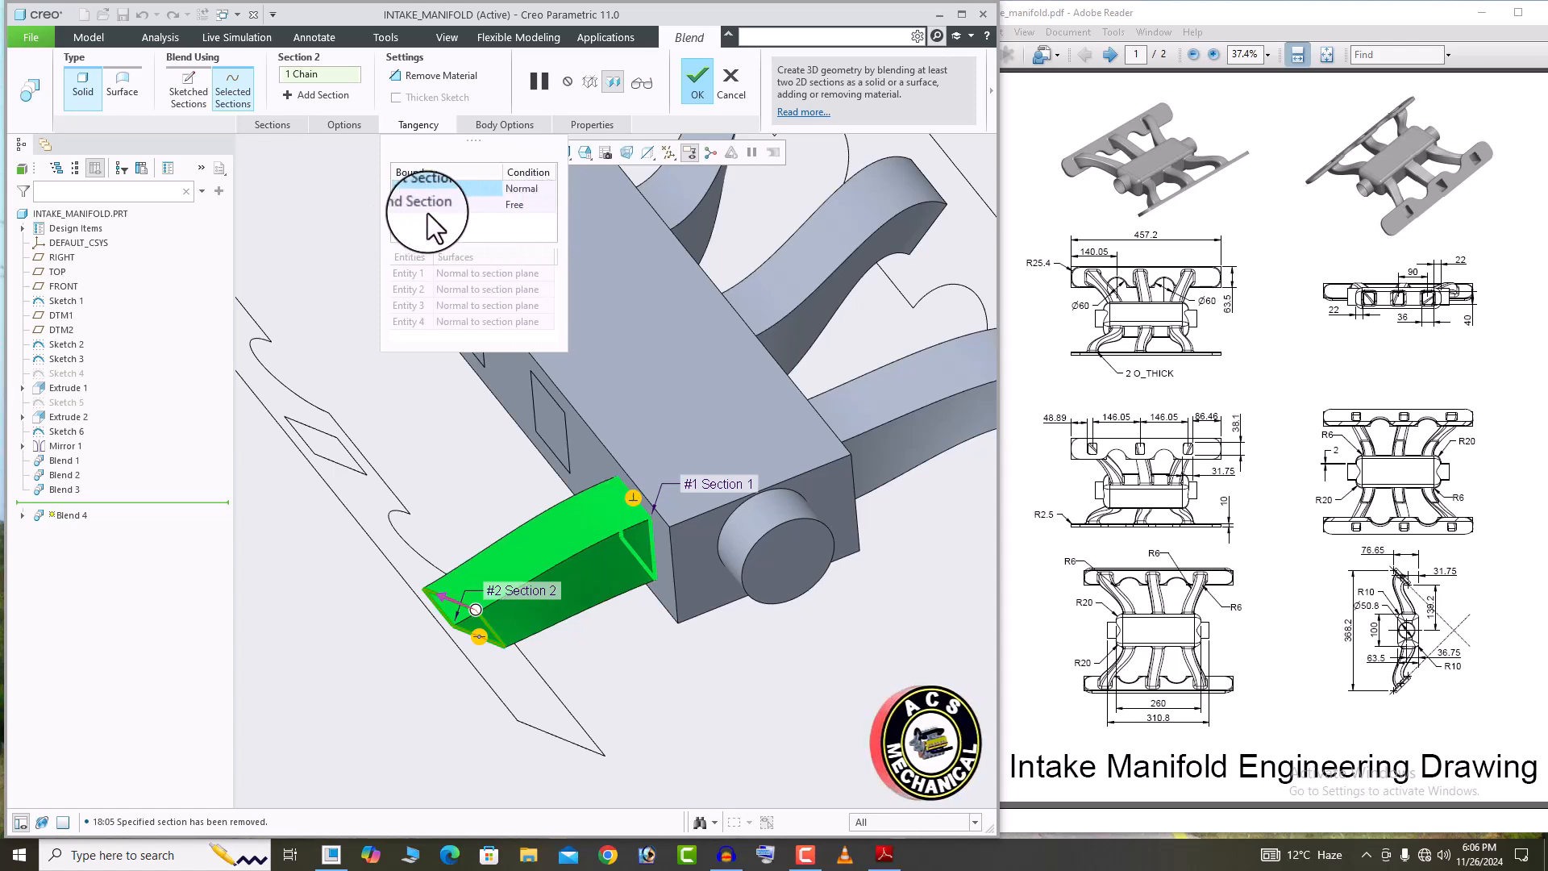
{"action": "left_click", "coordinate": [530, 205]}
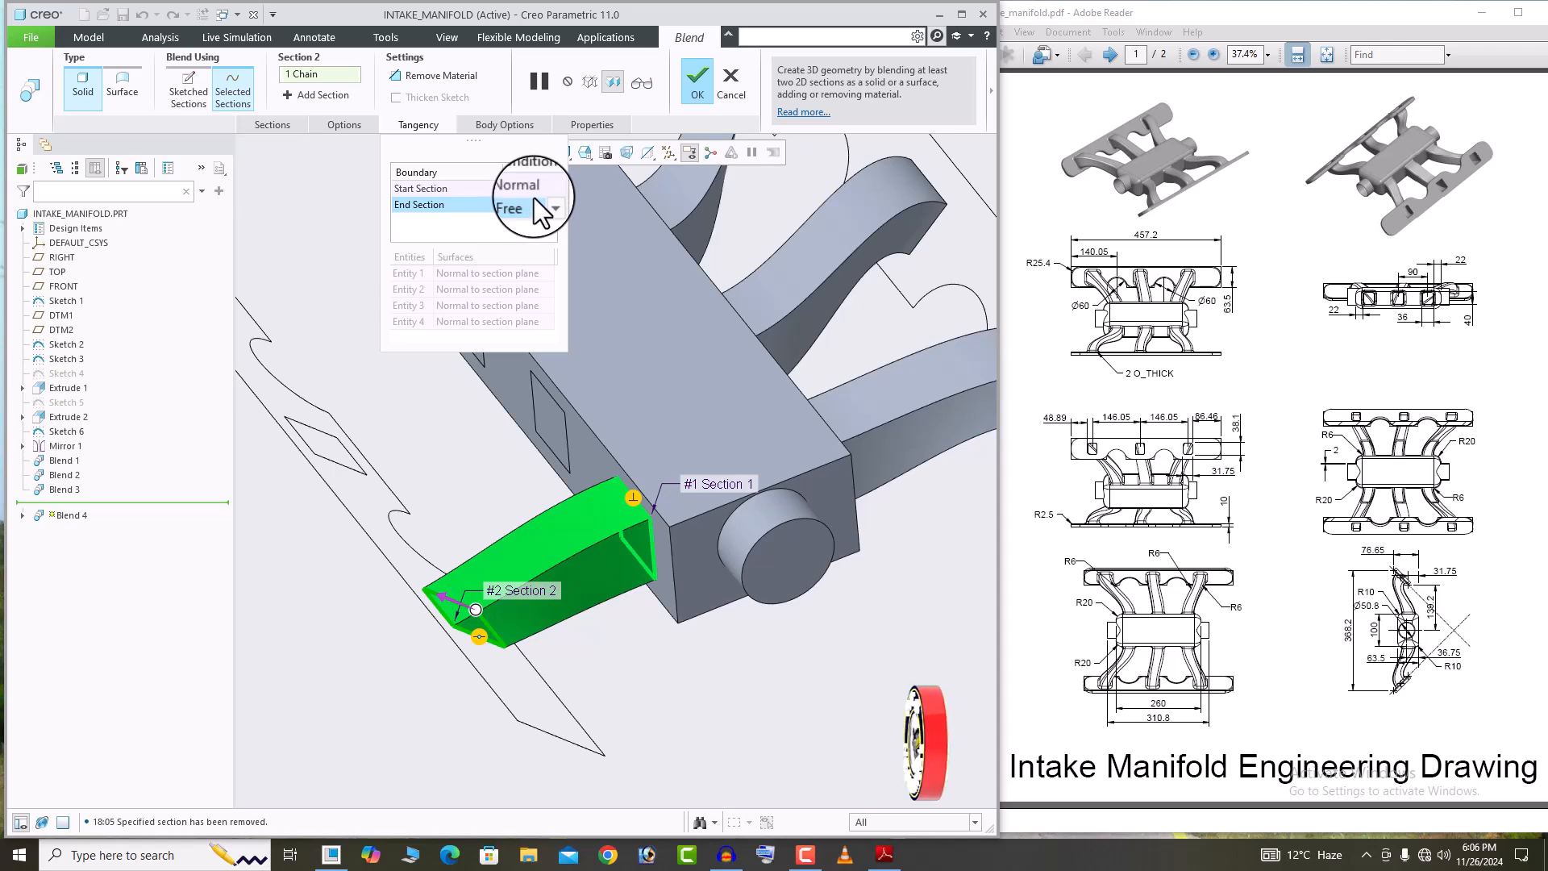
{"action": "left_click", "coordinate": [533, 201]}
{"action": "left_click", "coordinate": [529, 248]}
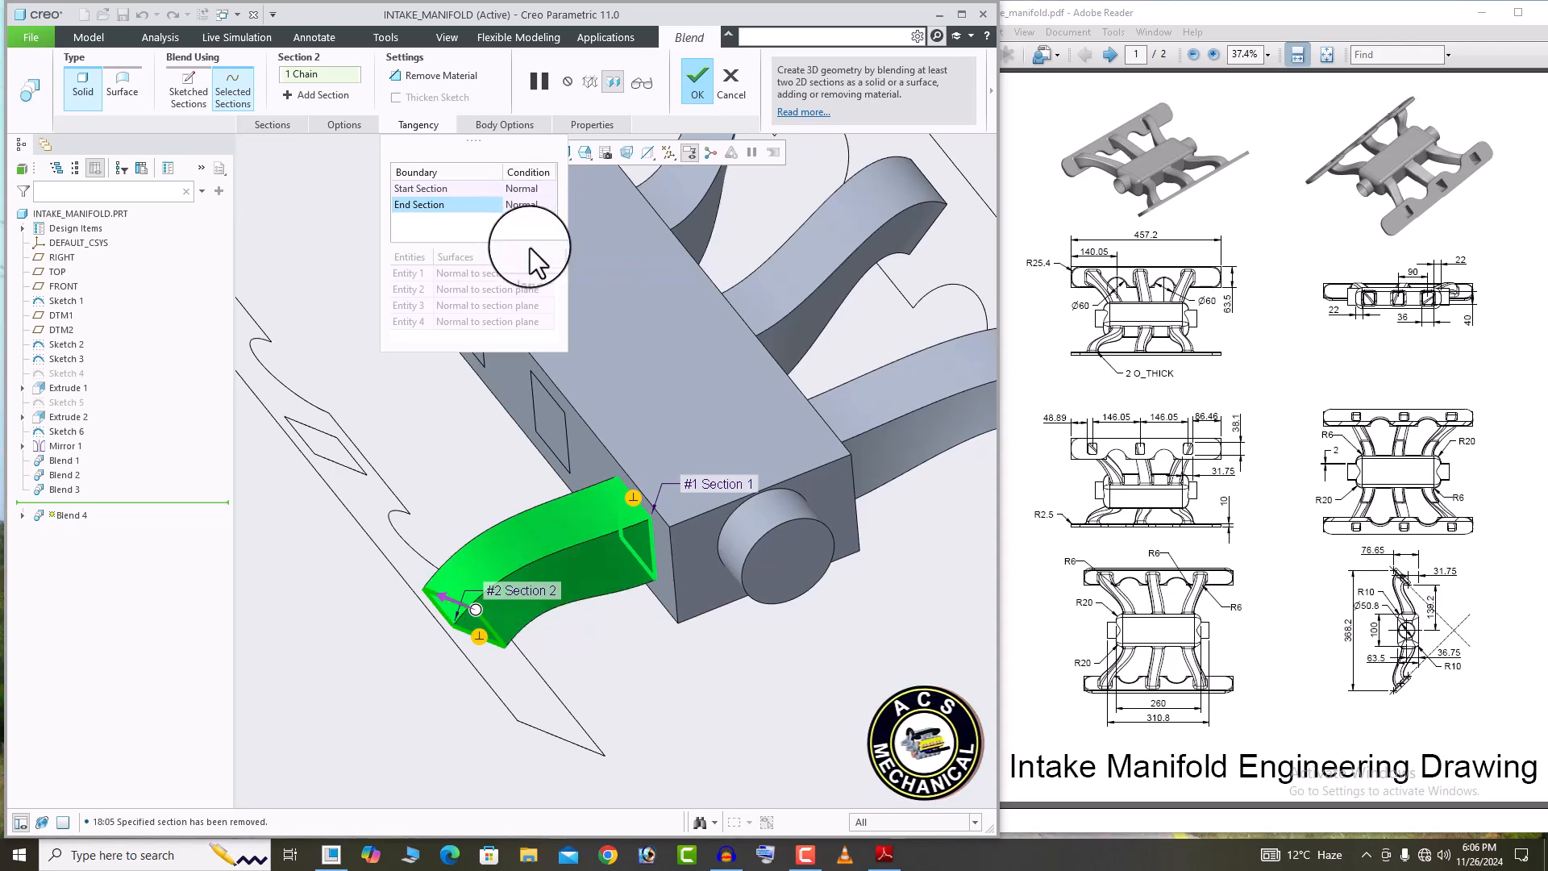
{"action": "left_click", "coordinate": [696, 81]}
Start a fifth solid Blend from selected sections, using the opposite side's middle port square and the facing middle square in the flange sketch.
{"action": "middle_click_drag", "start_coordinate": [681, 266], "coordinate": [484, 347]}
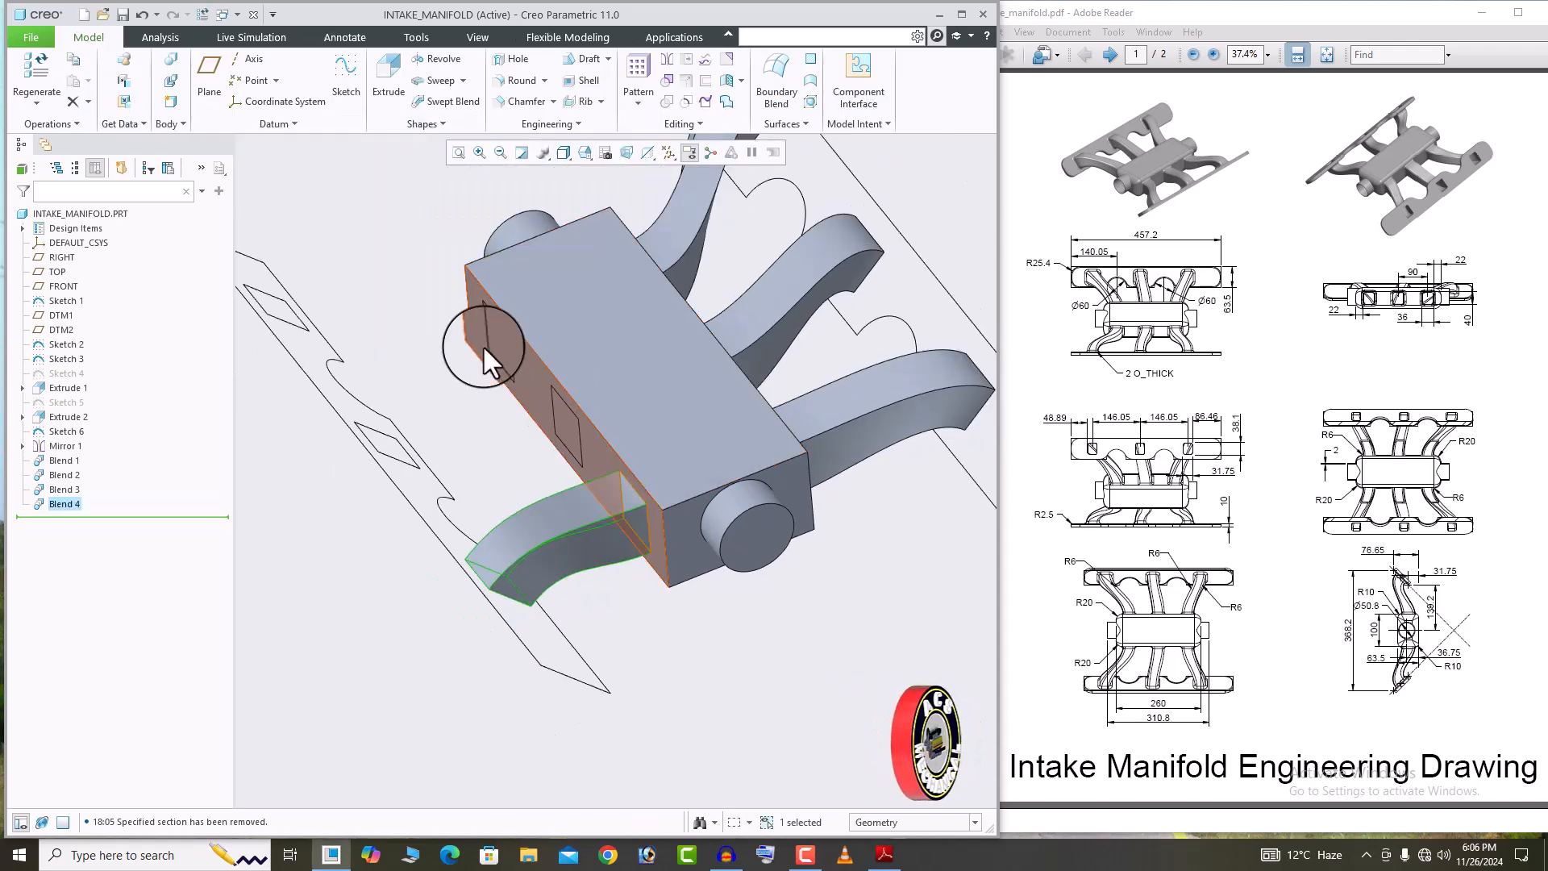
{"action": "left_click", "coordinate": [453, 128]}
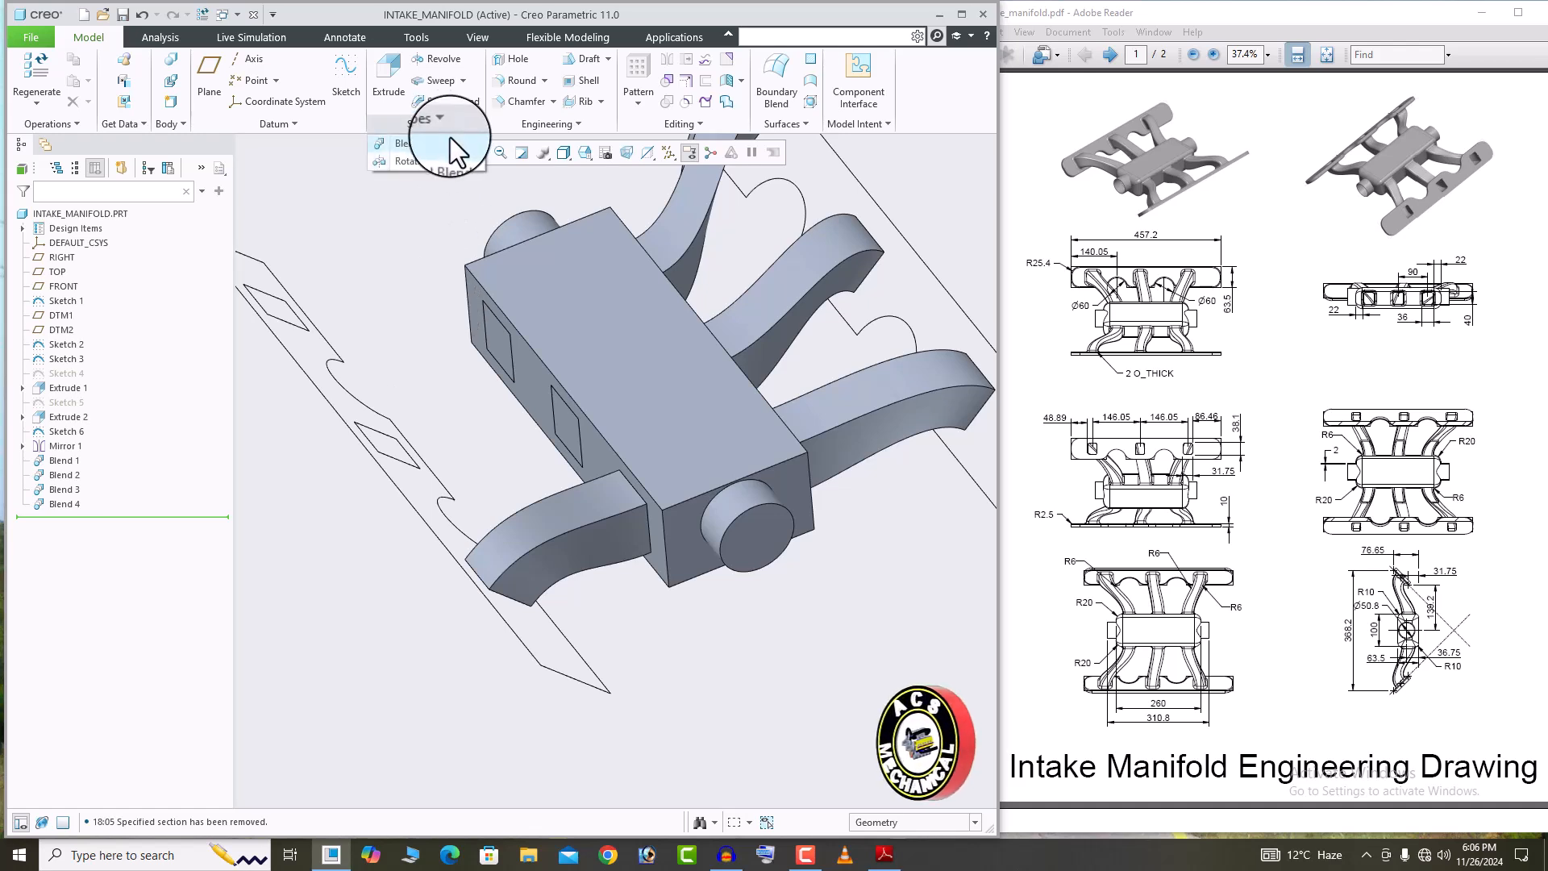
{"action": "left_click", "coordinate": [448, 137]}
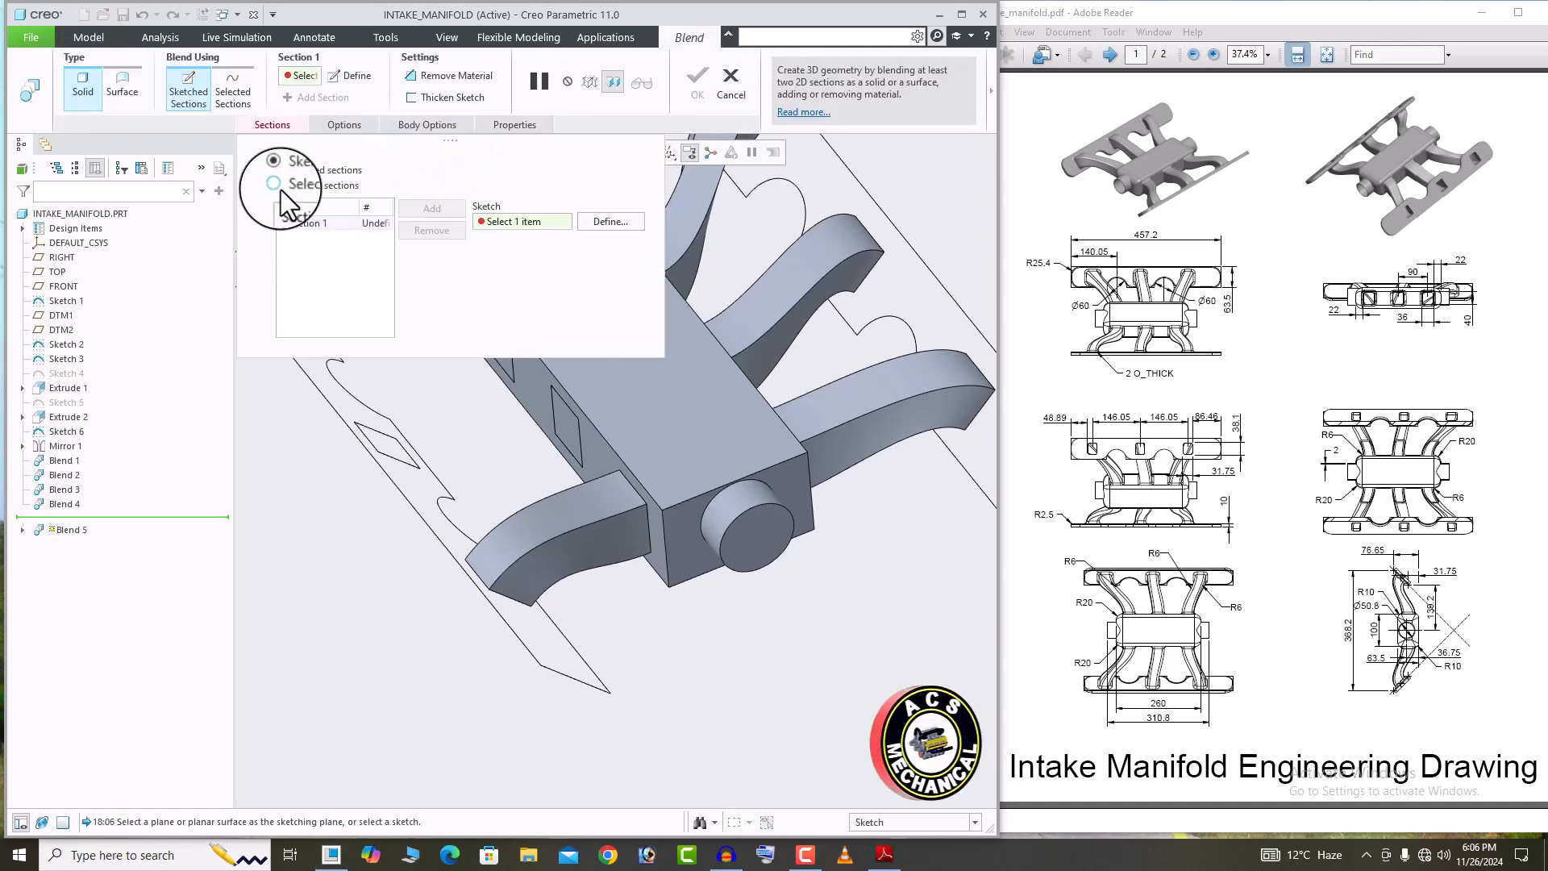
{"action": "left_click", "coordinate": [334, 187]}
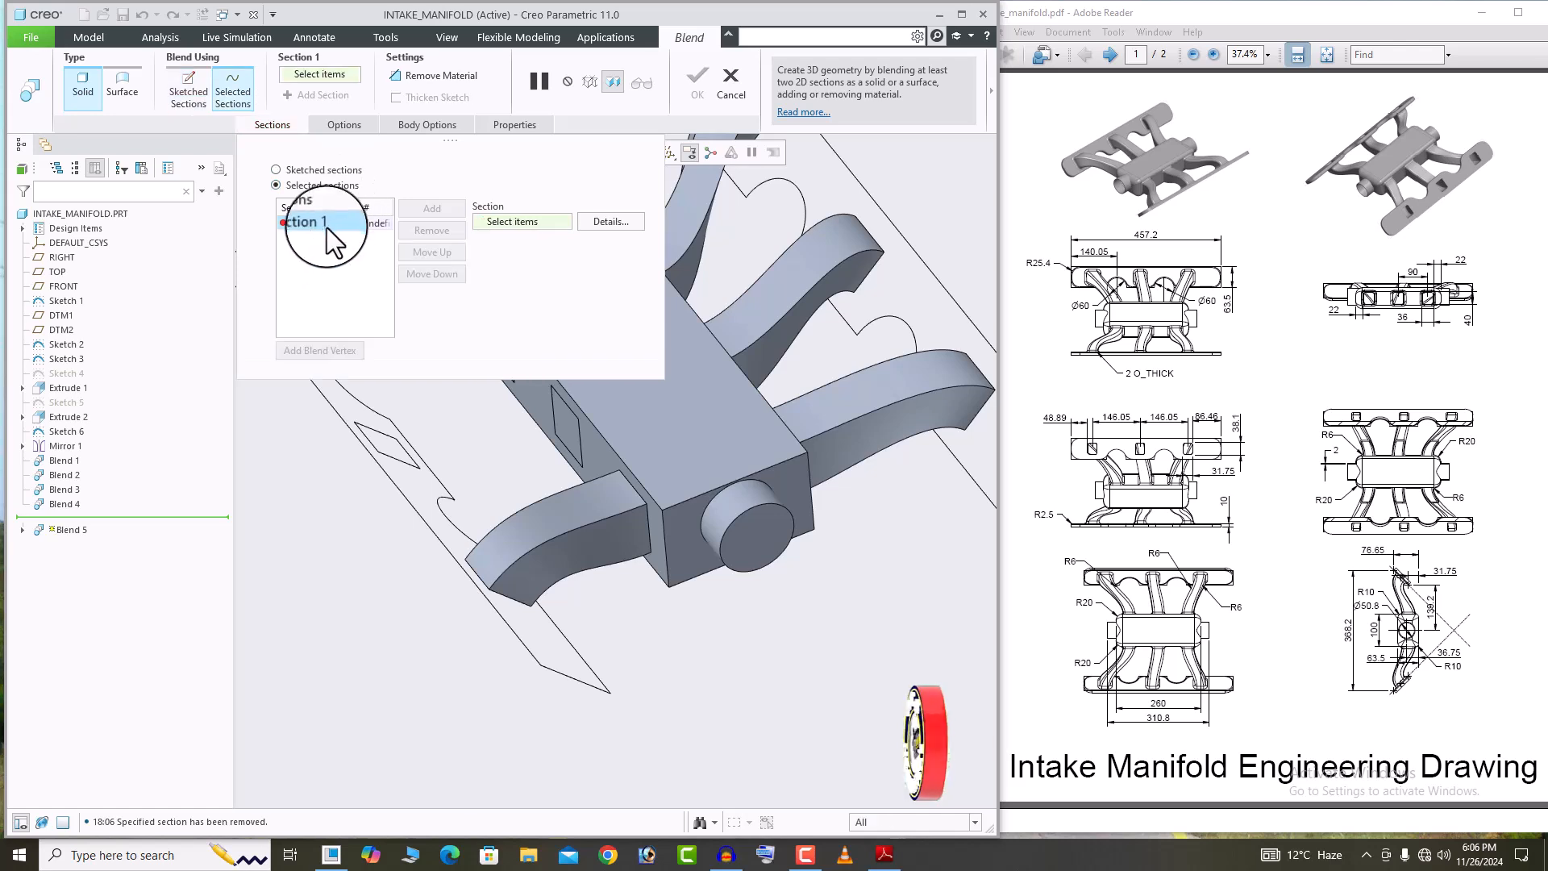
{"action": "scroll", "coordinate": [585, 512], "scroll_direction": "down", "scroll_amount": 3}
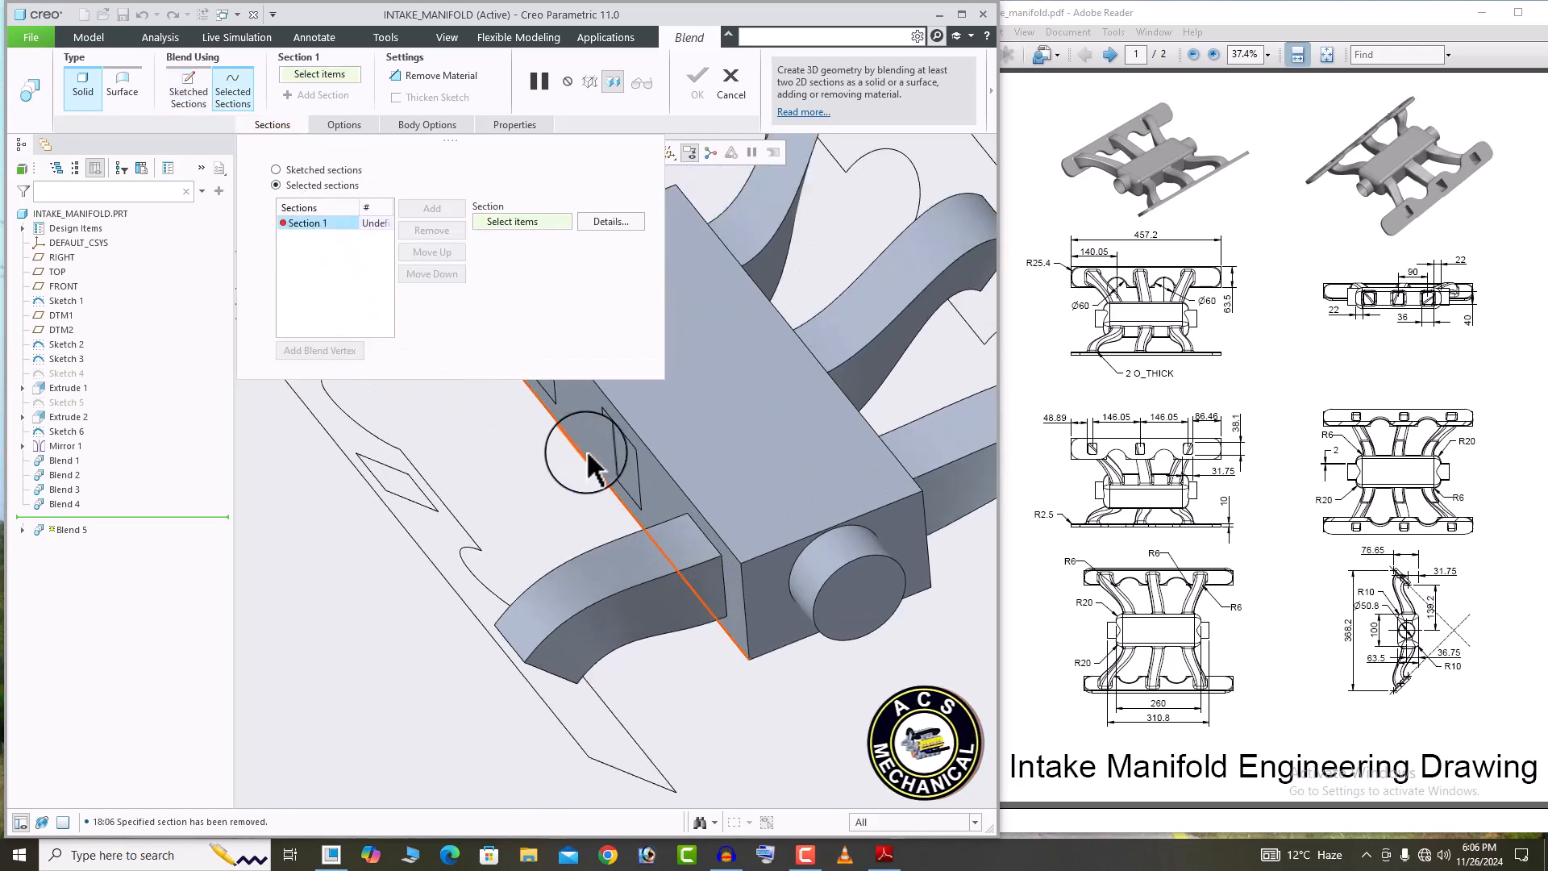
{"action": "left_click", "coordinate": [611, 461]}
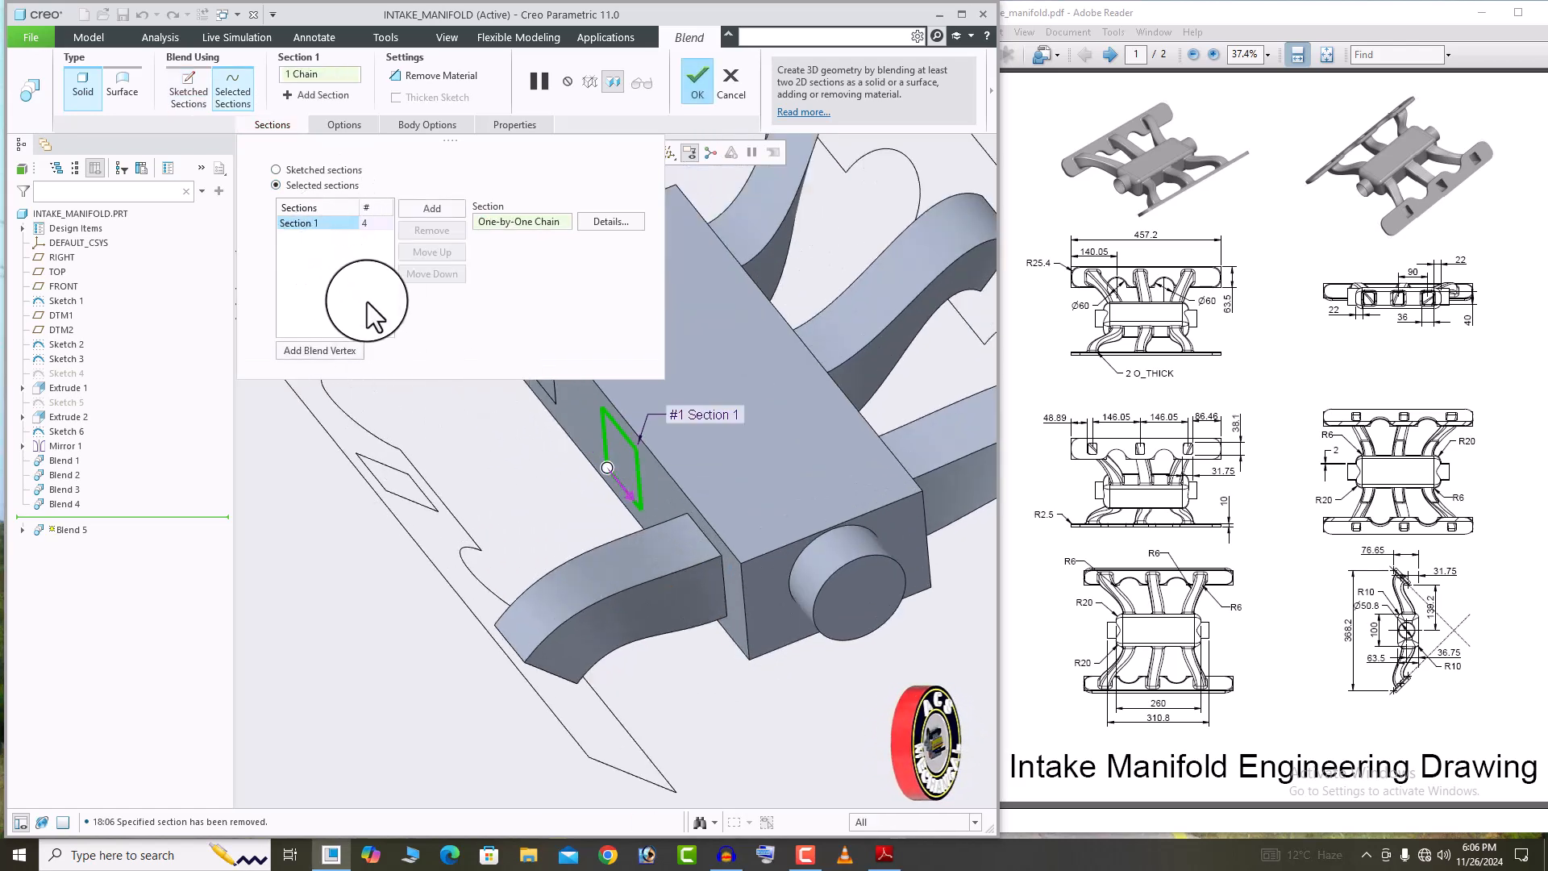
{"action": "left_click", "coordinate": [431, 208]}
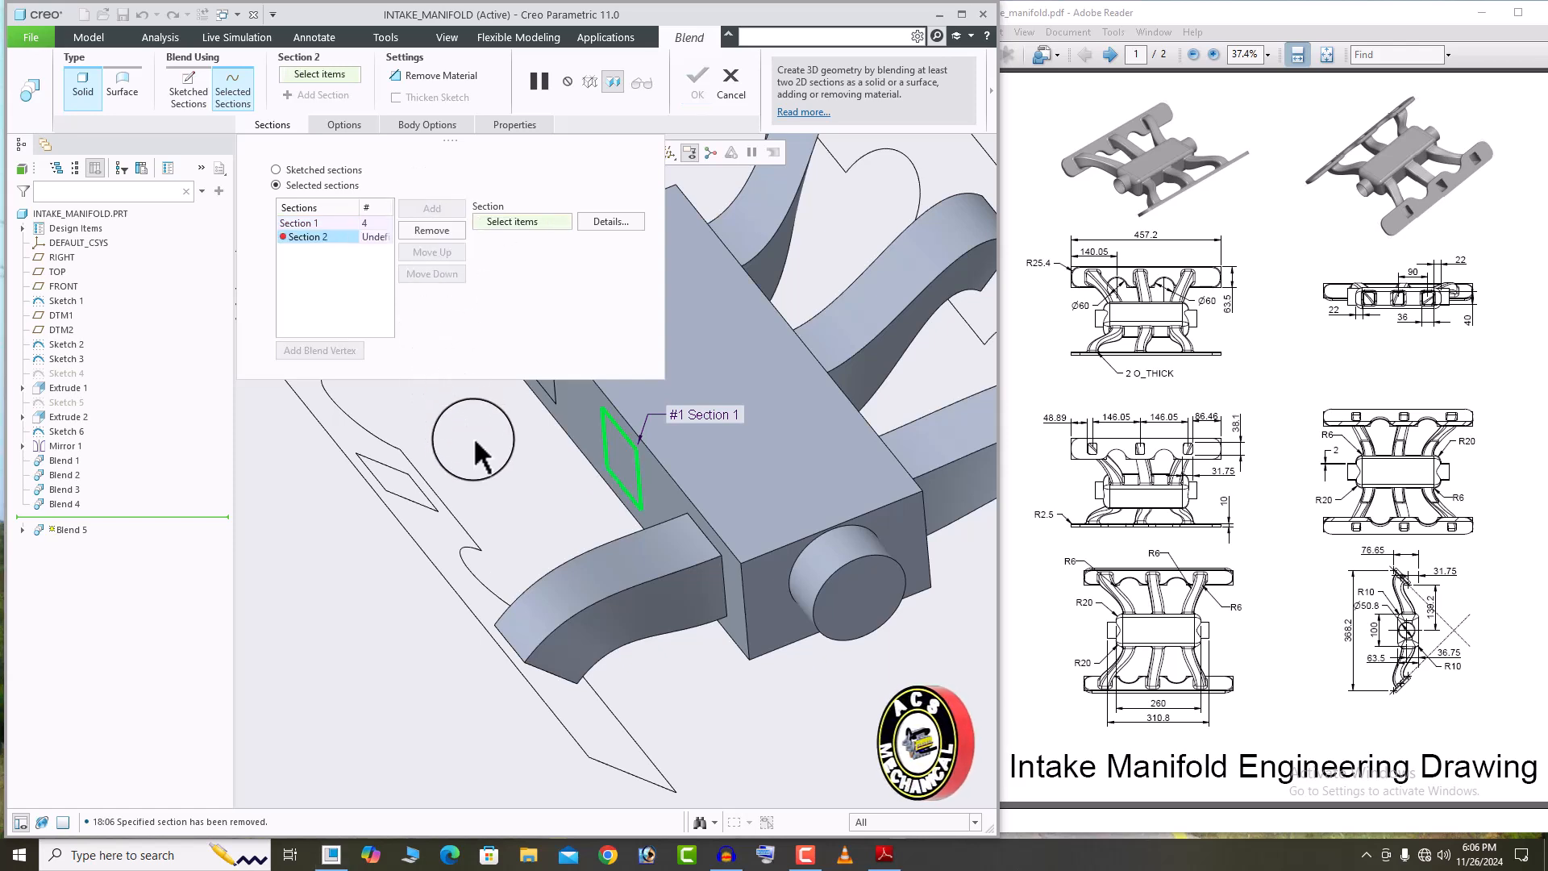
{"action": "left_click", "coordinate": [409, 516]}
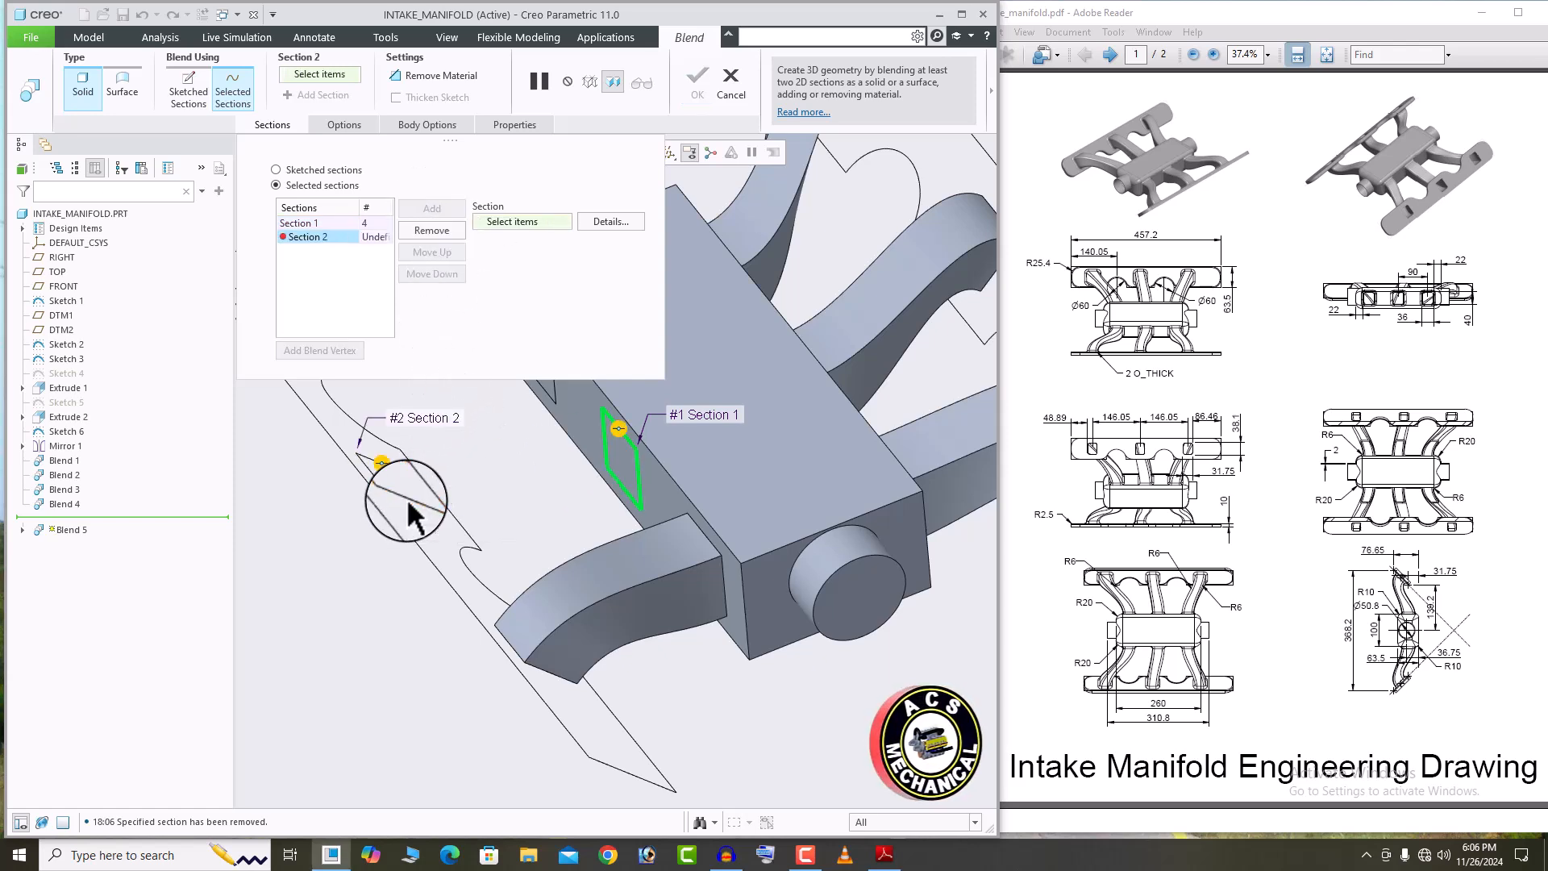
{"action": "mouse_move", "coordinate": [436, 513]}
{"action": "middle_mouse_down"}
{"action": "mouse_move", "coordinate": [557, 571]}
{"action": "mouse_move", "coordinate": [516, 520]}
{"action": "middle_mouse_up"}
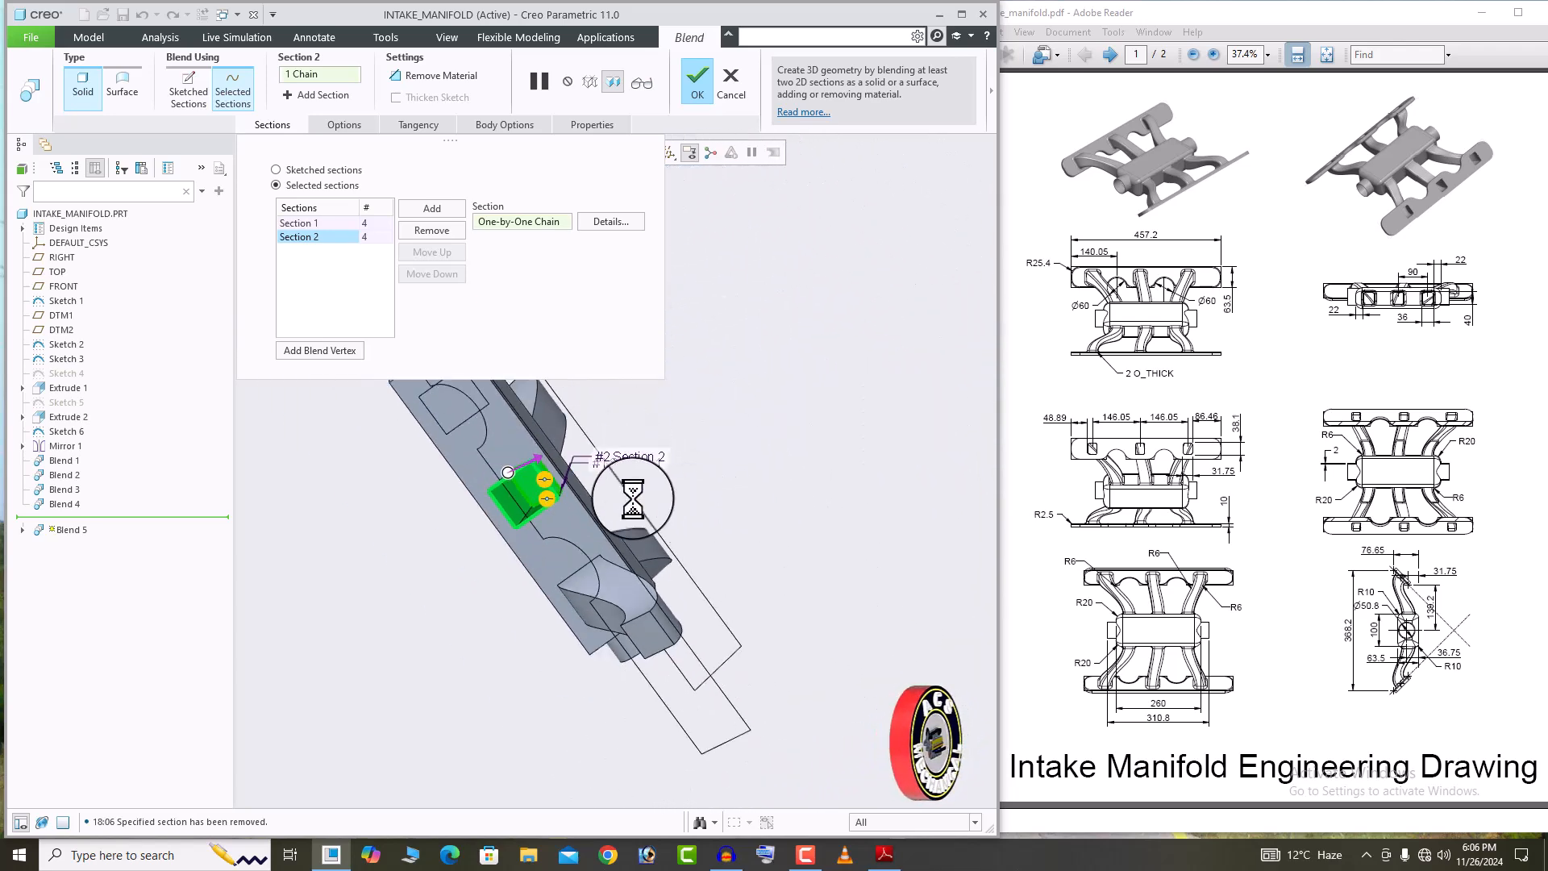
Set the start and end sections of the opposite side's middle runner to Normal and complete its blend.
{"action": "middle_click_drag", "start_coordinate": [621, 500], "coordinate": [530, 499]}
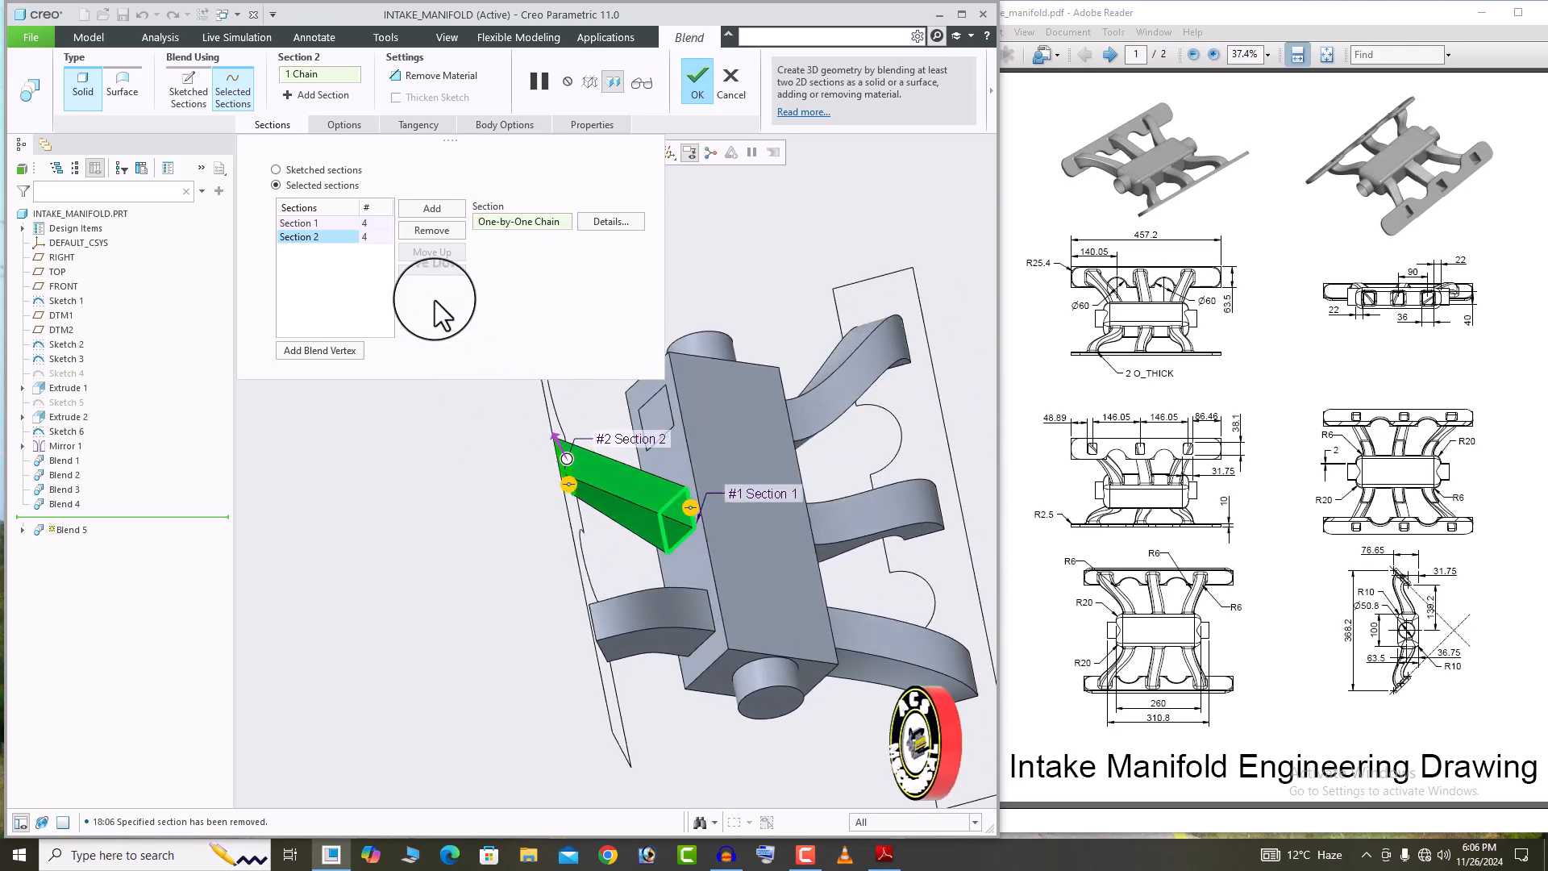
{"action": "left_click", "coordinate": [419, 126]}
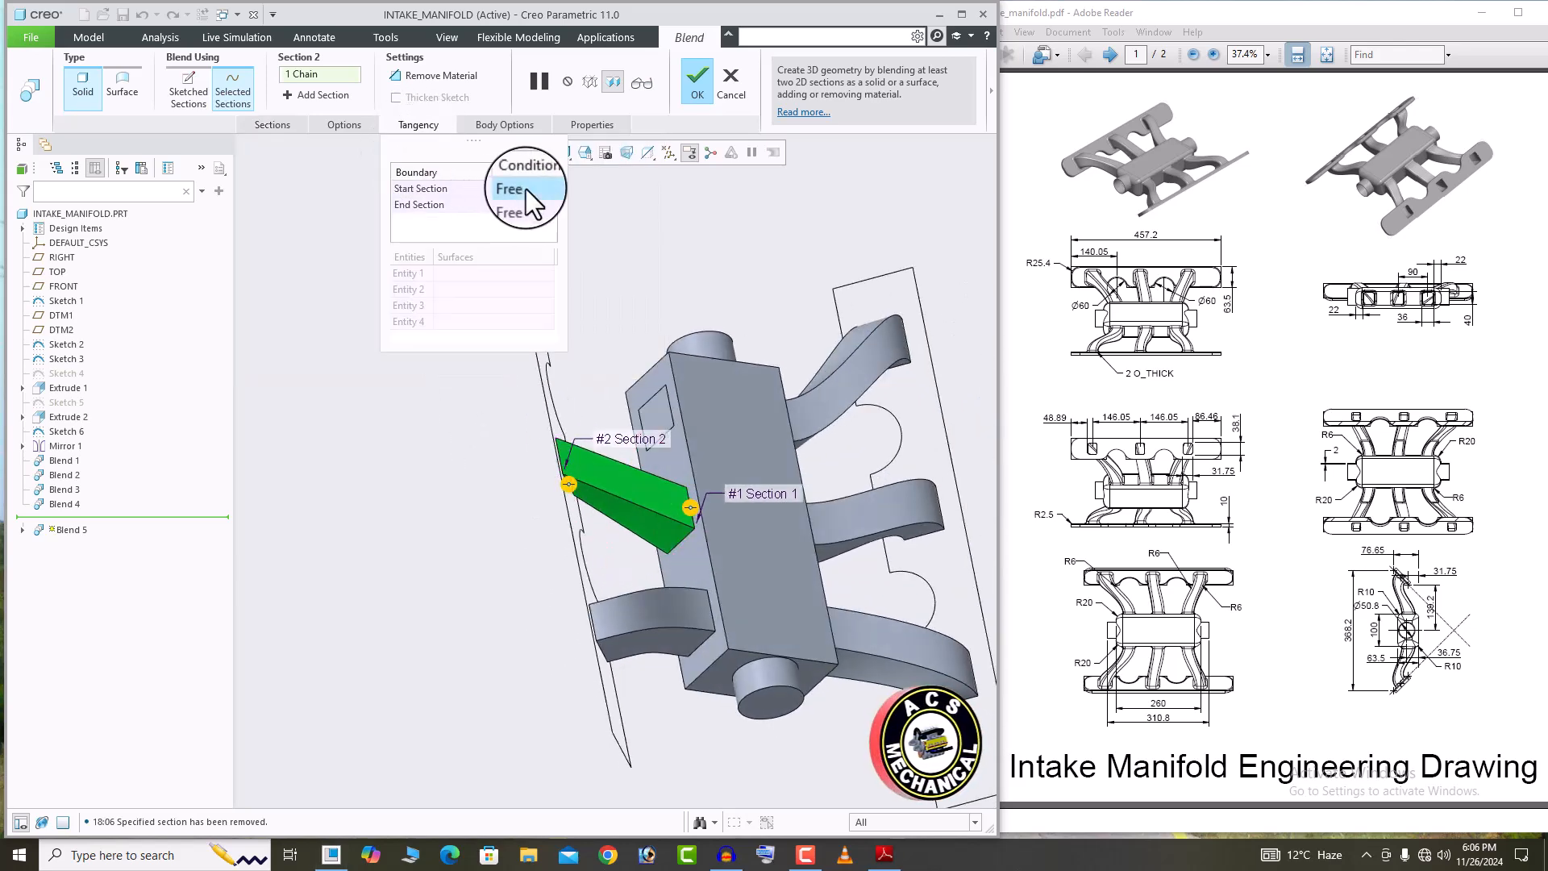
{"action": "left_click", "coordinate": [526, 189]}
{"action": "left_click", "coordinate": [520, 224]}
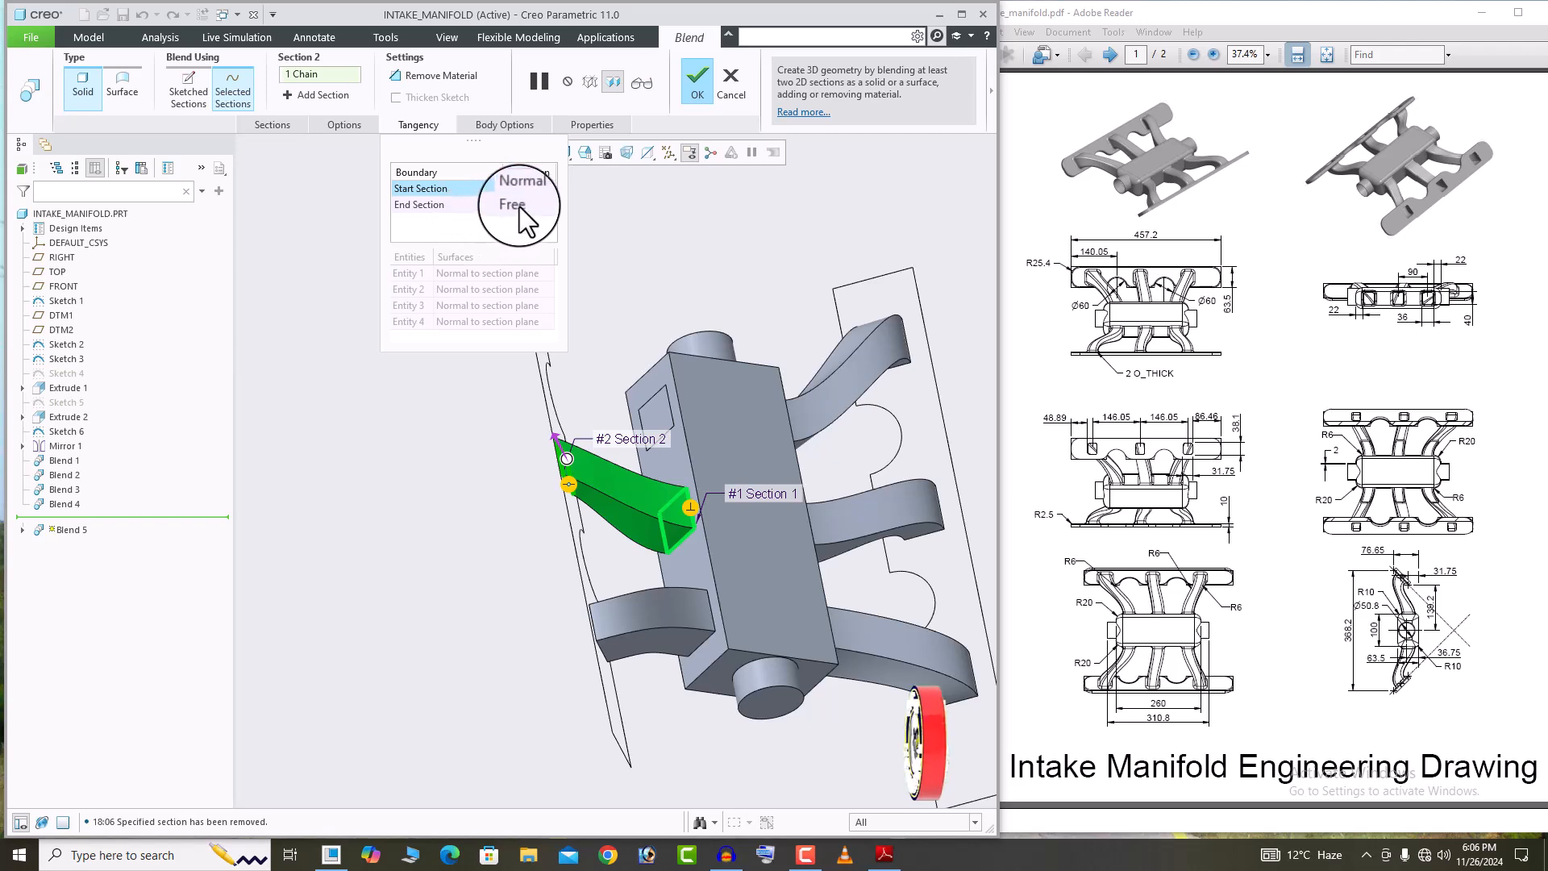
{"action": "left_click", "coordinate": [521, 205]}
{"action": "left_click", "coordinate": [521, 250]}
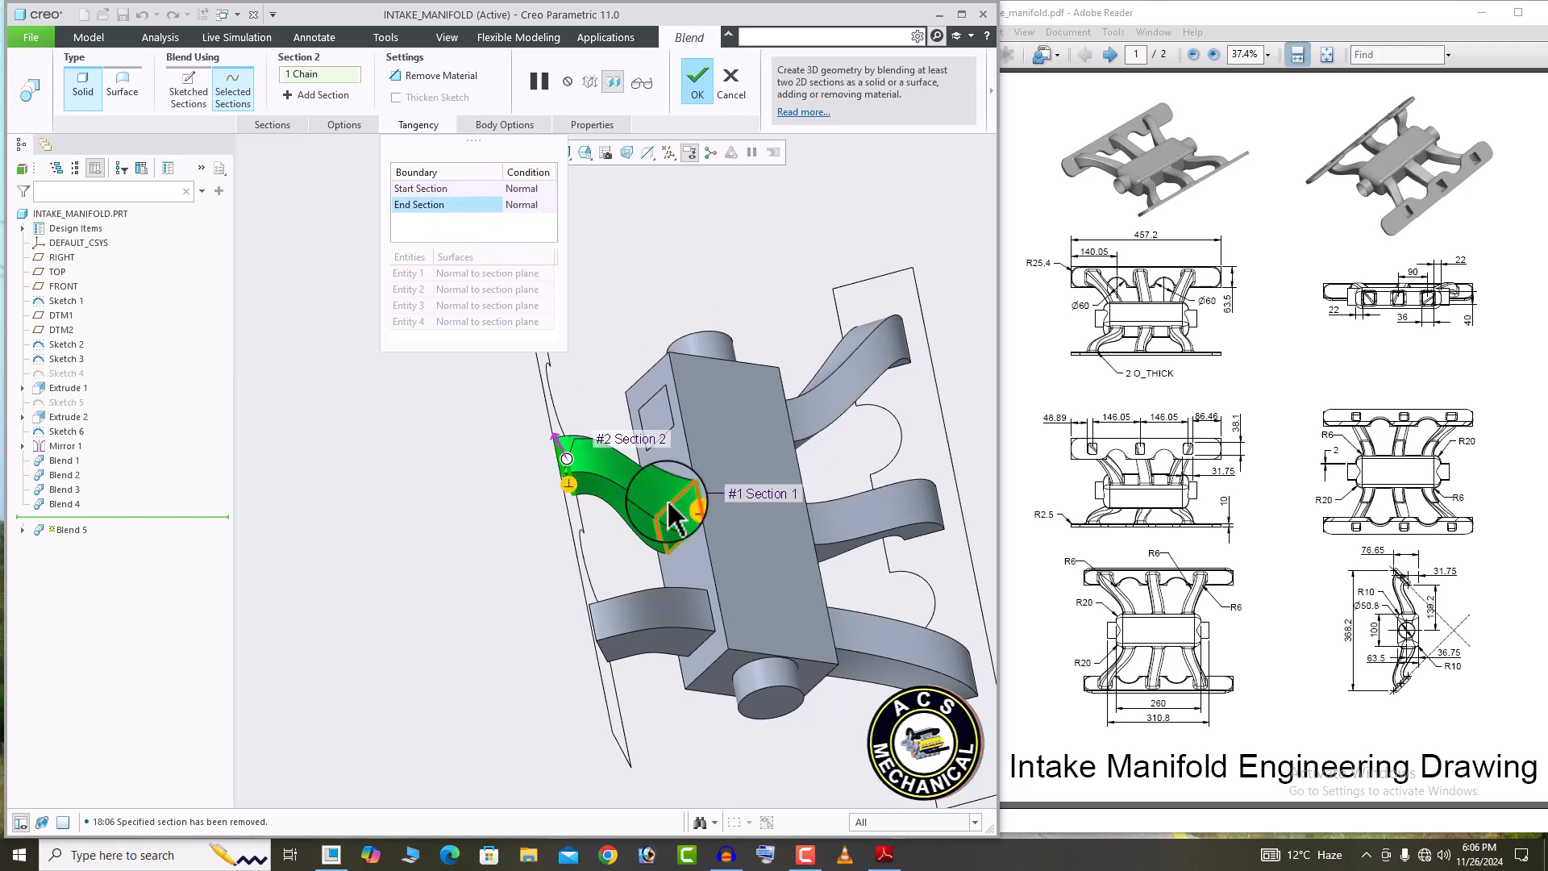
{"action": "middle_click_drag", "start_coordinate": [674, 517], "coordinate": [611, 368]}
{"action": "left_click", "coordinate": [690, 94]}
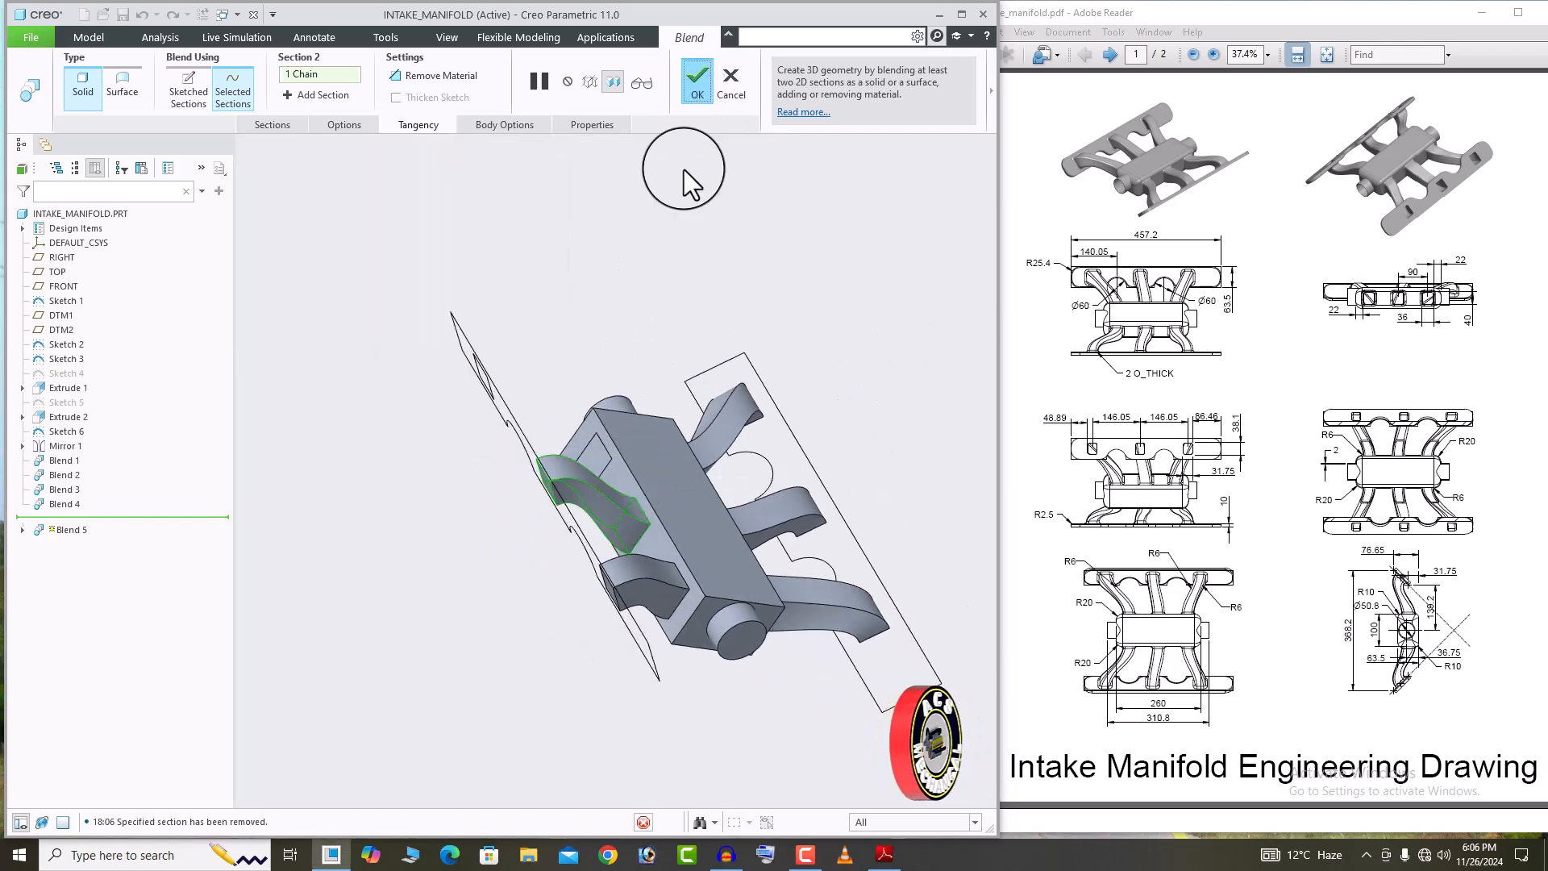
Start a sixth solid Blend from selected sections, using the opposite side's last port square and its facing flange square, aligning Section 2's start point with Section 1.
{"action": "middle_click_drag", "start_coordinate": [684, 170], "coordinate": [458, 142]}
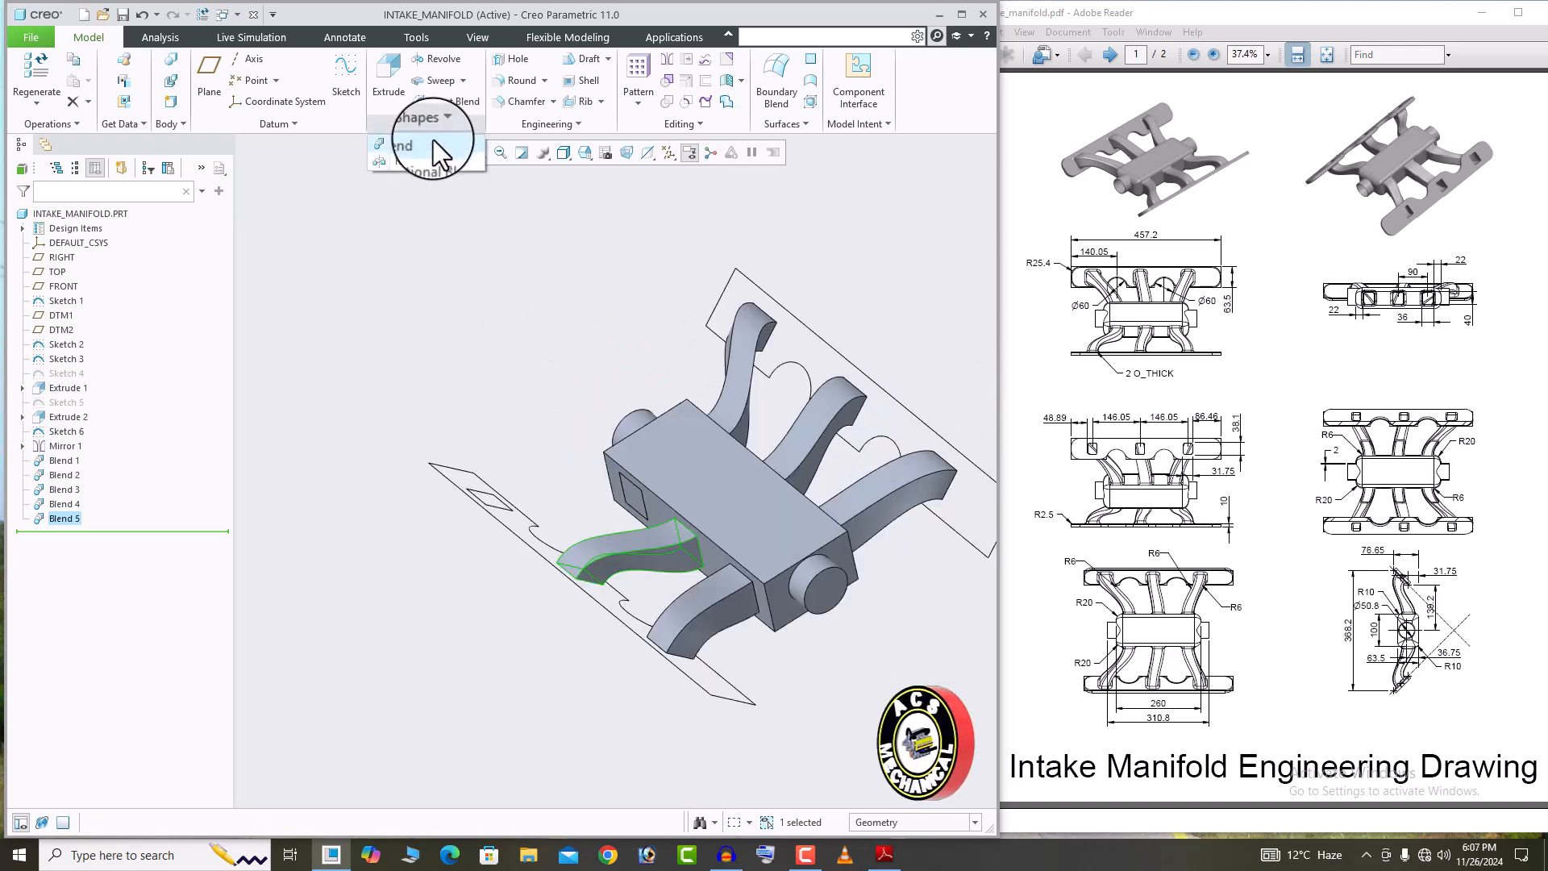
{"action": "left_click", "coordinate": [433, 142]}
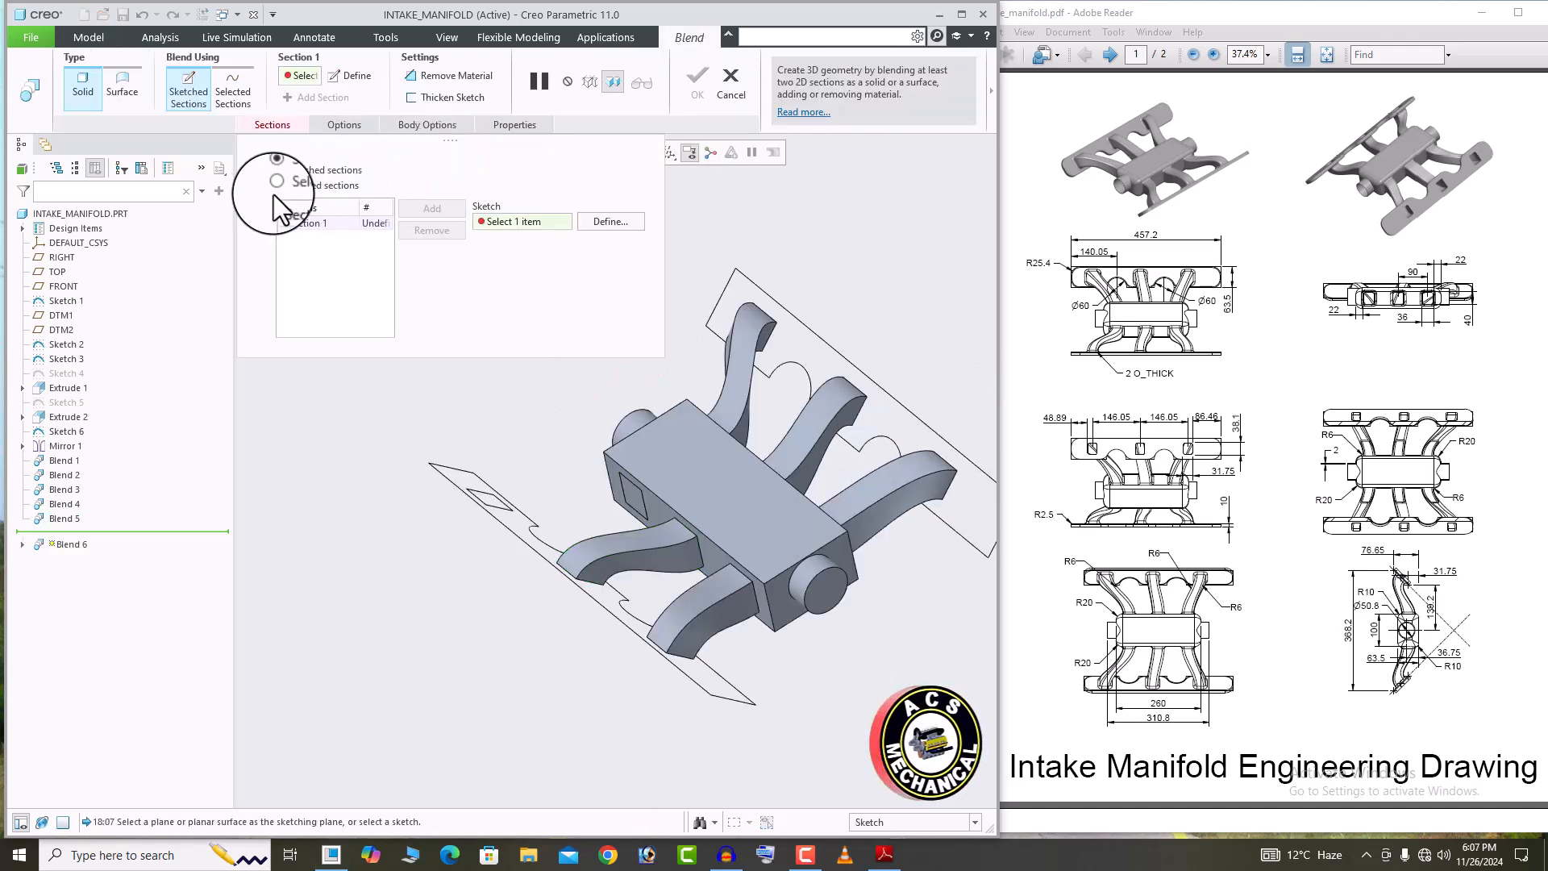
{"action": "left_click", "coordinate": [313, 190]}
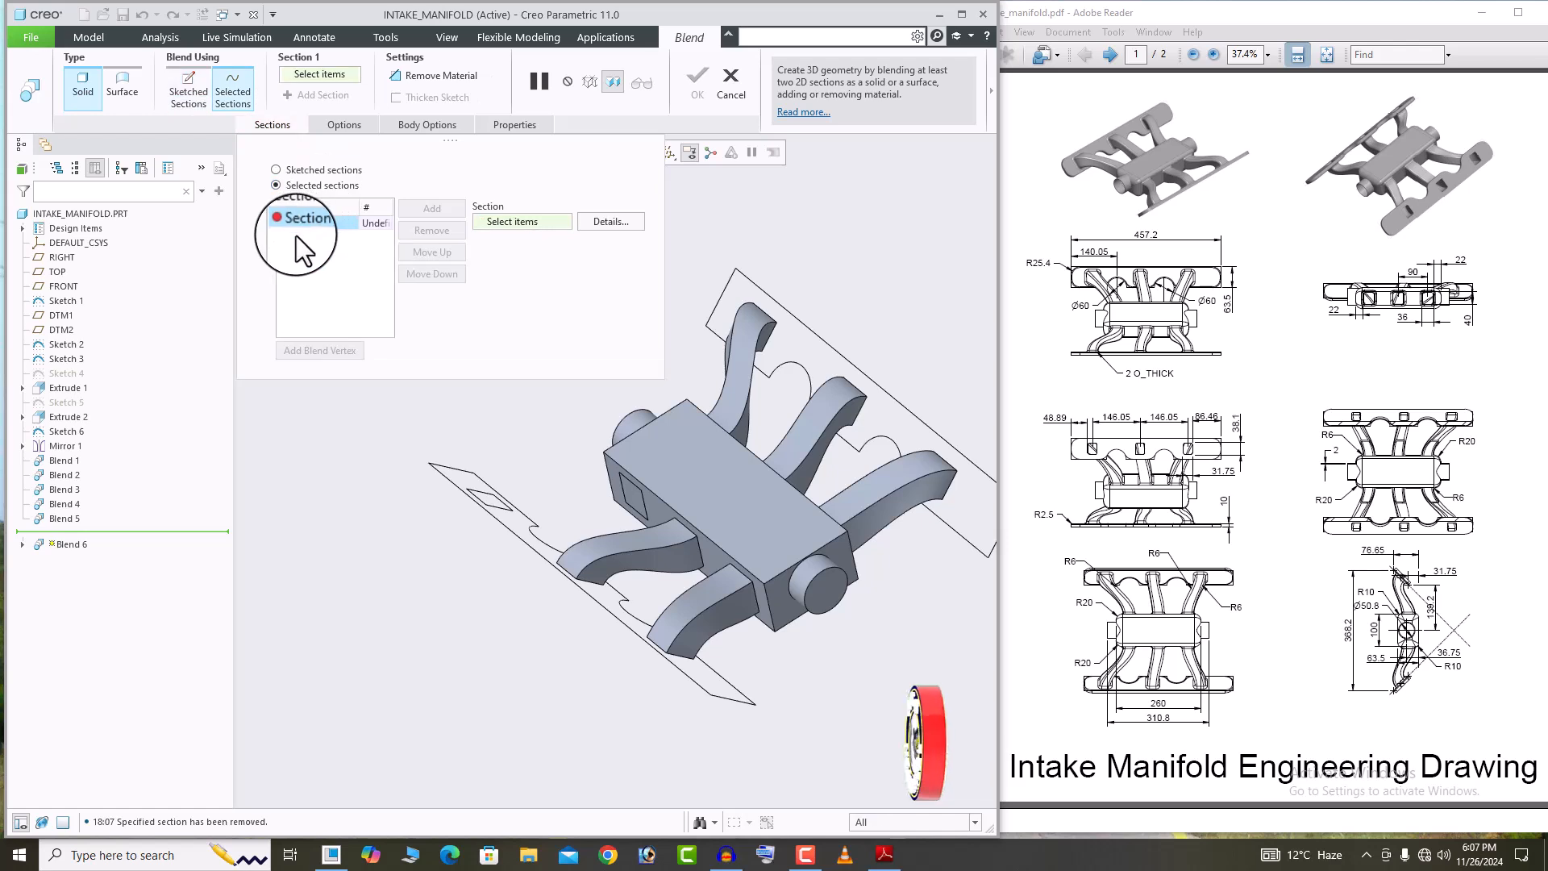
{"action": "scroll", "coordinate": [629, 516], "scroll_direction": "up", "scroll_amount": 5}
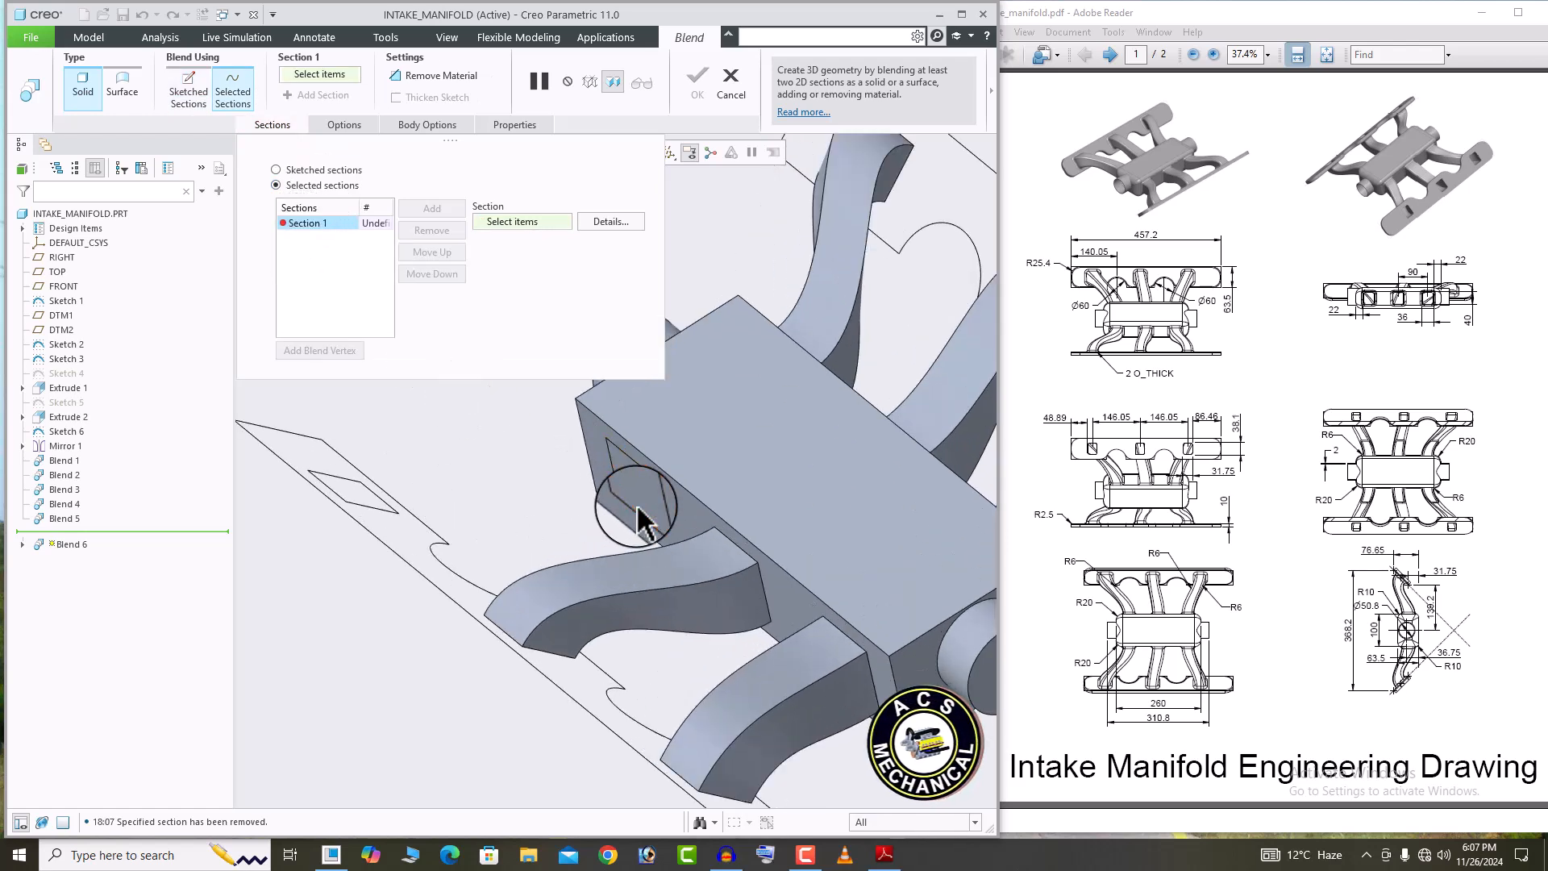
{"action": "left_click", "coordinate": [638, 519]}
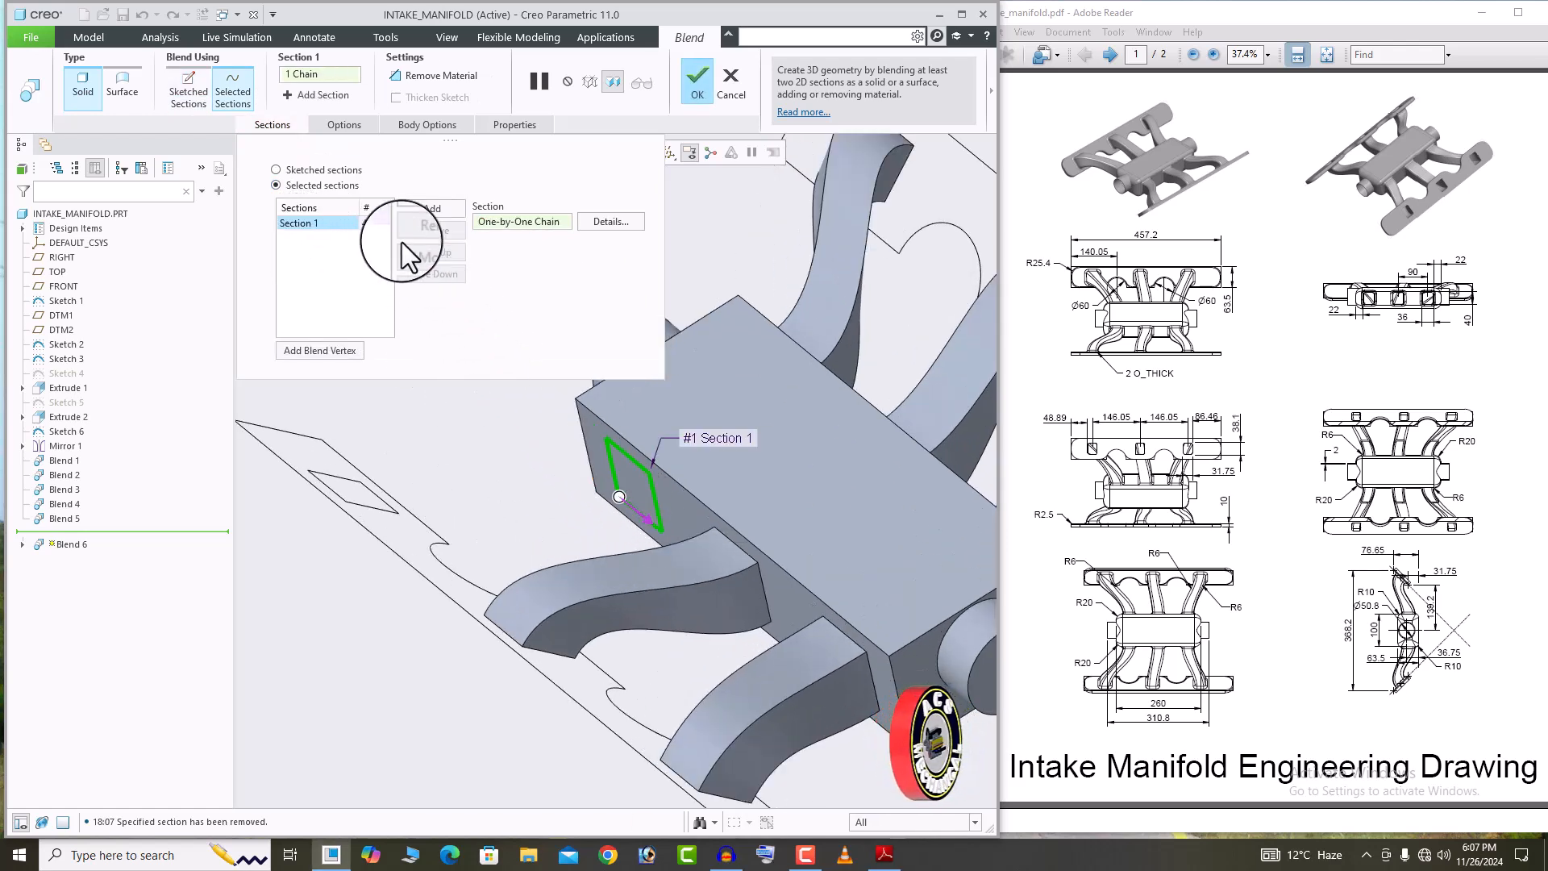
{"action": "left_click", "coordinate": [421, 208]}
{"action": "middle_click_drag", "start_coordinate": [474, 452], "coordinate": [453, 456]}
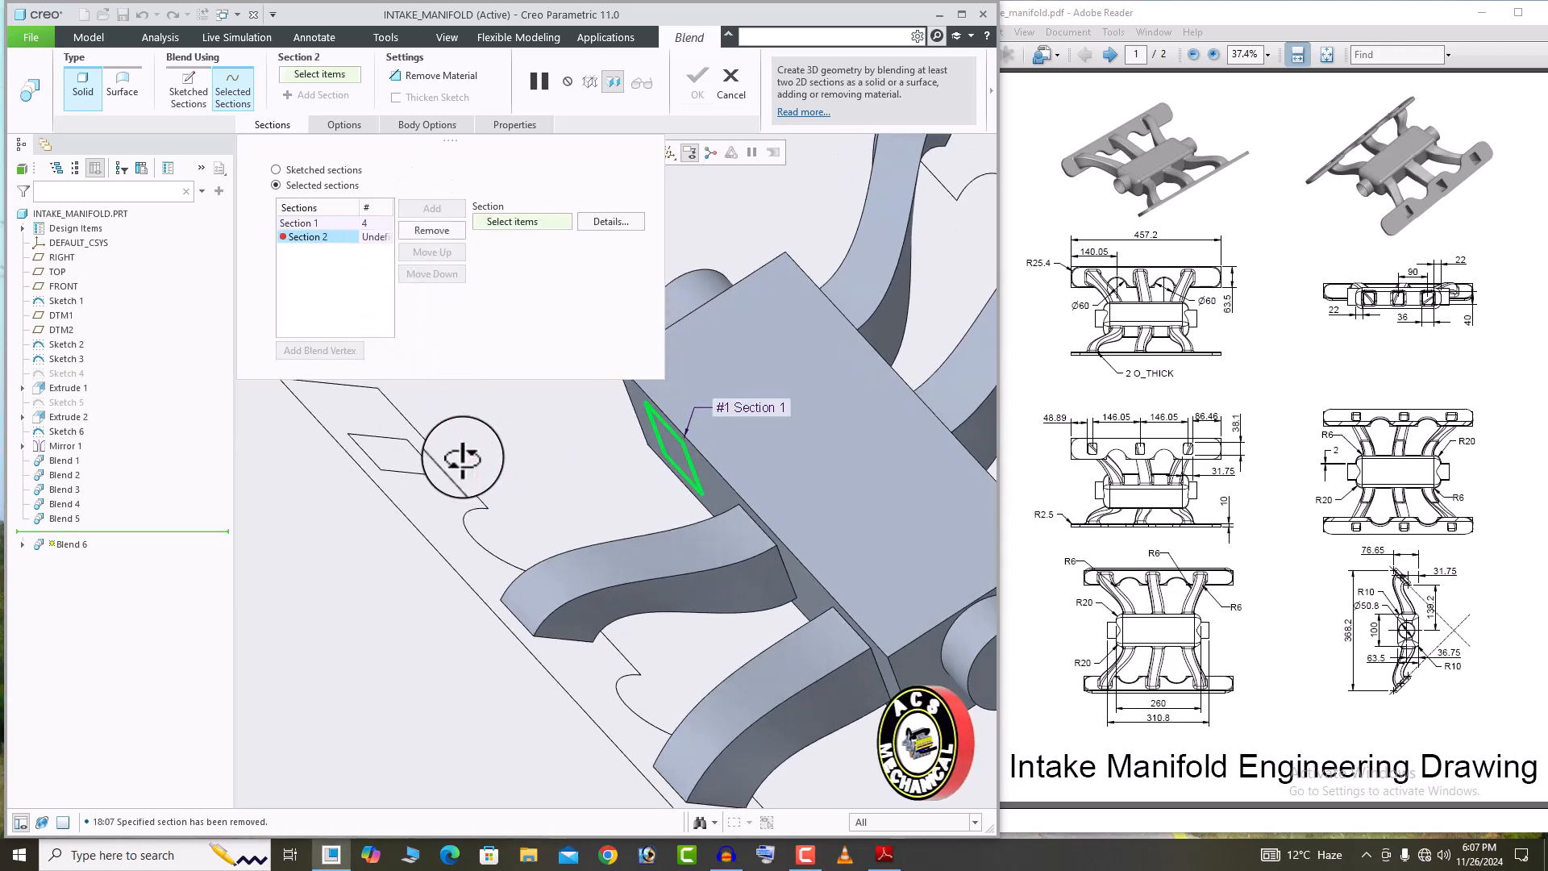
{"action": "left_click", "coordinate": [418, 471]}
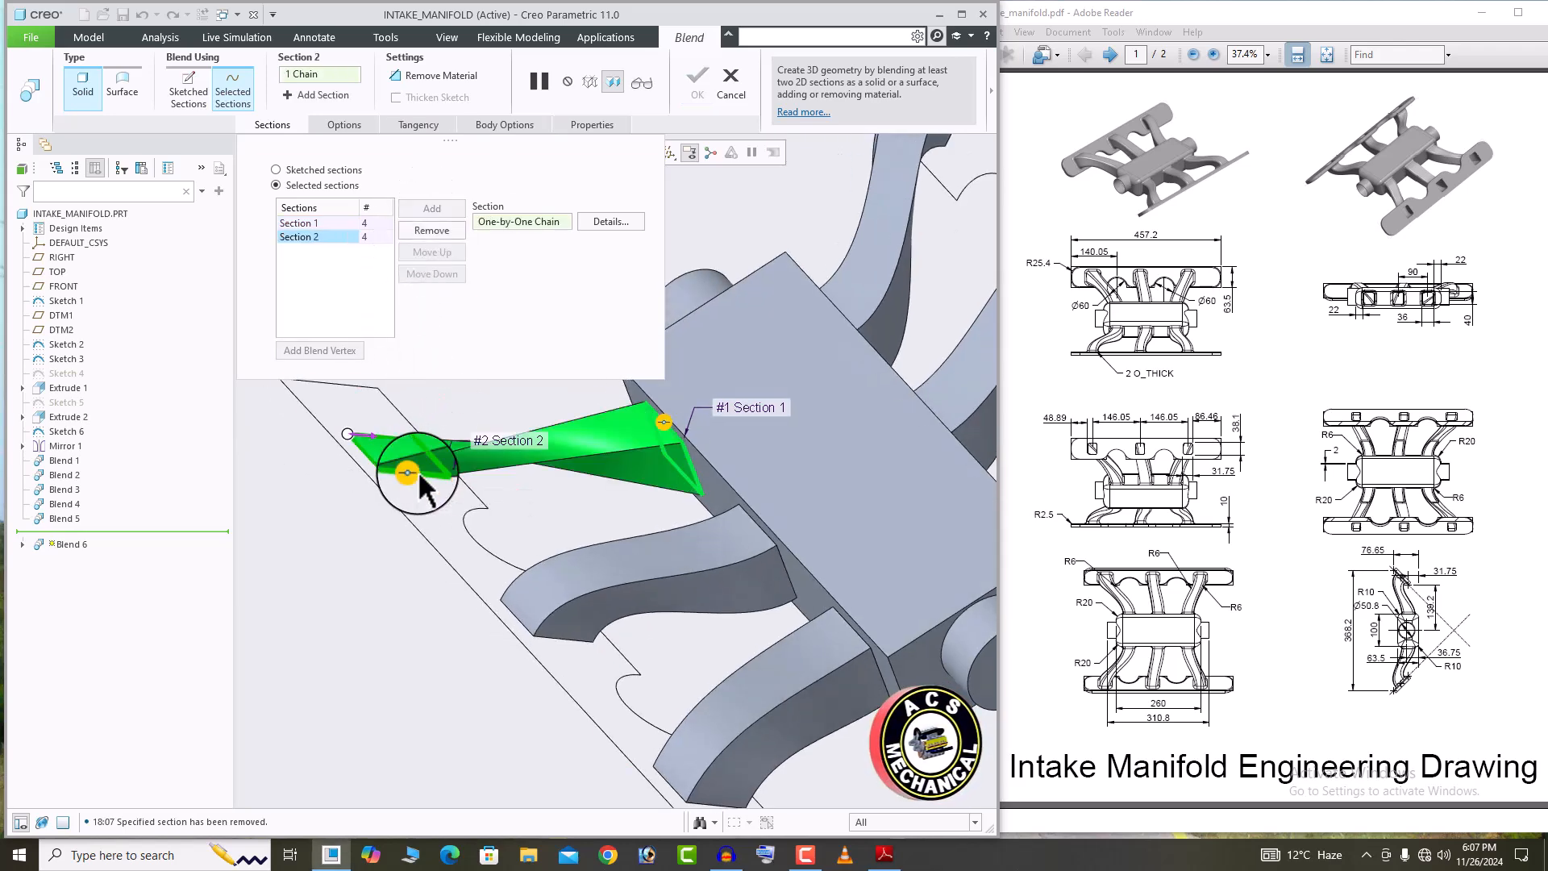
{"action": "middle_click_drag", "start_coordinate": [473, 489], "coordinate": [457, 477]}
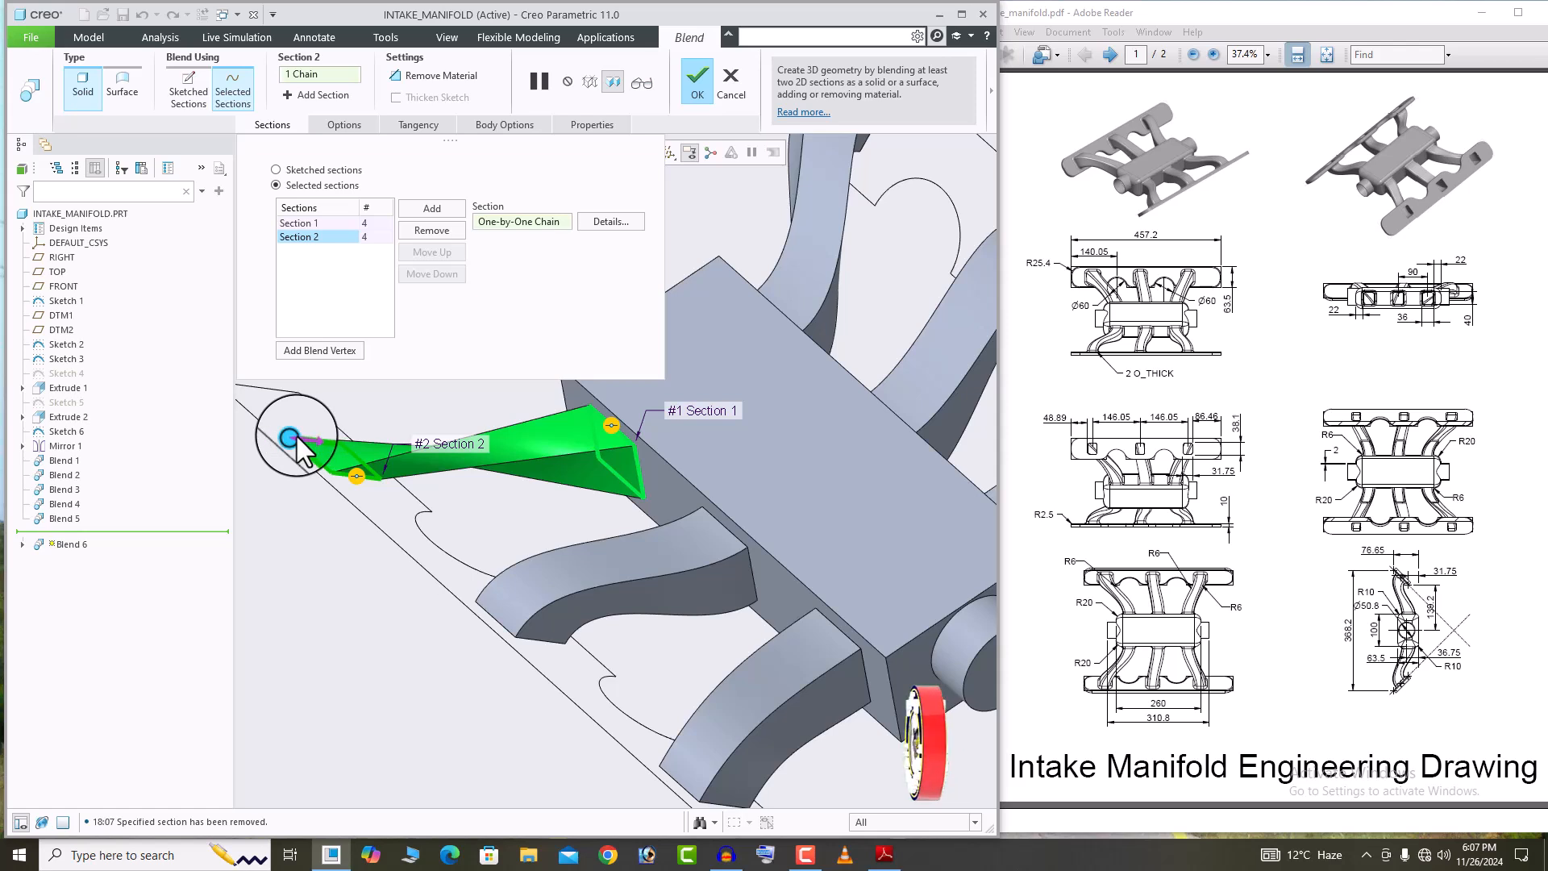
{"action": "left_click_drag", "start_coordinate": [289, 439], "coordinate": [348, 451]}
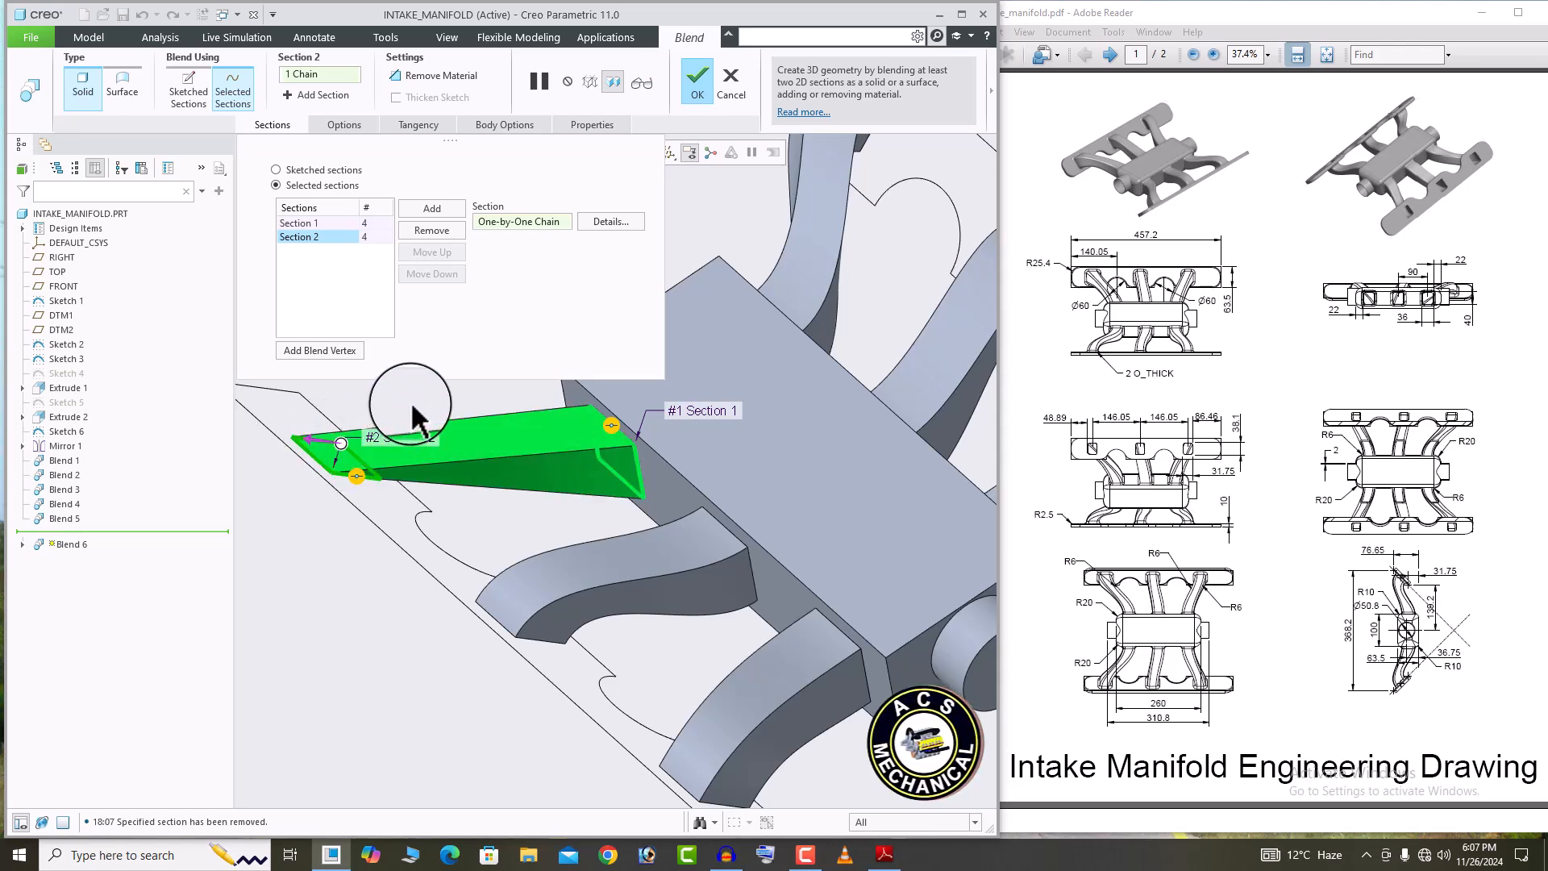
Apply the Normal condition to the start and end sections of the opposite side's last runner and finish the blend.
{"action": "left_click", "coordinate": [419, 129]}
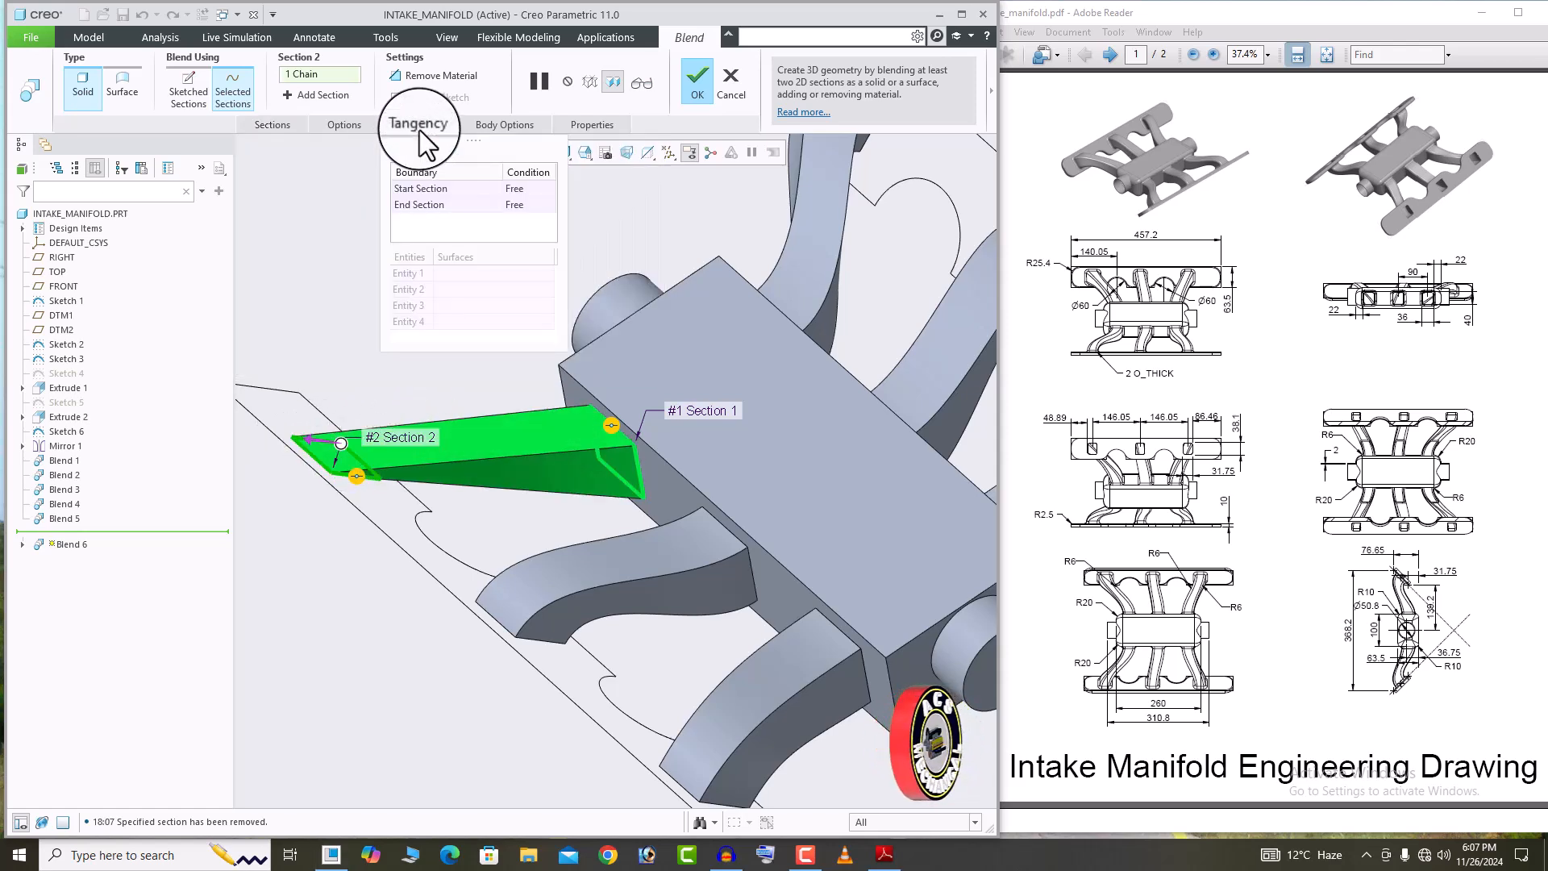
{"action": "left_click", "coordinate": [534, 195]}
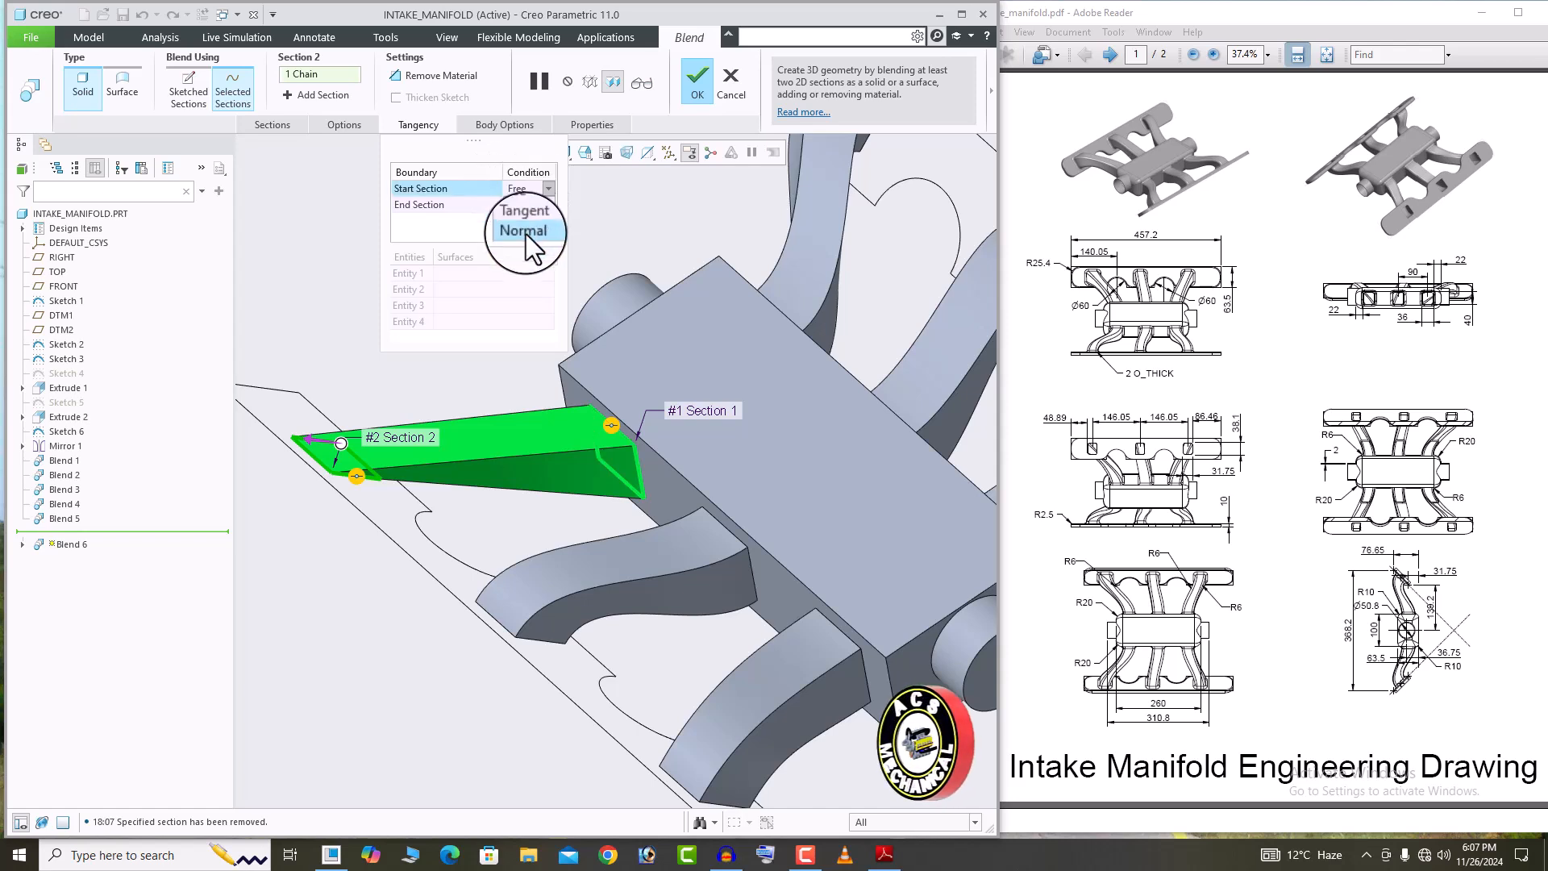
{"action": "left_click", "coordinate": [526, 234]}
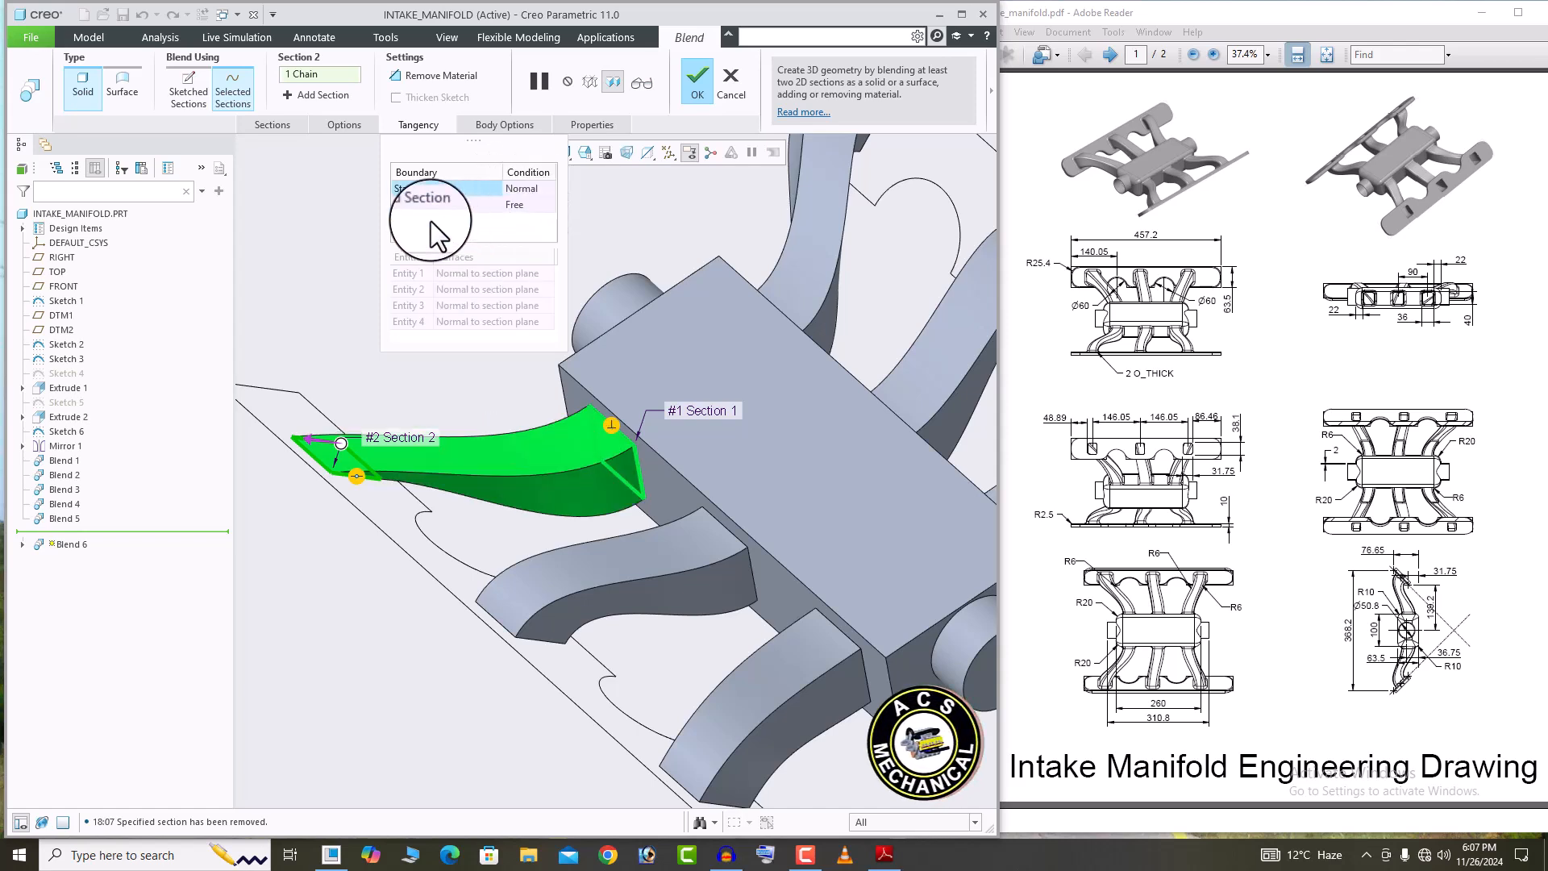
{"action": "left_click", "coordinate": [526, 206]}
{"action": "left_click", "coordinate": [529, 248]}
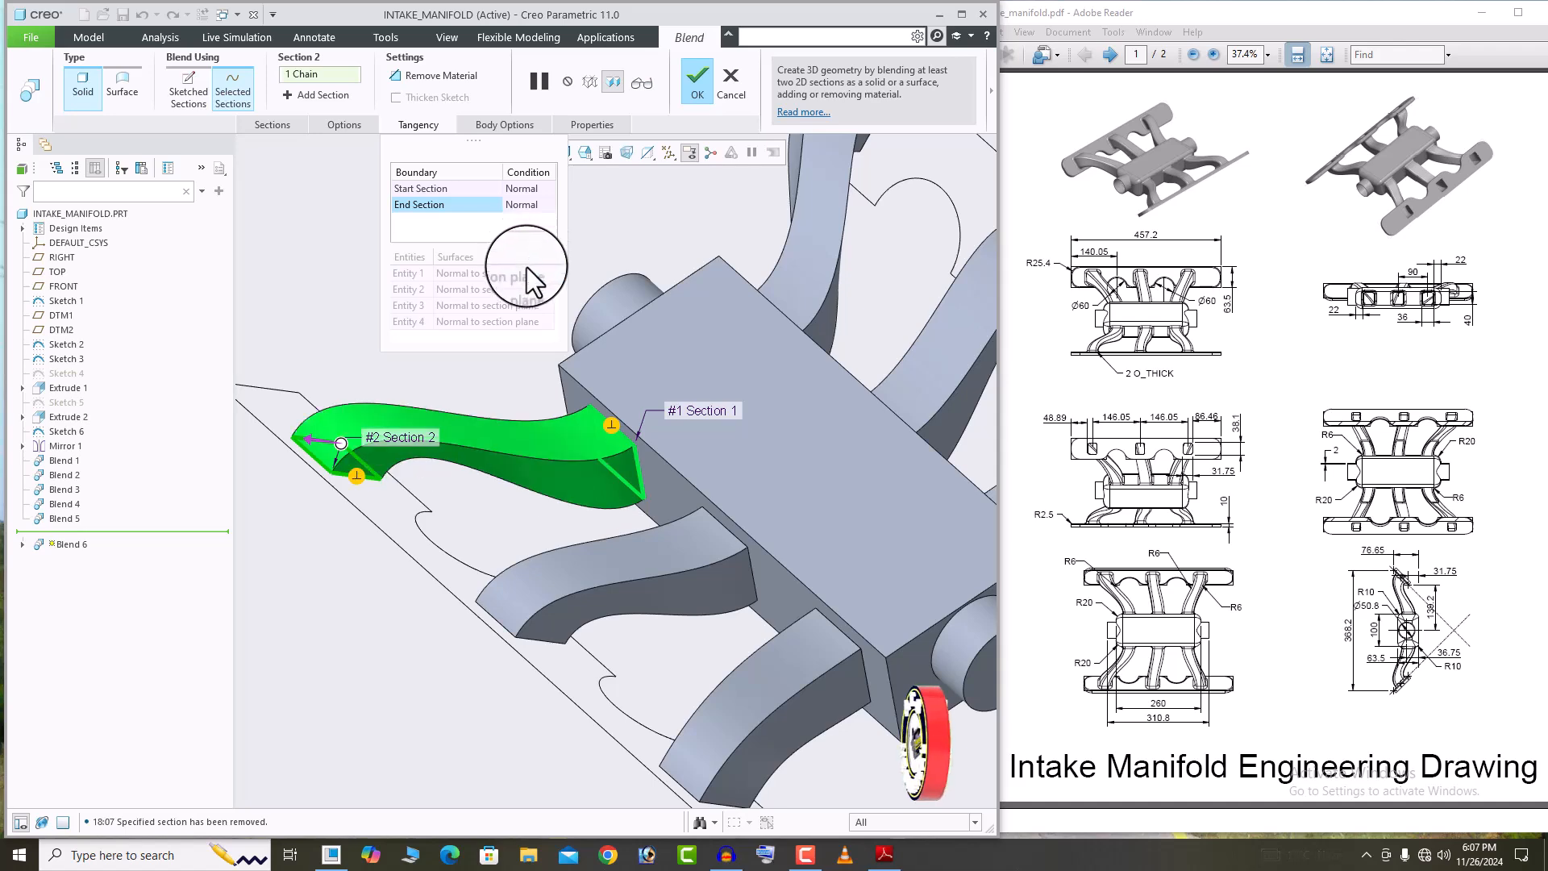
{"action": "left_click", "coordinate": [698, 75]}
Start a Round with a 6 mm radius and select the four lengthwise edges of the first runner.
{"action": "scroll", "coordinate": [613, 387], "scroll_direction": "down", "scroll_amount": 3}
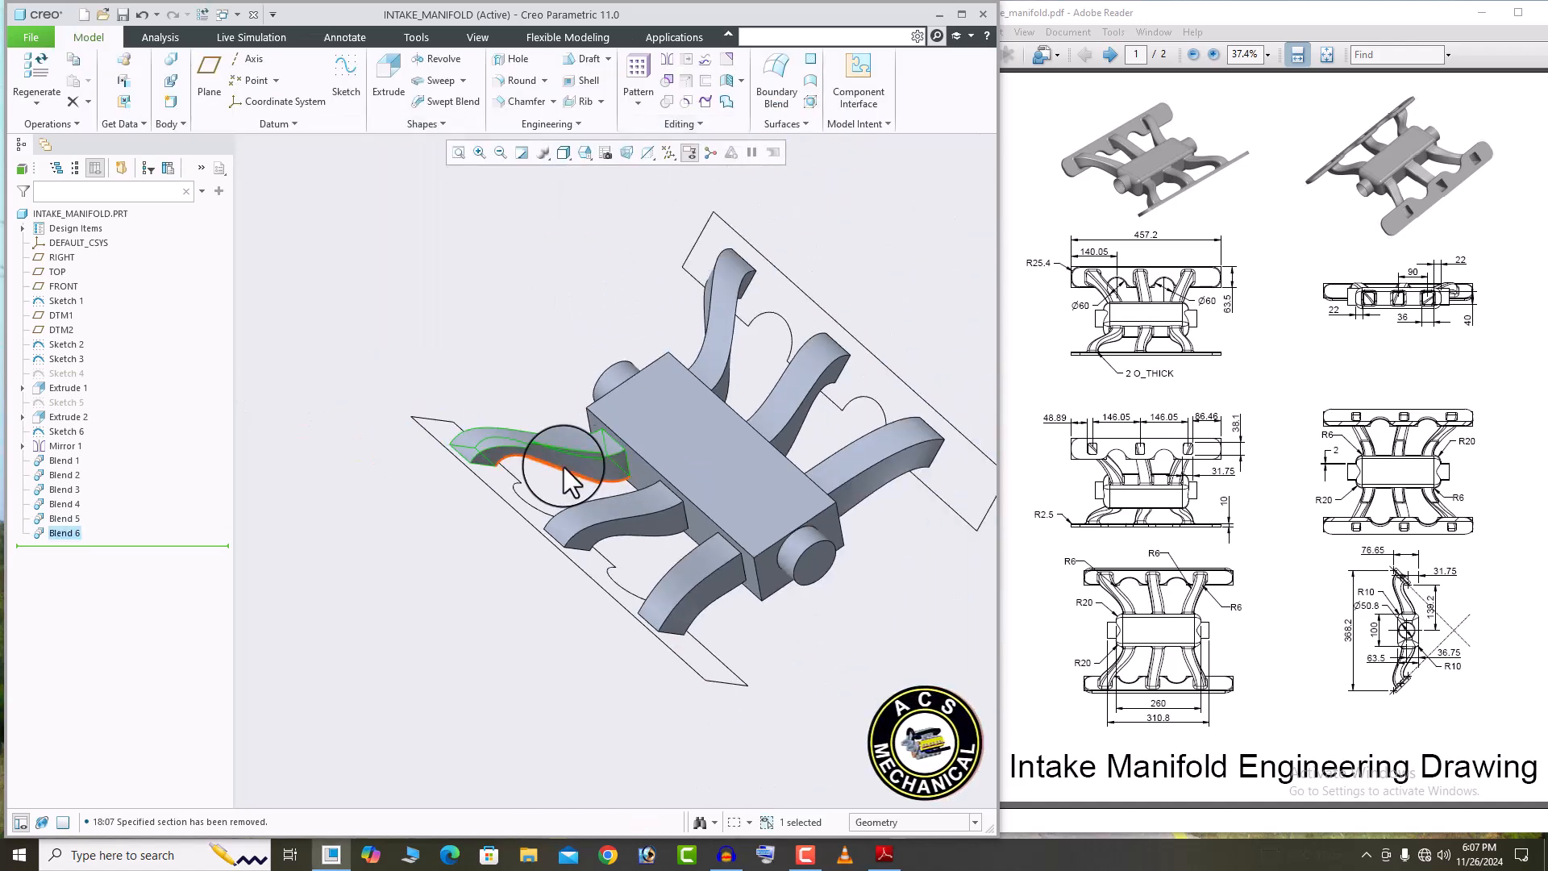
{"action": "middle_click_drag", "start_coordinate": [564, 467], "coordinate": [640, 449]}
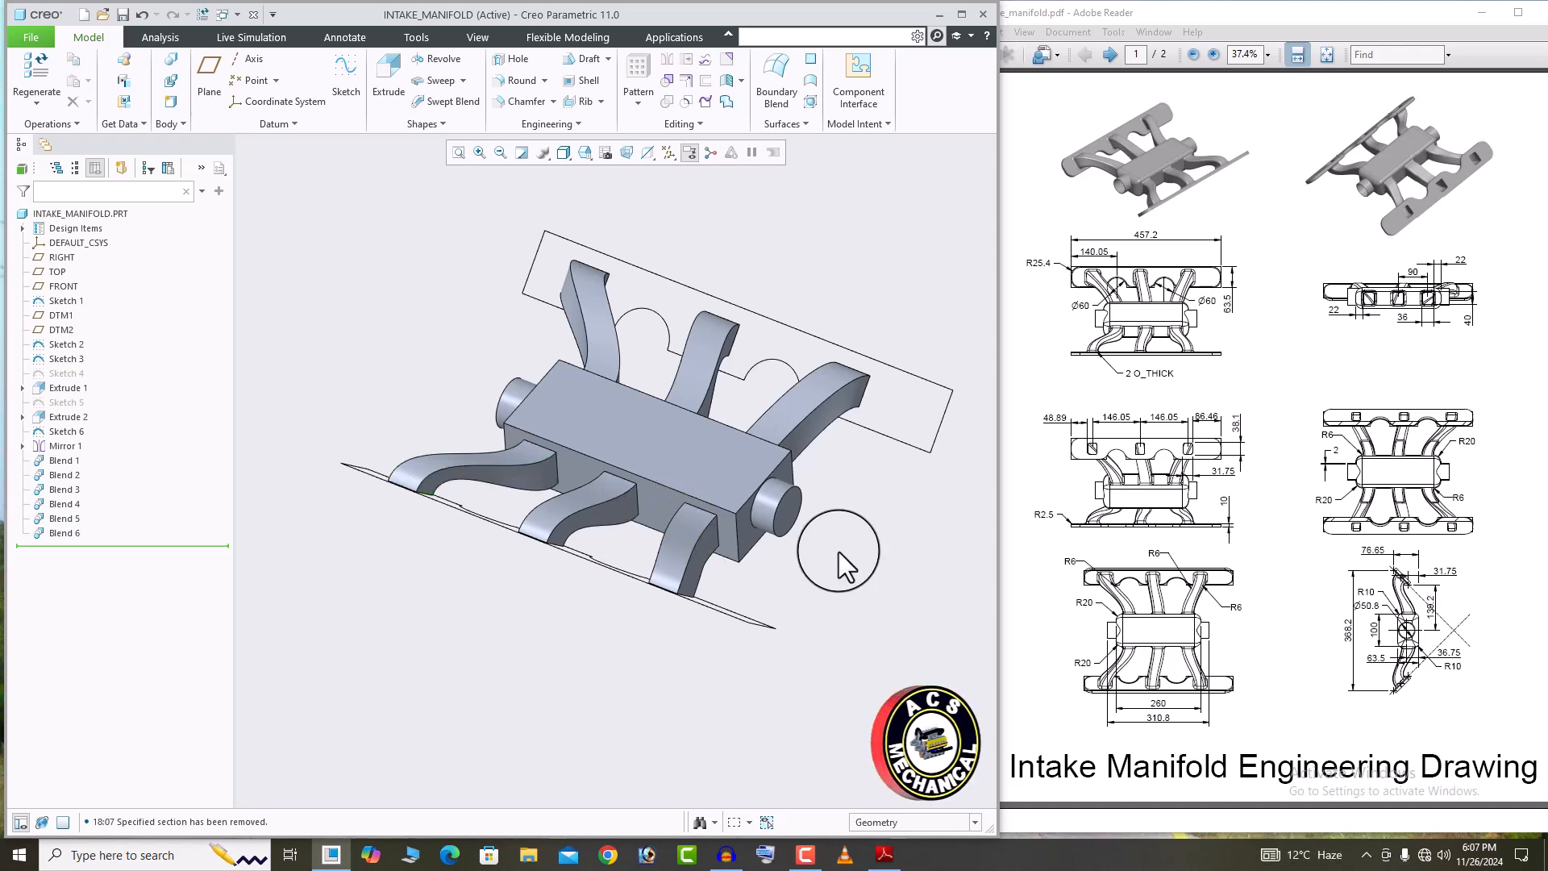
{"action": "middle_click_drag", "start_coordinate": [801, 553], "coordinate": [742, 524]}
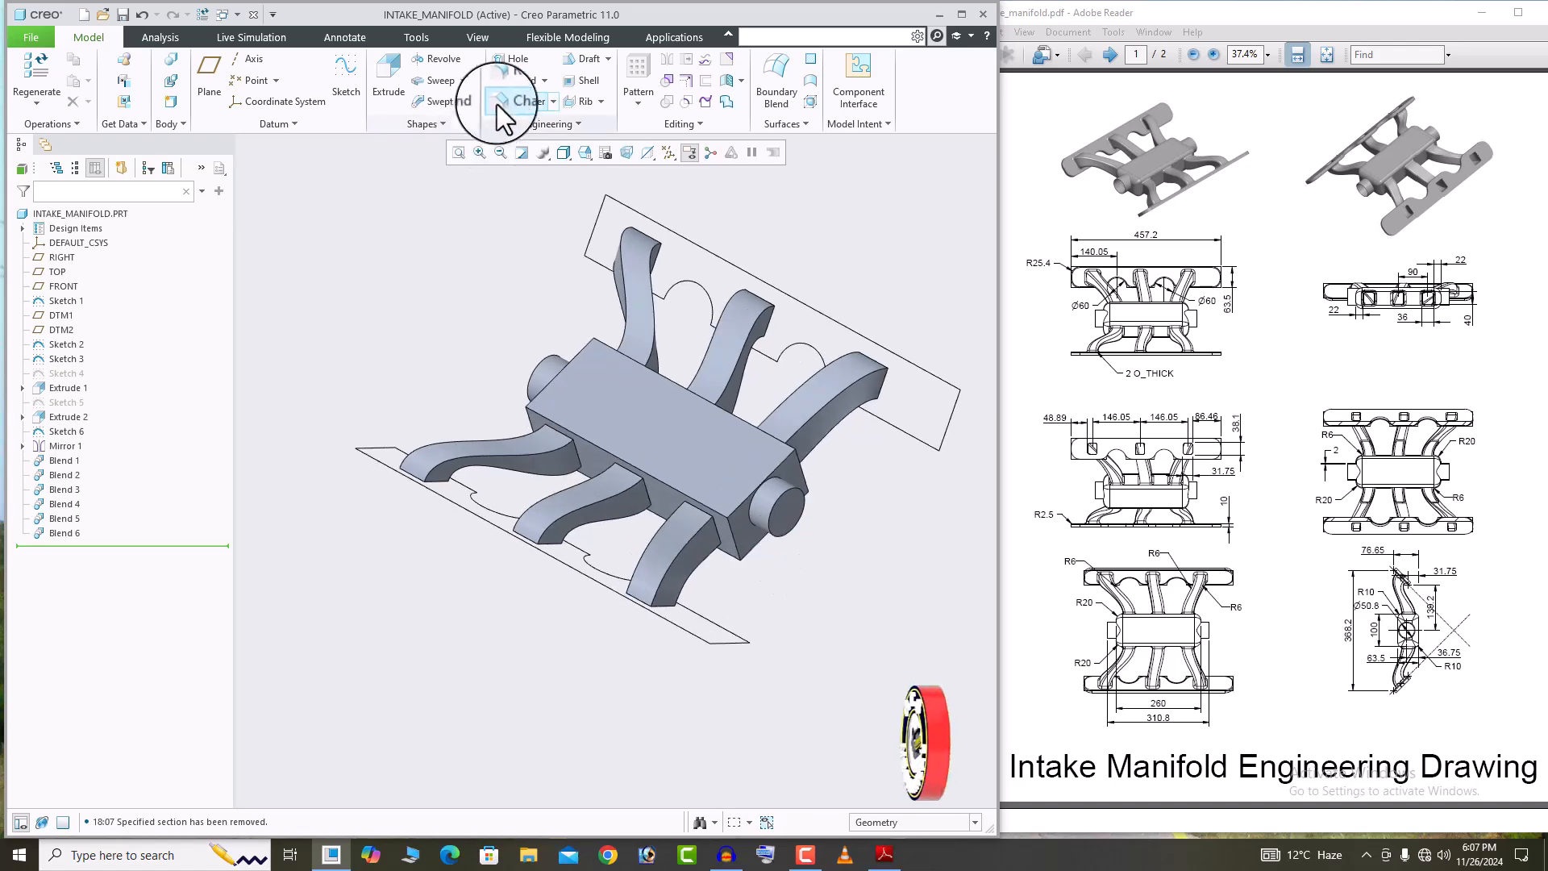
{"action": "left_click", "coordinate": [514, 81]}
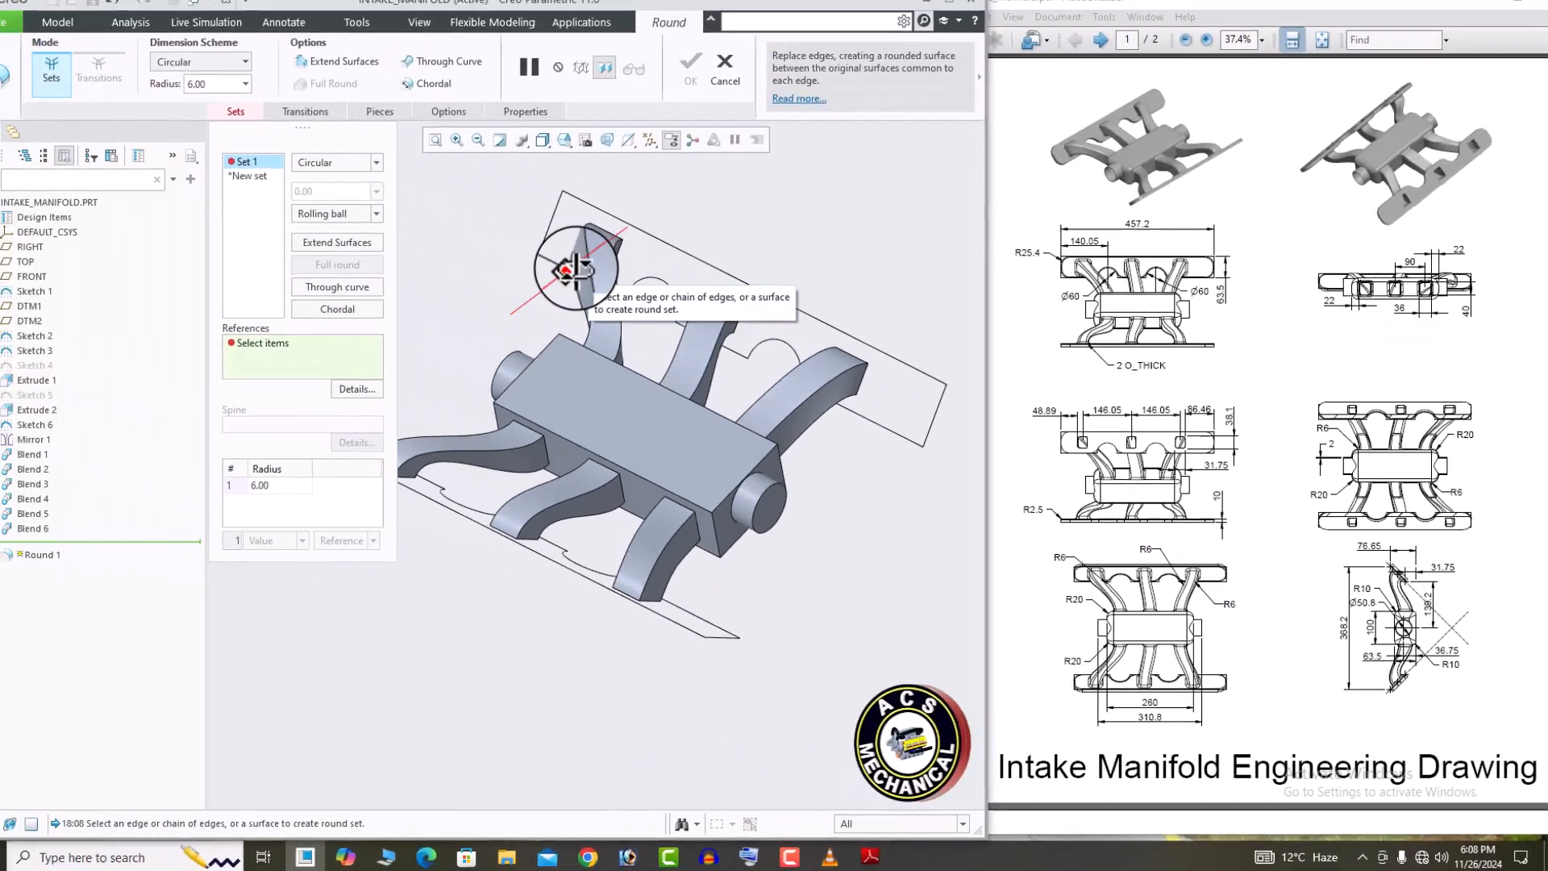
{"action": "scroll", "coordinate": [567, 271], "scroll_direction": "up", "scroll_amount": 3}
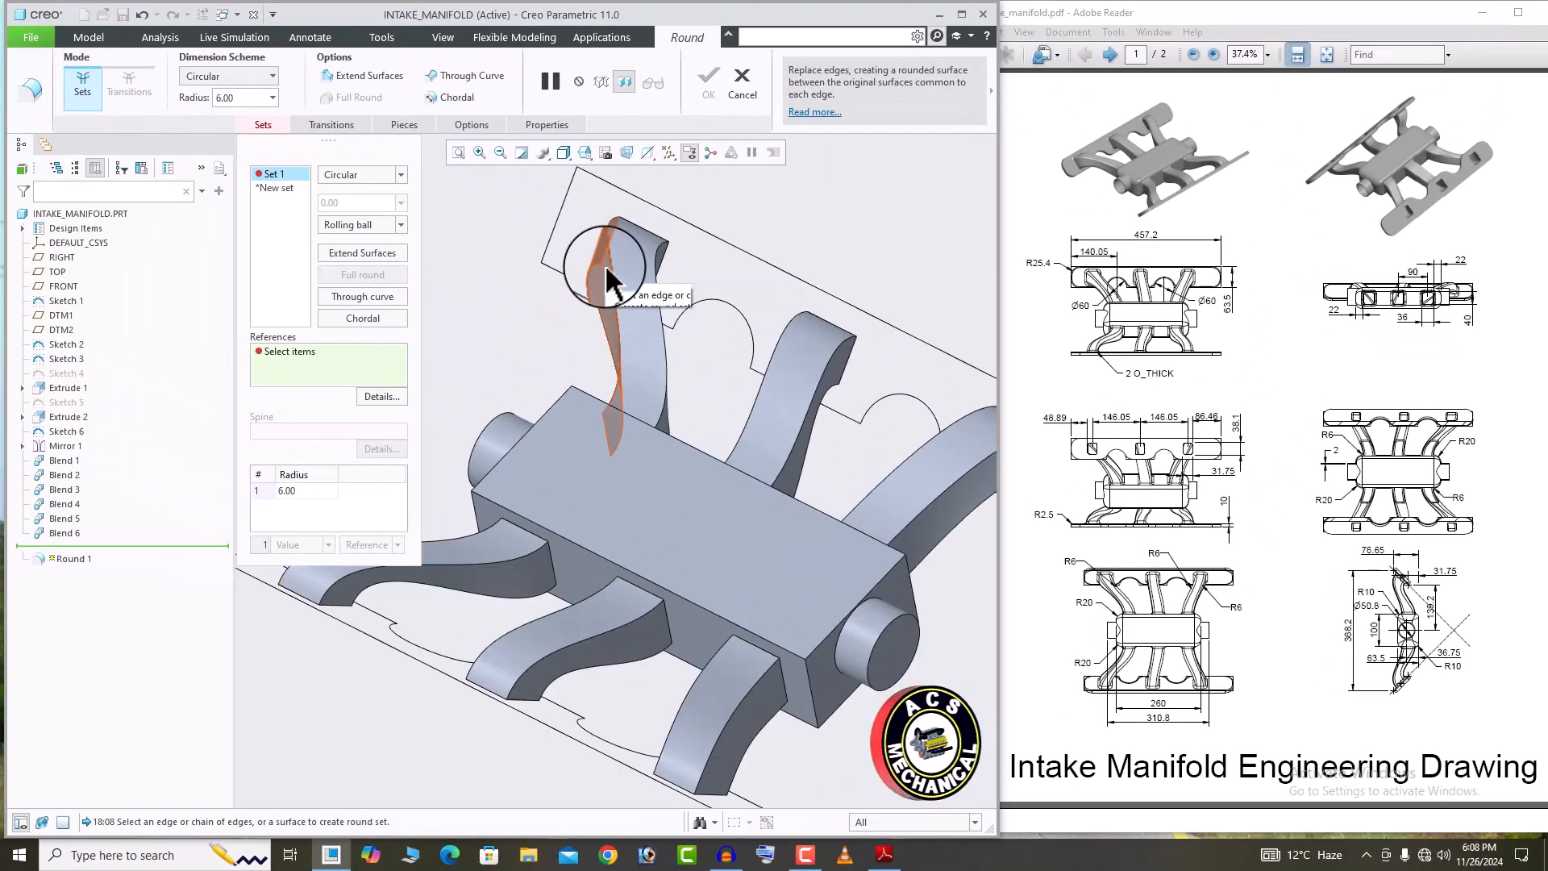
{"action": "left_click", "coordinate": [633, 323]}
{"action": "scroll", "coordinate": [637, 326], "scroll_direction": "down", "scroll_amount": 1}
{"action": "middle_click_drag", "start_coordinate": [634, 325], "coordinate": [505, 408]}
{"action": "left_click", "coordinate": [659, 342]}
{"action": "left_click", "coordinate": [628, 404]}
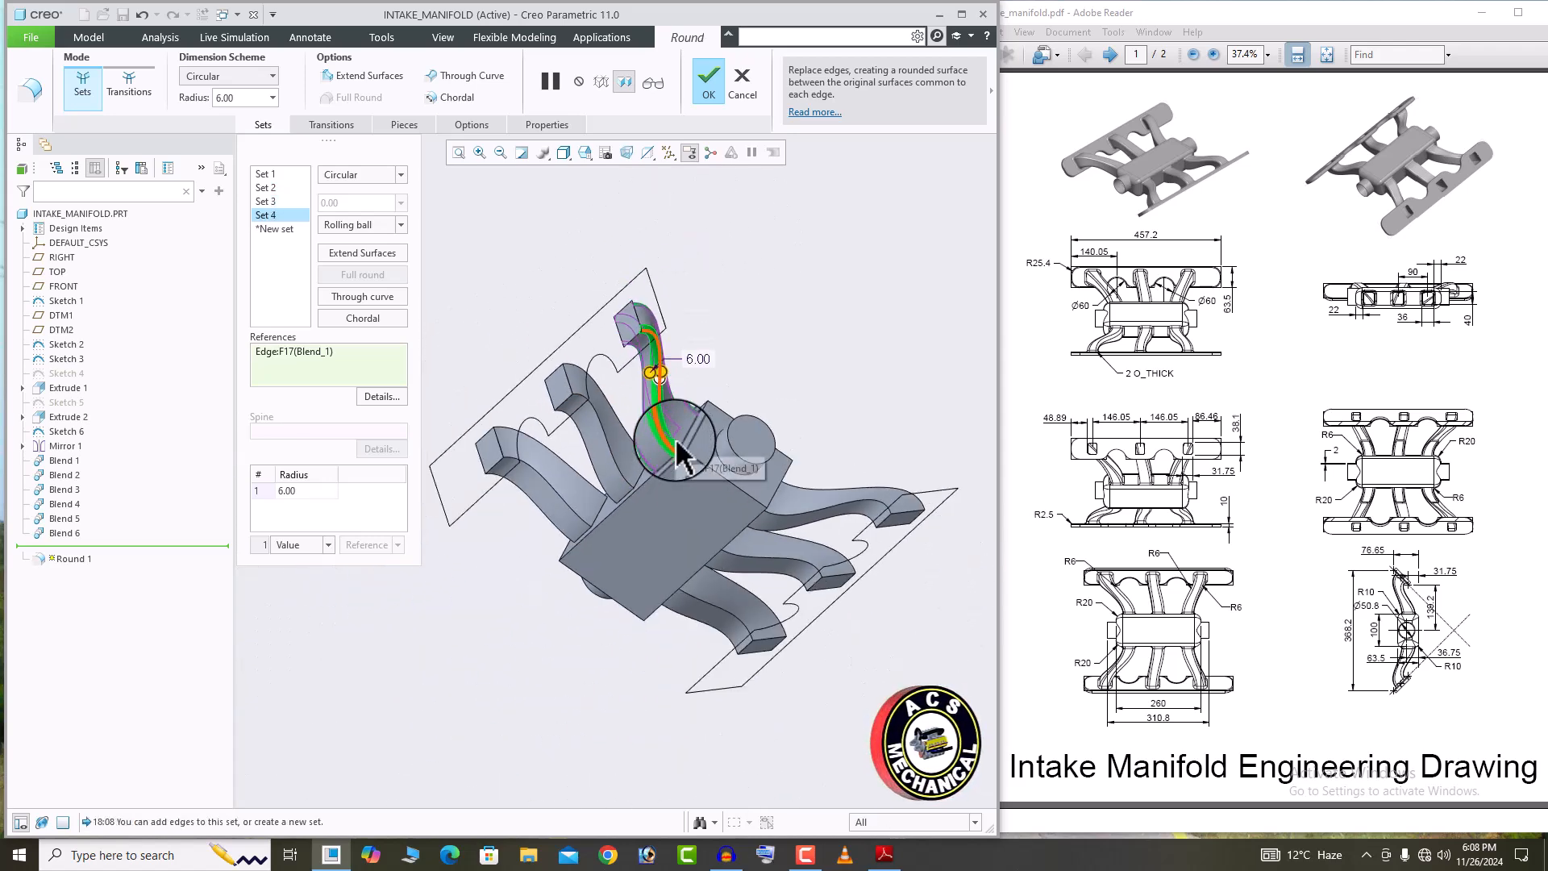
Add the lengthwise edges of the remaining runners to the 6 mm round and complete it.
{"action": "middle_click_drag", "start_coordinate": [708, 449], "coordinate": [698, 528]}
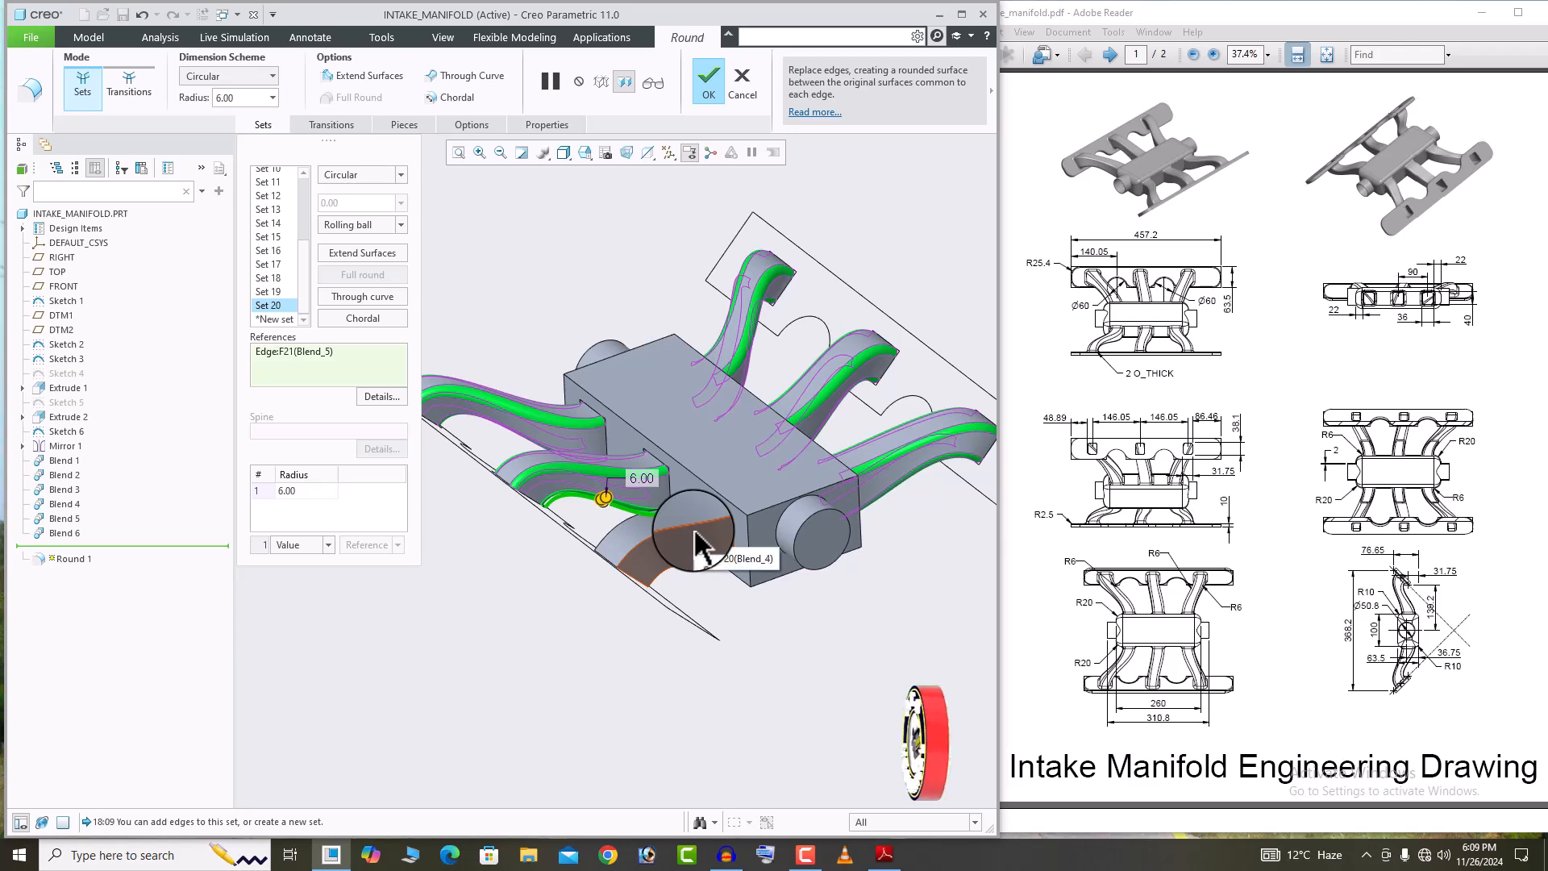
{"action": "left_click", "coordinate": [698, 546]}
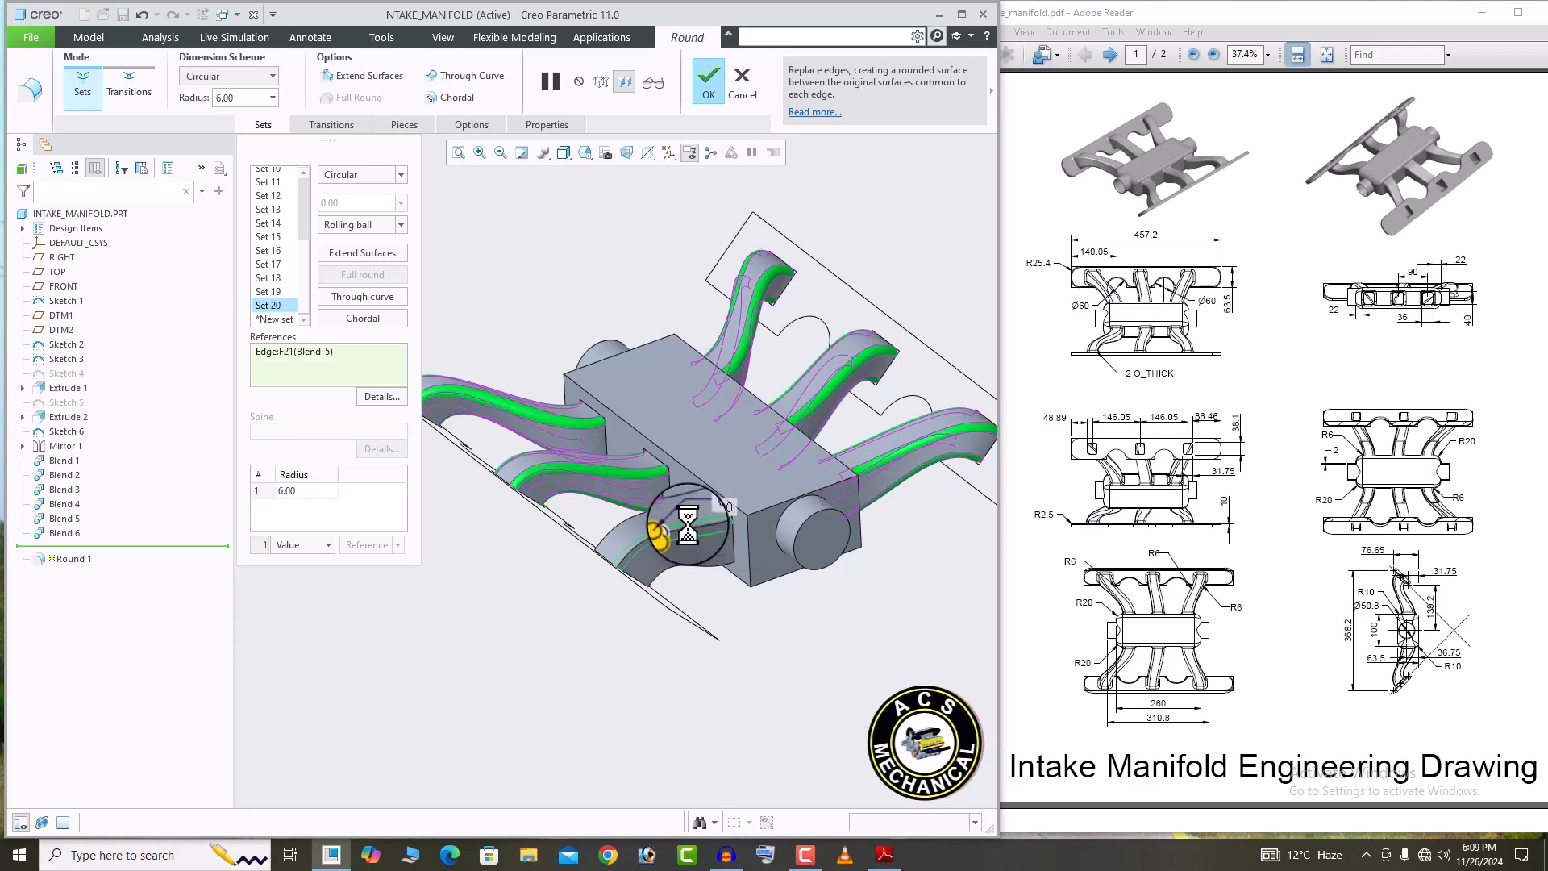
{"action": "middle_click_drag", "start_coordinate": [688, 525], "coordinate": [722, 554]}
{"action": "left_click", "coordinate": [650, 555]}
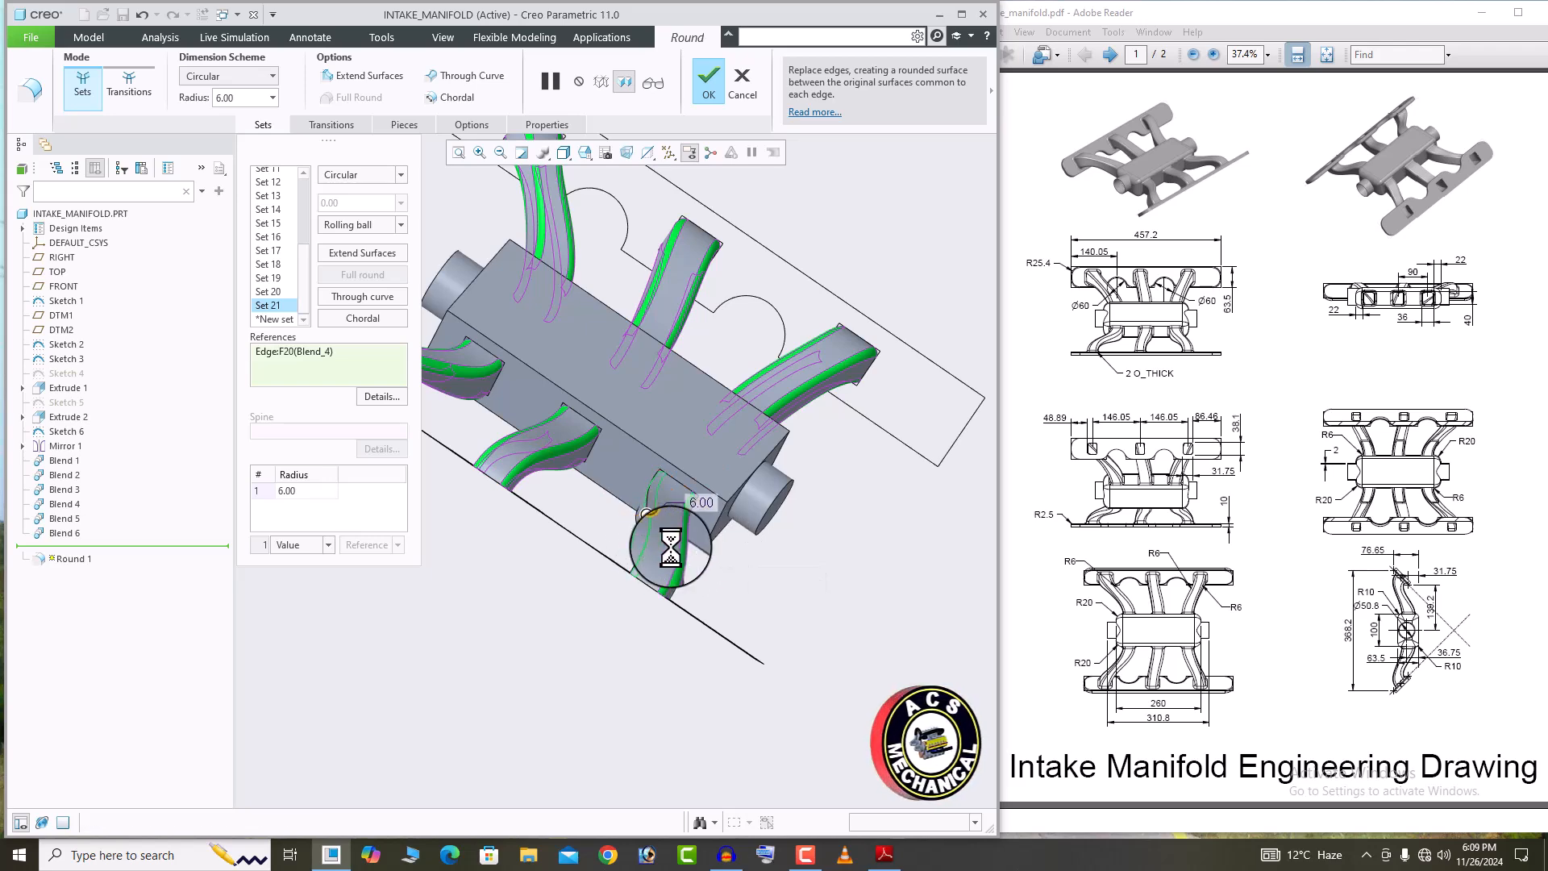
{"action": "middle_click_drag", "start_coordinate": [680, 543], "coordinate": [656, 639]}
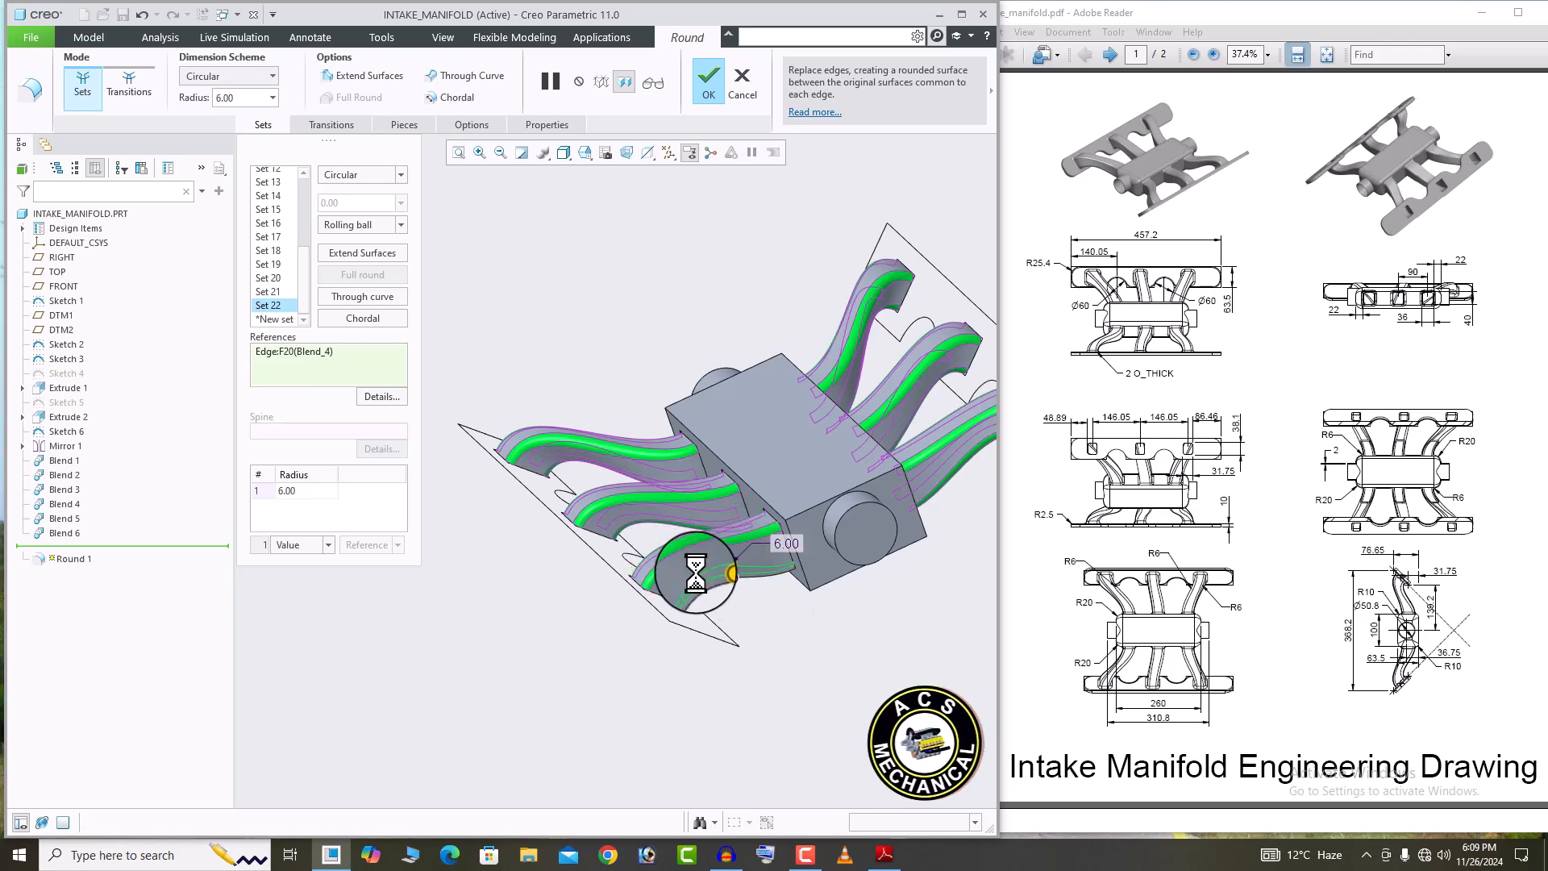
{"action": "middle_click_drag", "start_coordinate": [692, 571], "coordinate": [722, 581]}
{"action": "left_click", "coordinate": [604, 586]}
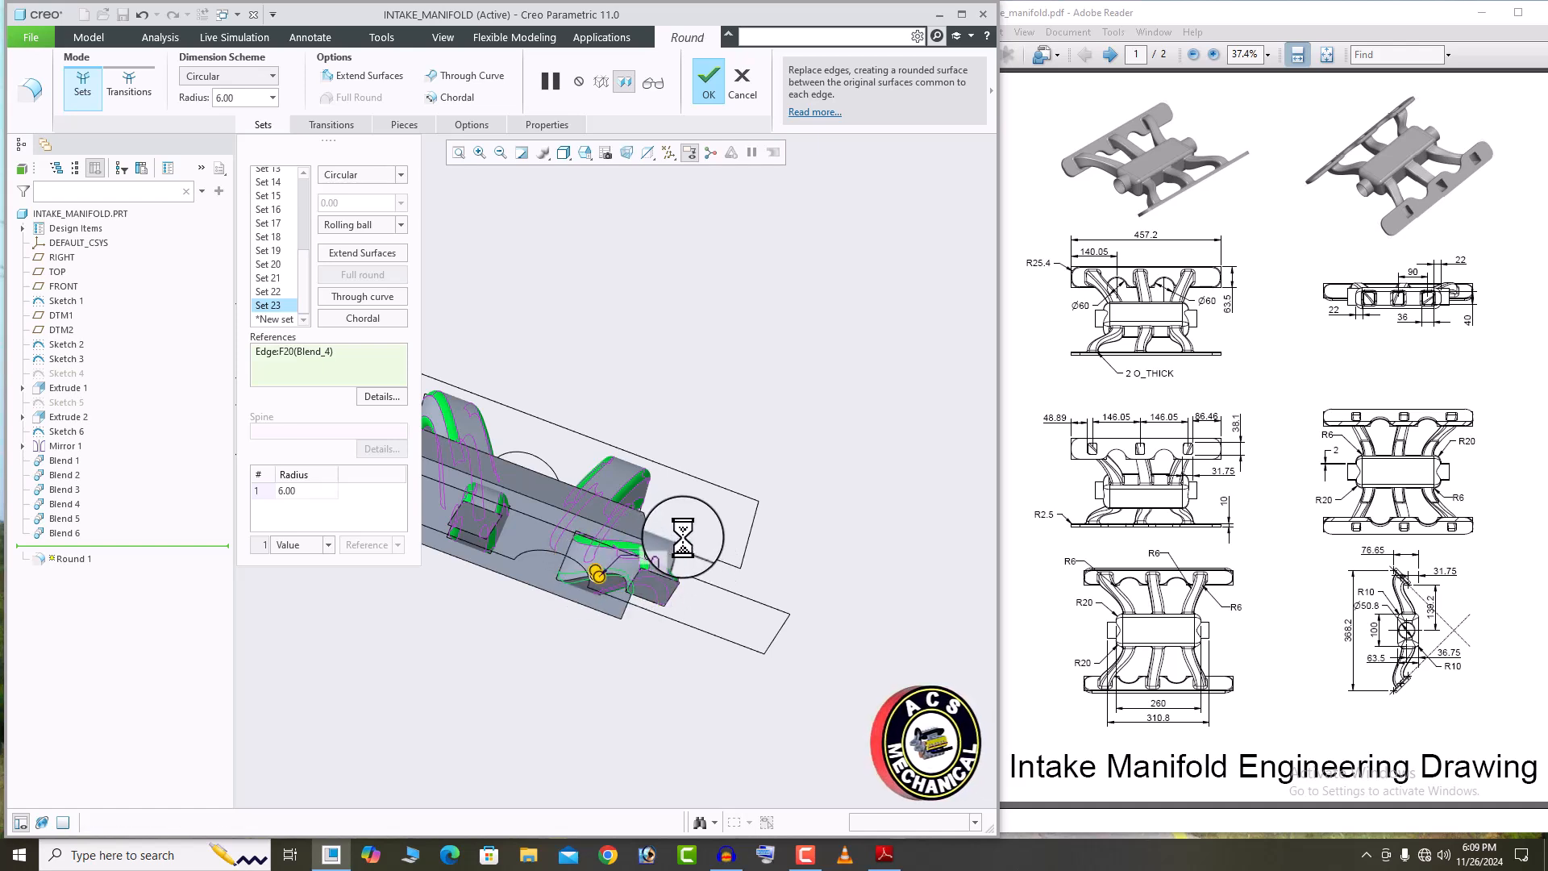
{"action": "middle_click_drag", "start_coordinate": [687, 535], "coordinate": [694, 307]}
{"action": "left_click", "coordinate": [704, 100]}
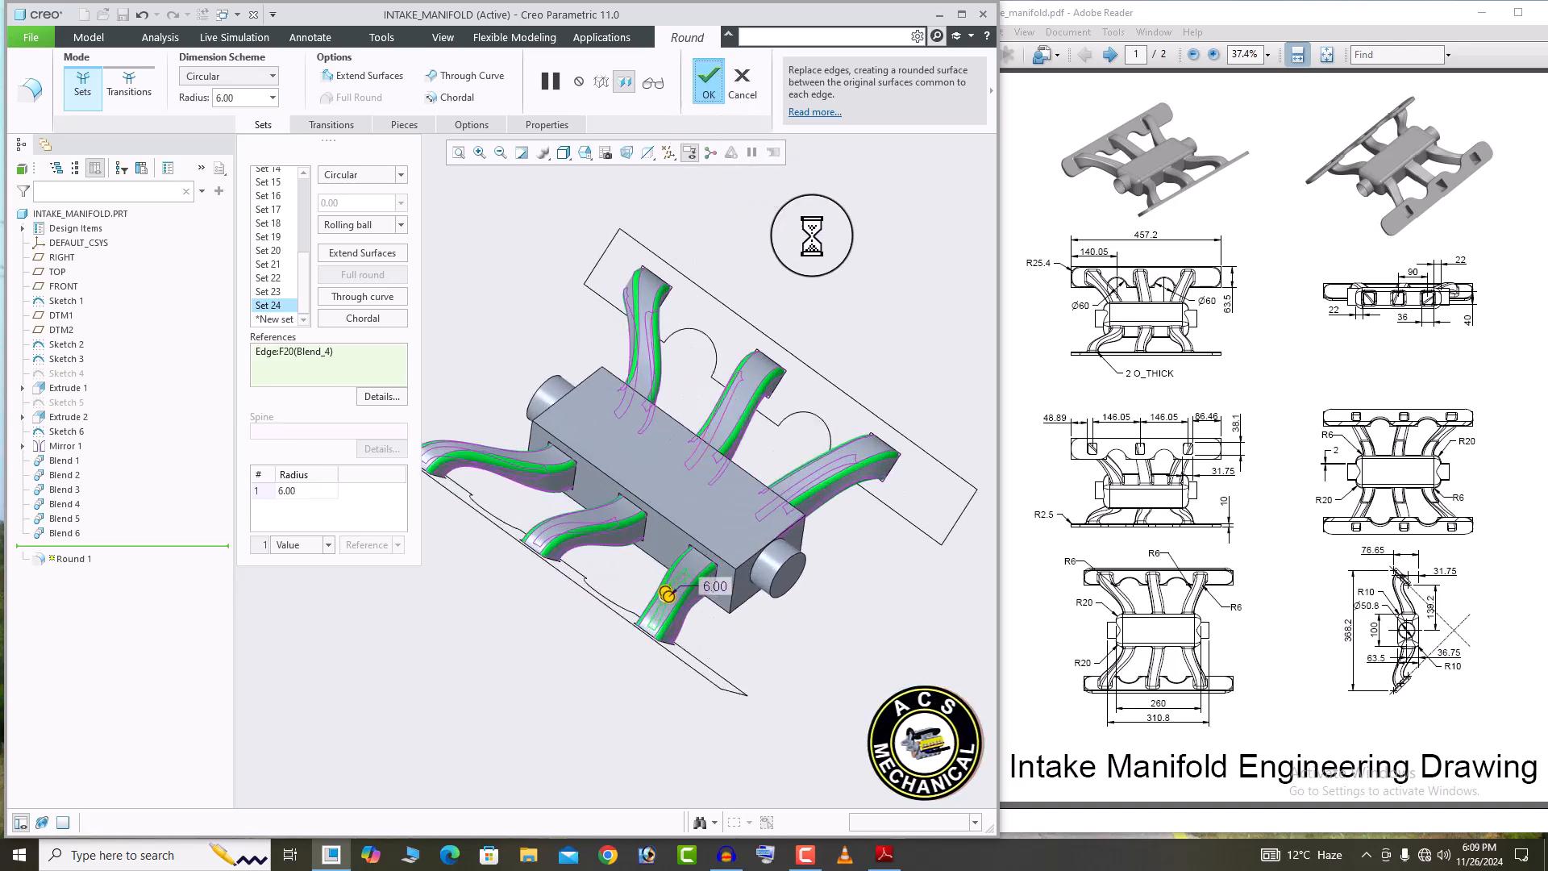
Round the four long edges of the central block with a 10 mm radius.
{"action": "left_click", "coordinate": [518, 81]}
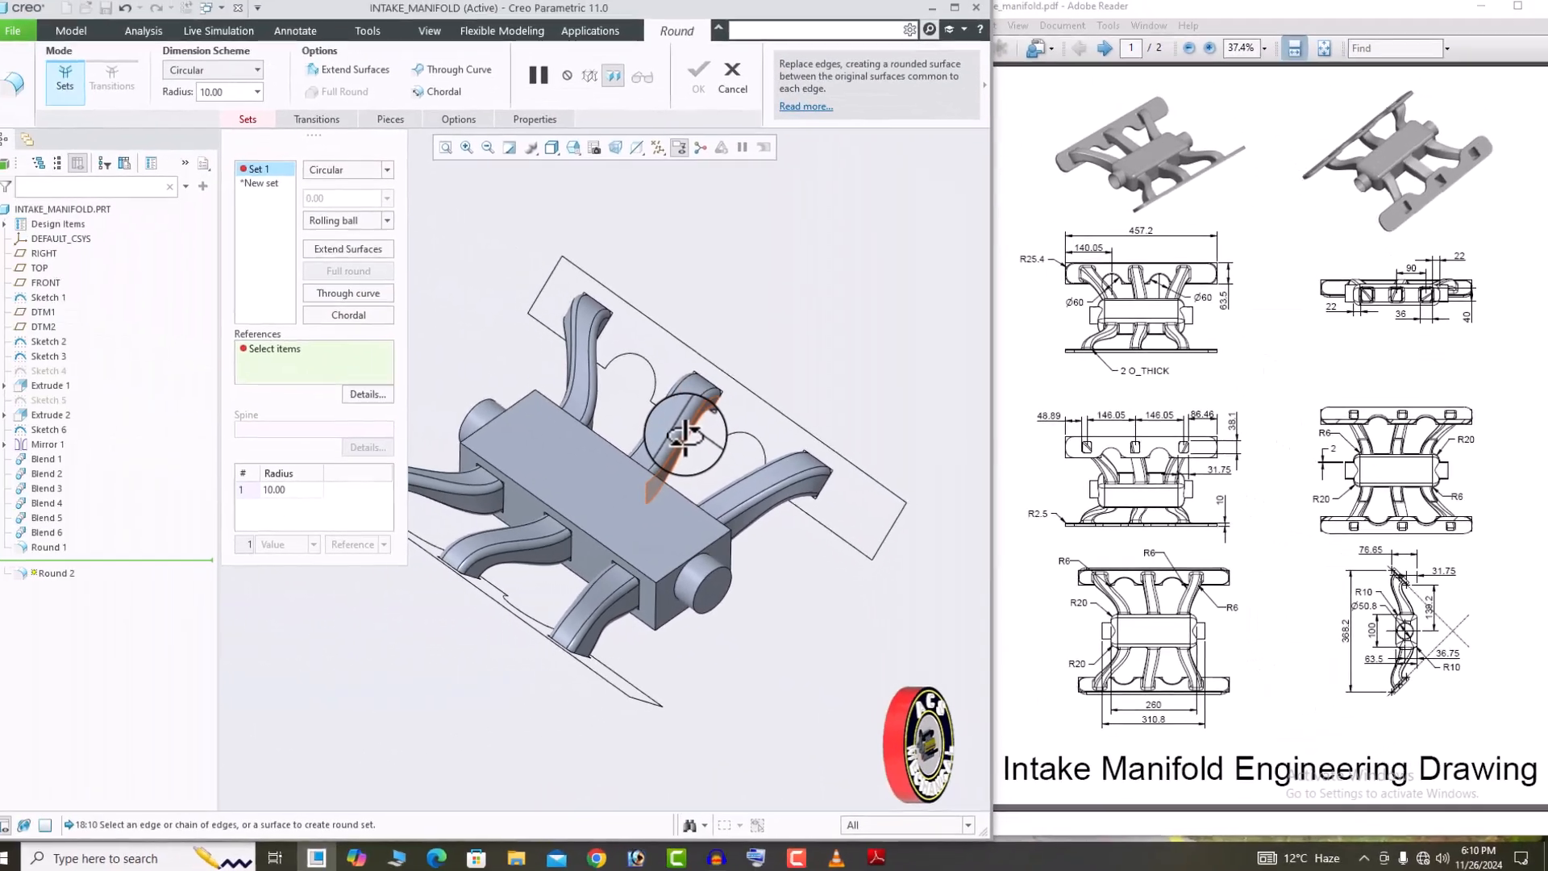
{"action": "left_click", "coordinate": [536, 478]}
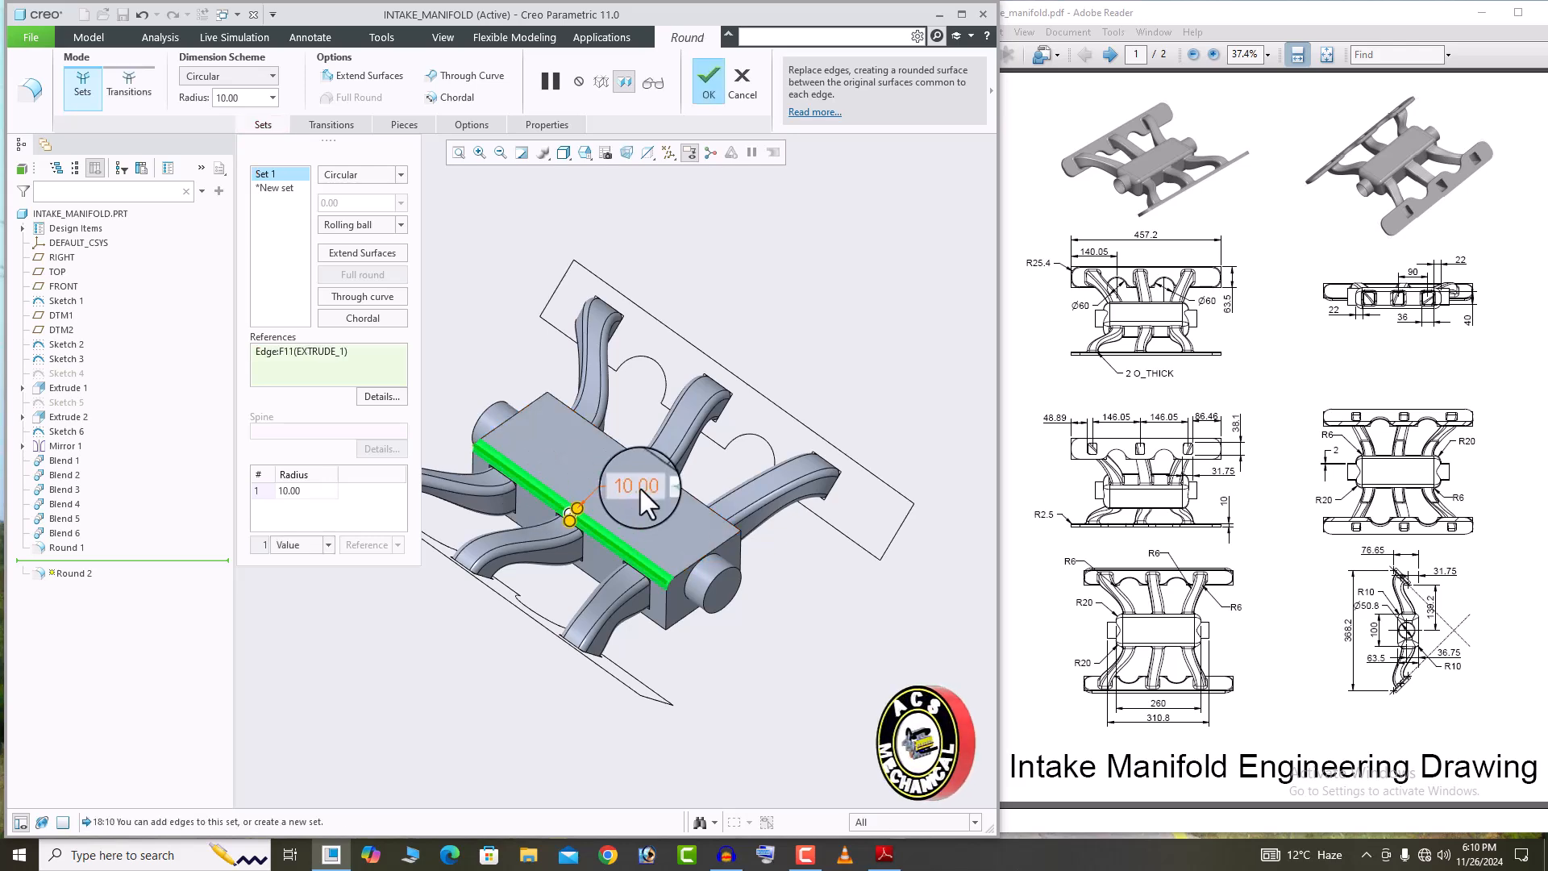
{"action": "middle_click_drag", "start_coordinate": [640, 489], "coordinate": [695, 547]}
{"action": "left_click", "coordinate": [639, 456]}
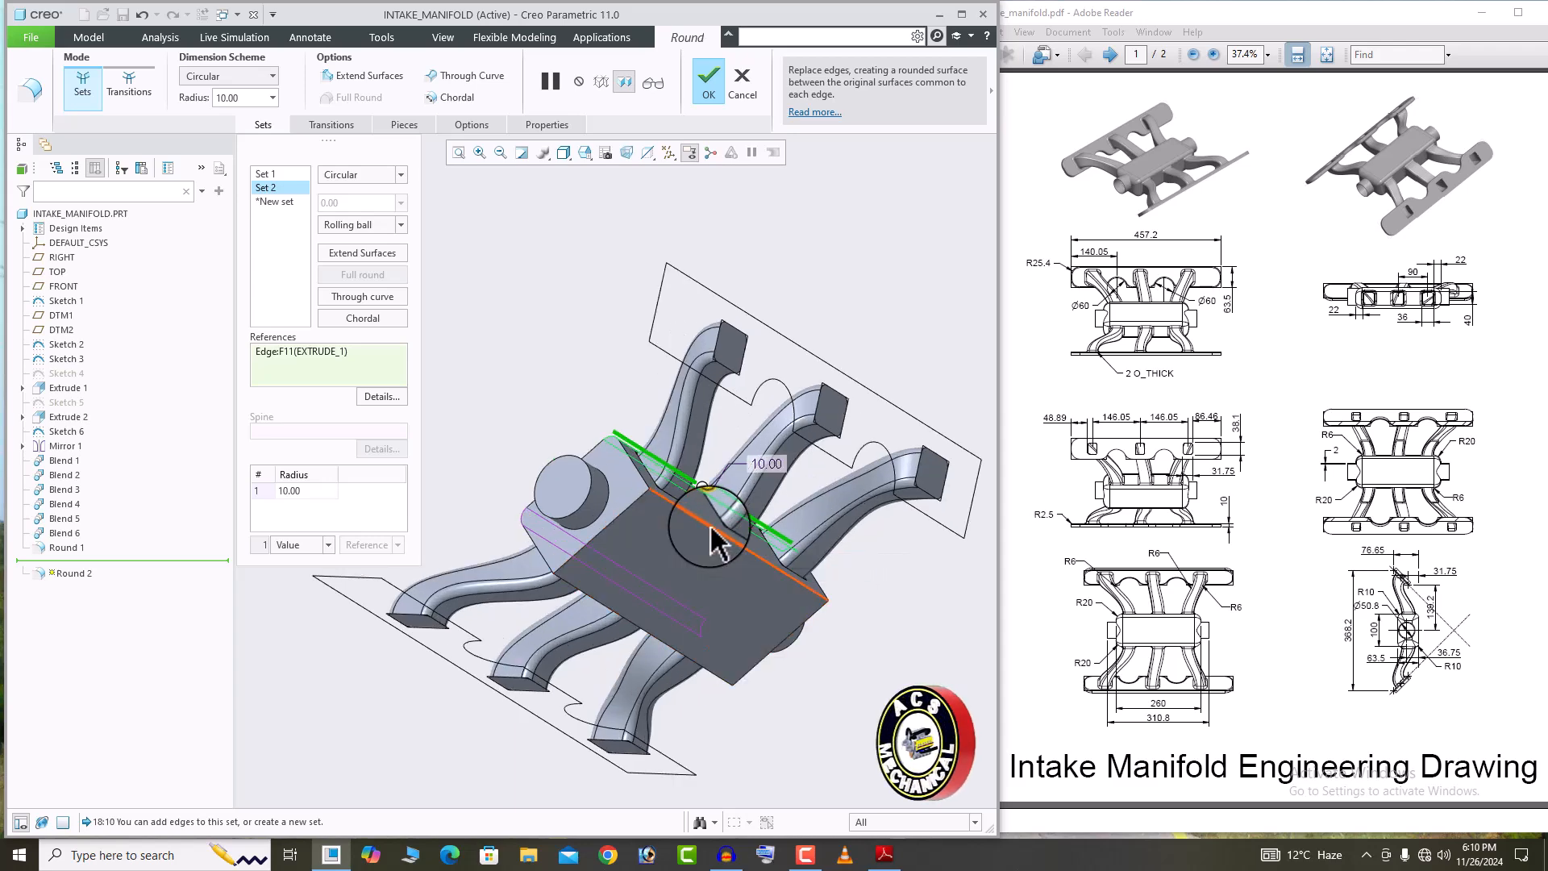
{"action": "left_click", "coordinate": [716, 532]}
{"action": "left_click", "coordinate": [593, 610]}
{"action": "middle_click_drag", "start_coordinate": [609, 588], "coordinate": [702, 536]}
{"action": "left_click", "coordinate": [710, 79]}
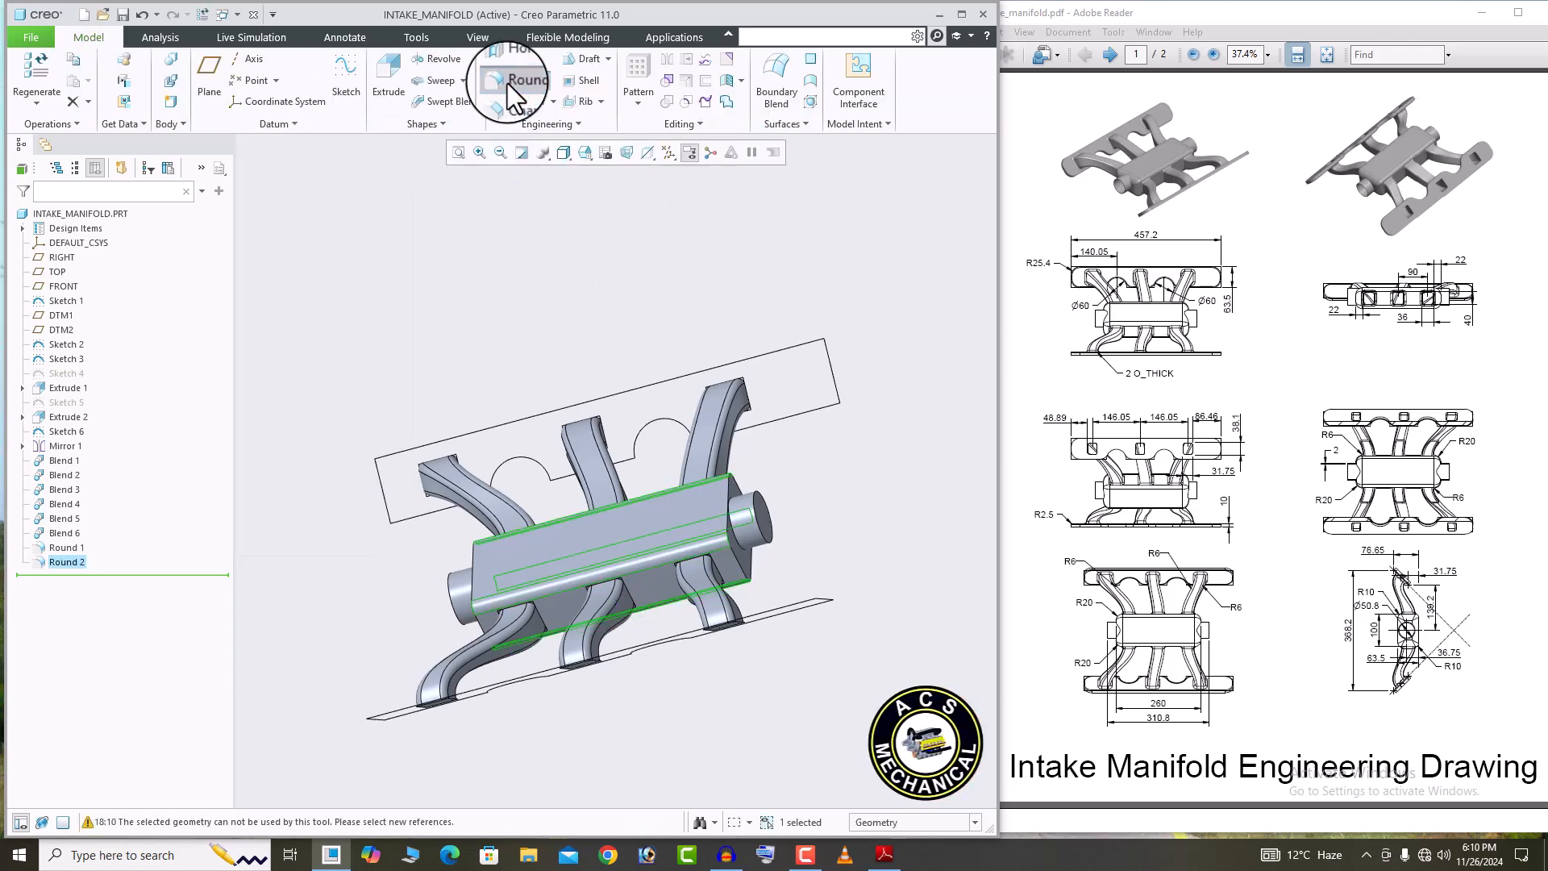
Round the vertical edges at both ends of the central block with a 20 mm radius.
{"action": "left_click", "coordinate": [506, 84]}
{"action": "double_click", "coordinate": [234, 98]}
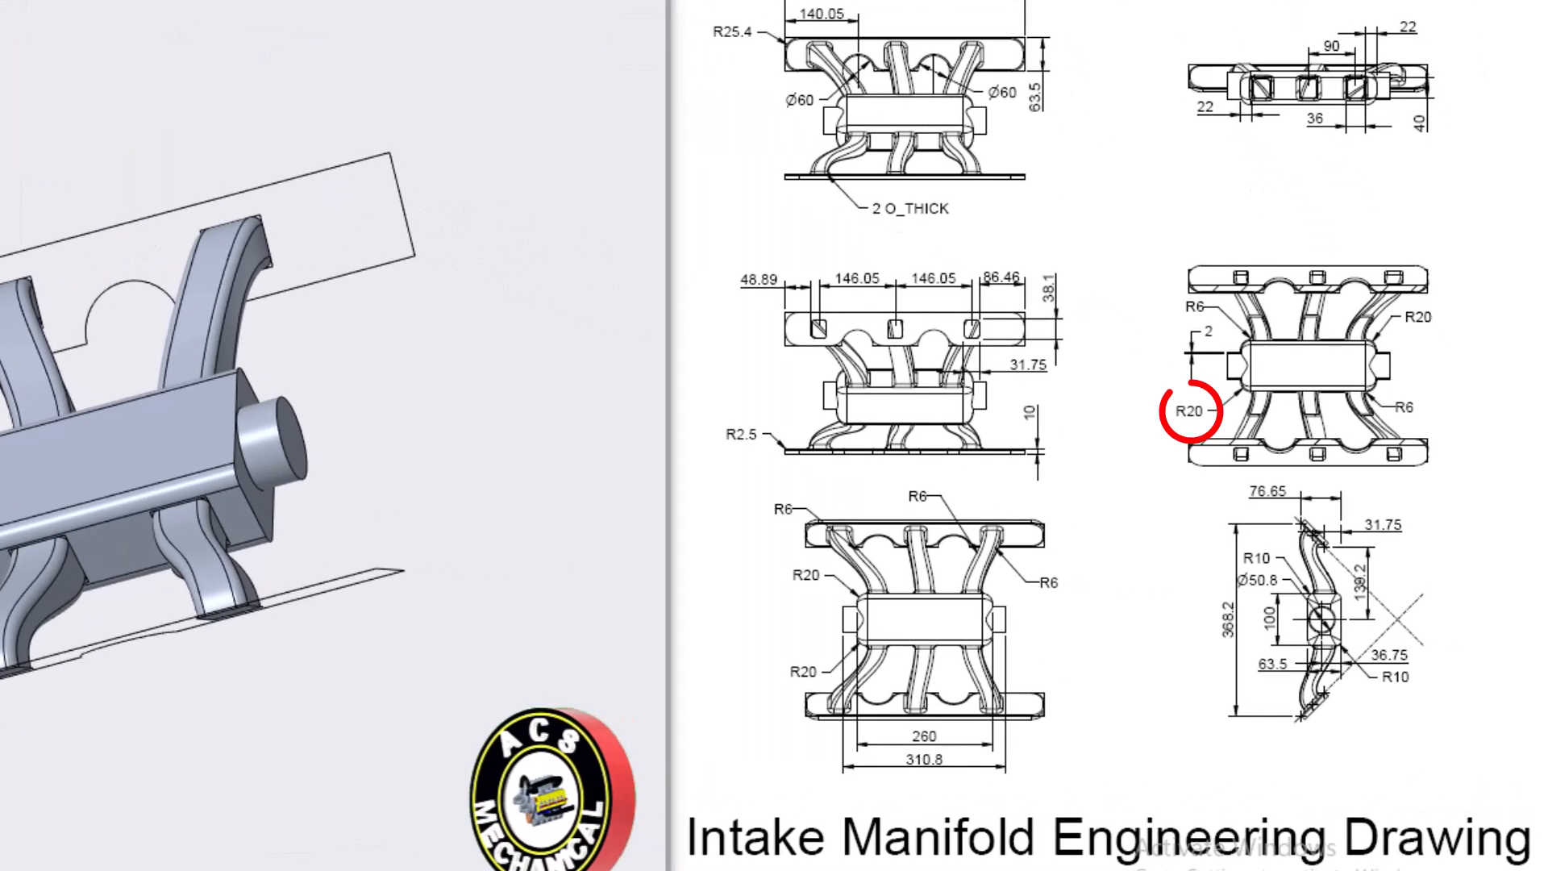
{"action": "middle_click_drag", "start_coordinate": [7, 478], "coordinate": [98, 454]}
{"action": "scroll", "coordinate": [491, 587], "scroll_direction": "down", "scroll_amount": 4}
{"action": "middle_click_drag", "start_coordinate": [526, 582], "coordinate": [408, 578]}
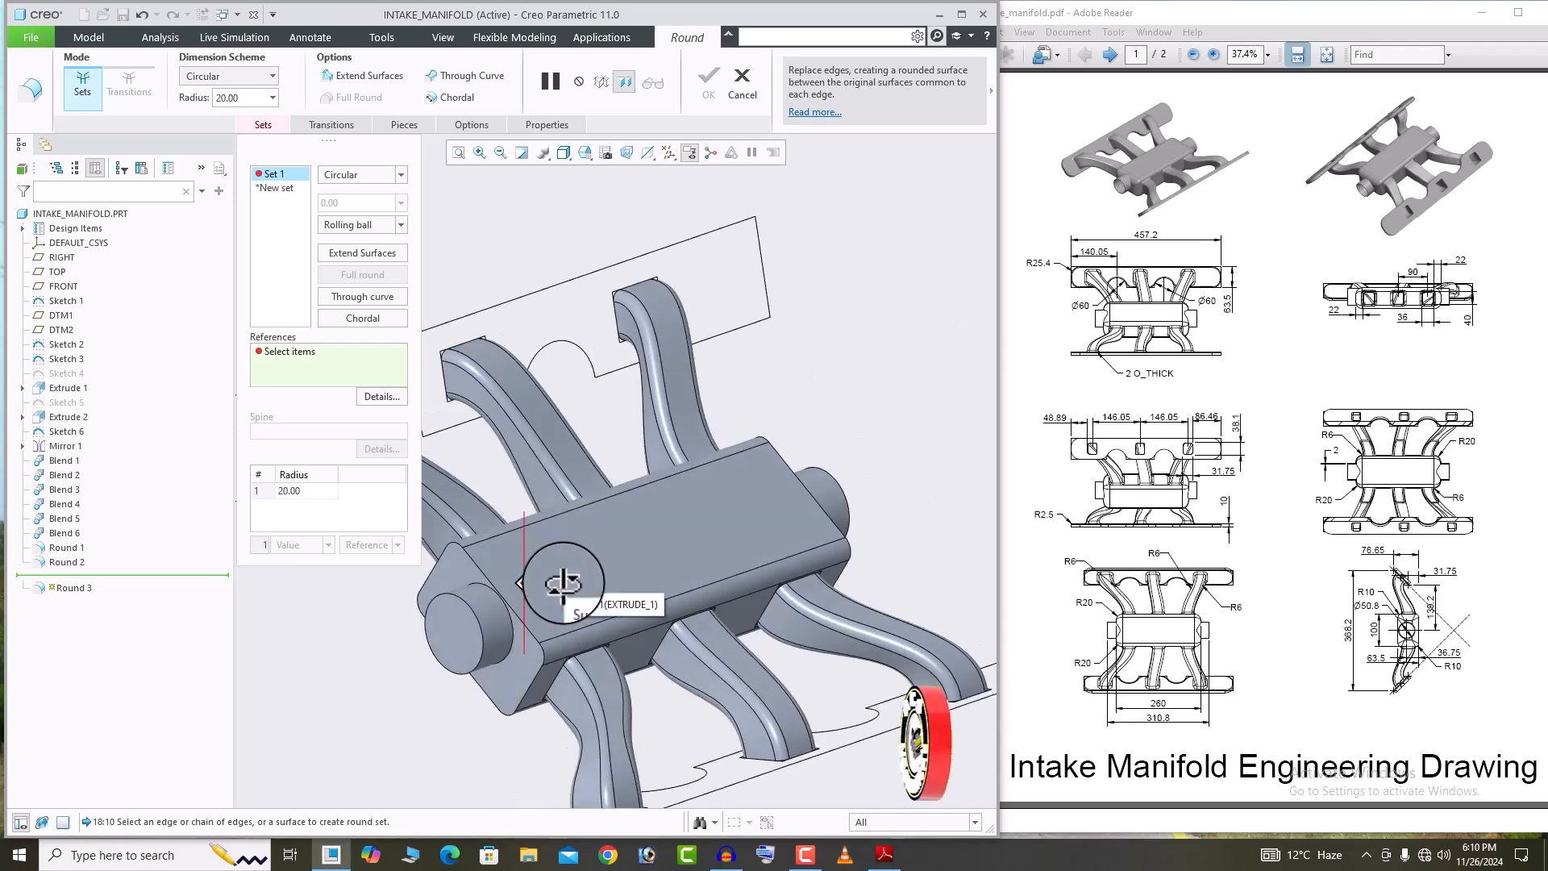
{"action": "left_click", "coordinate": [498, 594]}
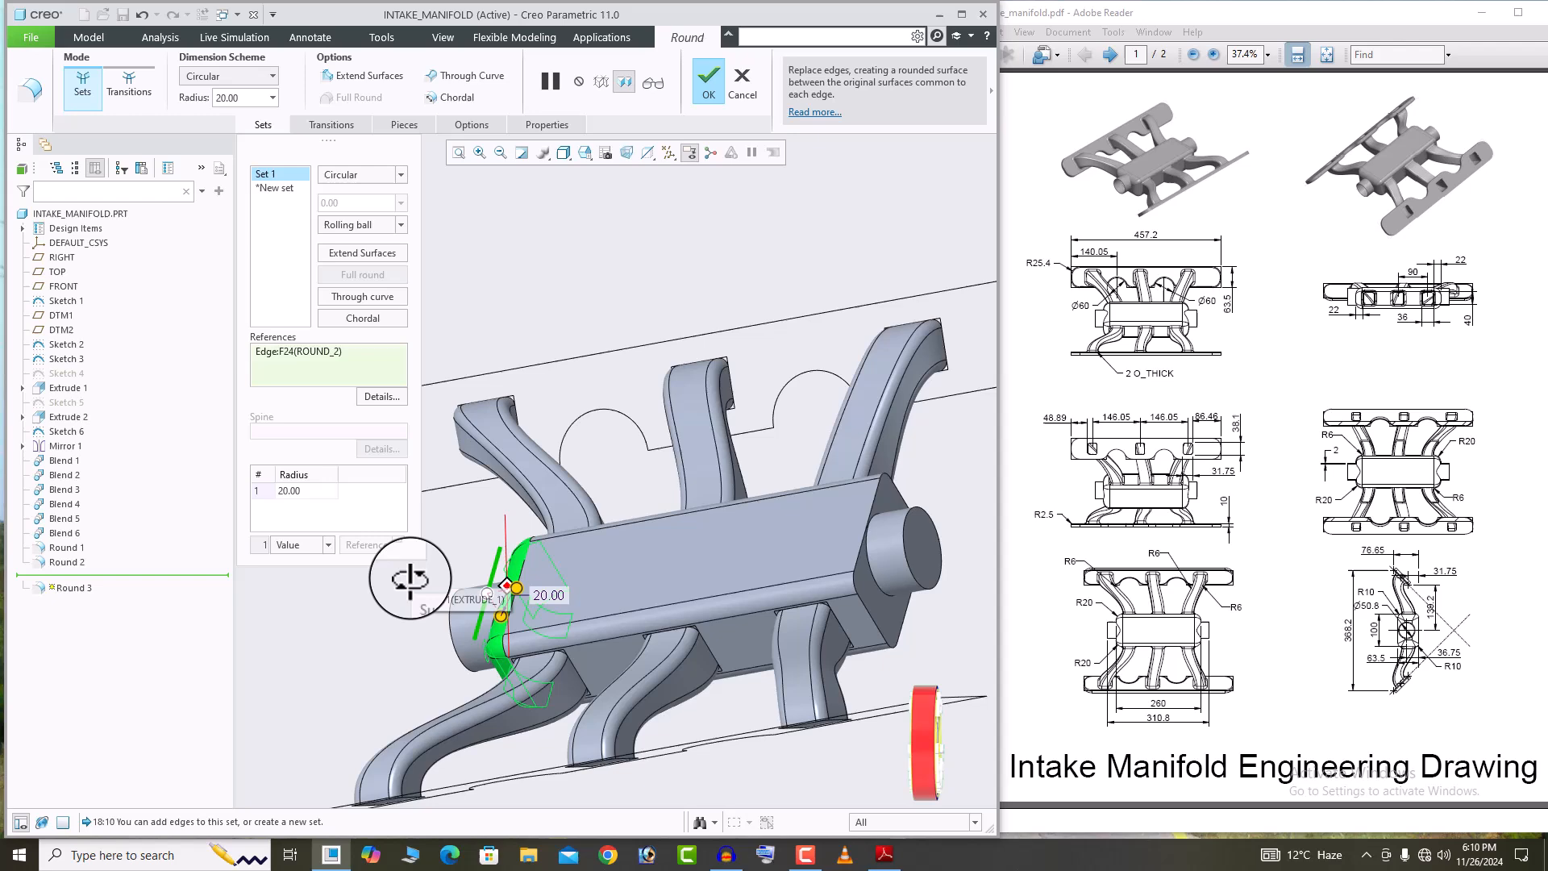
{"action": "left_click", "coordinate": [881, 511]}
{"action": "middle_click_drag", "start_coordinate": [881, 511], "coordinate": [847, 518]}
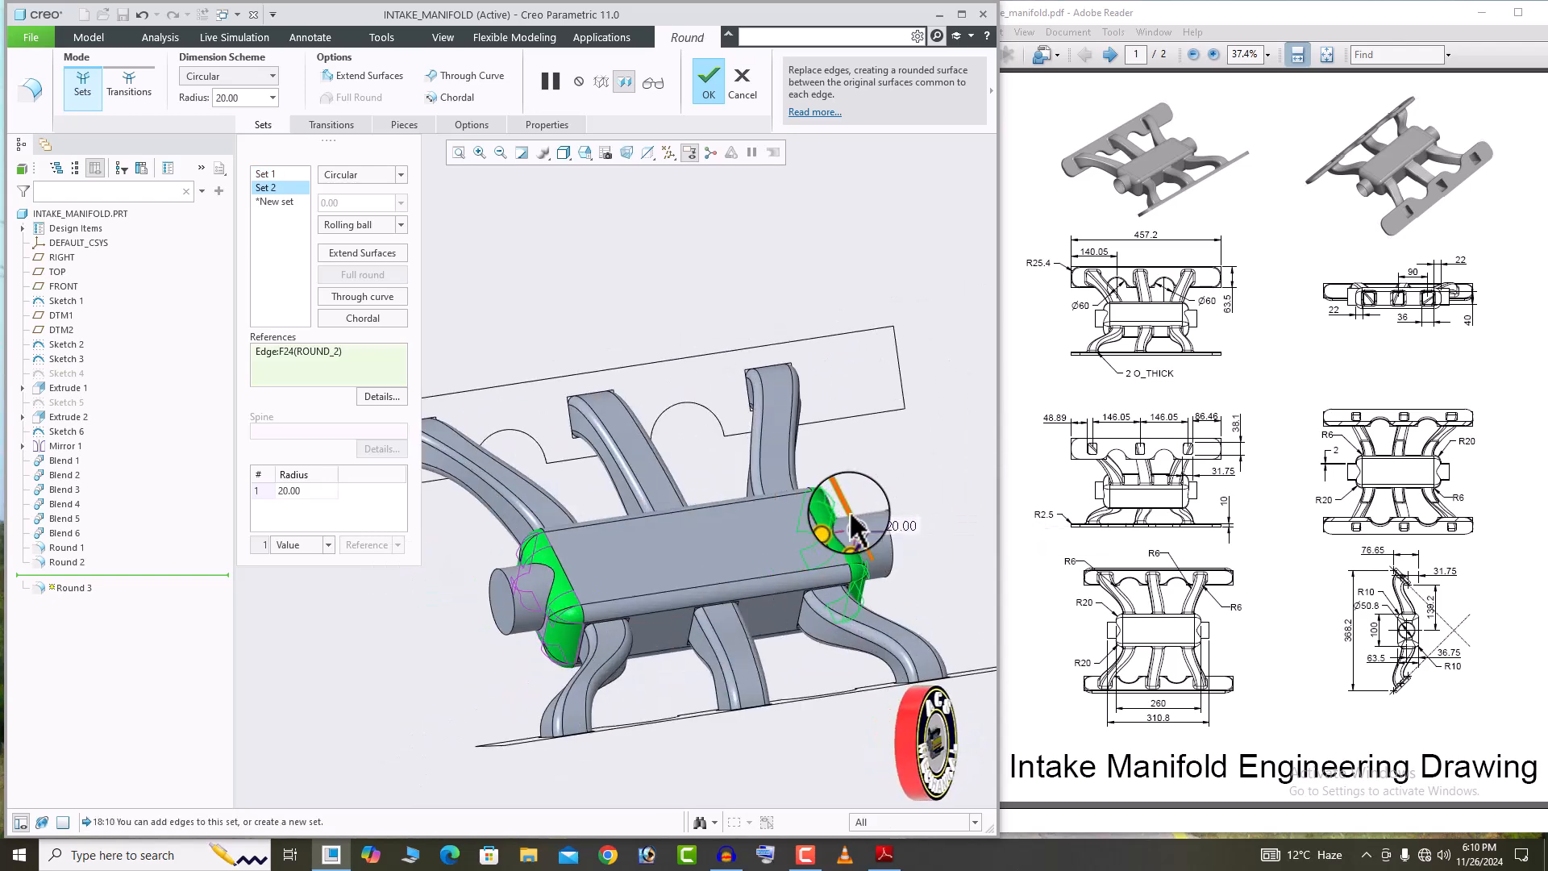
{"action": "left_click", "coordinate": [713, 91]}
{"action": "scroll", "coordinate": [643, 533], "scroll_direction": "up", "scroll_amount": 2}
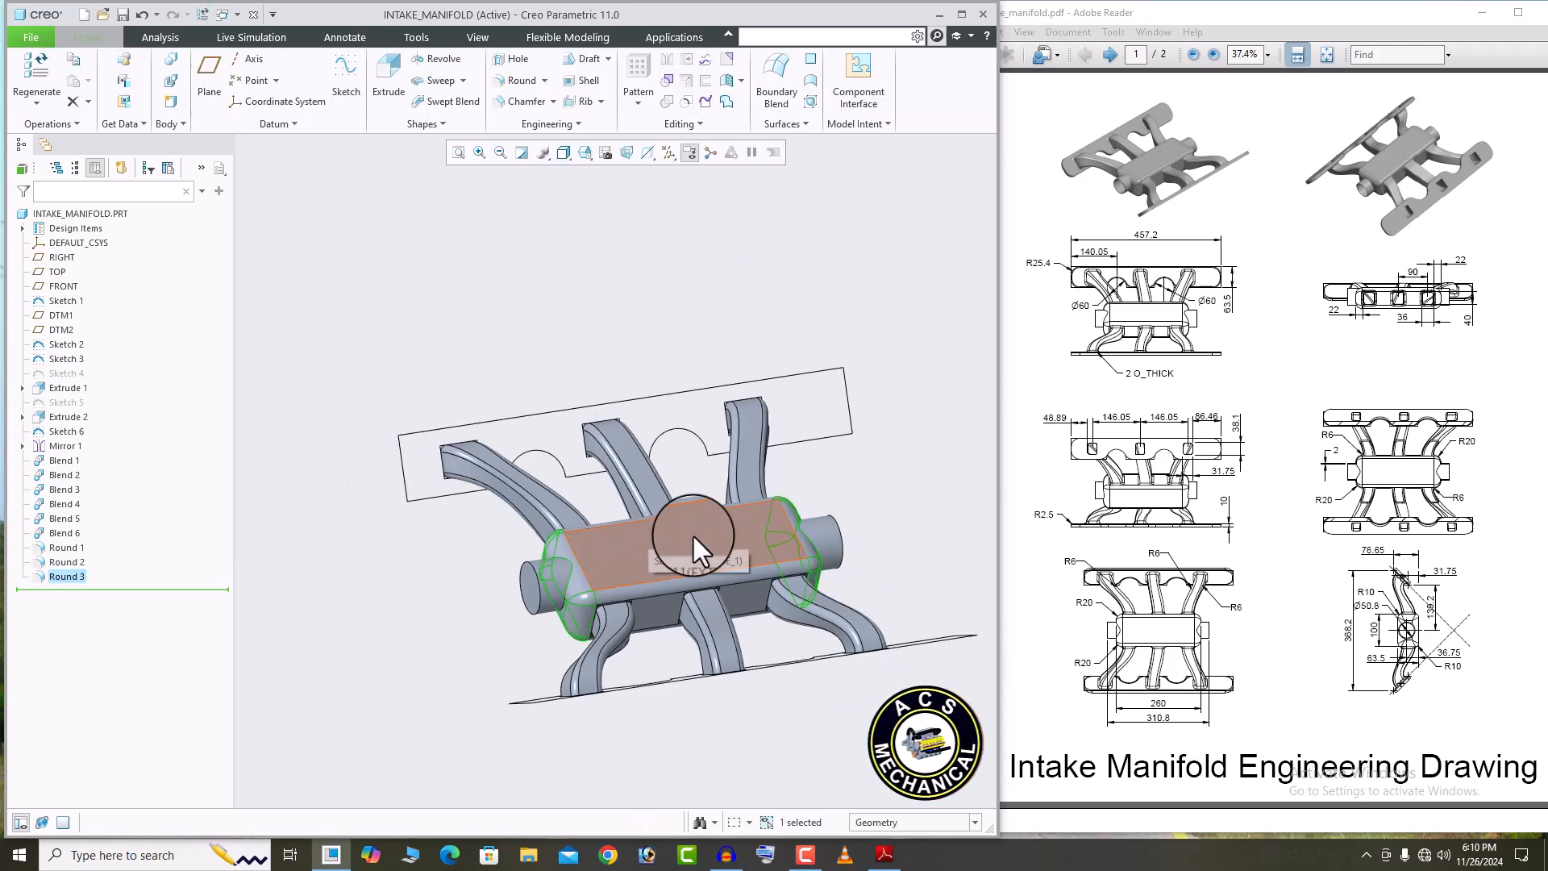
{"action": "middle_click_drag", "start_coordinate": [695, 551], "coordinate": [608, 484]}
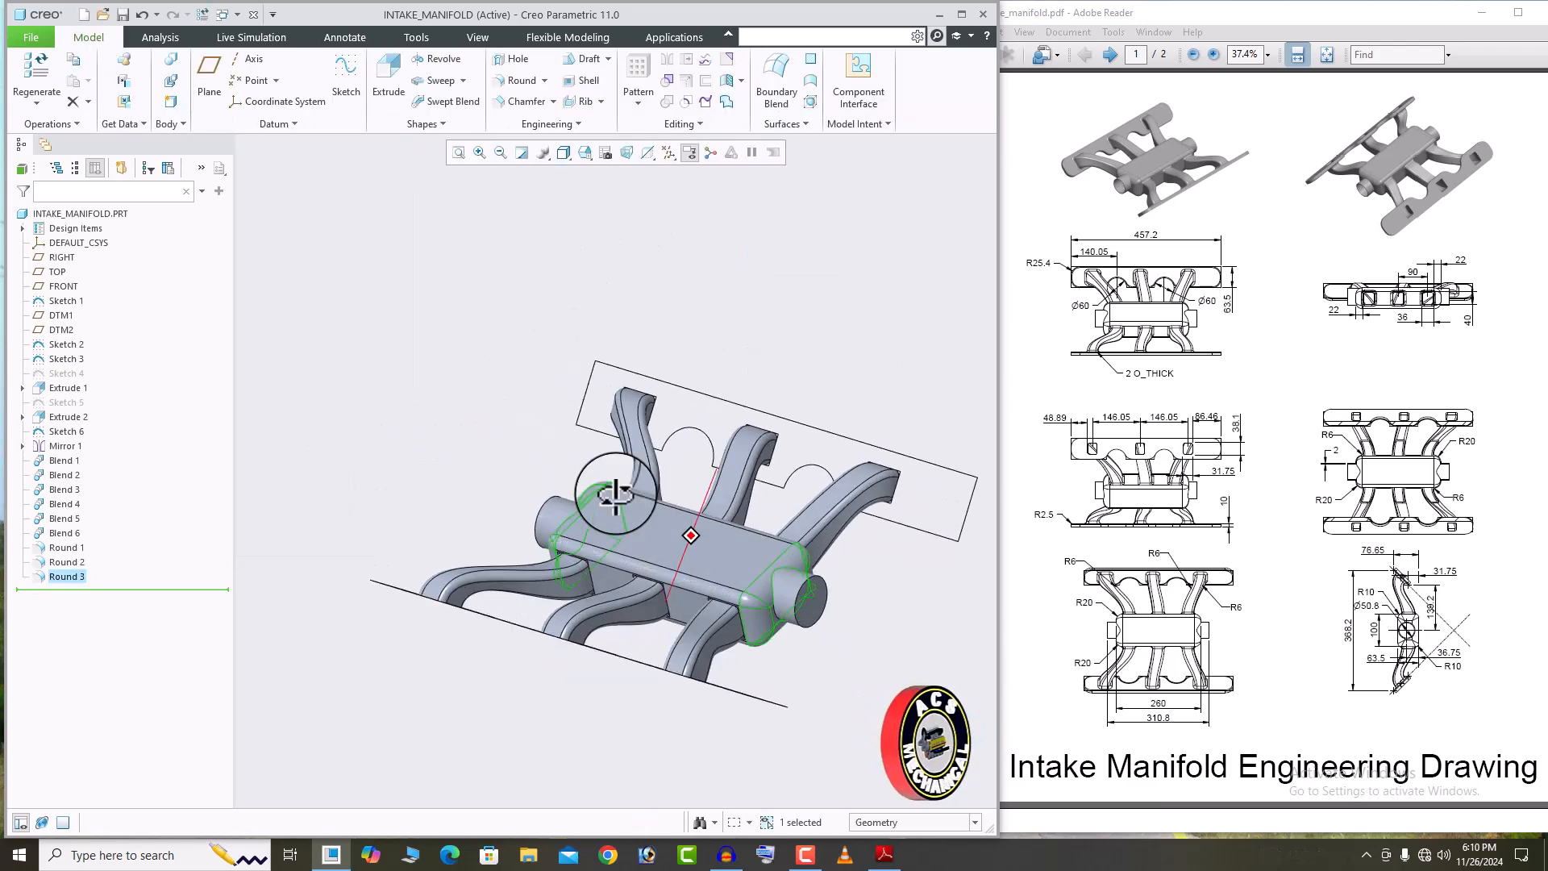
{"action": "left_click", "coordinate": [898, 659]}
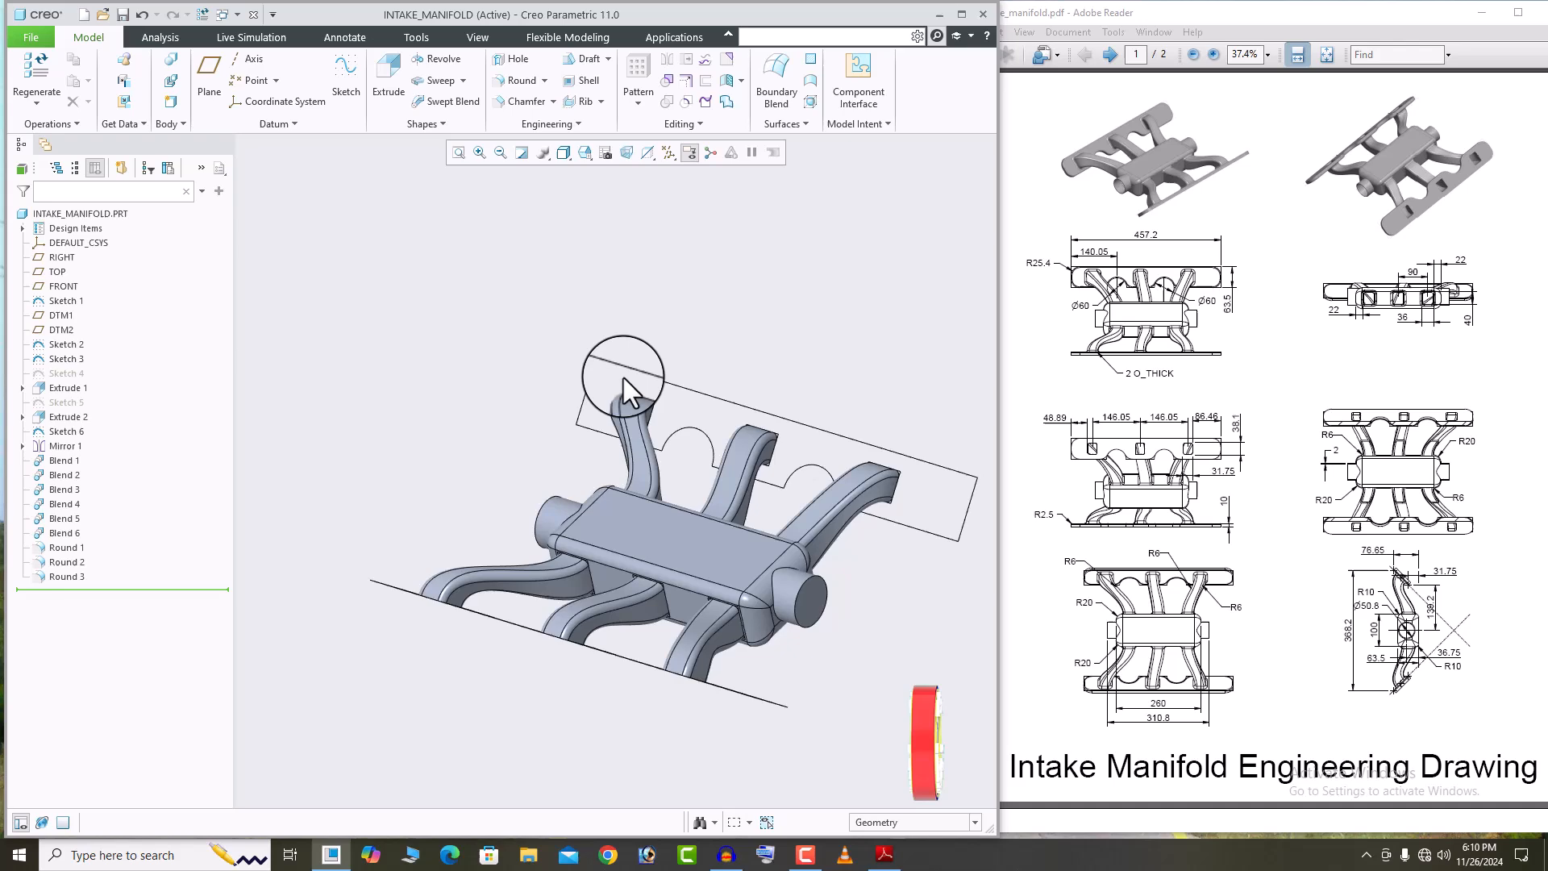
Start a Shell with 2 mm wall thickness and remove the end faces of both cylindrical stubs.
{"action": "left_click", "coordinate": [587, 82]}
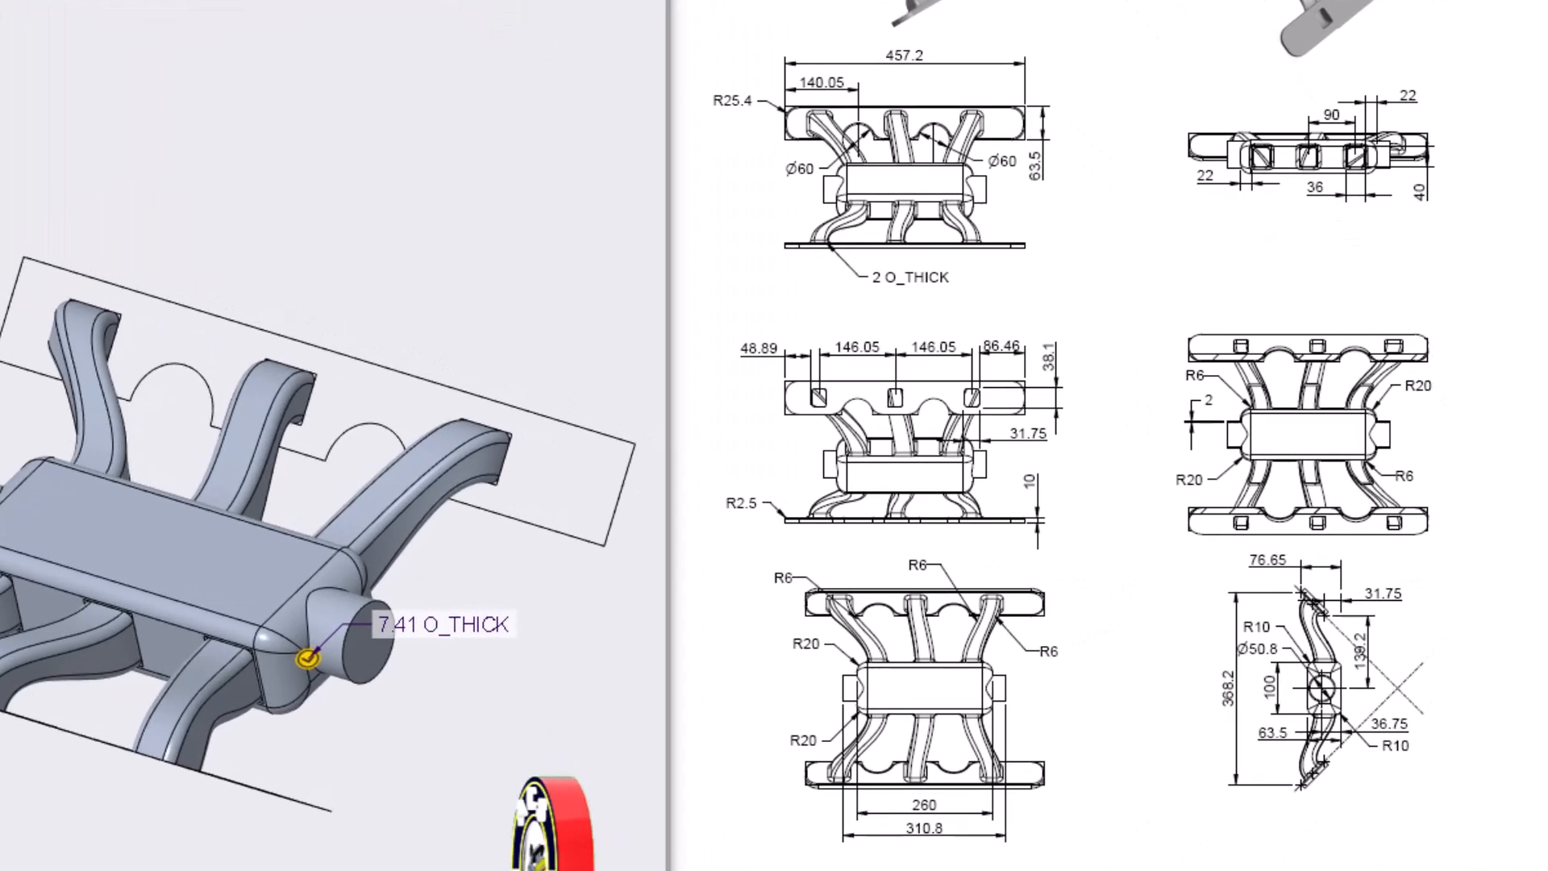
{"action": "type", "text": "2"}
{"action": "key", "text": "Return"}
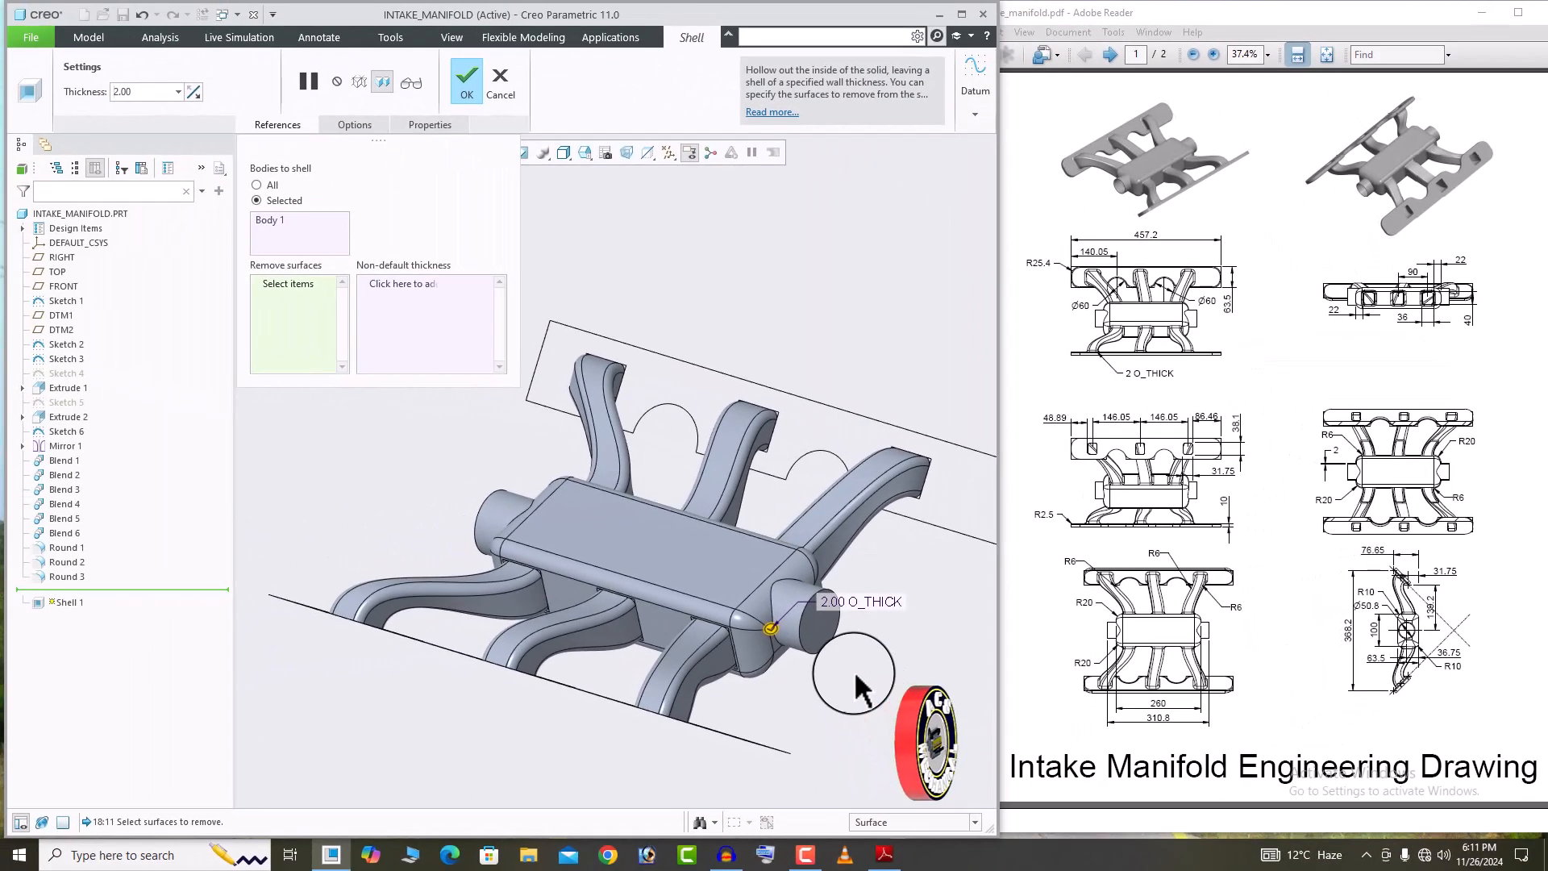
{"action": "left_click", "coordinate": [817, 645]}
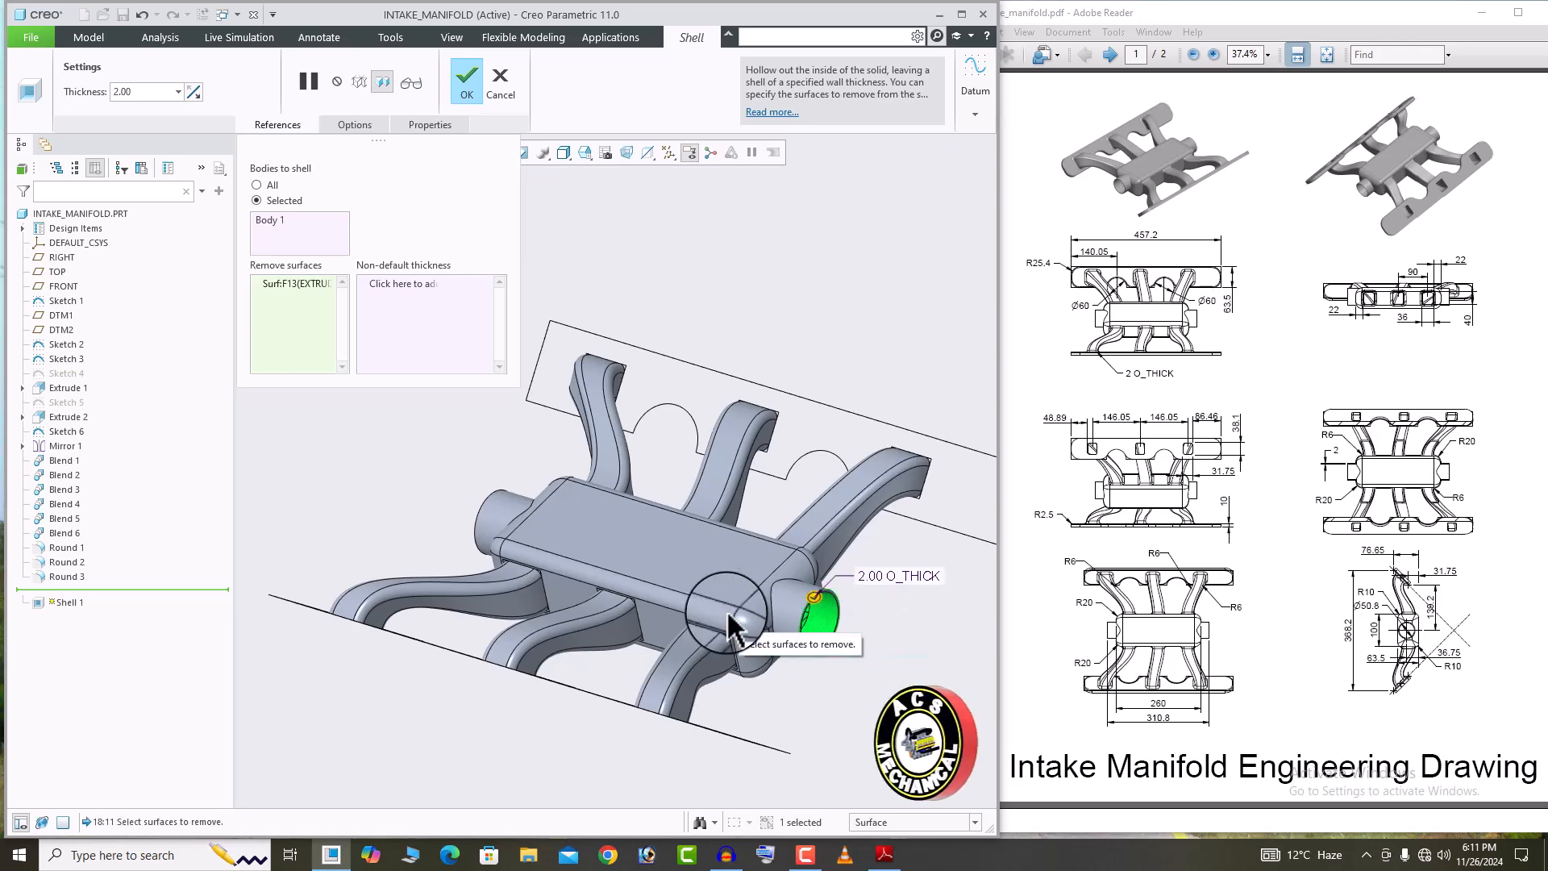
{"action": "middle_click_drag", "start_coordinate": [815, 638], "coordinate": [833, 606]}
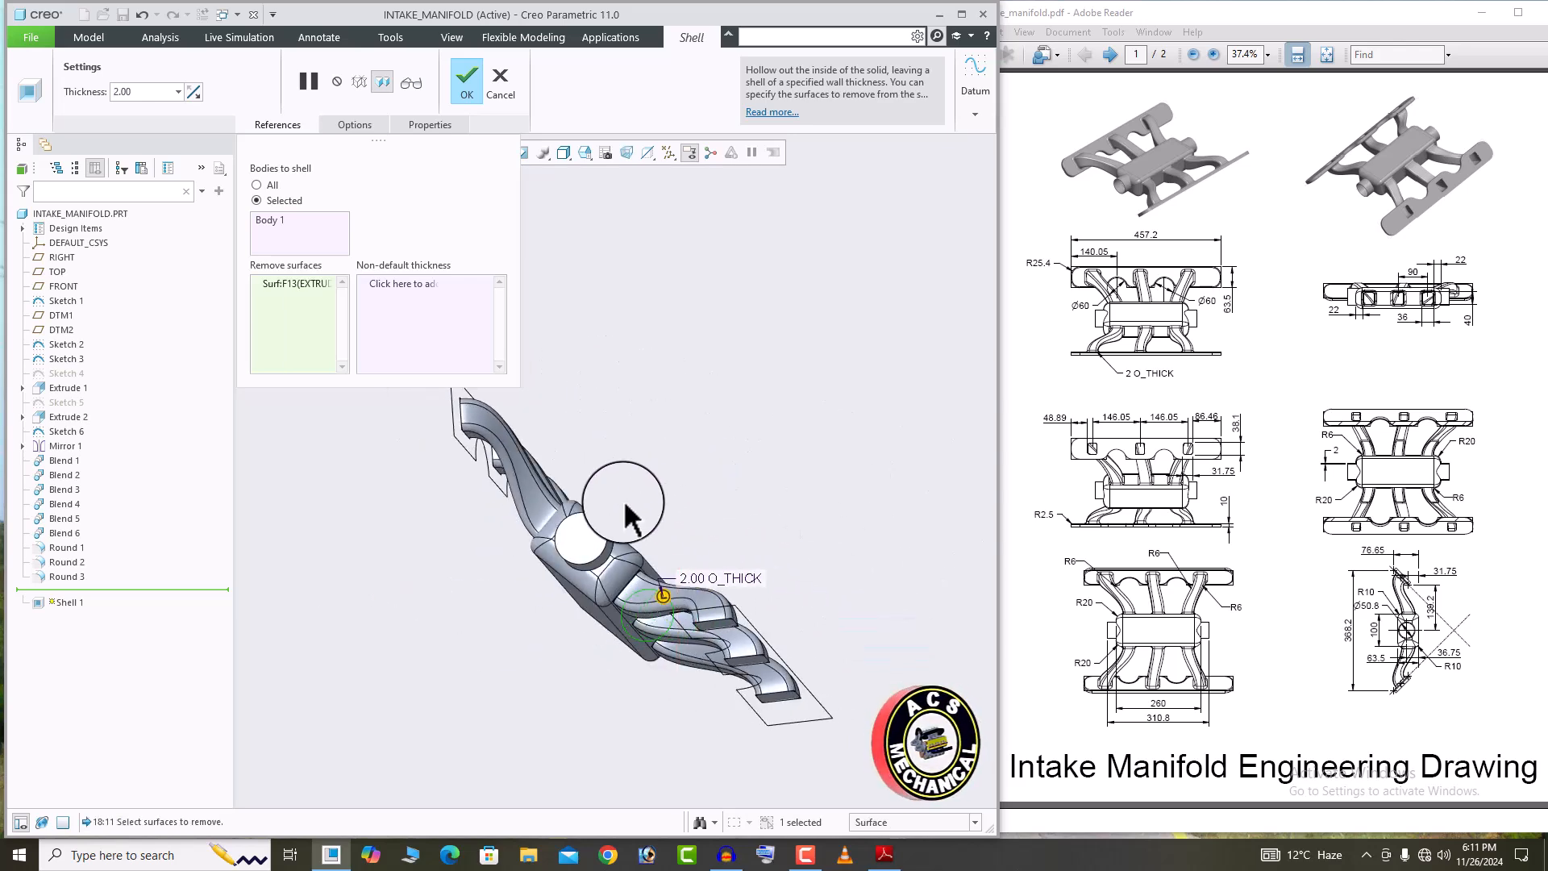
{"action": "left_click", "coordinate": [588, 532]}
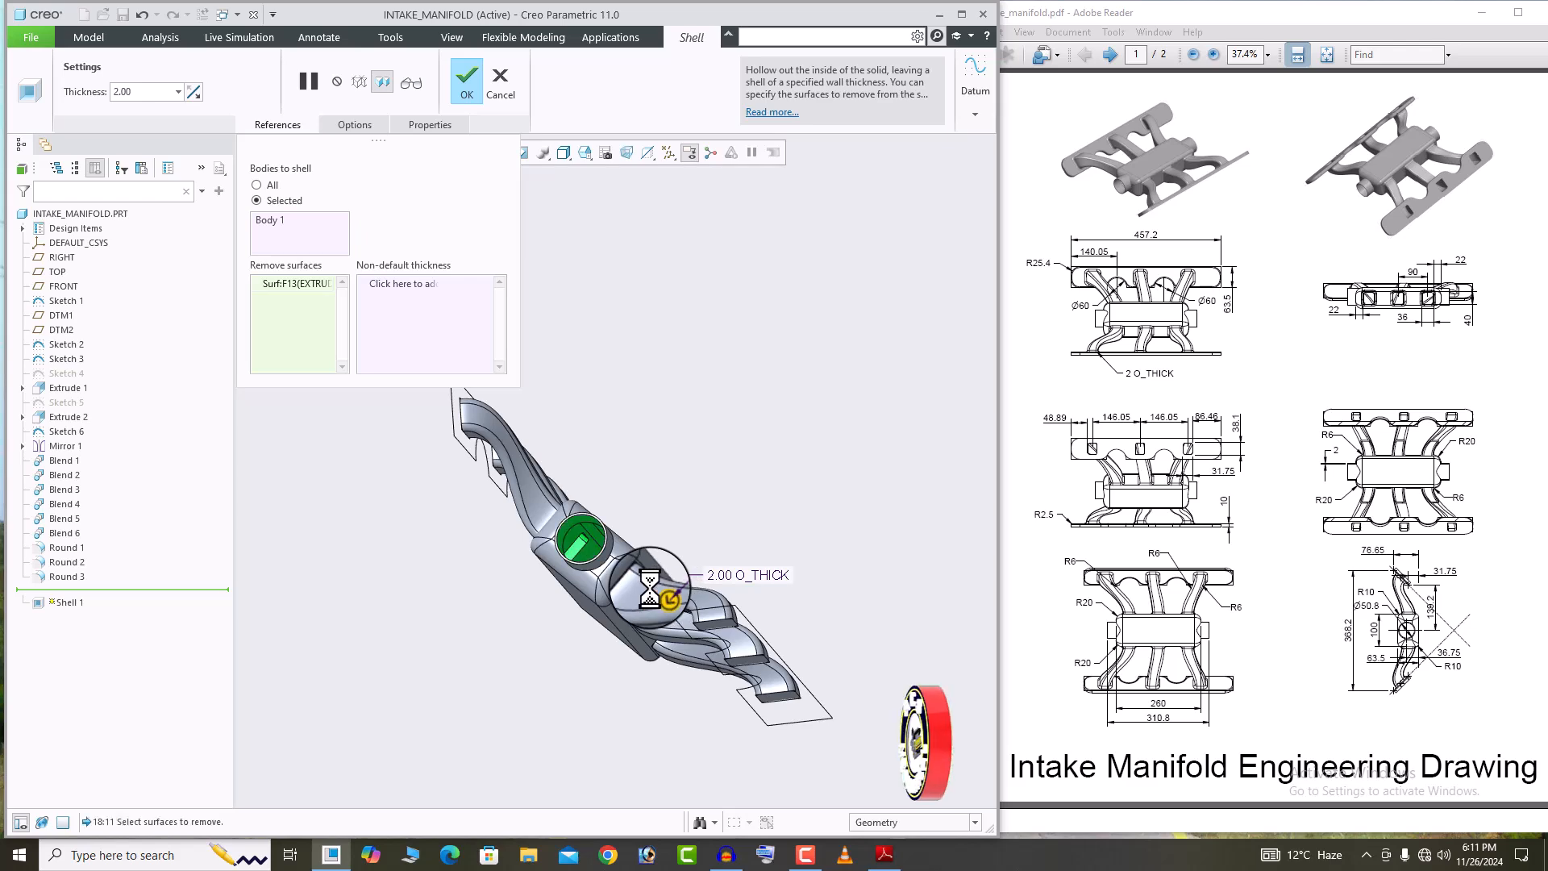
Add the open end faces of the three runners on one side of the block to the shell's removed surfaces.
{"action": "middle_click_drag", "start_coordinate": [649, 588], "coordinate": [621, 556]}
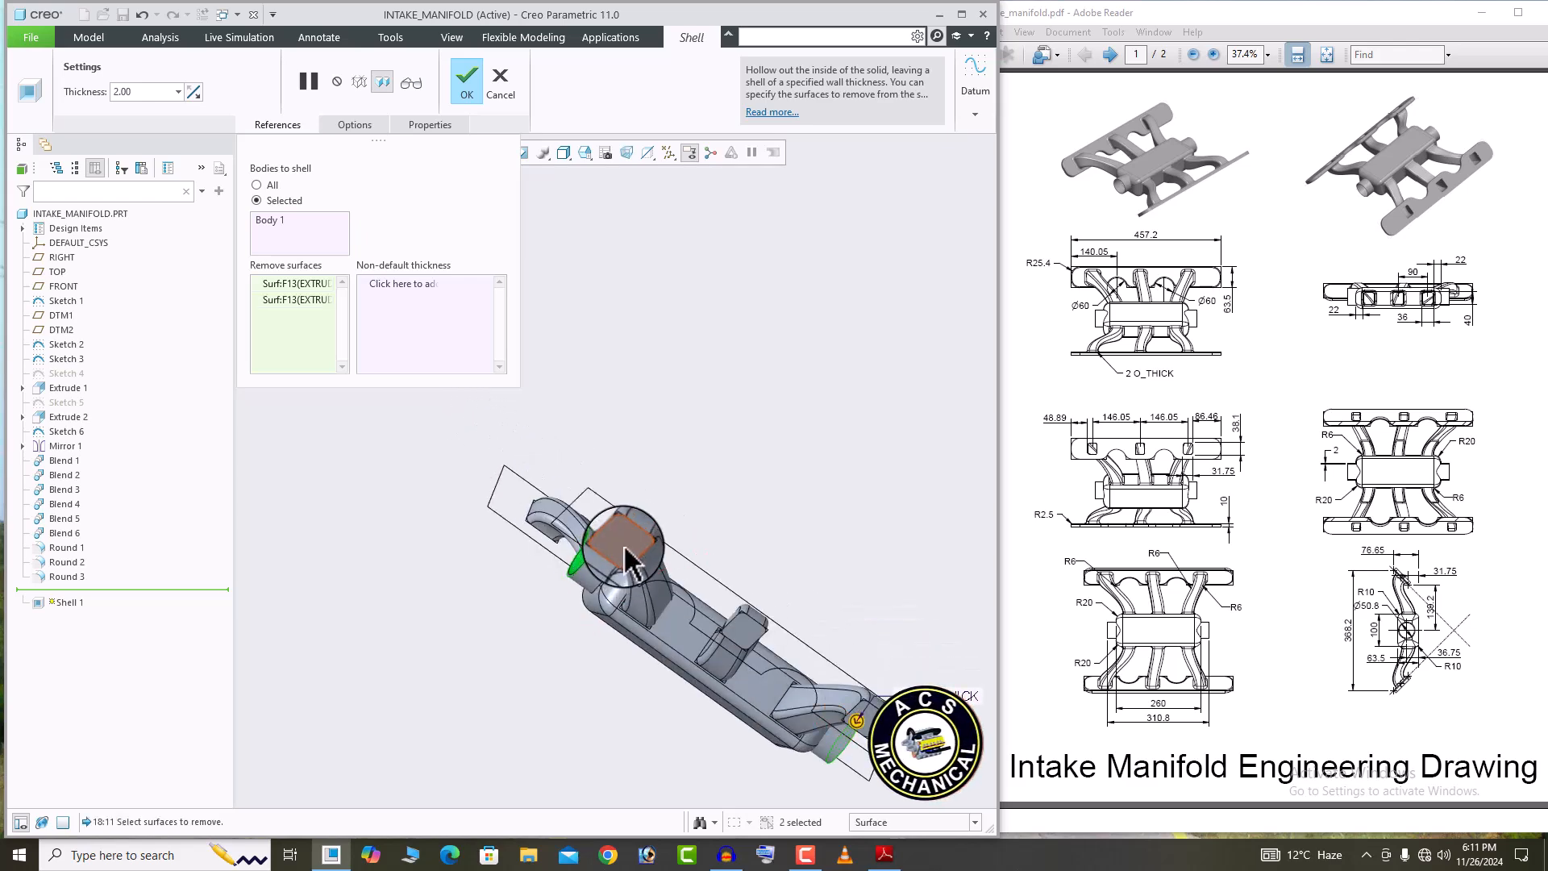
{"action": "left_click", "coordinate": [626, 556]}
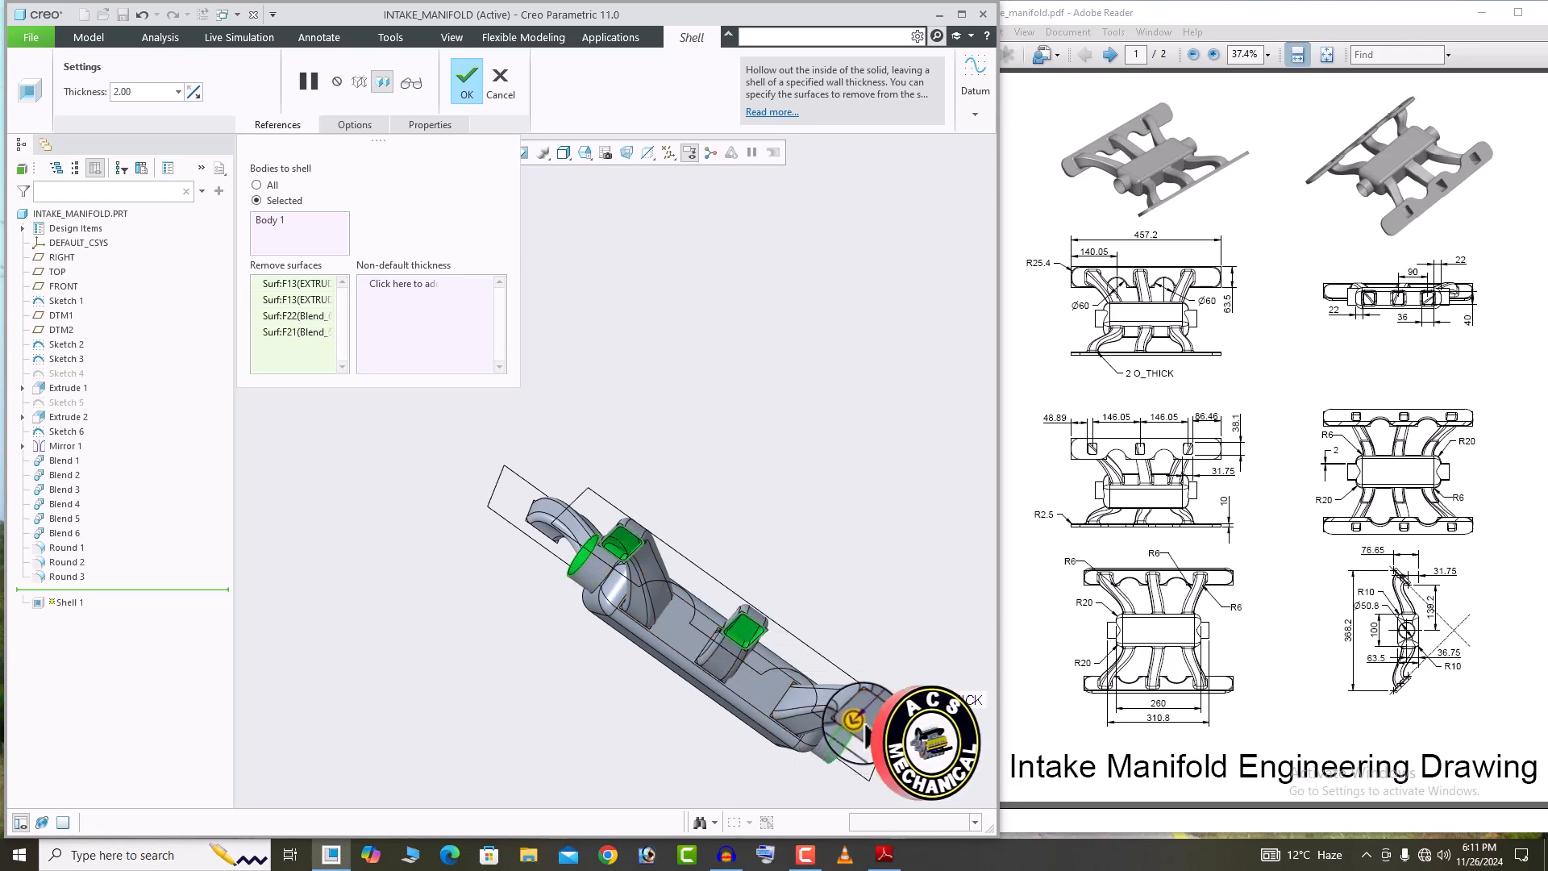
{"action": "scroll", "coordinate": [676, 644], "scroll_direction": "up", "scroll_amount": 2}
Add the end faces of the opposite side's three runners to the removed surfaces and complete the shell.
{"action": "middle_click_drag", "start_coordinate": [674, 645], "coordinate": [392, 590]}
{"action": "scroll", "coordinate": [496, 605], "scroll_direction": "down", "scroll_amount": 3}
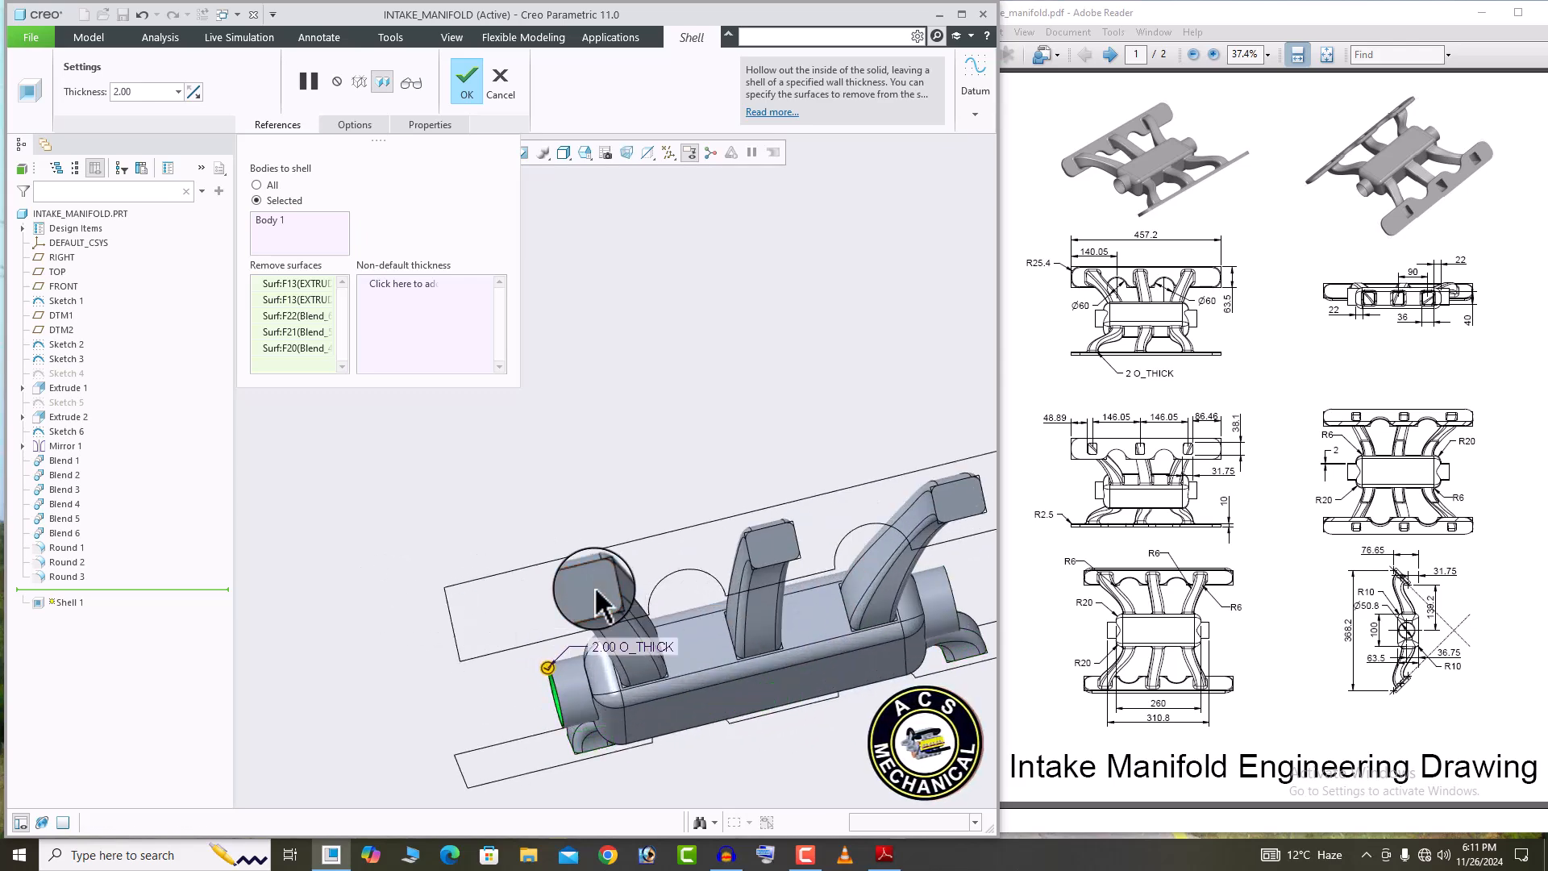
{"action": "left_click", "coordinate": [599, 604], "text": "ctrl"}
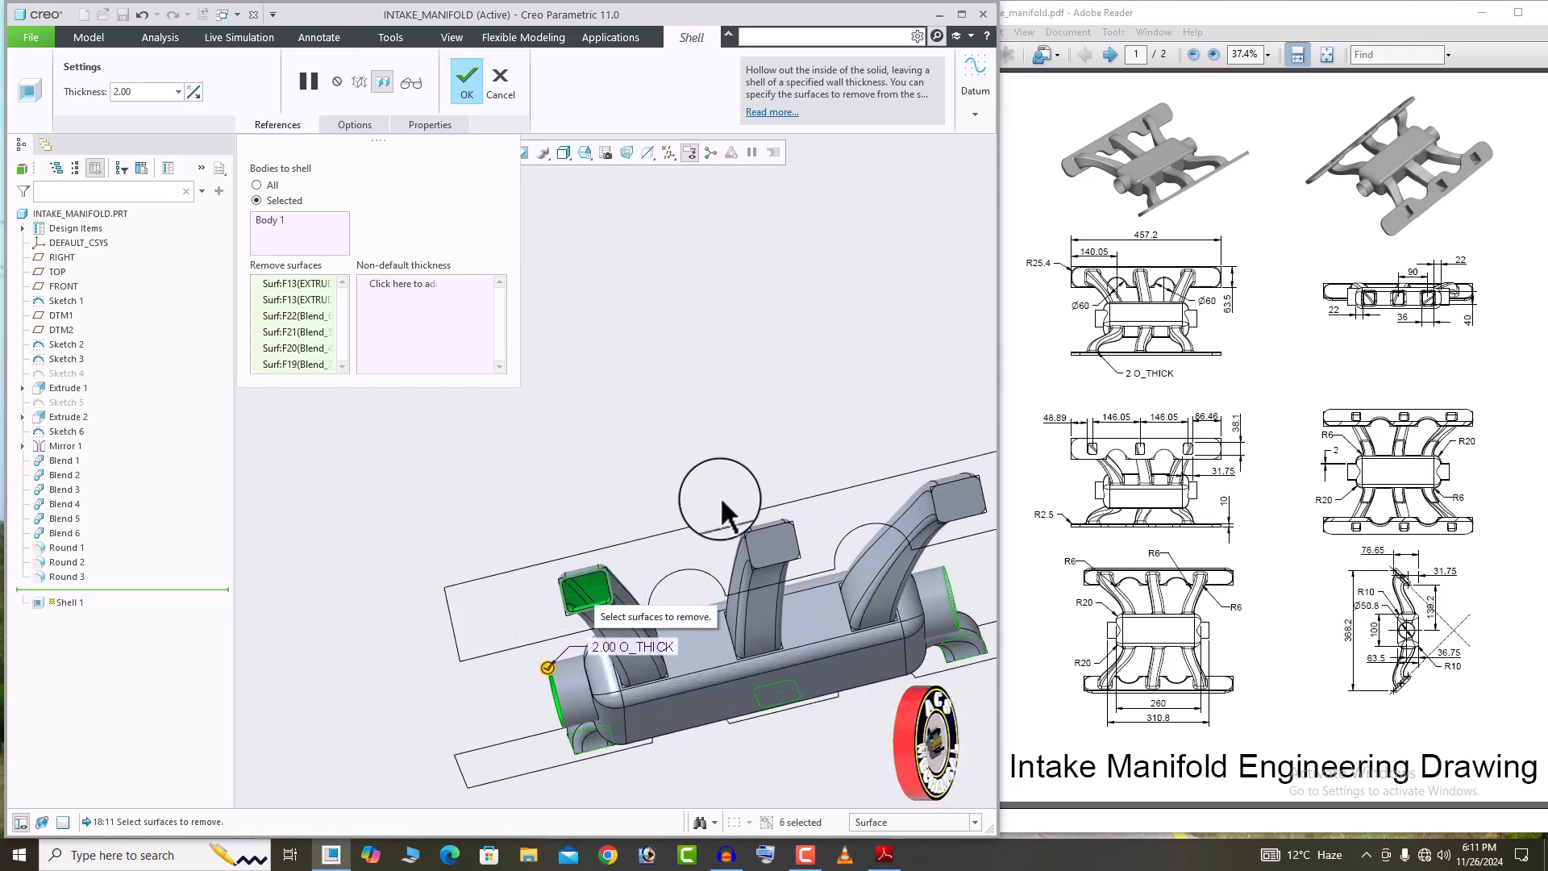
{"action": "left_click", "coordinate": [781, 554], "text": "ctrl"}
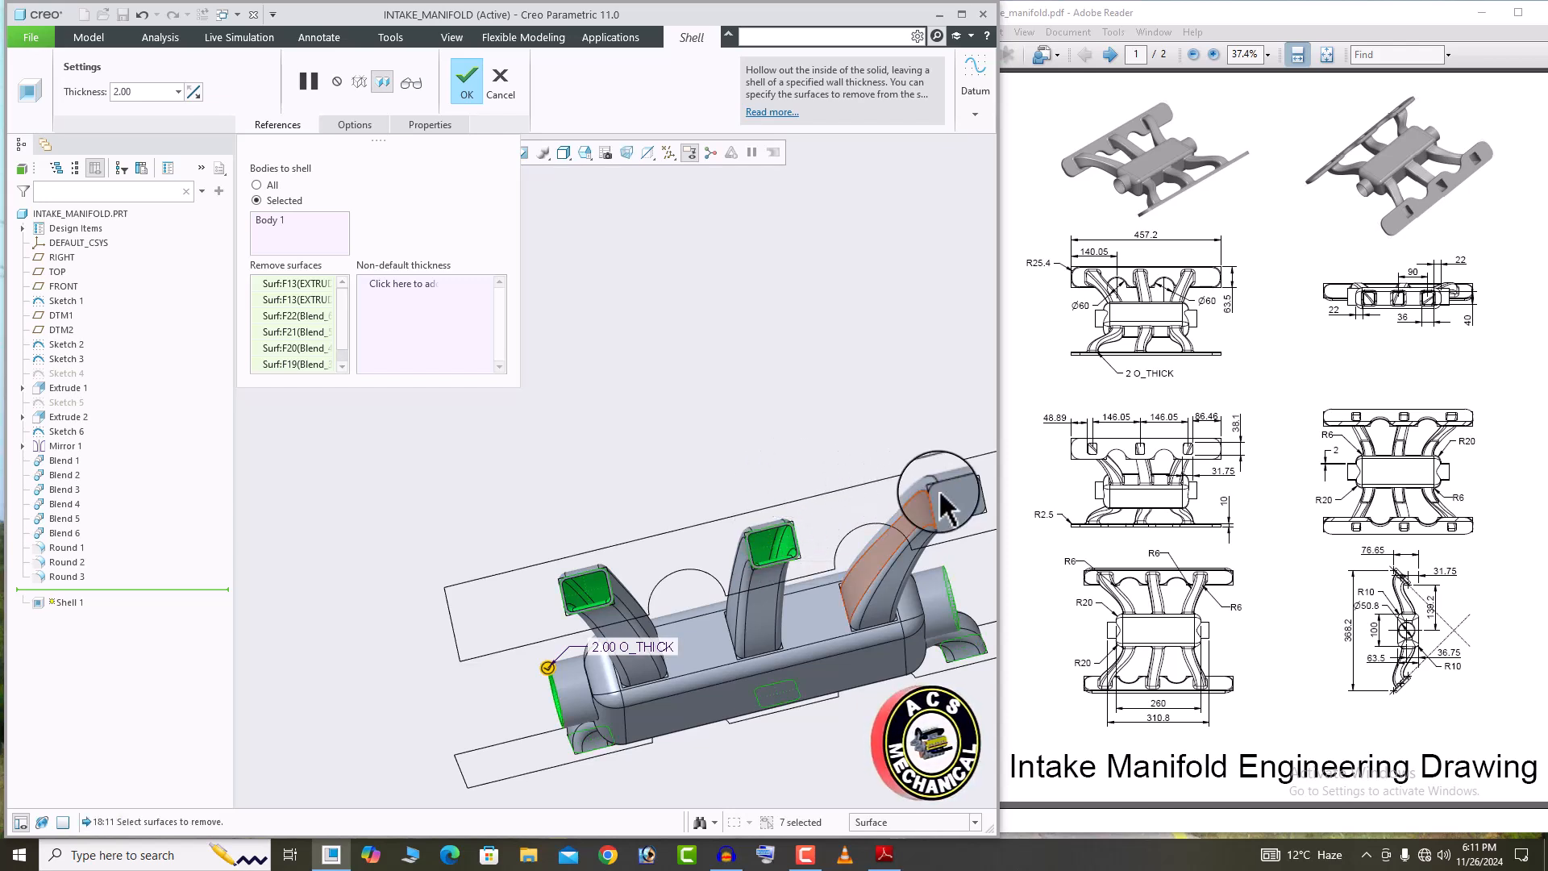
{"action": "left_click", "coordinate": [964, 498], "text": "ctrl"}
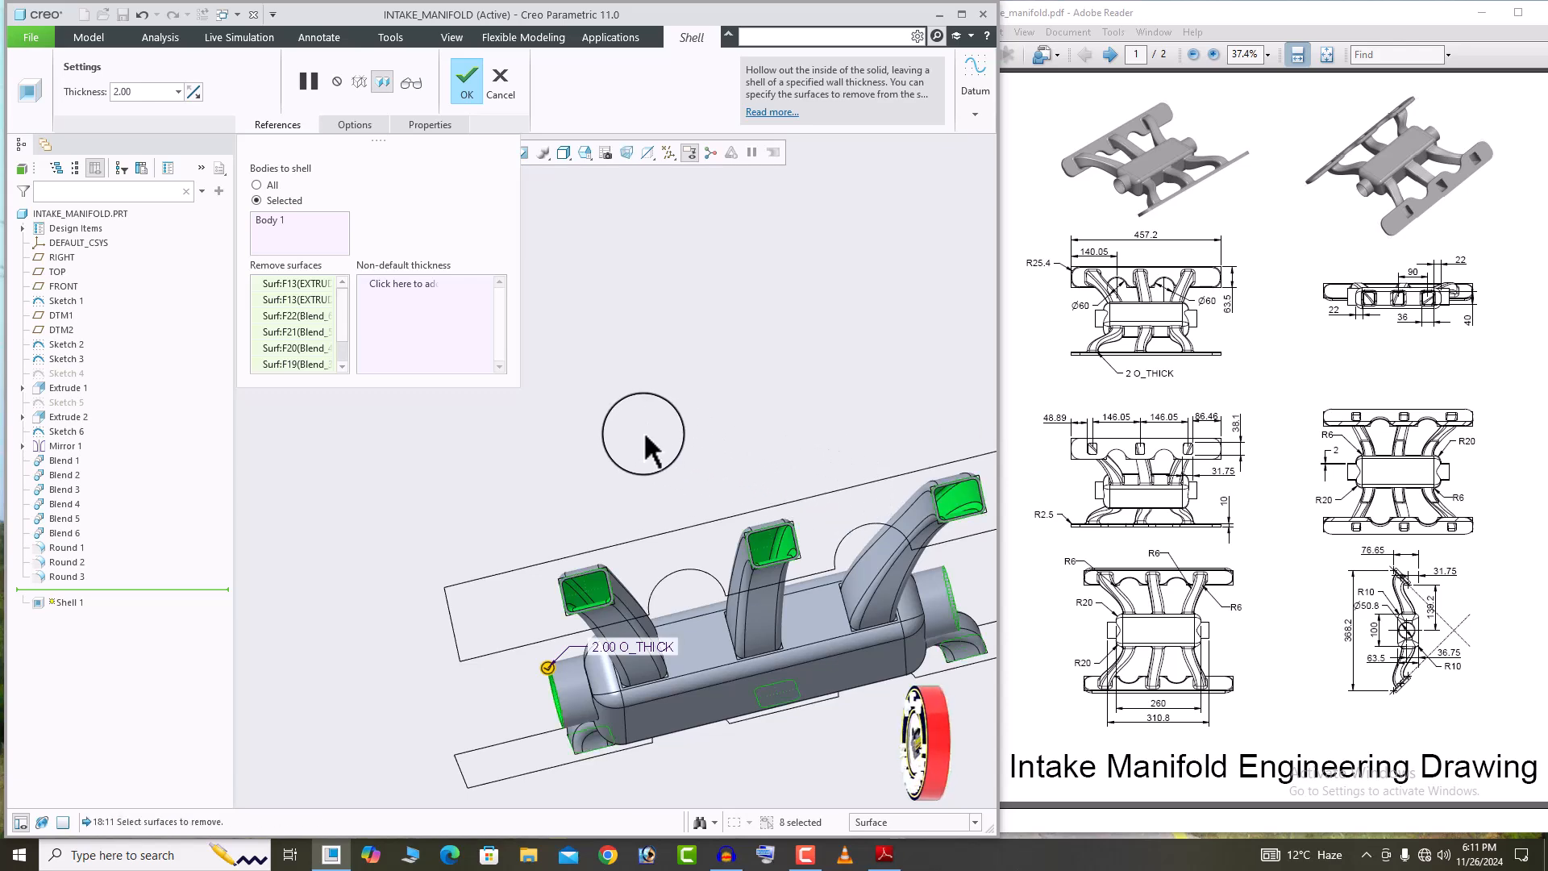
{"action": "scroll", "coordinate": [629, 508], "scroll_direction": "down", "scroll_amount": 3}
{"action": "middle_click_drag", "start_coordinate": [629, 508], "coordinate": [516, 207]}
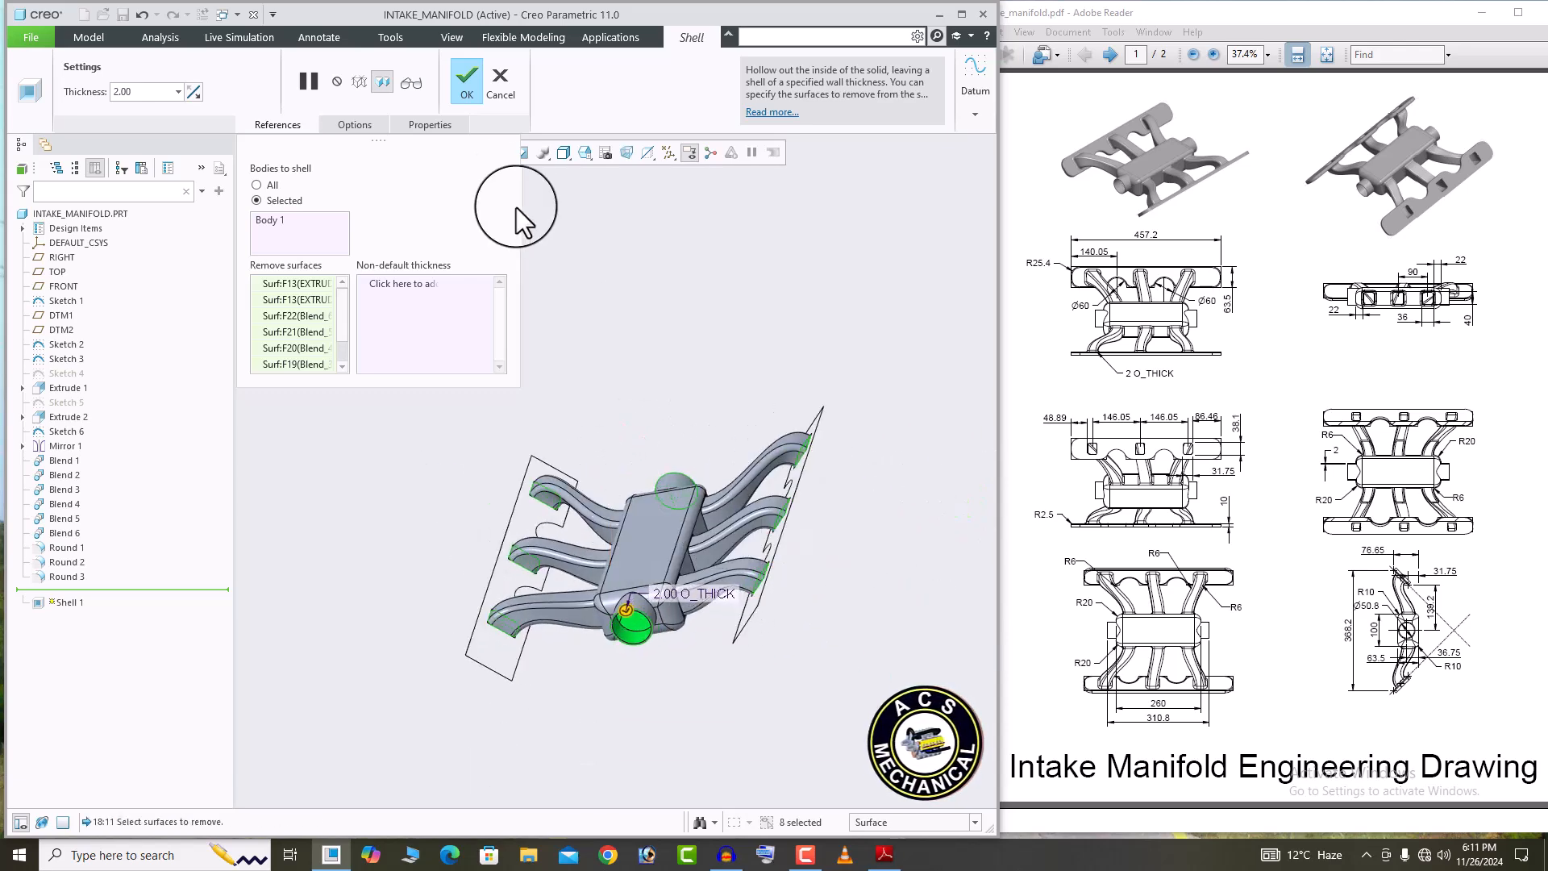
{"action": "left_click", "coordinate": [468, 80]}
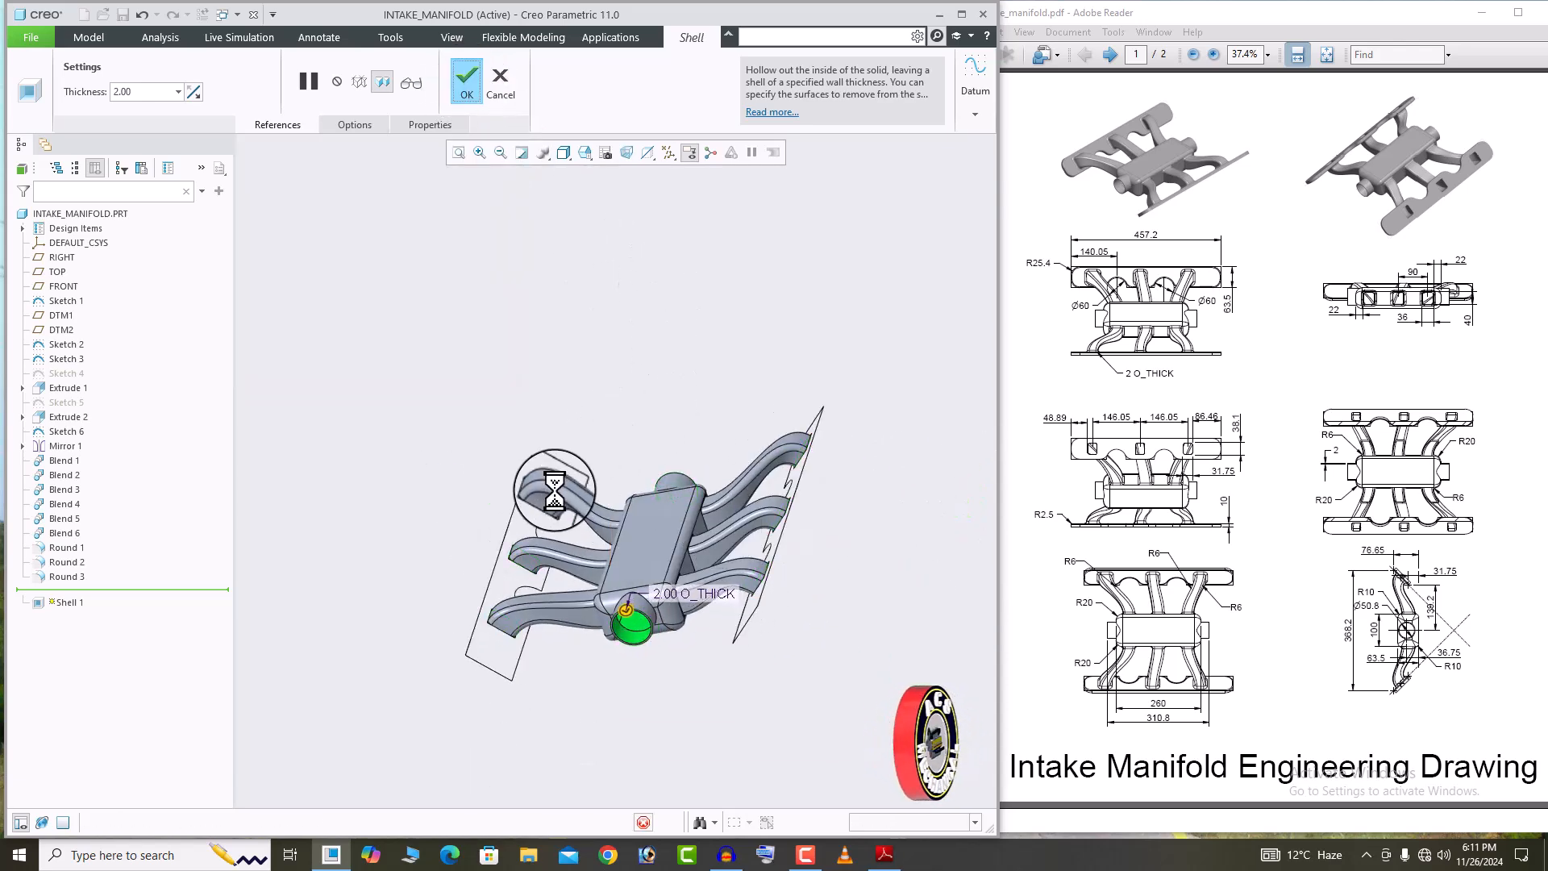
{"action": "middle_click_drag", "start_coordinate": [660, 482], "coordinate": [754, 436]}
{"action": "left_click", "coordinate": [872, 434]}
{"action": "scroll", "coordinate": [873, 434], "scroll_direction": "up", "scroll_amount": 1}
{"action": "middle_click_drag", "start_coordinate": [873, 434], "coordinate": [858, 421]}
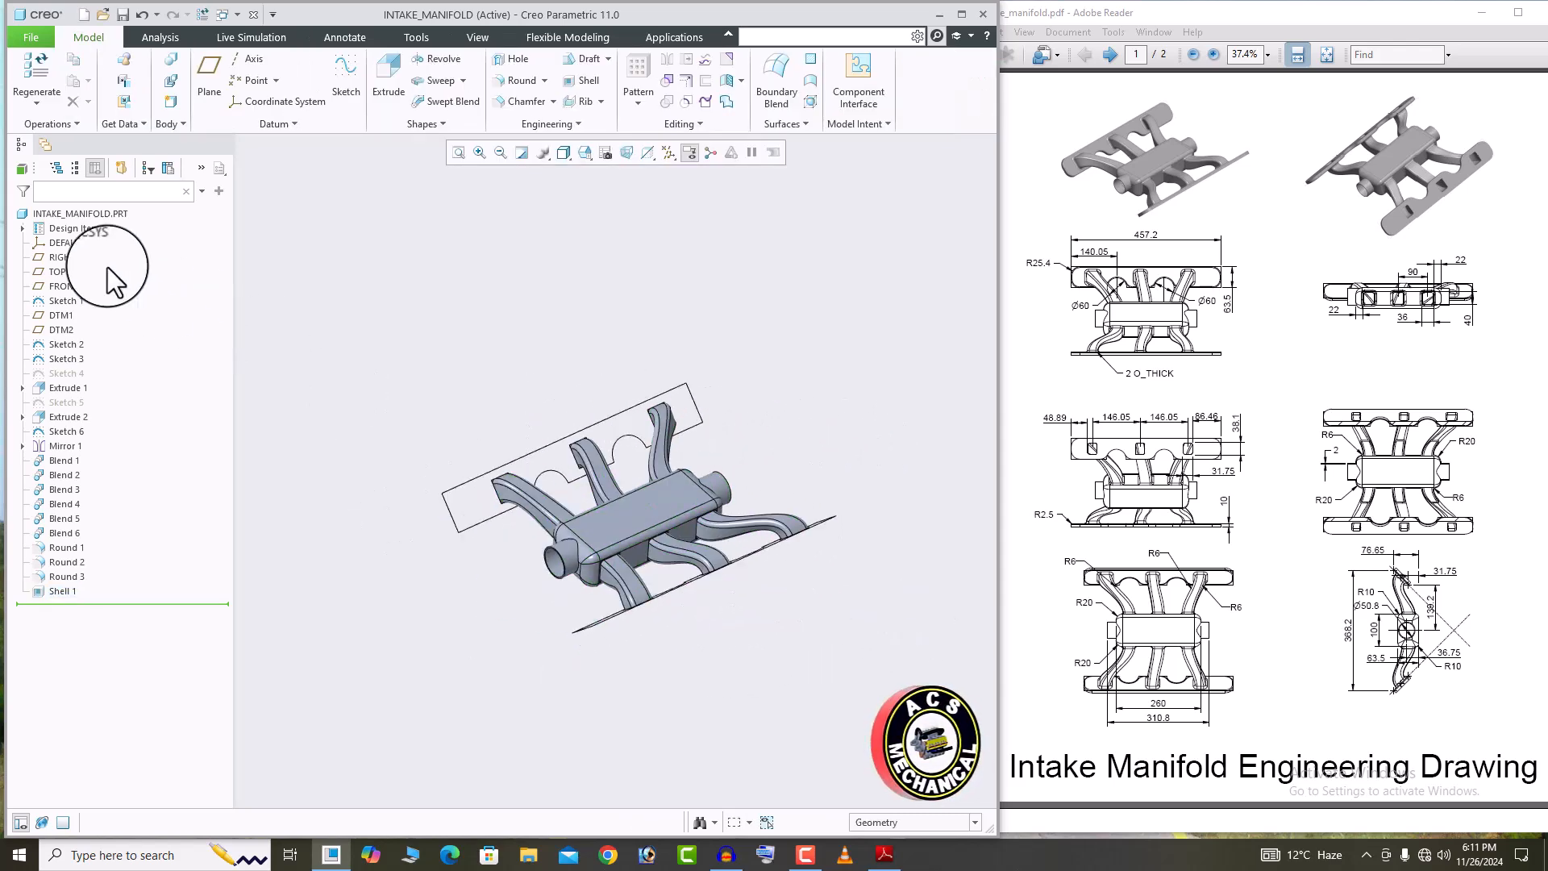
Start a new sketch on datum plane DTM1 and face the sketch plane squarely.
{"action": "left_click", "coordinate": [61, 315]}
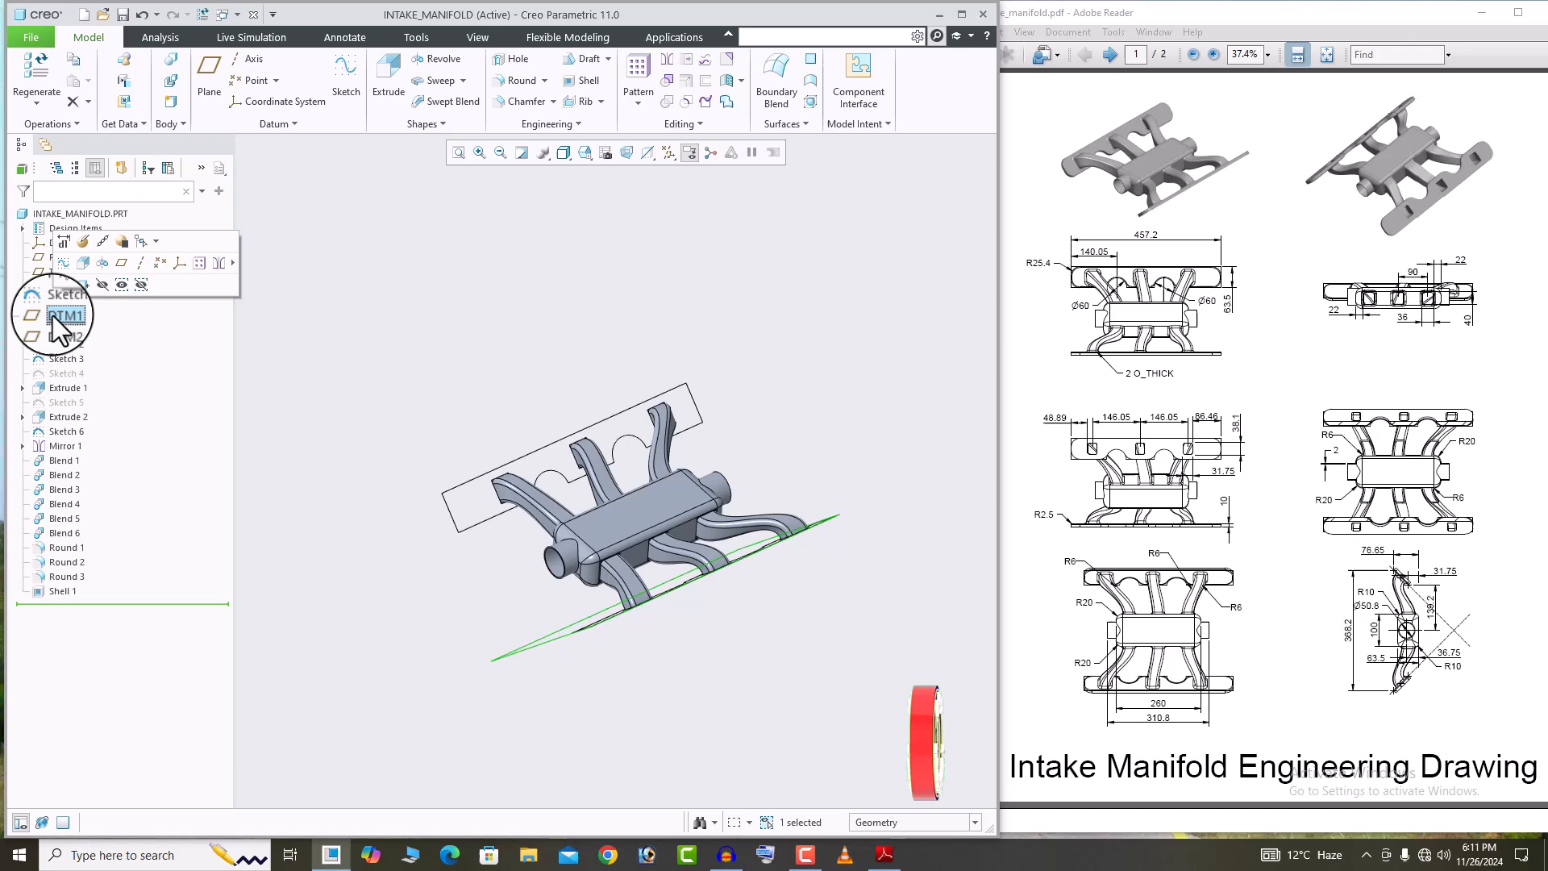
{"action": "left_click", "coordinate": [67, 267]}
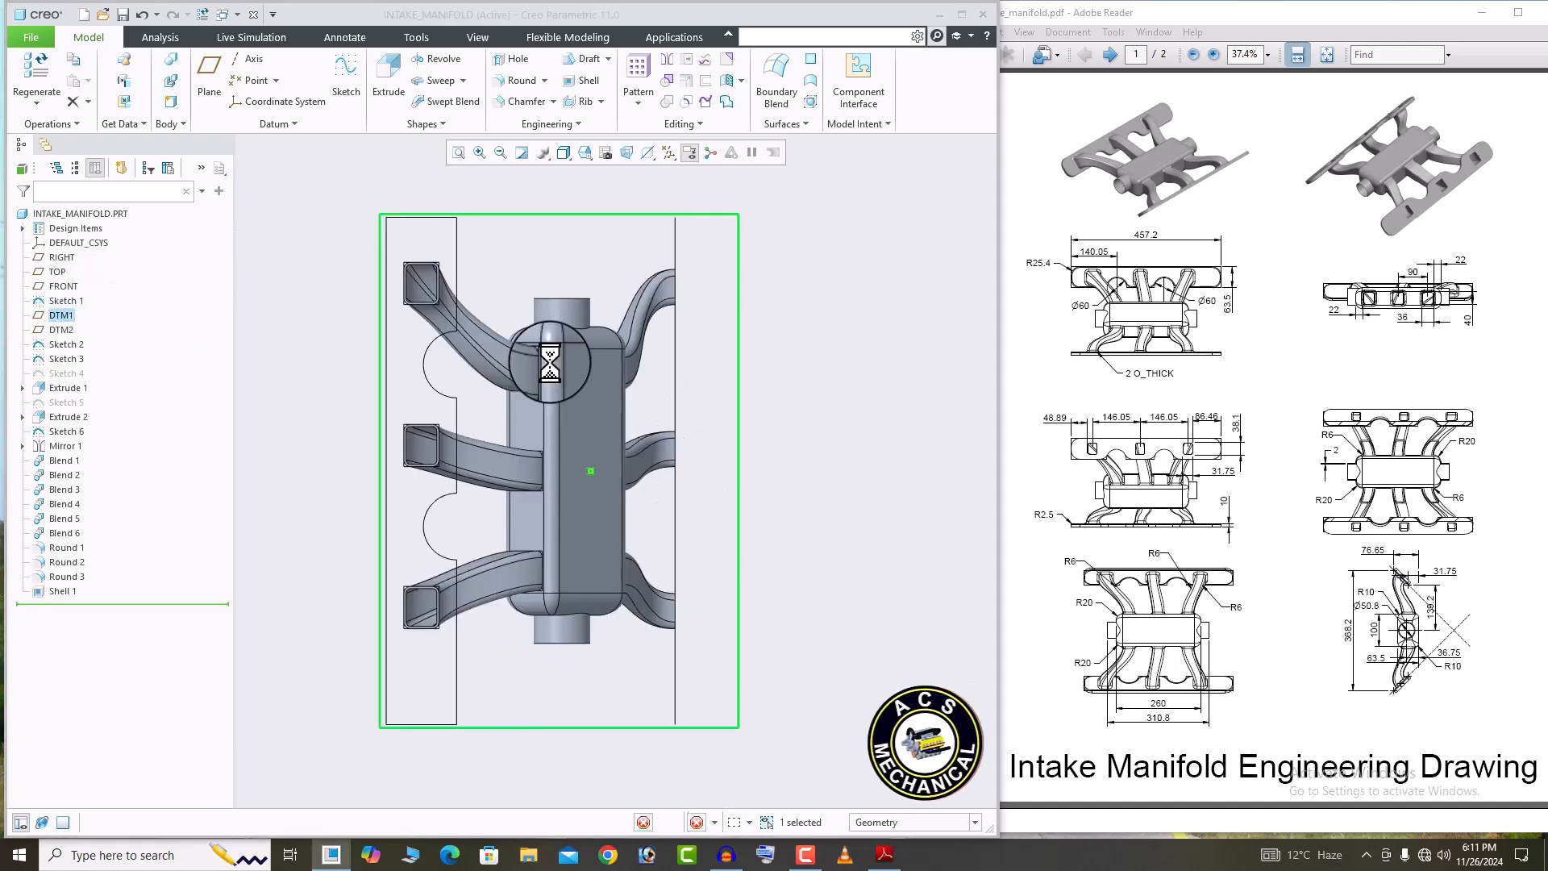
{"action": "mouse_move", "coordinate": [623, 468]}
{"action": "middle_mouse_down"}
{"action": "mouse_move", "coordinate": [757, 435]}
{"action": "mouse_move", "coordinate": [657, 346]}
{"action": "mouse_move", "coordinate": [640, 373]}
{"action": "mouse_move", "coordinate": [676, 401]}
{"action": "mouse_move", "coordinate": [623, 333]}
{"action": "middle_mouse_up"}
{"action": "left_click", "coordinate": [573, 154]}
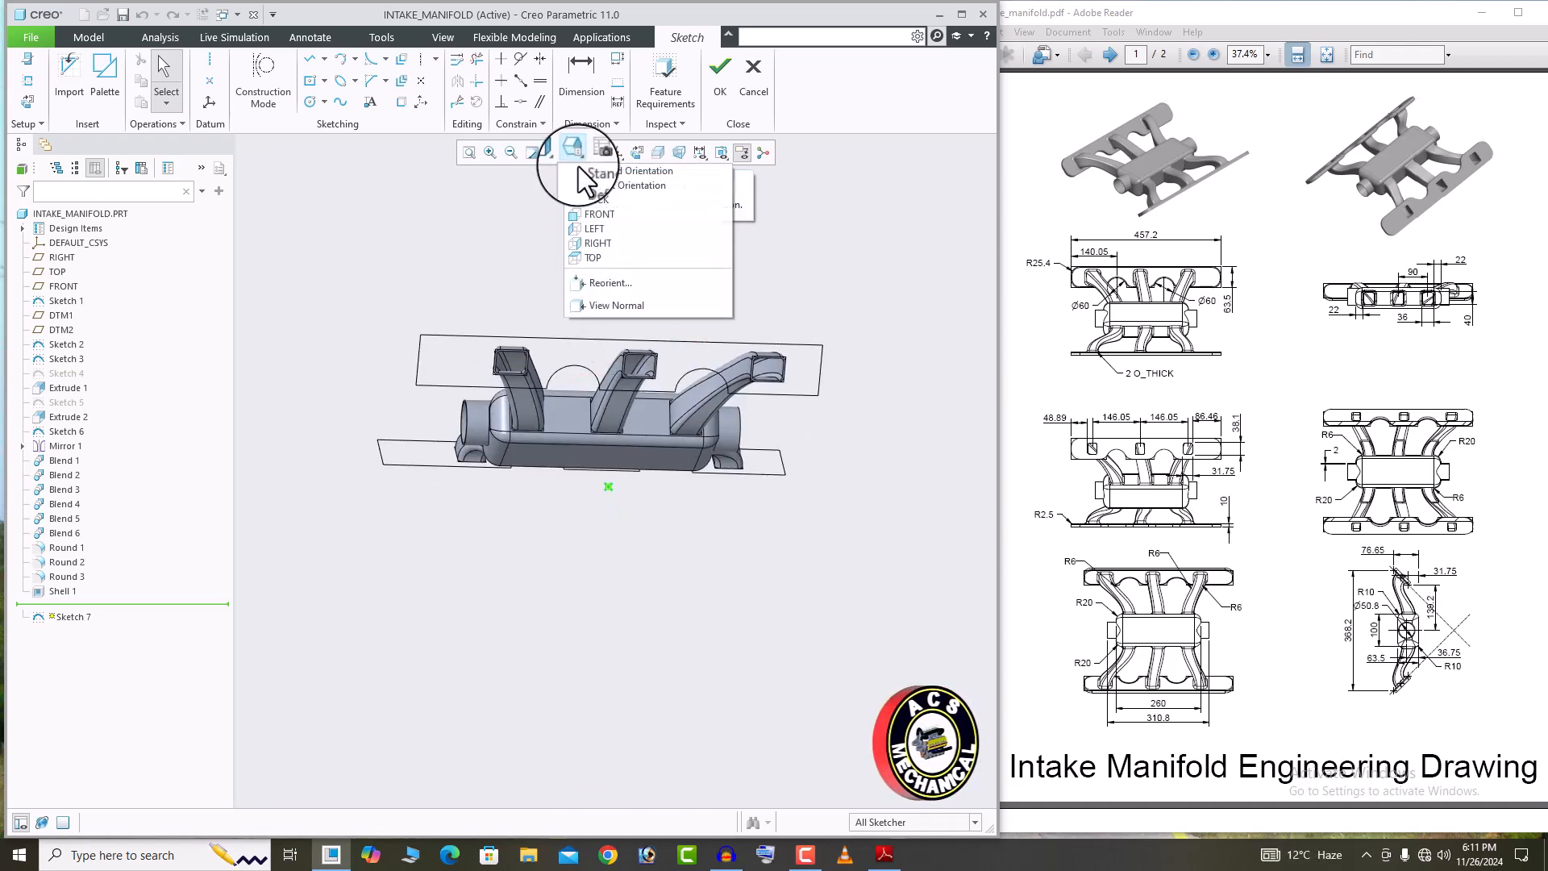
{"action": "left_click", "coordinate": [610, 308]}
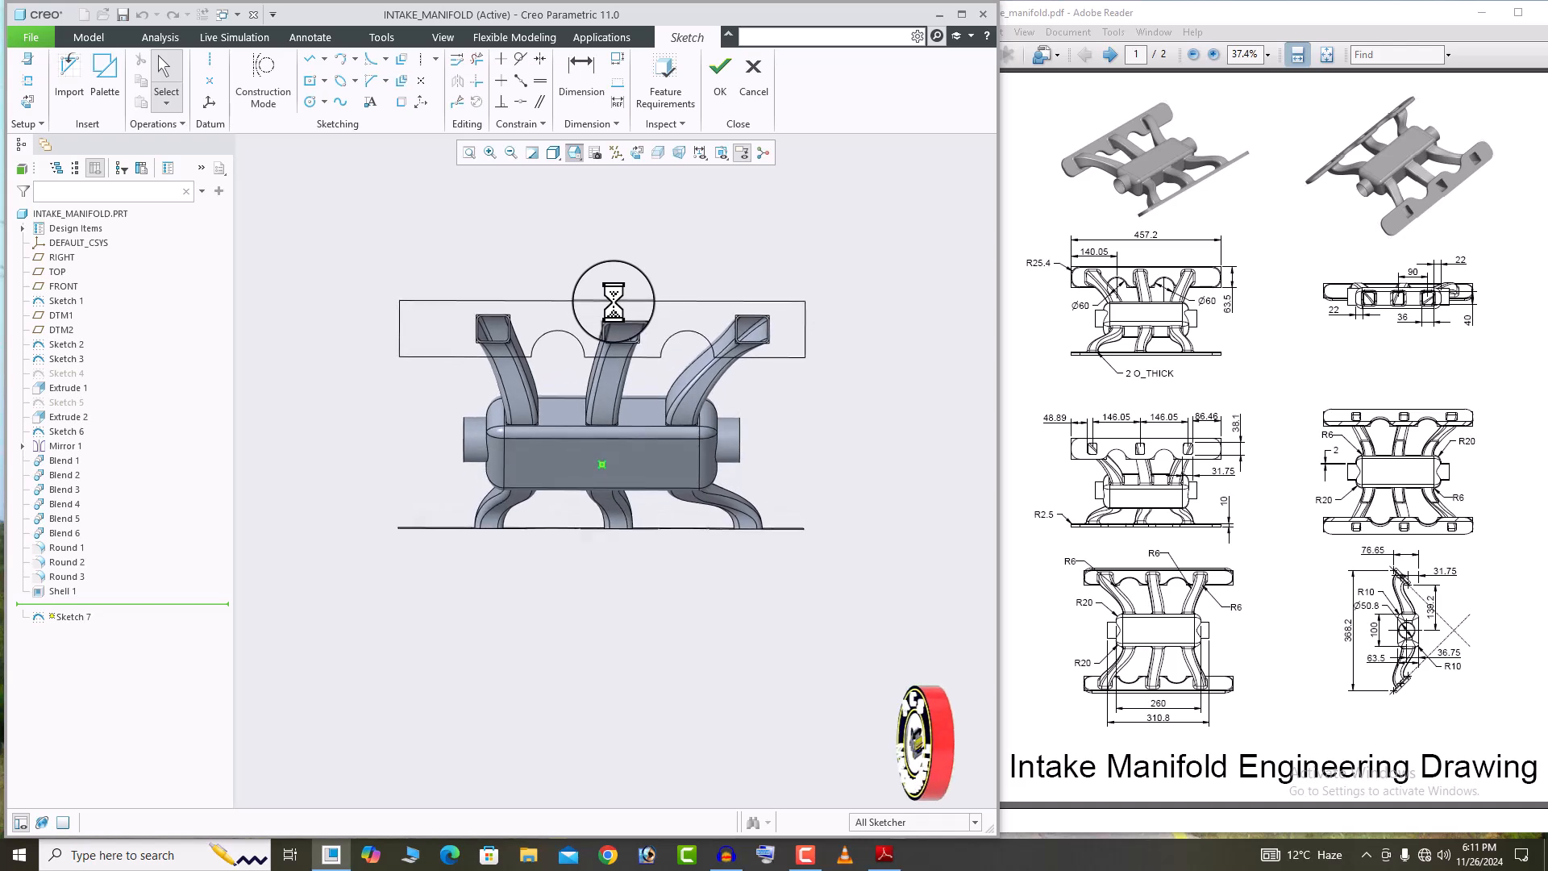
Project the complete flange outline with its two semicircular cutouts into the sketch as a closed chain.
{"action": "left_click", "coordinate": [400, 101]}
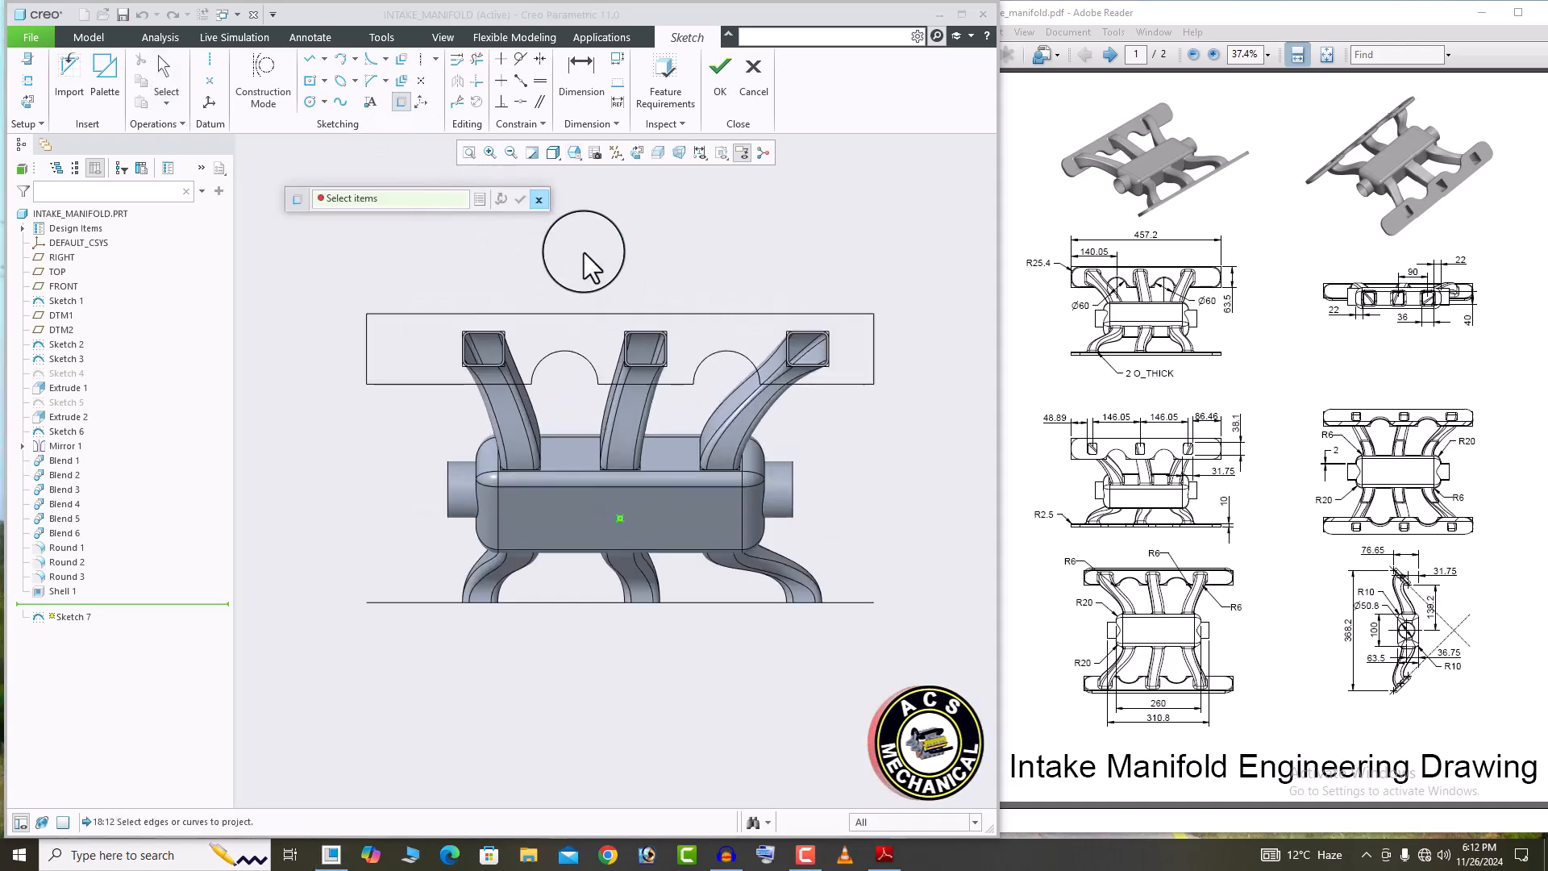
{"action": "left_click", "coordinate": [570, 313]}
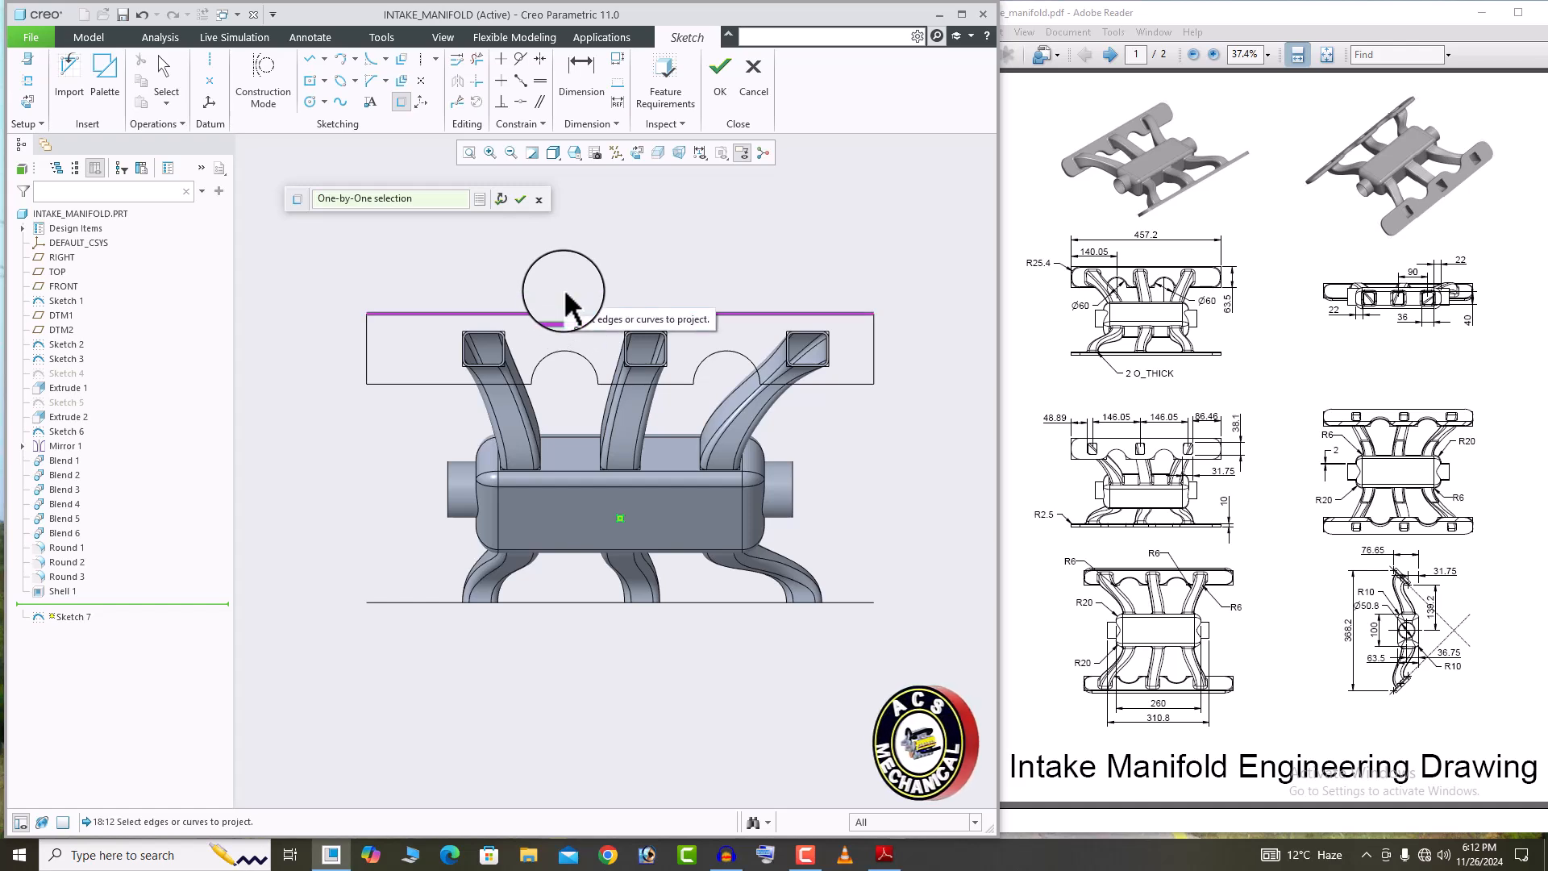
{"action": "left_click", "coordinate": [371, 354], "text": "shift"}
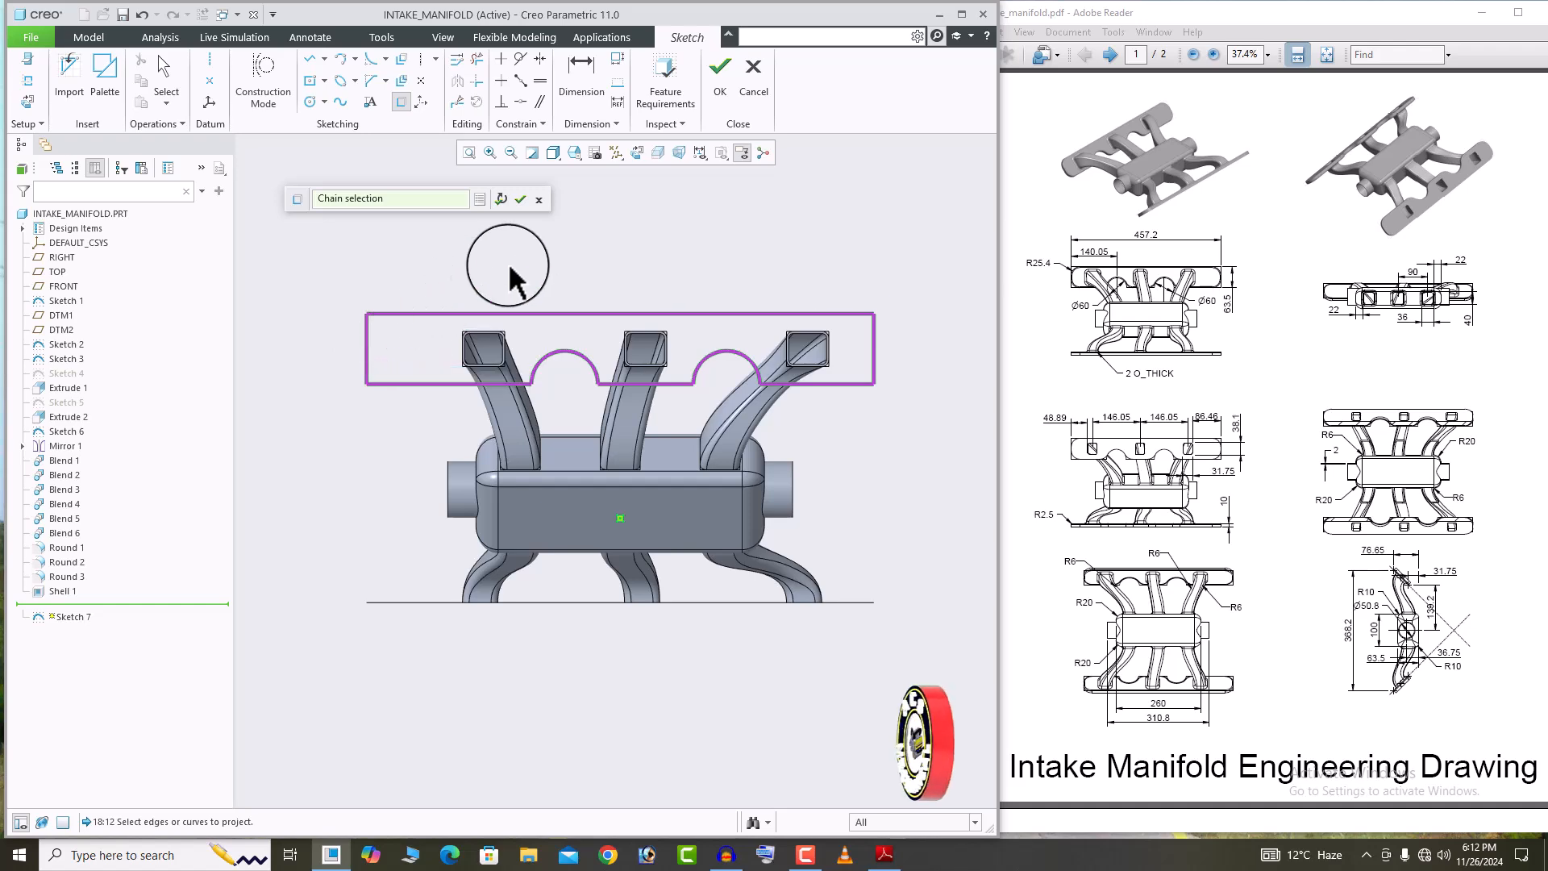
{"action": "left_click", "coordinate": [501, 199]}
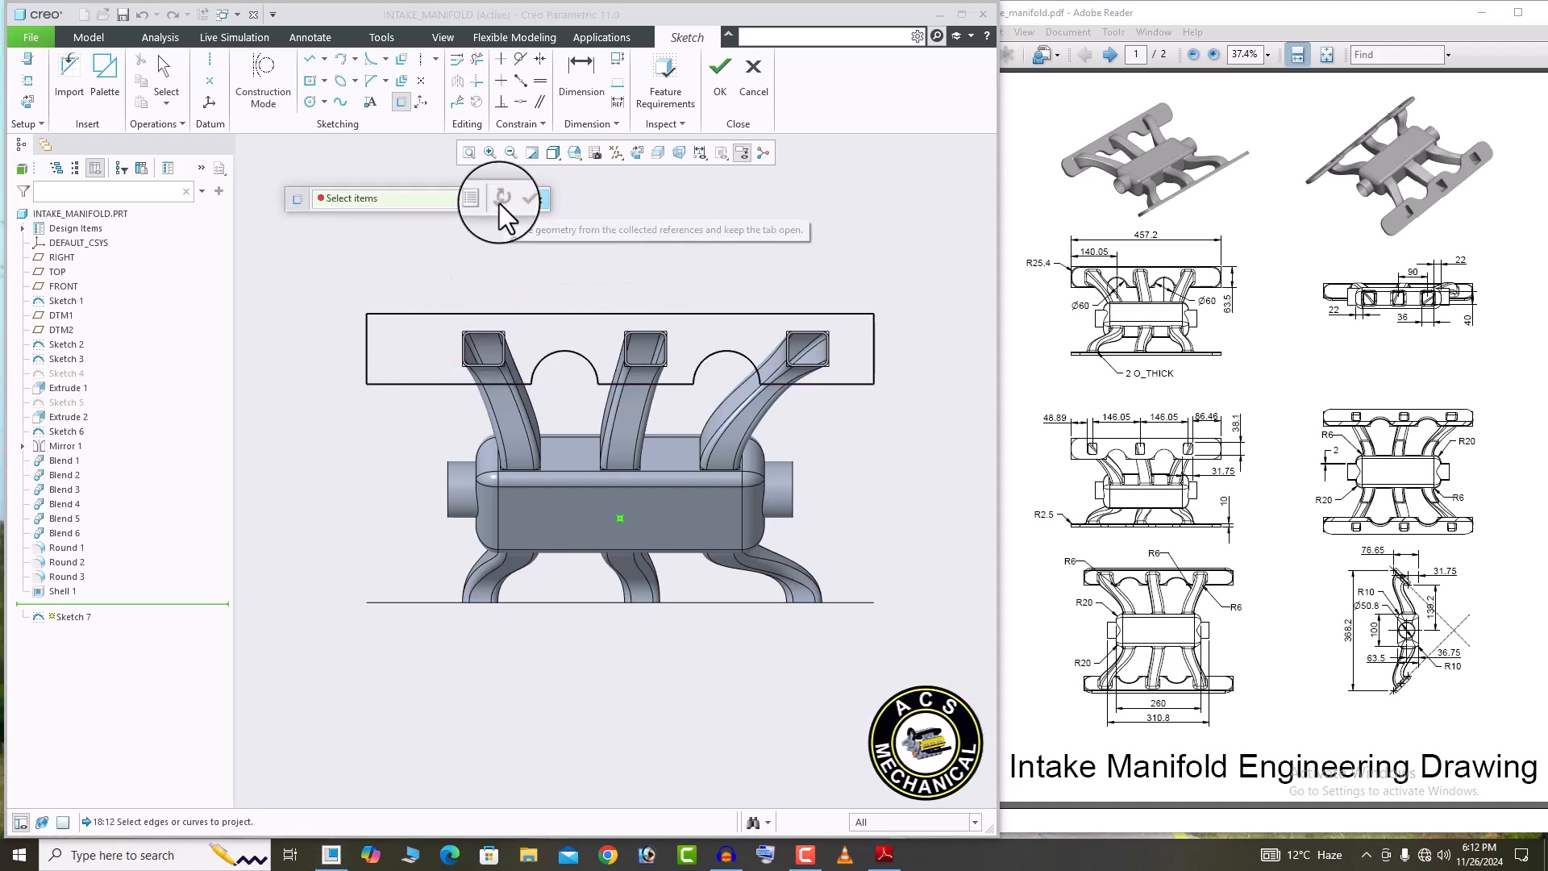
Project the inner opening loop of the first runner at the flange's left end into the sketch.
{"action": "scroll", "coordinate": [472, 306], "scroll_direction": "down", "scroll_amount": 5}
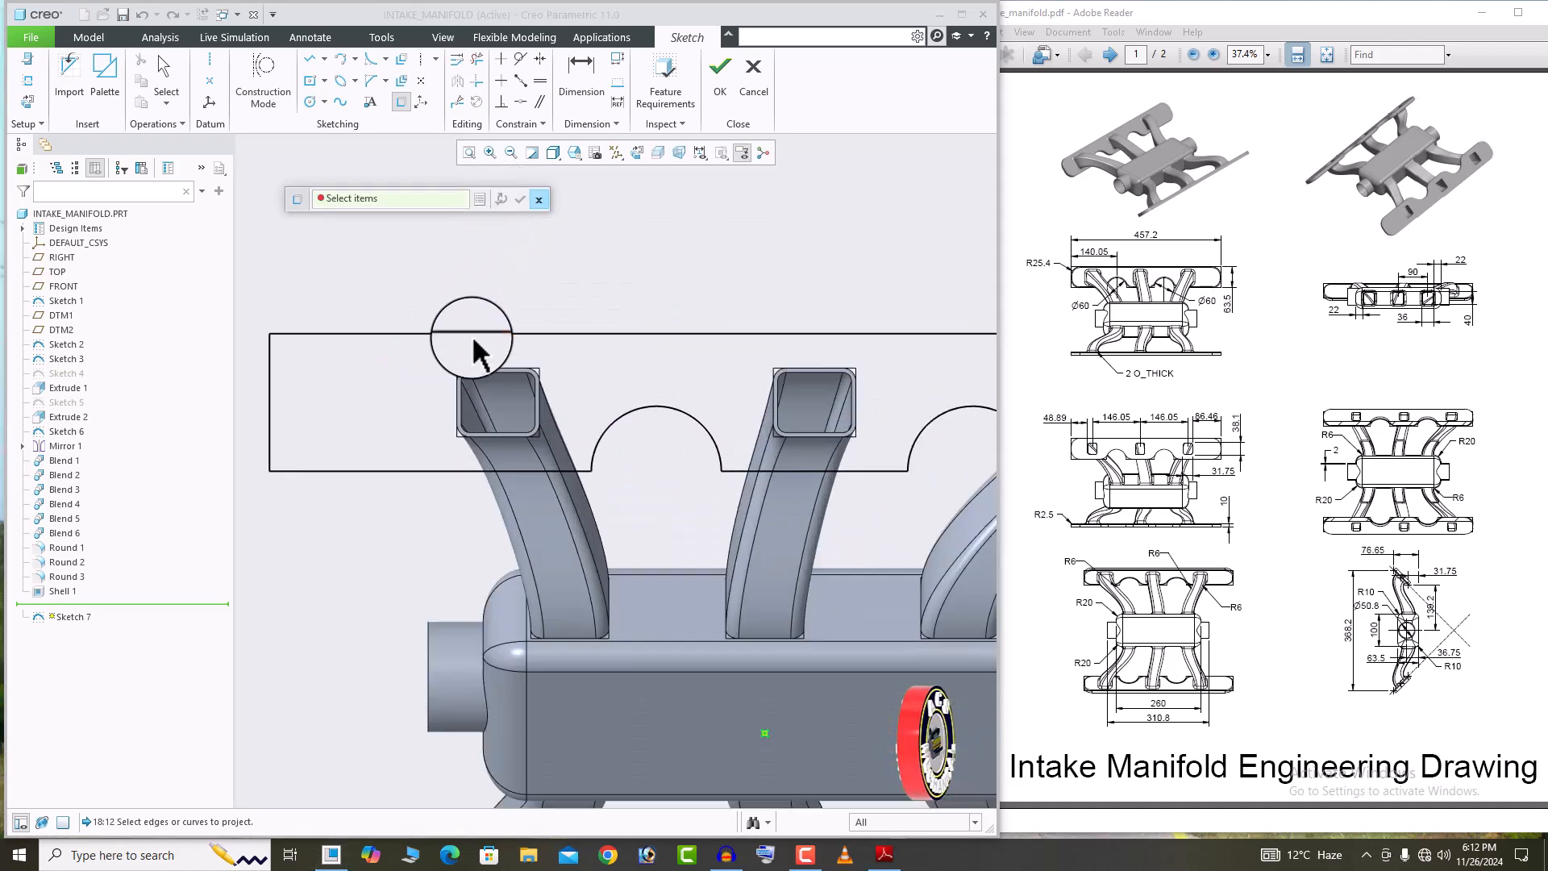
{"action": "left_click", "coordinate": [507, 400]}
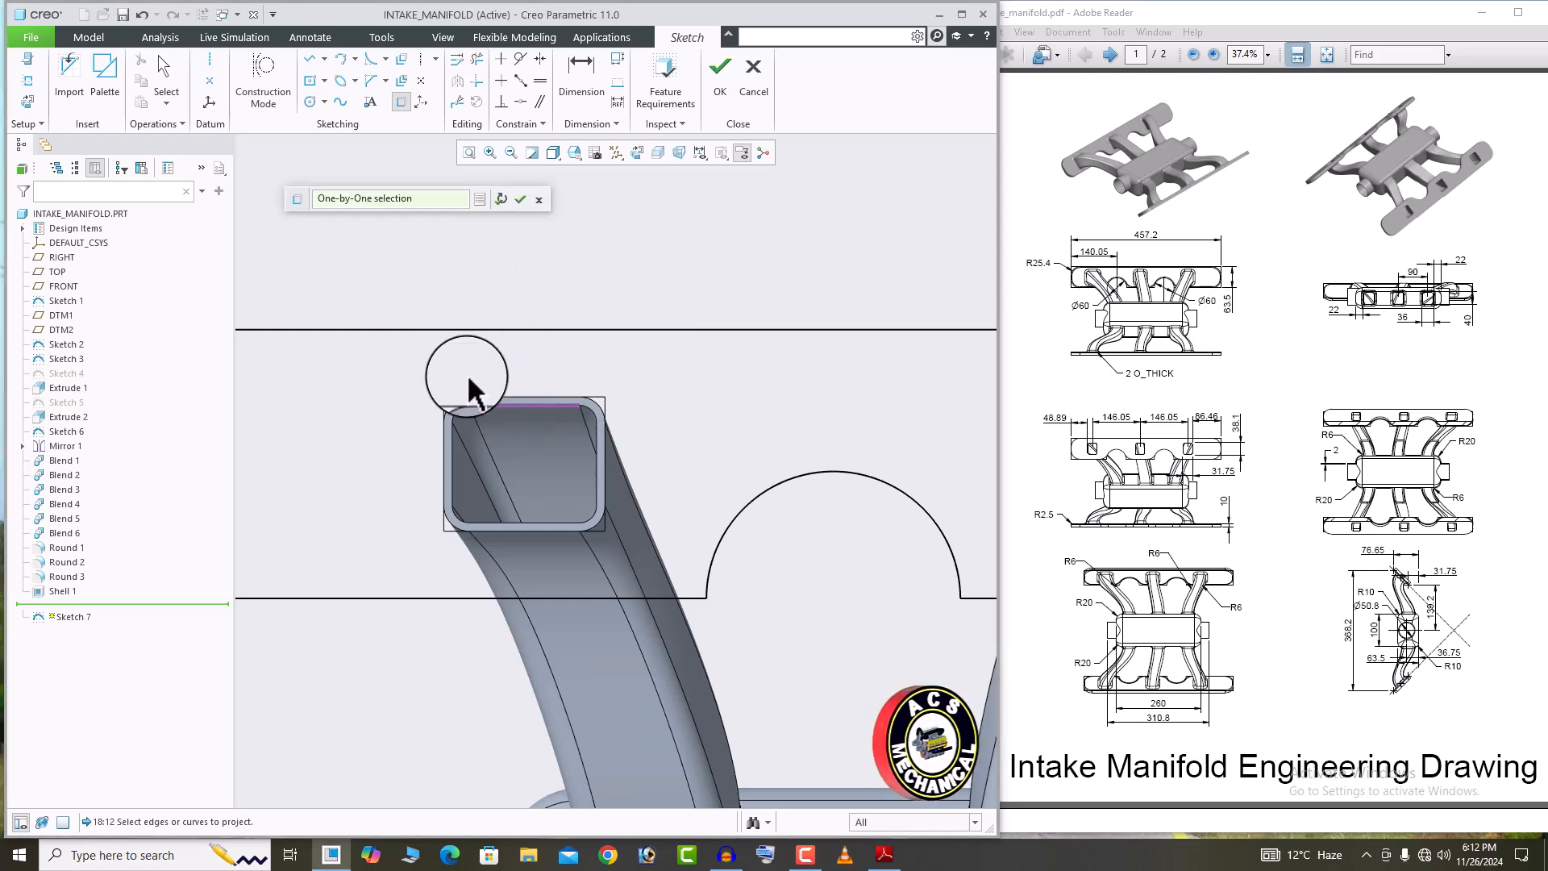
{"action": "scroll", "coordinate": [459, 399], "scroll_direction": "down", "scroll_amount": 1}
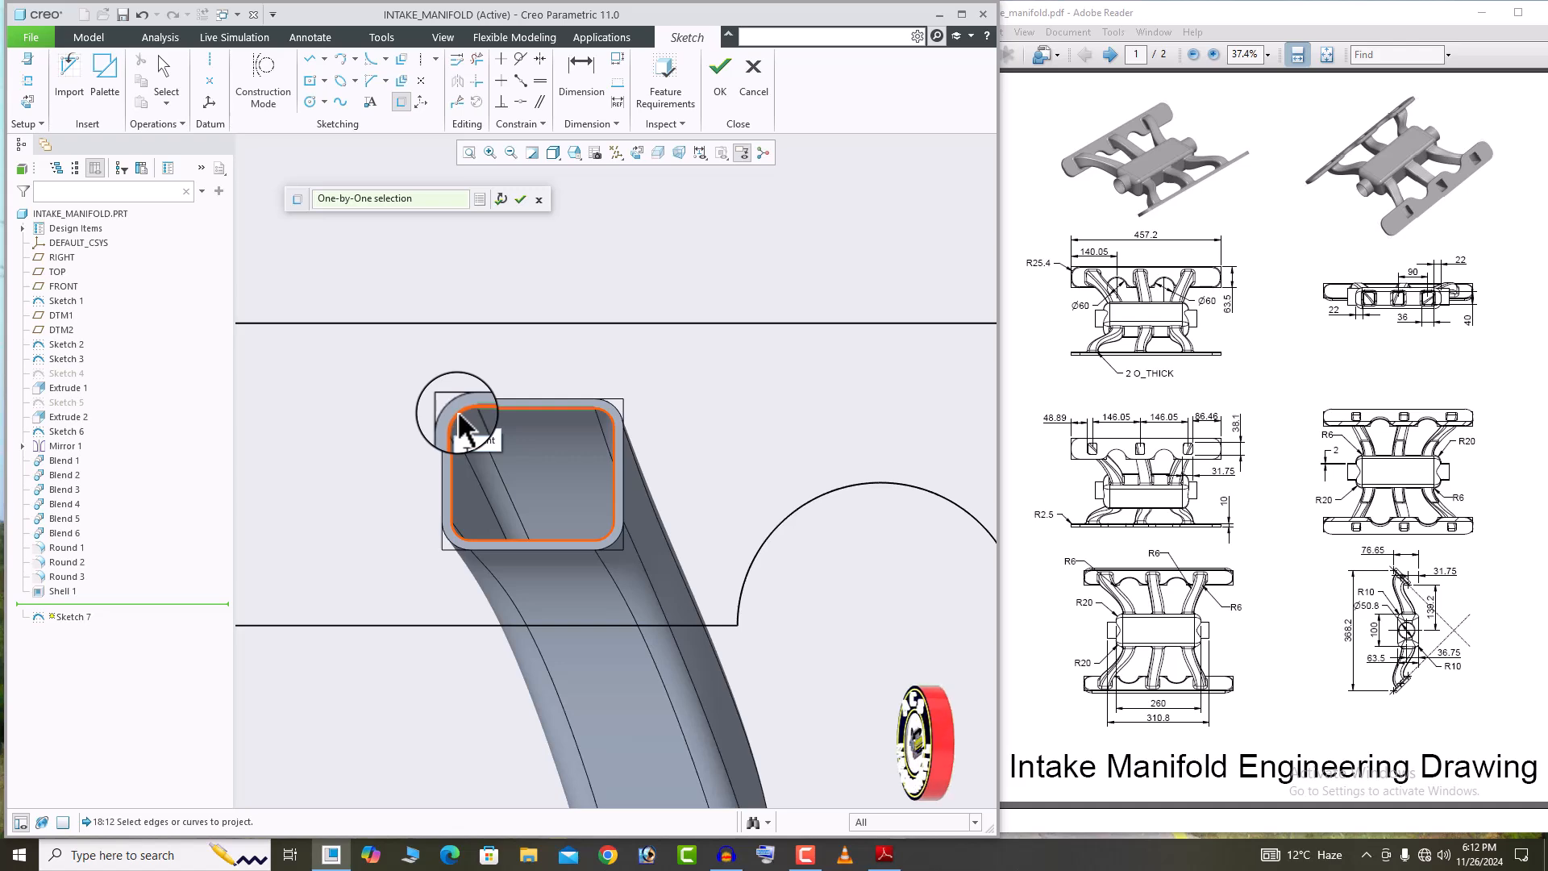
{"action": "left_click", "coordinate": [458, 415]}
{"action": "left_click", "coordinate": [501, 200]}
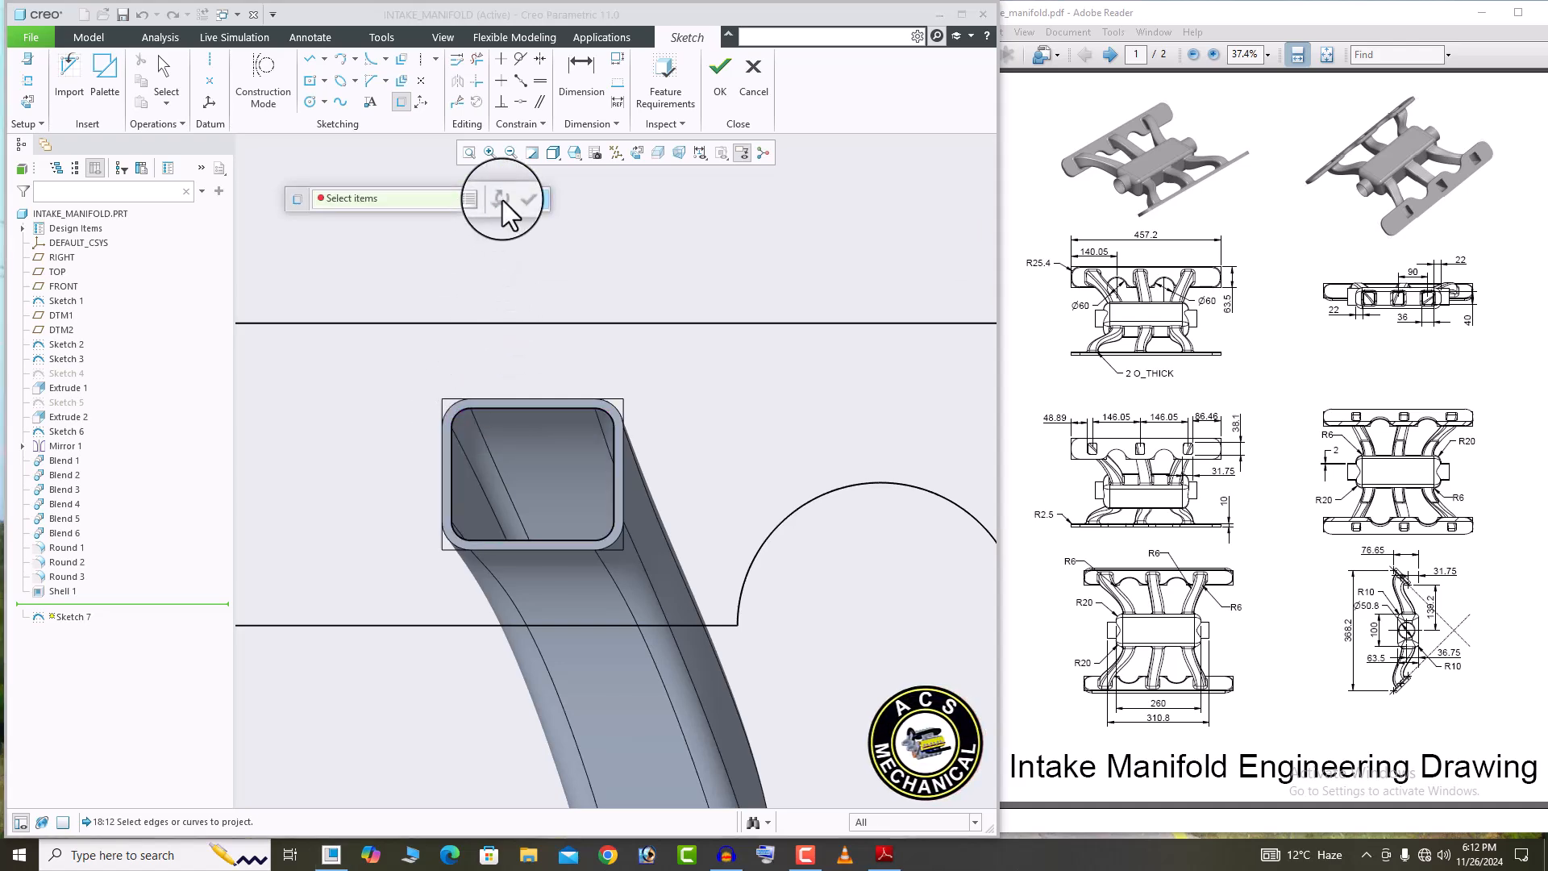
Project the inner opening loop of the middle runner into the flange sketch as a closed chain.
{"action": "scroll", "coordinate": [386, 324], "scroll_direction": "up", "scroll_amount": 4}
{"action": "scroll", "coordinate": [757, 316], "scroll_direction": "down", "scroll_amount": 2}
{"action": "scroll", "coordinate": [738, 332], "scroll_direction": "down", "scroll_amount": 1}
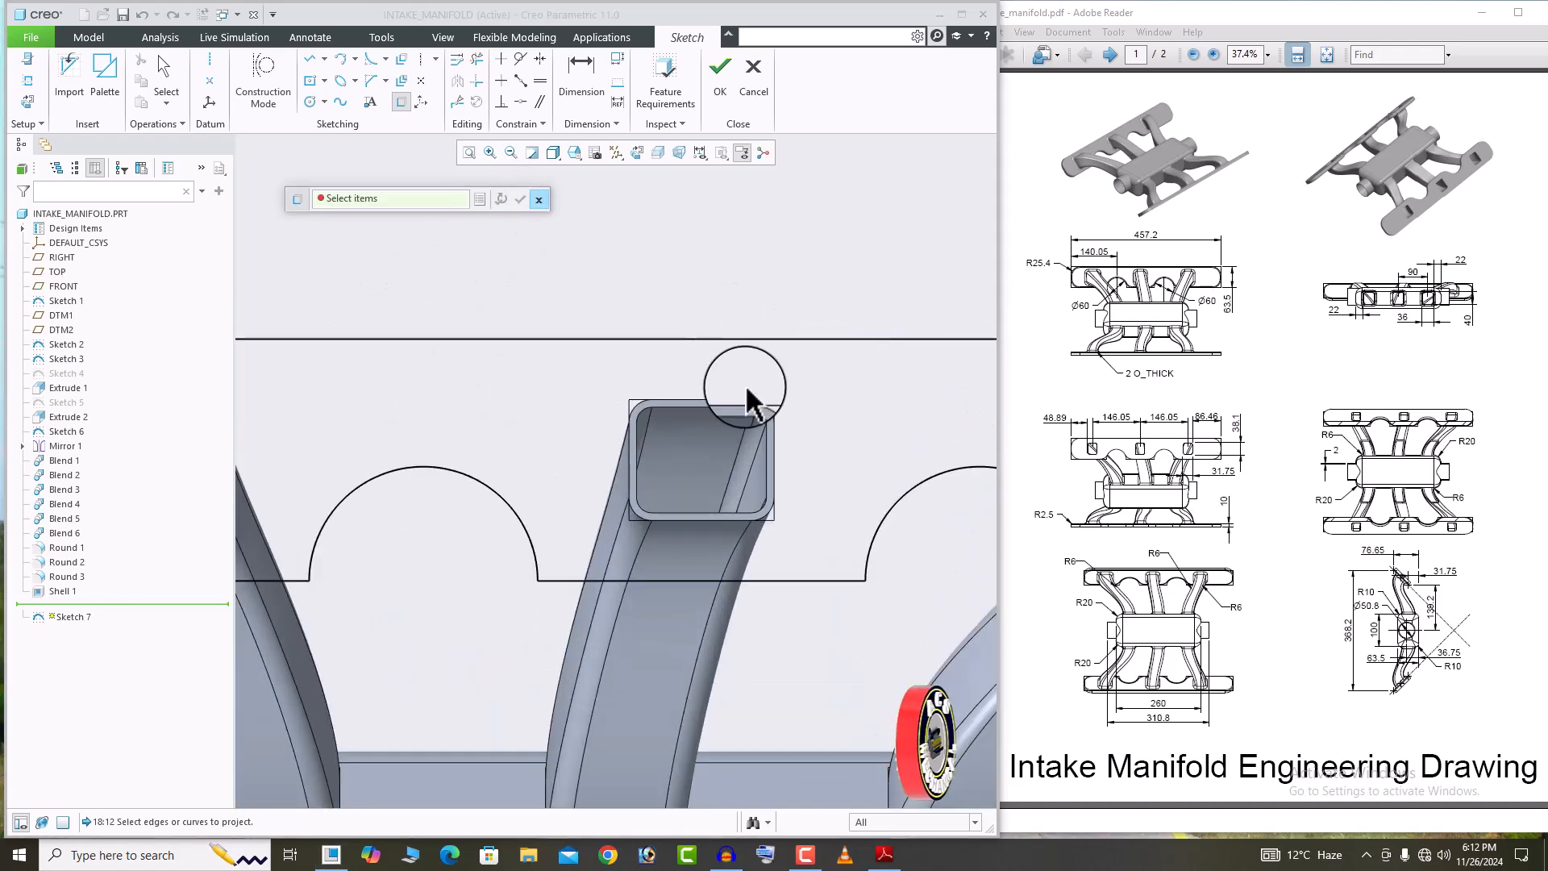
{"action": "left_click", "coordinate": [713, 420]}
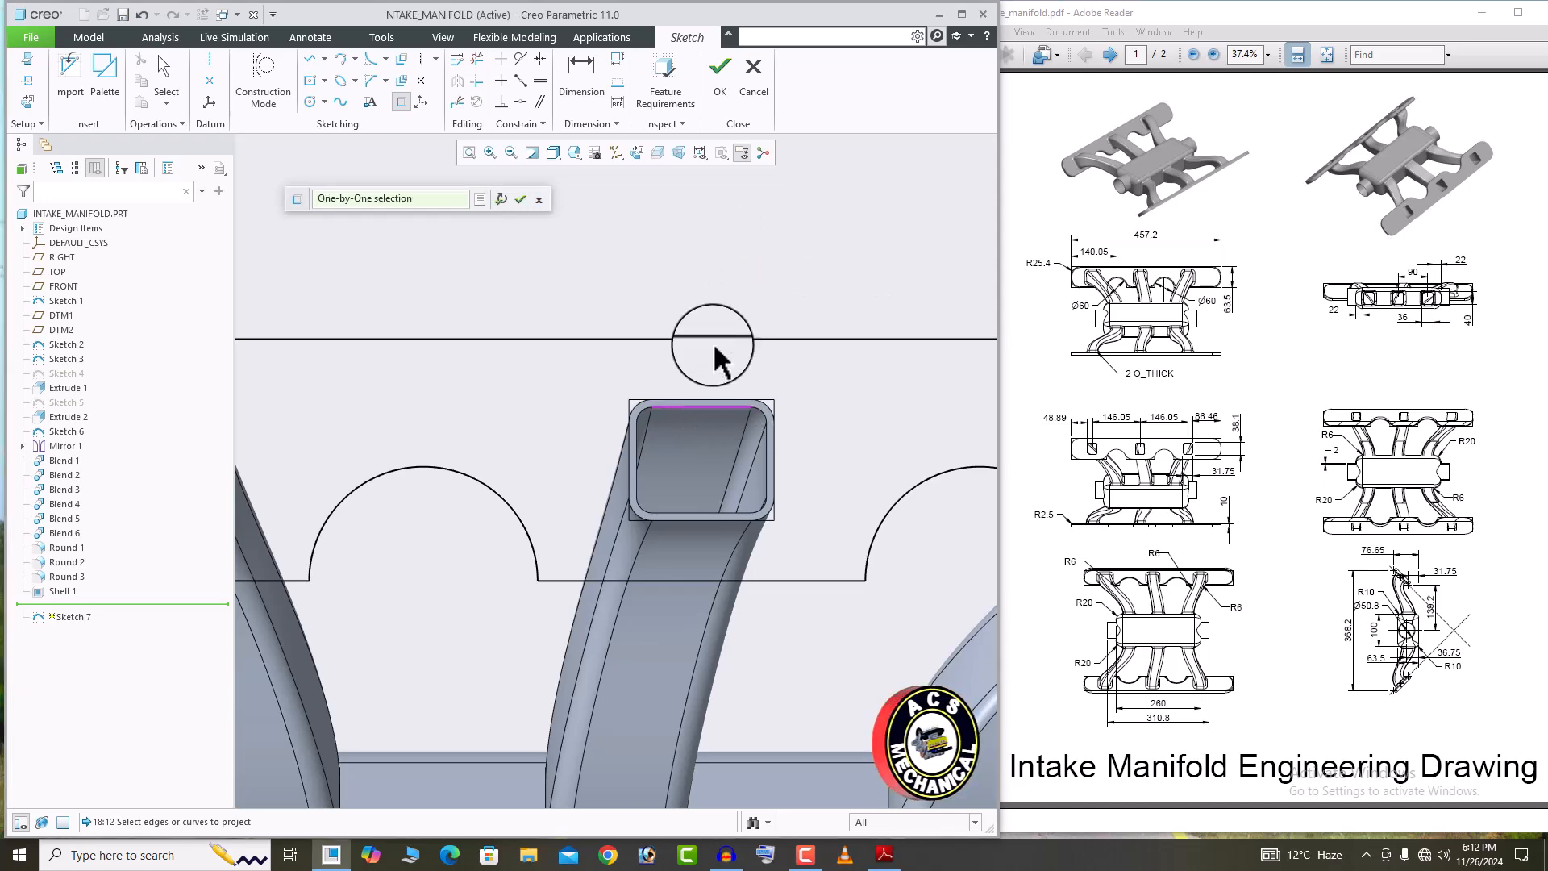
{"action": "left_click", "coordinate": [643, 423]}
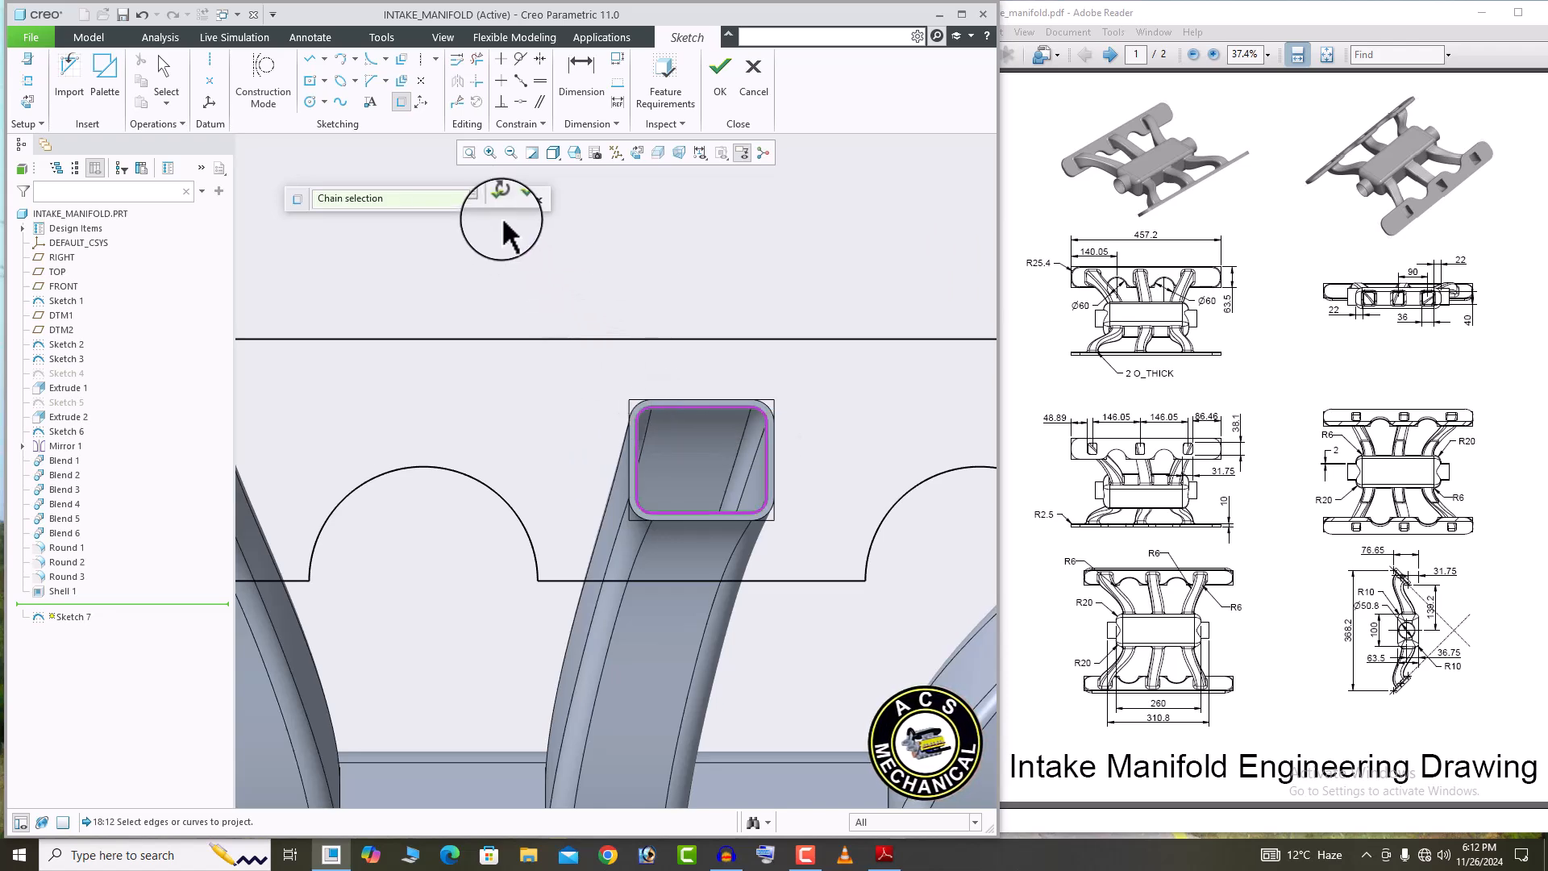
{"action": "left_click", "coordinate": [521, 200]}
Project the inner opening loop of the third runner at the flange's right end and finish the sketch.
{"action": "scroll", "coordinate": [418, 285], "scroll_direction": "up", "scroll_amount": 4}
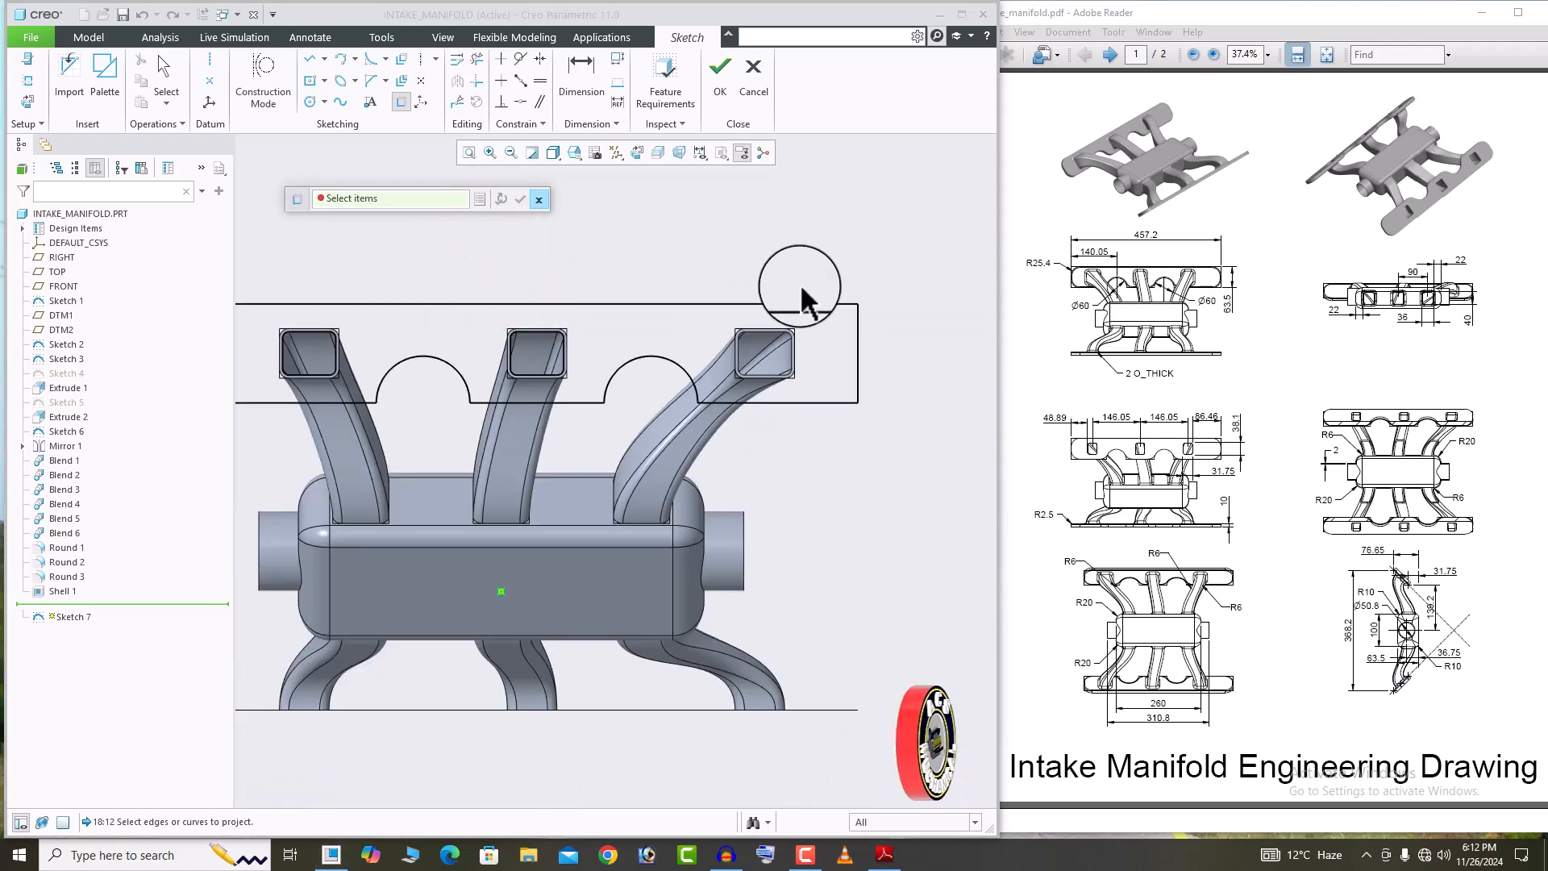
{"action": "scroll", "coordinate": [797, 293], "scroll_direction": "down", "scroll_amount": 2}
{"action": "scroll", "coordinate": [787, 304], "scroll_direction": "down", "scroll_amount": 2}
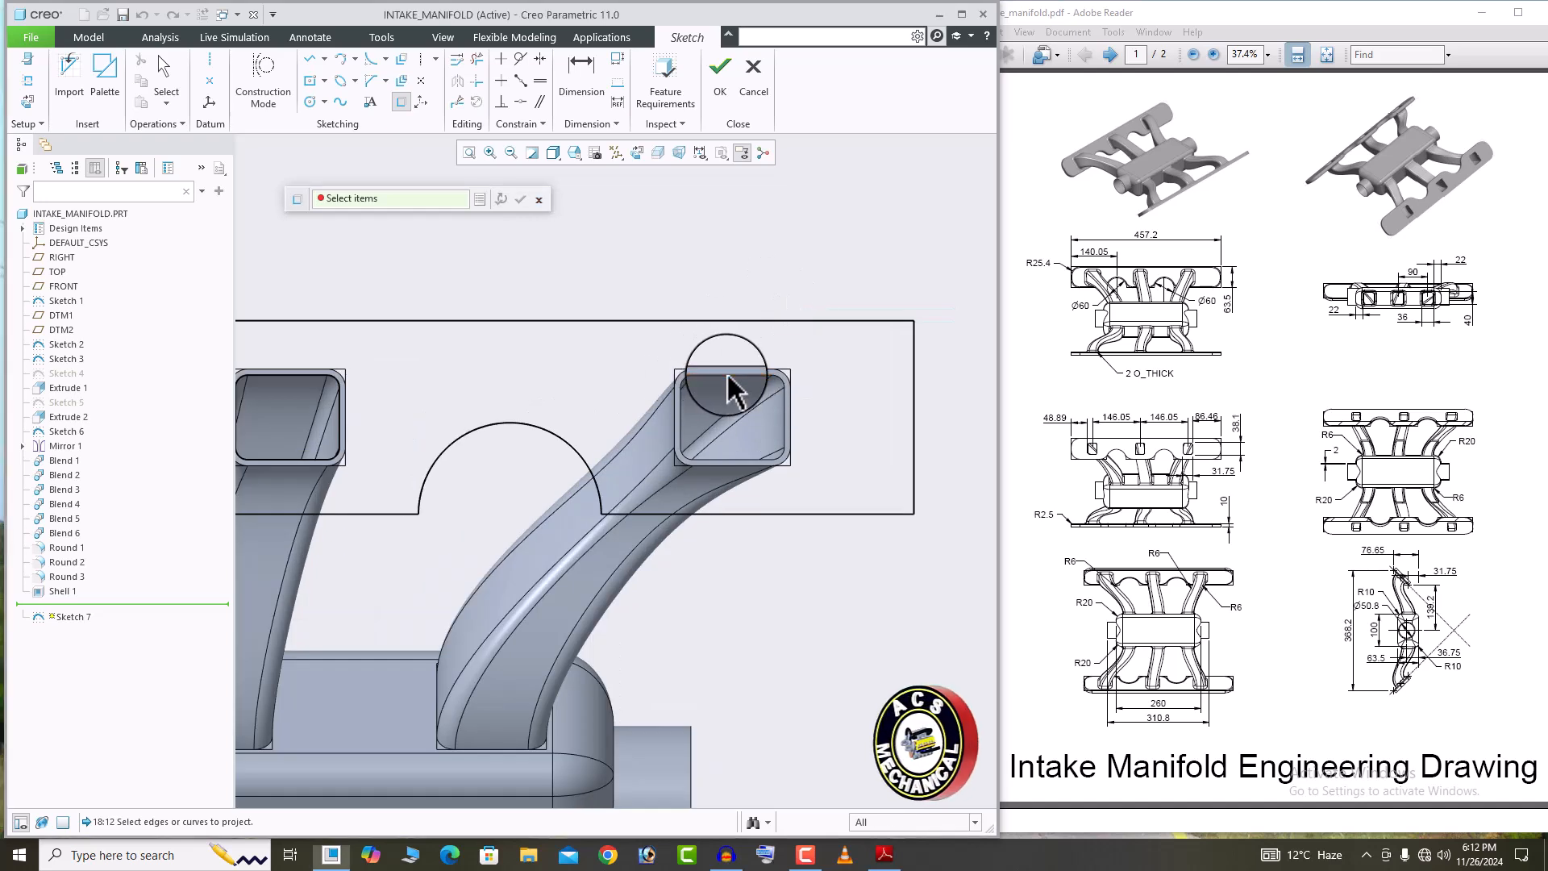
{"action": "left_click", "coordinate": [726, 376]}
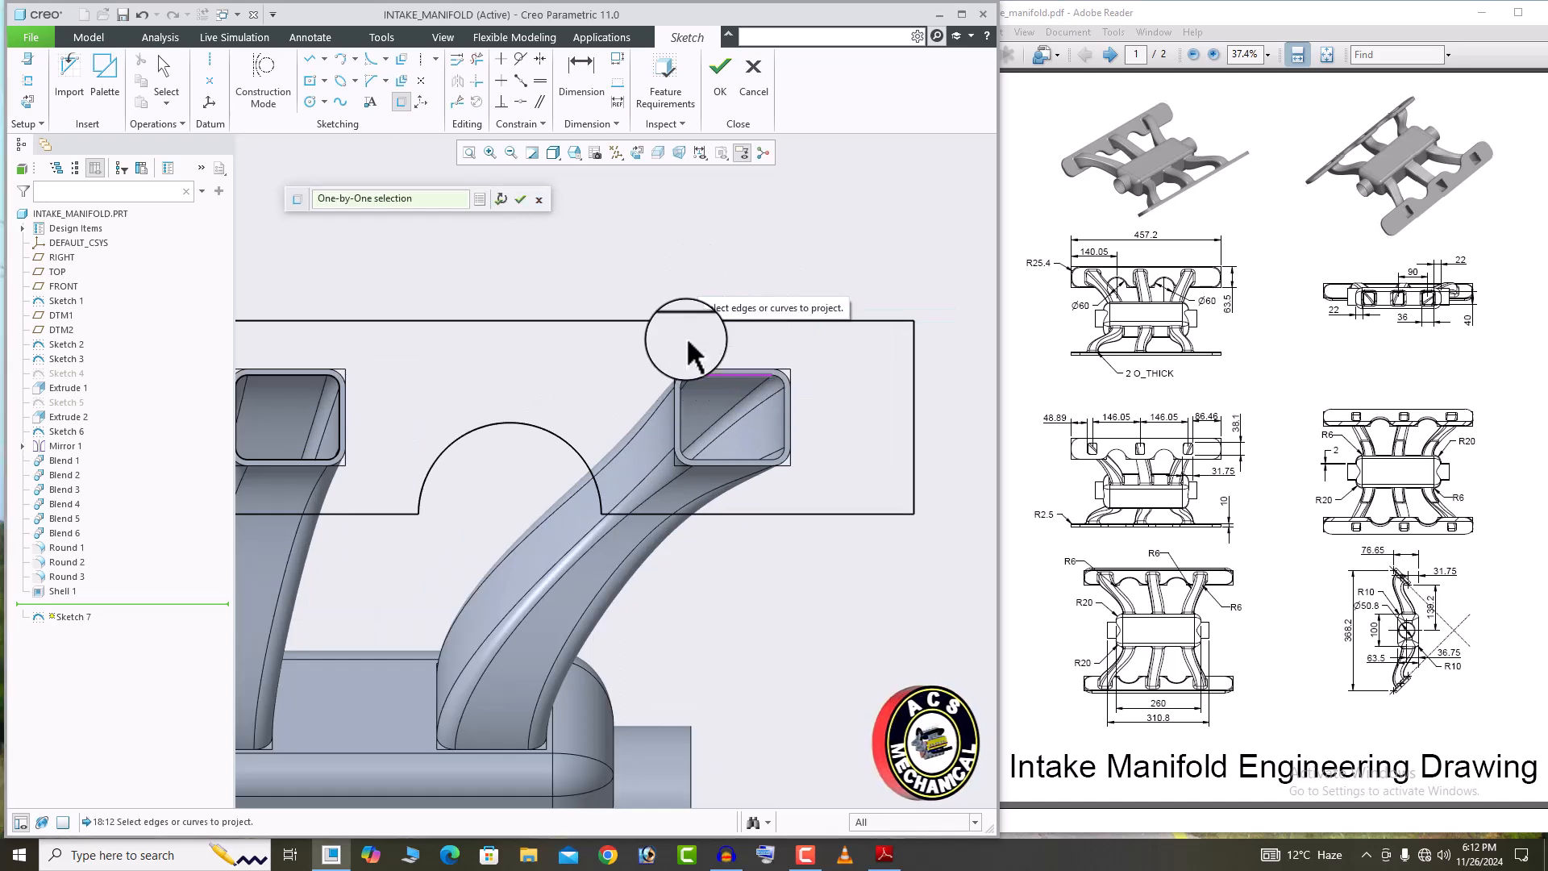
{"action": "scroll", "coordinate": [689, 353], "scroll_direction": "down", "scroll_amount": 1}
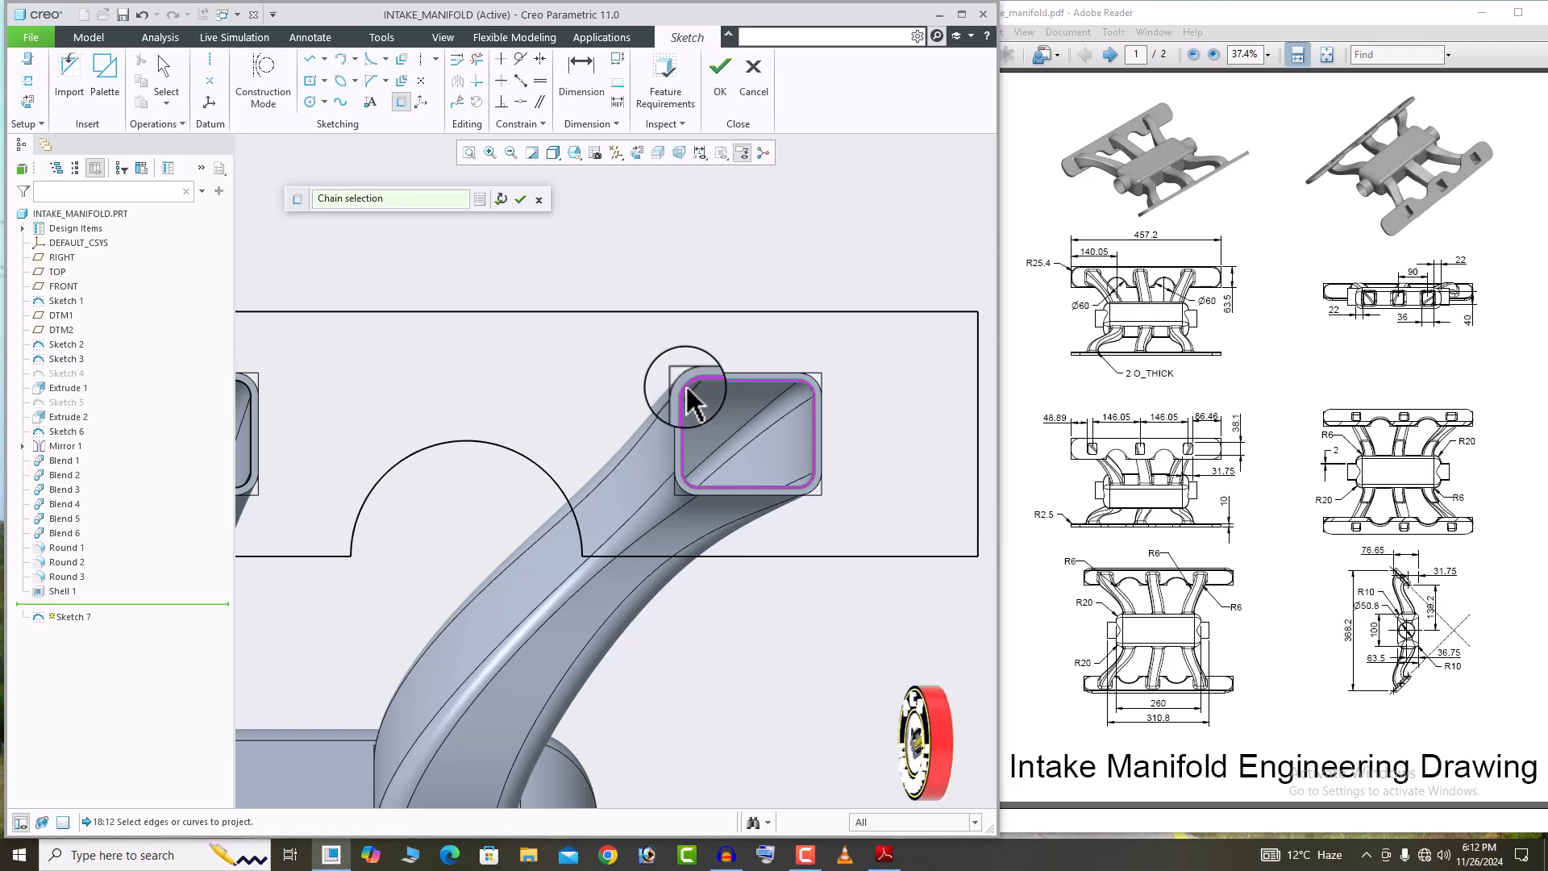
{"action": "scroll", "coordinate": [725, 270], "scroll_direction": "up", "scroll_amount": 3}
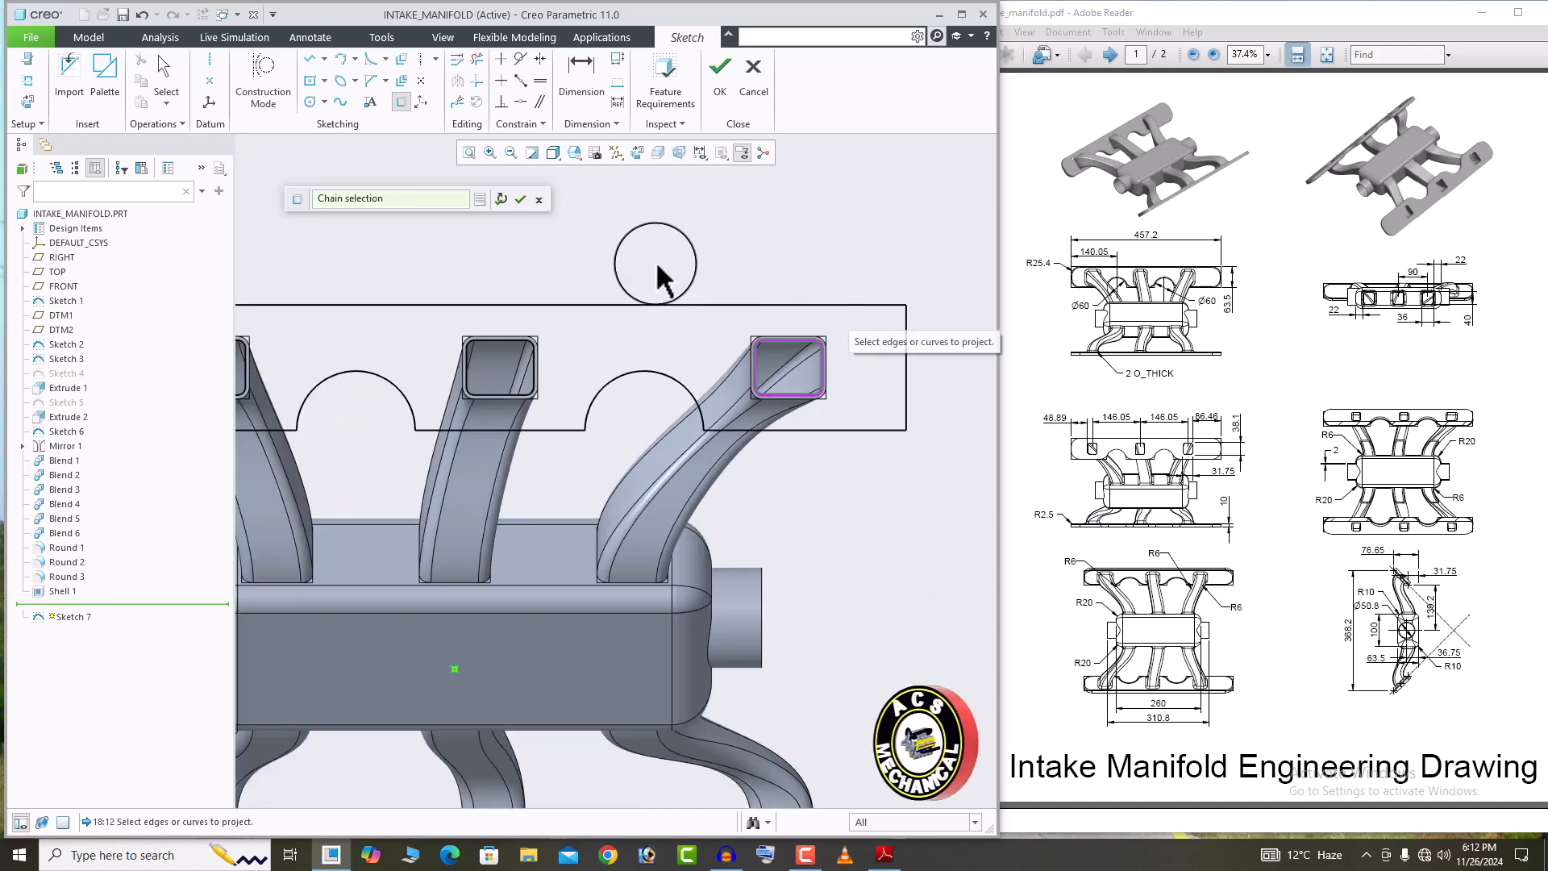
{"action": "left_click", "coordinate": [499, 200]}
{"action": "scroll", "coordinate": [776, 361], "scroll_direction": "up", "scroll_amount": 4}
{"action": "scroll", "coordinate": [570, 238], "scroll_direction": "down", "scroll_amount": 1}
{"action": "left_click", "coordinate": [539, 202]}
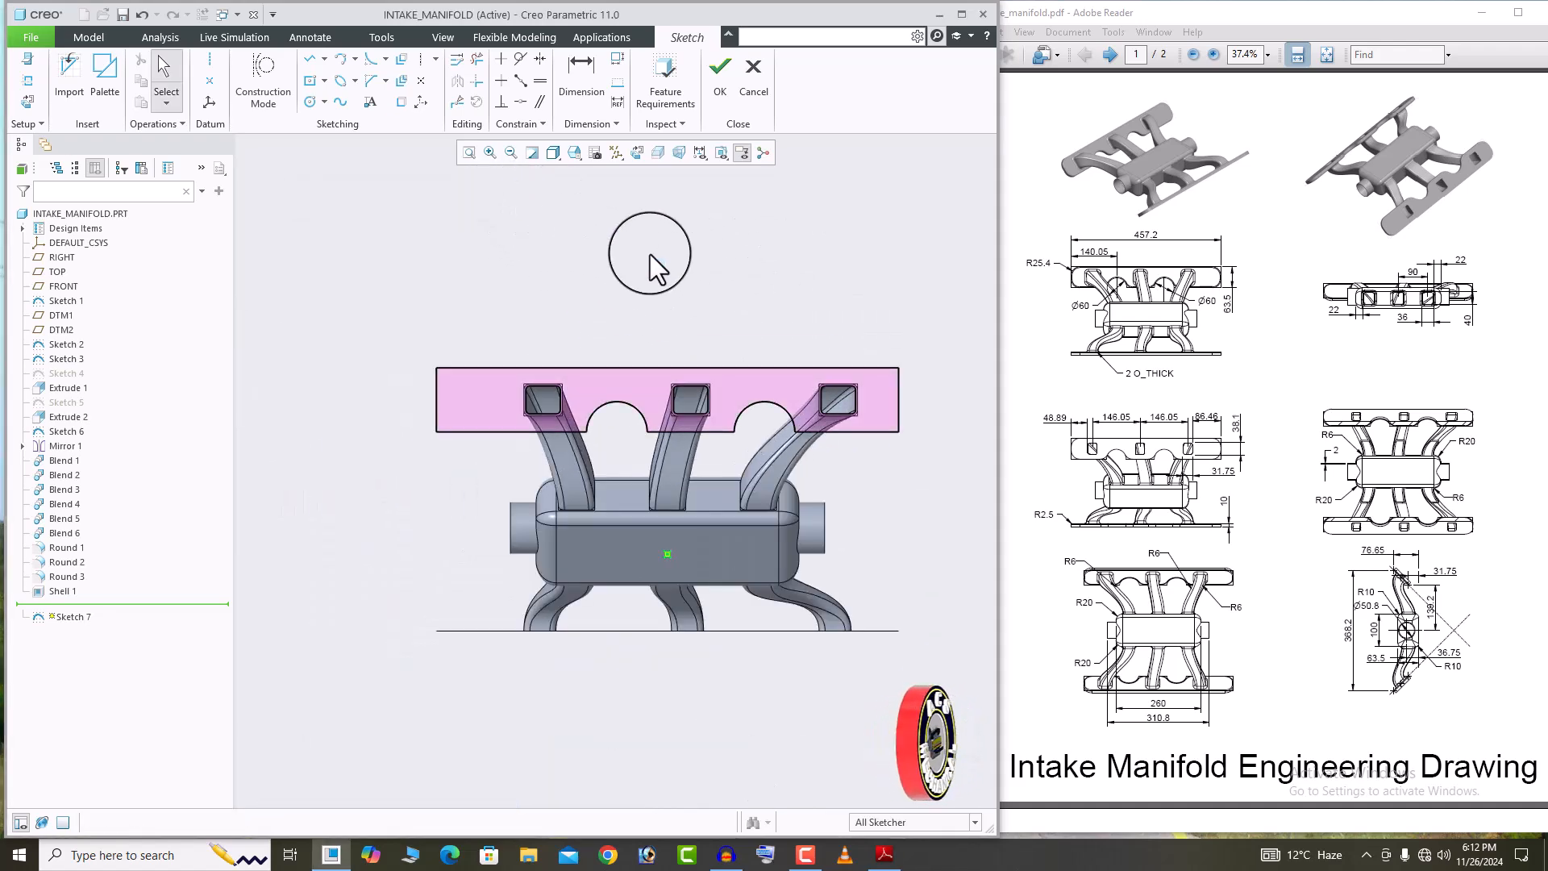
{"action": "left_click", "coordinate": [721, 91]}
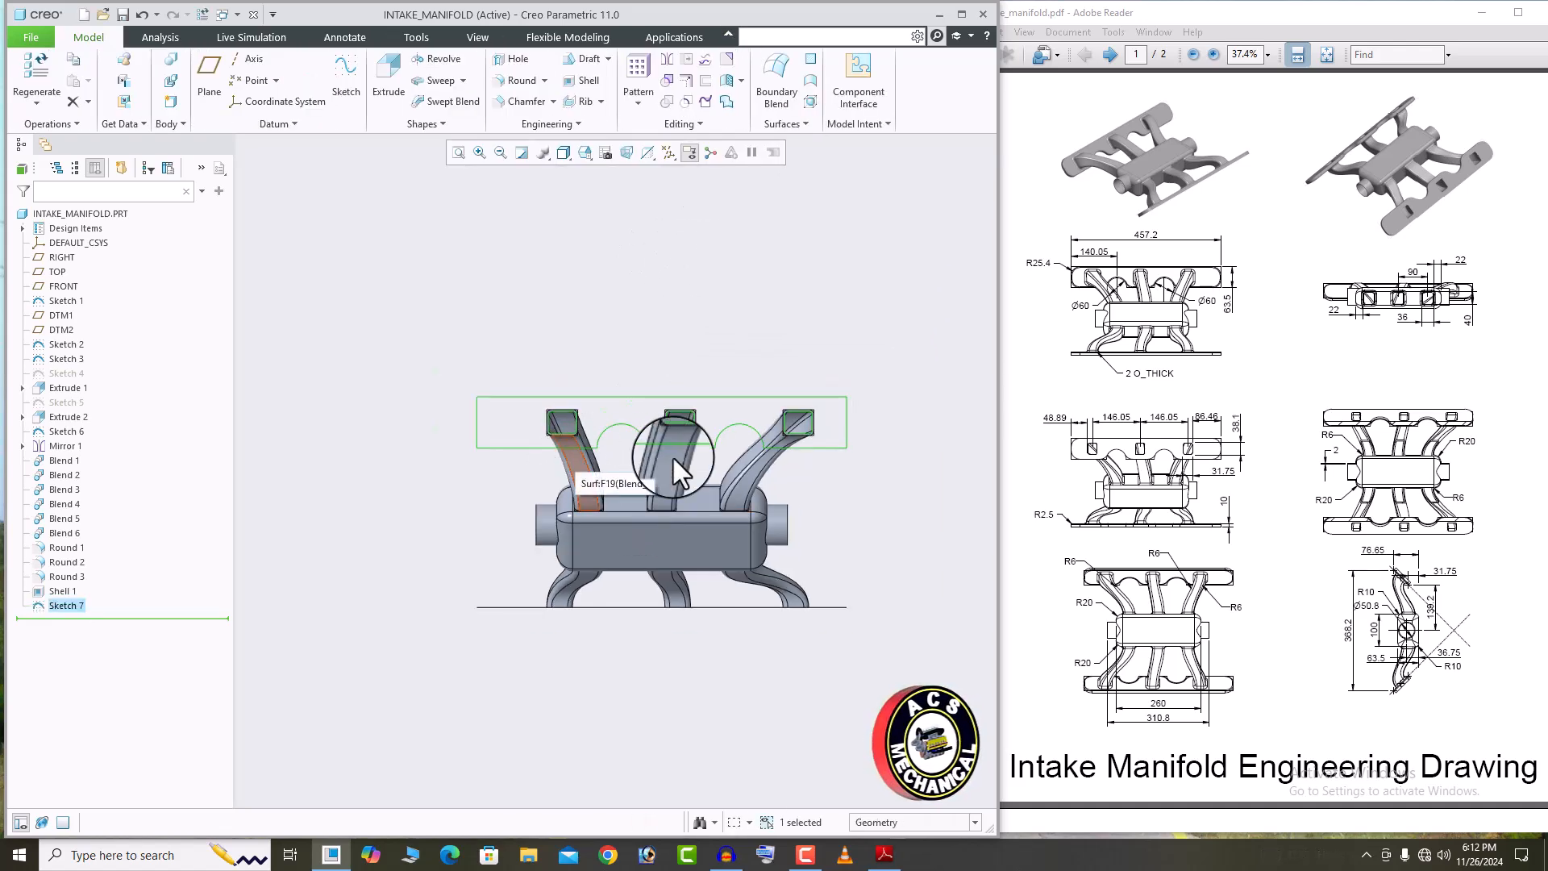
Extrude the finished flange sketch with its three runner openings as a solid 10 mm thick.
{"action": "mouse_move", "coordinate": [675, 458]}
{"action": "middle_mouse_down"}
{"action": "mouse_move", "coordinate": [788, 456]}
{"action": "mouse_move", "coordinate": [854, 548]}
{"action": "middle_mouse_up"}
{"action": "scroll", "coordinate": [597, 424], "scroll_direction": "down", "scroll_amount": 1}
{"action": "left_click", "coordinate": [684, 377]}
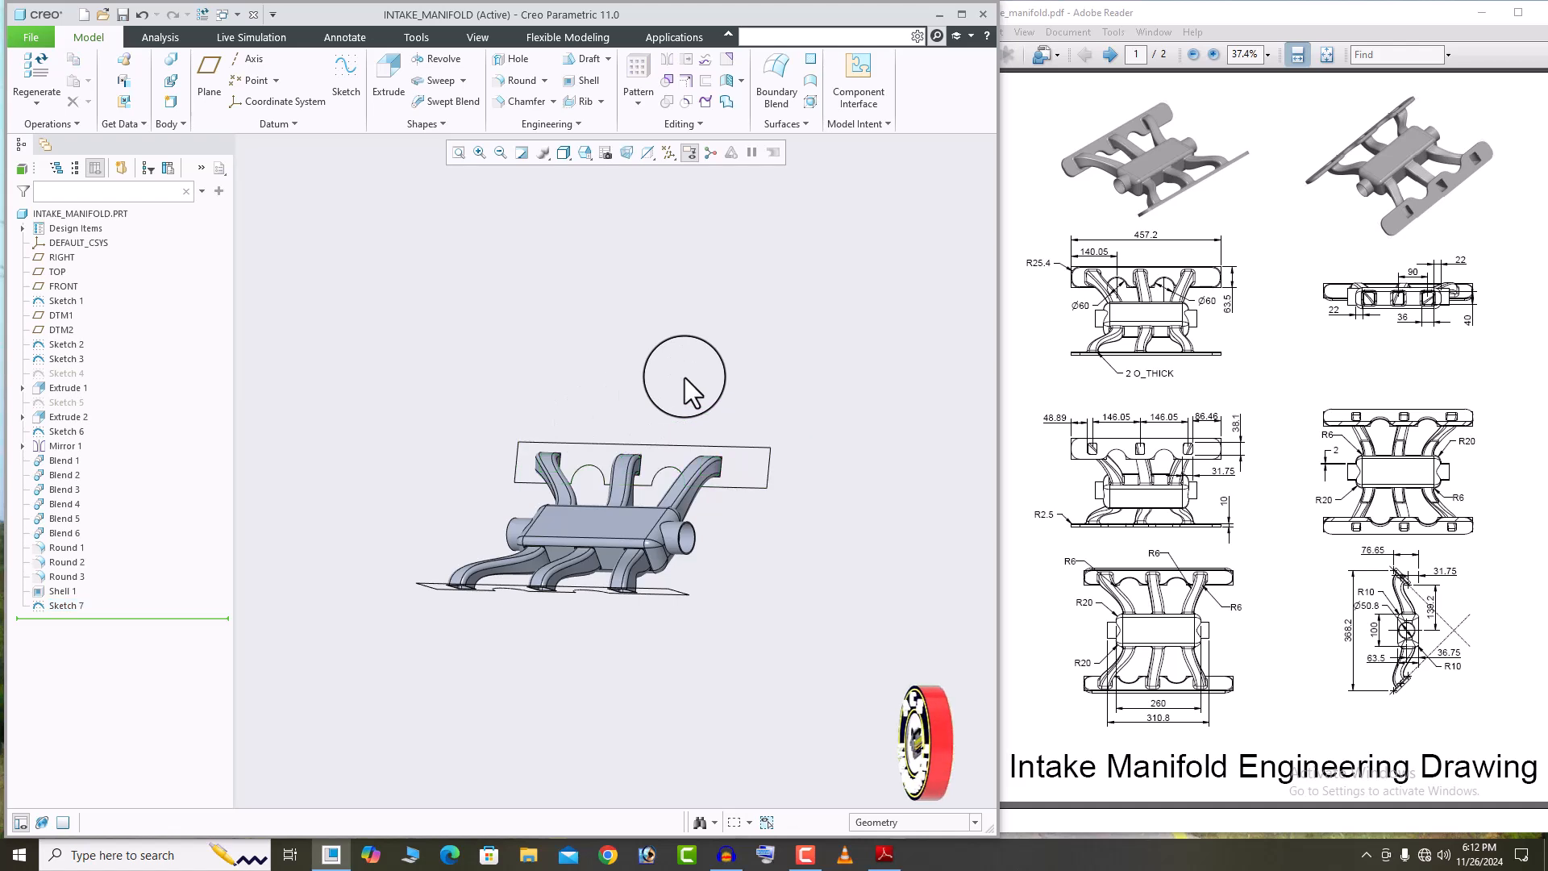
{"action": "key", "text": "ctrl+d"}
{"action": "left_click", "coordinate": [389, 81]}
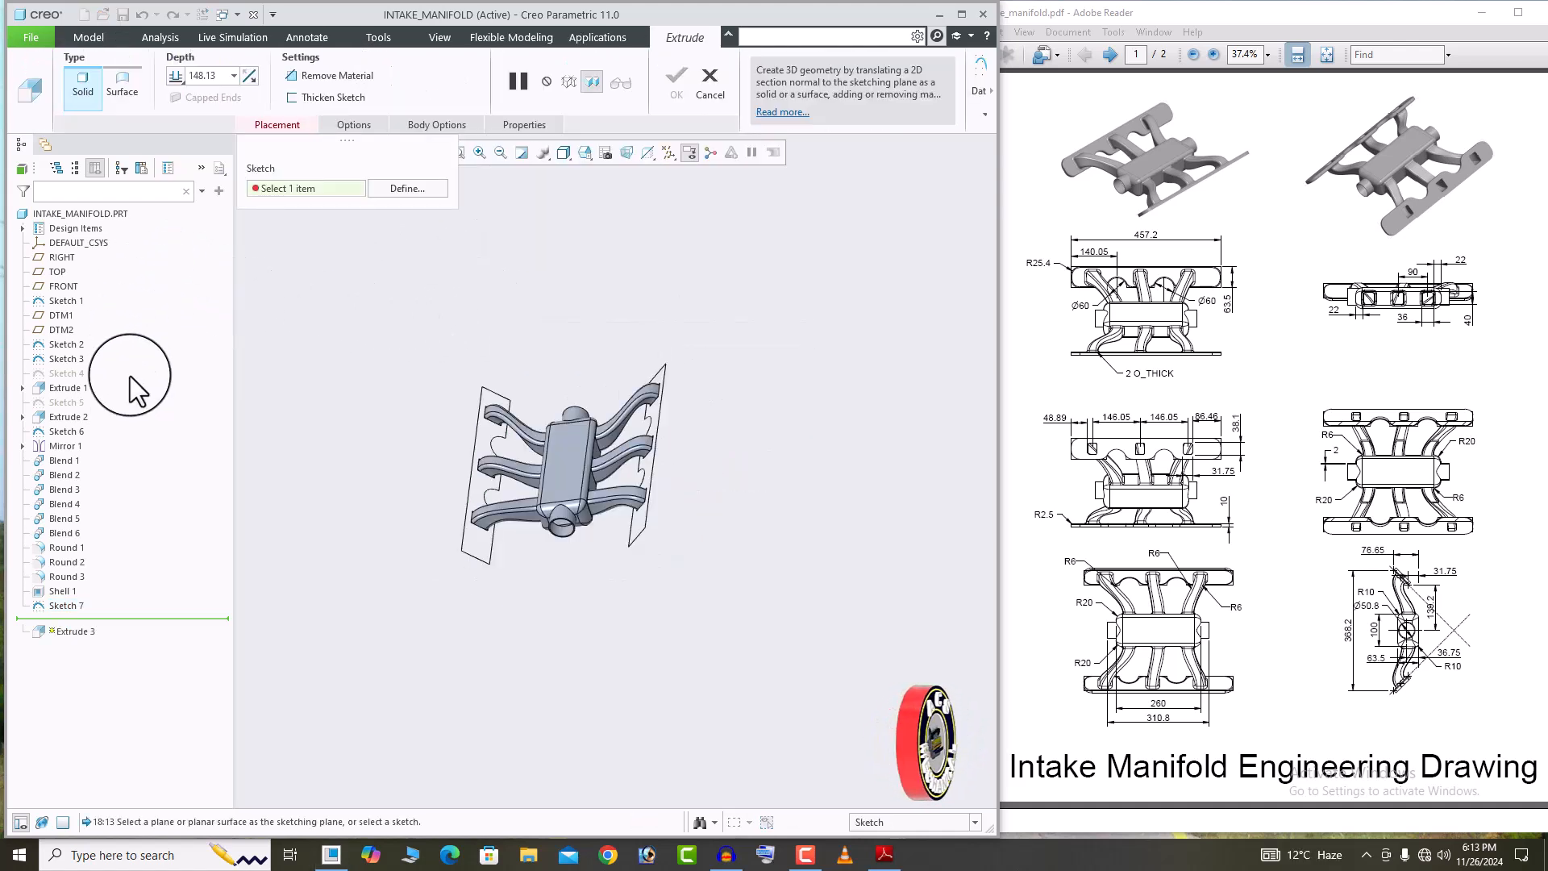
{"action": "left_click", "coordinate": [77, 607]}
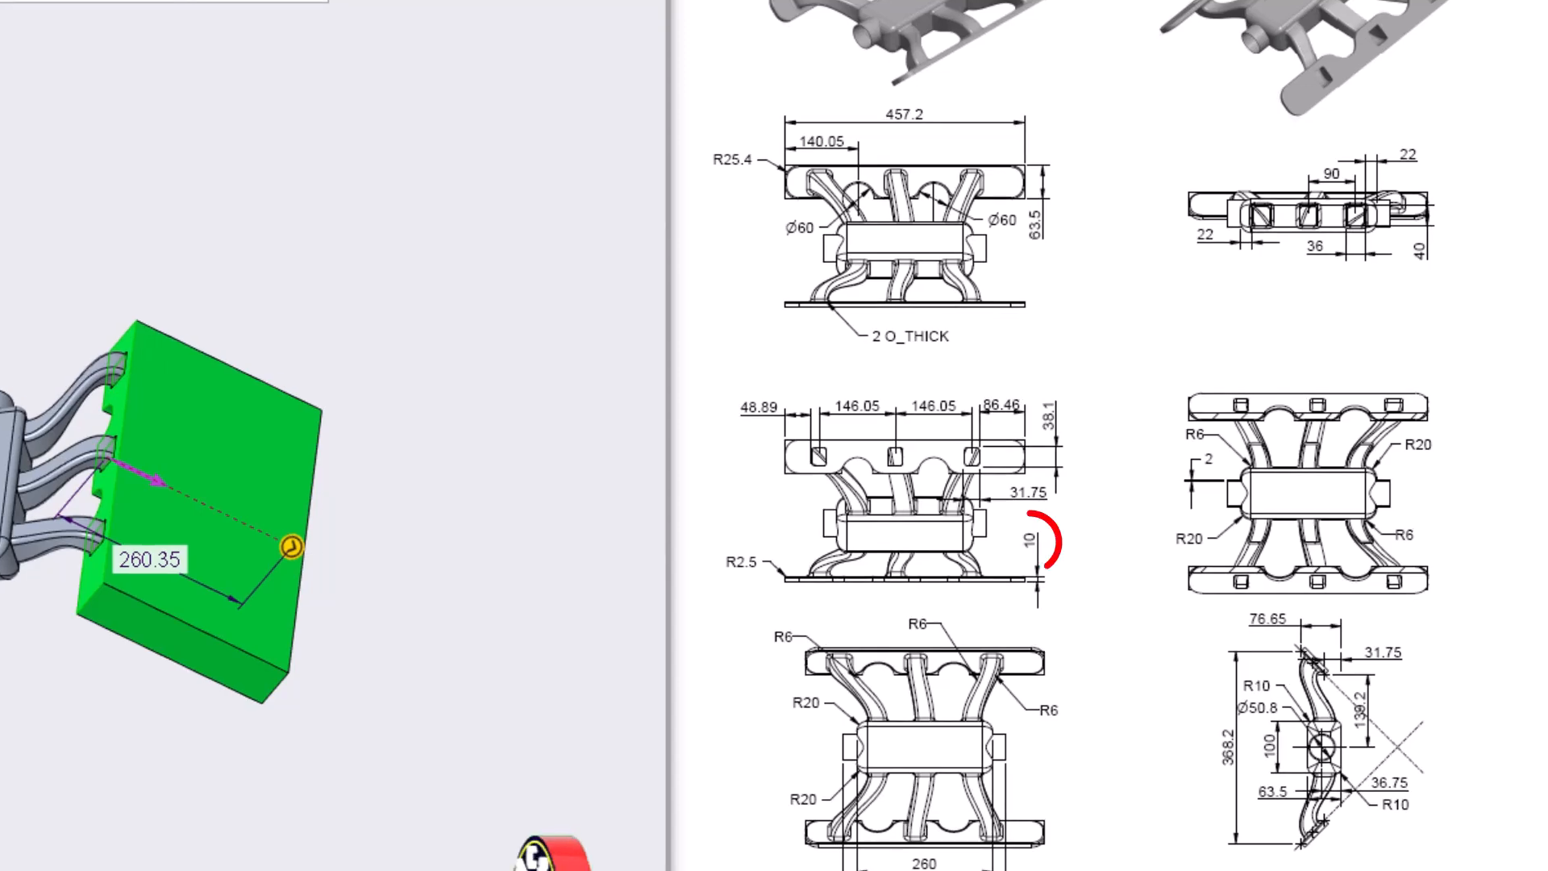
{"action": "type", "text": "10"}
{"action": "key", "text": "Return"}
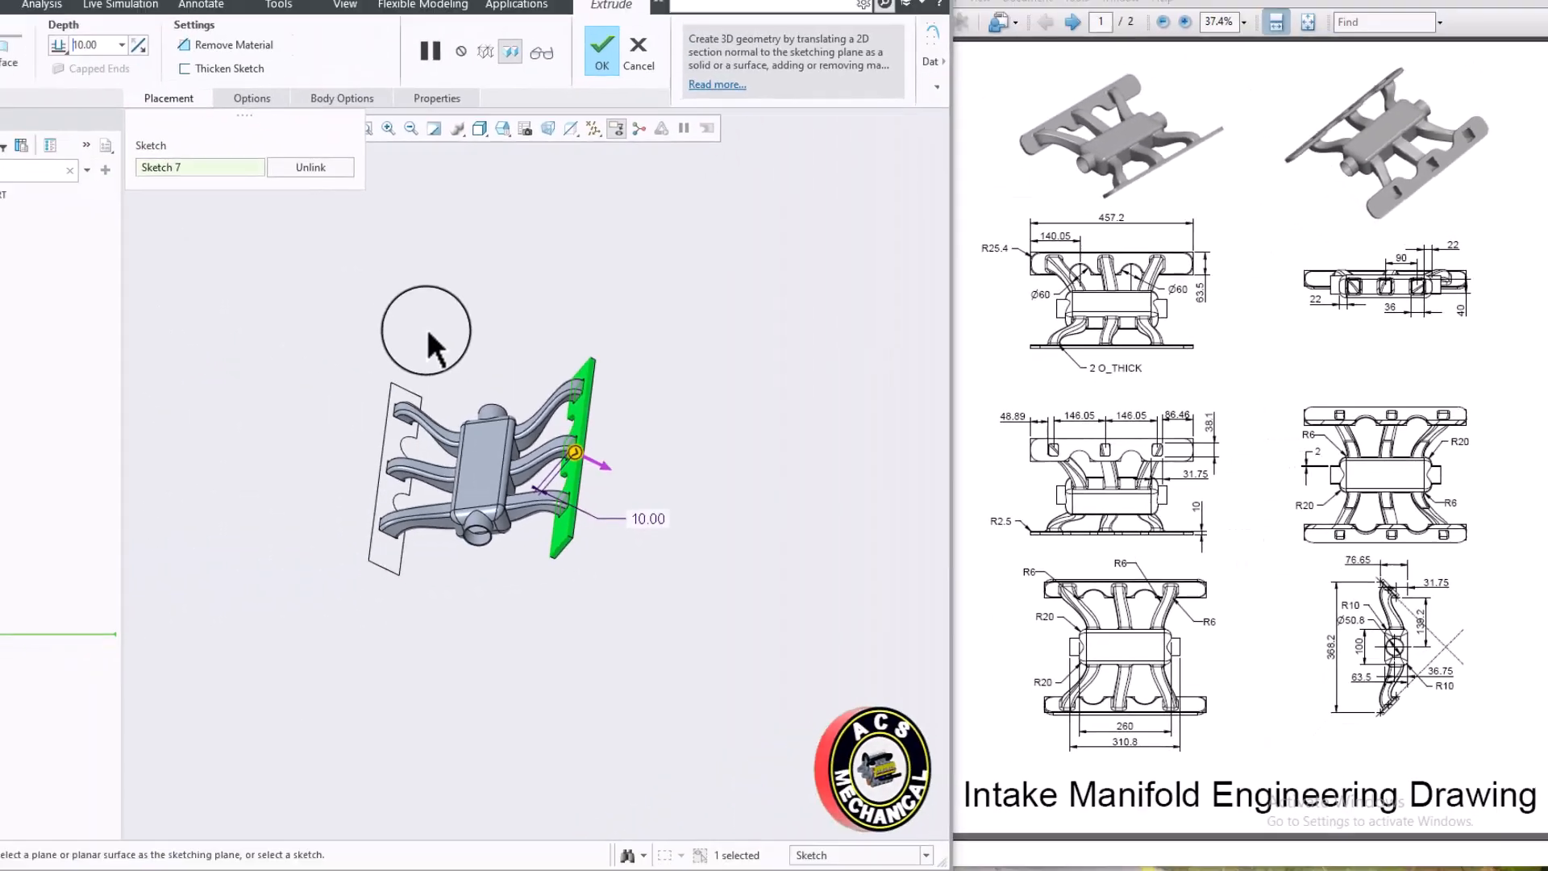
{"action": "scroll", "coordinate": [656, 467], "scroll_direction": "down", "scroll_amount": 3}
{"action": "middle_click_drag", "start_coordinate": [656, 467], "coordinate": [605, 322]}
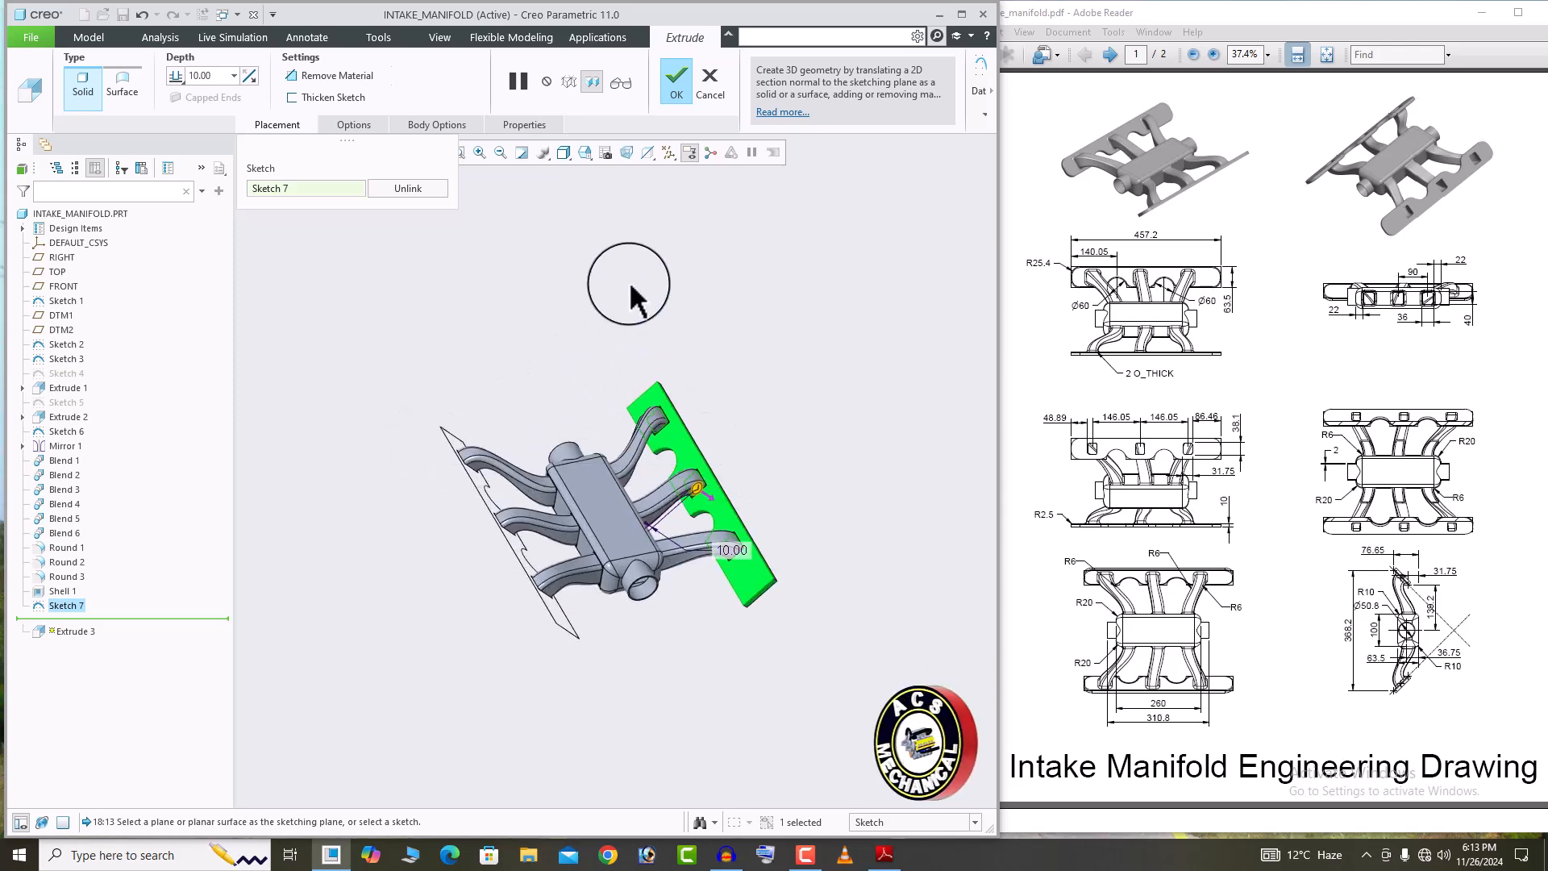
{"action": "left_click", "coordinate": [673, 90]}
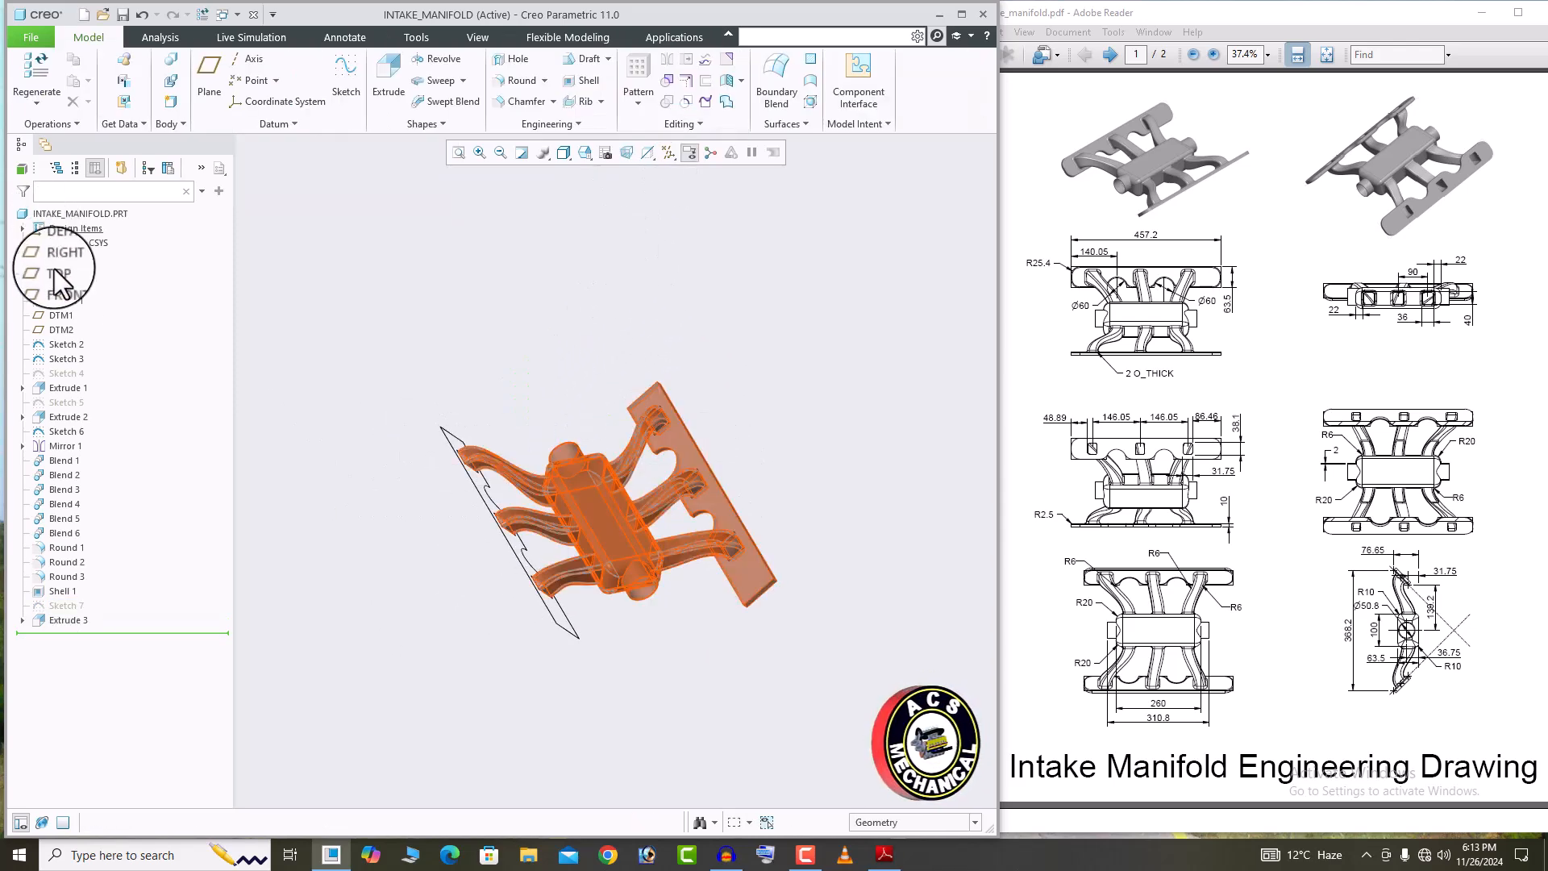
Start a new sketch on datum plane DTM2 and orient the view normal to the sketch plane.
{"action": "left_click", "coordinate": [65, 329]}
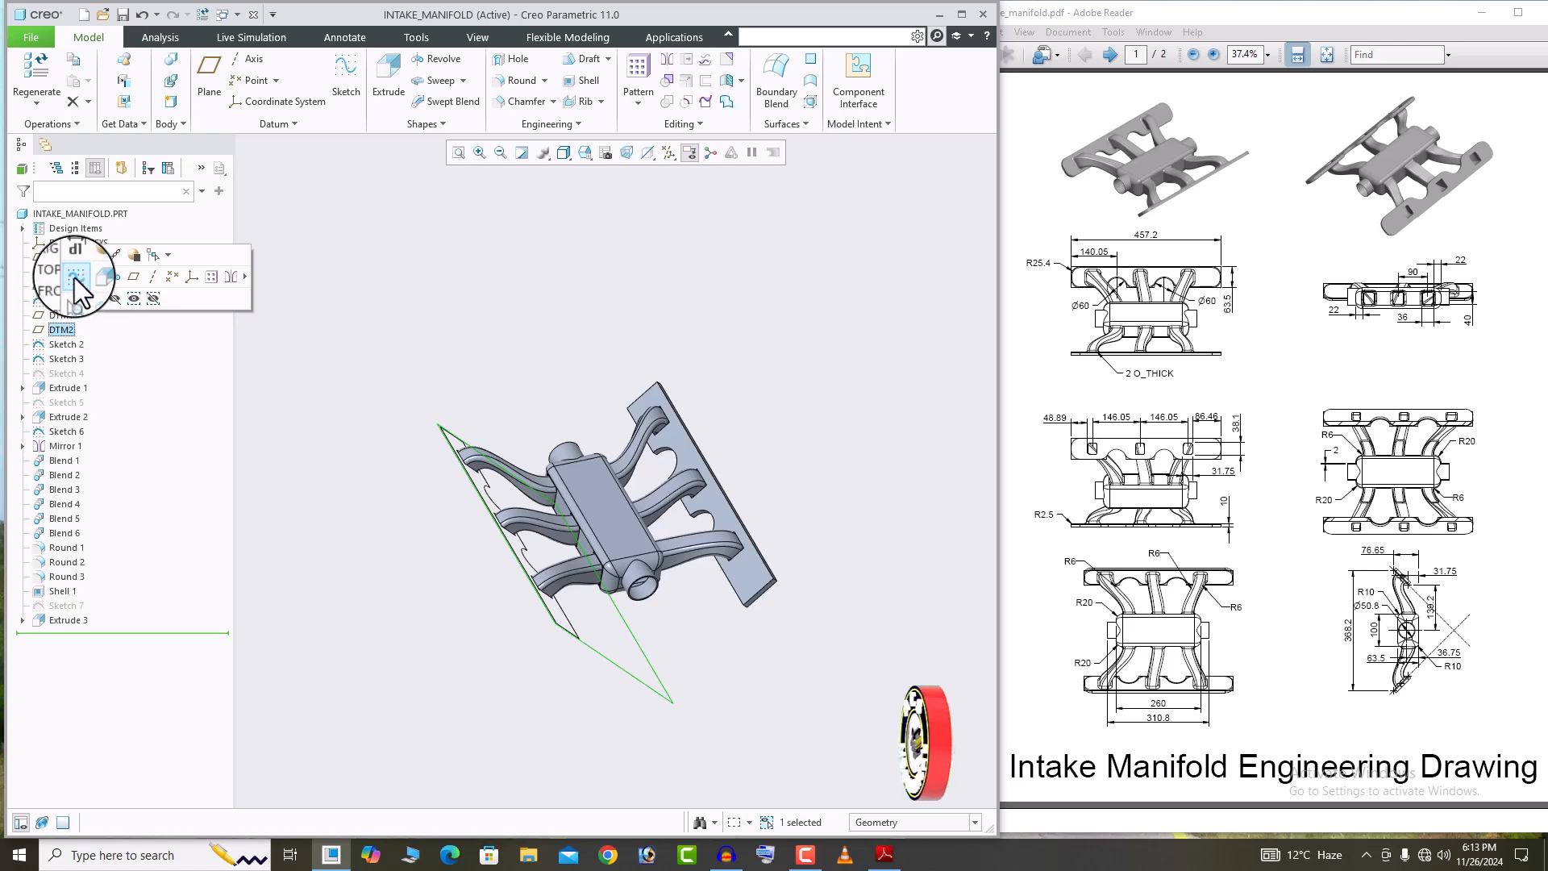
{"action": "left_click", "coordinate": [74, 278]}
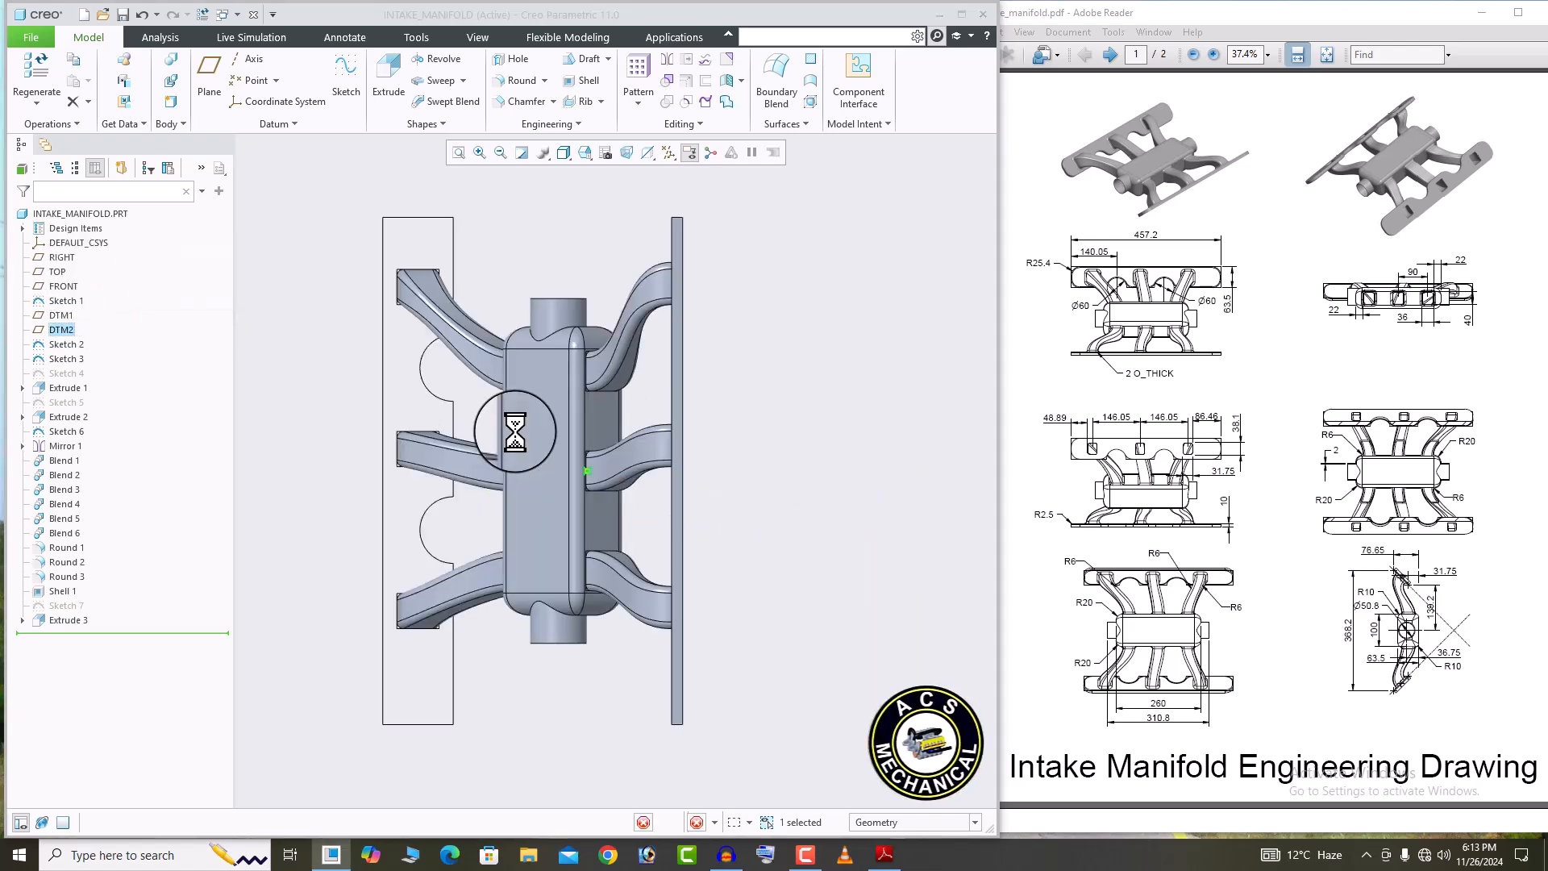
{"action": "mouse_move", "coordinate": [657, 475]}
{"action": "middle_mouse_down"}
{"action": "mouse_move", "coordinate": [715, 380]}
{"action": "mouse_move", "coordinate": [802, 311]}
{"action": "mouse_move", "coordinate": [694, 338]}
{"action": "middle_mouse_up"}
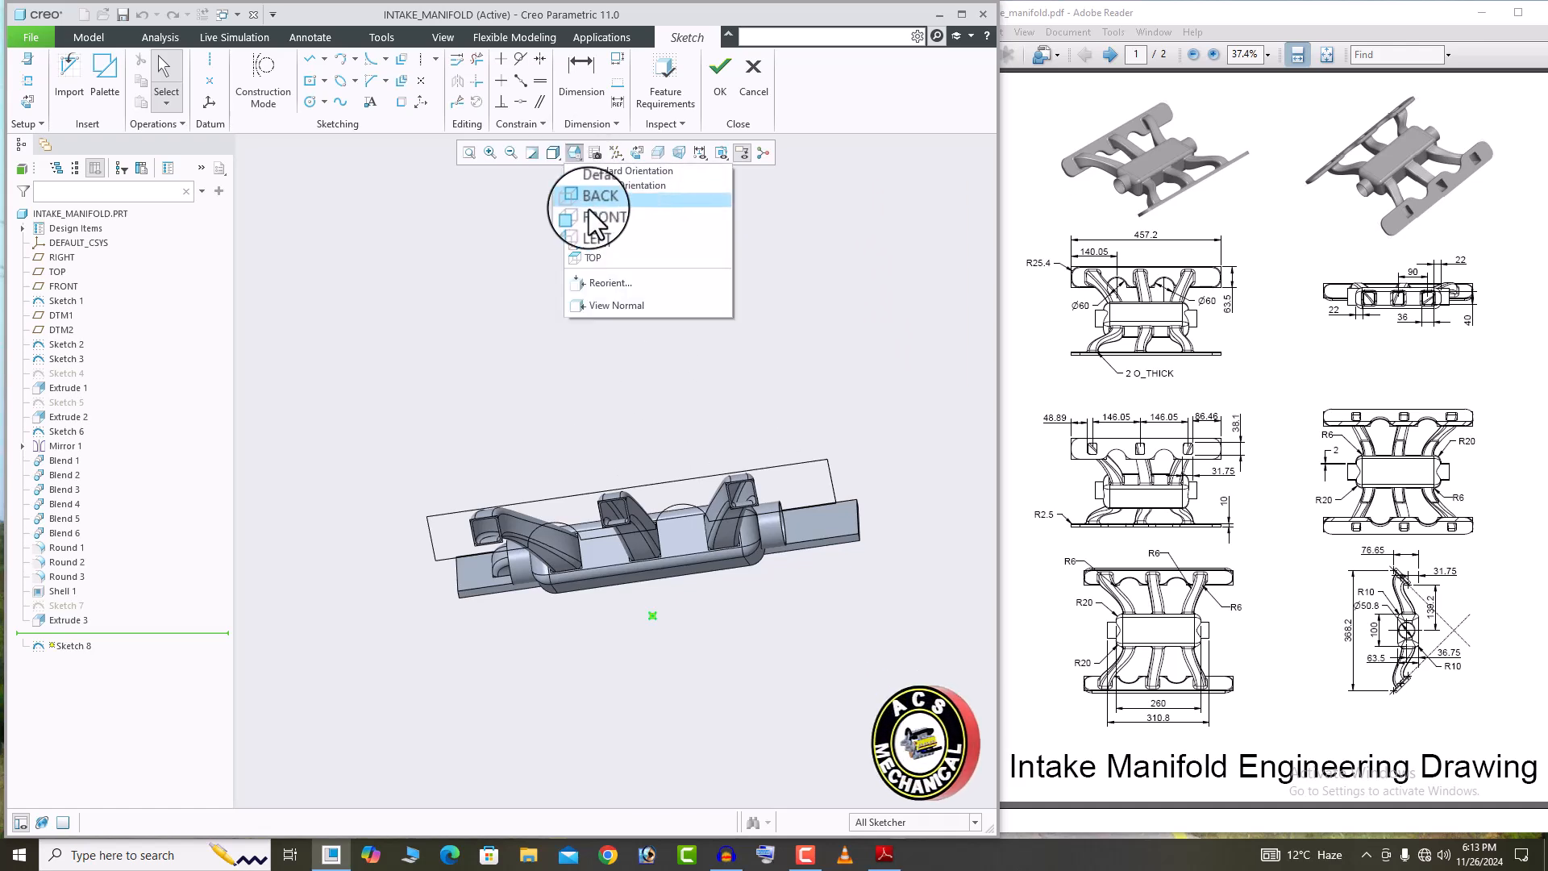
{"action": "left_click", "coordinate": [614, 305]}
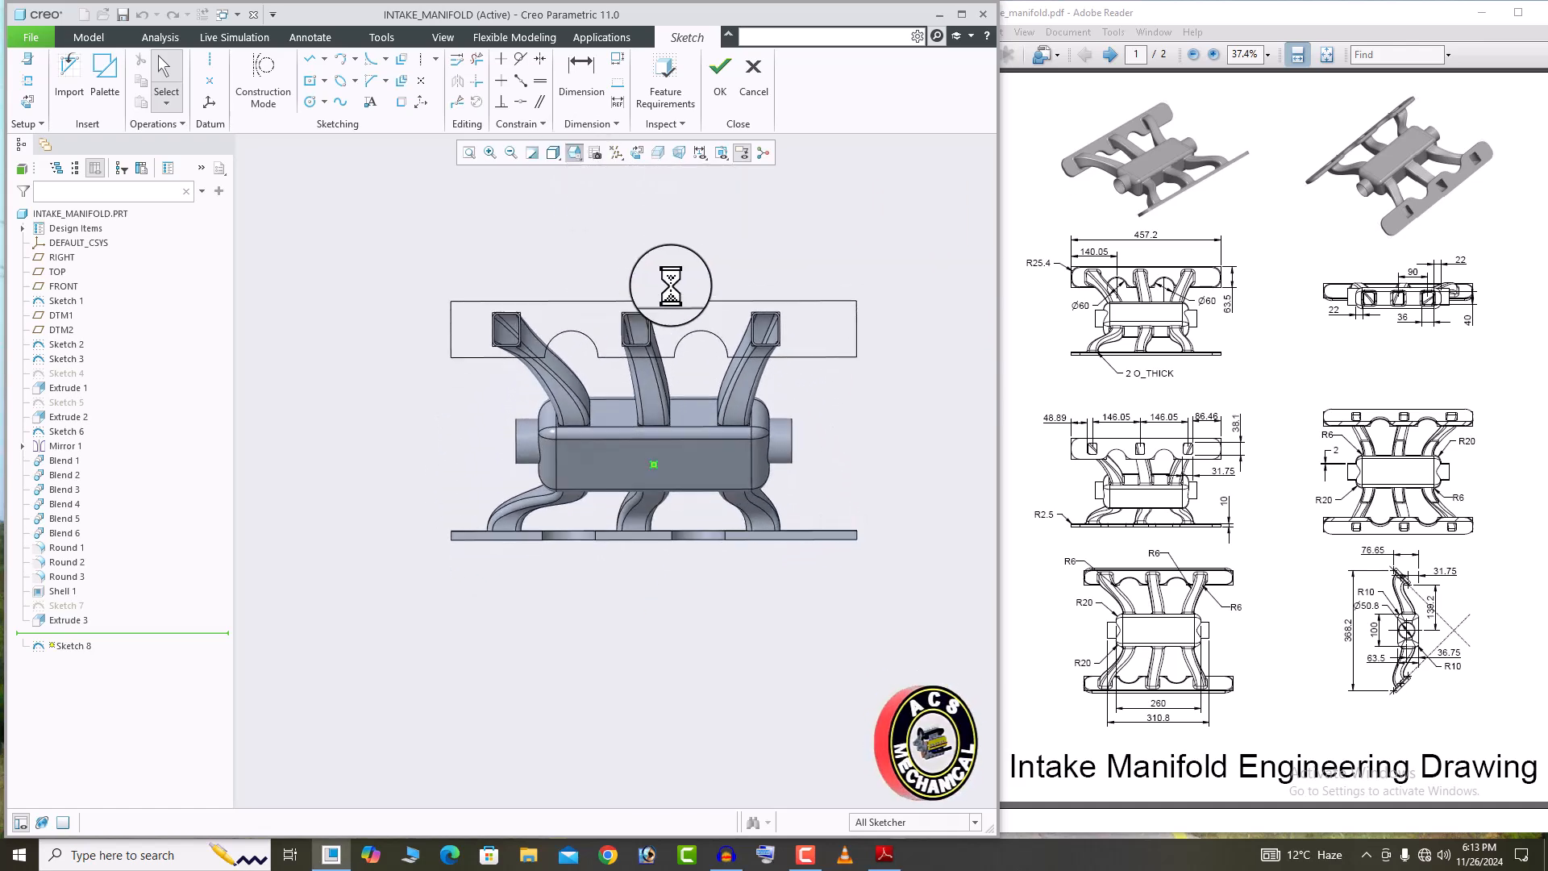
Project the second flange's full outline, including both semicircular cutouts, into the sketch as a closed chain.
{"action": "left_click", "coordinate": [400, 102]}
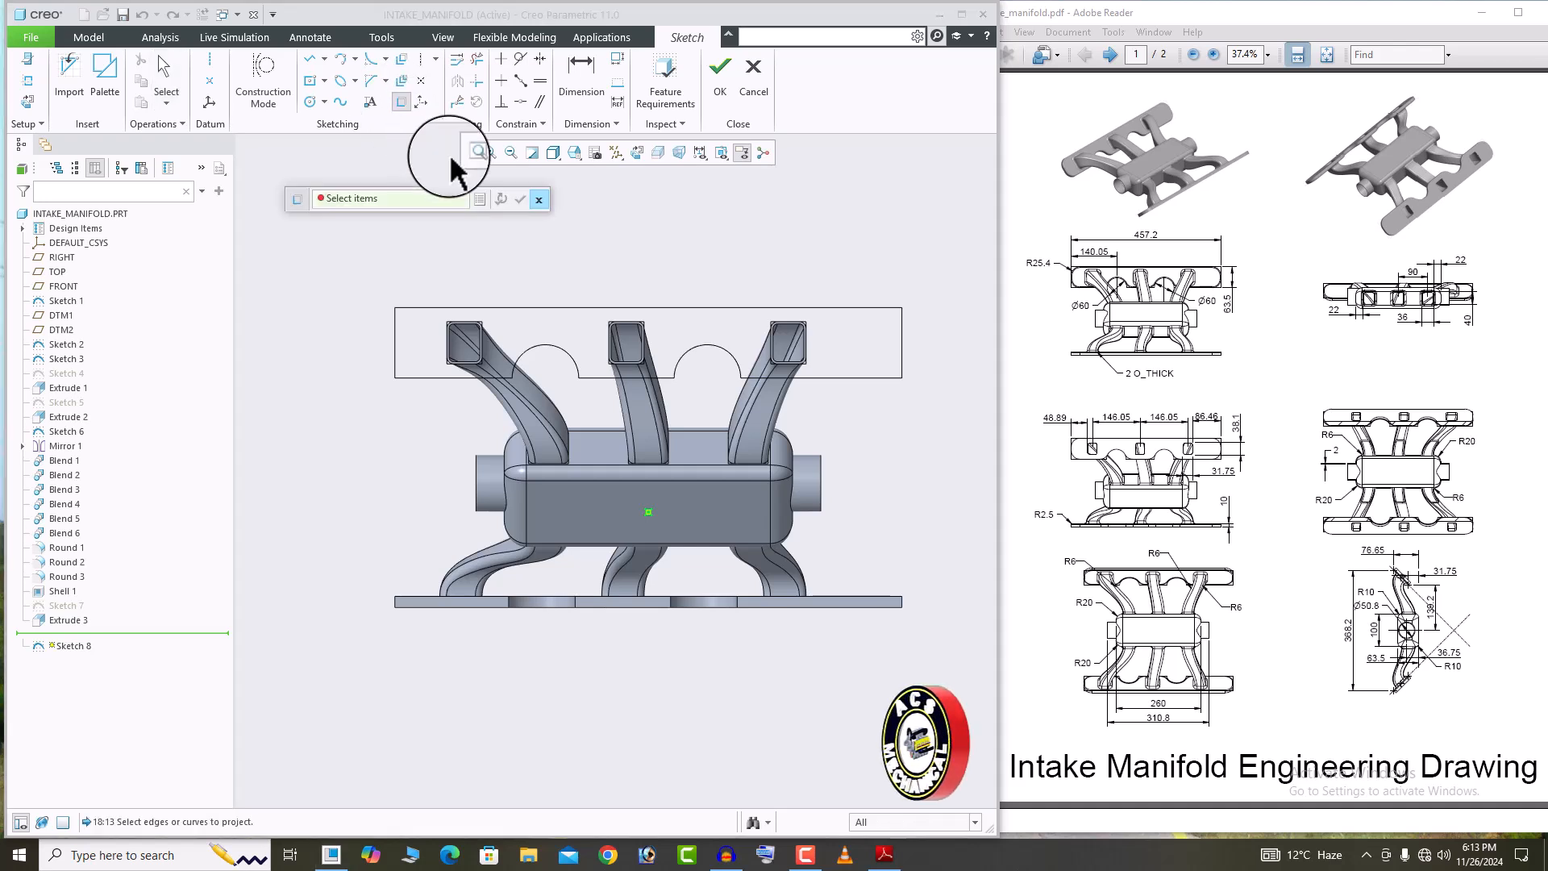
{"action": "left_click", "coordinate": [674, 307]}
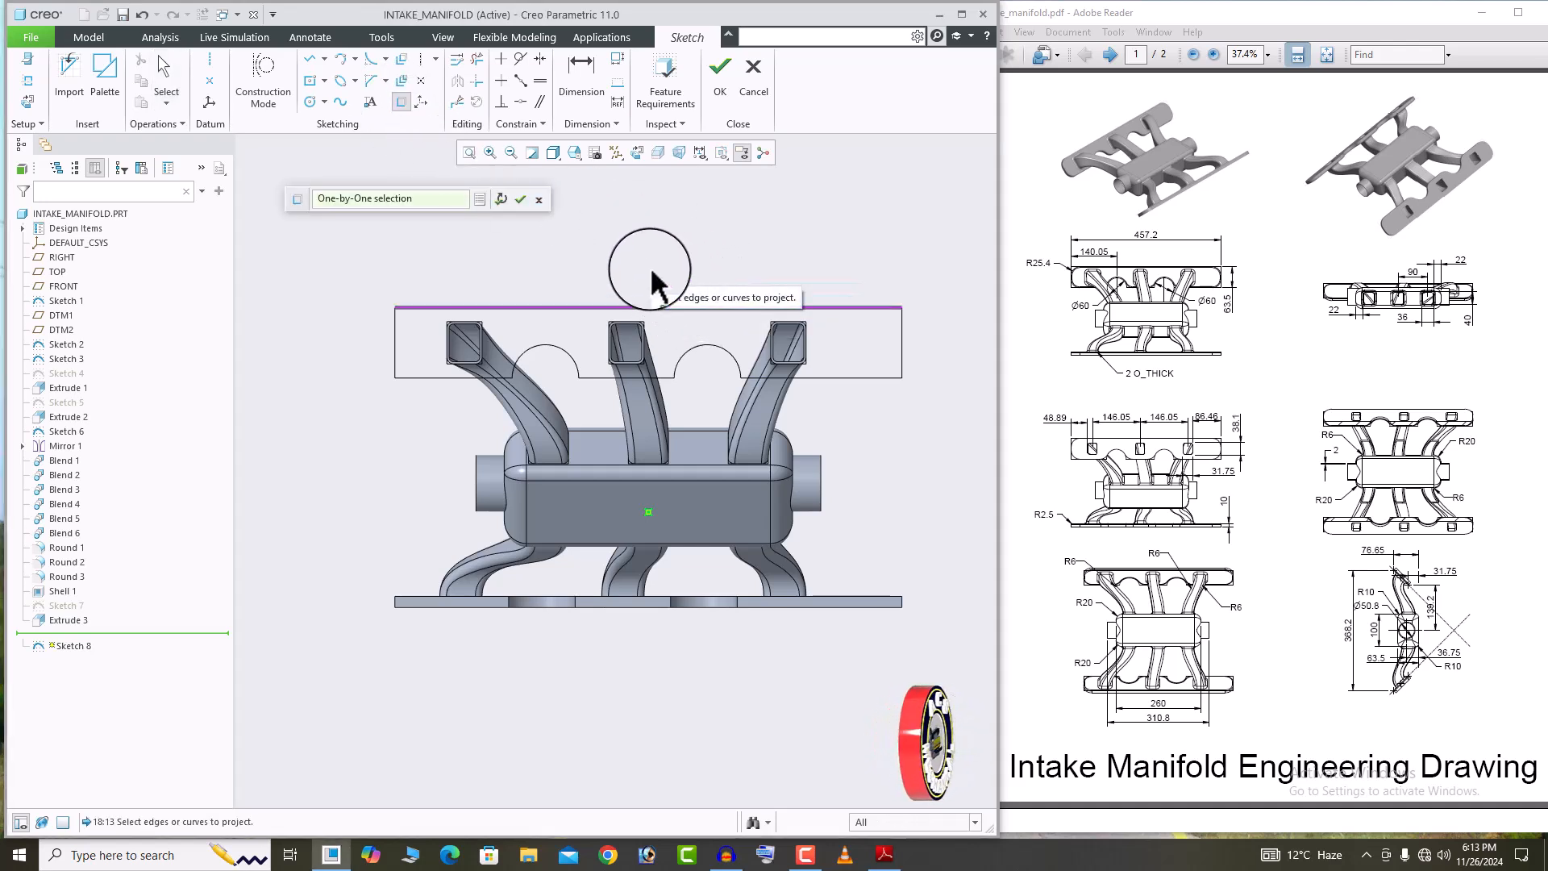
{"action": "left_click", "coordinate": [395, 339], "text": "shift"}
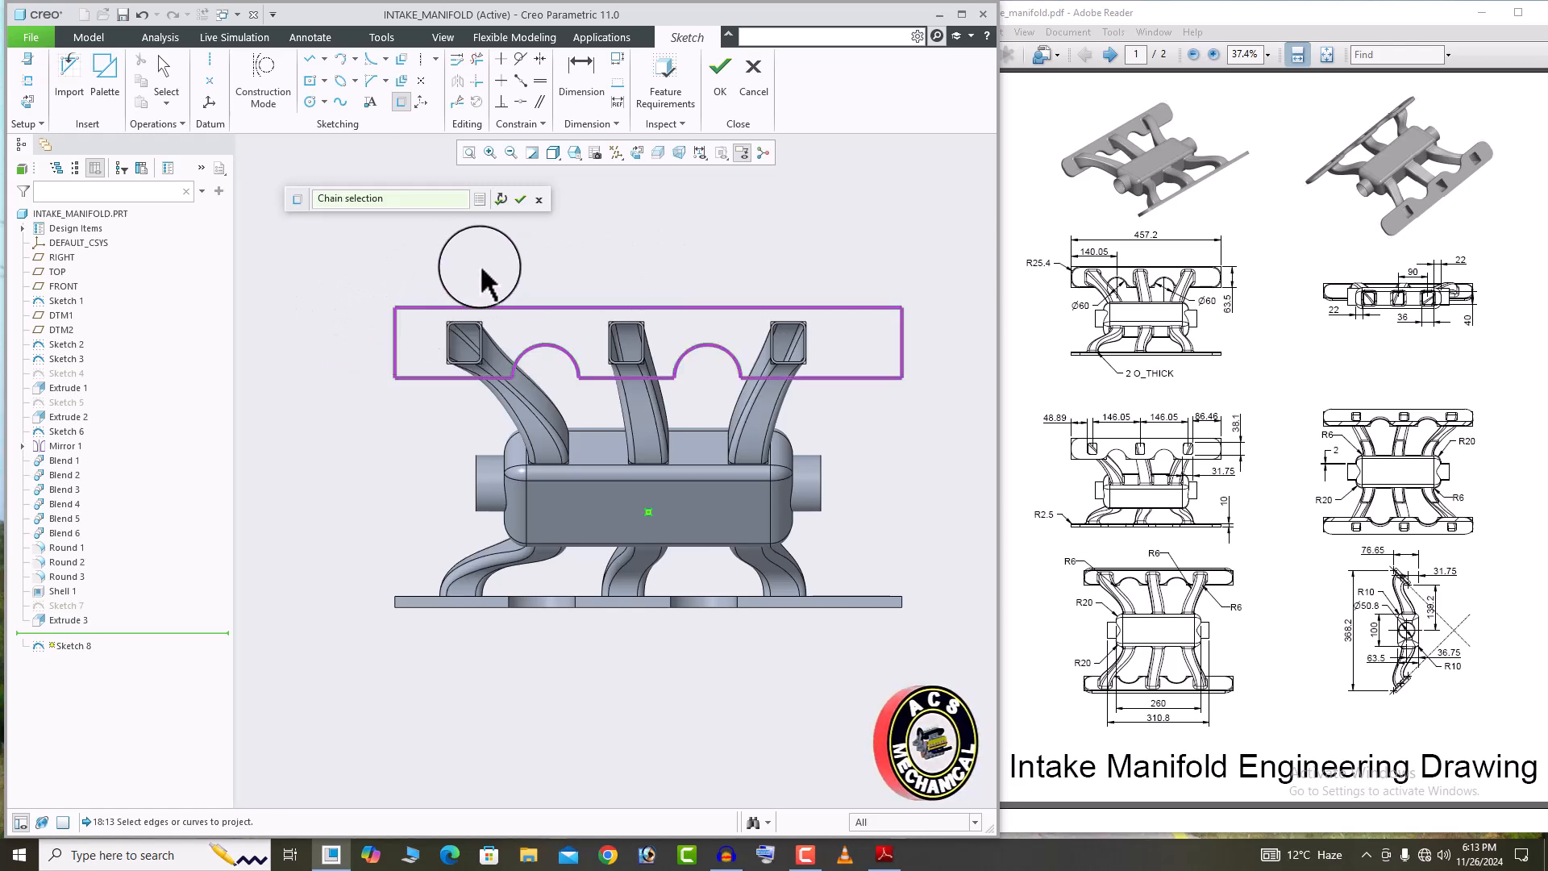
{"action": "left_click", "coordinate": [503, 198]}
Project the inner opening loop of the runner at the second flange's left end into the sketch.
{"action": "scroll", "coordinate": [467, 302], "scroll_direction": "up", "scroll_amount": 5}
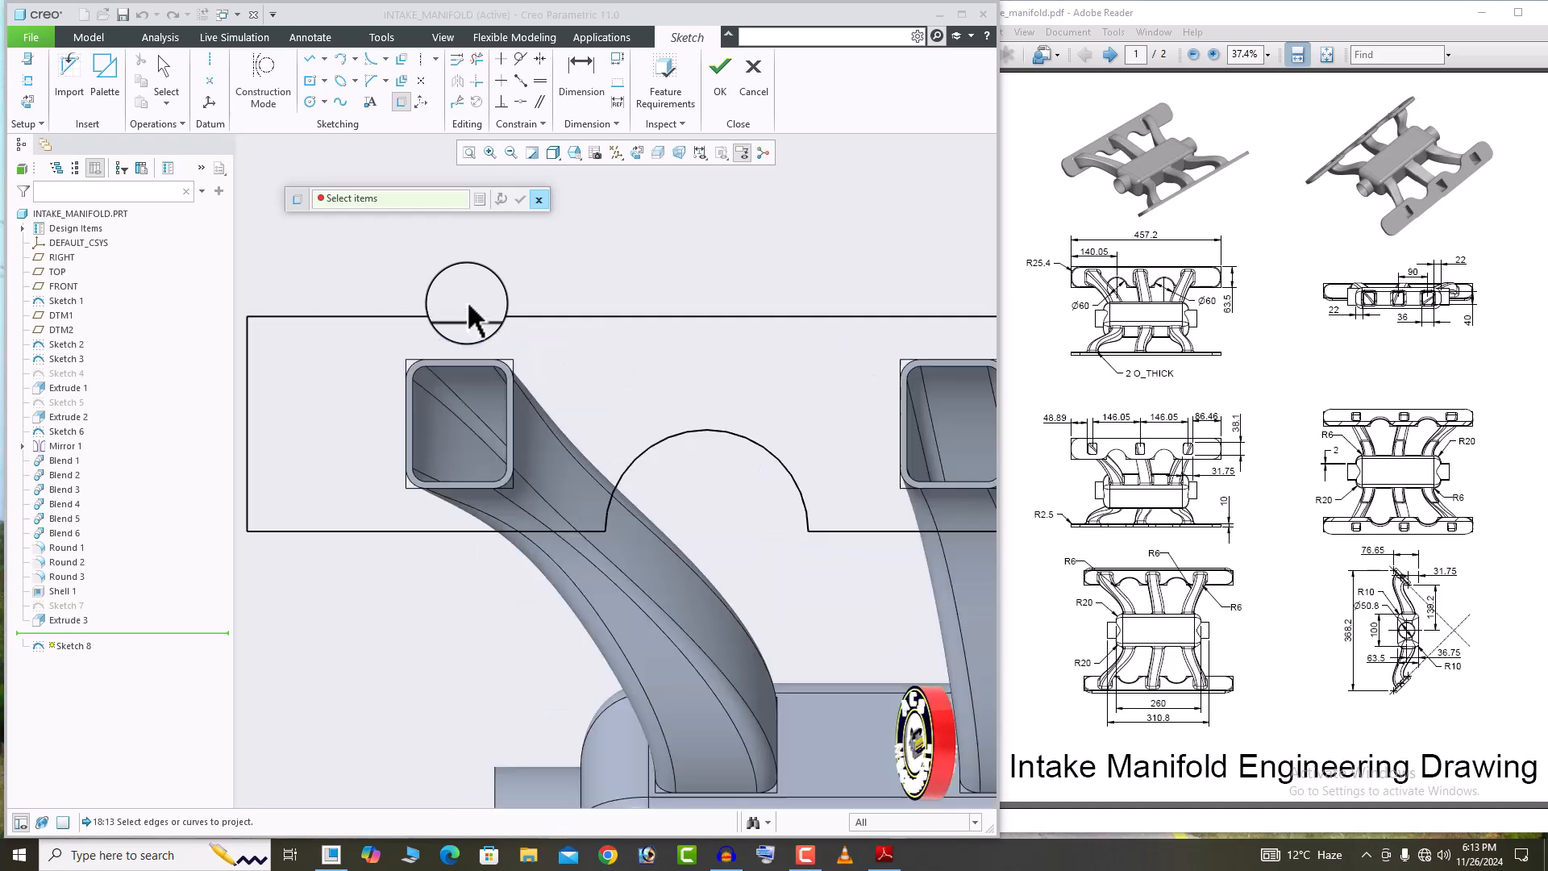
{"action": "left_click", "coordinate": [457, 367]}
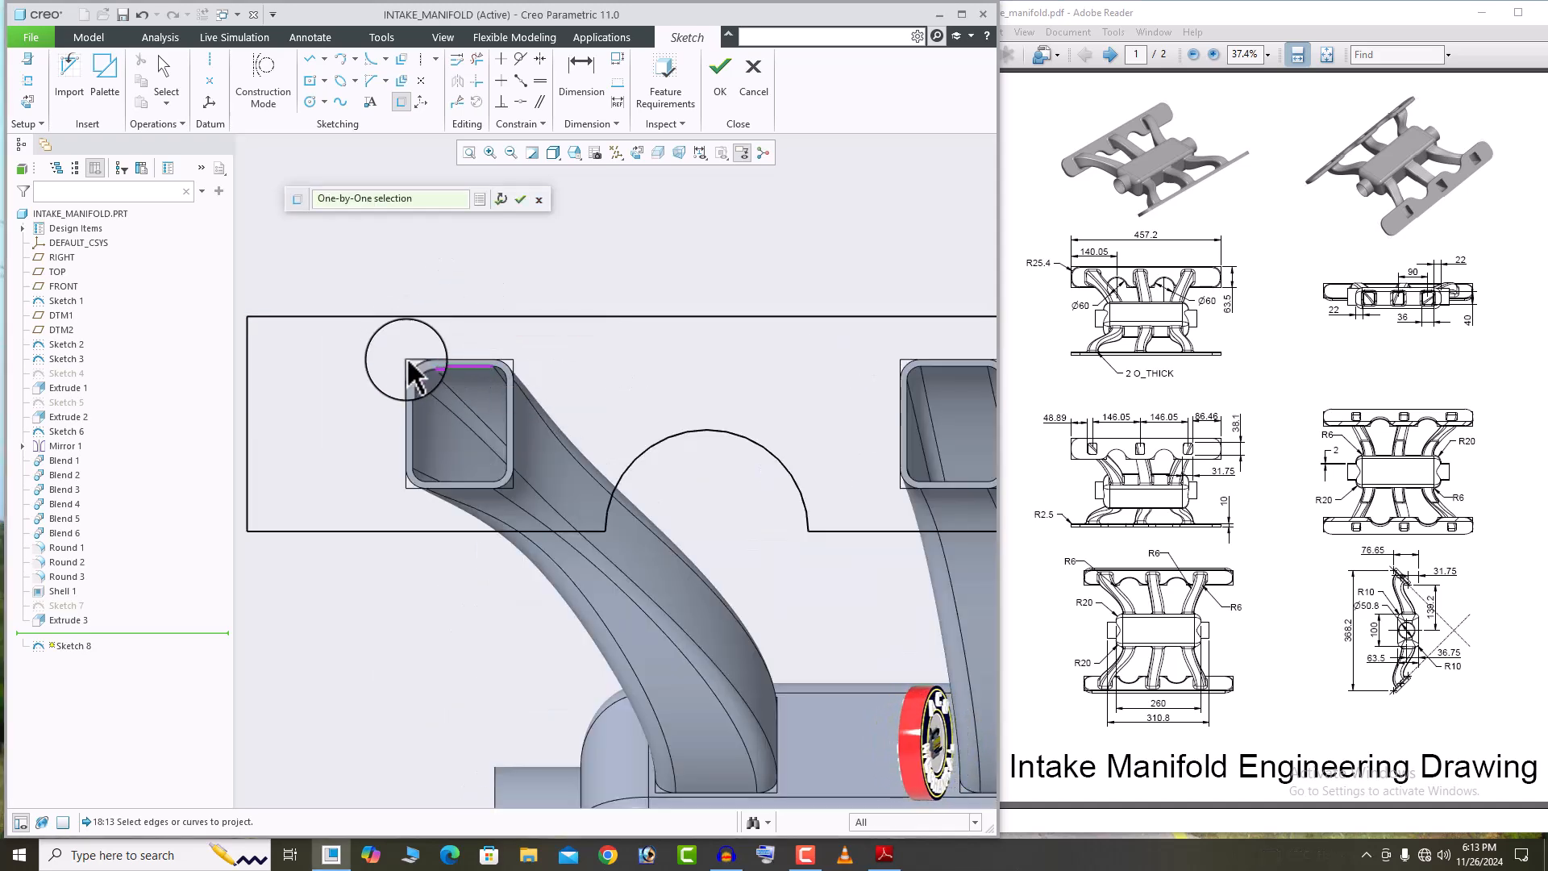
{"action": "scroll", "coordinate": [409, 363], "scroll_direction": "up", "scroll_amount": 1}
{"action": "left_click", "coordinate": [423, 392], "text": "shift"}
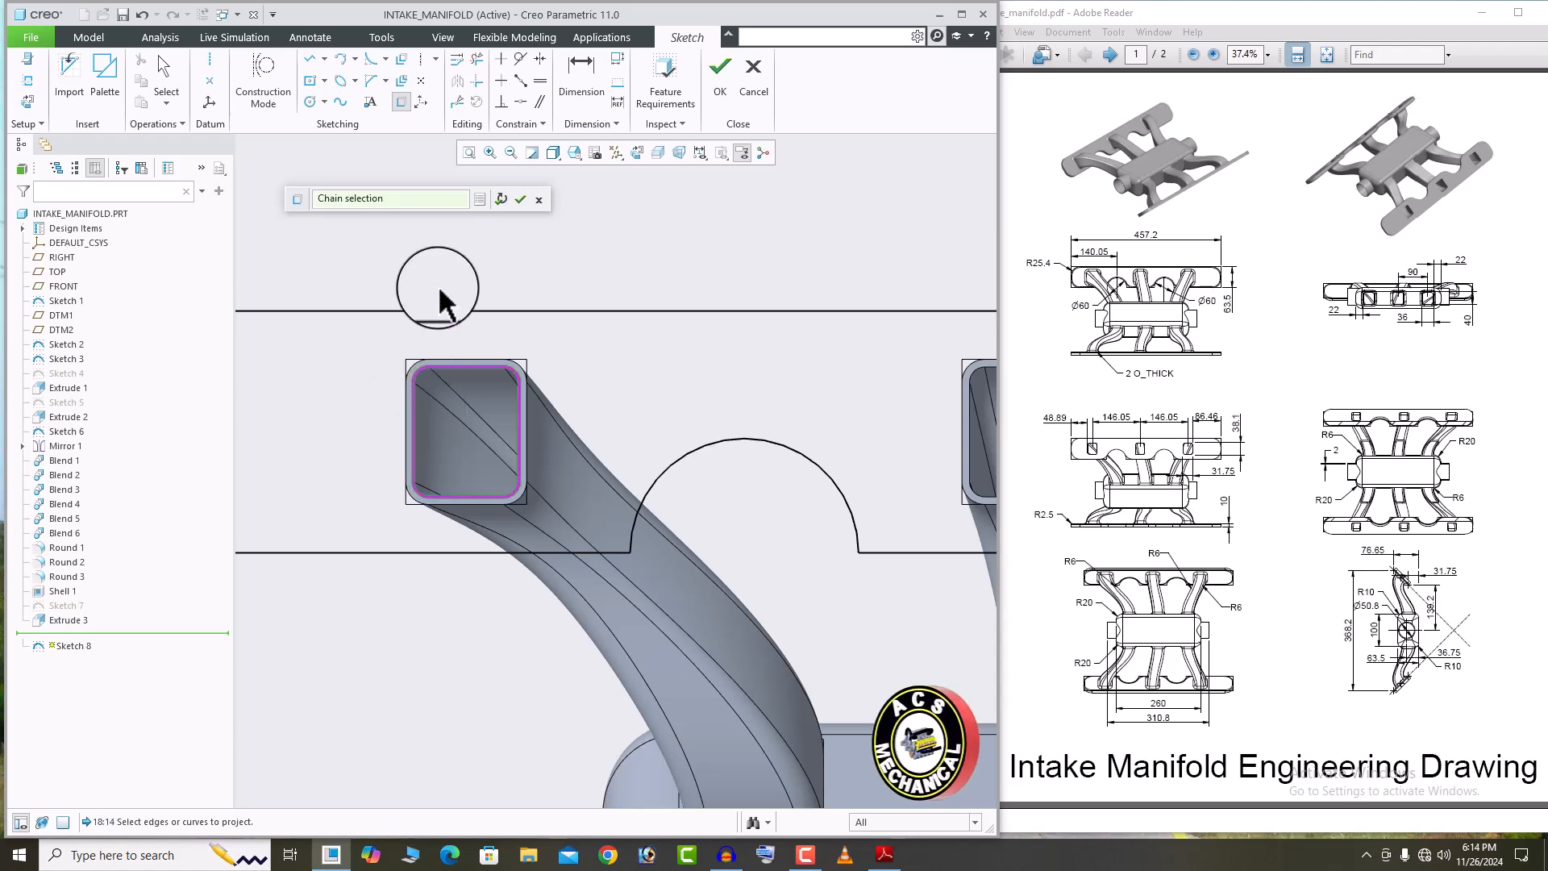
{"action": "left_click", "coordinate": [501, 202]}
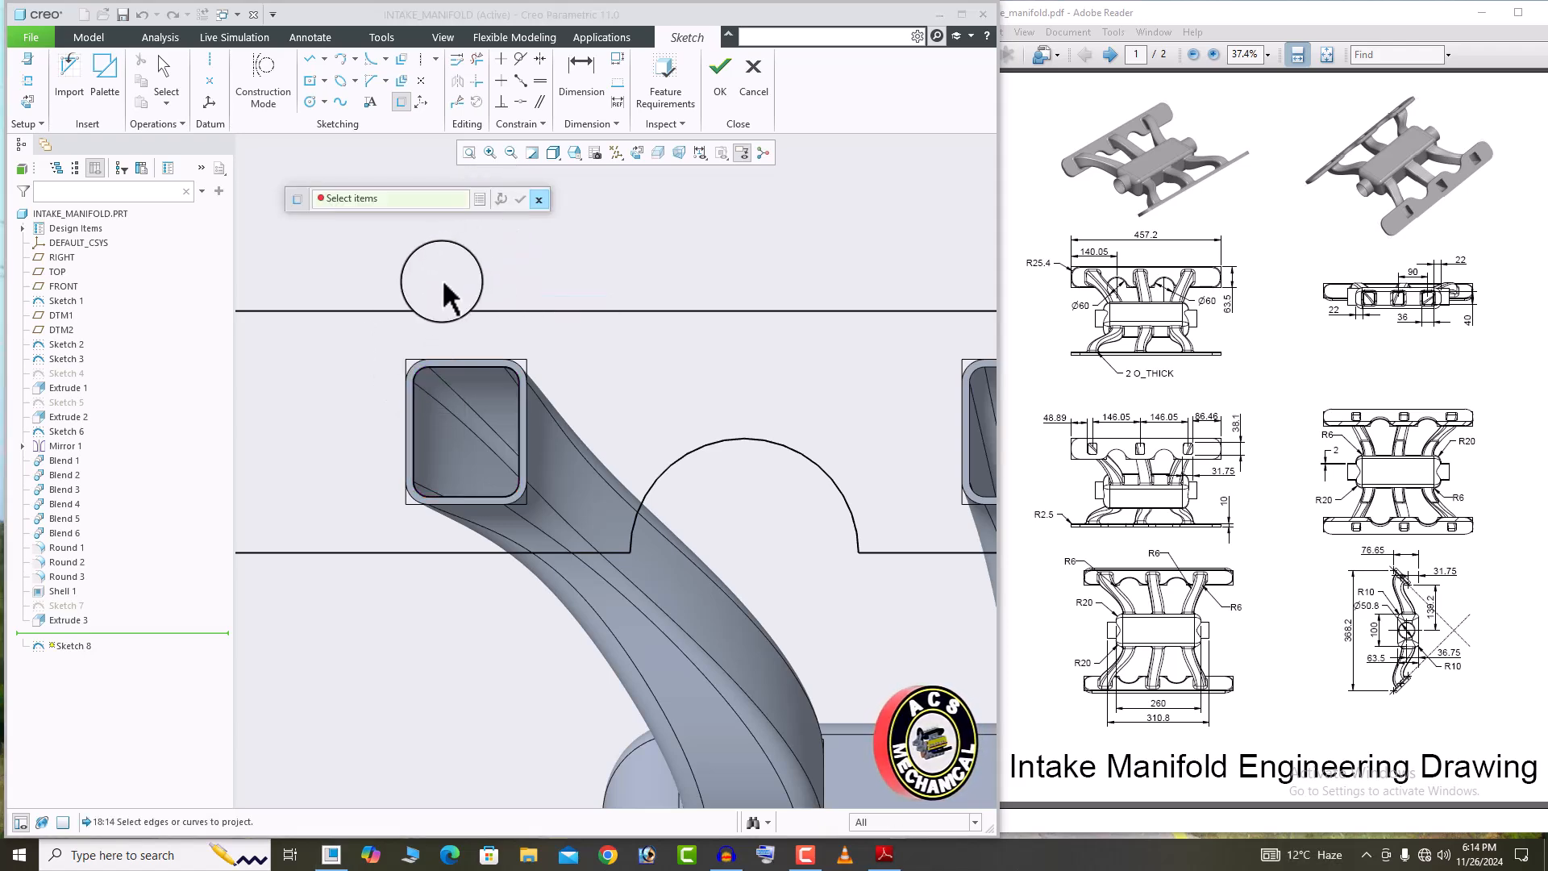
Project the inner opening loop of the second flange's middle runner into the sketch.
{"action": "scroll", "coordinate": [449, 282], "scroll_direction": "down", "scroll_amount": 3}
{"action": "scroll", "coordinate": [819, 266], "scroll_direction": "up", "scroll_amount": 2}
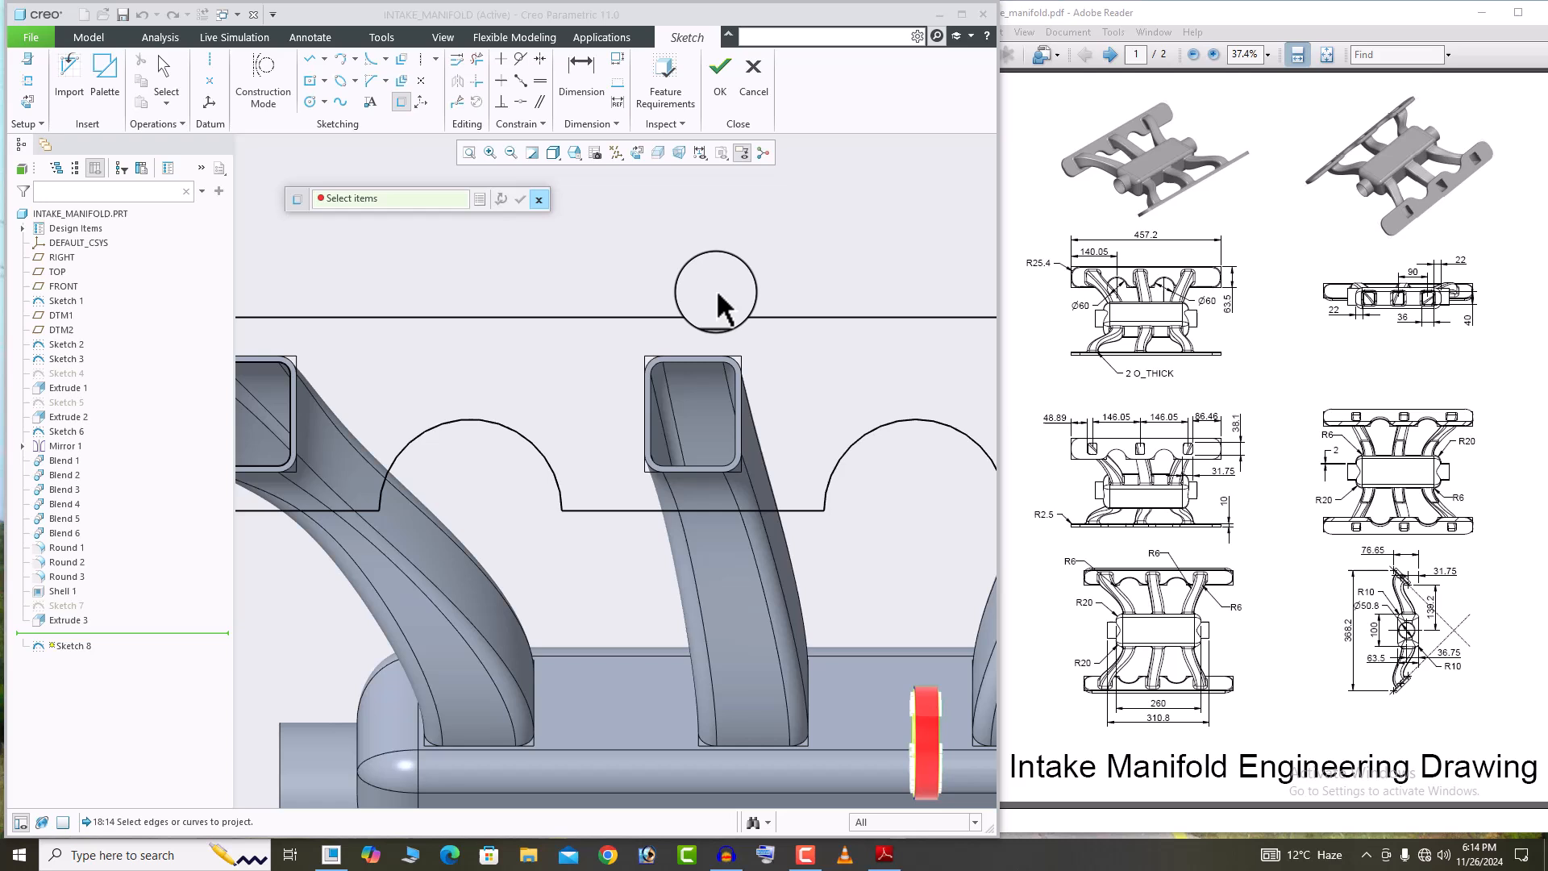
{"action": "left_click", "coordinate": [694, 362]}
{"action": "scroll", "coordinate": [706, 342], "scroll_direction": "up", "scroll_amount": 2}
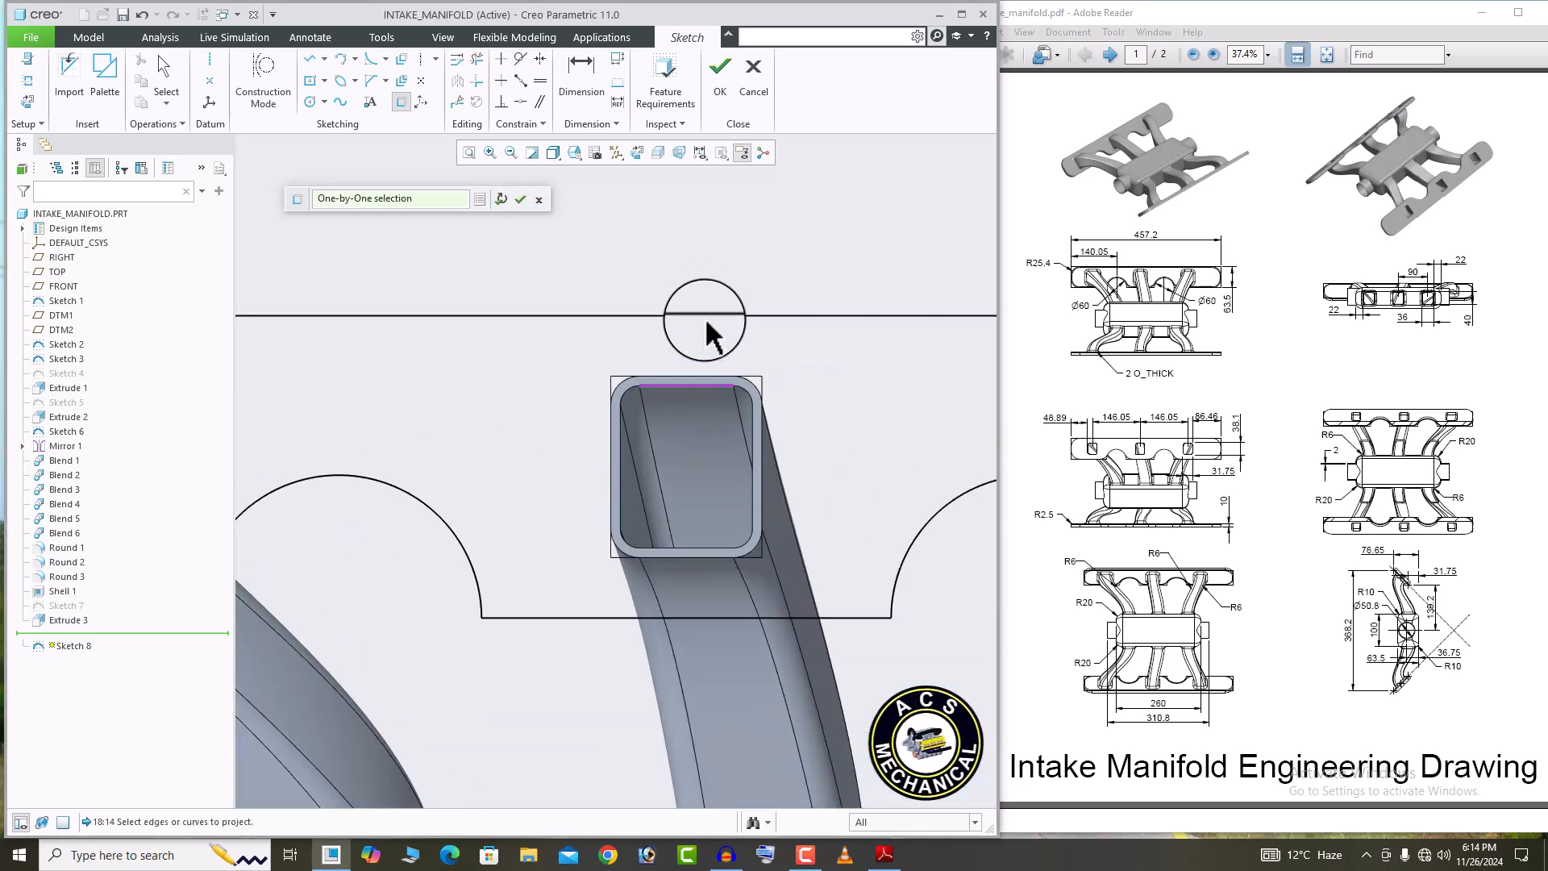
{"action": "left_click", "coordinate": [630, 401]}
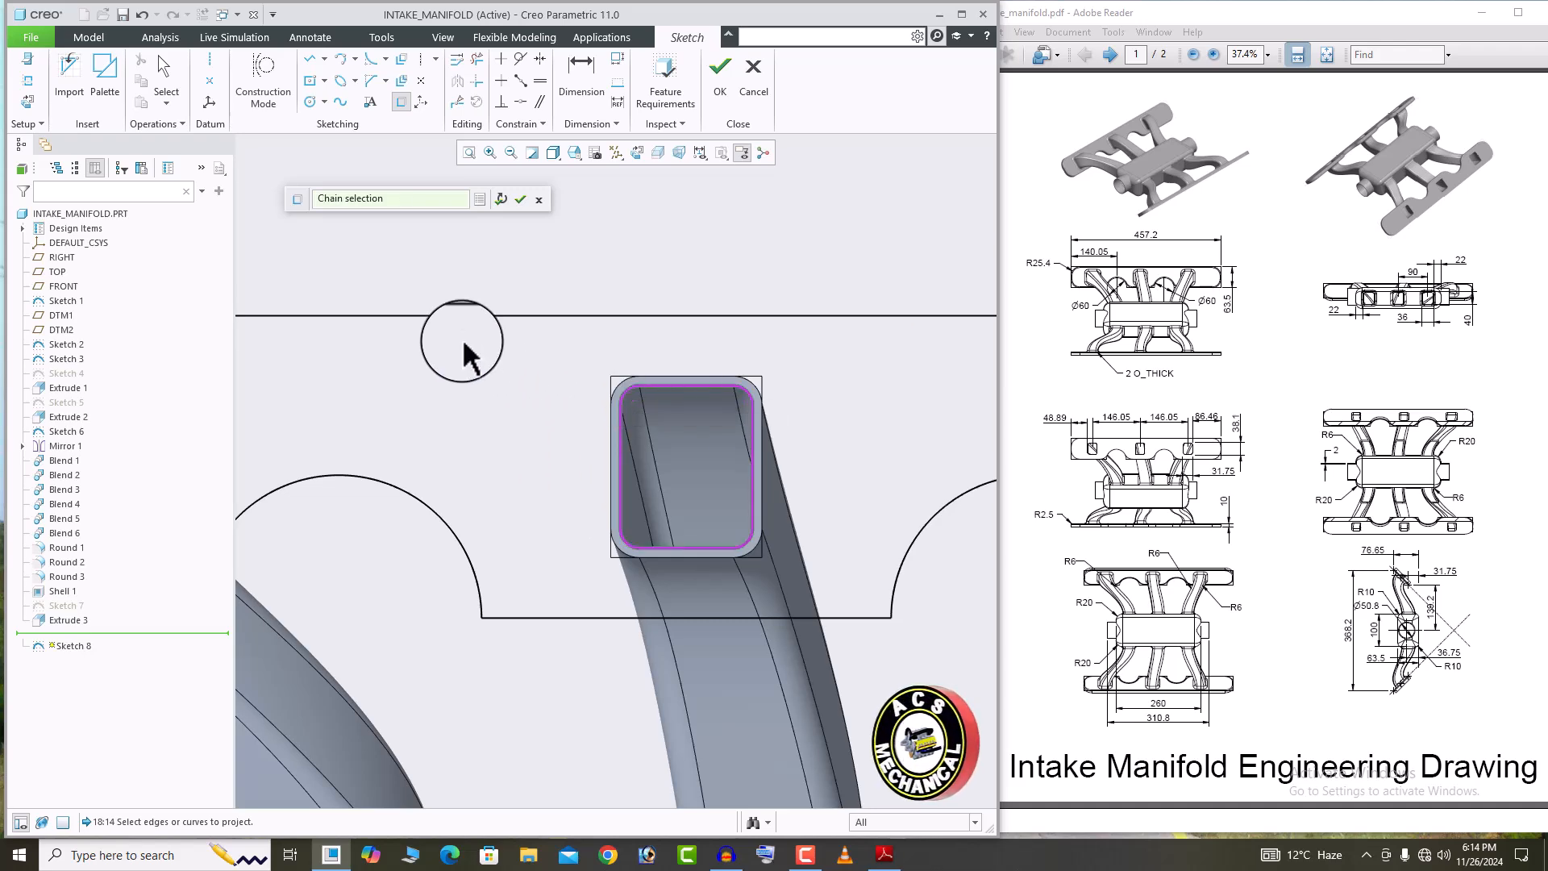
{"action": "left_click", "coordinate": [500, 195]}
Project the inner opening loop of the runner at the second flange's right end into the sketch.
{"action": "scroll", "coordinate": [433, 258], "scroll_direction": "down", "scroll_amount": 3}
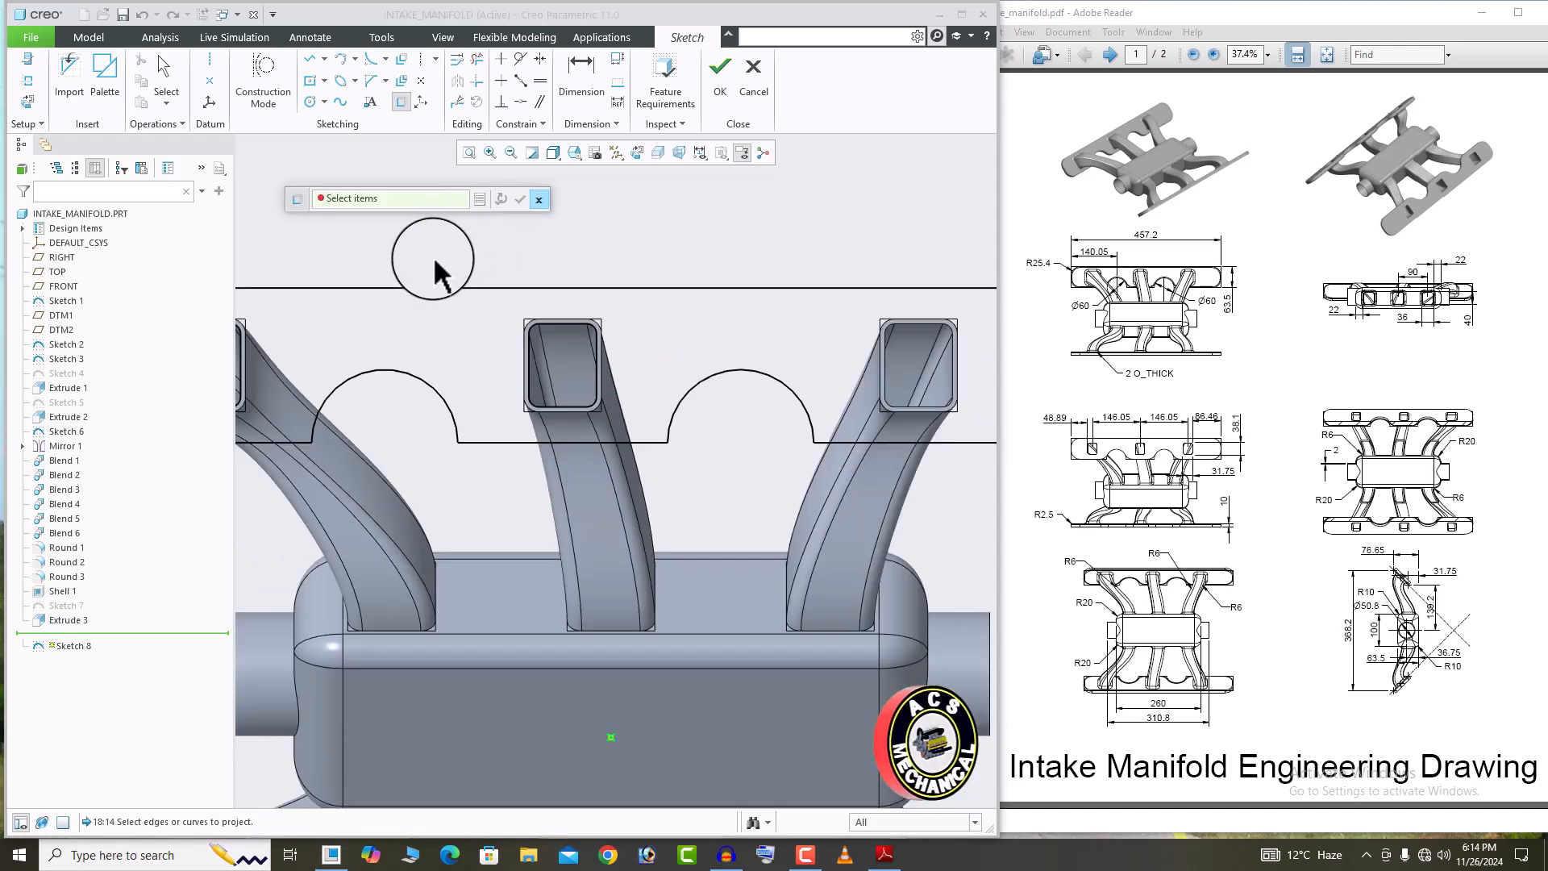
{"action": "scroll", "coordinate": [766, 274], "scroll_direction": "up", "scroll_amount": 3}
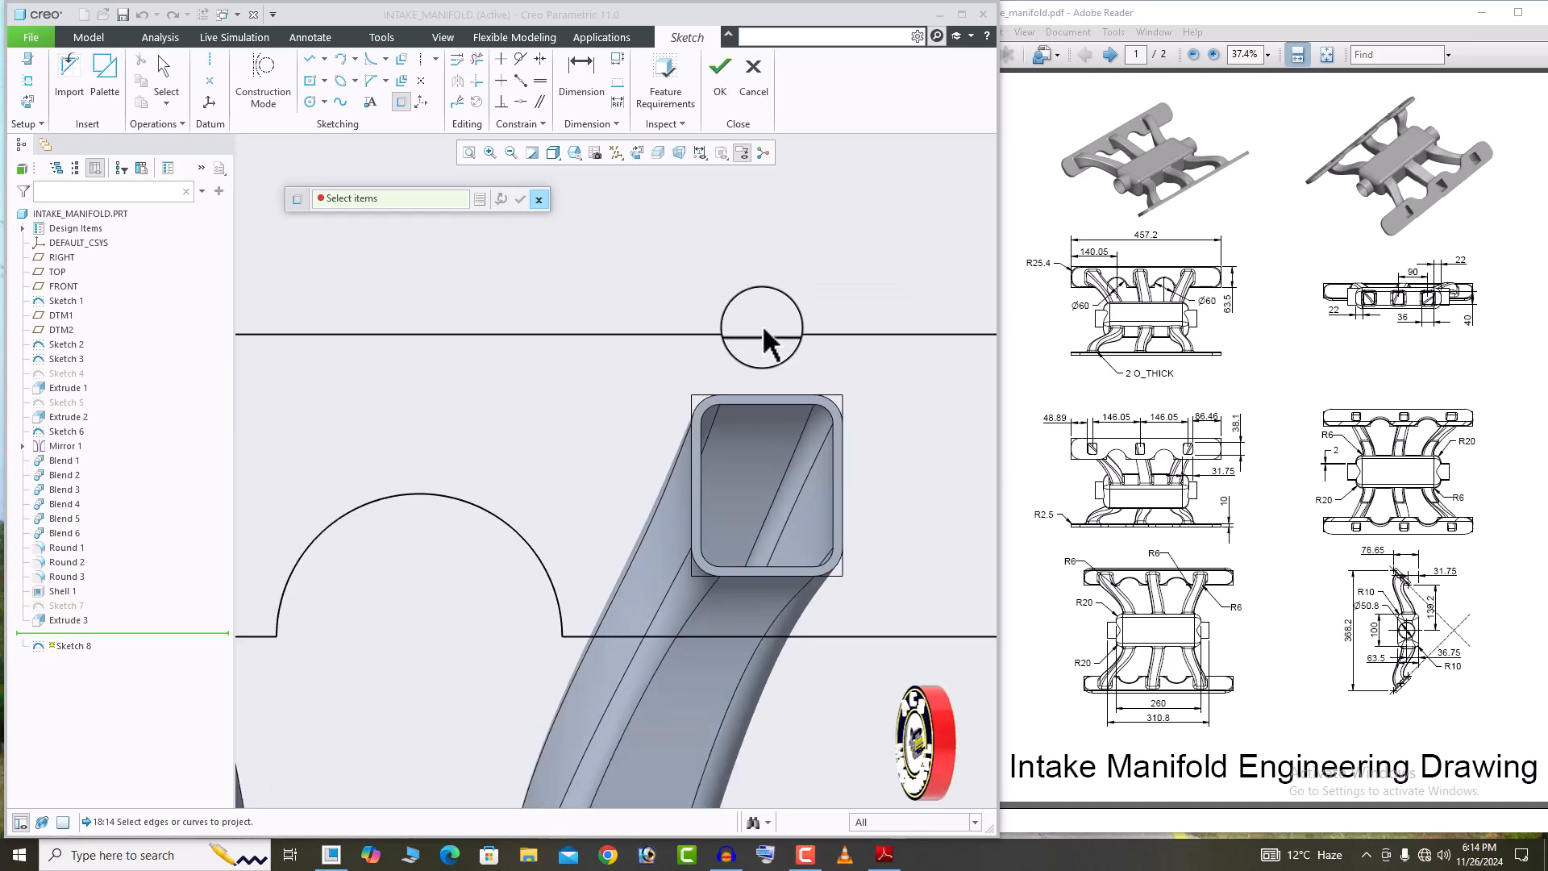
{"action": "left_click", "coordinate": [761, 406]}
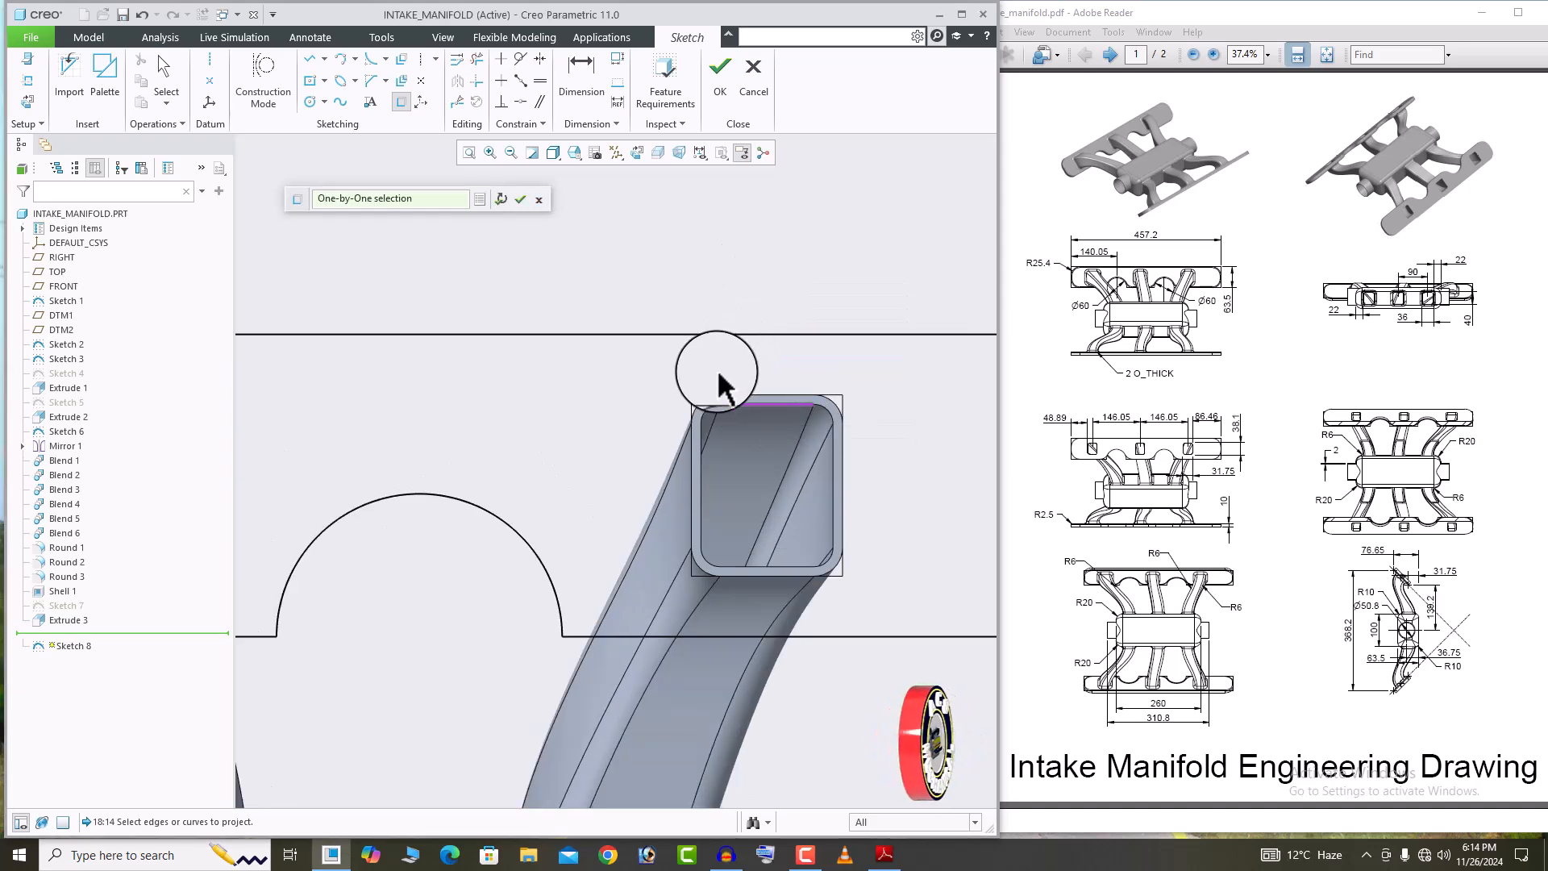
{"action": "left_click", "coordinate": [712, 408]}
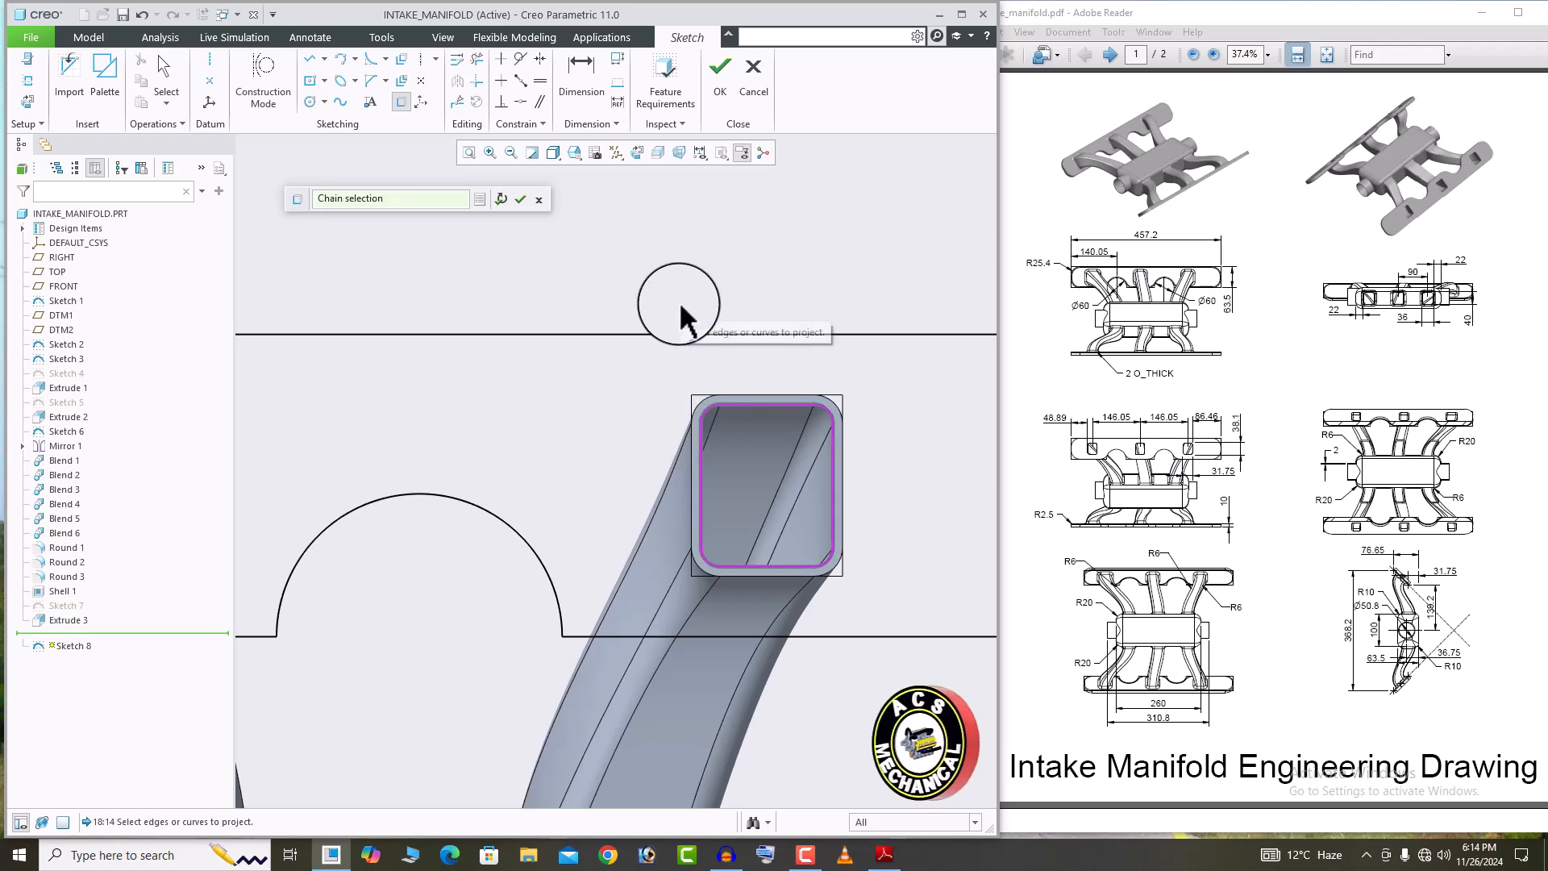
{"action": "left_click", "coordinate": [498, 199]}
{"action": "scroll", "coordinate": [771, 320], "scroll_direction": "down", "scroll_amount": 5}
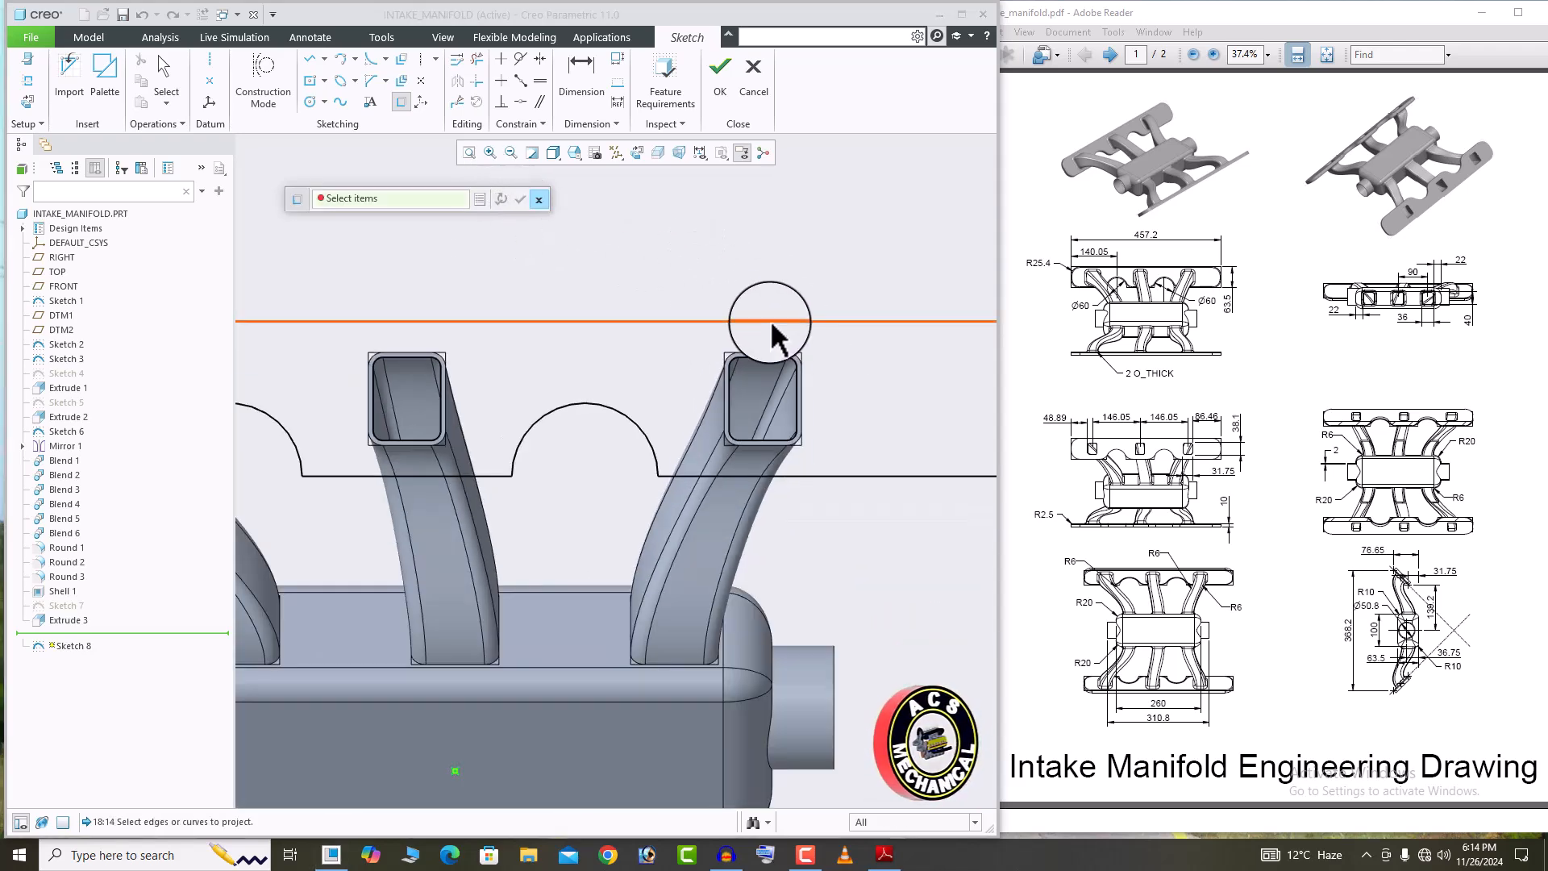
Finish the second flange sketch and extrude it 10 mm as a solid.
{"action": "left_click", "coordinate": [721, 74]}
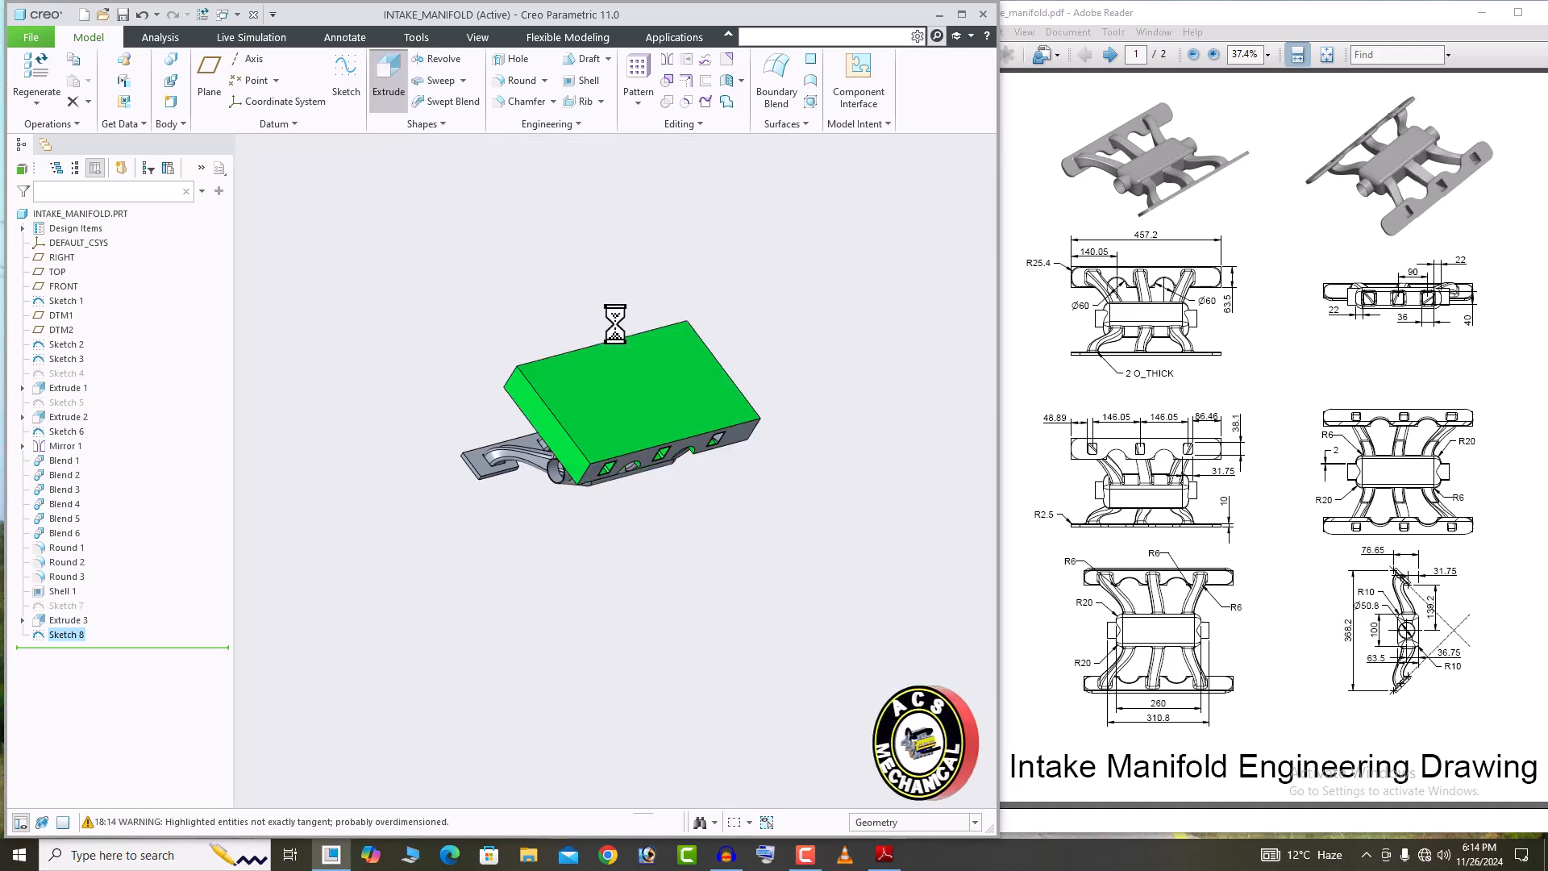
{"action": "left_click", "coordinate": [250, 79]}
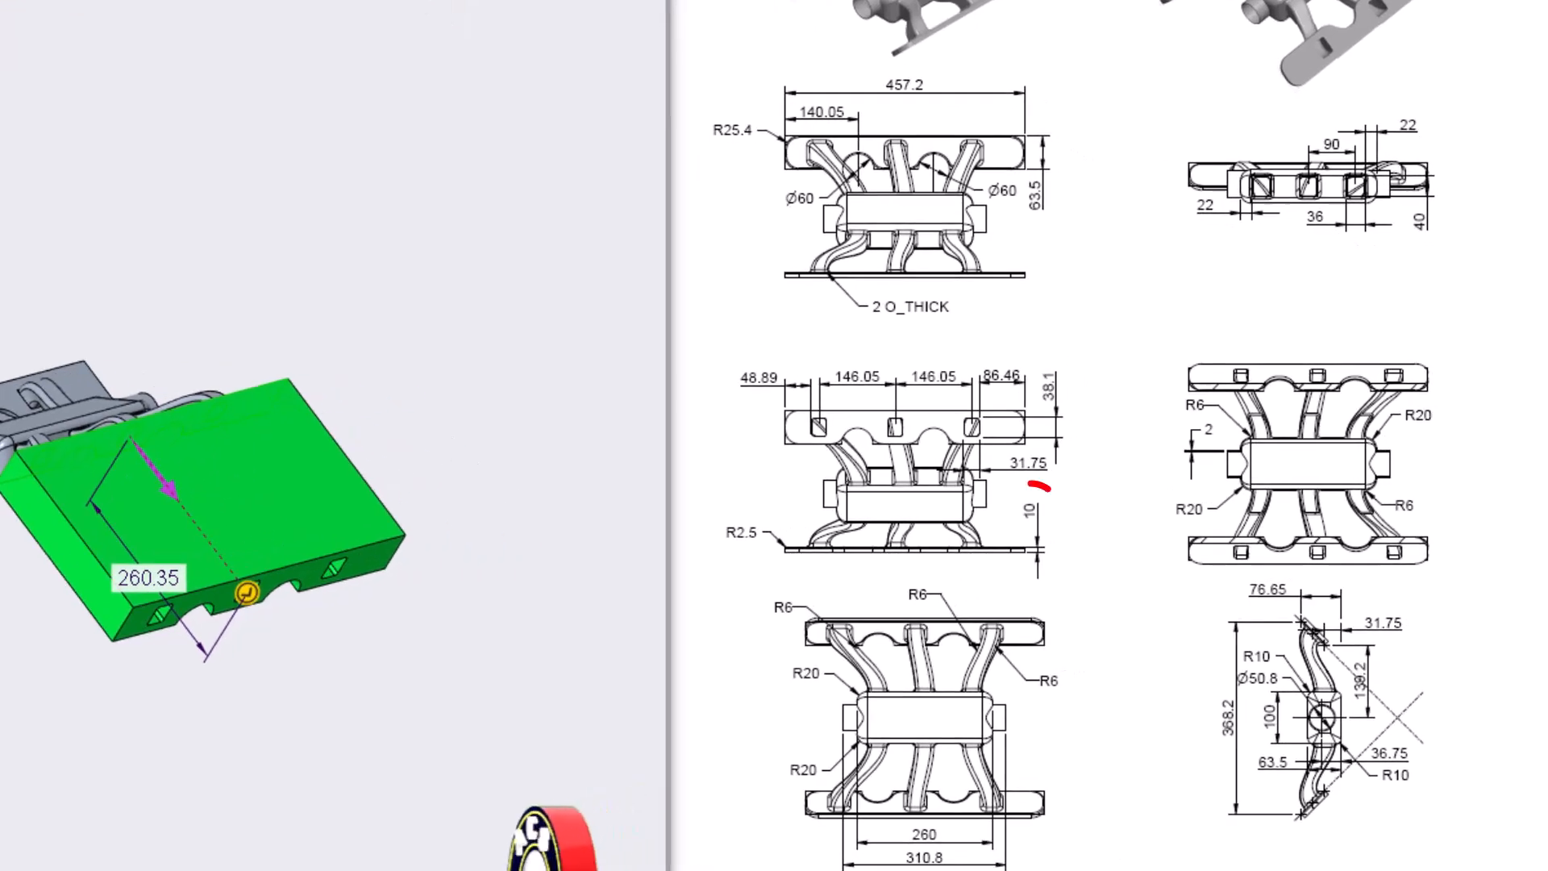
{"action": "type", "text": "10"}
{"action": "key", "text": "Return"}
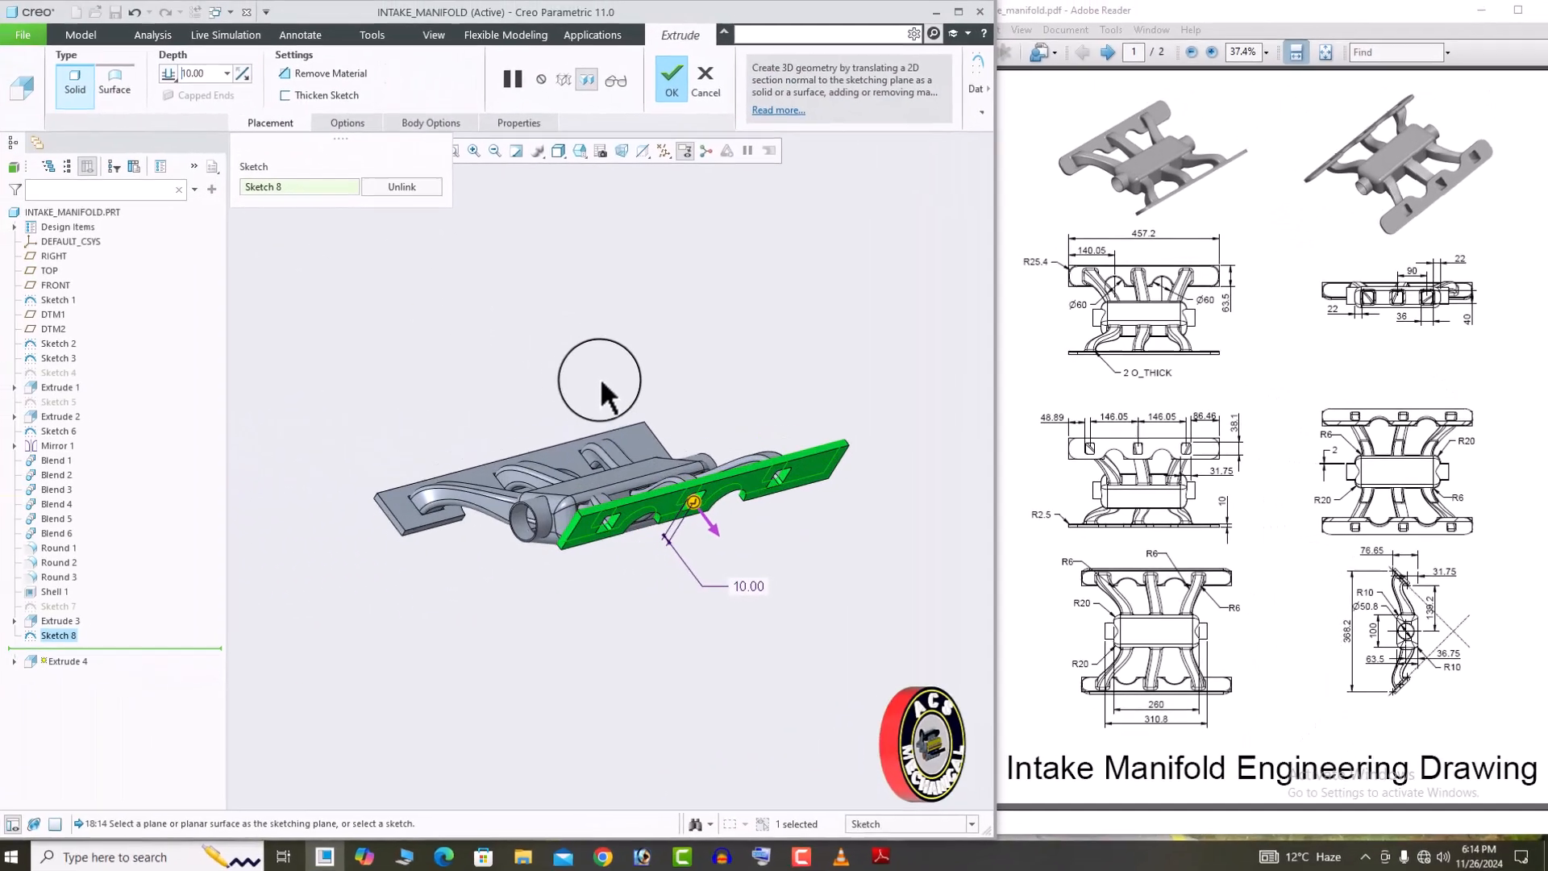
{"action": "middle_click_drag", "start_coordinate": [604, 367], "coordinate": [622, 466]}
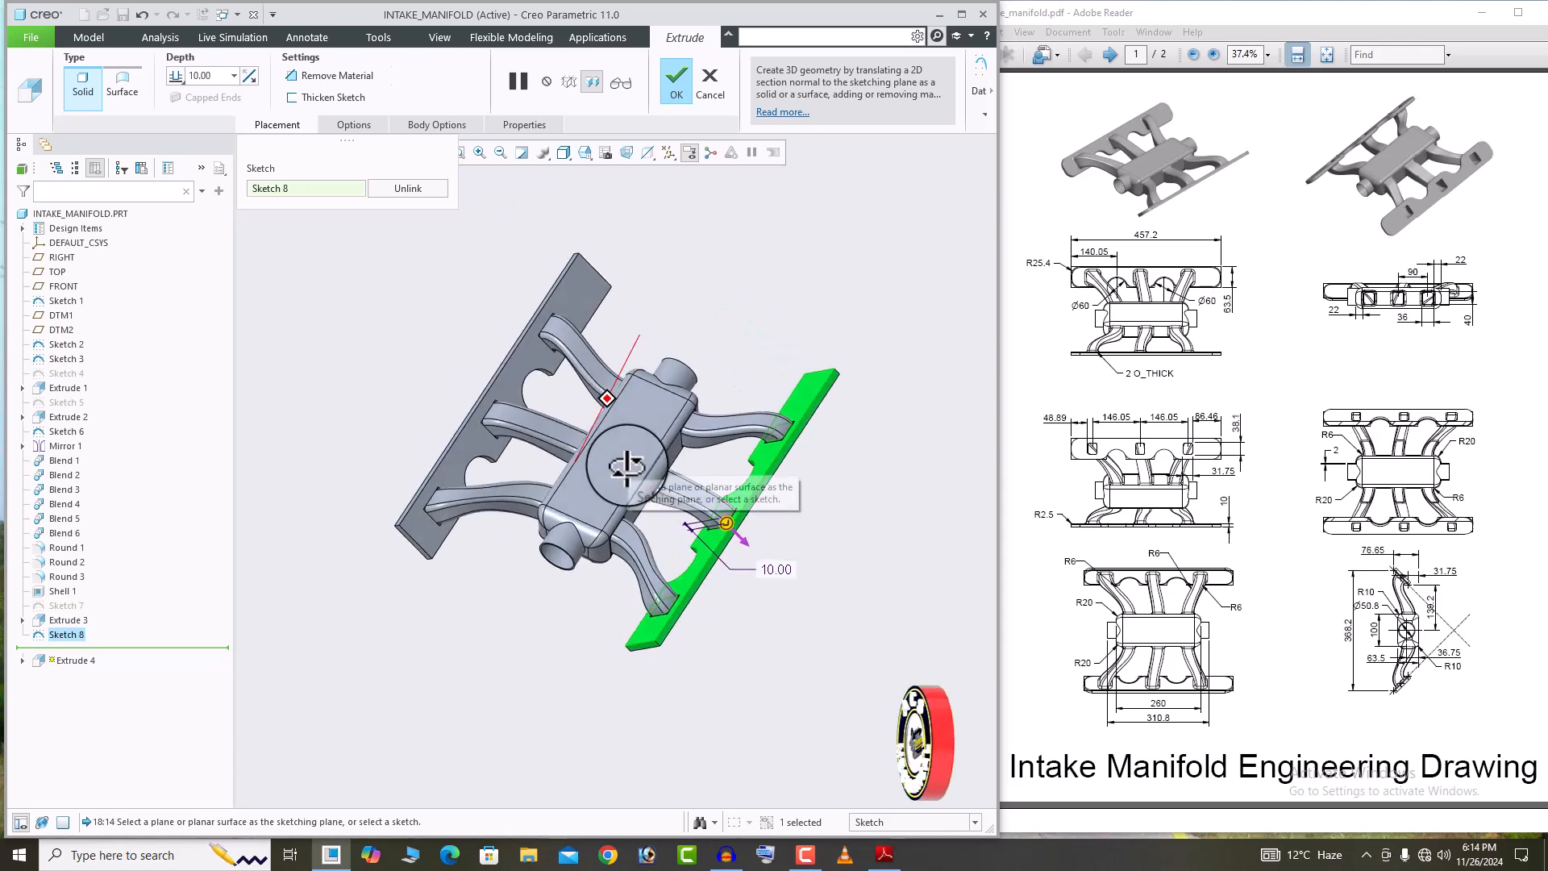
{"action": "left_click", "coordinate": [668, 80]}
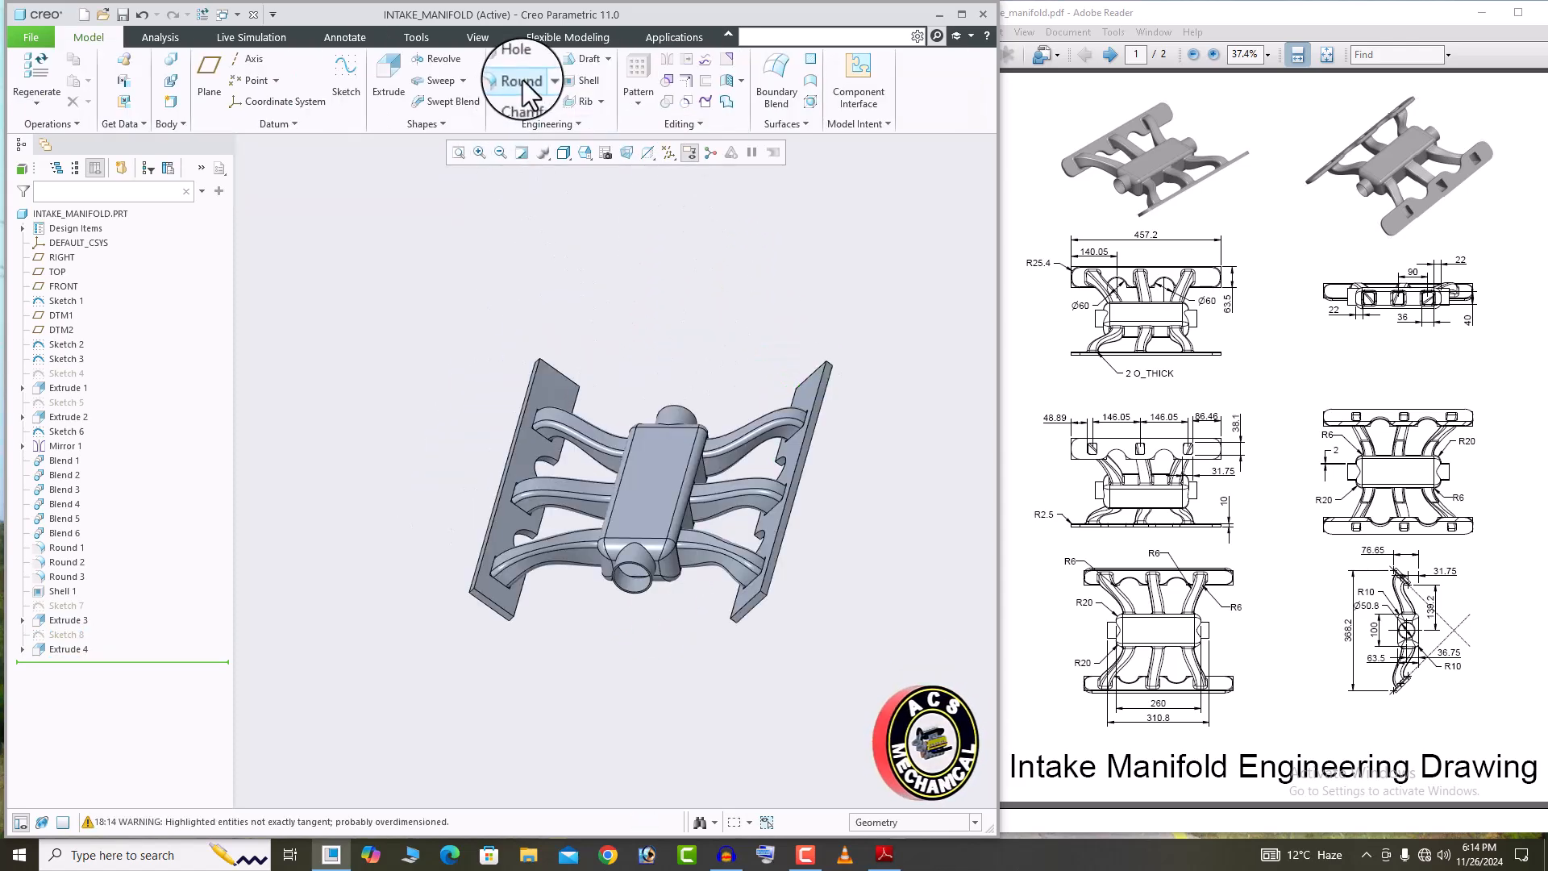
Start a 25.4 mm round on both corner edges at one end of the first flange.
{"action": "left_click", "coordinate": [522, 80]}
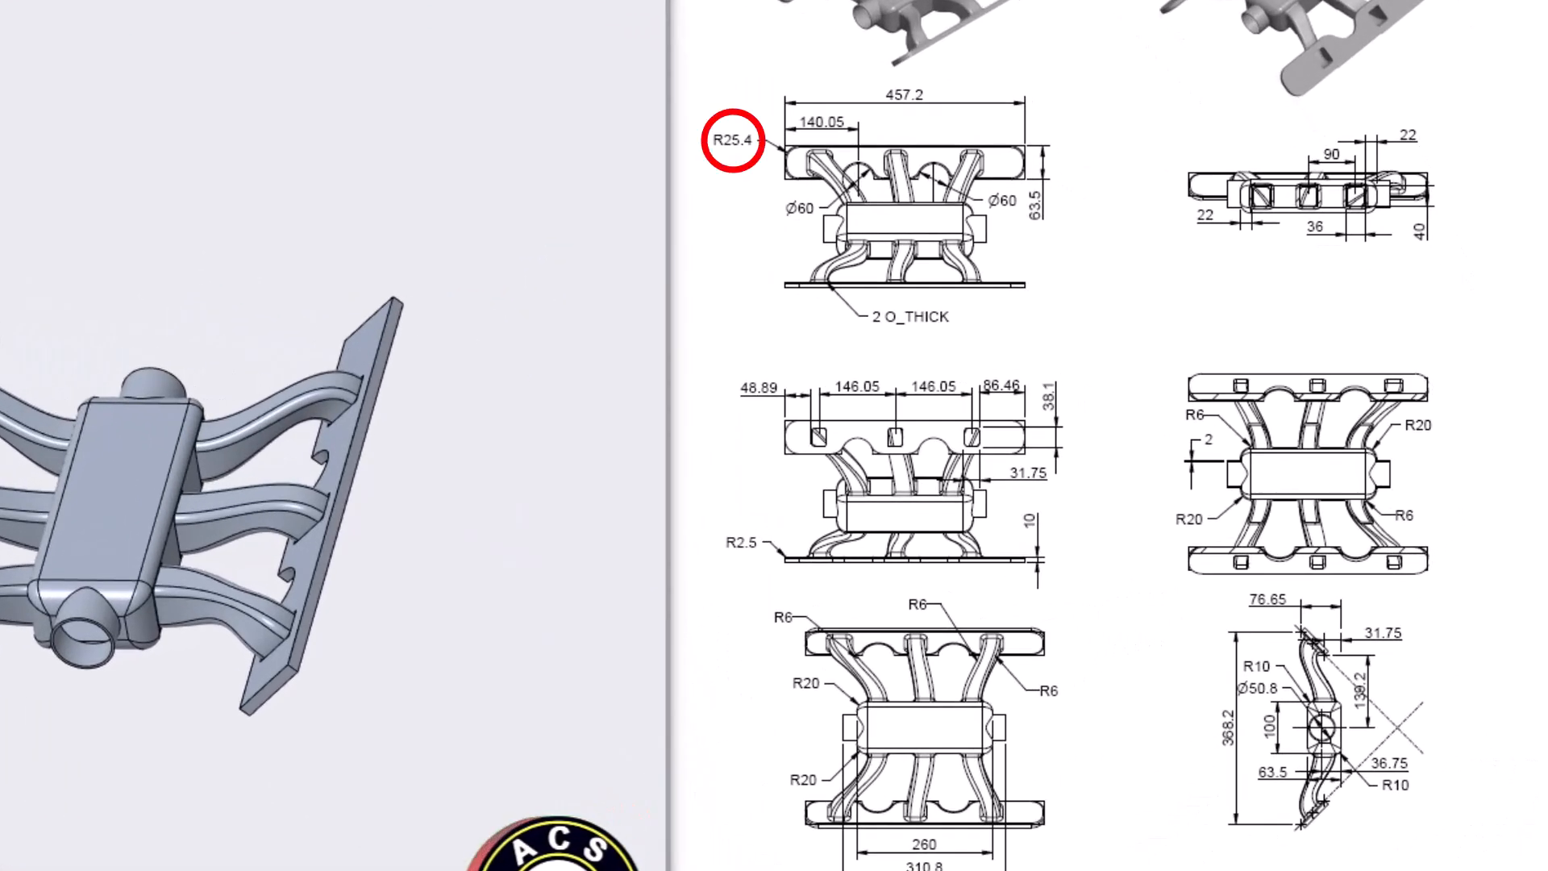
{"action": "double_click", "coordinate": [160, 70]}
{"action": "type", "text": "25.4"}
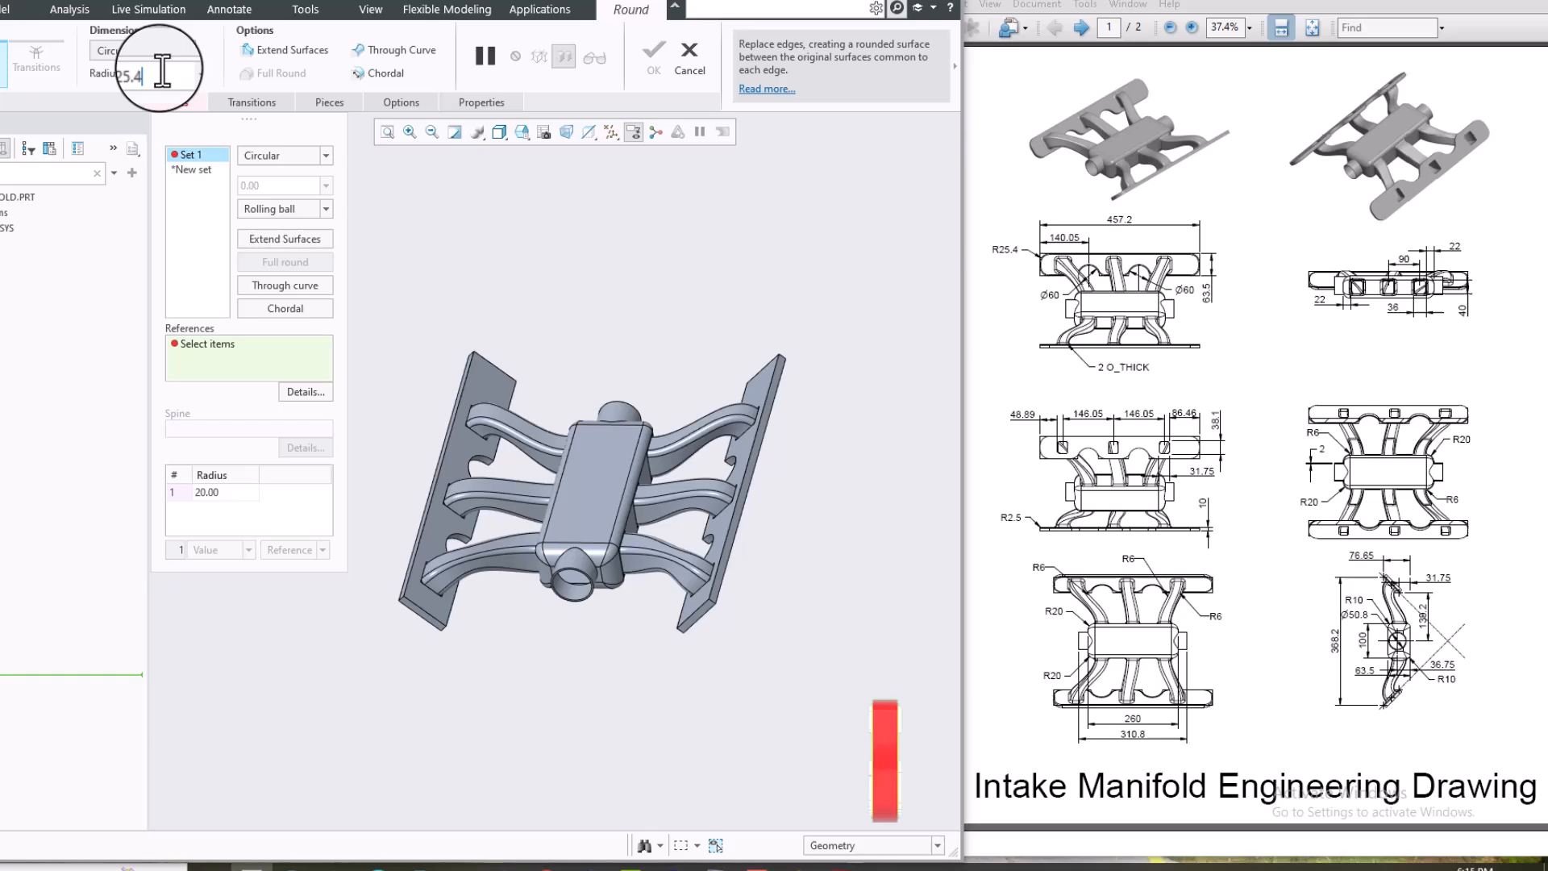
{"action": "key", "text": "Return"}
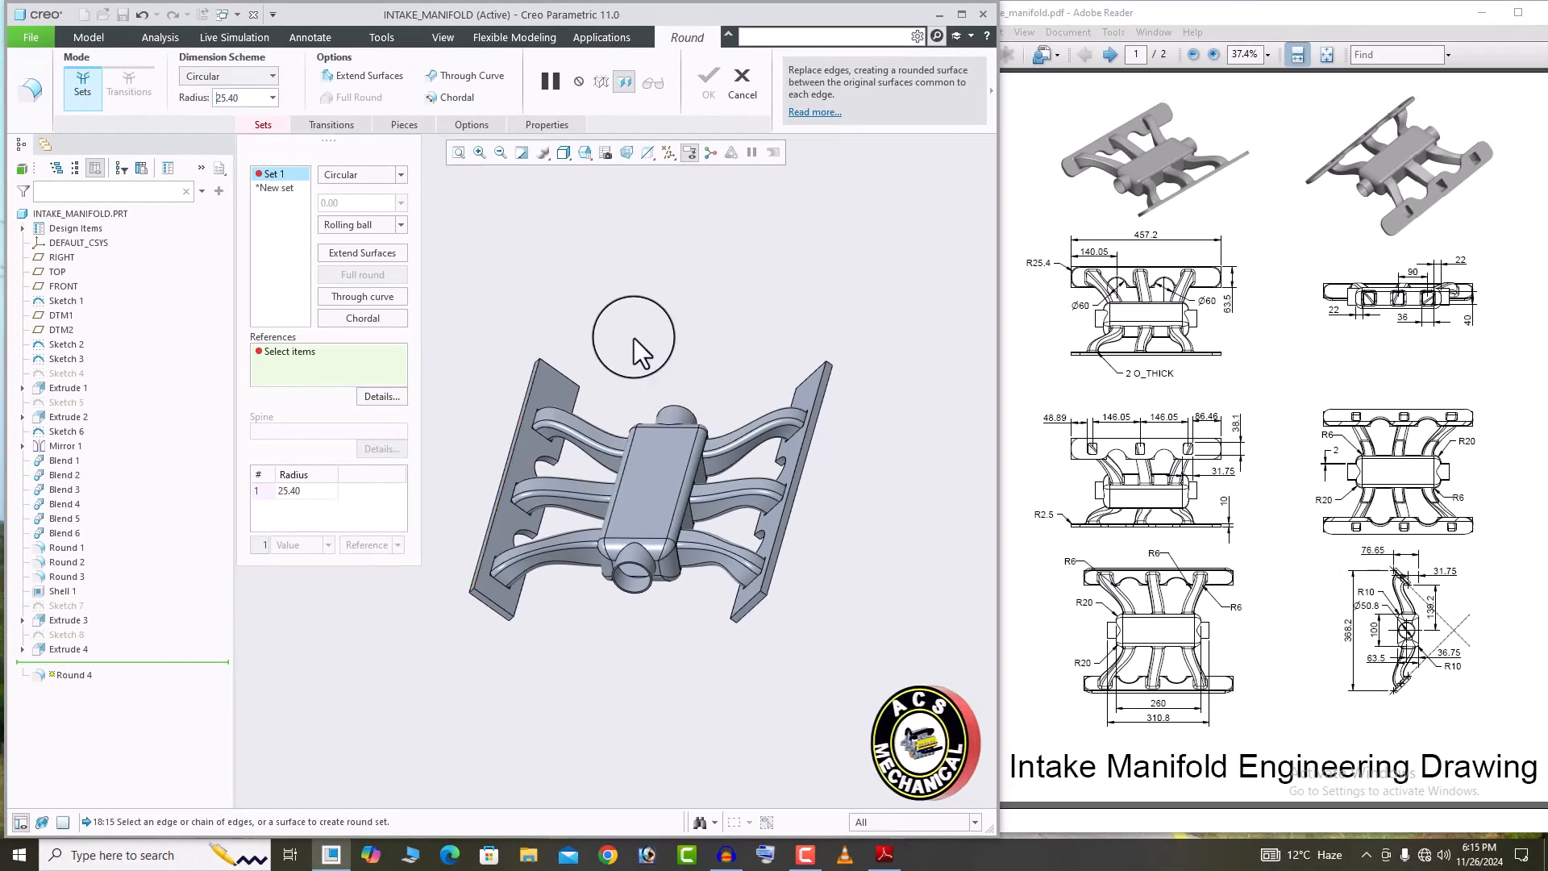
{"action": "middle_click_drag", "start_coordinate": [632, 338], "coordinate": [682, 337]}
{"action": "scroll", "coordinate": [554, 607], "scroll_direction": "down", "scroll_amount": 3}
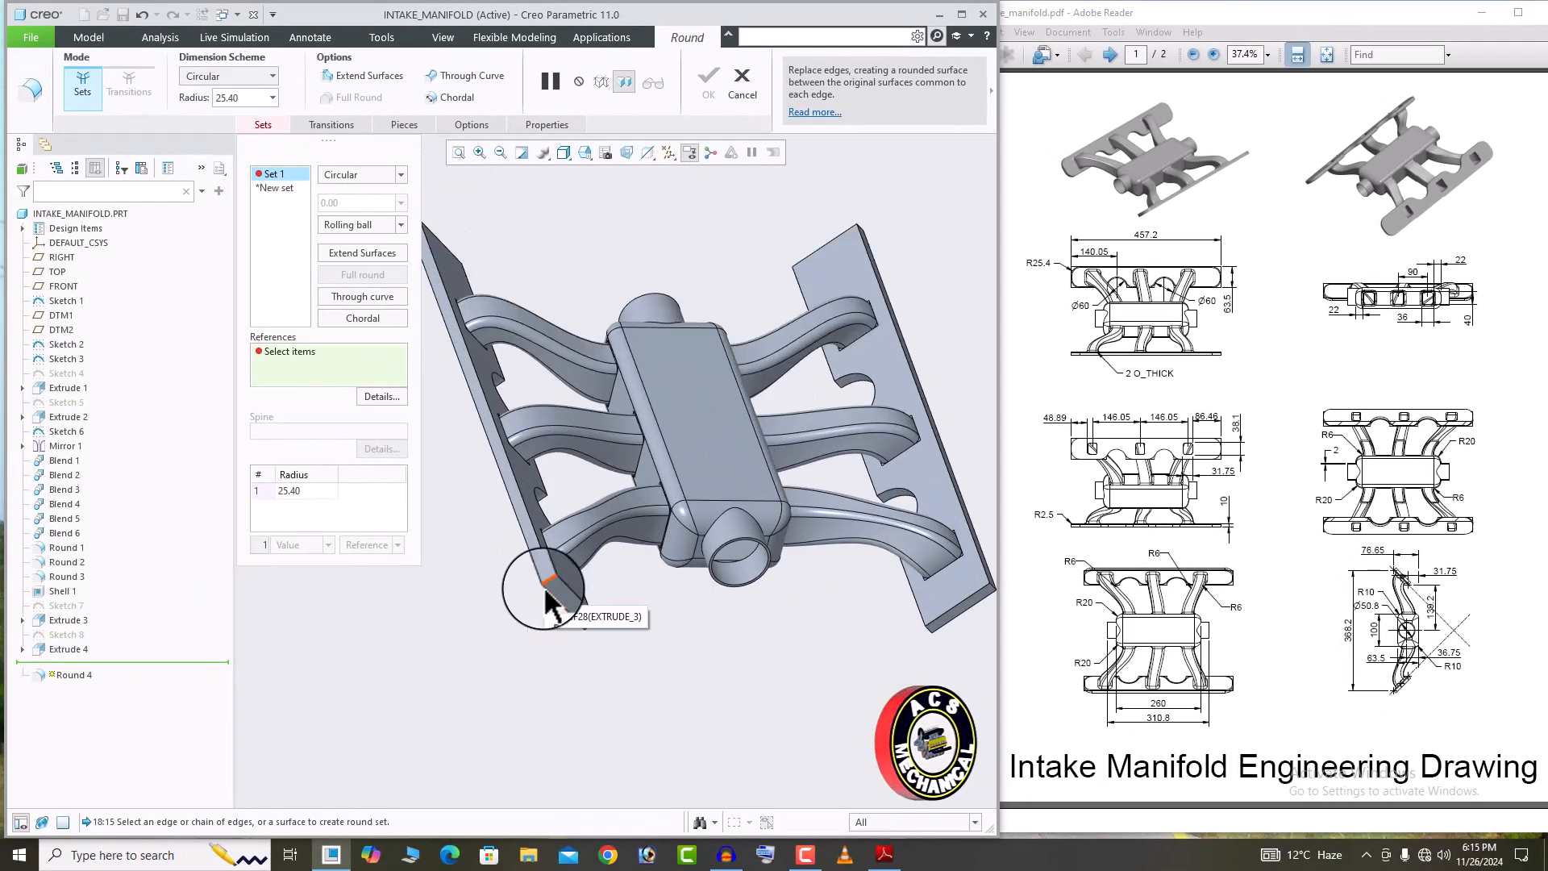
{"action": "scroll", "coordinate": [548, 583], "scroll_direction": "down", "scroll_amount": 4}
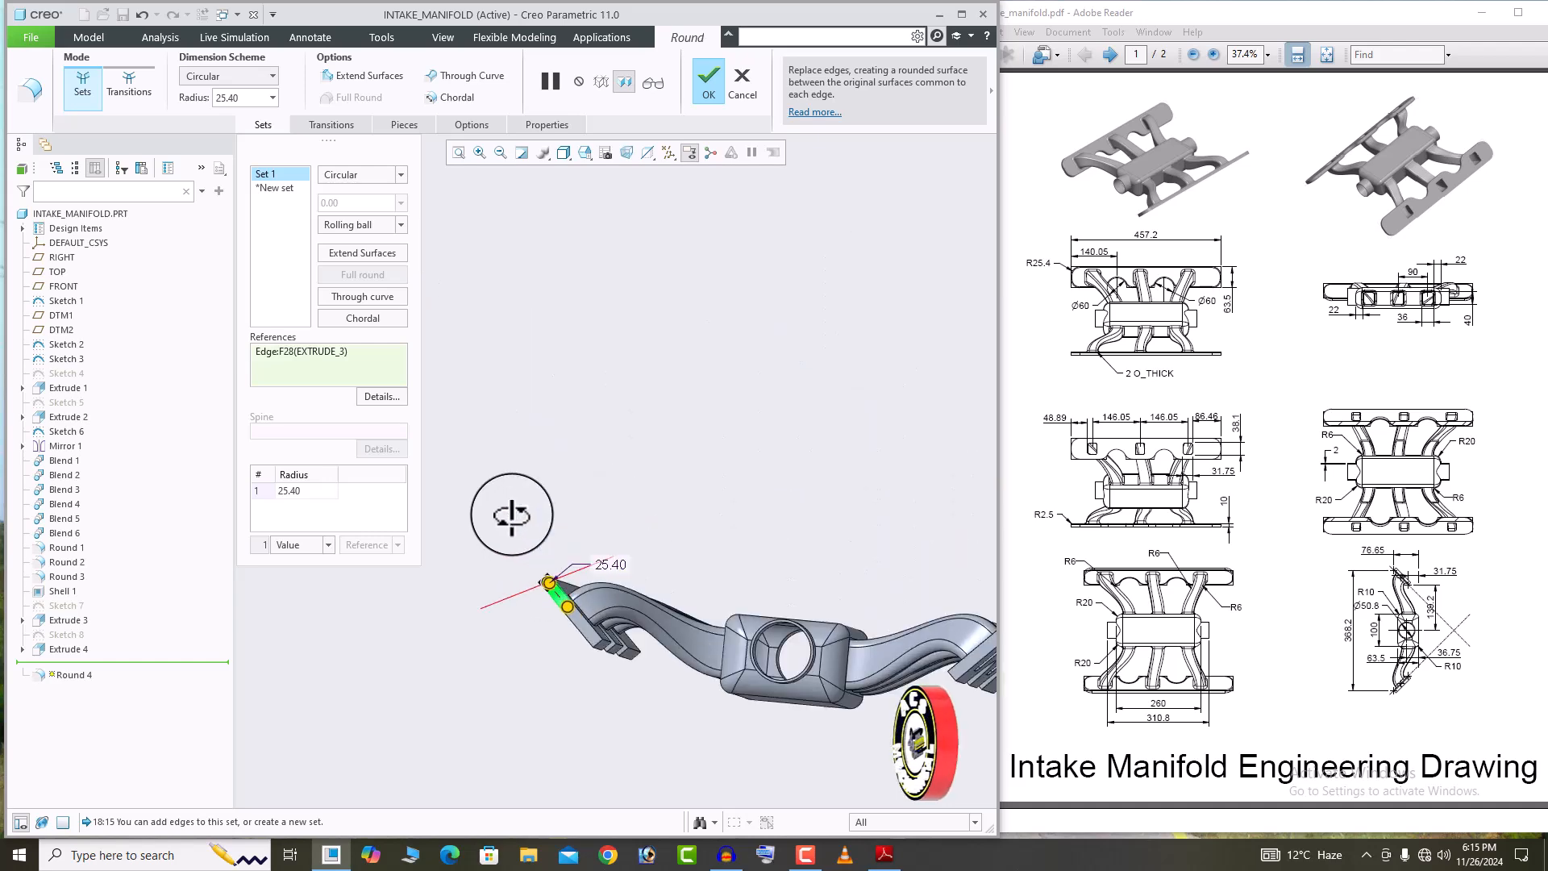
{"action": "left_click", "coordinate": [590, 638]}
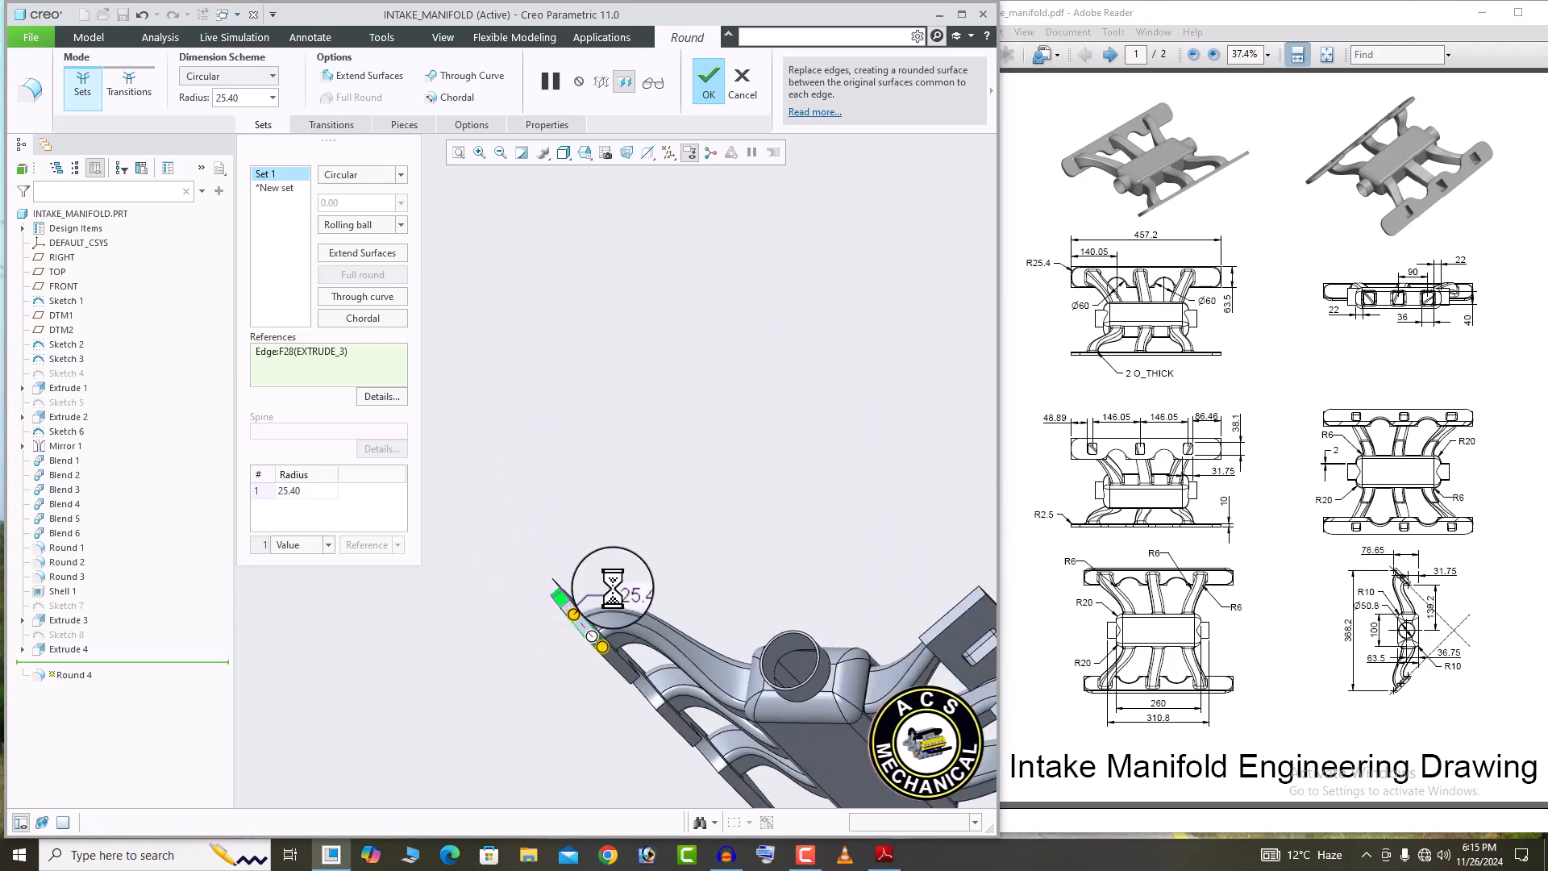
Add the two corner edges at the first flange's opposite end to the 25.4 mm round.
{"action": "scroll", "coordinate": [599, 561], "scroll_direction": "up", "scroll_amount": 3}
{"action": "middle_click_drag", "start_coordinate": [657, 578], "coordinate": [604, 636]}
{"action": "scroll", "coordinate": [567, 643], "scroll_direction": "down", "scroll_amount": 2}
{"action": "scroll", "coordinate": [568, 645], "scroll_direction": "down", "scroll_amount": 4}
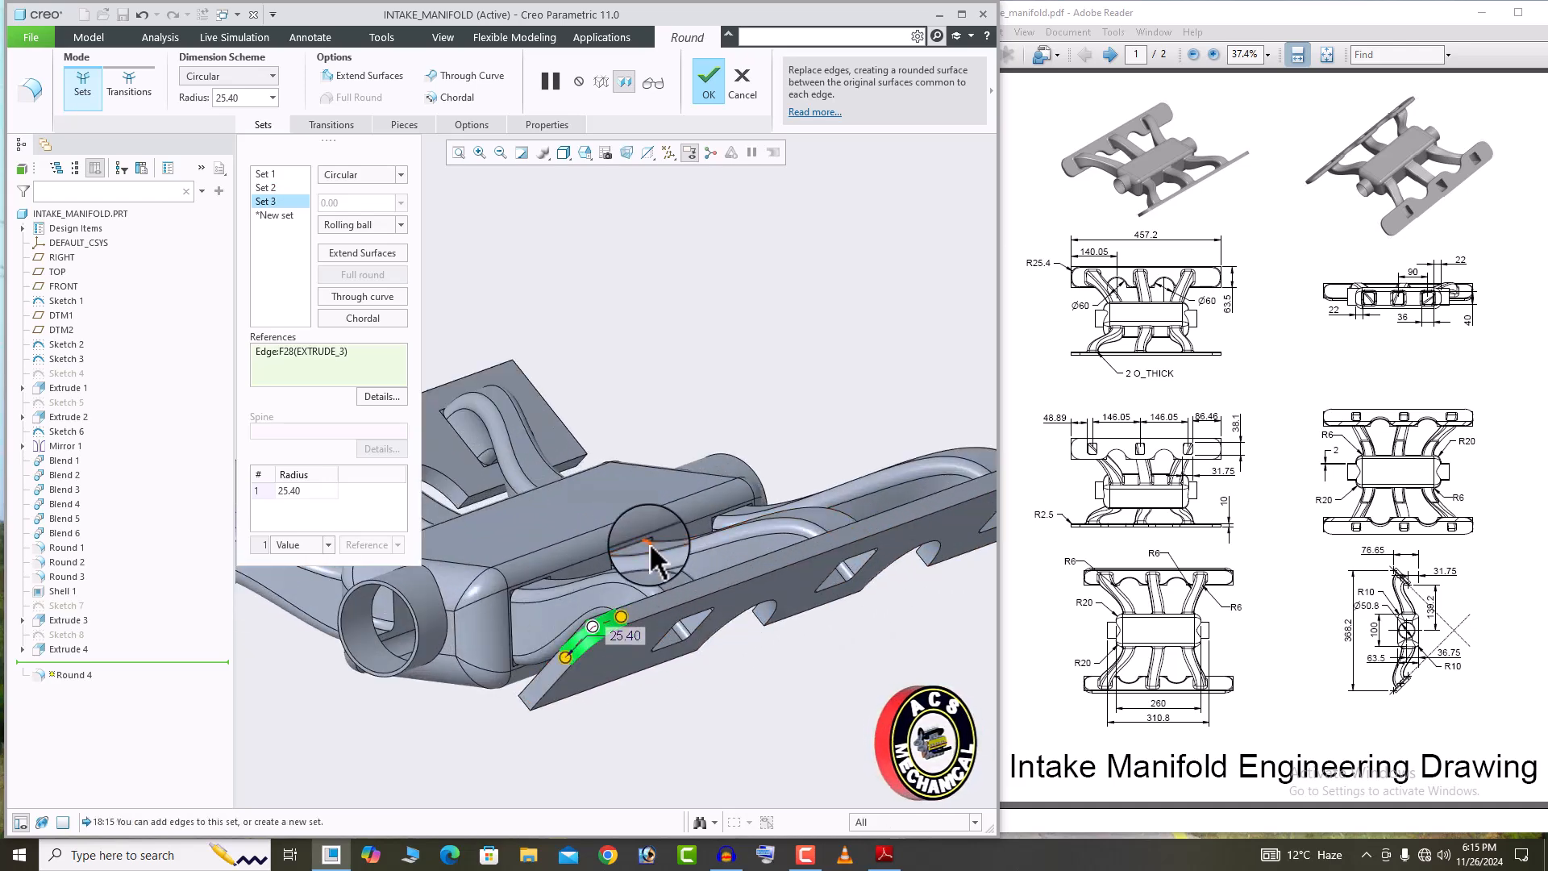
{"action": "scroll", "coordinate": [677, 548], "scroll_direction": "up", "scroll_amount": 5}
{"action": "middle_click_drag", "start_coordinate": [688, 545], "coordinate": [778, 497]}
{"action": "scroll", "coordinate": [779, 510], "scroll_direction": "down", "scroll_amount": 3}
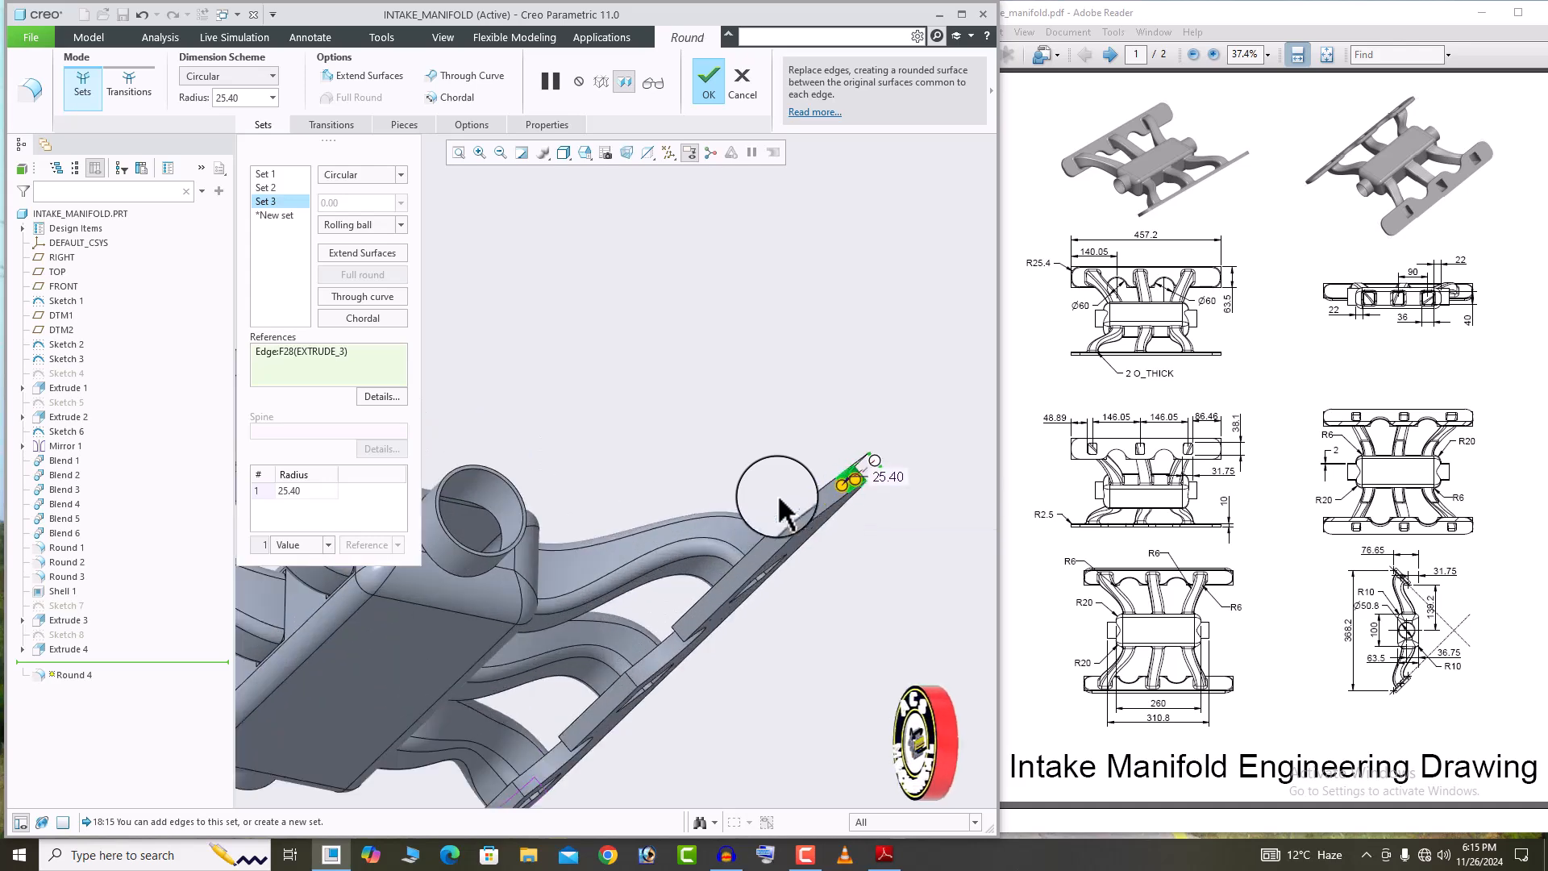
{"action": "left_click", "coordinate": [798, 524]}
{"action": "scroll", "coordinate": [845, 495], "scroll_direction": "up", "scroll_amount": 5}
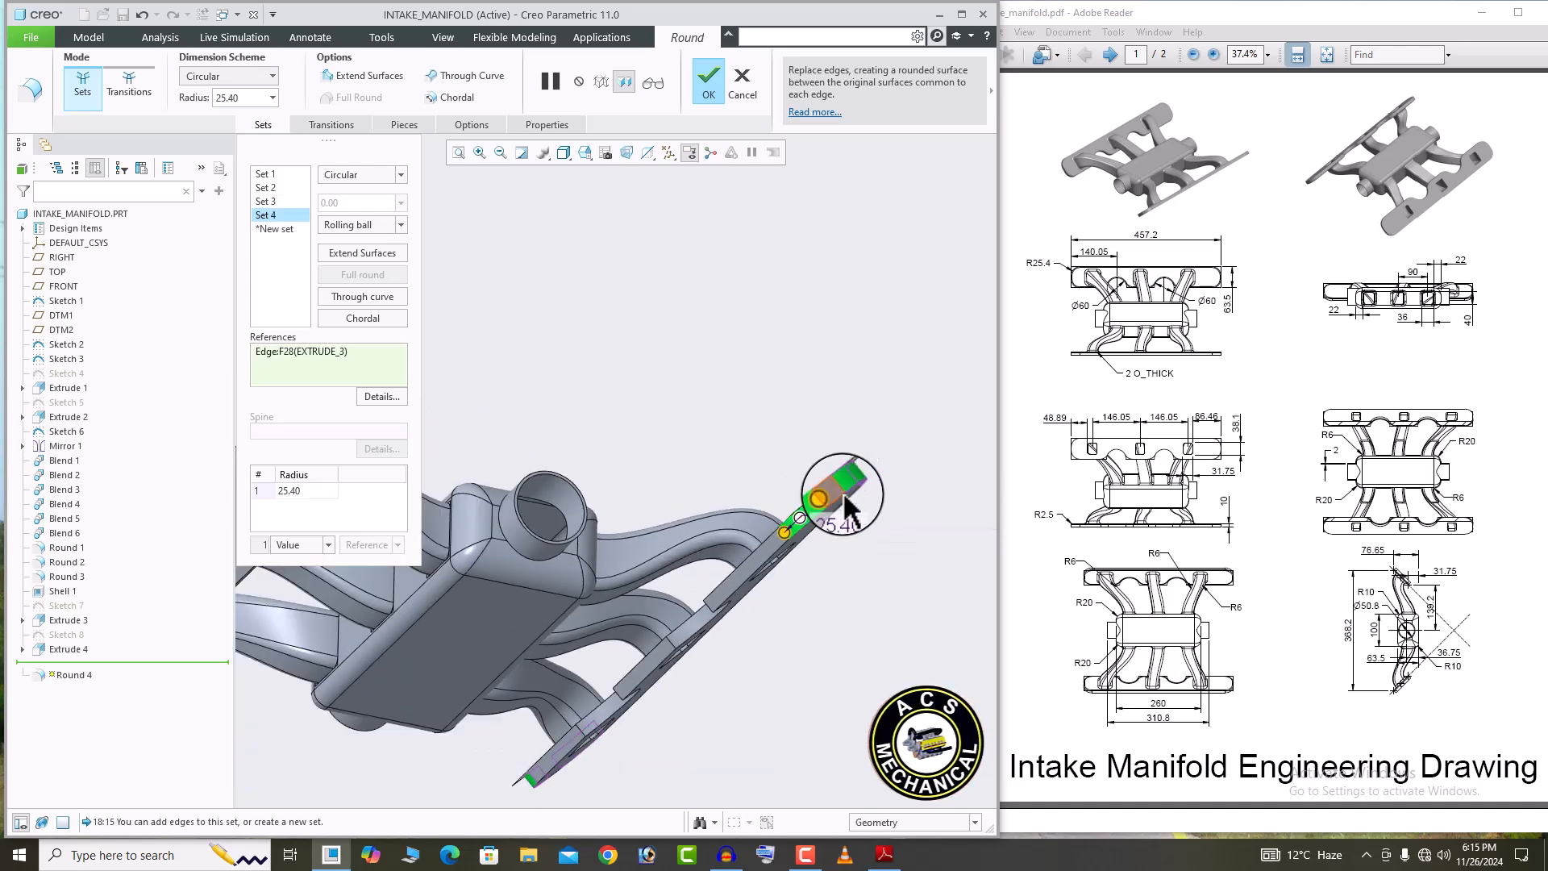
Add the second flange's four corner edges to the 25.4 mm round and complete the feature.
{"action": "middle_click_drag", "start_coordinate": [771, 452], "coordinate": [602, 501]}
{"action": "scroll", "coordinate": [618, 551], "scroll_direction": "down", "scroll_amount": 5}
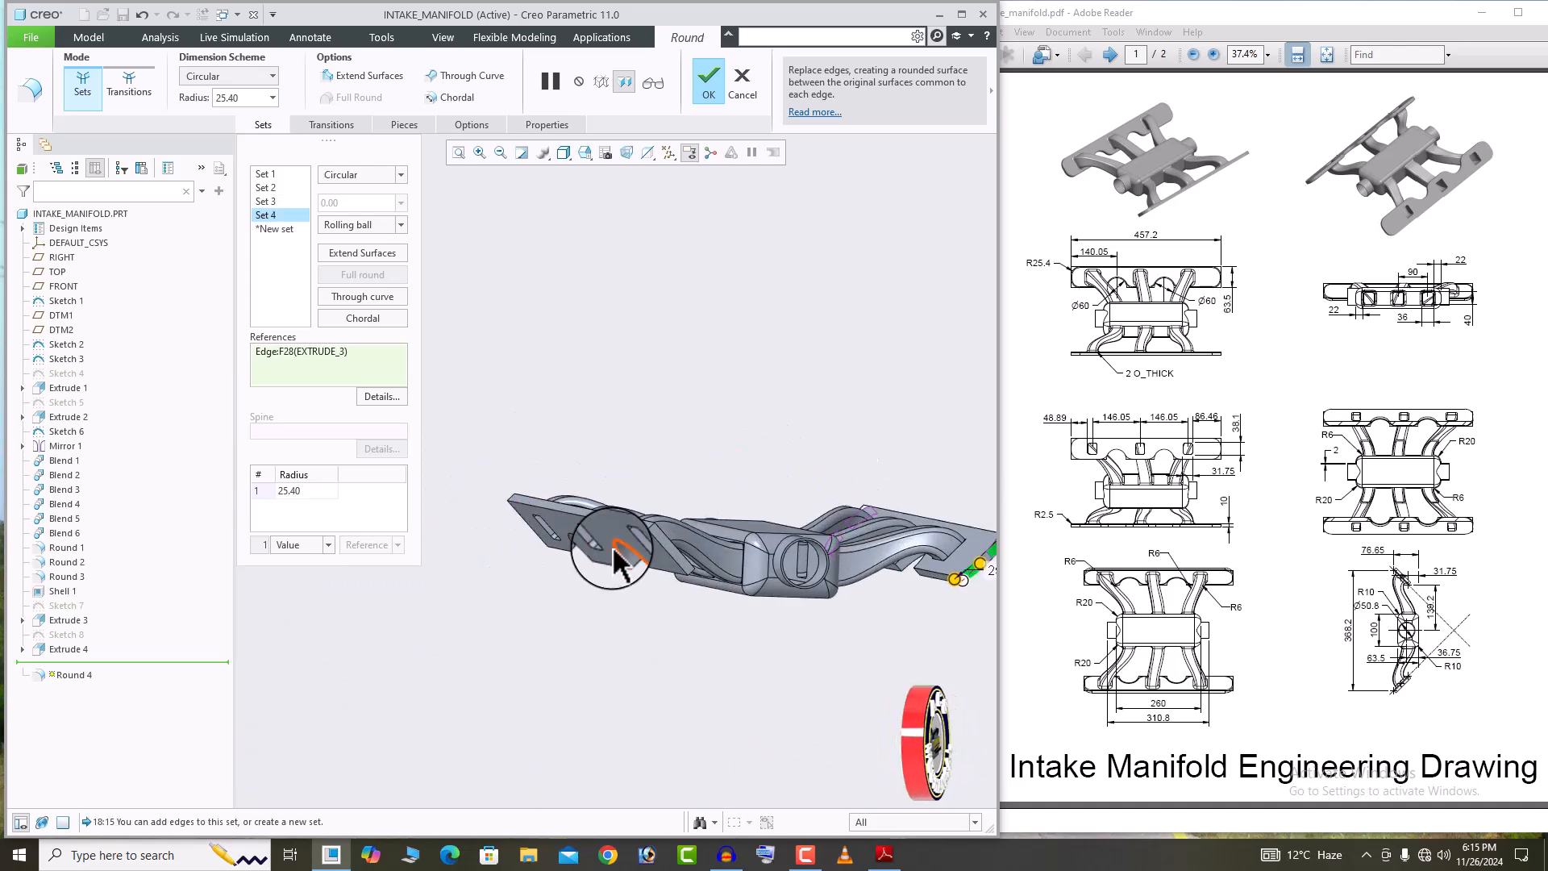
{"action": "left_click", "coordinate": [676, 525]}
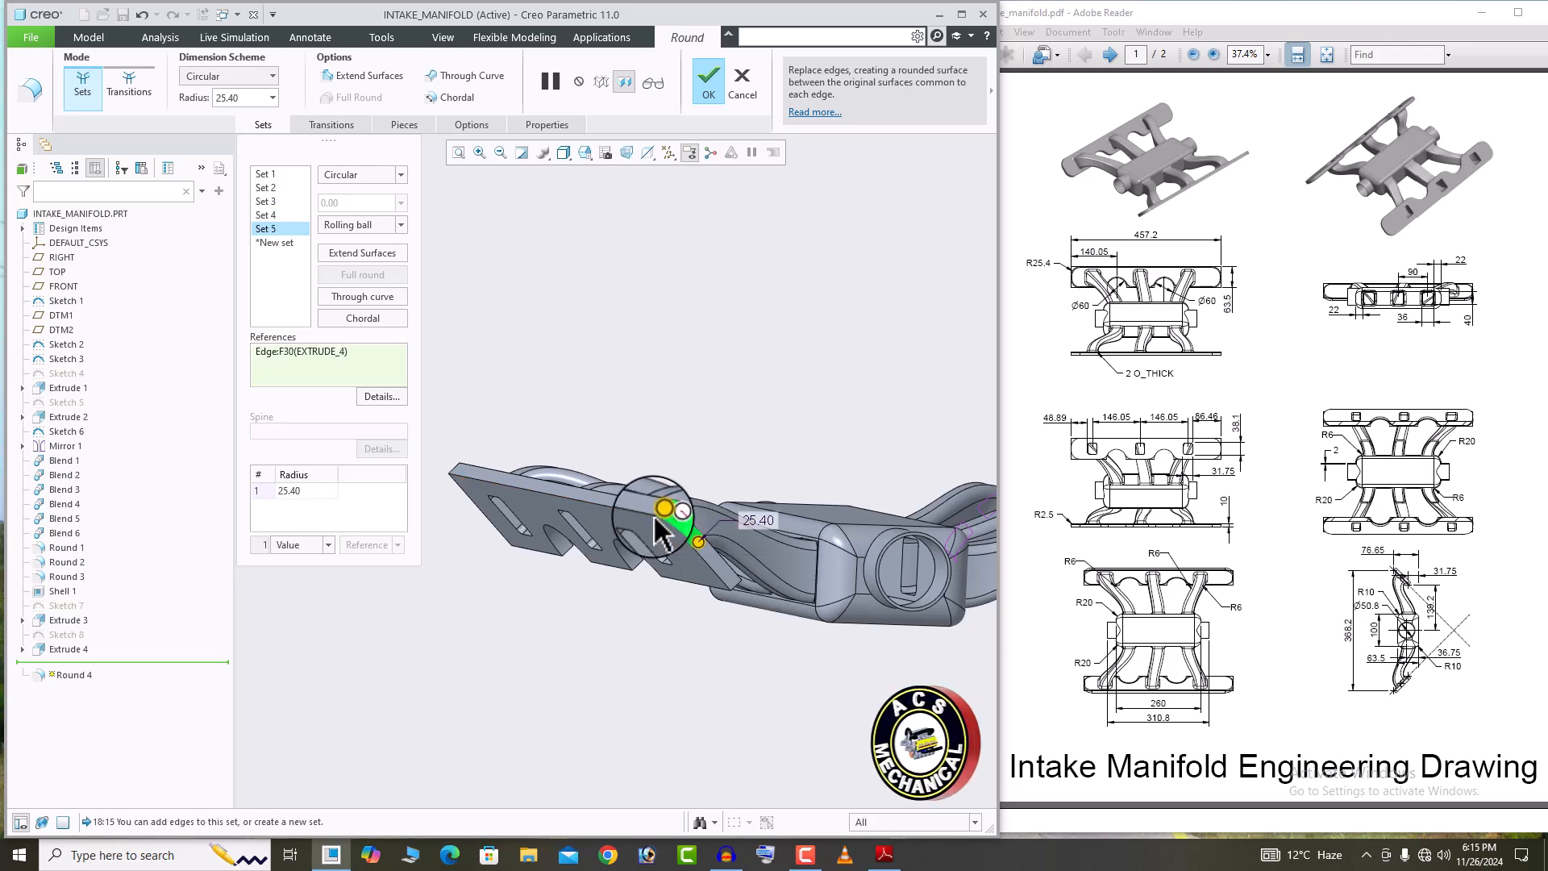
{"action": "middle_click_drag", "start_coordinate": [676, 525], "coordinate": [403, 613]}
{"action": "left_click", "coordinate": [595, 445]}
{"action": "left_click", "coordinate": [410, 598]}
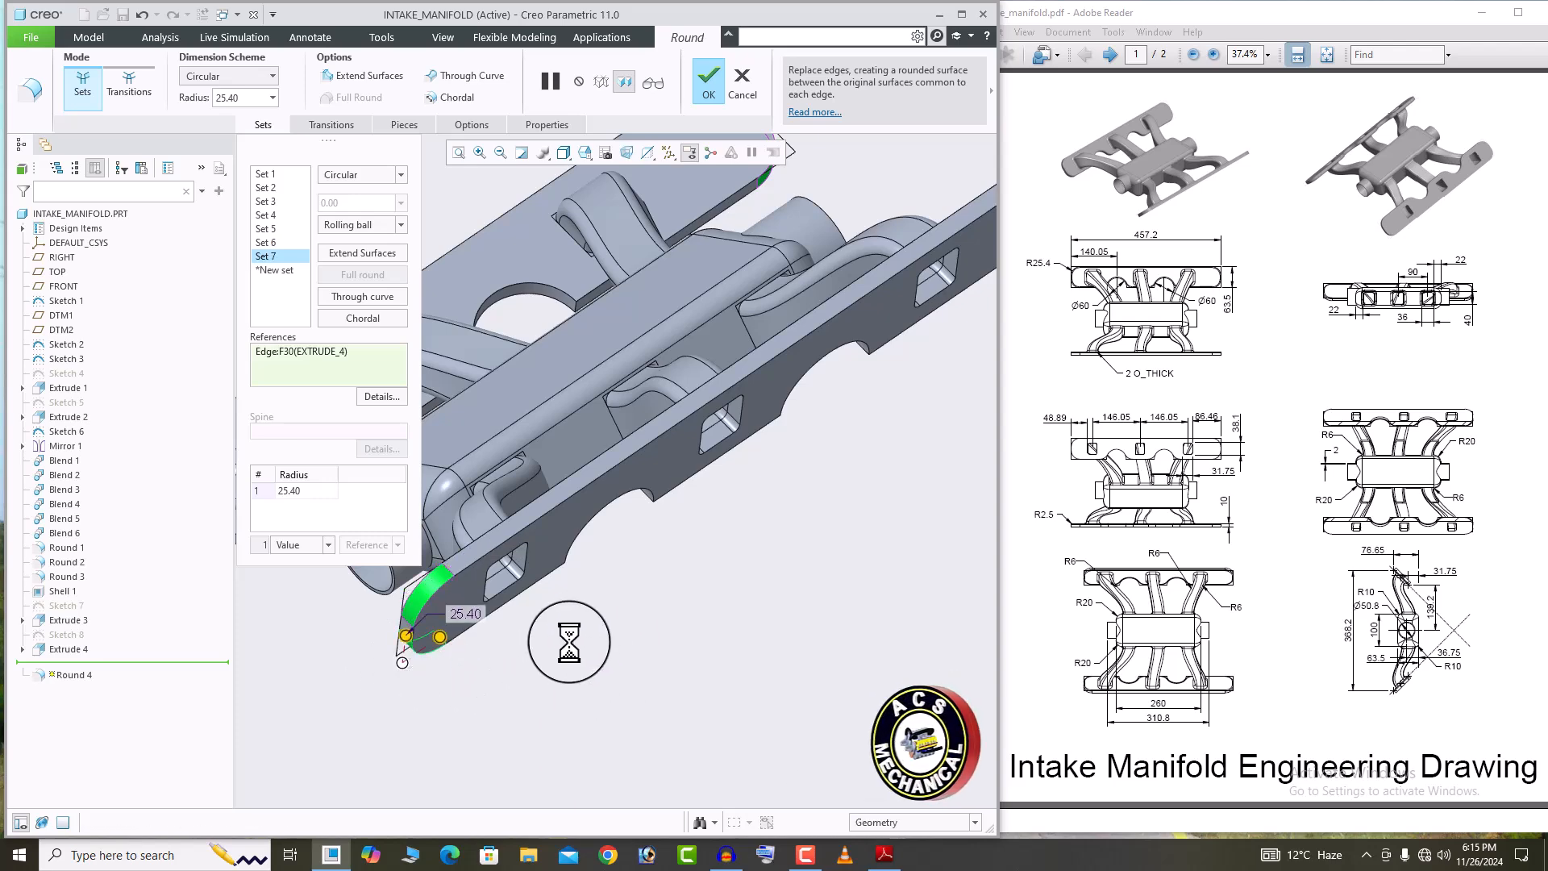
{"action": "middle_click_drag", "start_coordinate": [657, 633], "coordinate": [731, 601]}
{"action": "left_click", "coordinate": [709, 95]}
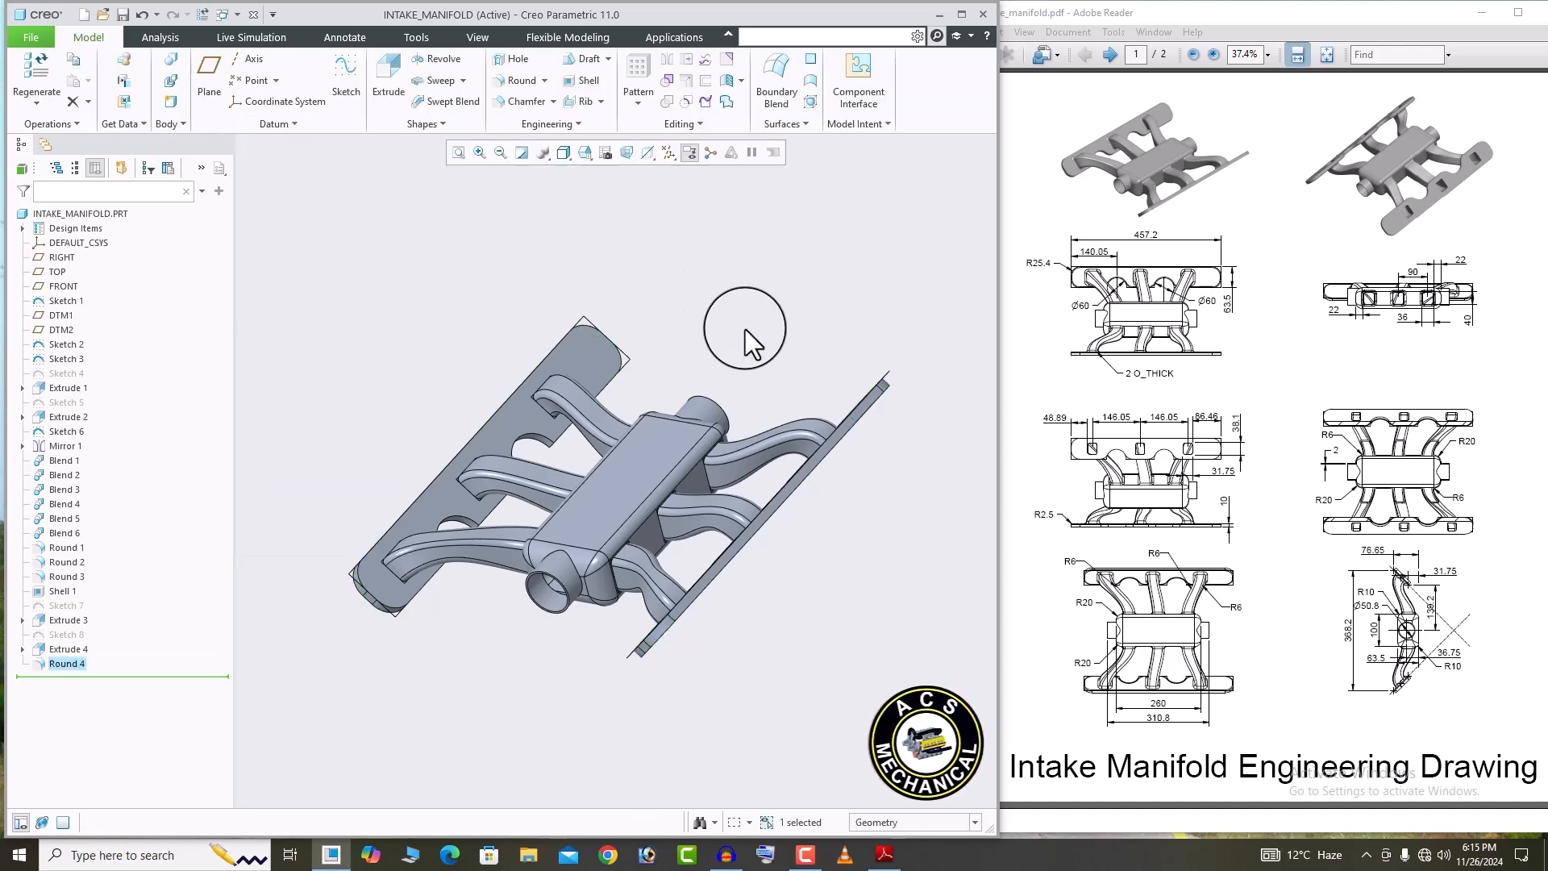
Start a 6 mm round on the edges where the first flange meets its three runners.
{"action": "left_click", "coordinate": [519, 79]}
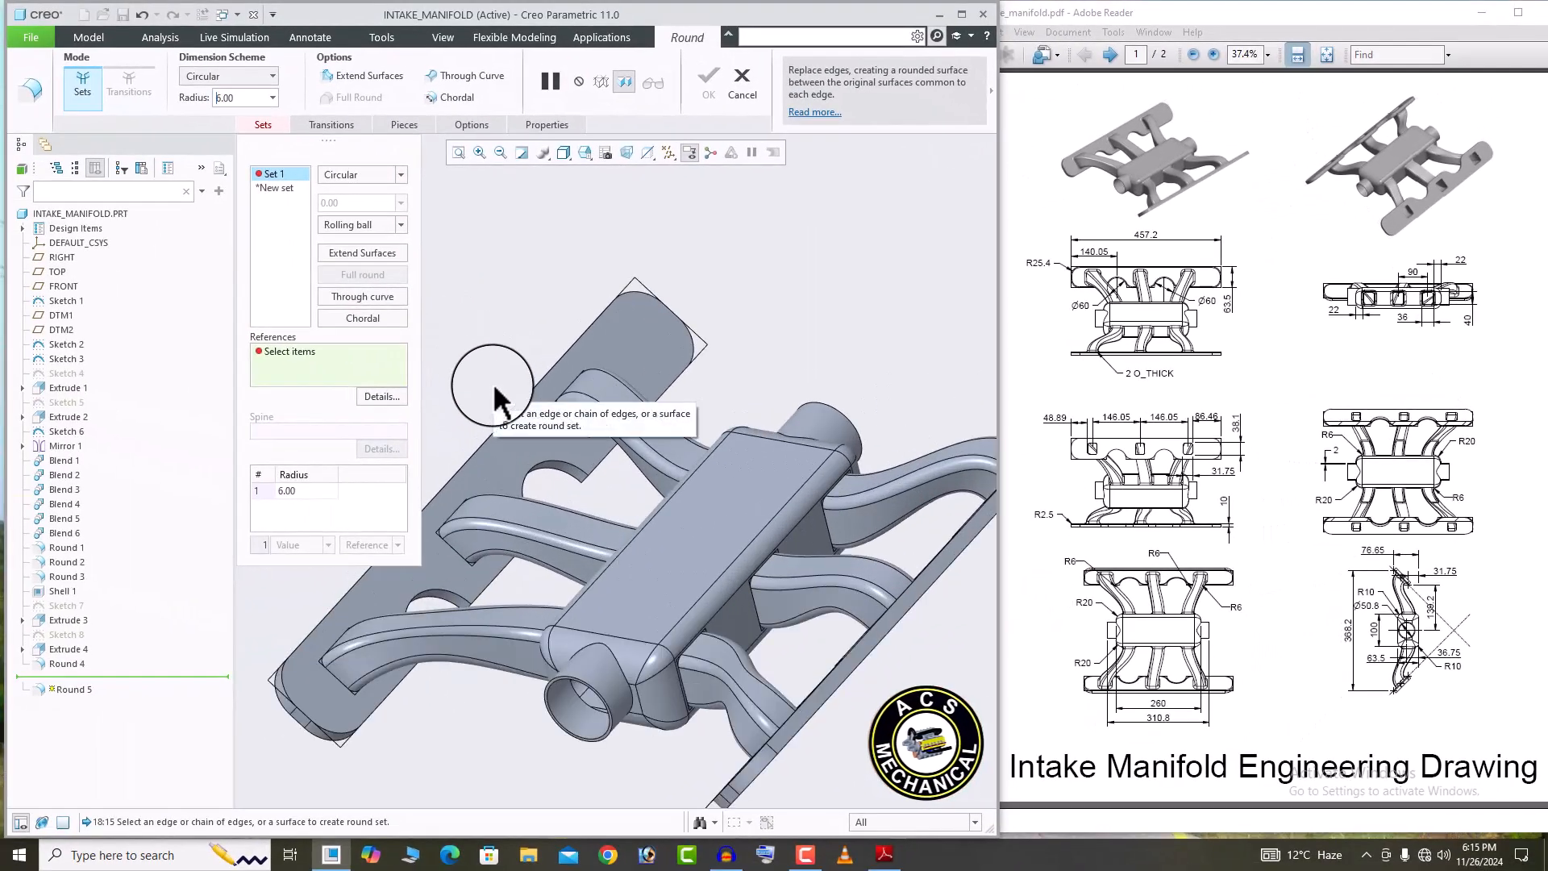
{"action": "scroll", "coordinate": [497, 395], "scroll_direction": "up", "scroll_amount": 3}
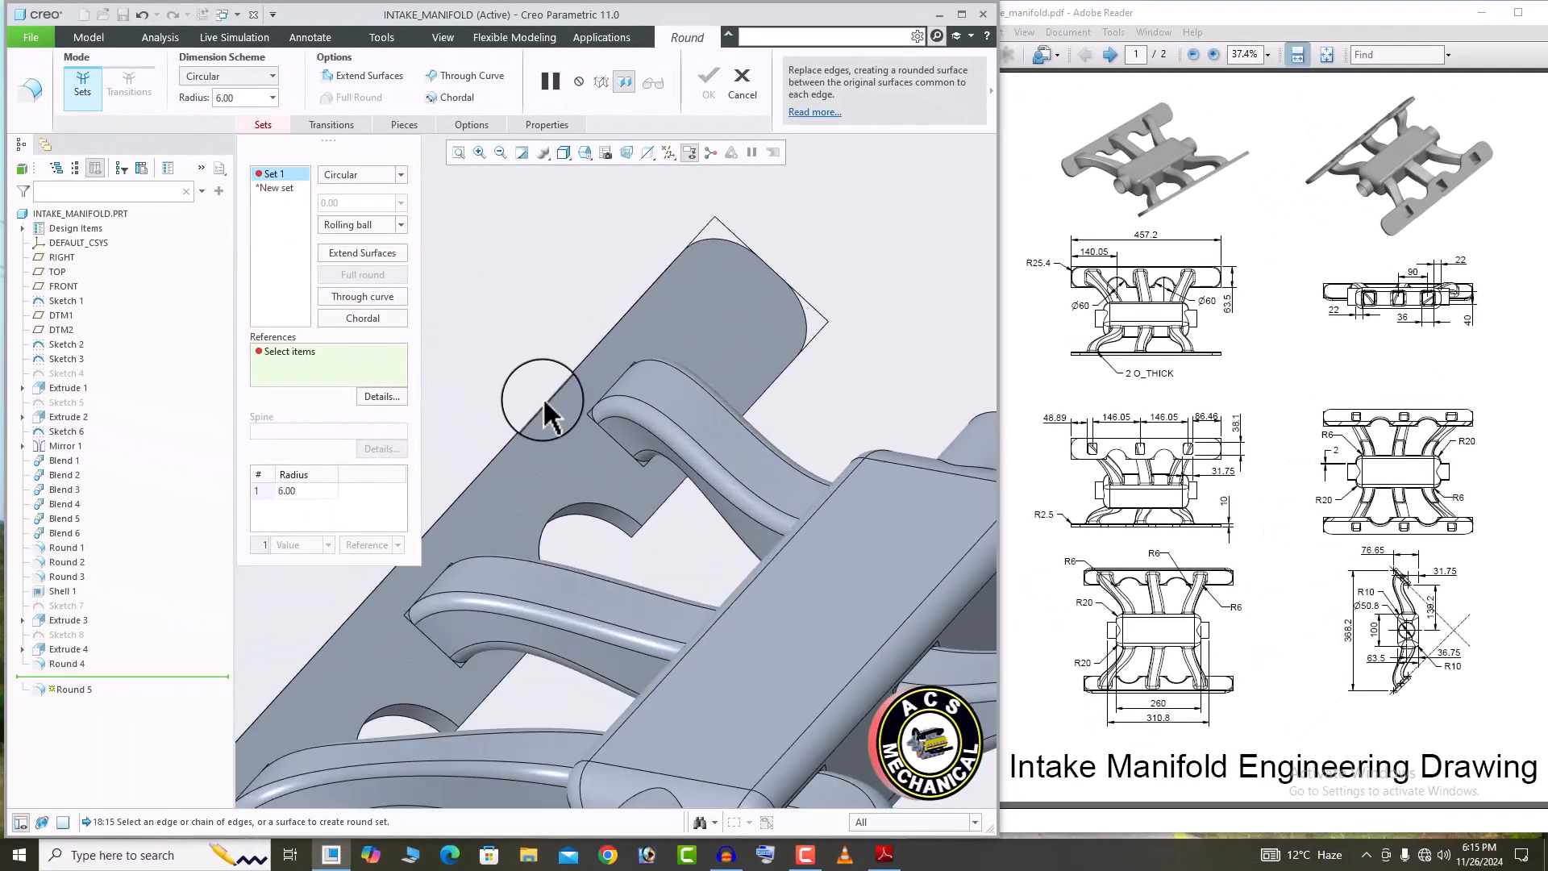
{"action": "left_click", "coordinate": [604, 395]}
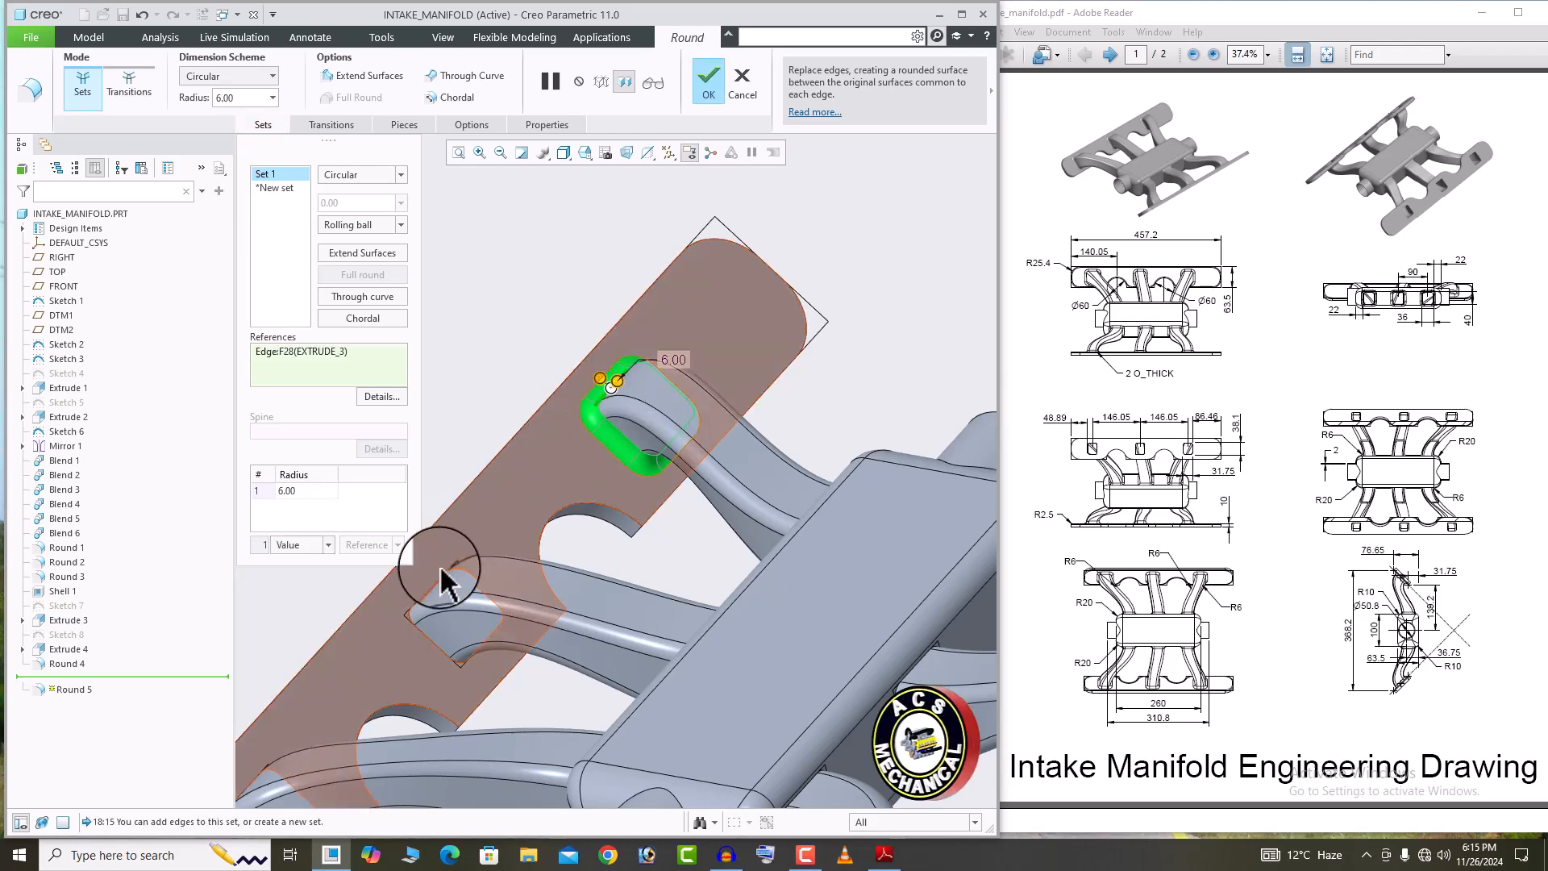
{"action": "scroll", "coordinate": [605, 442], "scroll_direction": "down", "scroll_amount": 4}
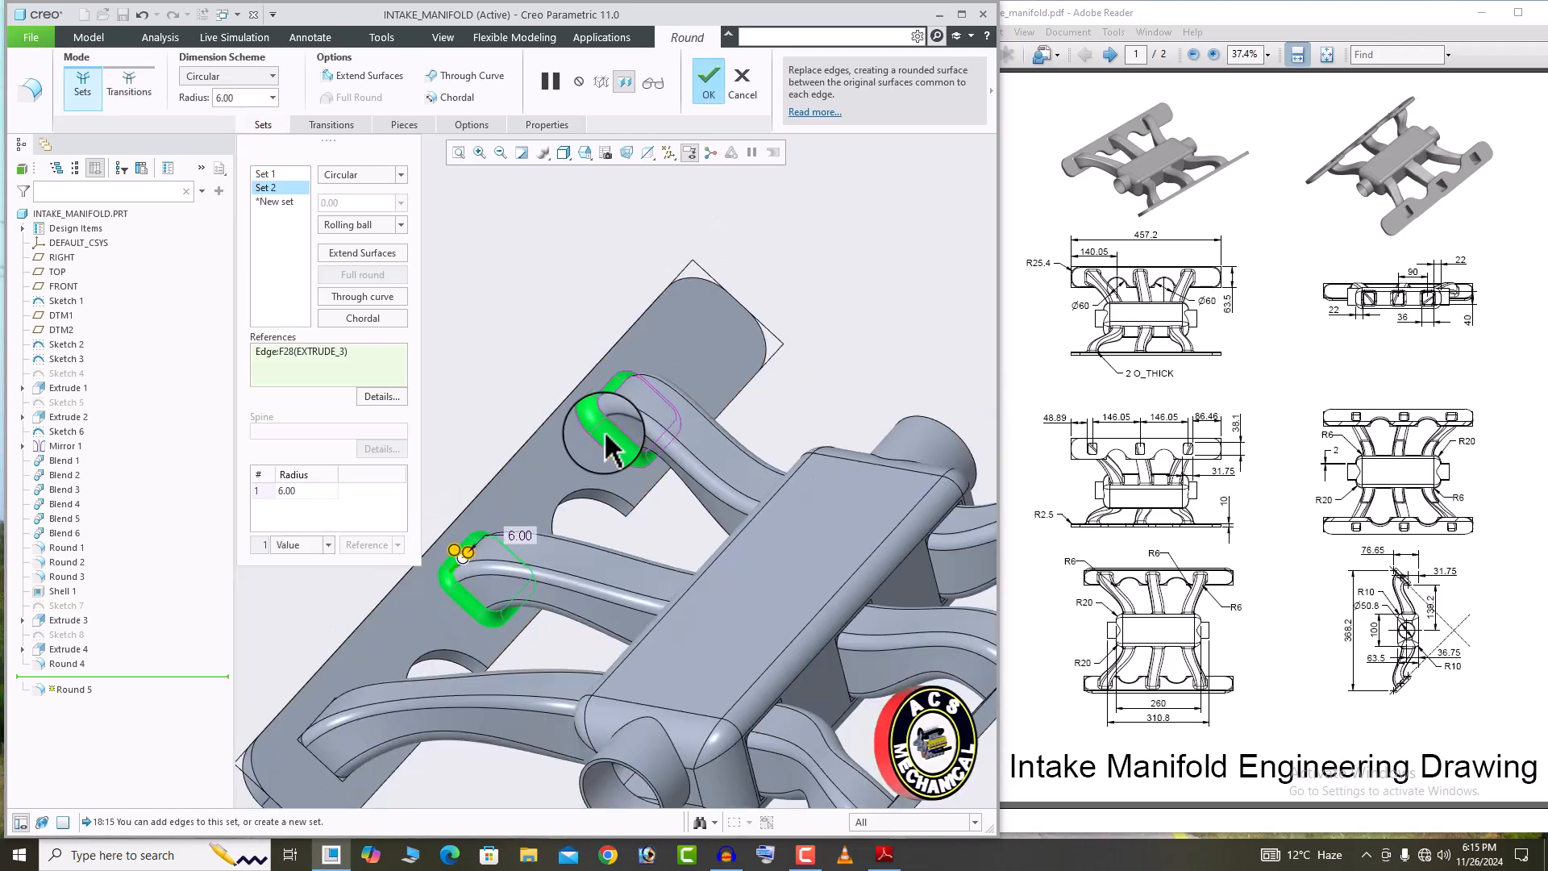
{"action": "middle_click_drag", "start_coordinate": [597, 446], "coordinate": [575, 493]}
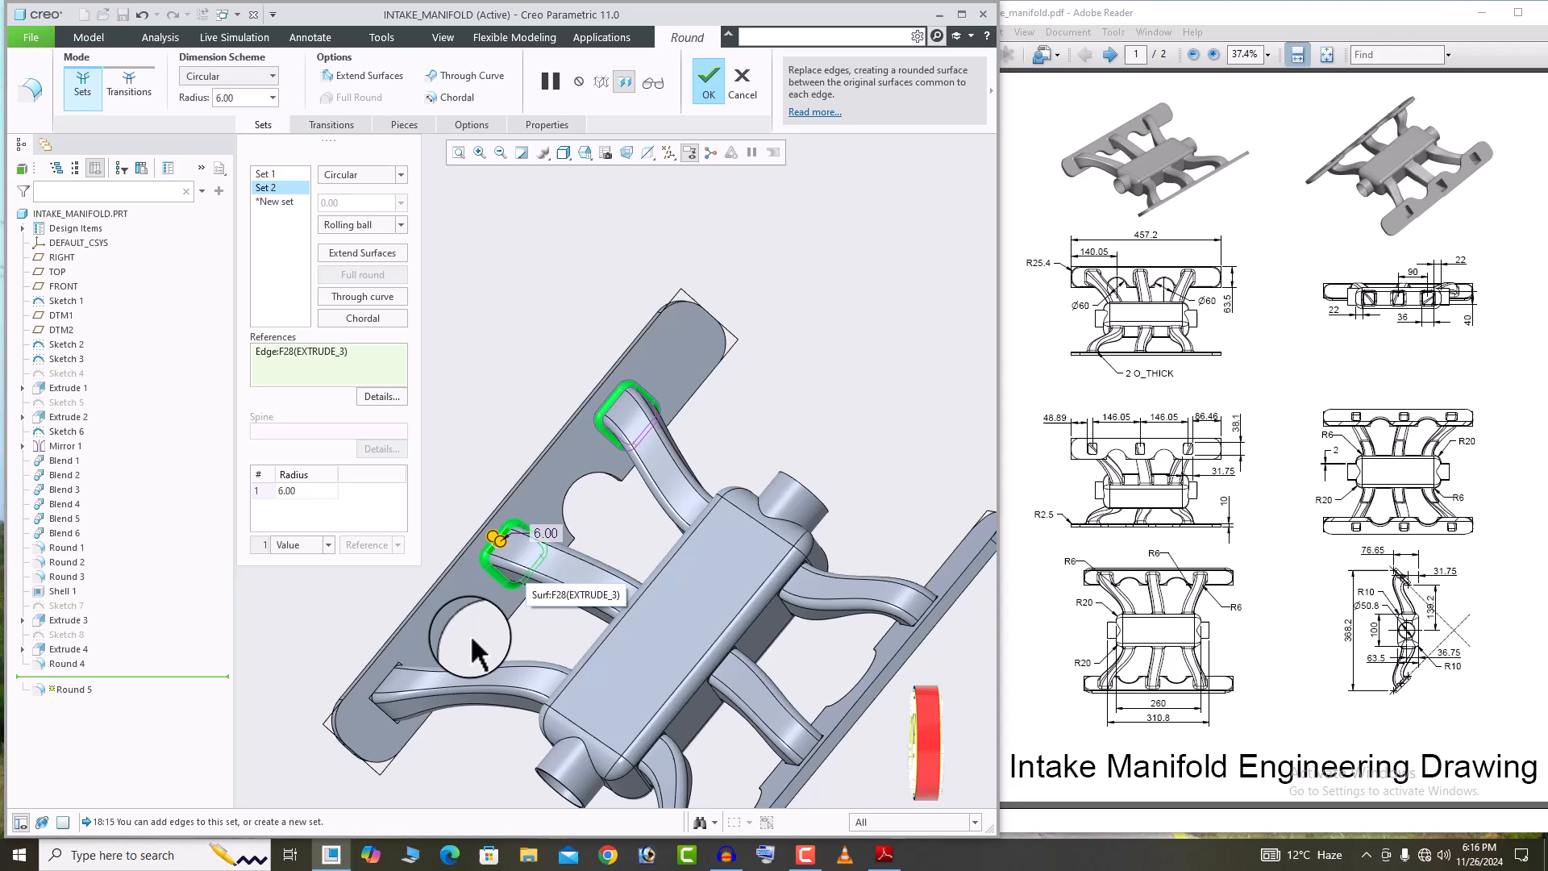
{"action": "left_click", "coordinate": [383, 677]}
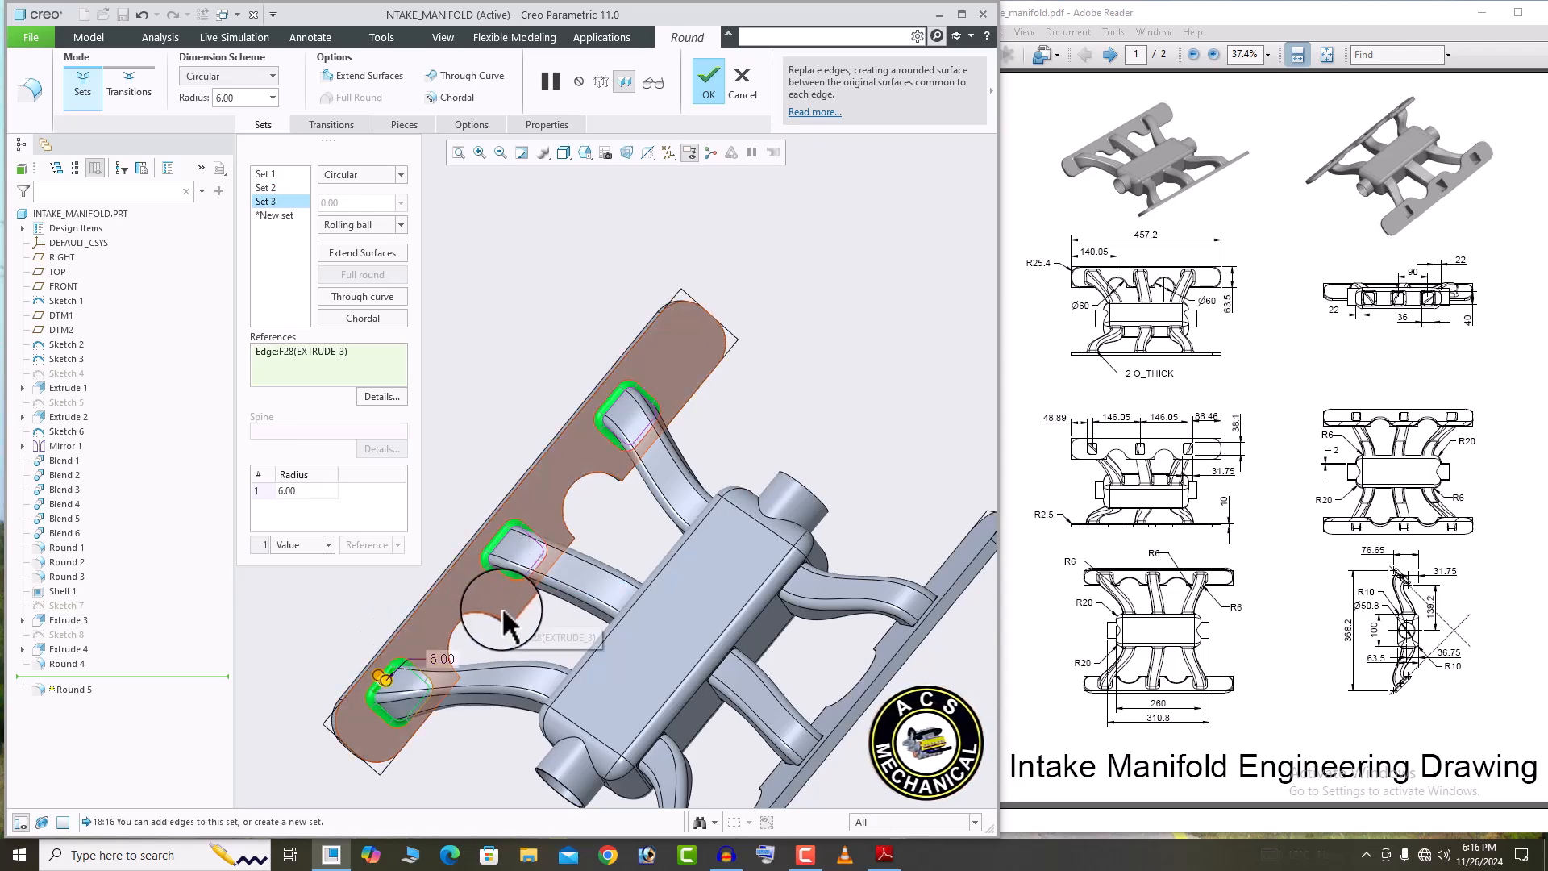
Add the edges where the same three runners meet the central body to the 6 mm round.
{"action": "middle_click_drag", "start_coordinate": [501, 622], "coordinate": [562, 643]}
{"action": "scroll", "coordinate": [570, 677], "scroll_direction": "up", "scroll_amount": 5}
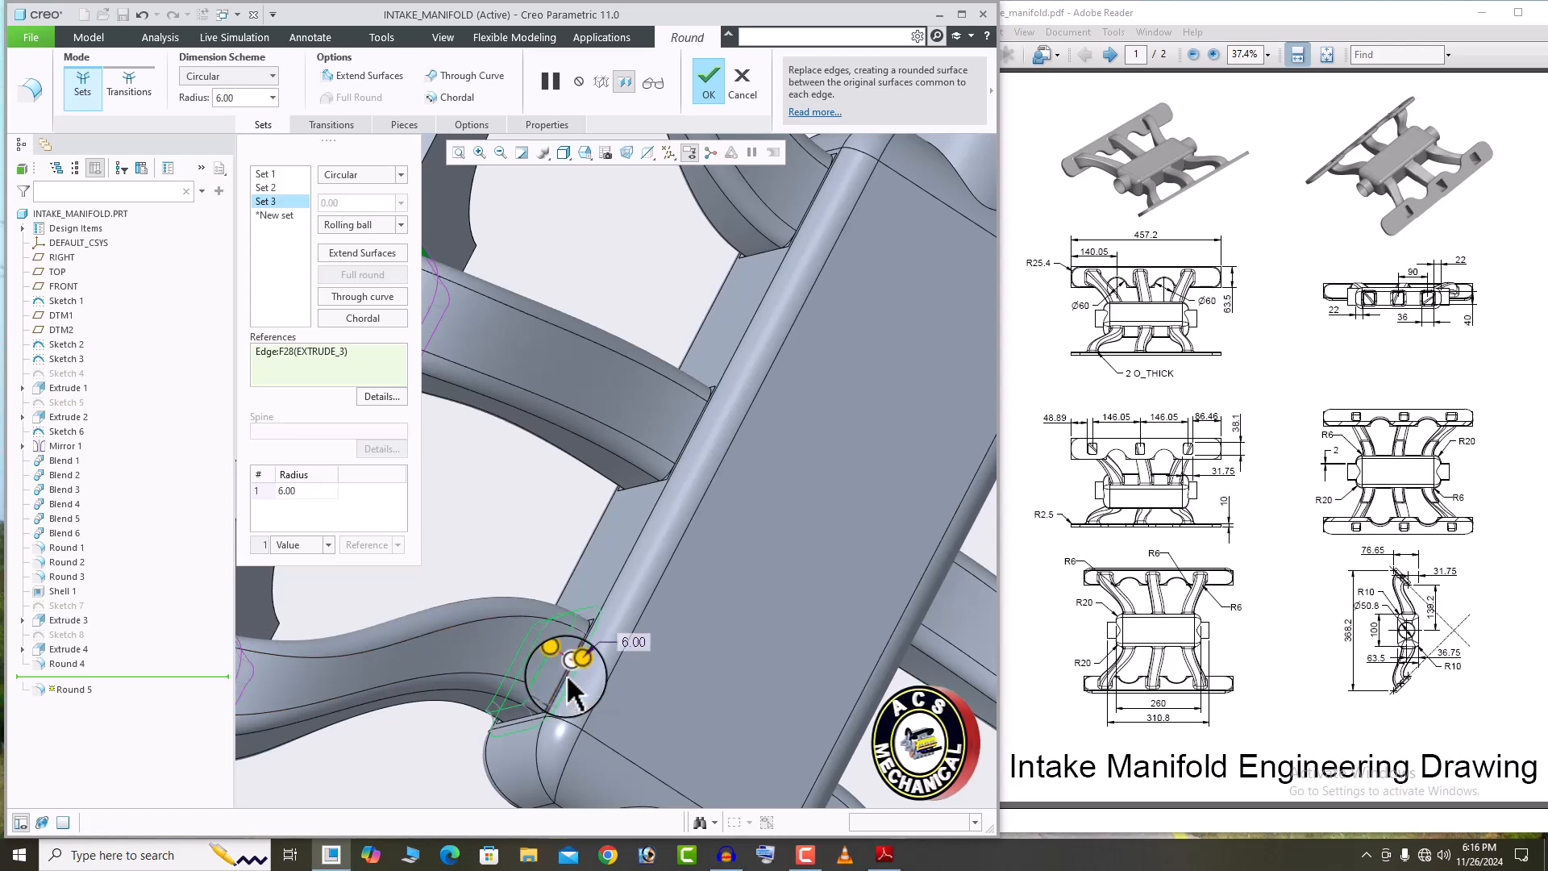
{"action": "left_click", "coordinate": [684, 467]}
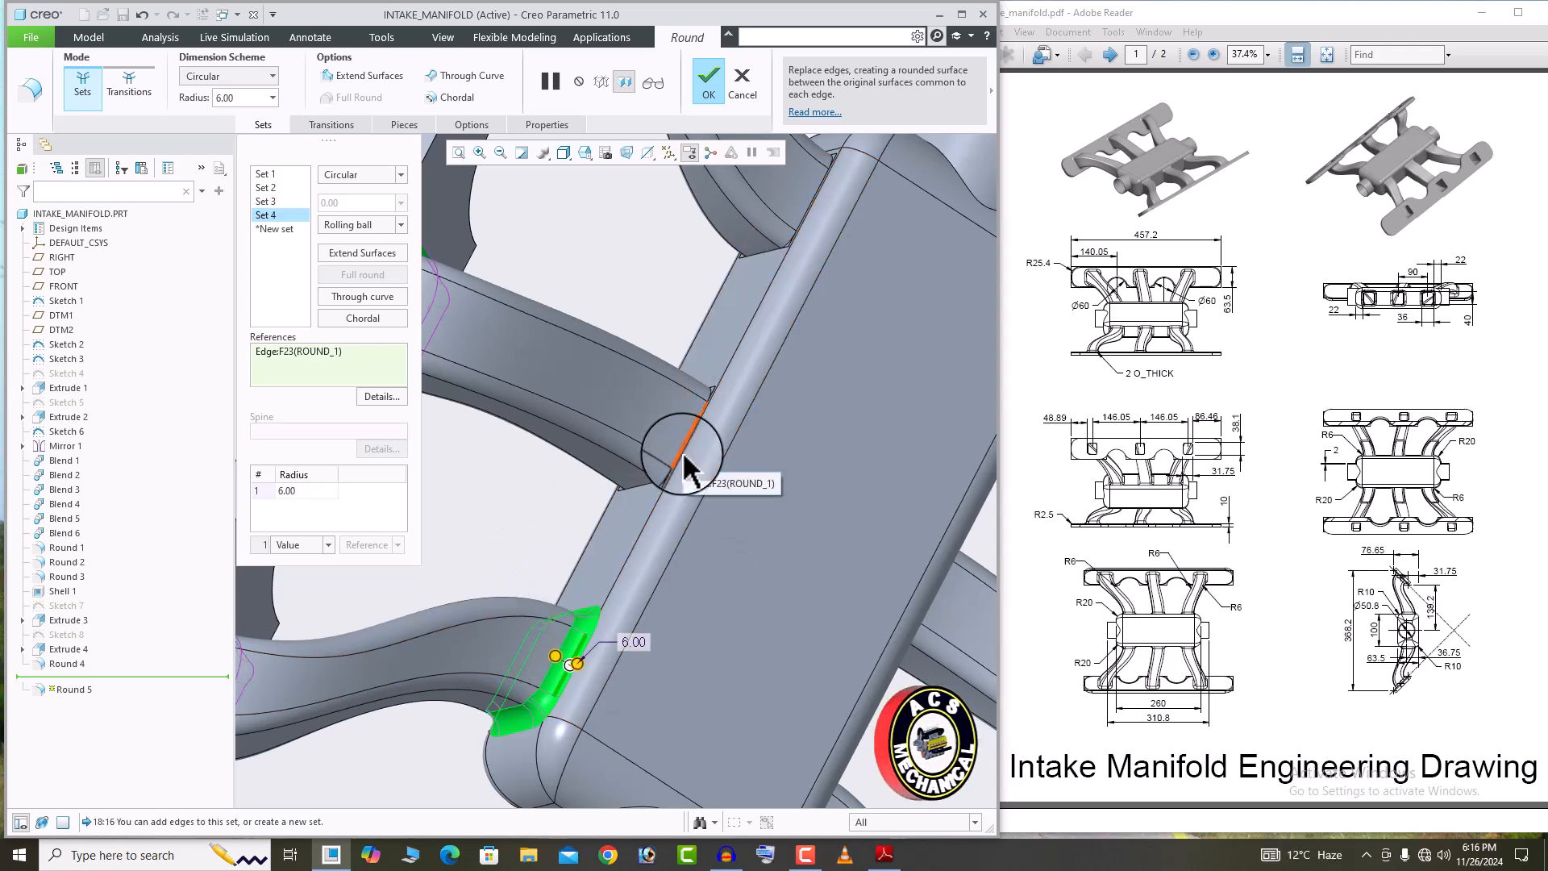
{"action": "left_click", "coordinate": [684, 456]}
{"action": "scroll", "coordinate": [641, 479], "scroll_direction": "up", "scroll_amount": 2}
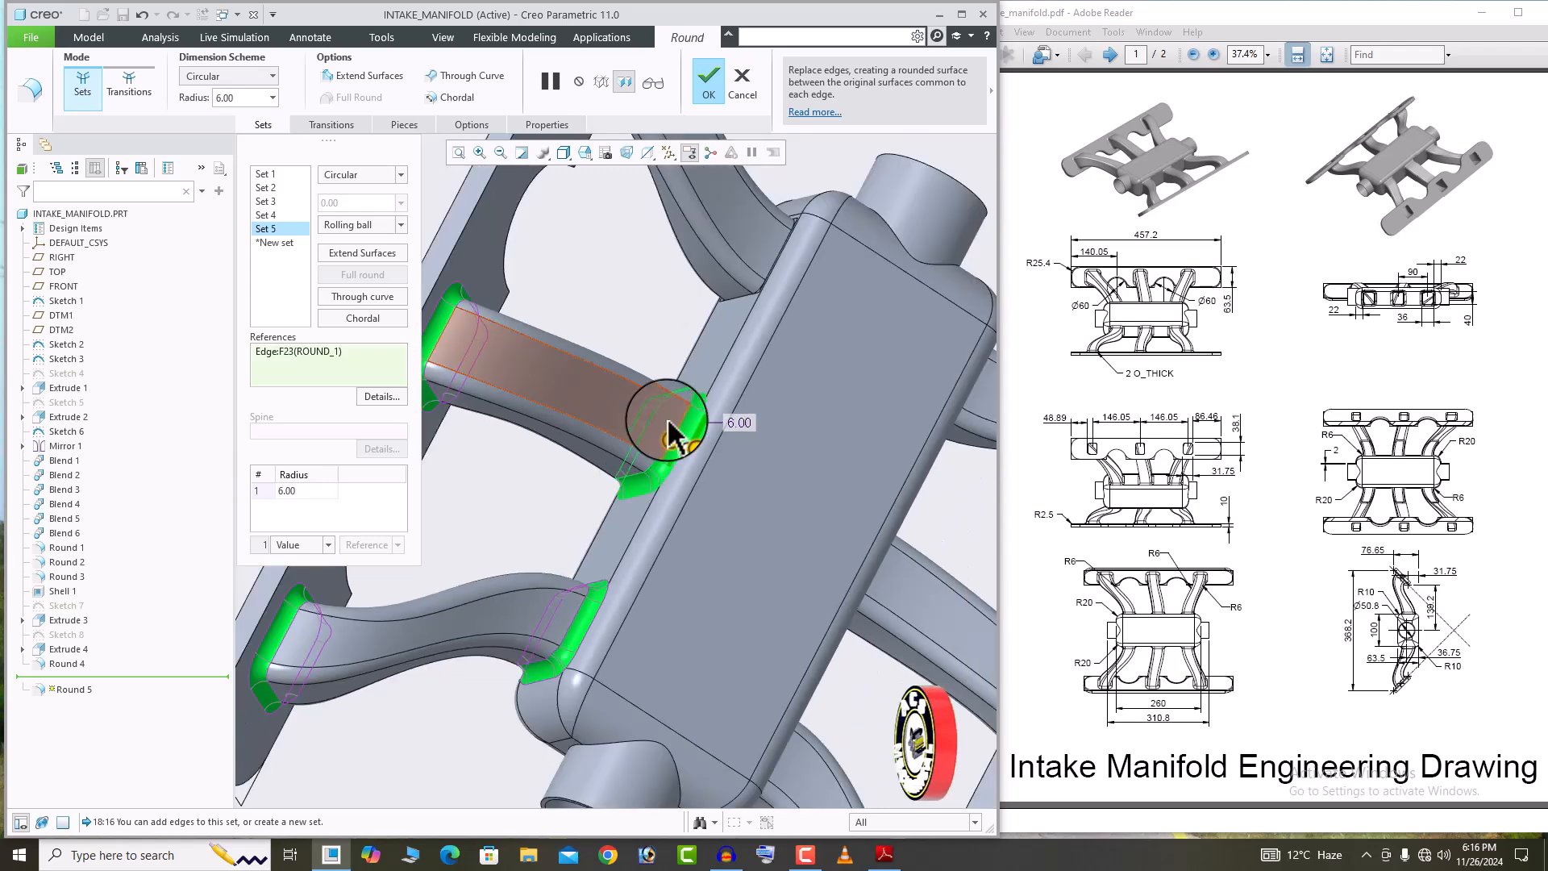
{"action": "scroll", "coordinate": [710, 339], "scroll_direction": "down", "scroll_amount": 3}
{"action": "scroll", "coordinate": [738, 310], "scroll_direction": "up", "scroll_amount": 3}
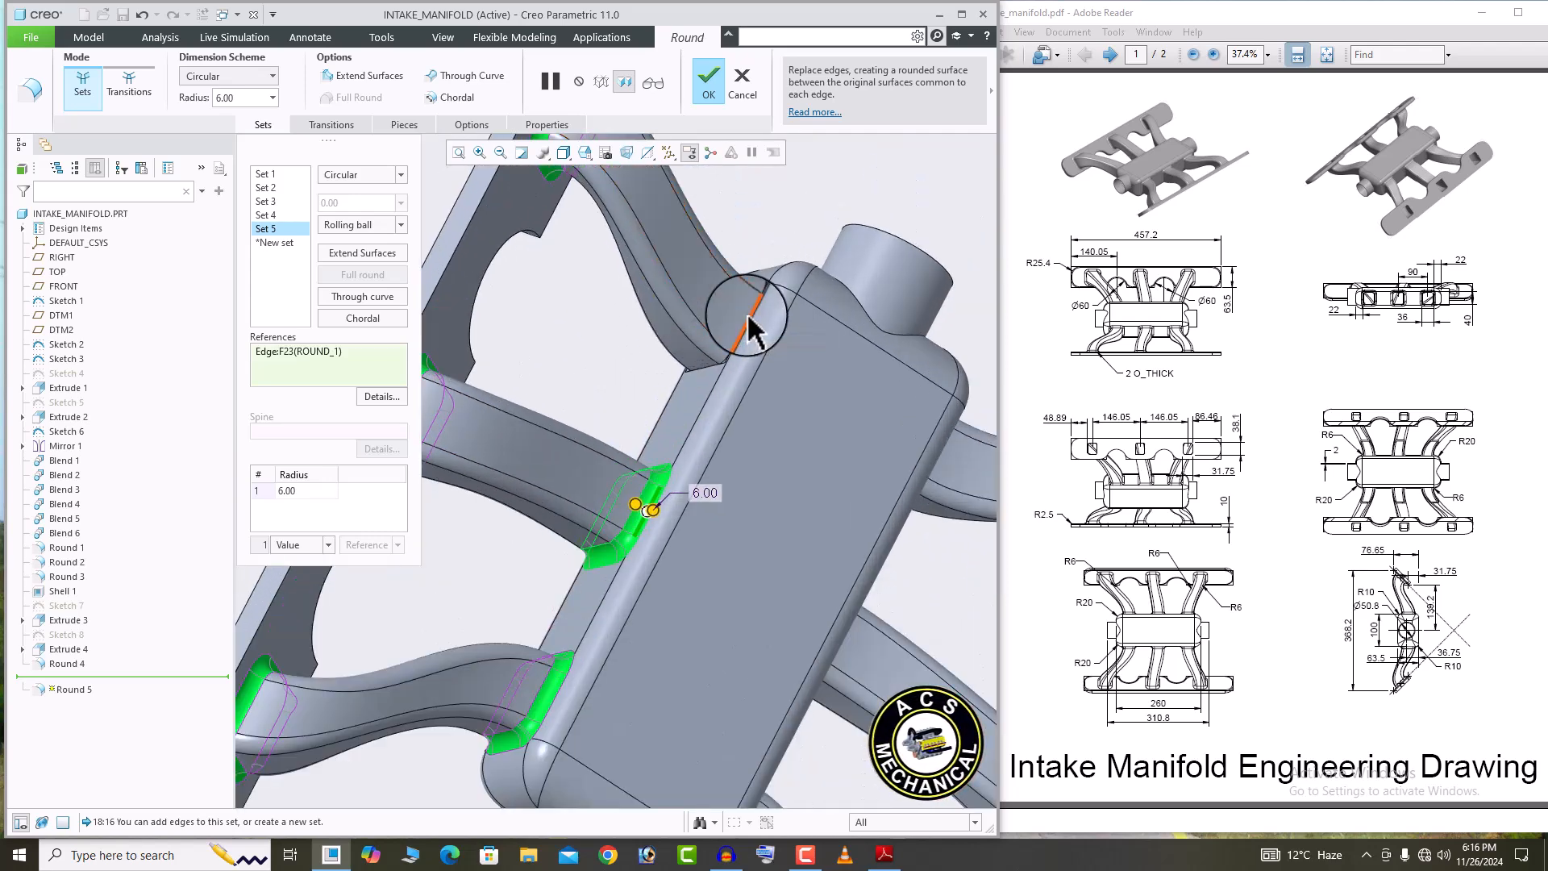
{"action": "scroll", "coordinate": [668, 371], "scroll_direction": "up", "scroll_amount": 3}
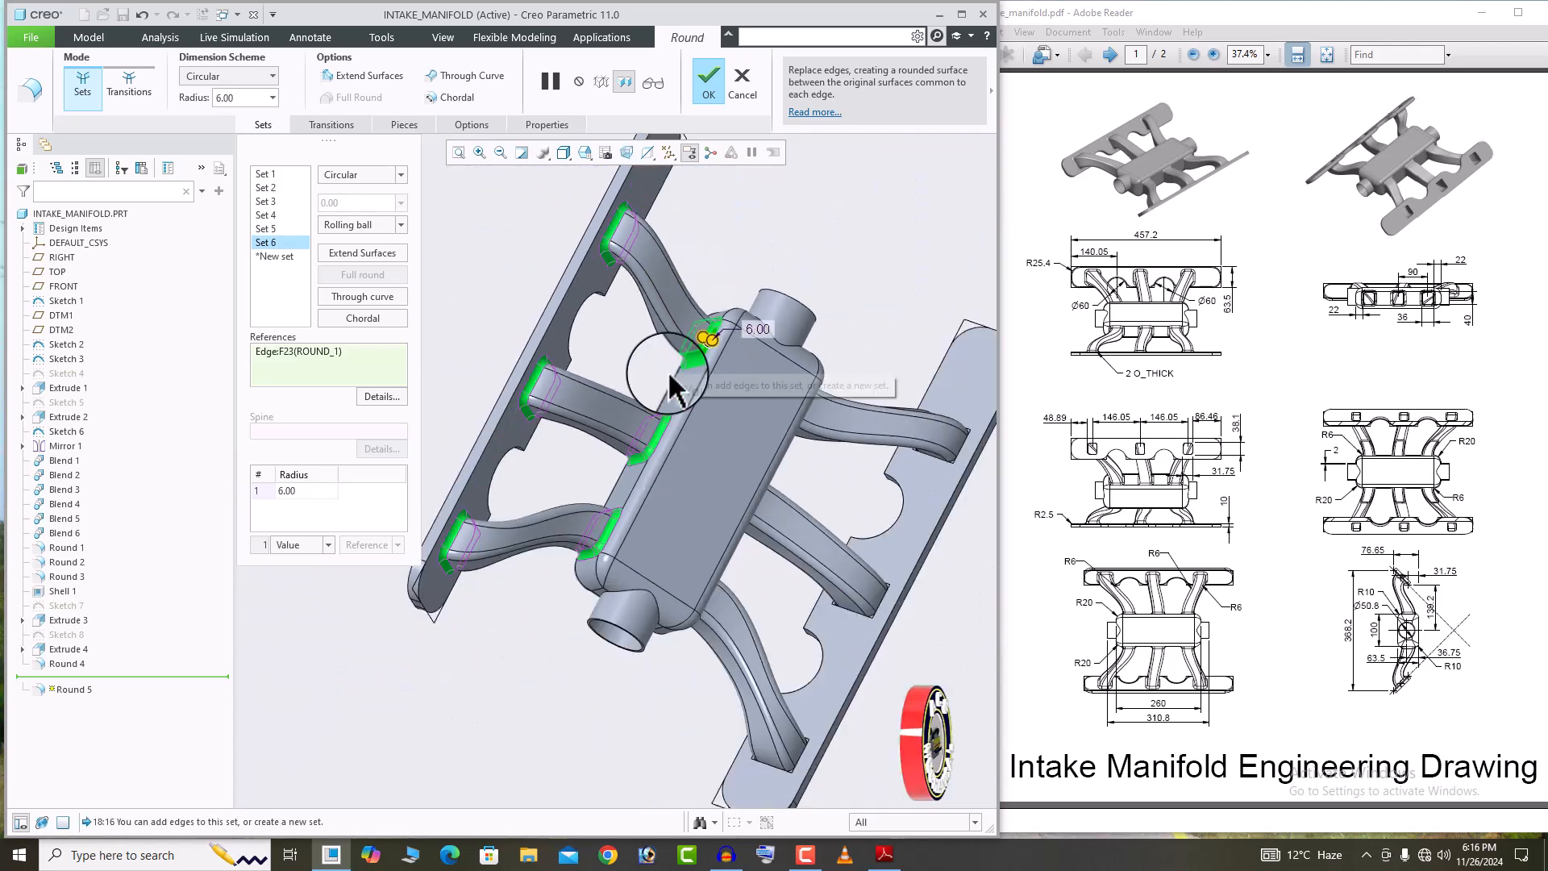
Add the second flange's first runner joints at the body and flange, plus the middle runner's body joint, to the 6 mm round.
{"action": "mouse_move", "coordinate": [607, 411]}
{"action": "middle_mouse_down"}
{"action": "mouse_move", "coordinate": [575, 375]}
{"action": "mouse_move", "coordinate": [640, 293]}
{"action": "middle_mouse_up"}
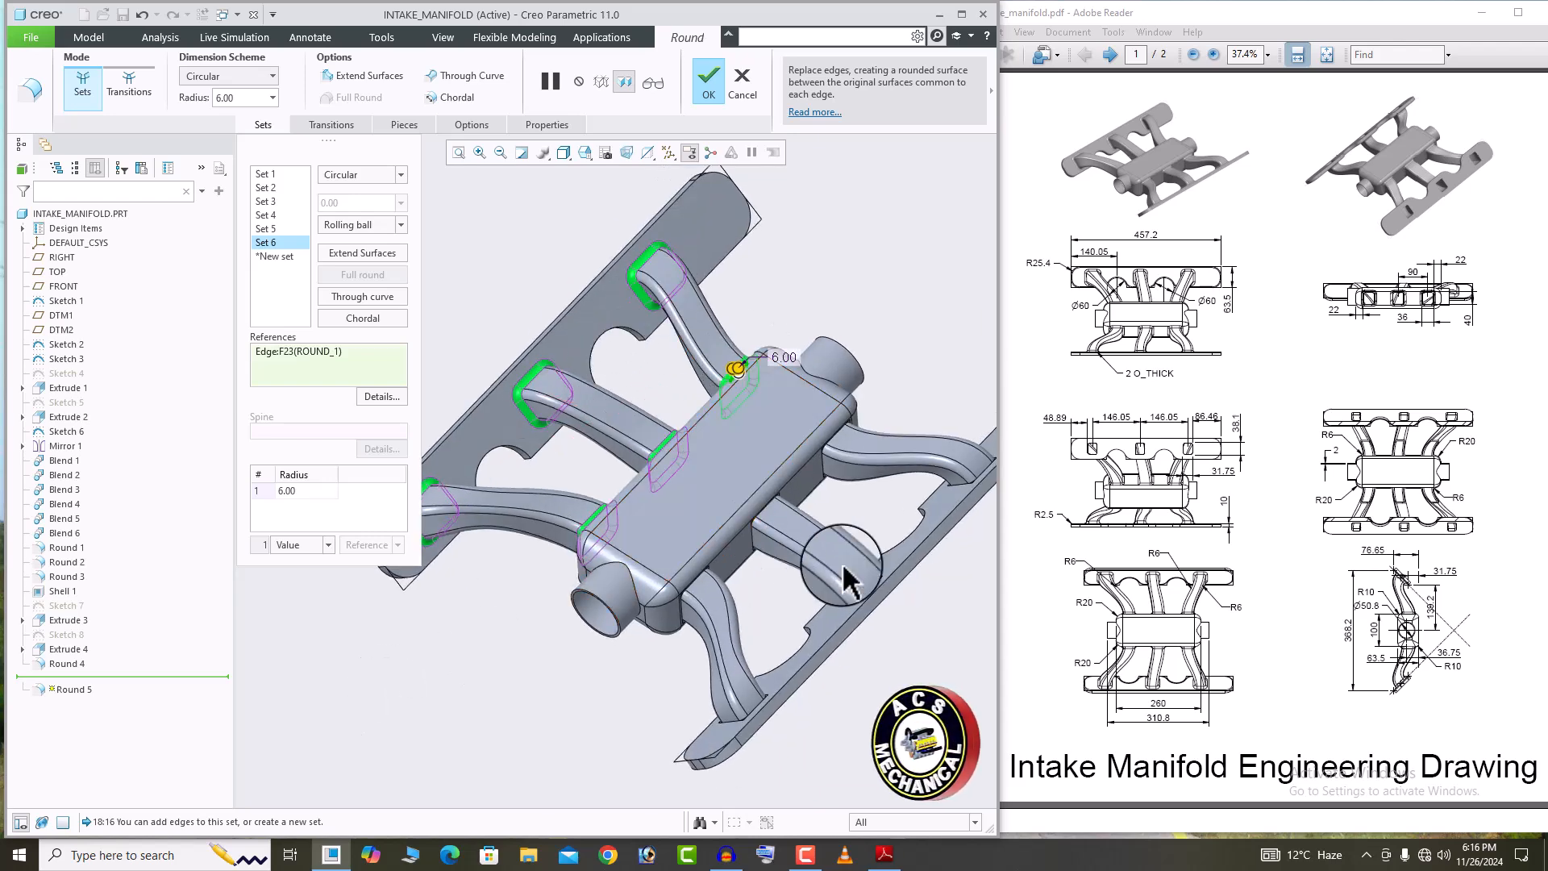
{"action": "scroll", "coordinate": [737, 553], "scroll_direction": "down", "scroll_amount": 4}
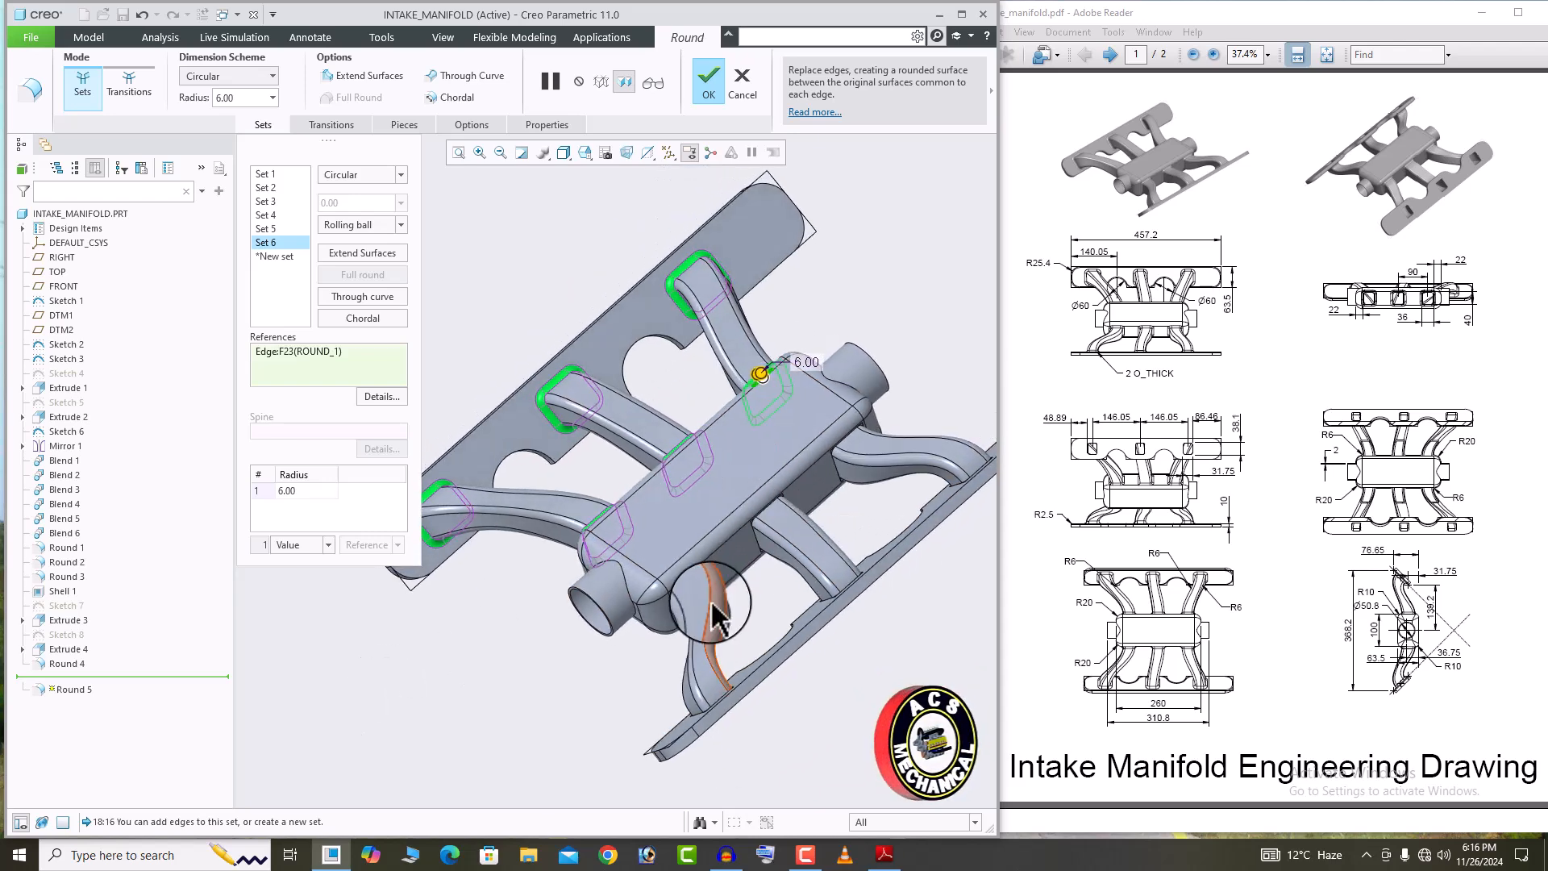
{"action": "left_click", "coordinate": [675, 577]}
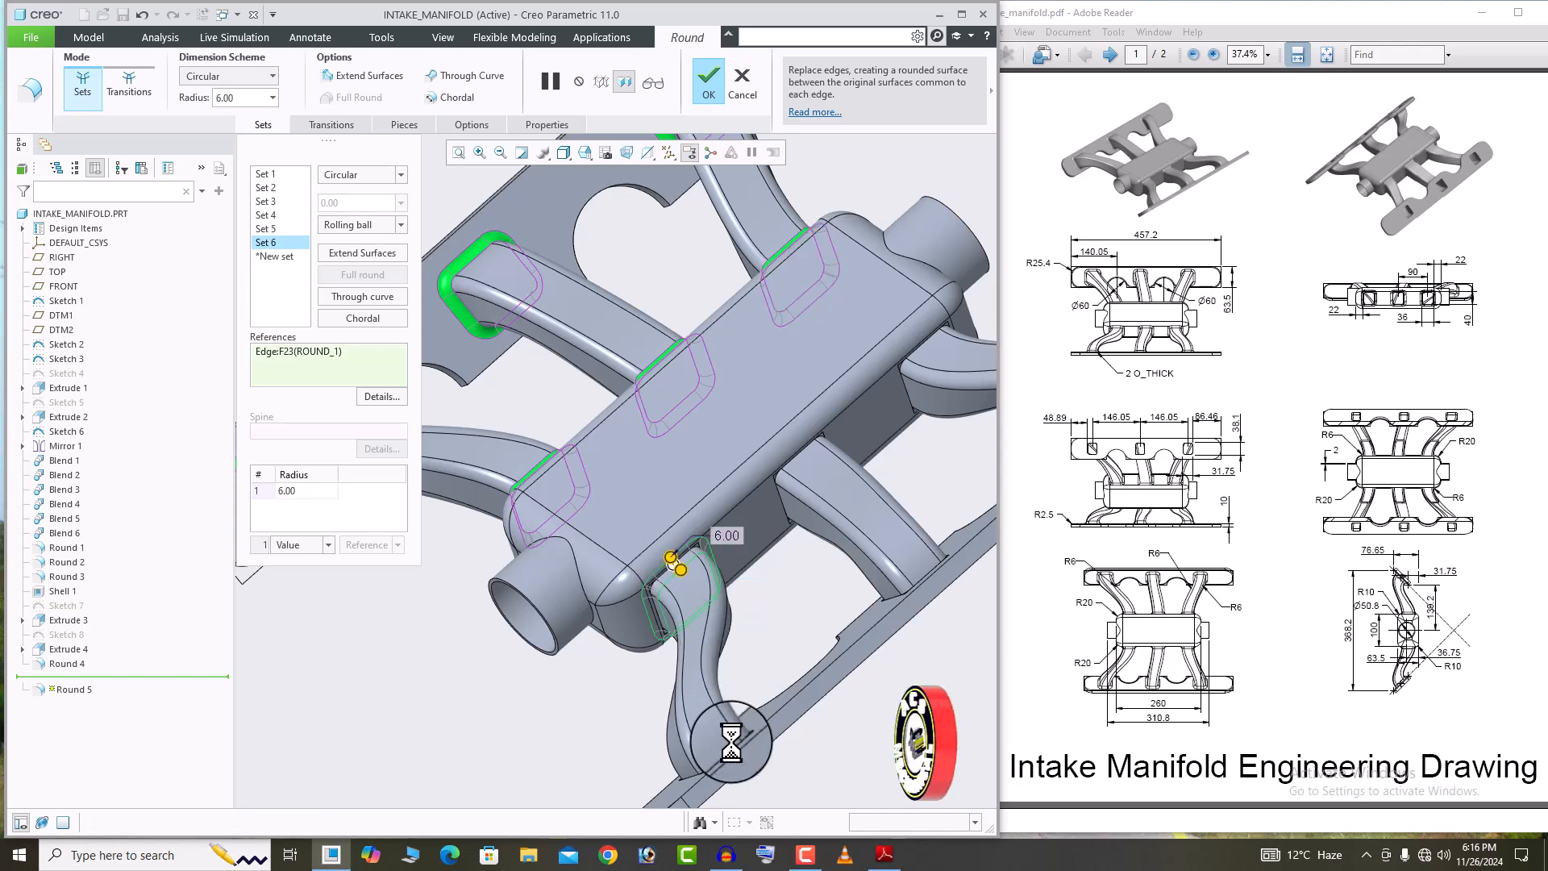
{"action": "left_click", "coordinate": [730, 763]}
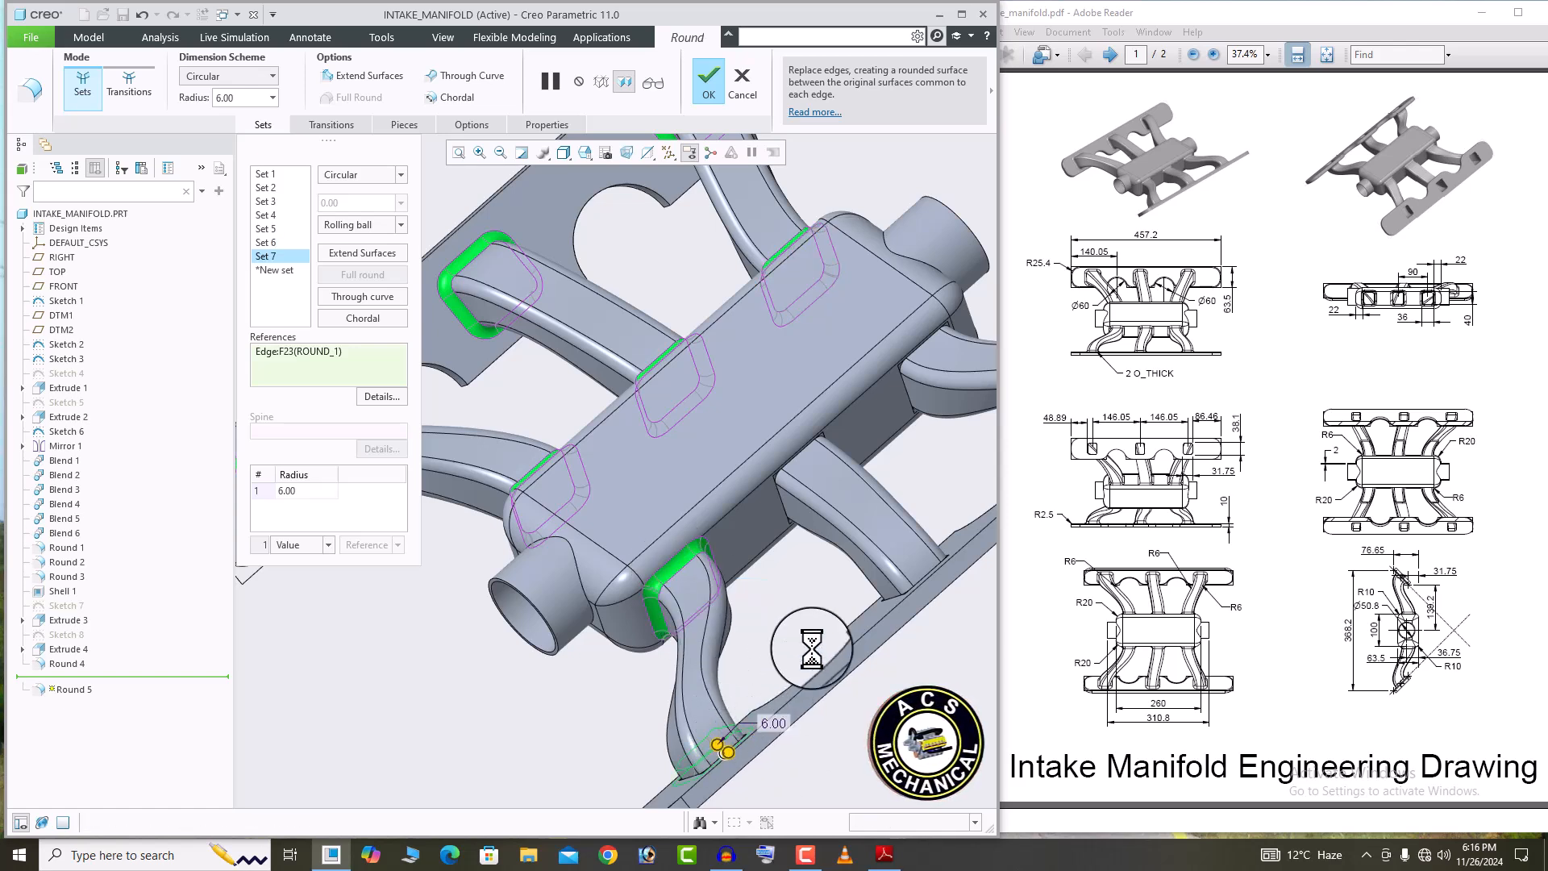
{"action": "left_click", "coordinate": [795, 467]}
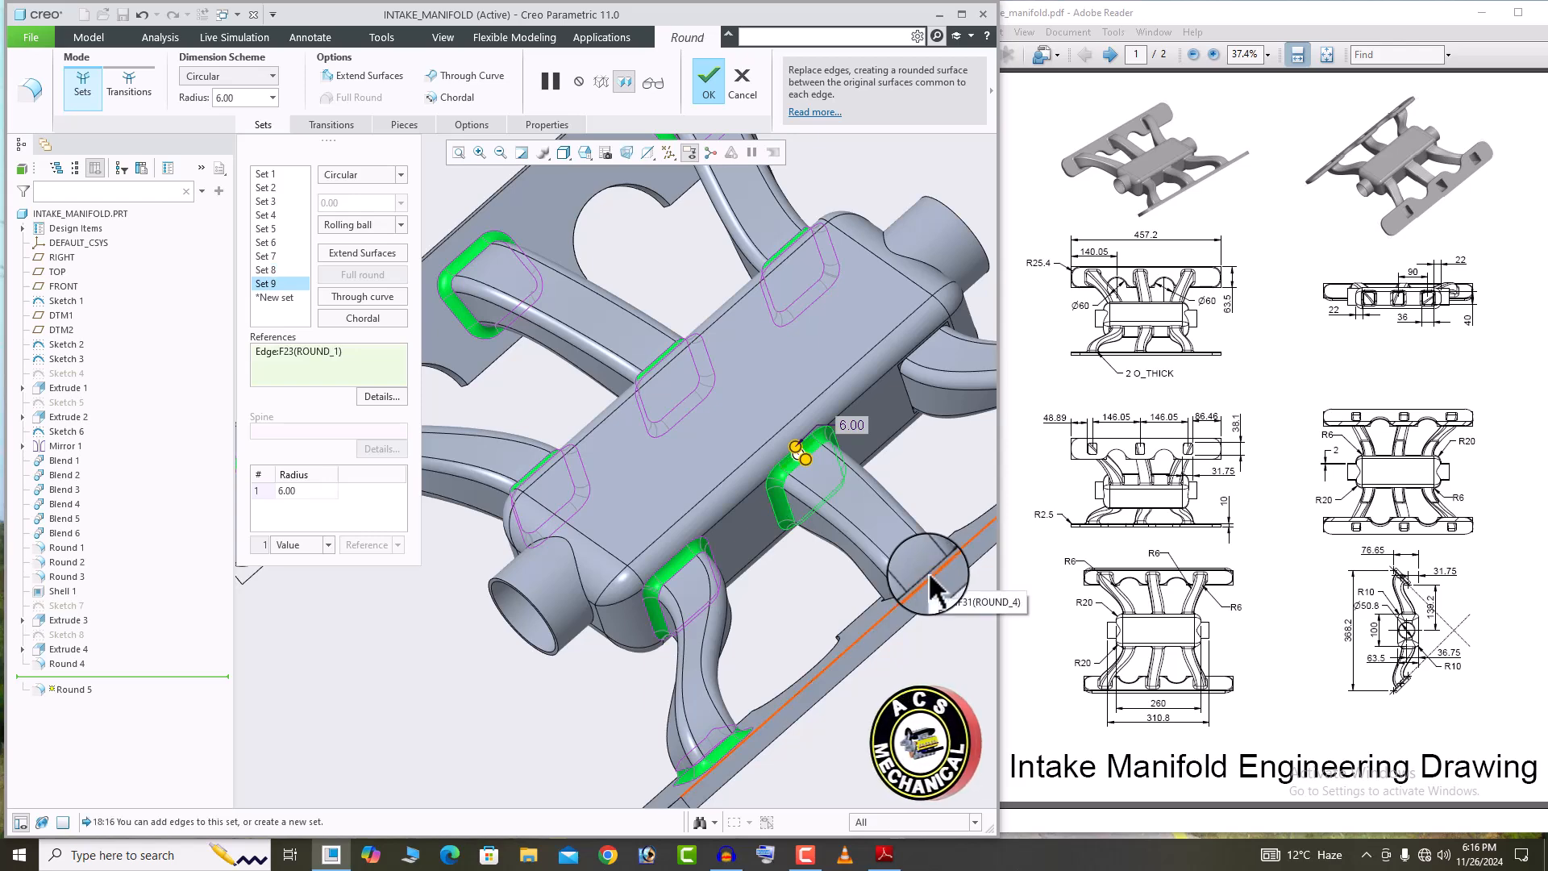
{"action": "left_click", "coordinate": [929, 588]}
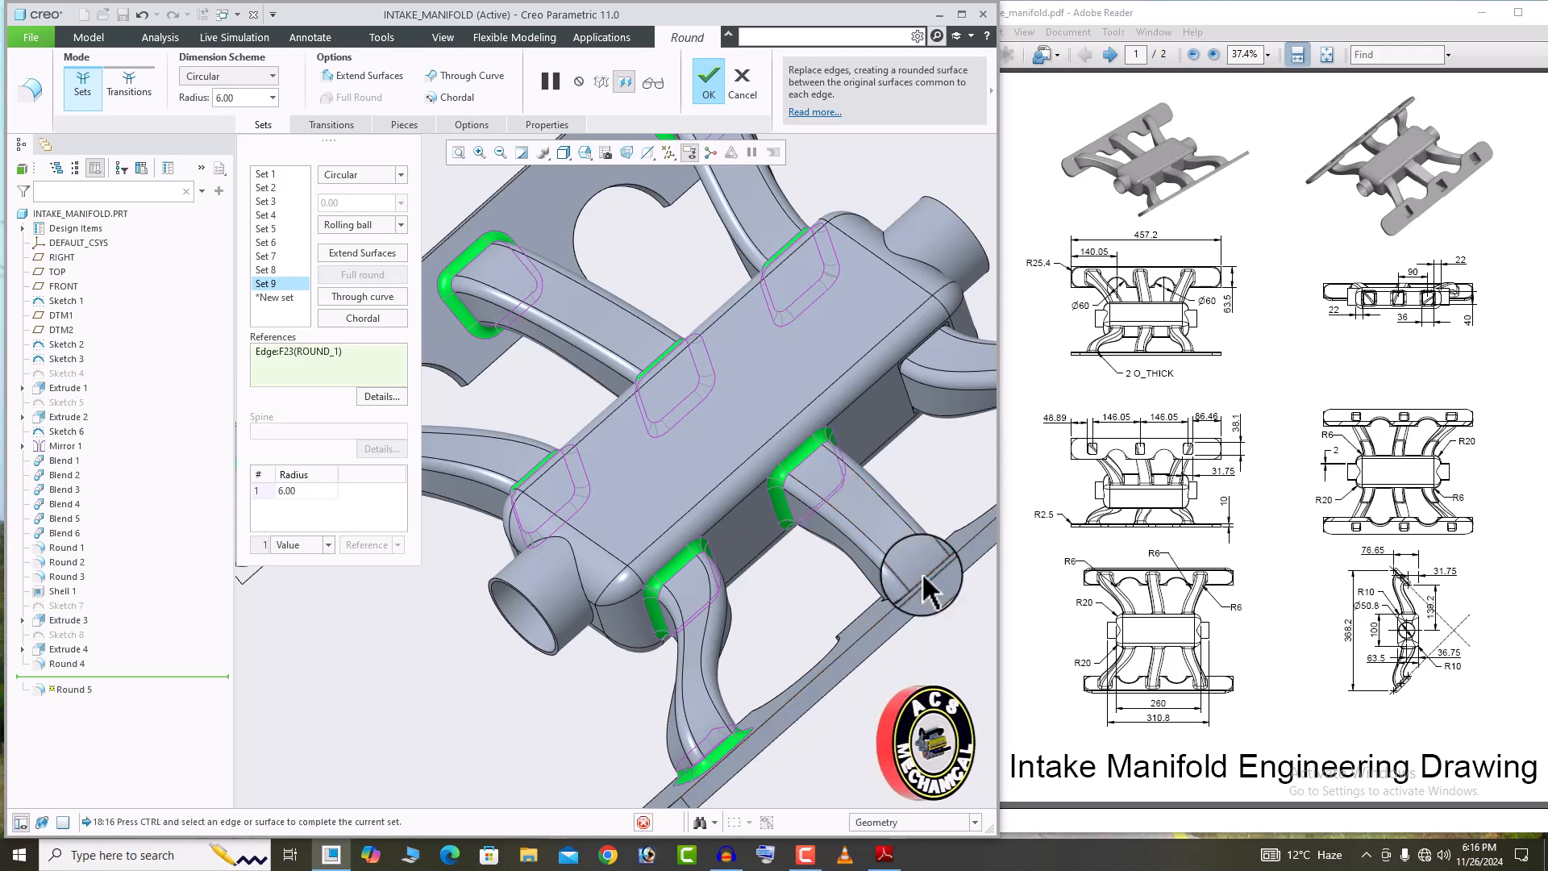
{"action": "left_click", "coordinate": [928, 588]}
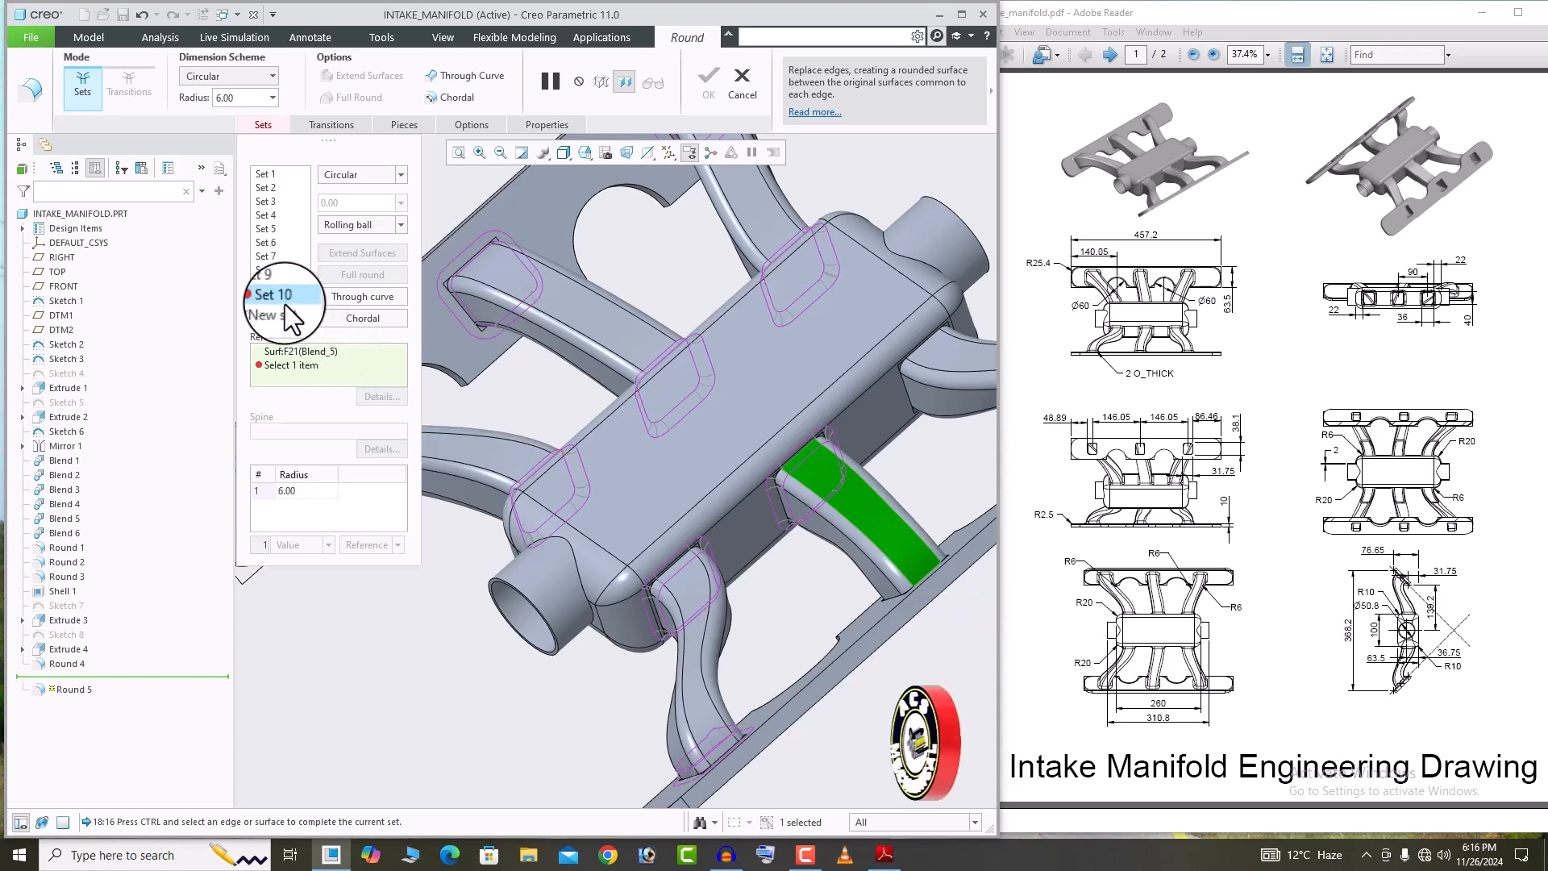
{"action": "left_click", "coordinate": [303, 318]}
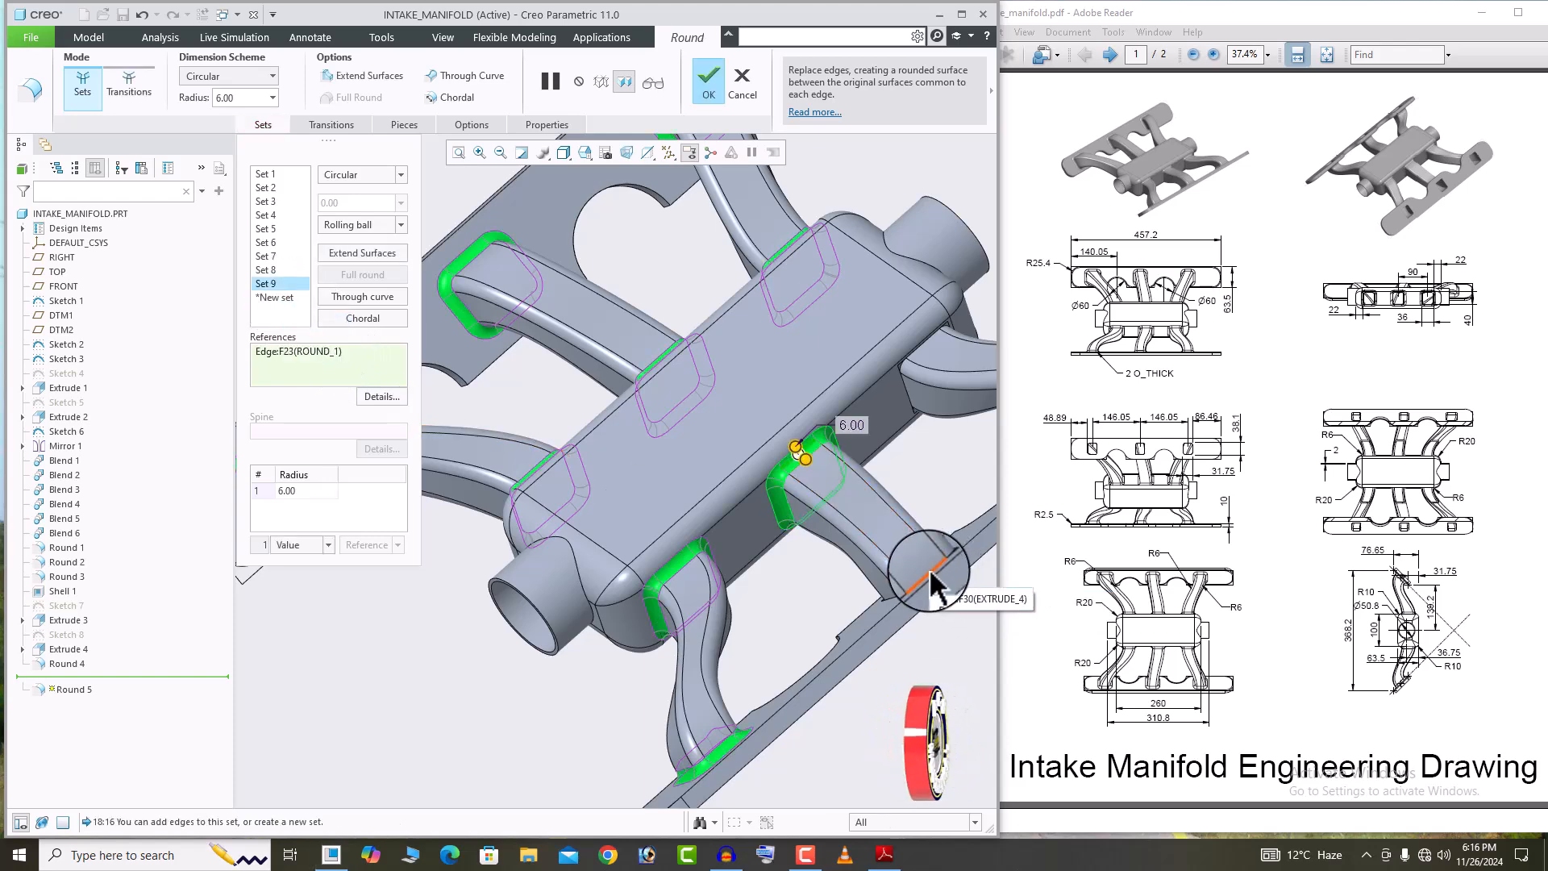
Add the middle runner's flange joint and both joints of the last runner to the 6 mm round and complete the feature.
{"action": "scroll", "coordinate": [704, 523], "scroll_direction": "up", "scroll_amount": 3}
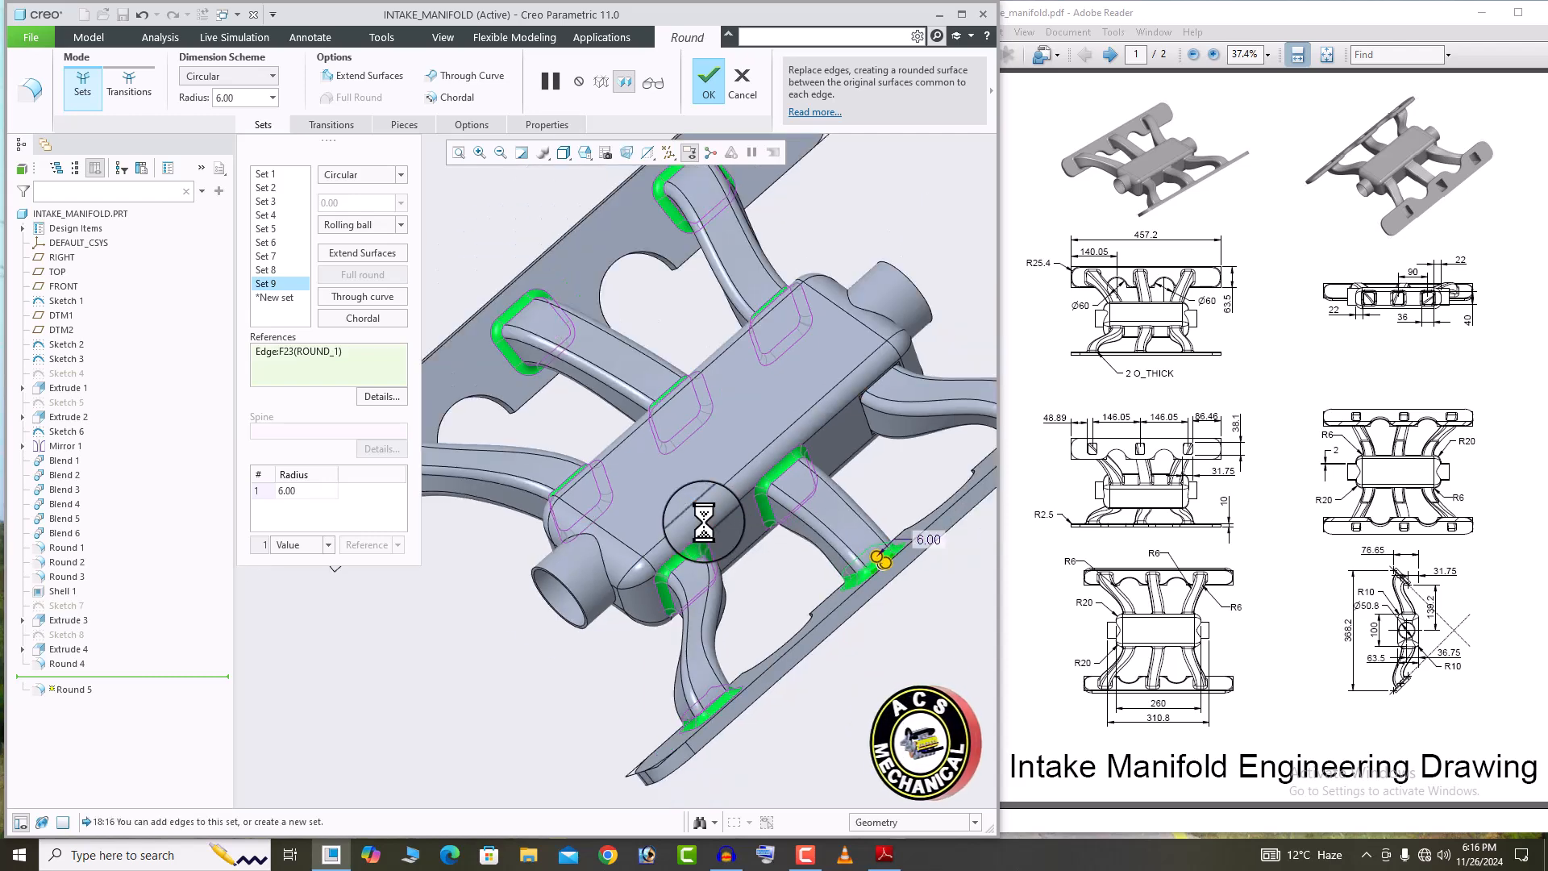
{"action": "scroll", "coordinate": [863, 418], "scroll_direction": "down", "scroll_amount": 5}
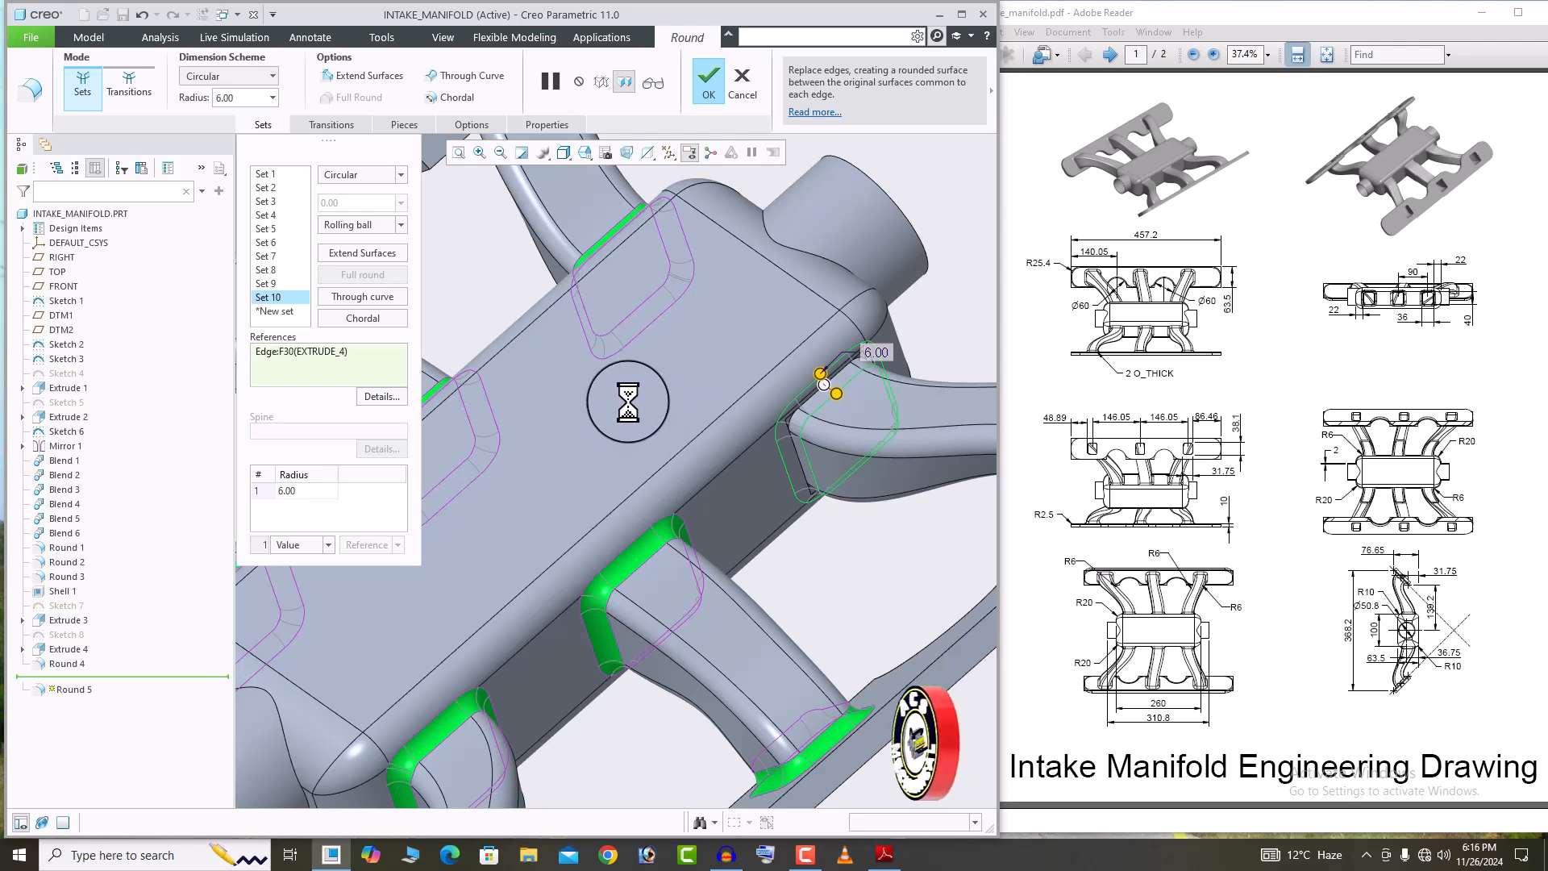
{"action": "scroll", "coordinate": [618, 405], "scroll_direction": "up", "scroll_amount": 4}
{"action": "middle_click_drag", "start_coordinate": [807, 400], "coordinate": [829, 416]}
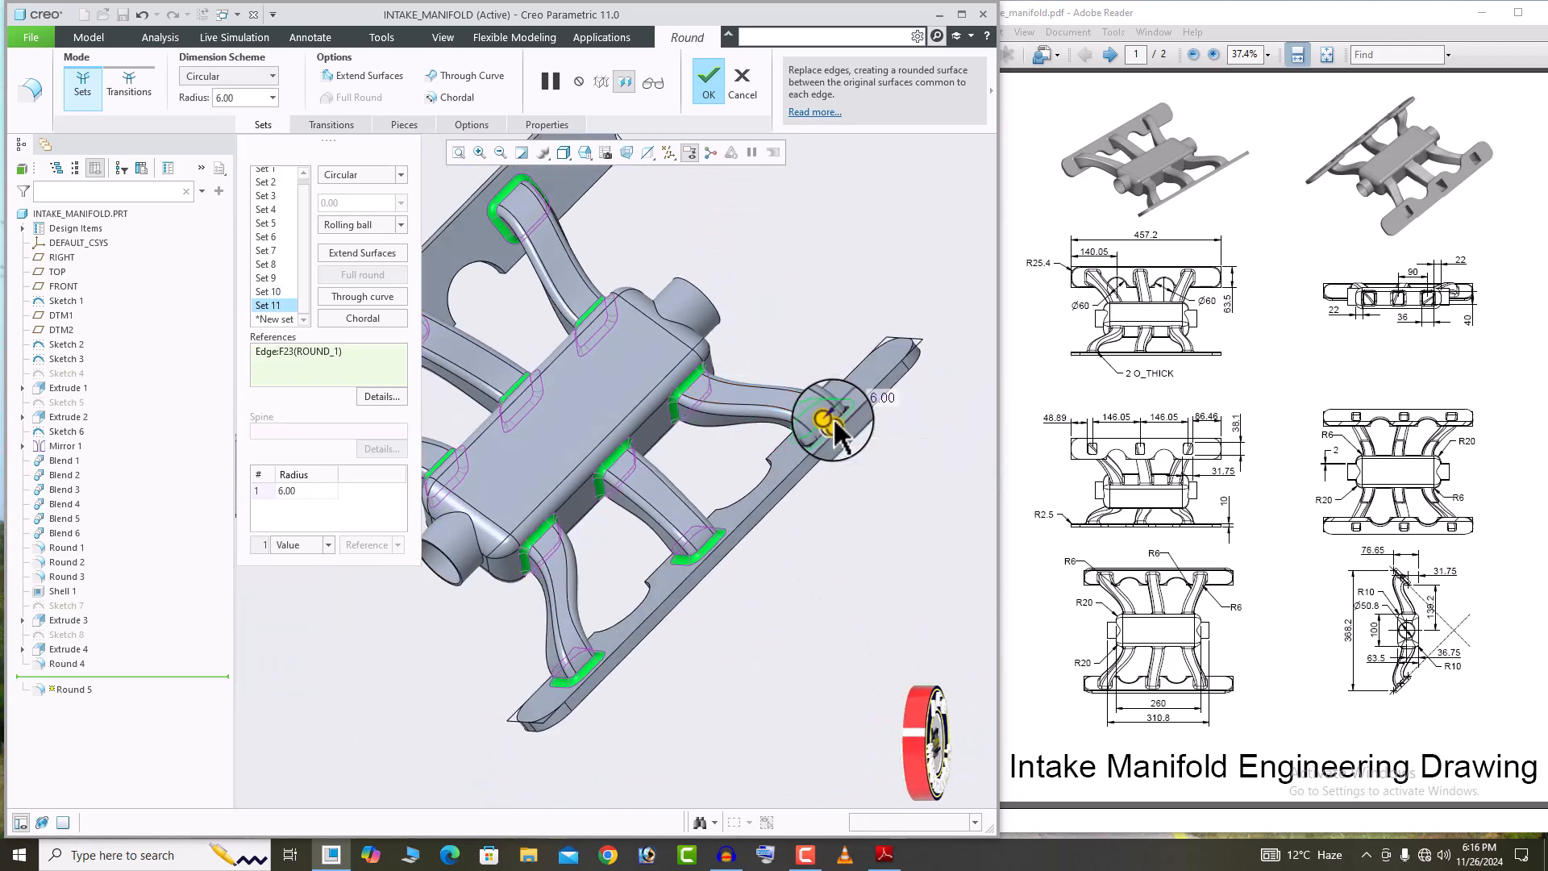
{"action": "left_click", "coordinate": [789, 442]}
{"action": "middle_click_drag", "start_coordinate": [789, 443], "coordinate": [639, 454]}
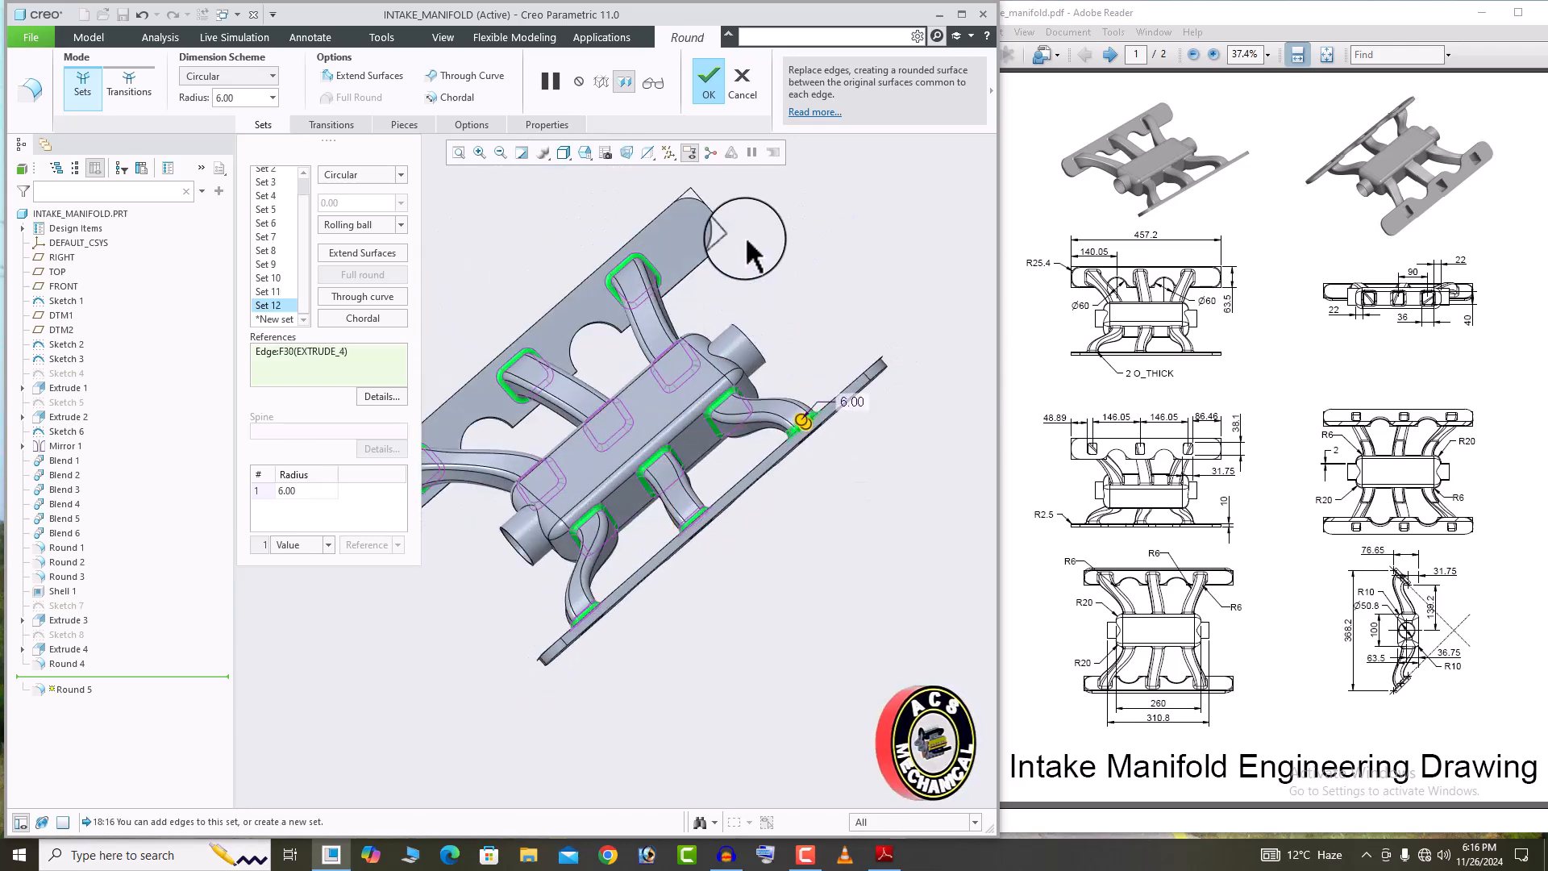
{"action": "left_click", "coordinate": [707, 84]}
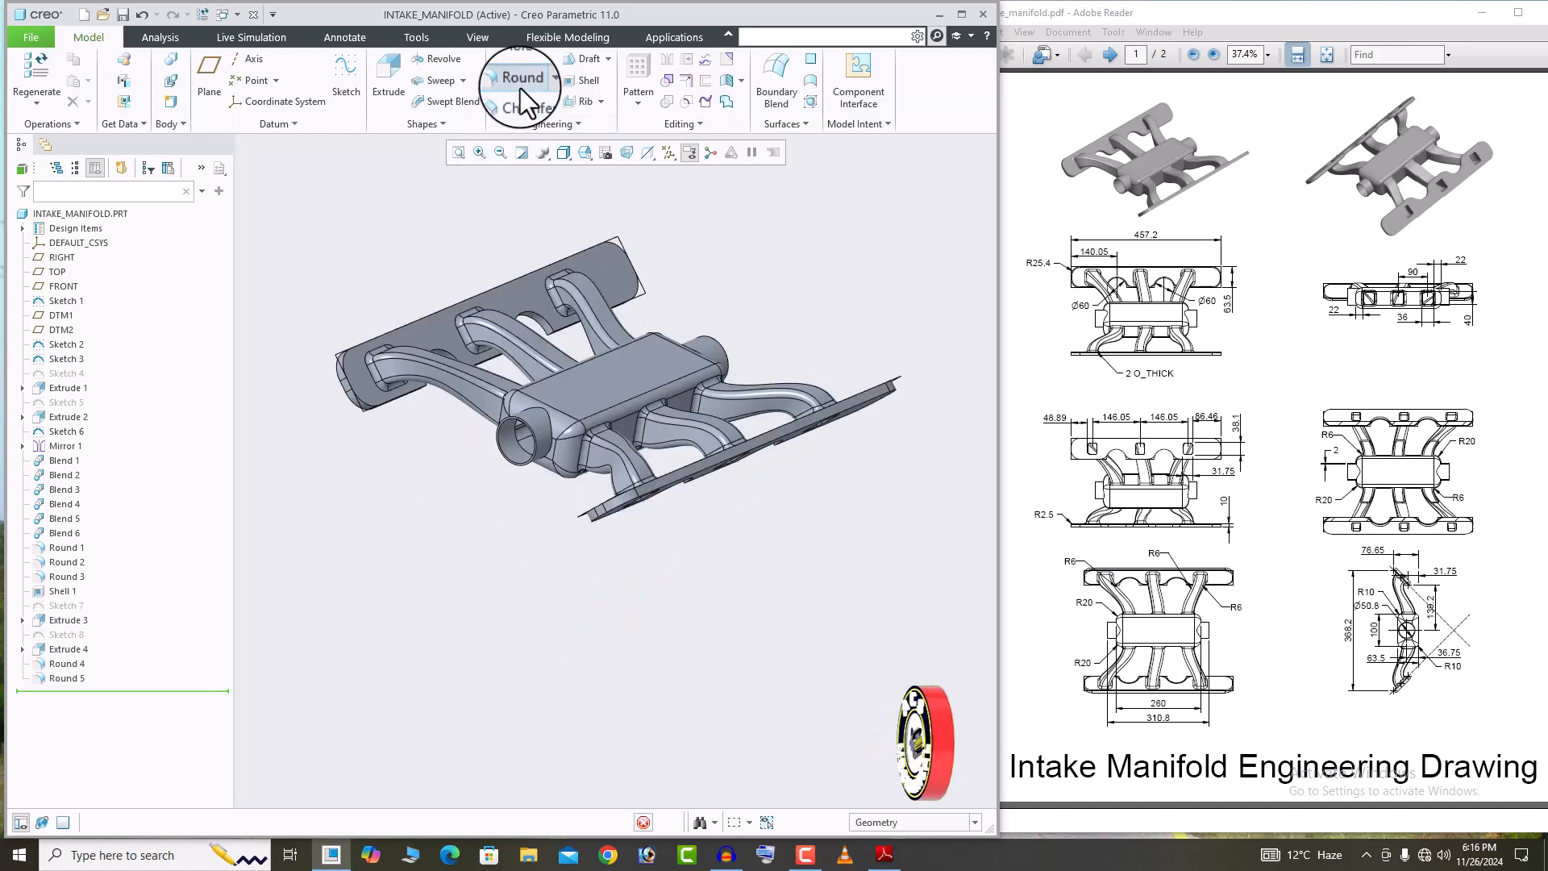
Start a 2.5 mm round on the first flange's long outer edge, on the face where the runners attach.
{"action": "left_click", "coordinate": [520, 79]}
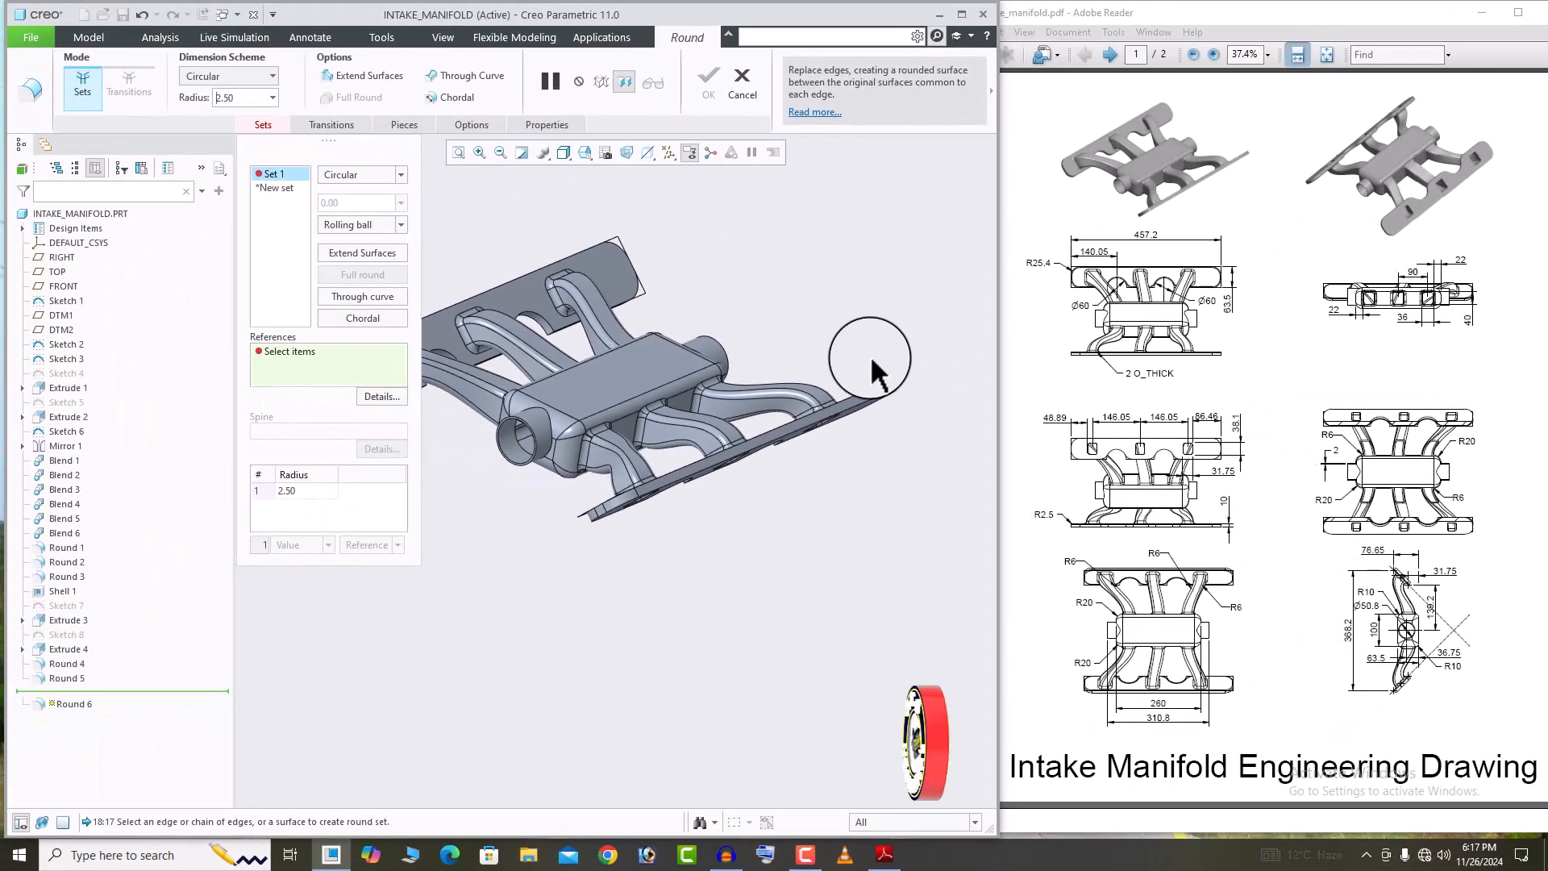
{"action": "middle_click_drag", "start_coordinate": [871, 362], "coordinate": [646, 294]}
{"action": "scroll", "coordinate": [646, 293], "scroll_direction": "up", "scroll_amount": 3}
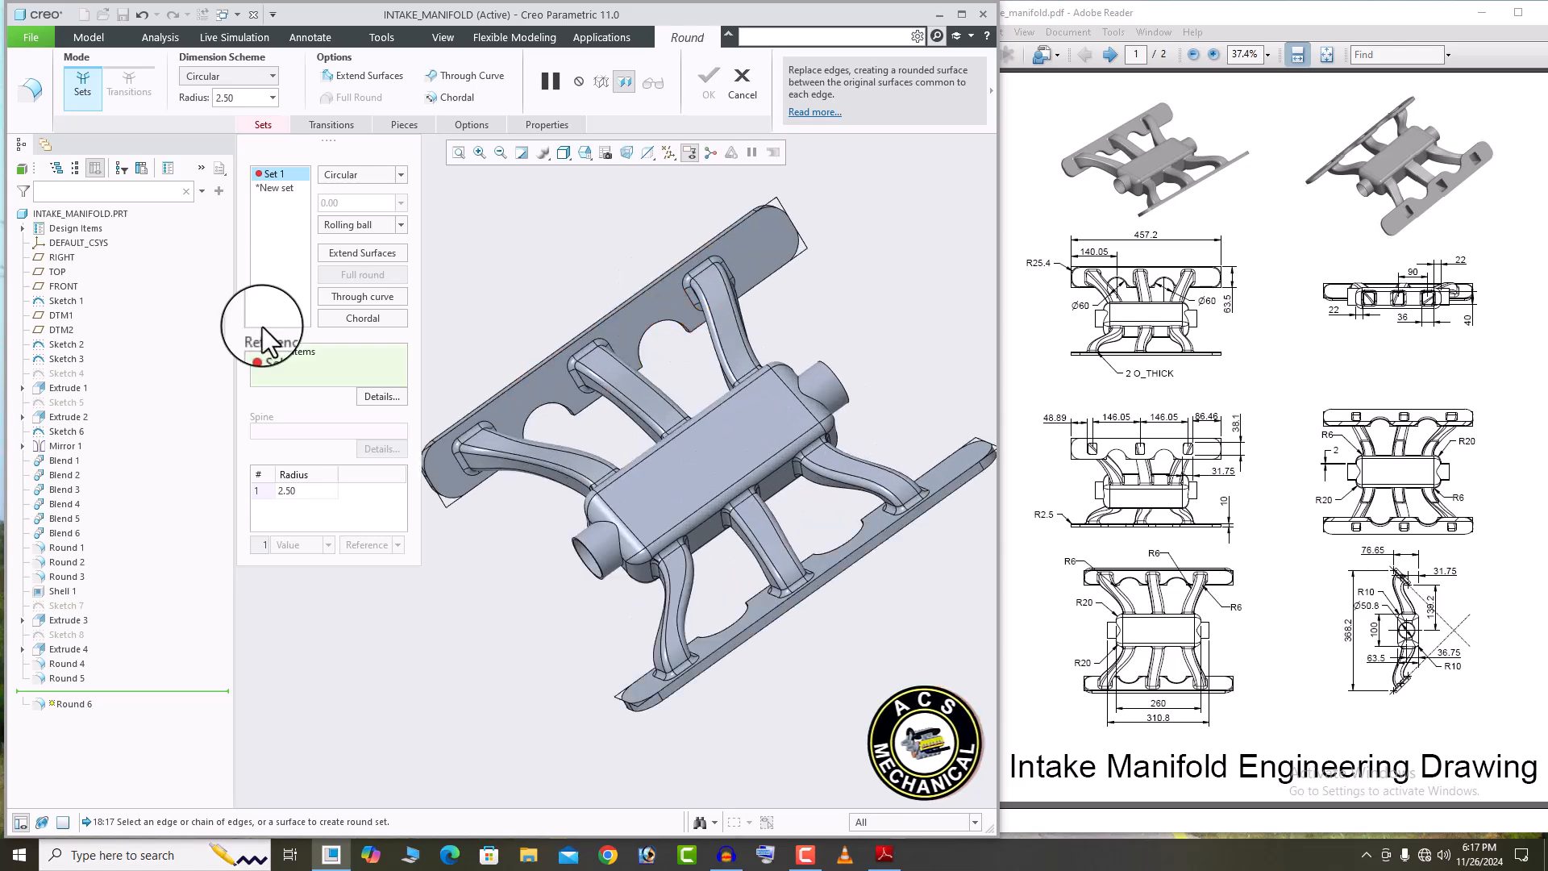
{"action": "left_click", "coordinate": [604, 317]}
{"action": "scroll", "coordinate": [540, 415], "scroll_direction": "up", "scroll_amount": 3}
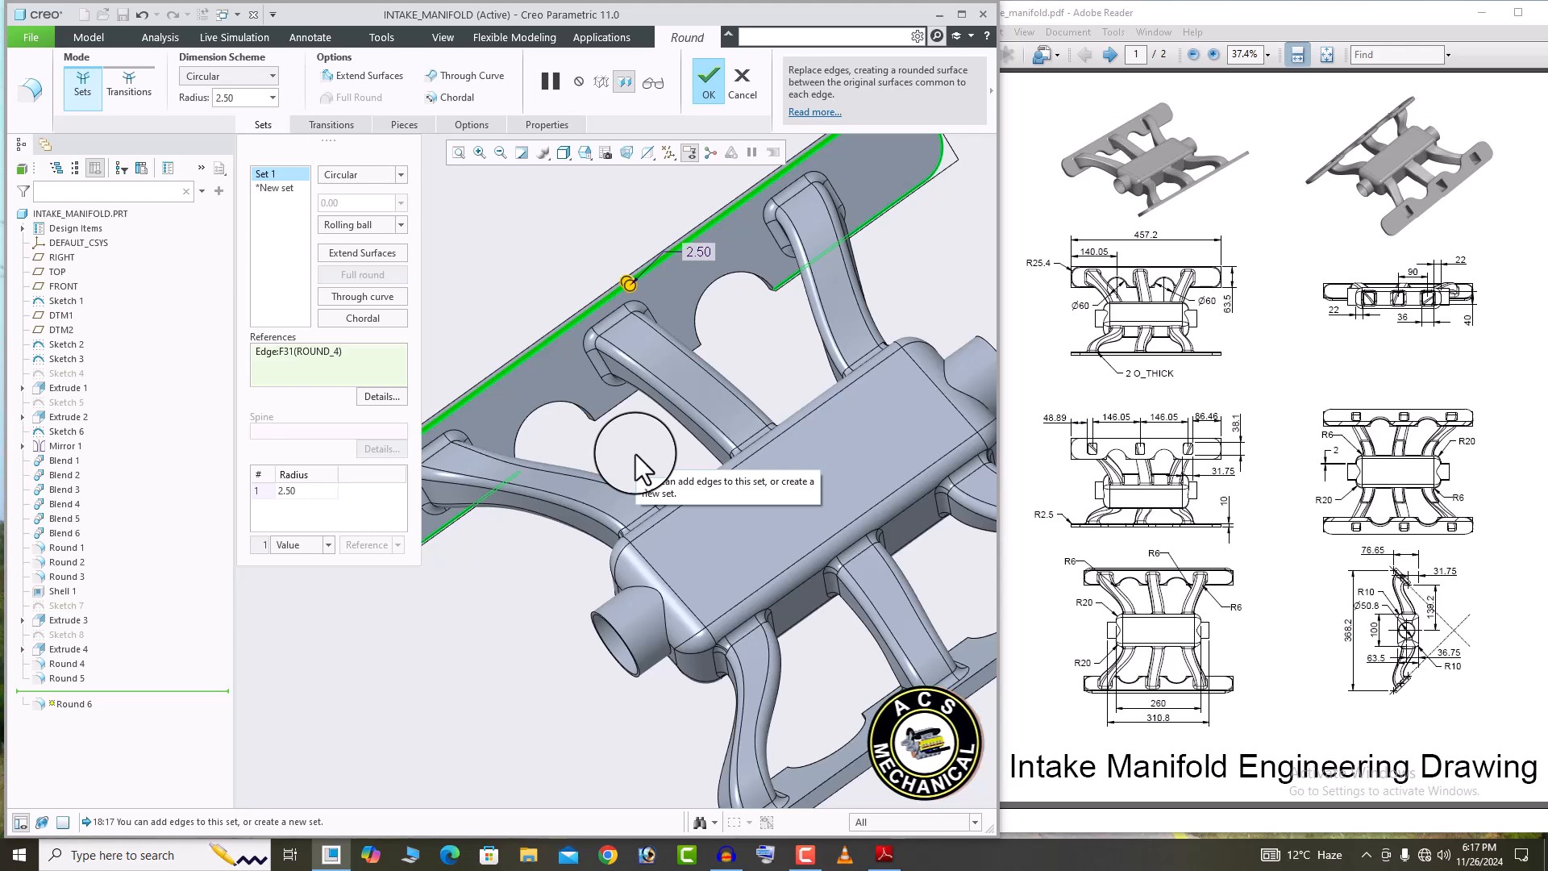
Add the first flange's two arc cutout edges and the straight edge between them to the 2.5 mm round.
{"action": "left_click", "coordinate": [552, 403]}
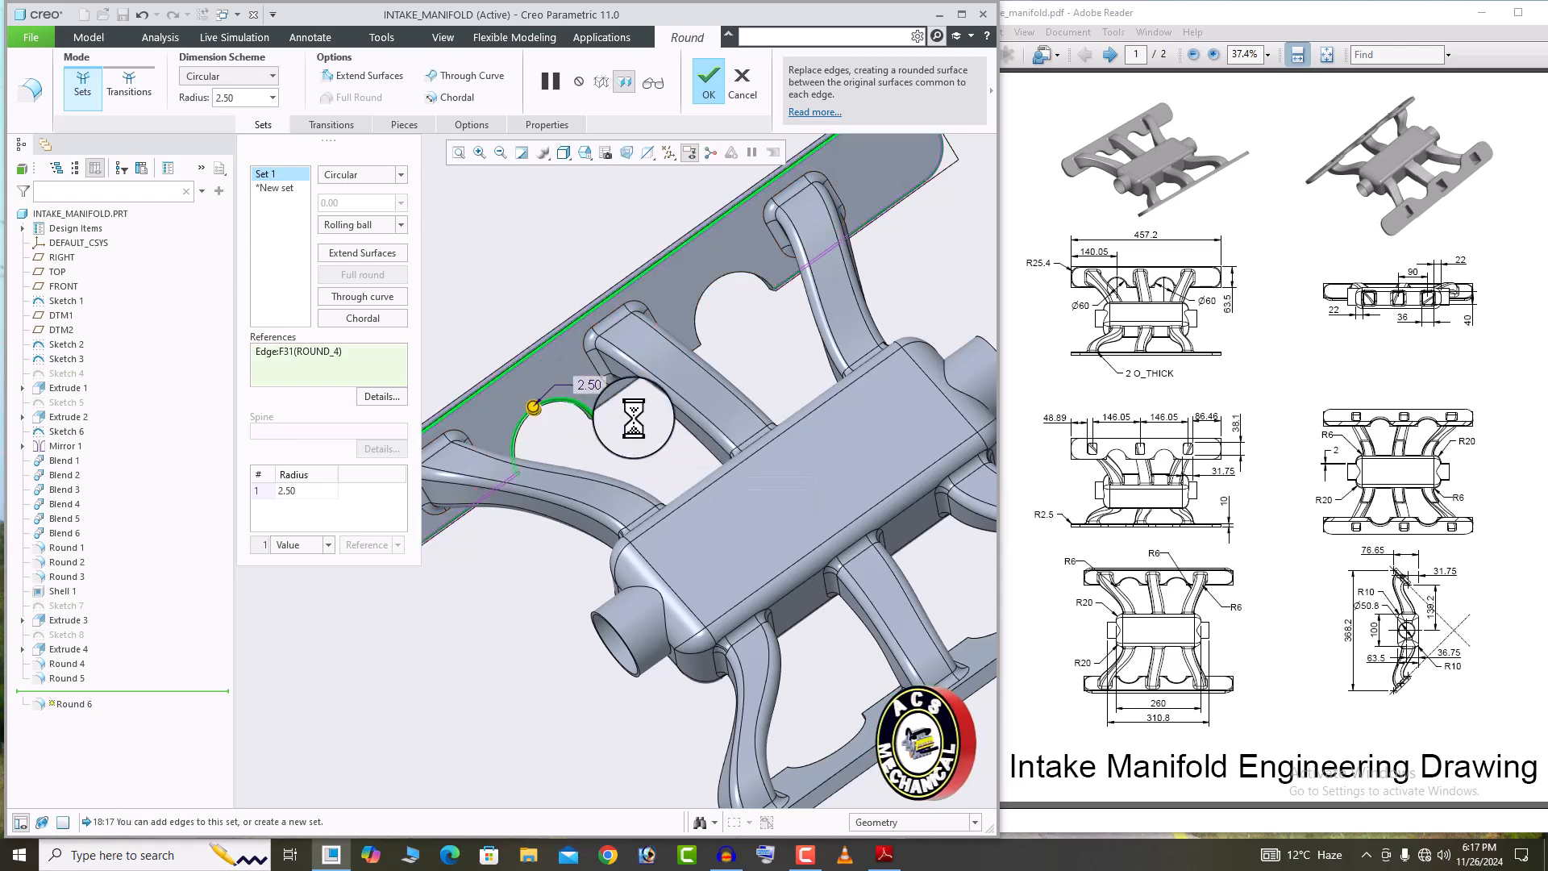
{"action": "scroll", "coordinate": [637, 419], "scroll_direction": "down", "scroll_amount": 2}
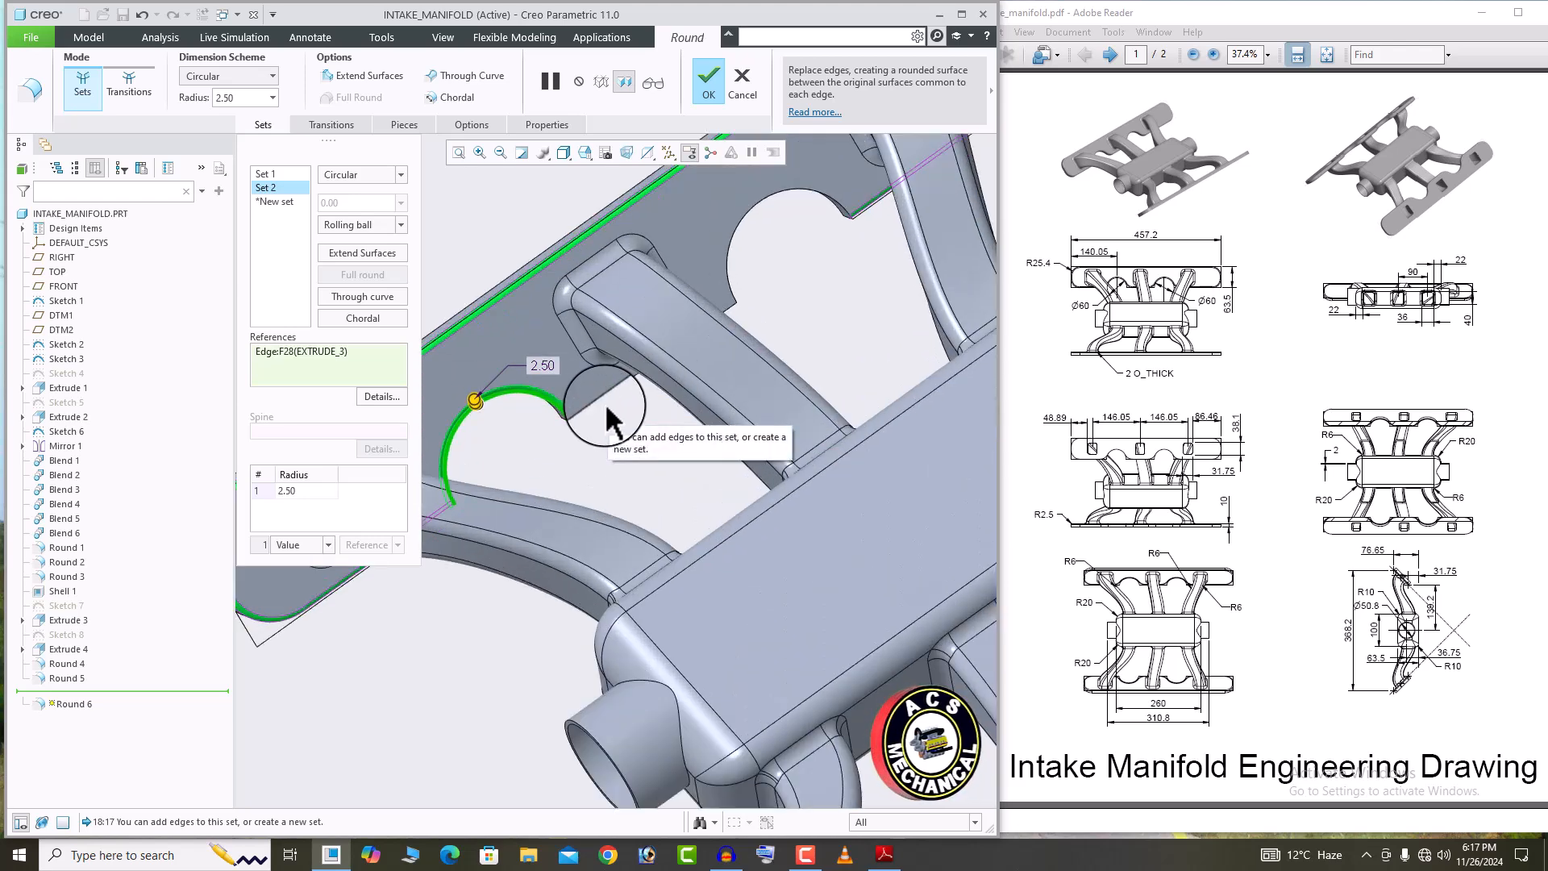
{"action": "left_click", "coordinate": [602, 400]}
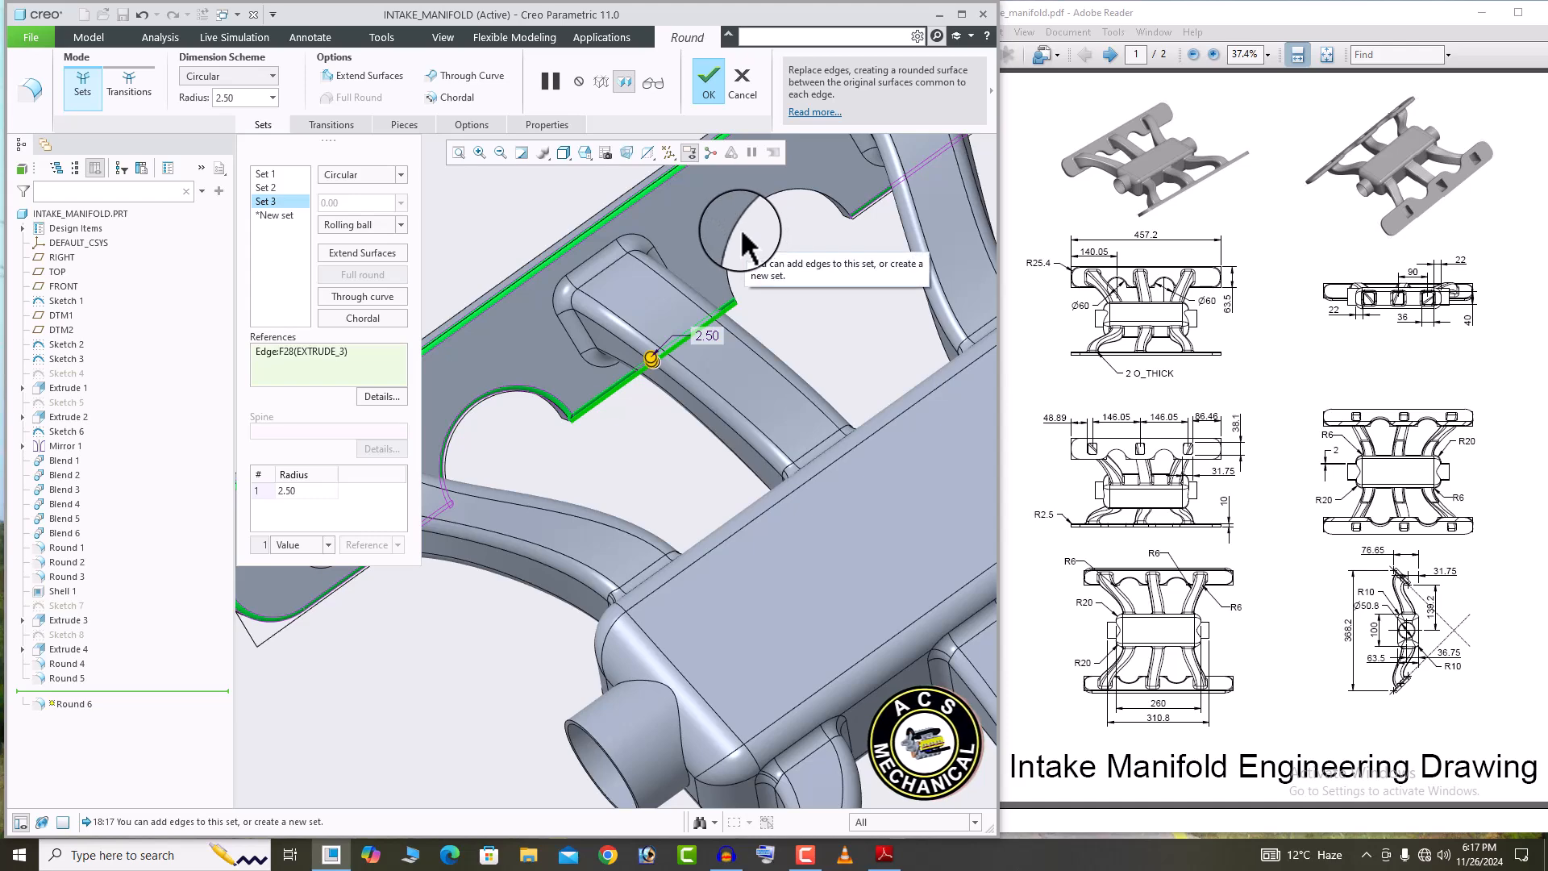
{"action": "left_click", "coordinate": [740, 238]}
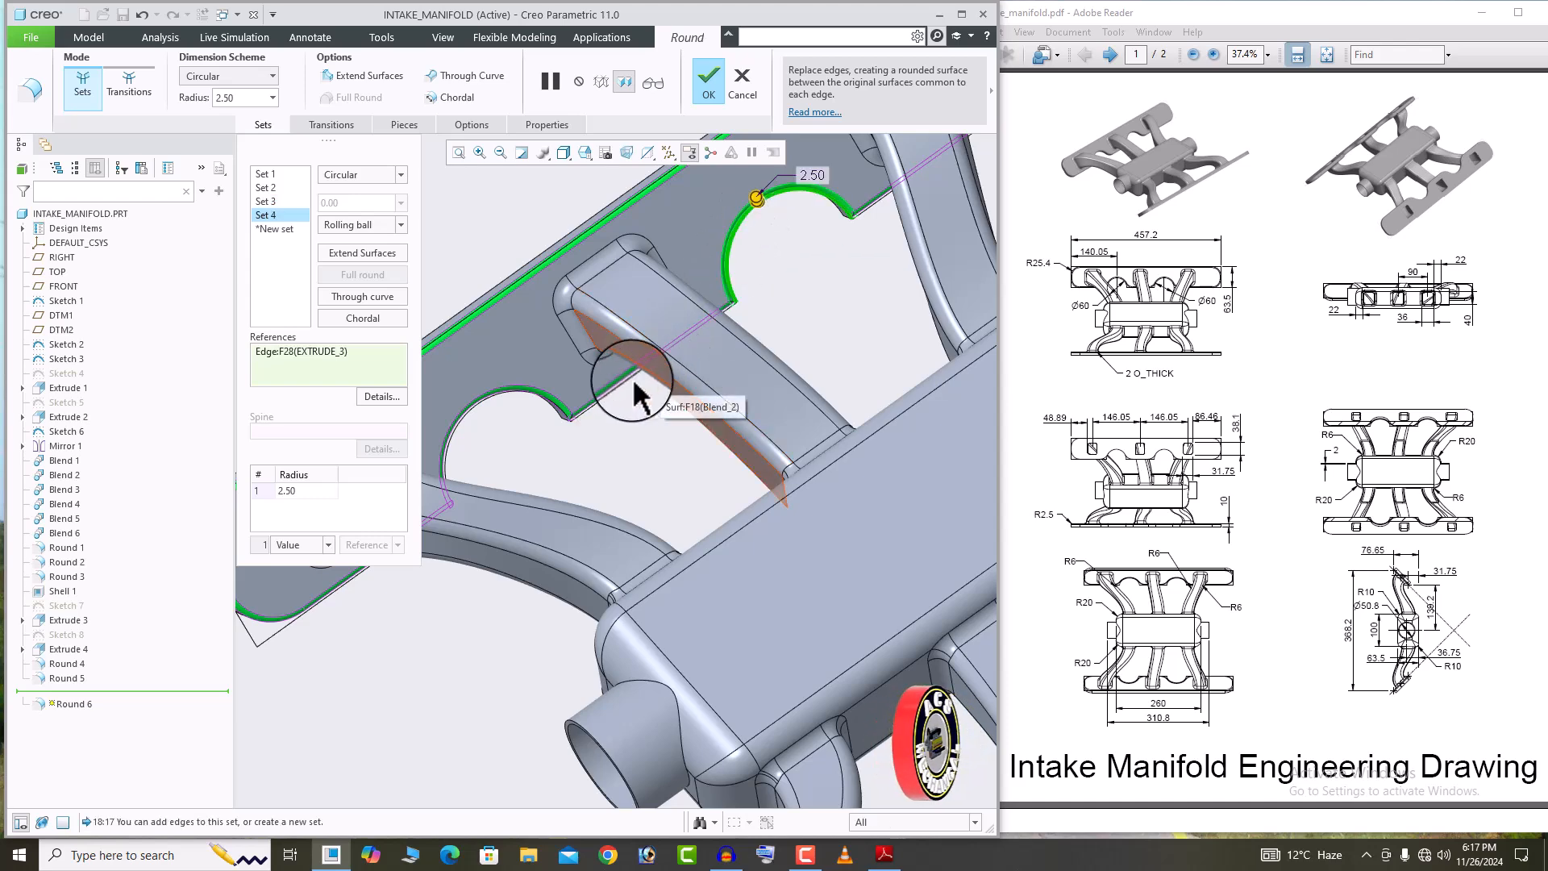
Add the second flange's long outer edge on the runner side to the 2.5 mm round.
{"action": "scroll", "coordinate": [613, 436], "scroll_direction": "up", "scroll_amount": 2}
{"action": "scroll", "coordinate": [613, 435], "scroll_direction": "up", "scroll_amount": 3}
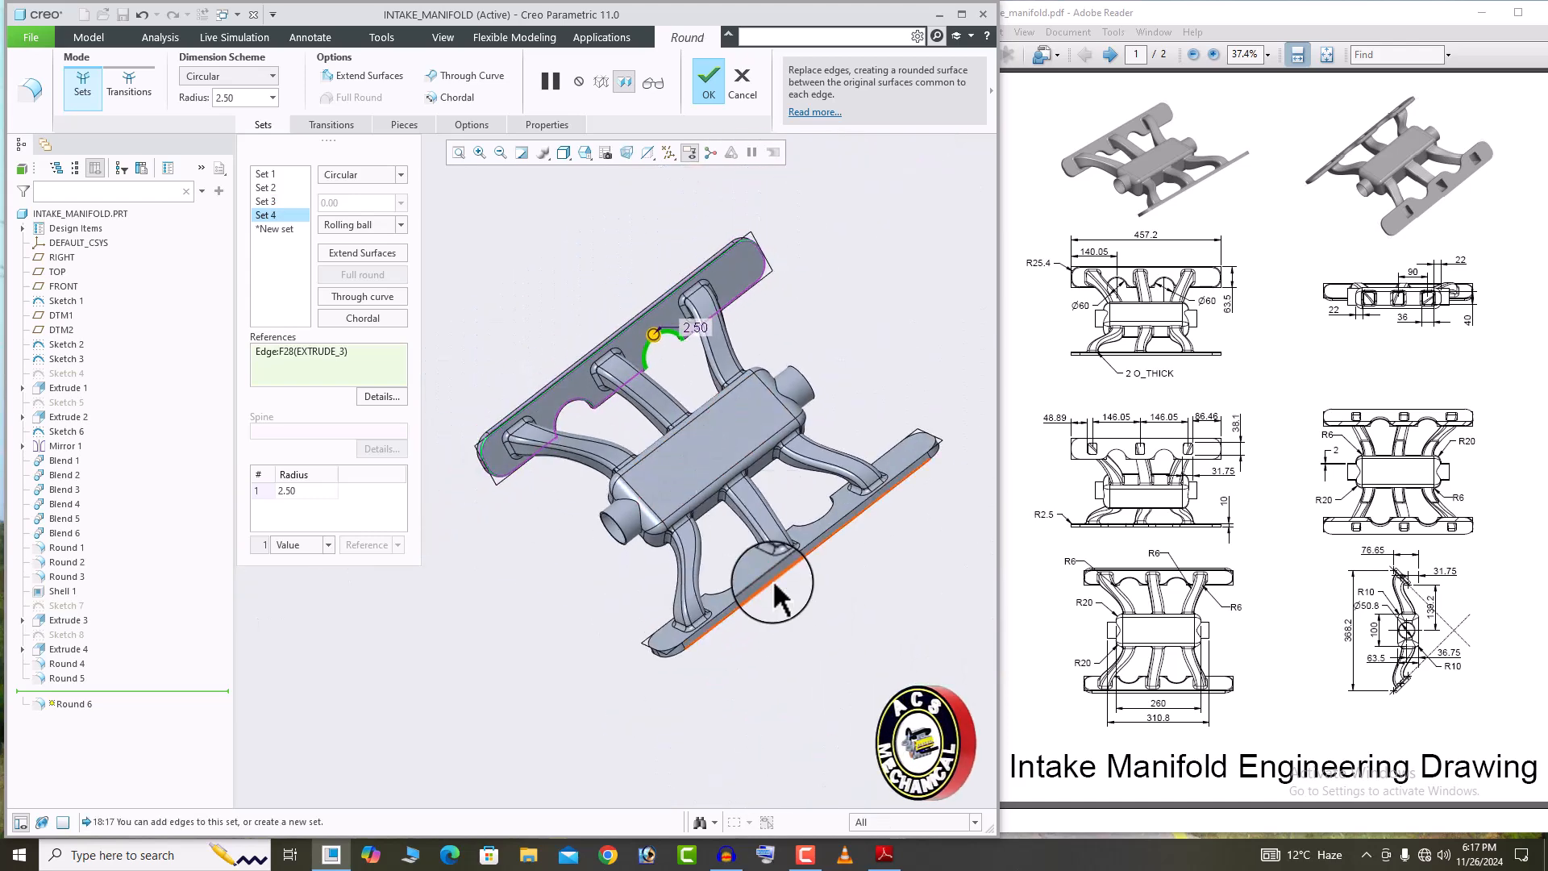
{"action": "scroll", "coordinate": [776, 633], "scroll_direction": "down", "scroll_amount": 3}
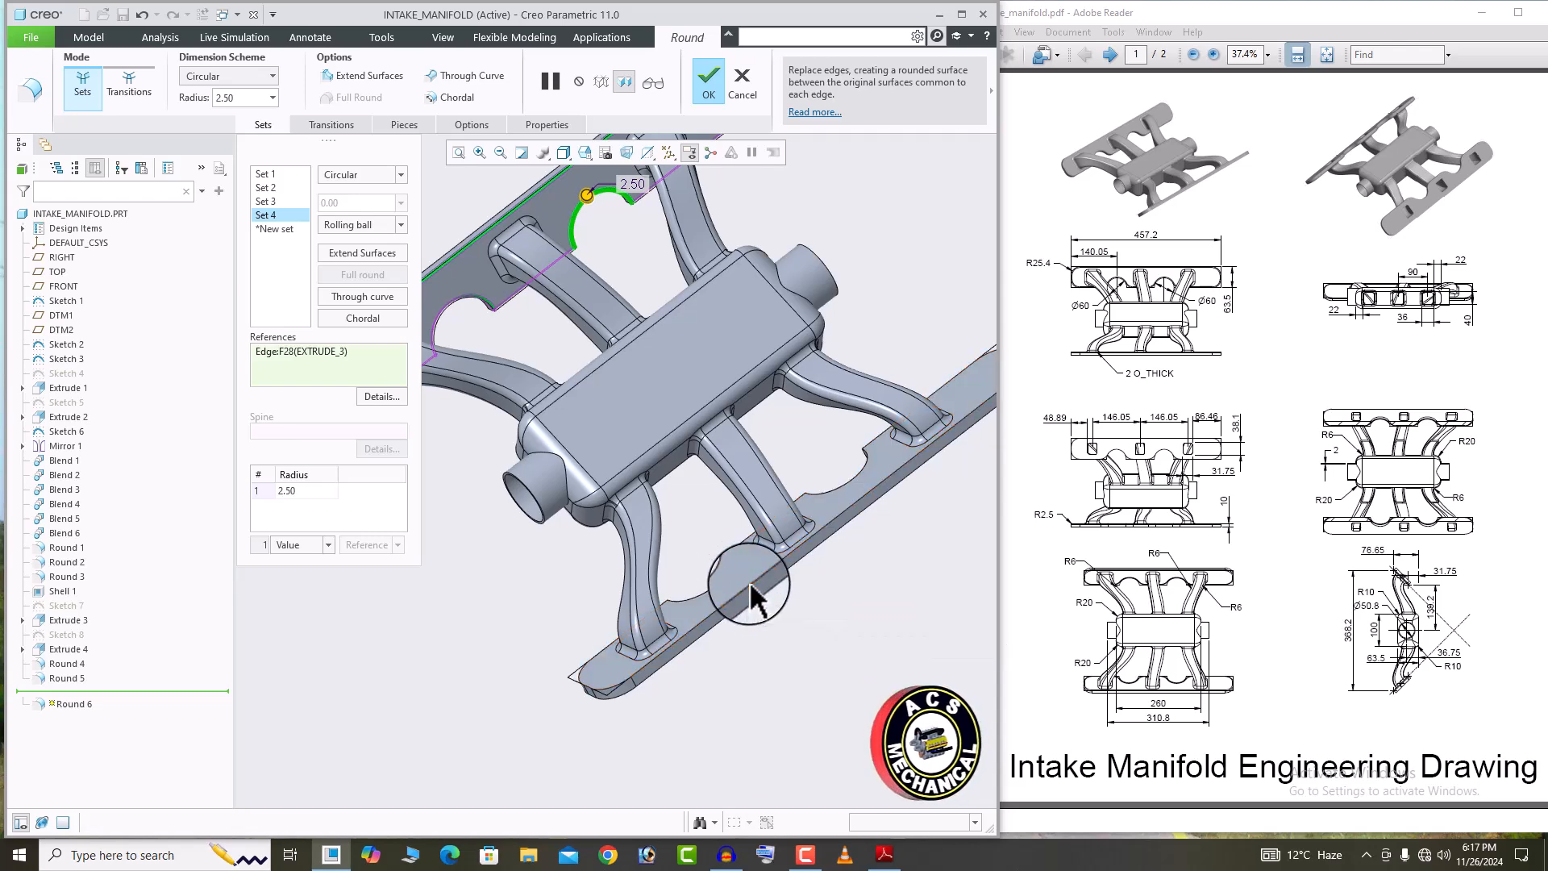
{"action": "middle_click_drag", "start_coordinate": [719, 598], "coordinate": [729, 602]}
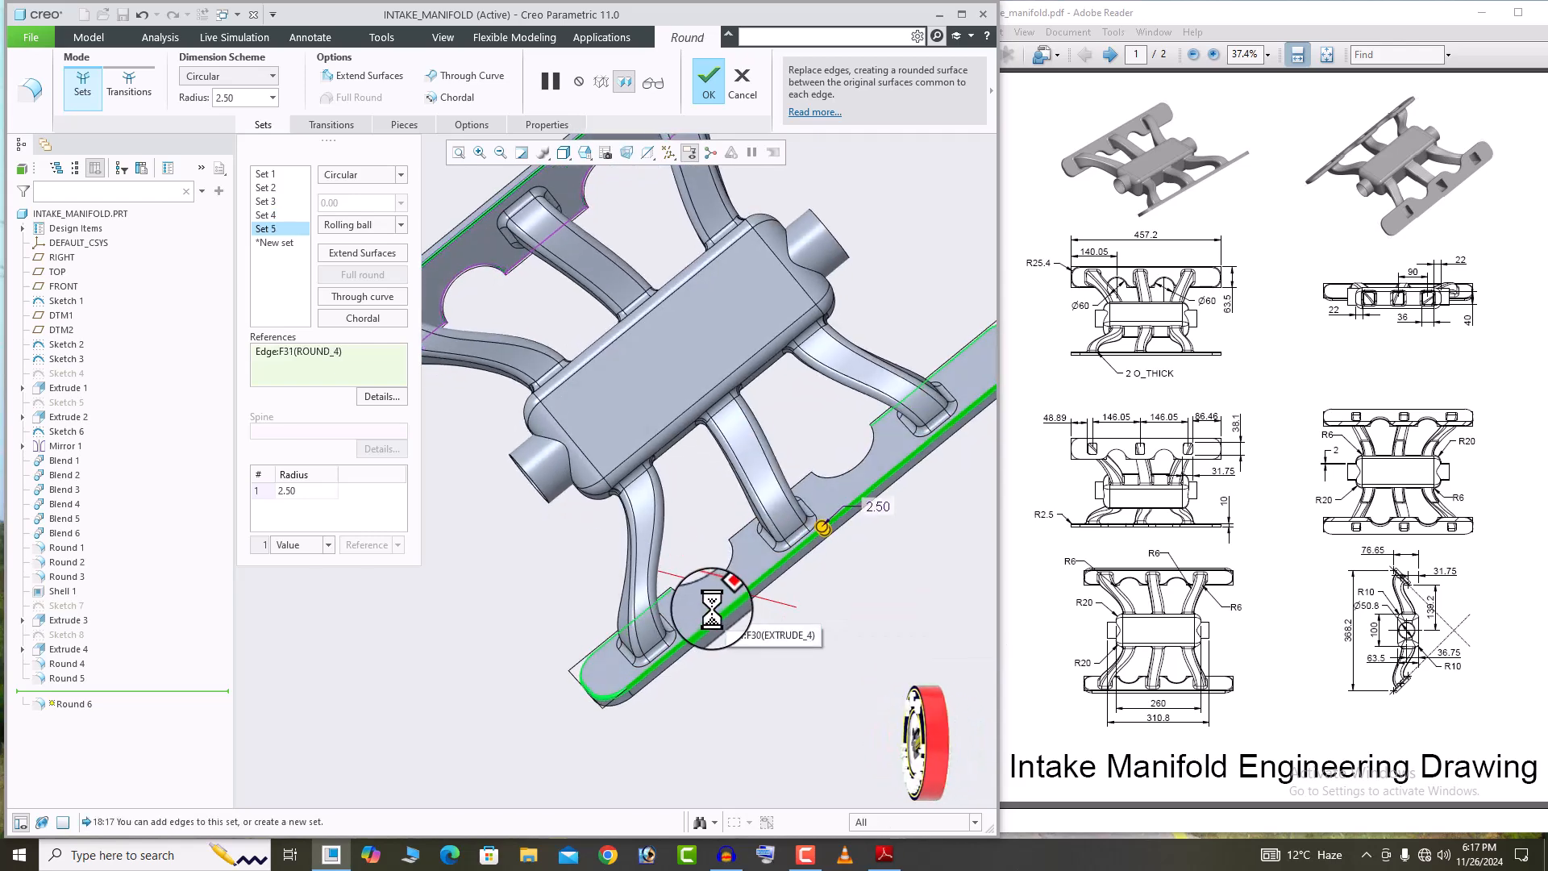
Add the second flange's two arc cutout edges and the straight edge between them to the 2.5 mm round and complete the feature.
{"action": "left_click", "coordinate": [708, 586]}
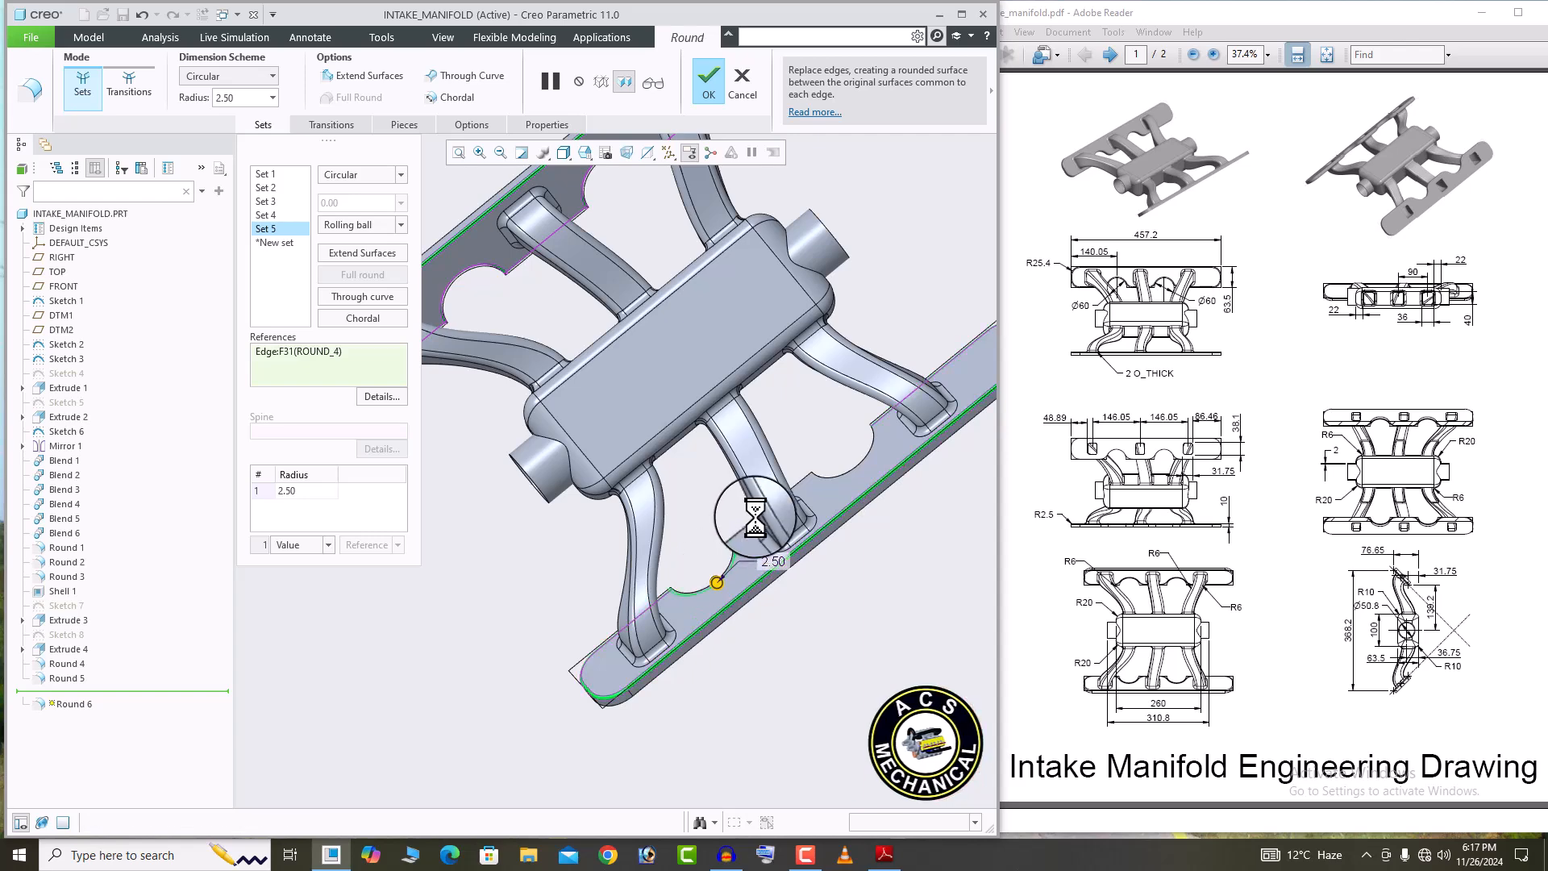
{"action": "scroll", "coordinate": [756, 516], "scroll_direction": "down", "scroll_amount": 4}
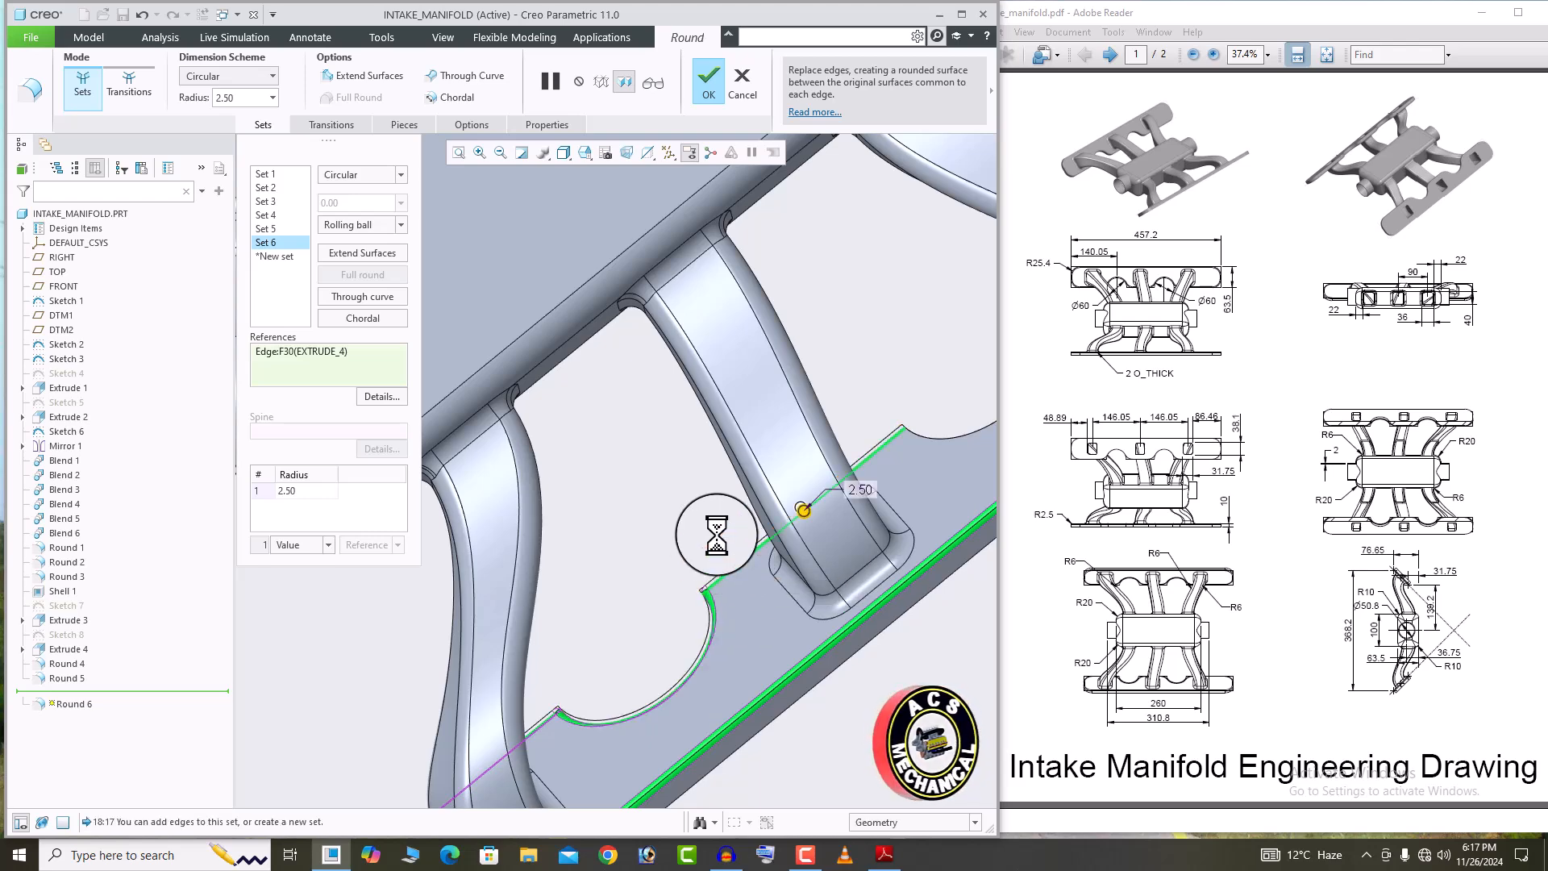
{"action": "scroll", "coordinate": [680, 547], "scroll_direction": "up", "scroll_amount": 3}
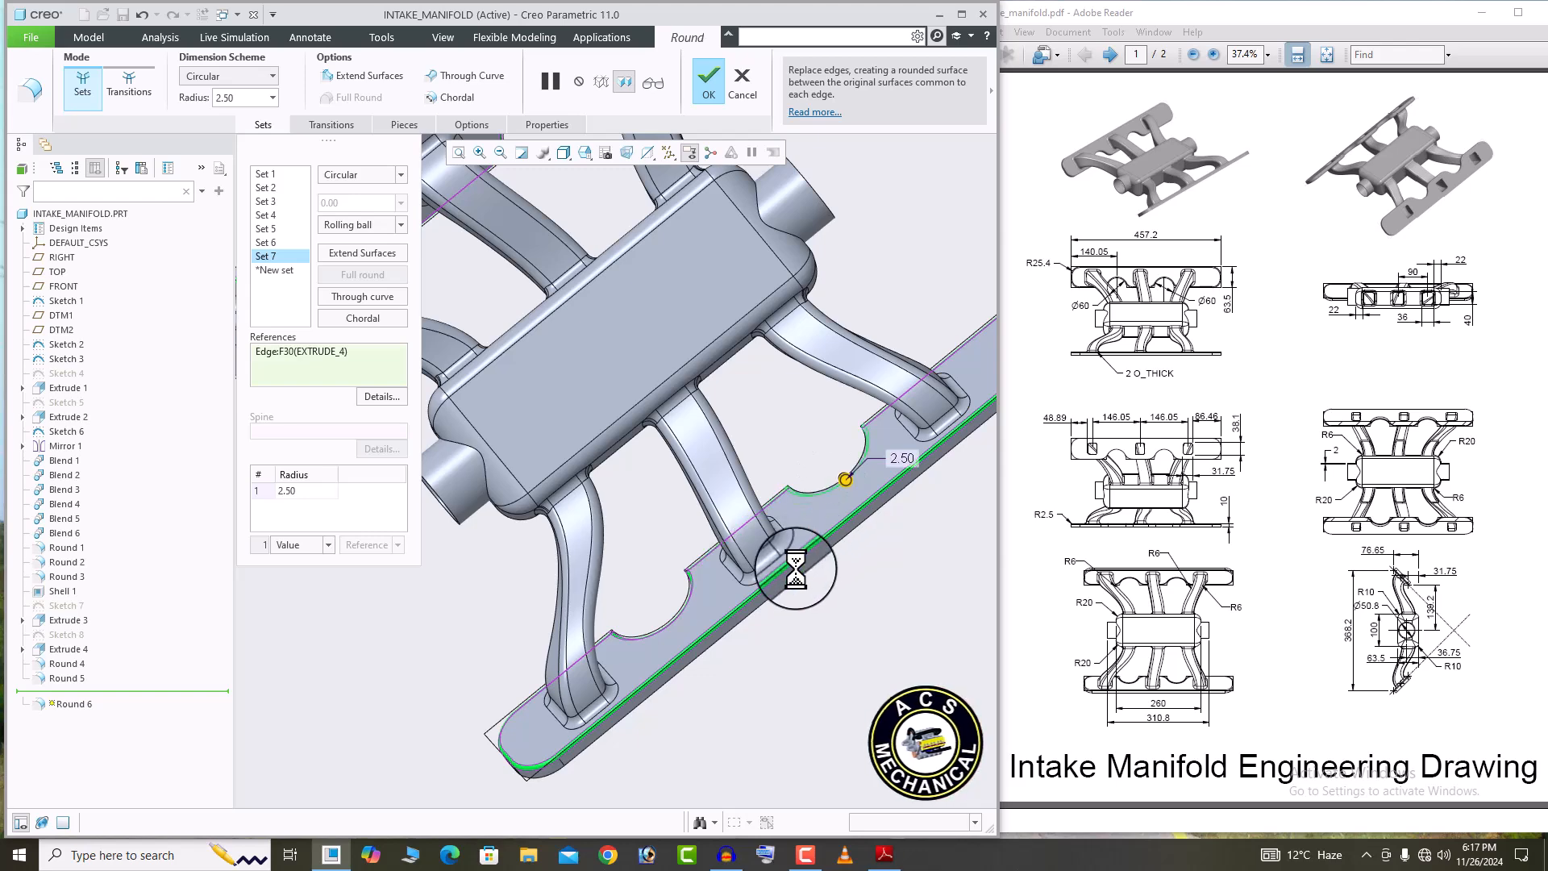
{"action": "scroll", "coordinate": [668, 596], "scroll_direction": "up", "scroll_amount": 4}
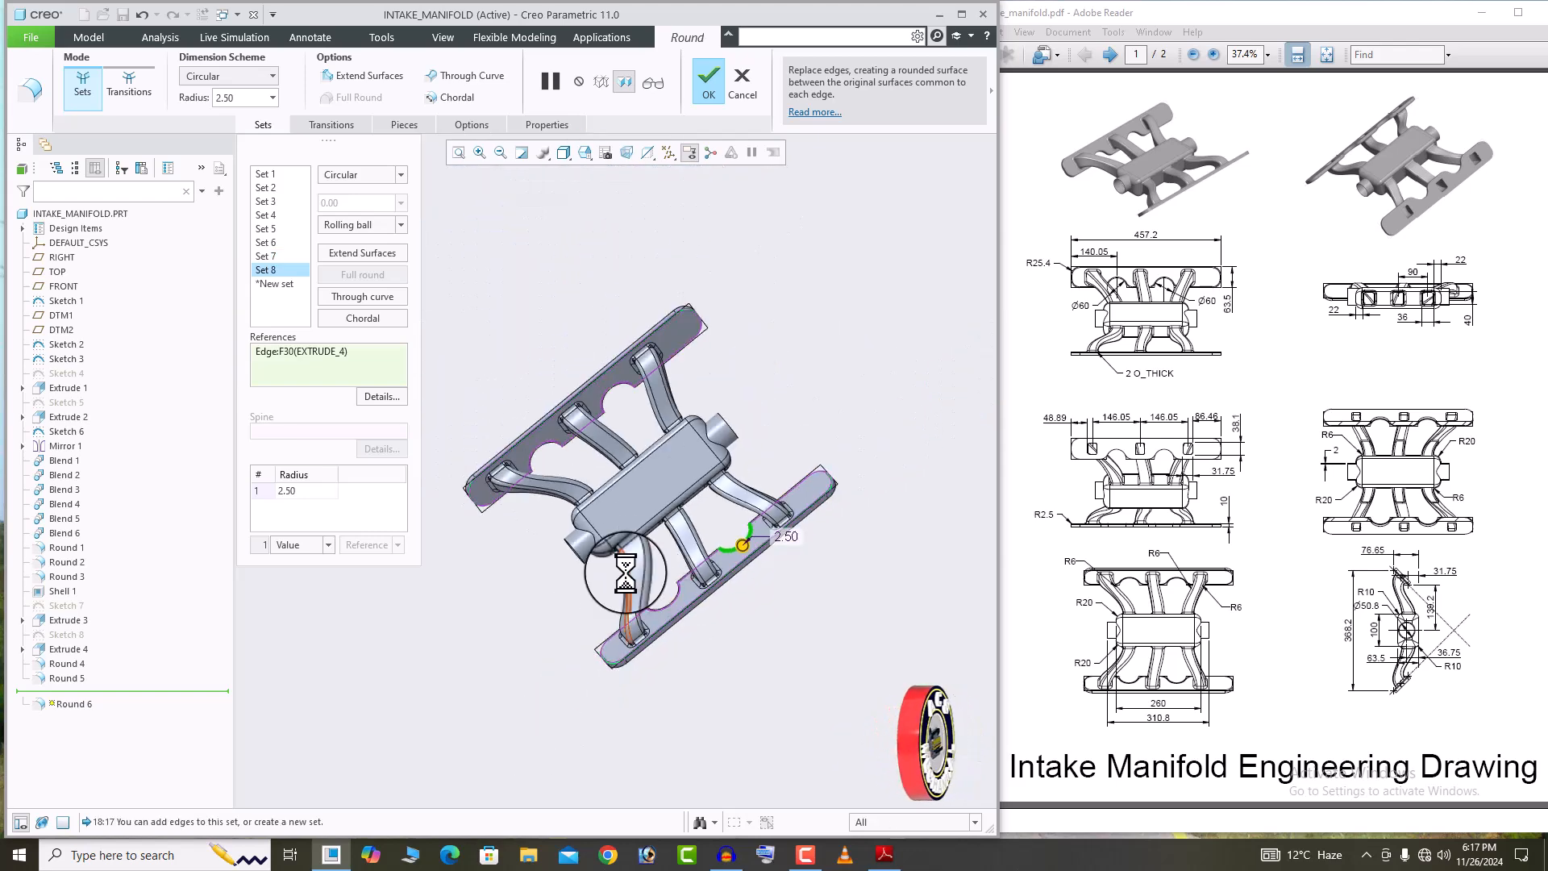
{"action": "middle_click_drag", "start_coordinate": [628, 575], "coordinate": [786, 520]}
{"action": "scroll", "coordinate": [794, 516], "scroll_direction": "down", "scroll_amount": 3}
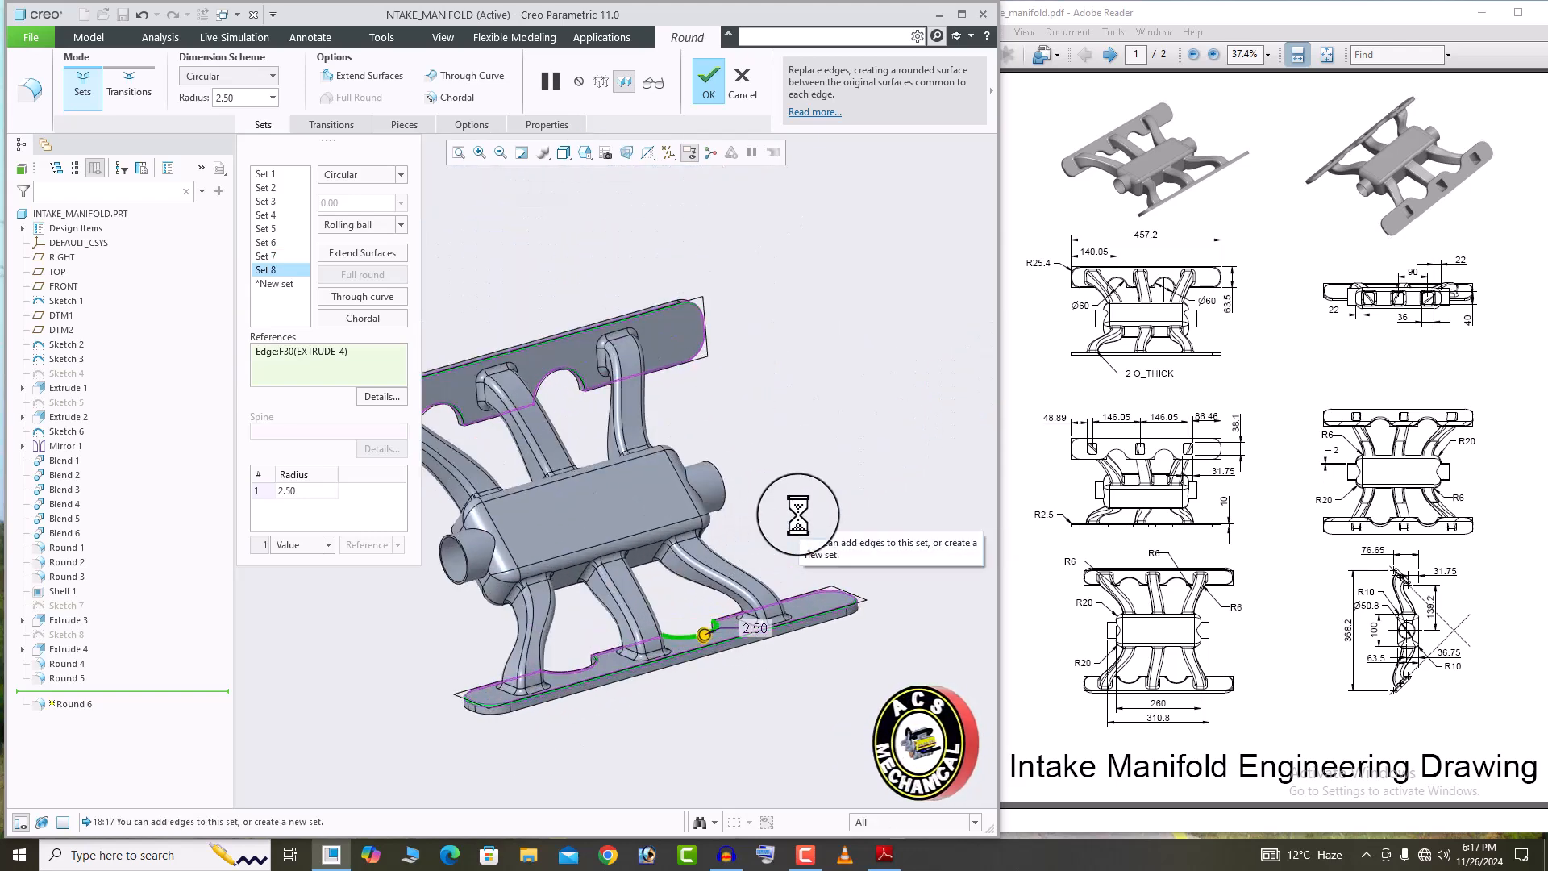
{"action": "left_click", "coordinate": [708, 77]}
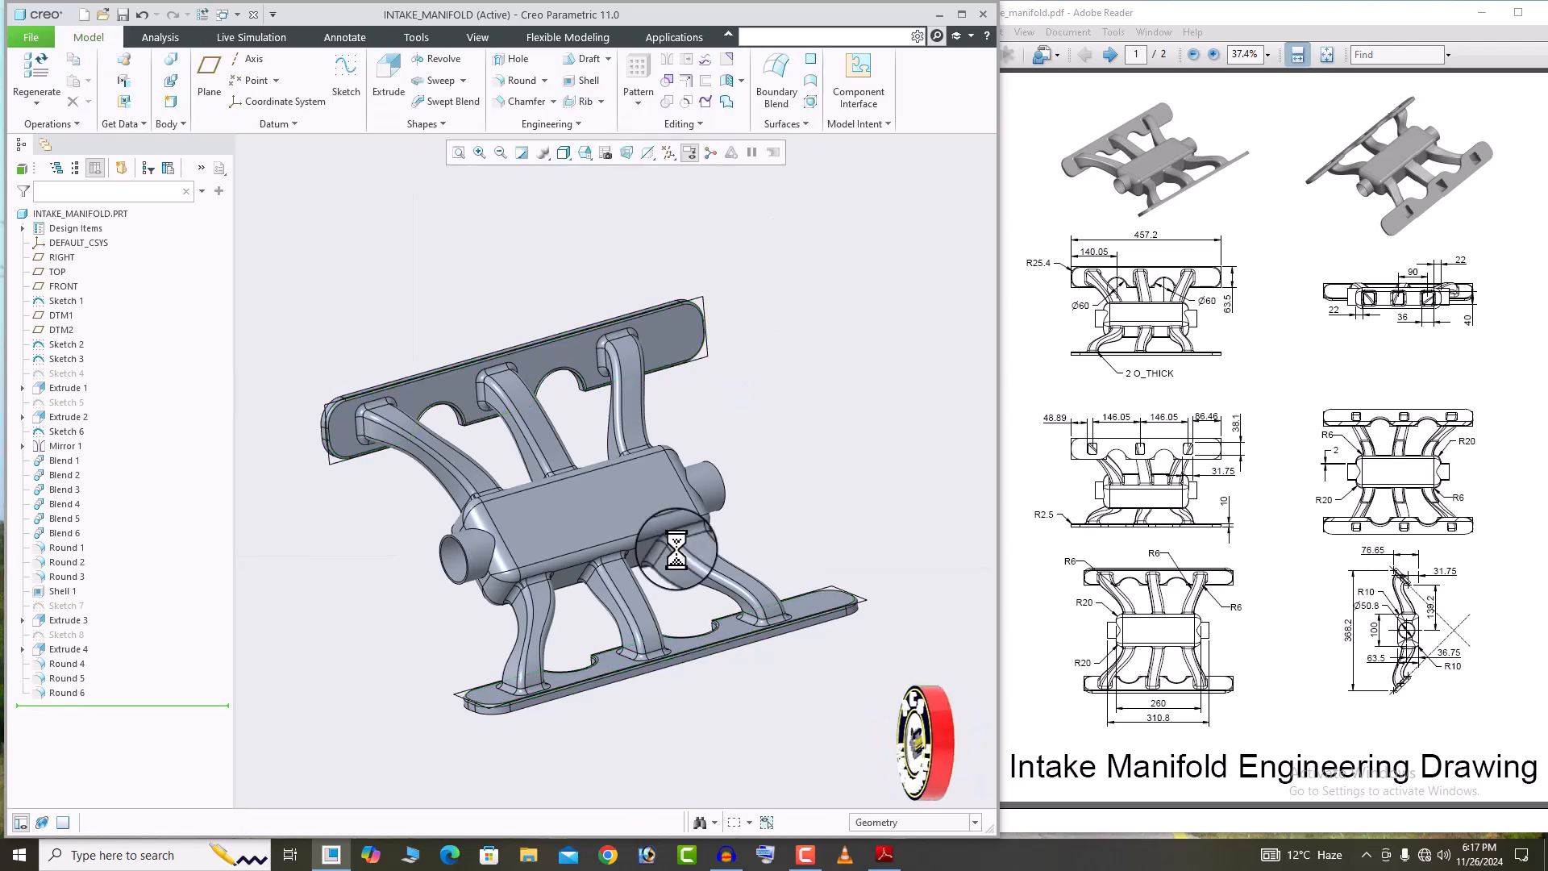
{"action": "middle_click_drag", "start_coordinate": [667, 546], "coordinate": [682, 457]}
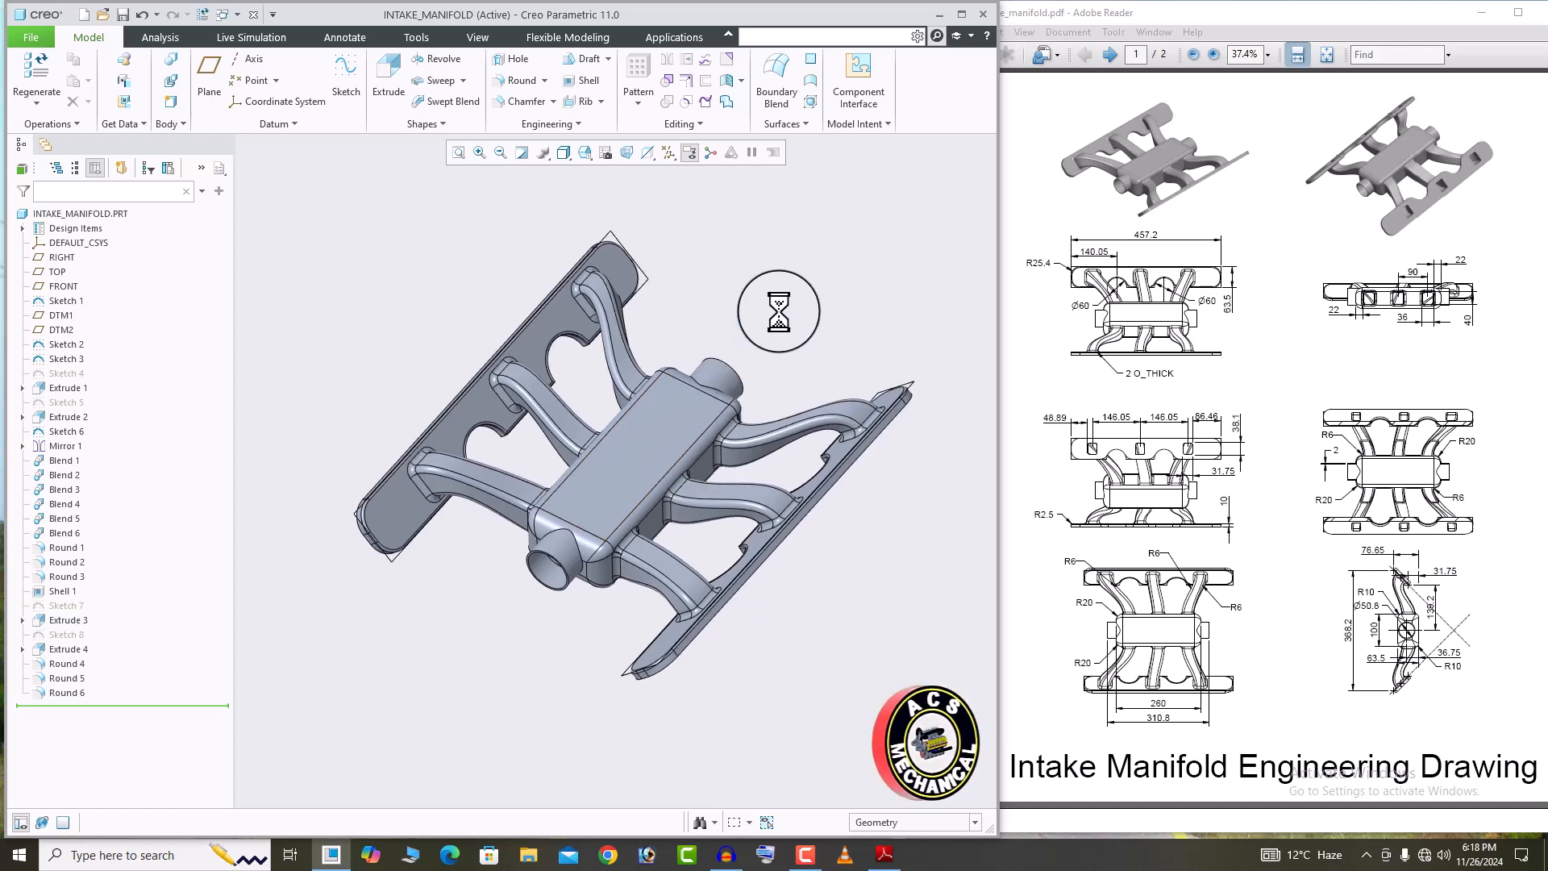